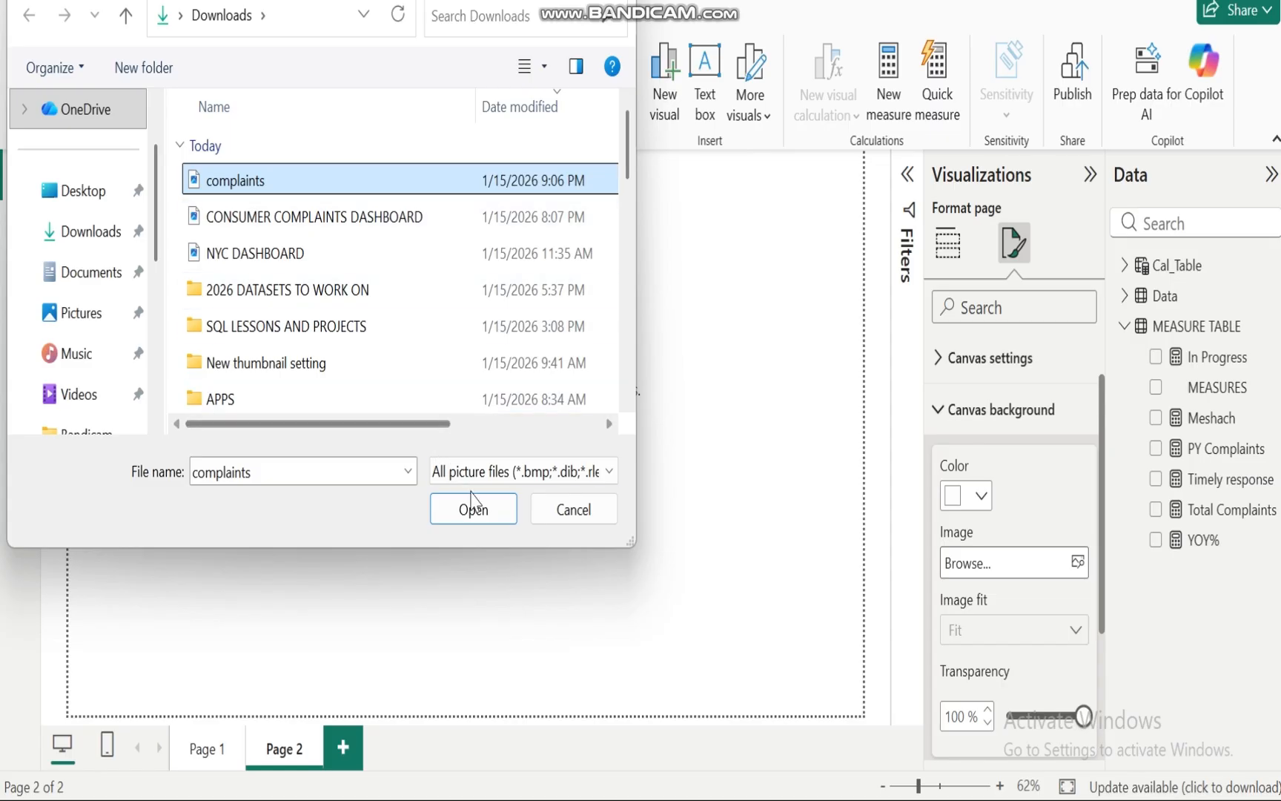
Step: Apply the complaints image as the page's canvas background and set its transparency to 0%
{"action": "left_click", "coordinate": [473, 510]}
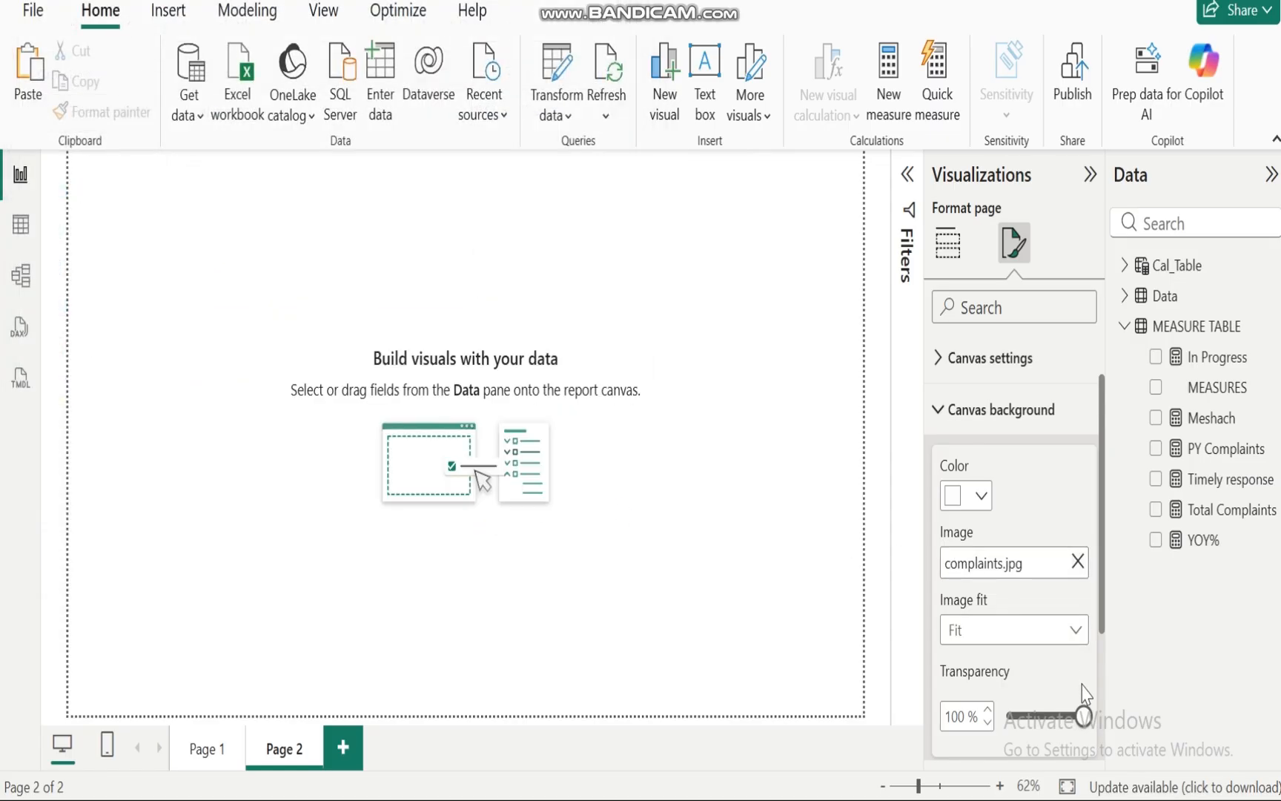
{"action": "left_click_drag", "start_coordinate": [1082, 715], "coordinate": [1002, 715]}
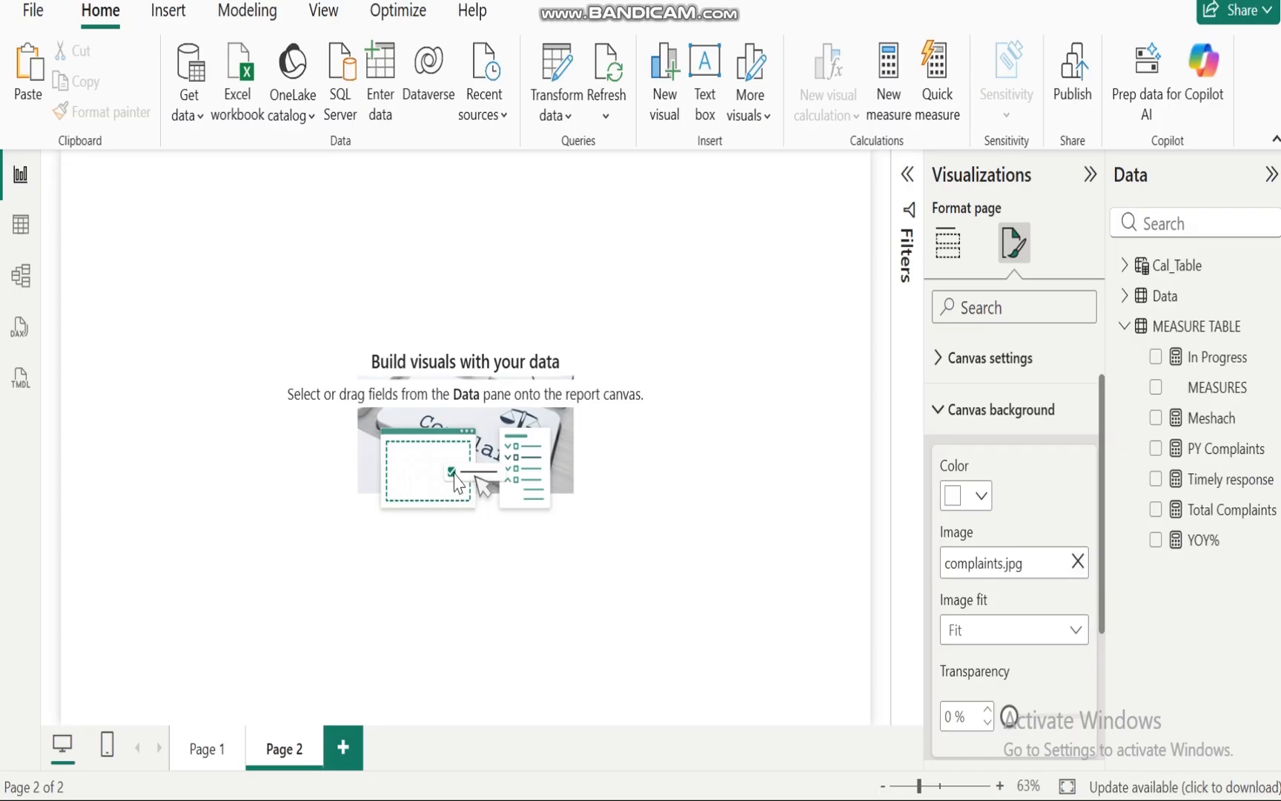
Step: Replace the canvas background image with the CONSUMER COMPLAINTS DASHBOARD picture
{"action": "left_click", "coordinate": [1079, 563]}
{"action": "left_click", "coordinate": [1078, 565]}
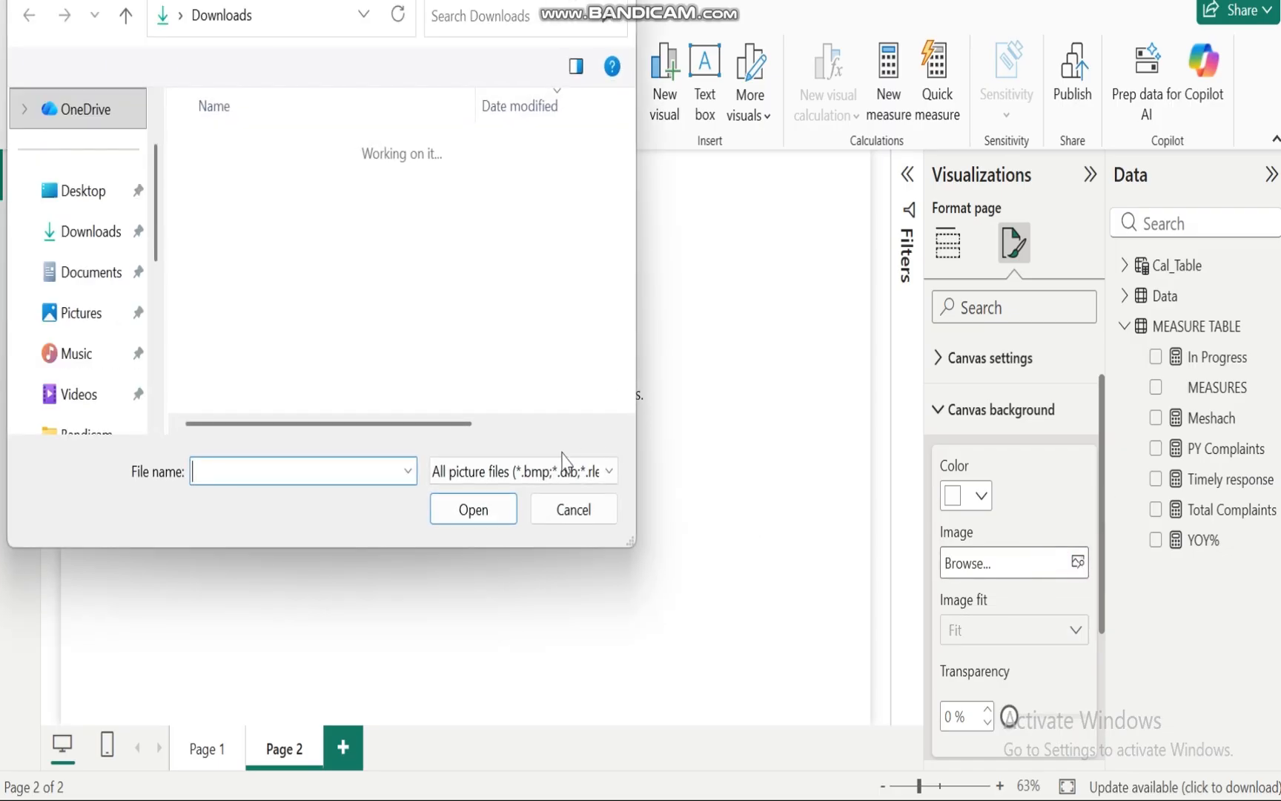
{"action": "left_click", "coordinate": [279, 217]}
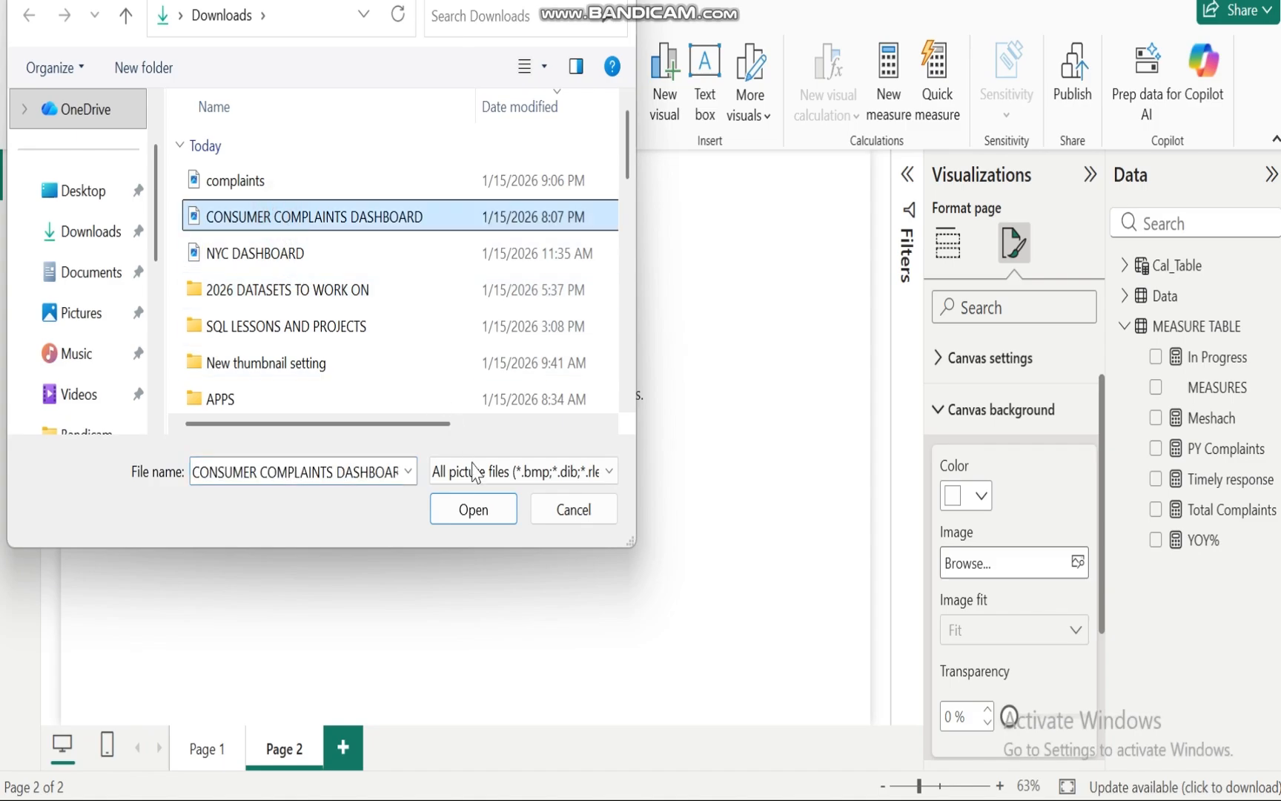
{"action": "left_click", "coordinate": [481, 510]}
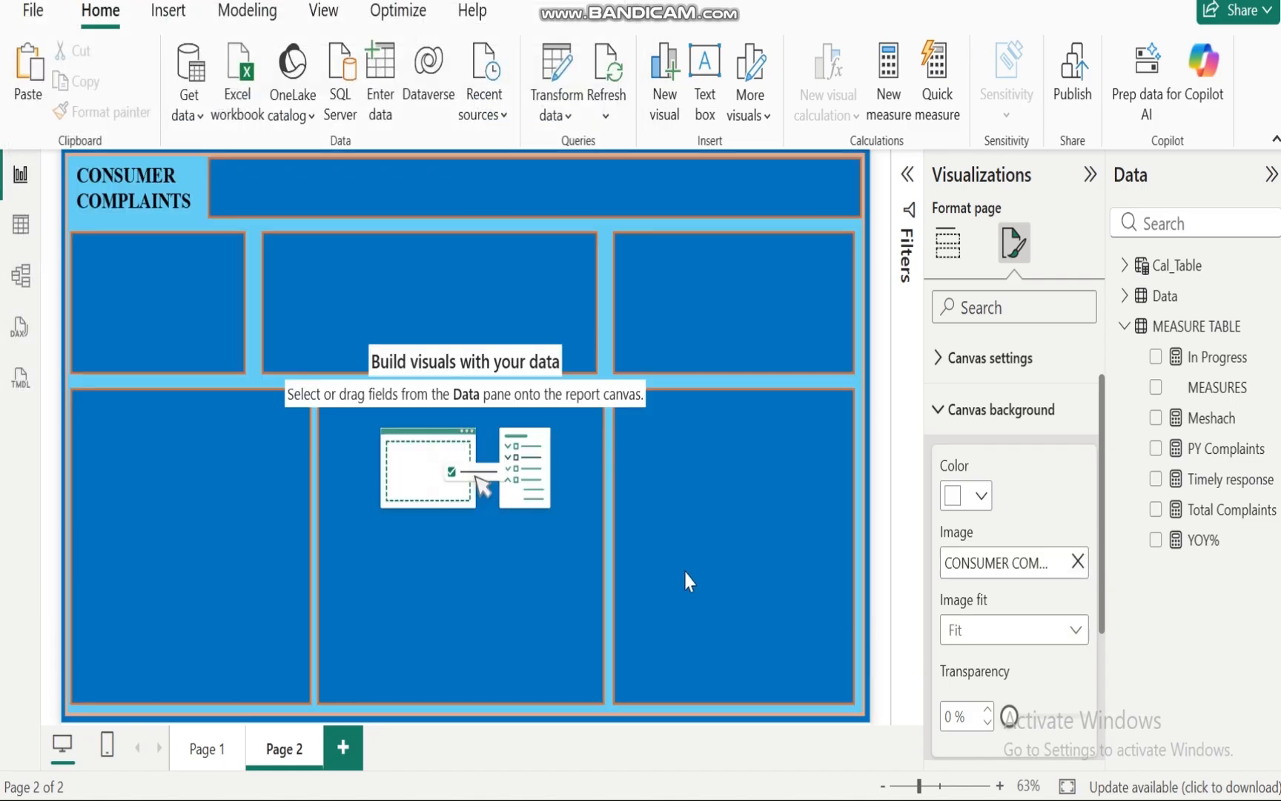
{"action": "left_click", "coordinate": [474, 510]}
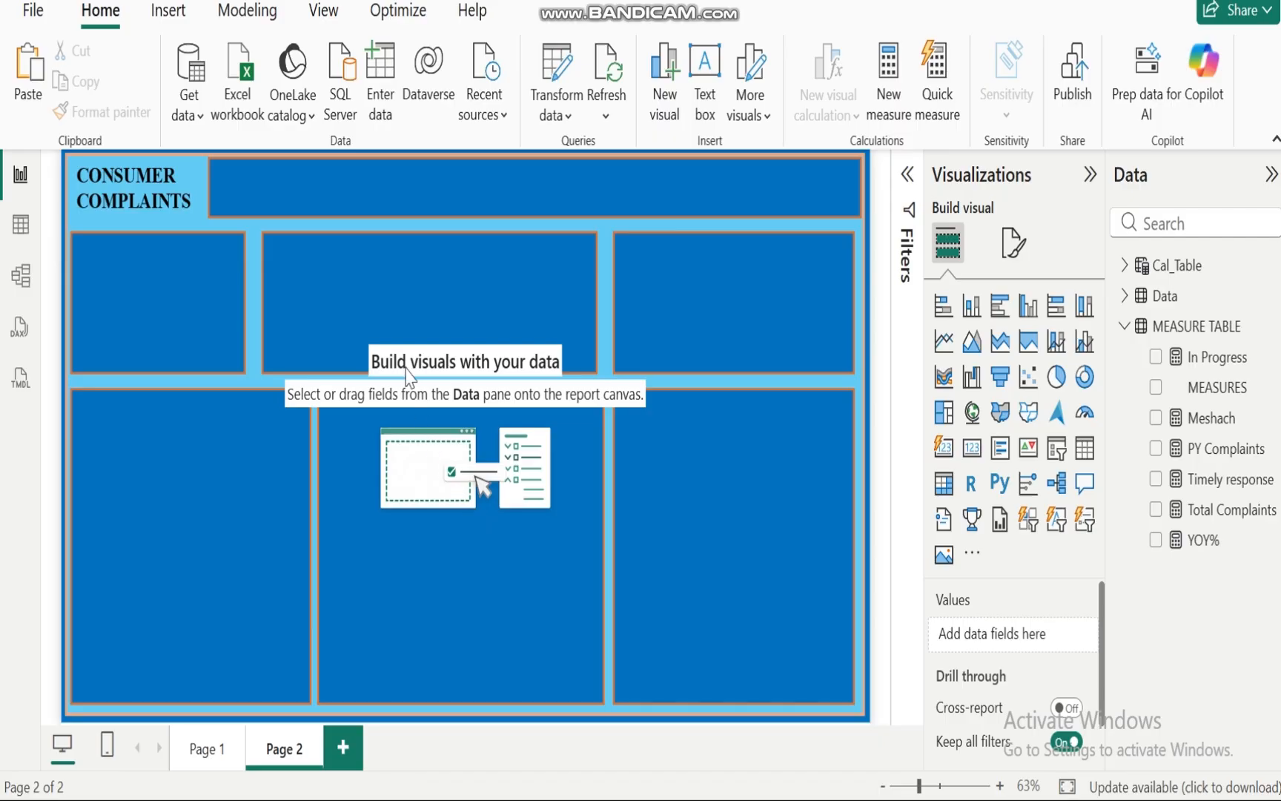
Step: Re-enter the Total Complaints measure formula as COUNT(Data[Complaint ID]) in the MEASURE TABLE
{"action": "left_click", "coordinate": [663, 556]}
{"action": "mouse_move", "coordinate": [869, 800]}
{"action": "left_click", "coordinate": [1130, 330]}
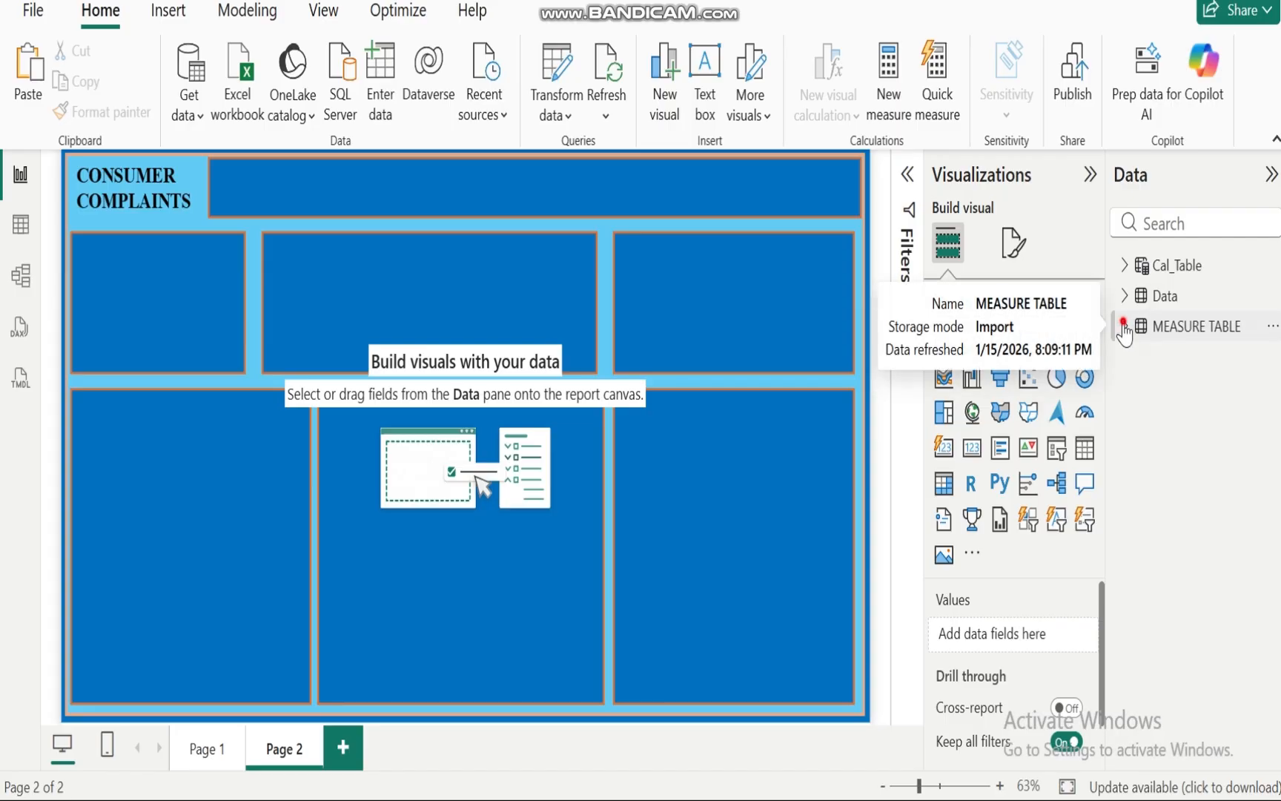
{"action": "left_click", "coordinate": [1125, 327]}
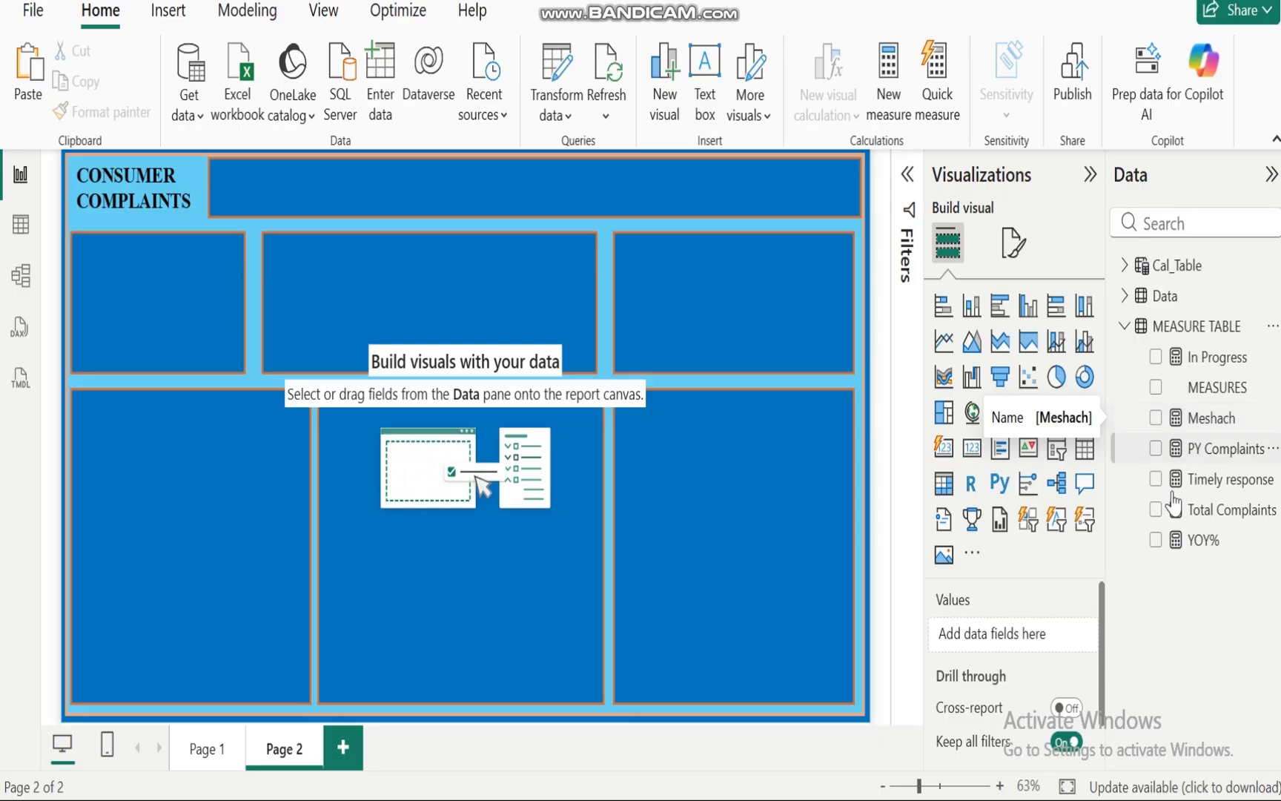
{"action": "left_click", "coordinate": [1237, 515]}
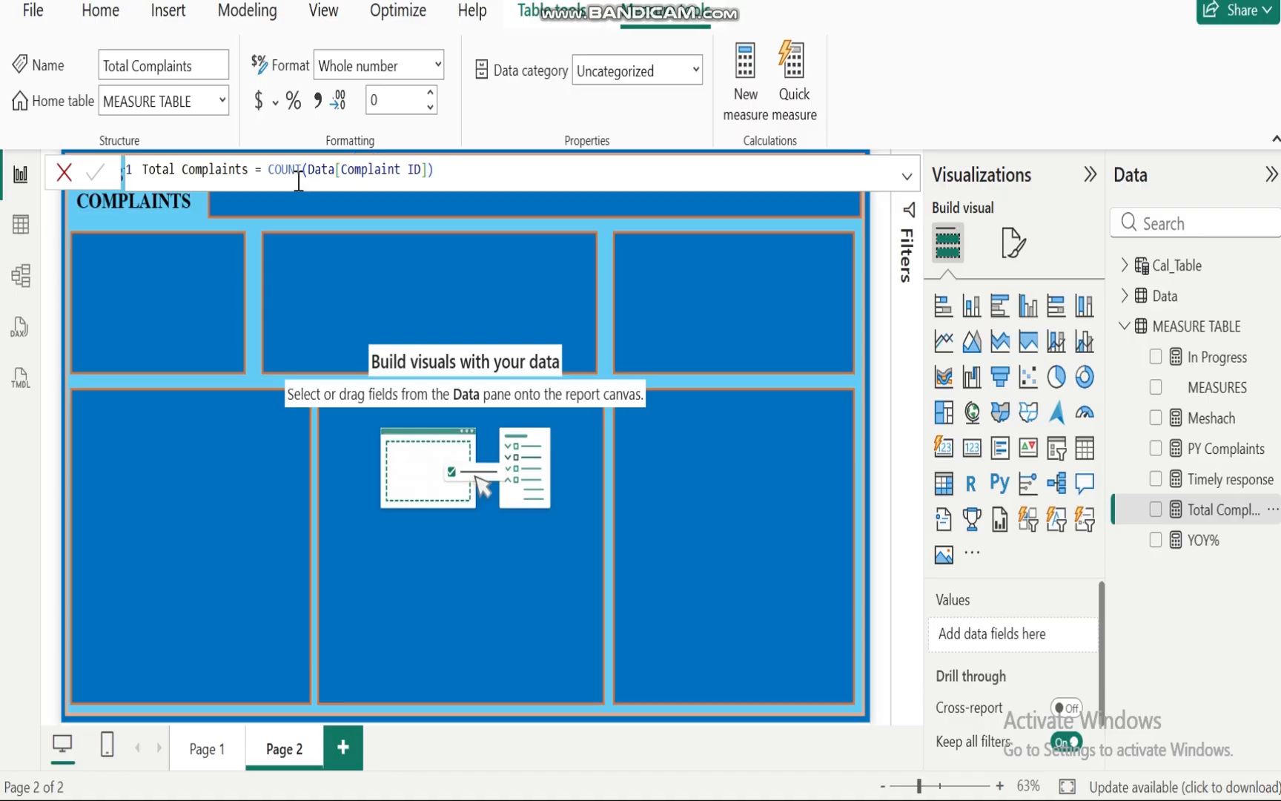
{"action": "left_click", "coordinate": [440, 175]}
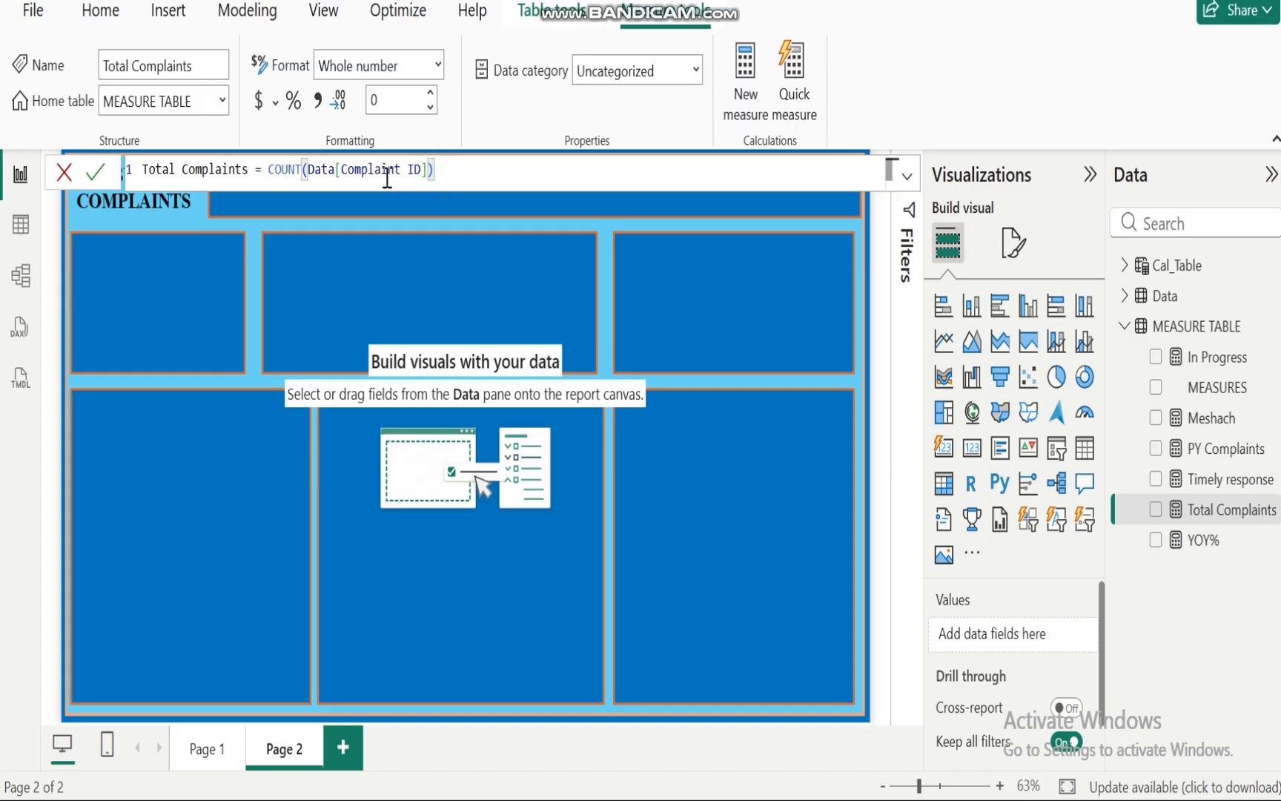
{"action": "left_click_drag", "start_coordinate": [438, 173], "coordinate": [267, 178]}
{"action": "type", "text": "Complaints = co"}
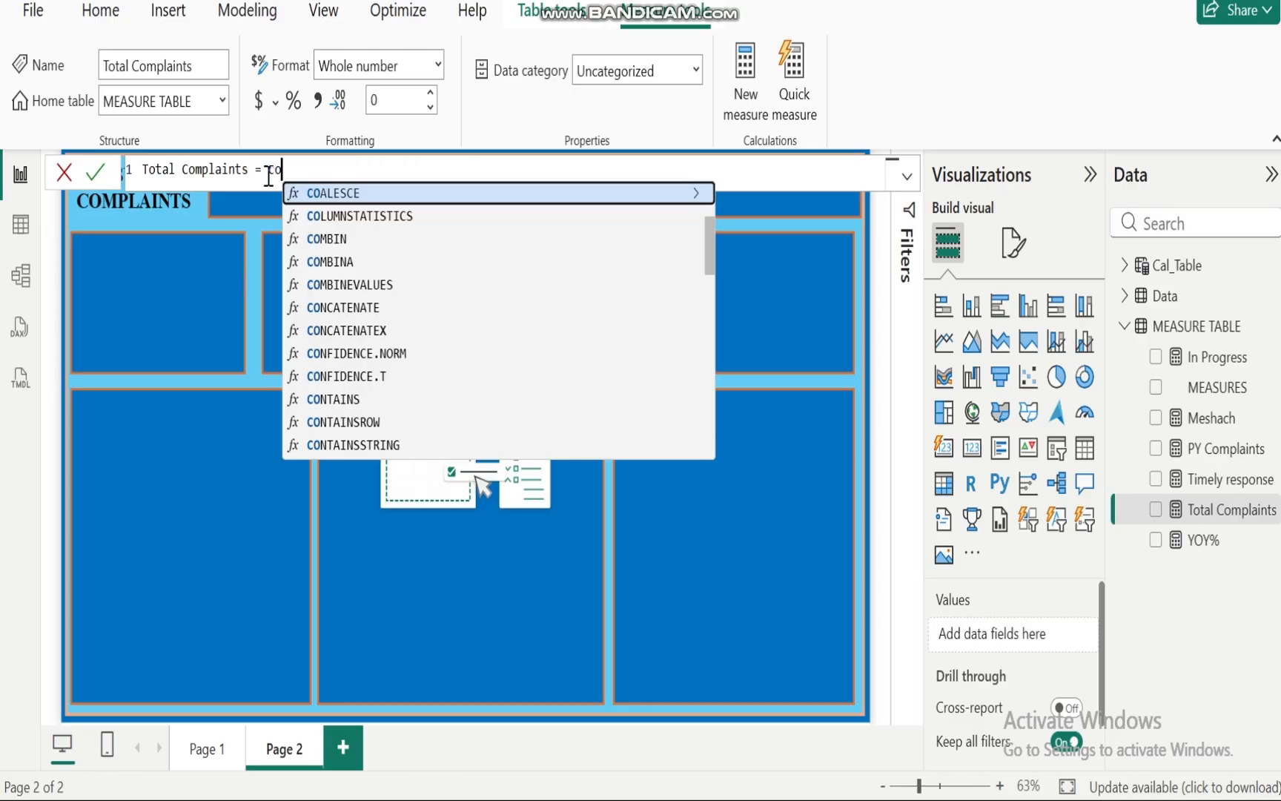
{"action": "type", "text": "unt"}
{"action": "left_click", "coordinate": [346, 214]}
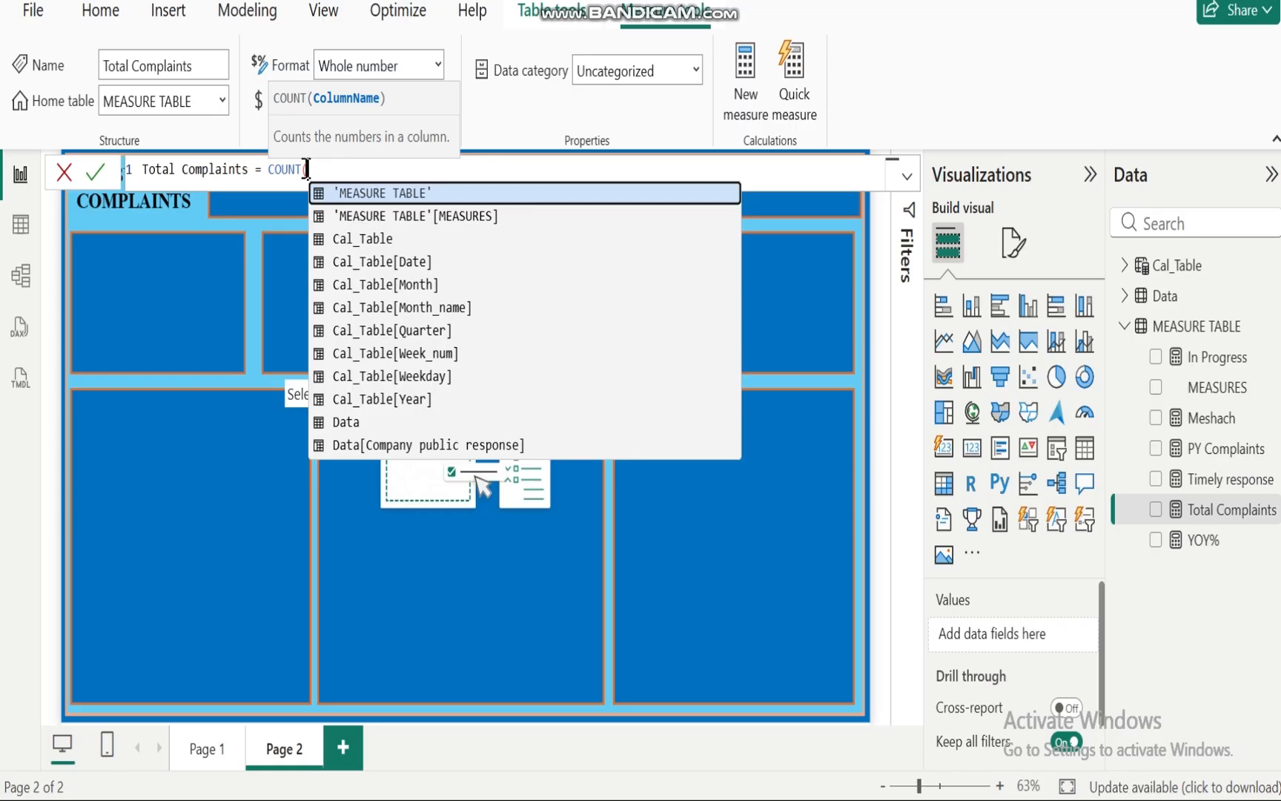
{"action": "type", "text": "co"}
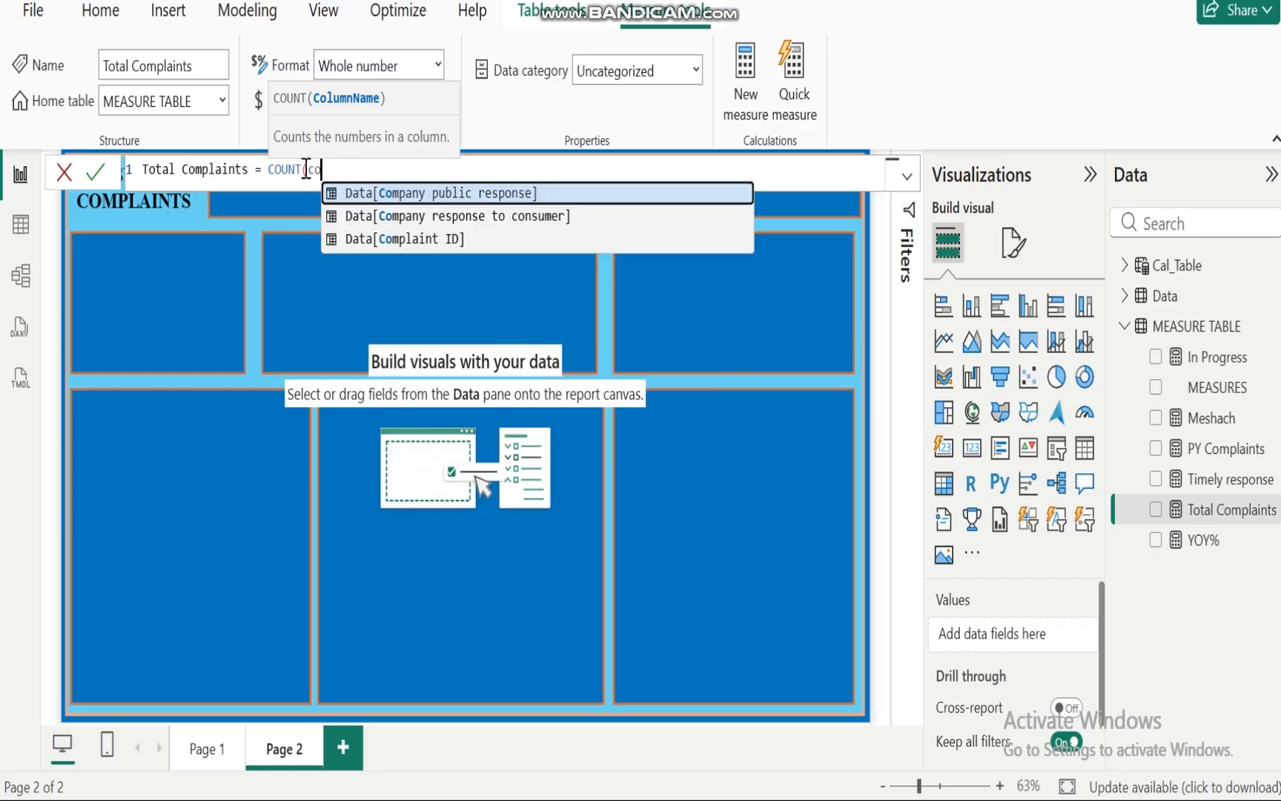
{"action": "type", "text": "mplai"}
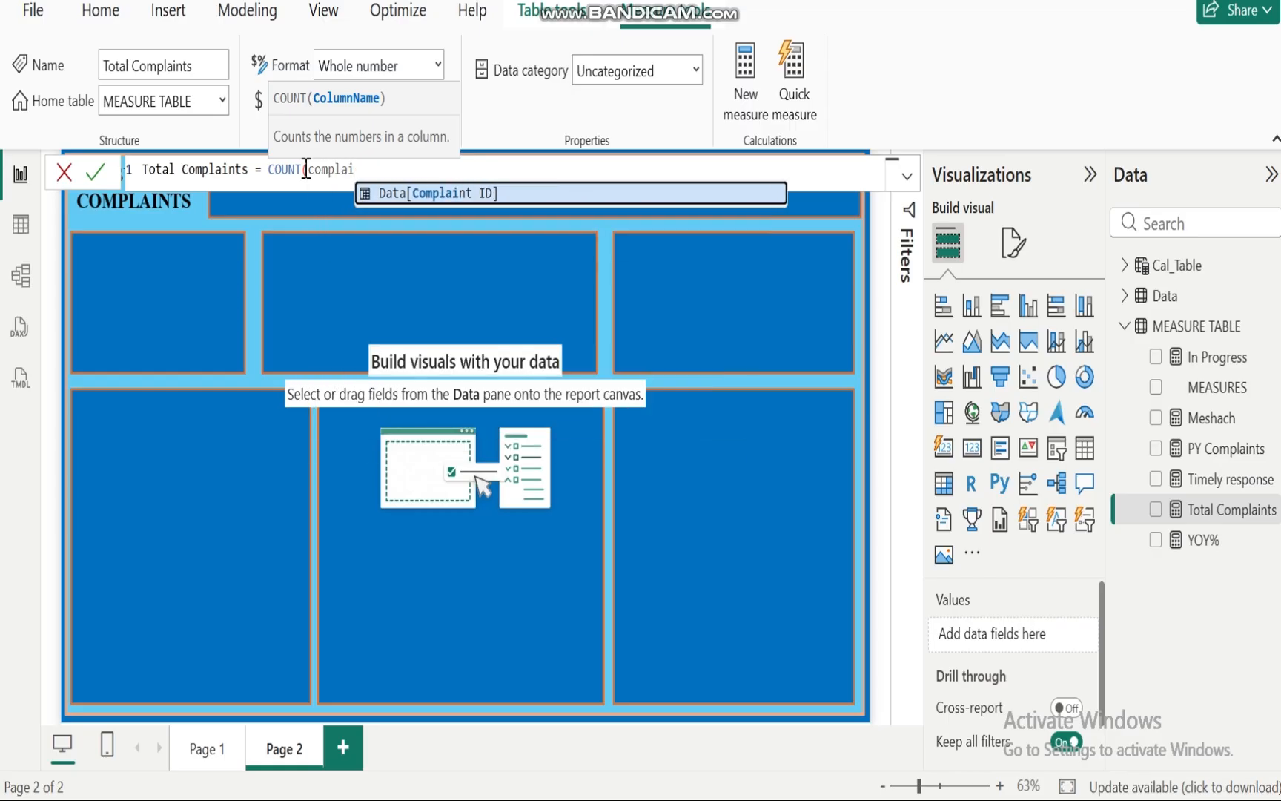
{"action": "left_click", "coordinate": [450, 196]}
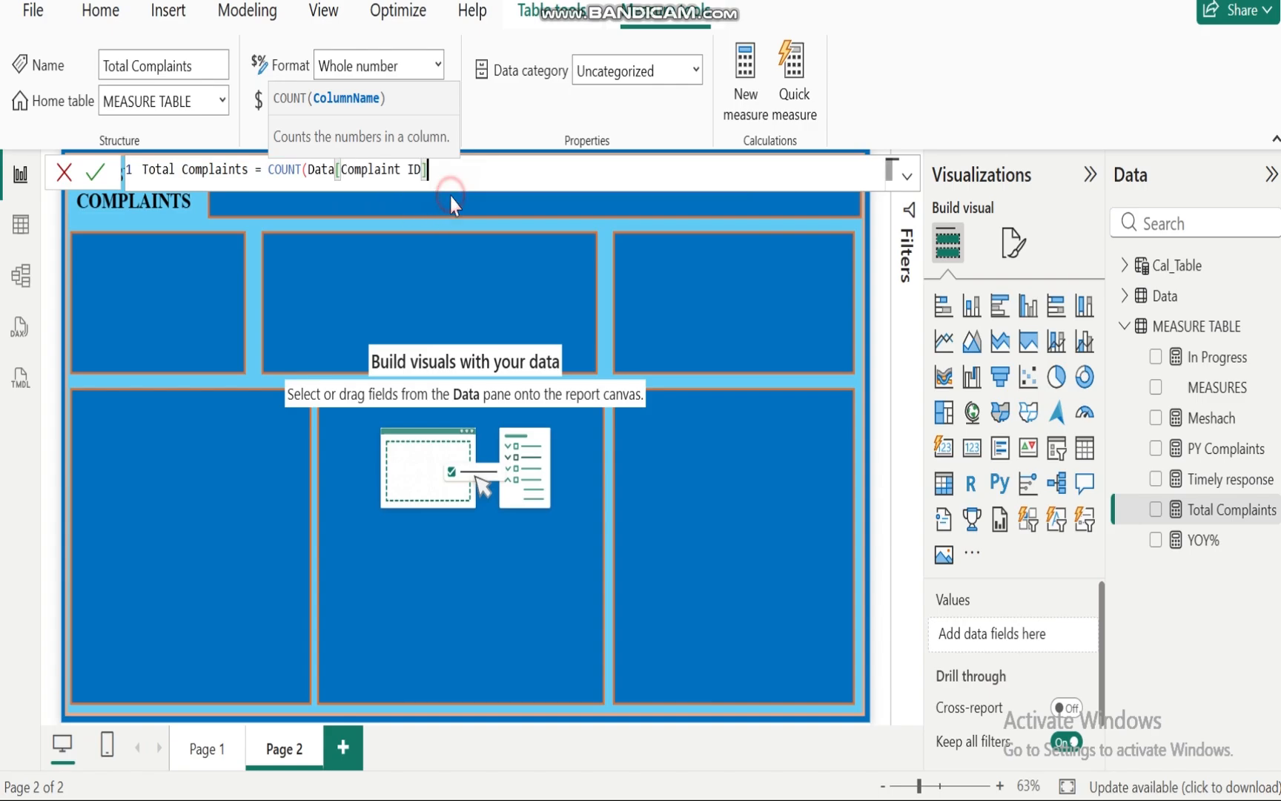
{"action": "type", "text": ")"}
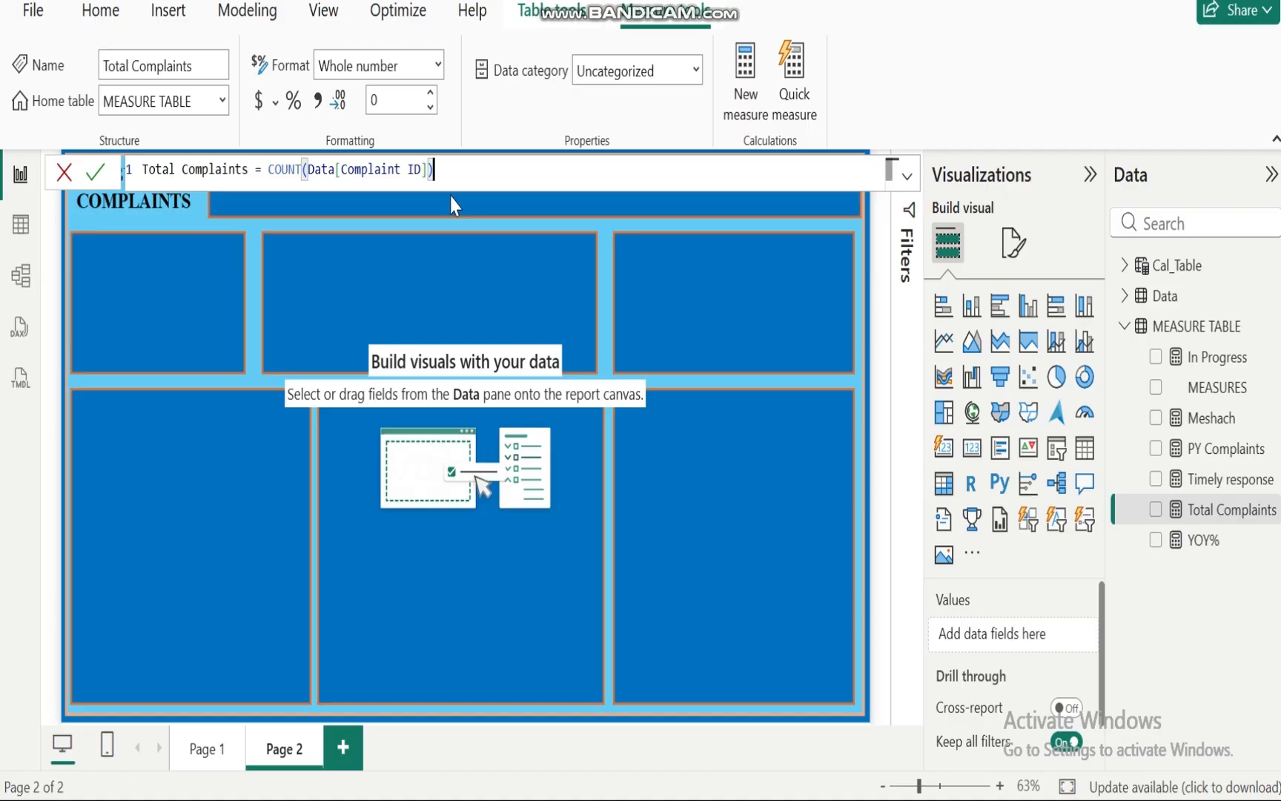
{"action": "key", "text": "Return"}
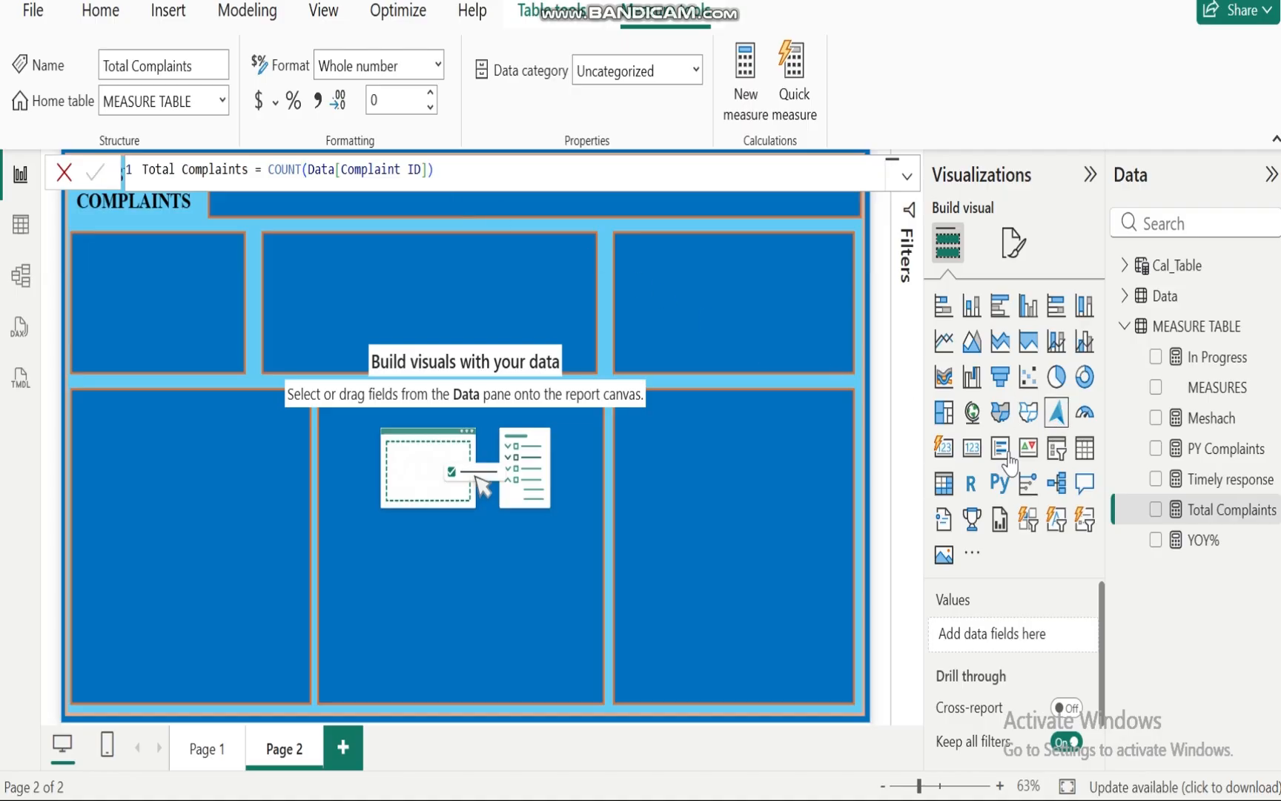
Step: Add the Total Complaints measure to the page and convert the visual into a card
{"action": "left_click", "coordinate": [805, 514]}
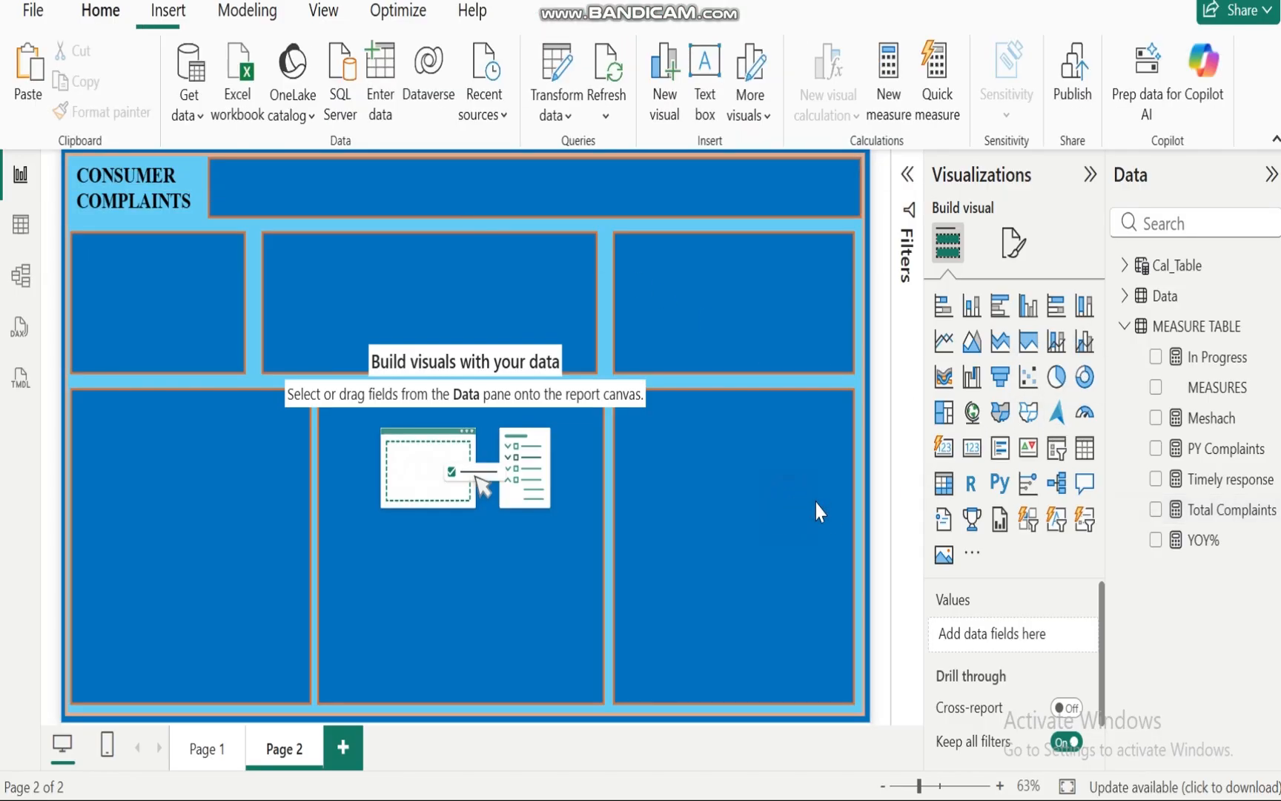
{"action": "left_click", "coordinate": [1155, 509]}
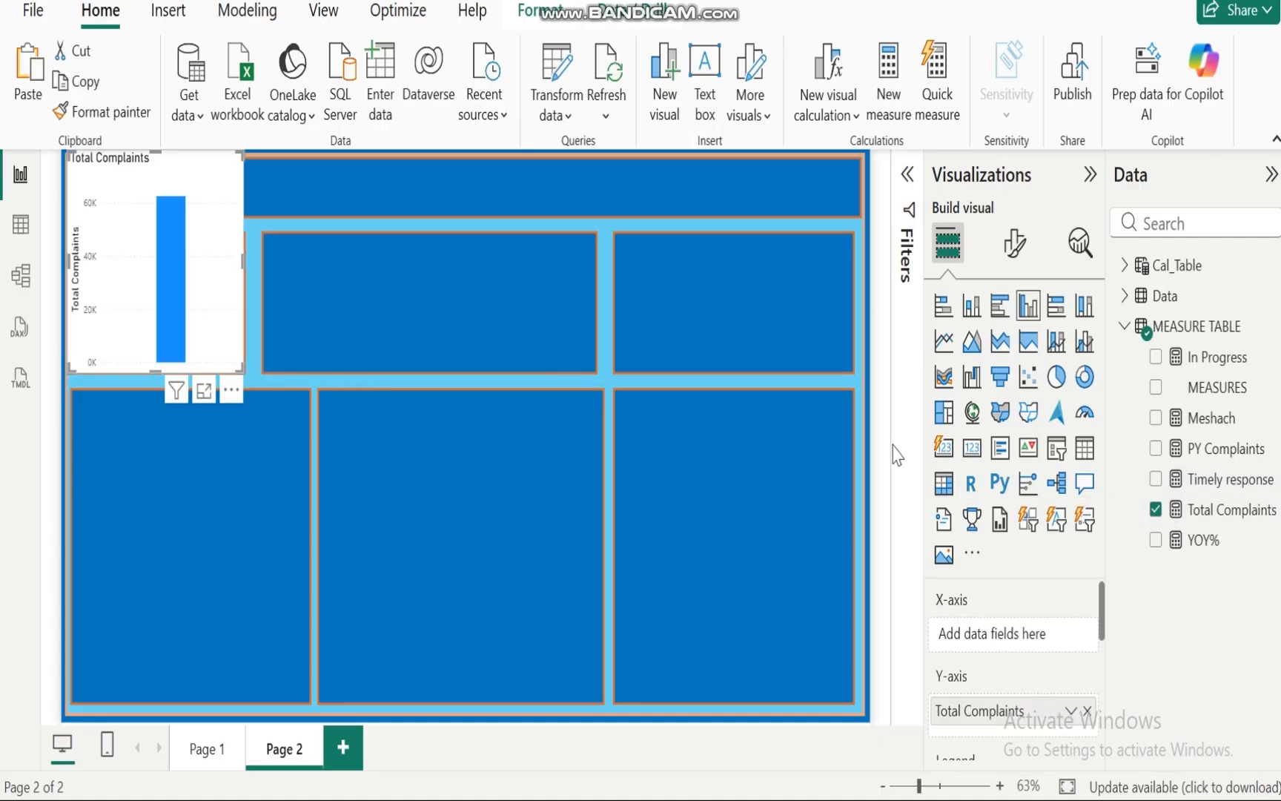
{"action": "left_click", "coordinate": [940, 449]}
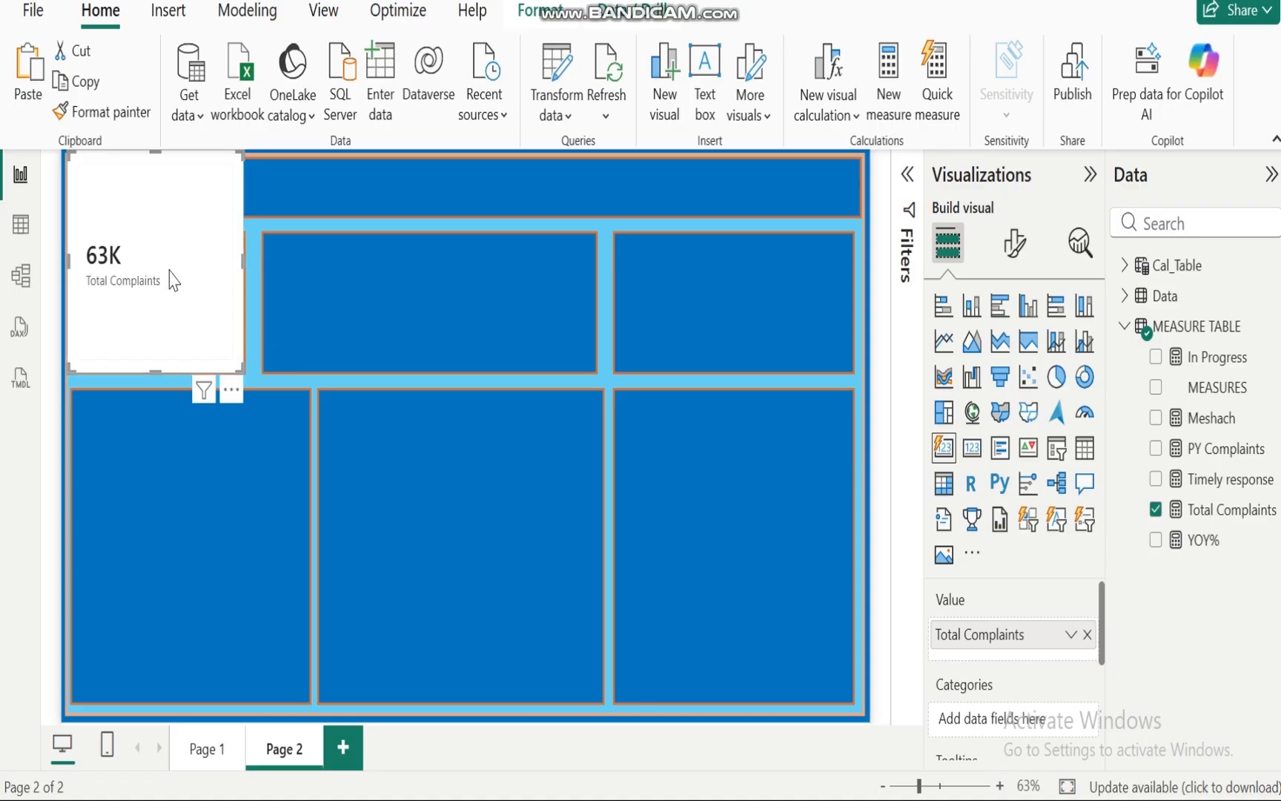
Step: Set the card's multi-card layout to 1 column
{"action": "left_click", "coordinate": [1014, 250]}
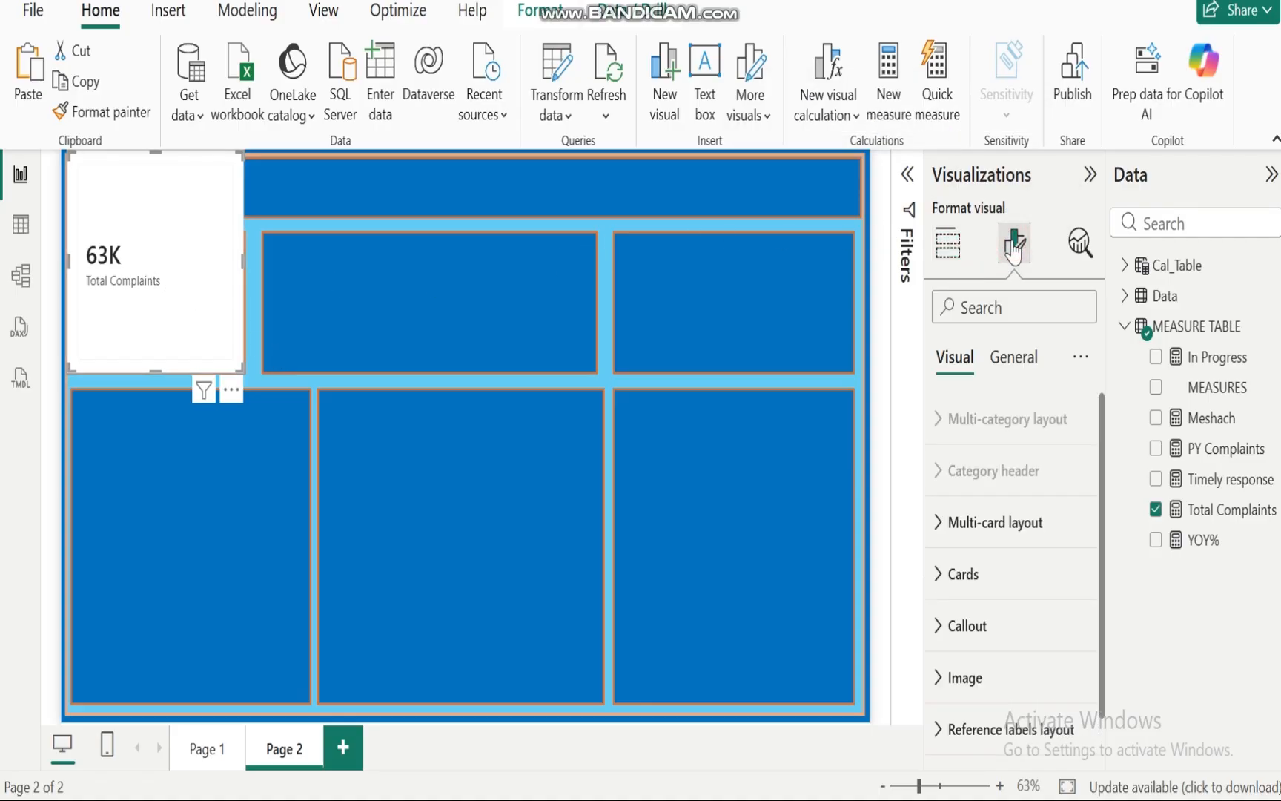
{"action": "left_click", "coordinate": [942, 524]}
{"action": "left_click_drag", "start_coordinate": [1103, 456], "coordinate": [1110, 511]}
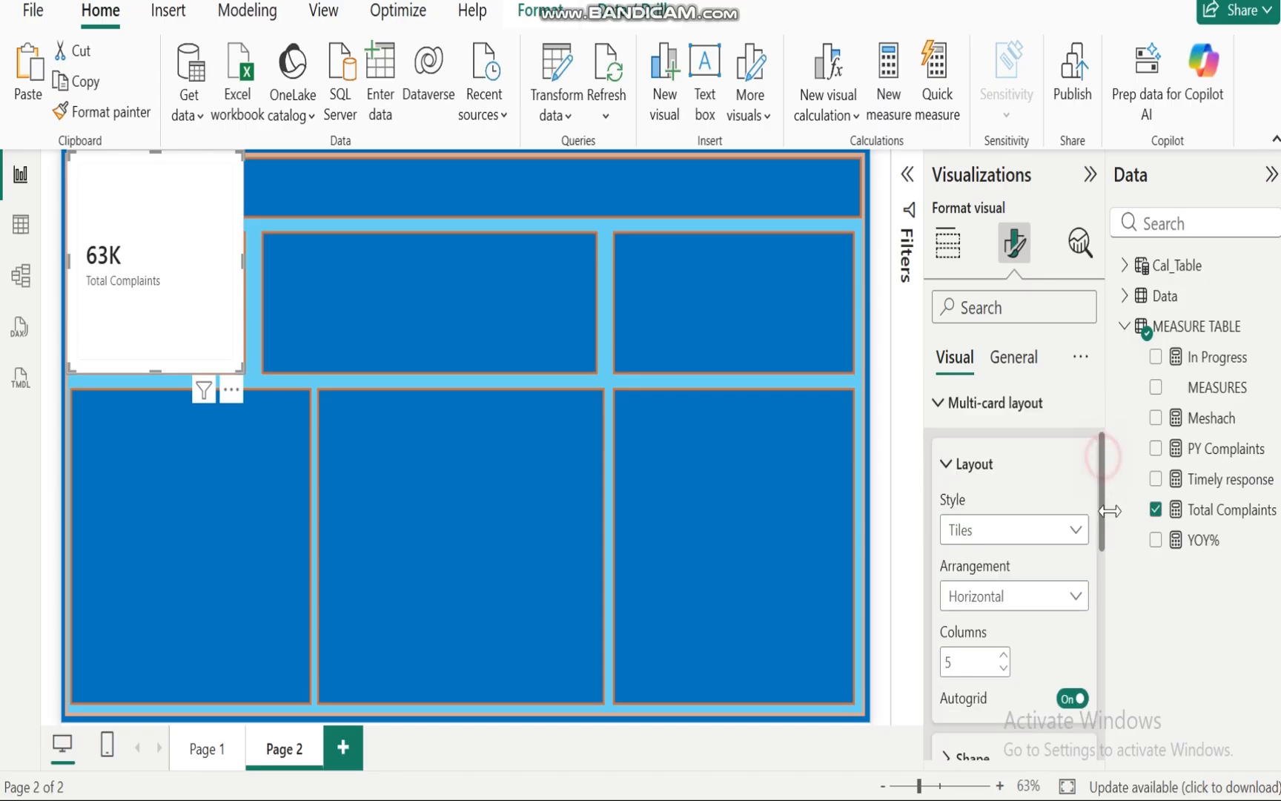
{"action": "scroll", "coordinate": [1105, 561], "scroll_direction": "down", "scroll_amount": 4}
{"action": "scroll", "coordinate": [1105, 564], "scroll_direction": "up", "scroll_amount": 1}
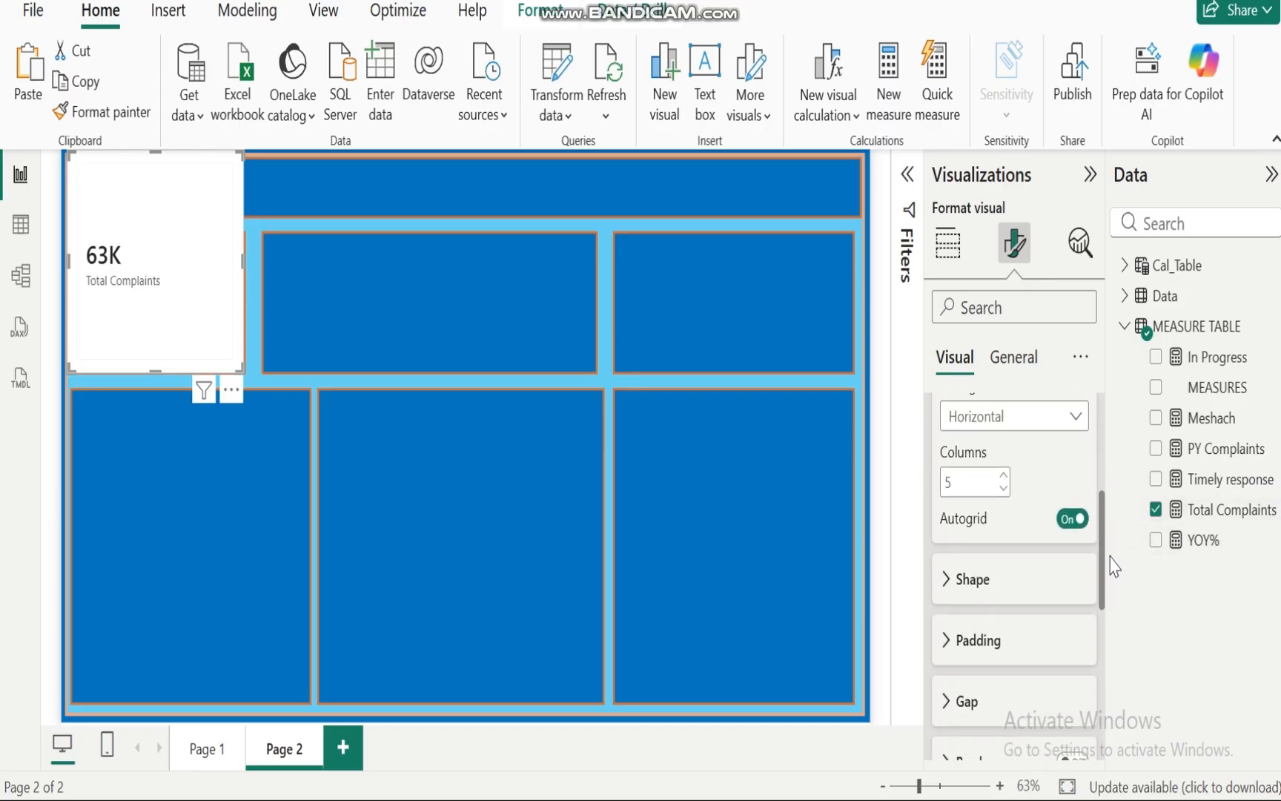
{"action": "left_click", "coordinate": [1004, 488]}
{"action": "left_click", "coordinate": [1003, 489]}
{"action": "left_click", "coordinate": [1004, 488]}
{"action": "left_click", "coordinate": [1003, 489]}
Step: Turn off the multi-card layout background of the card
{"action": "left_click_drag", "start_coordinate": [1104, 572], "coordinate": [1101, 487]}
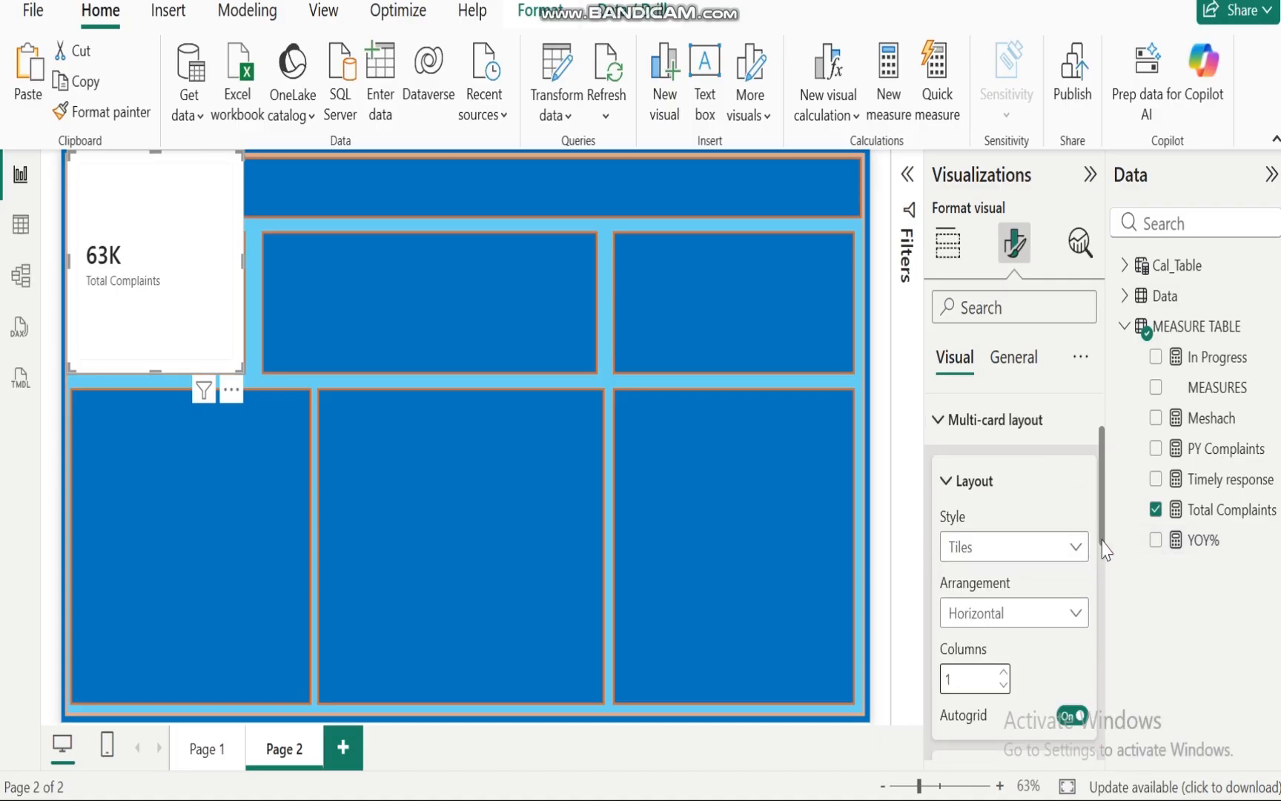
{"action": "scroll", "coordinate": [1090, 519], "scroll_direction": "down", "scroll_amount": 10}
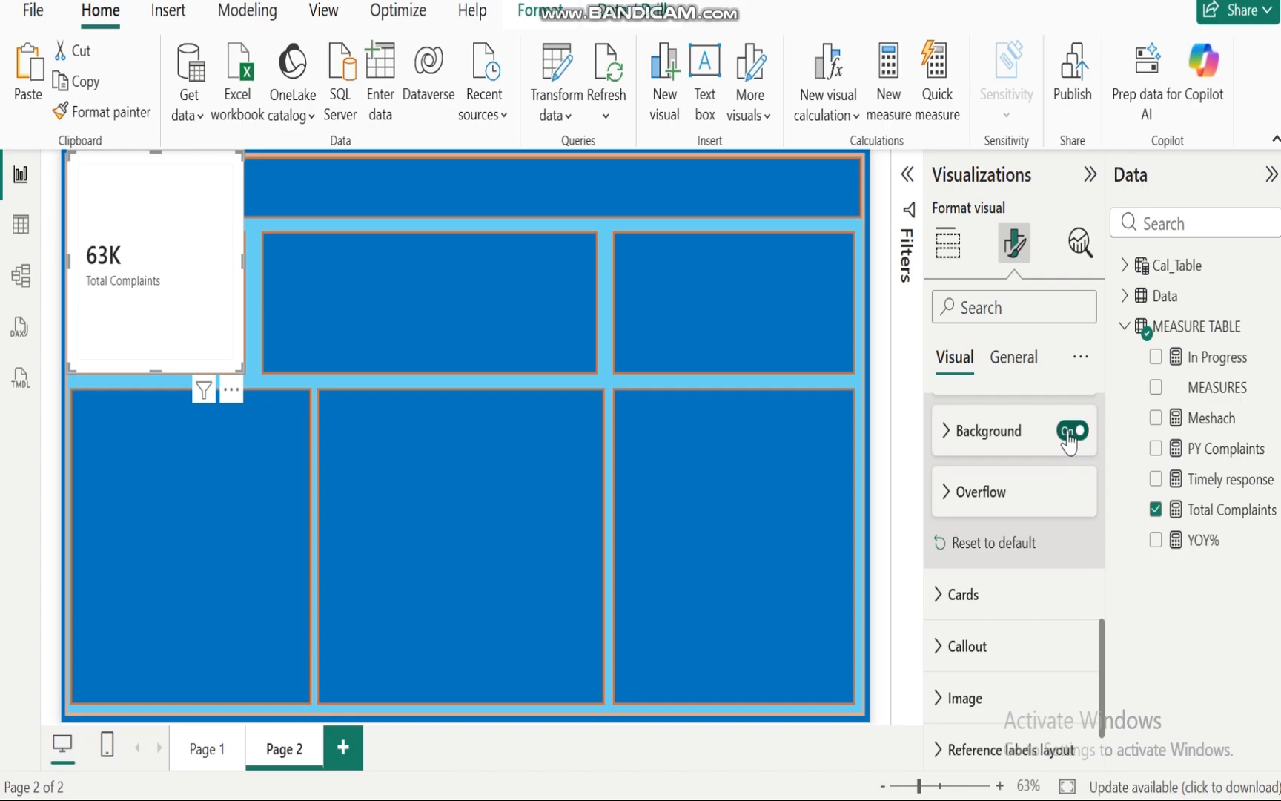
{"action": "left_click", "coordinate": [1067, 436]}
{"action": "left_click_drag", "start_coordinate": [1103, 682], "coordinate": [1116, 385]}
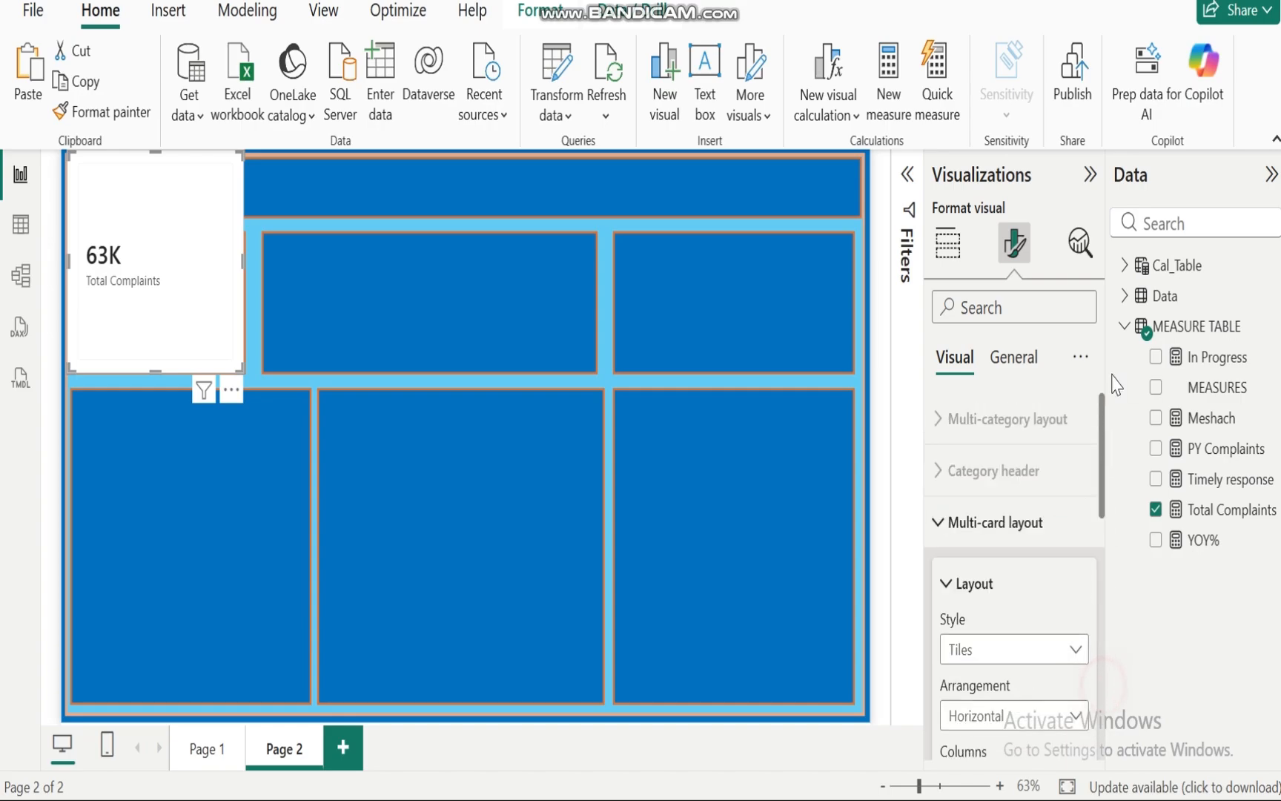
{"action": "left_click", "coordinate": [935, 525]}
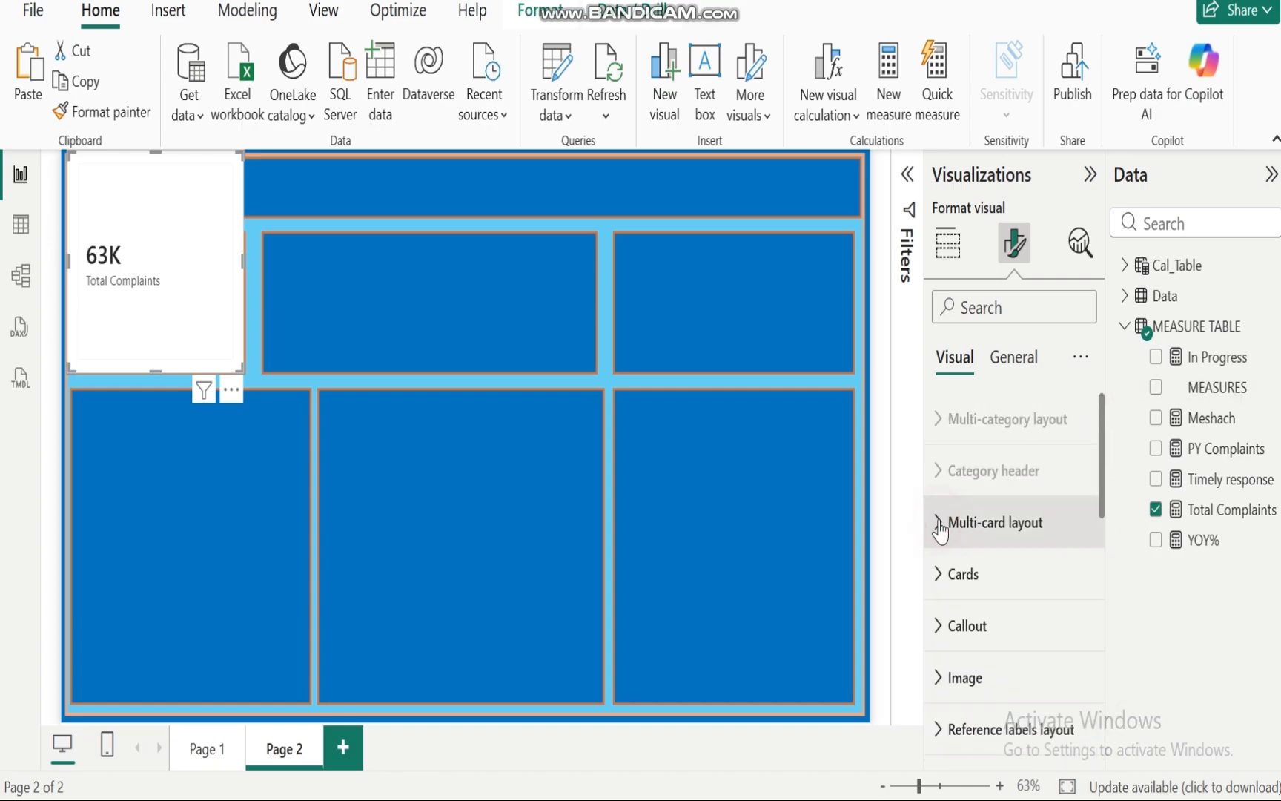
Step: Turn off the background, divider and border in the card's Cards settings
{"action": "left_click", "coordinate": [939, 567]}
{"action": "left_click_drag", "start_coordinate": [1102, 455], "coordinate": [1109, 624]}
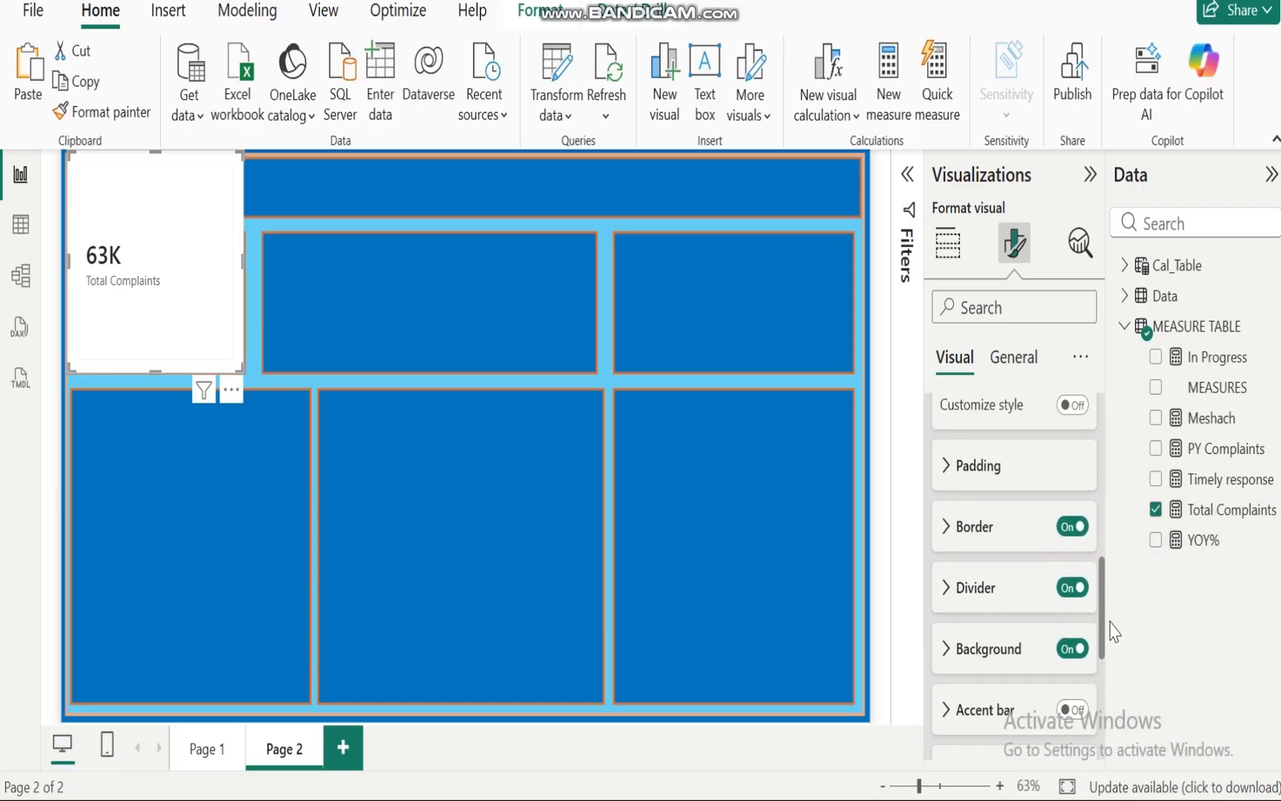
{"action": "left_click", "coordinate": [1072, 649]}
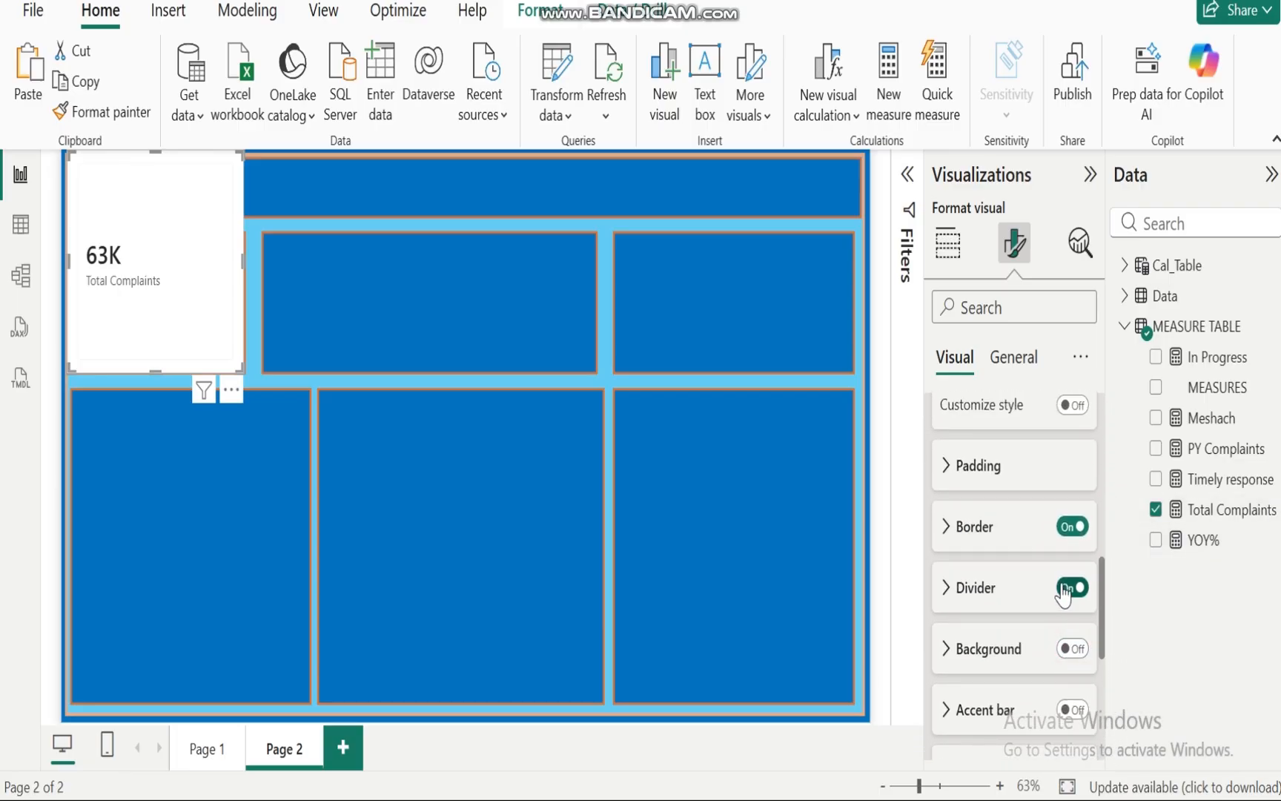
{"action": "left_click", "coordinate": [1064, 590]}
{"action": "left_click", "coordinate": [1072, 526]}
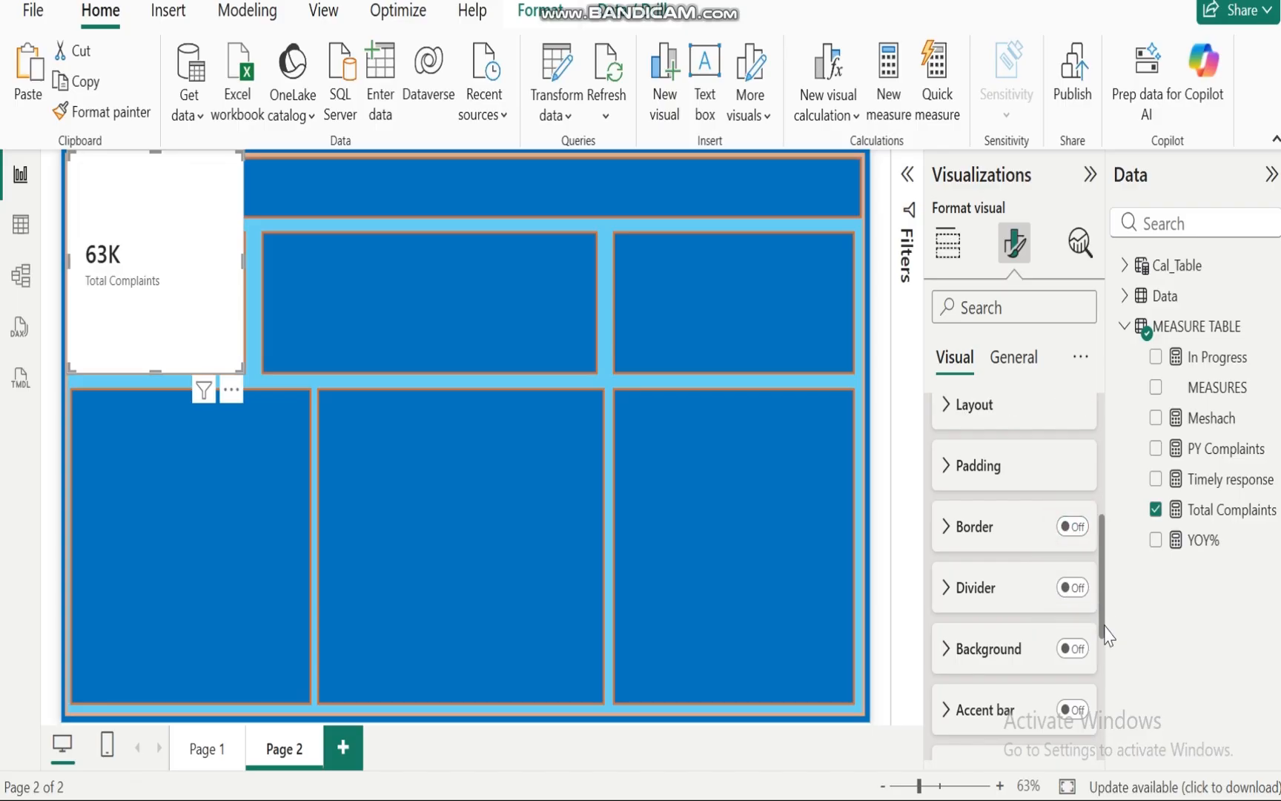
Step: Format the card's callout value with Times New Roman font, size 18, bold and white color
{"action": "scroll", "coordinate": [1101, 606], "scroll_direction": "up", "scroll_amount": 5}
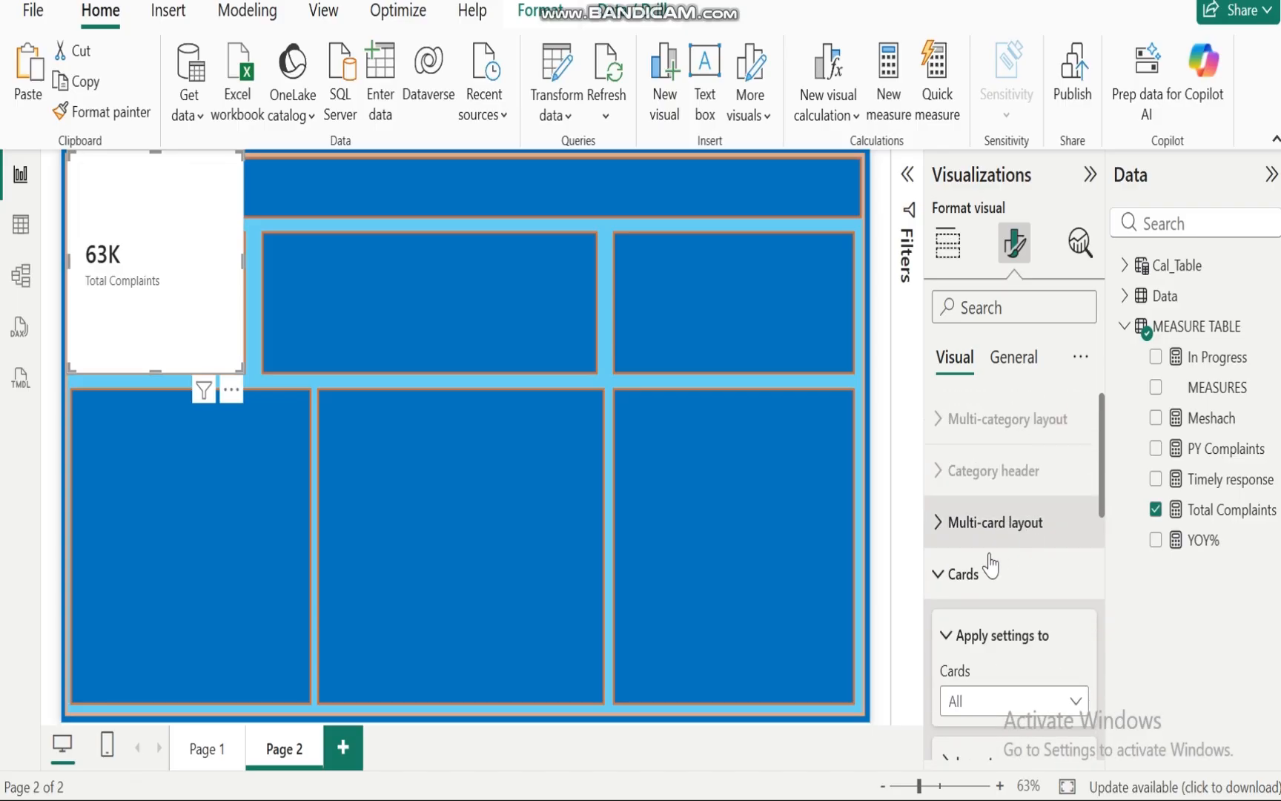
{"action": "left_click", "coordinate": [949, 573]}
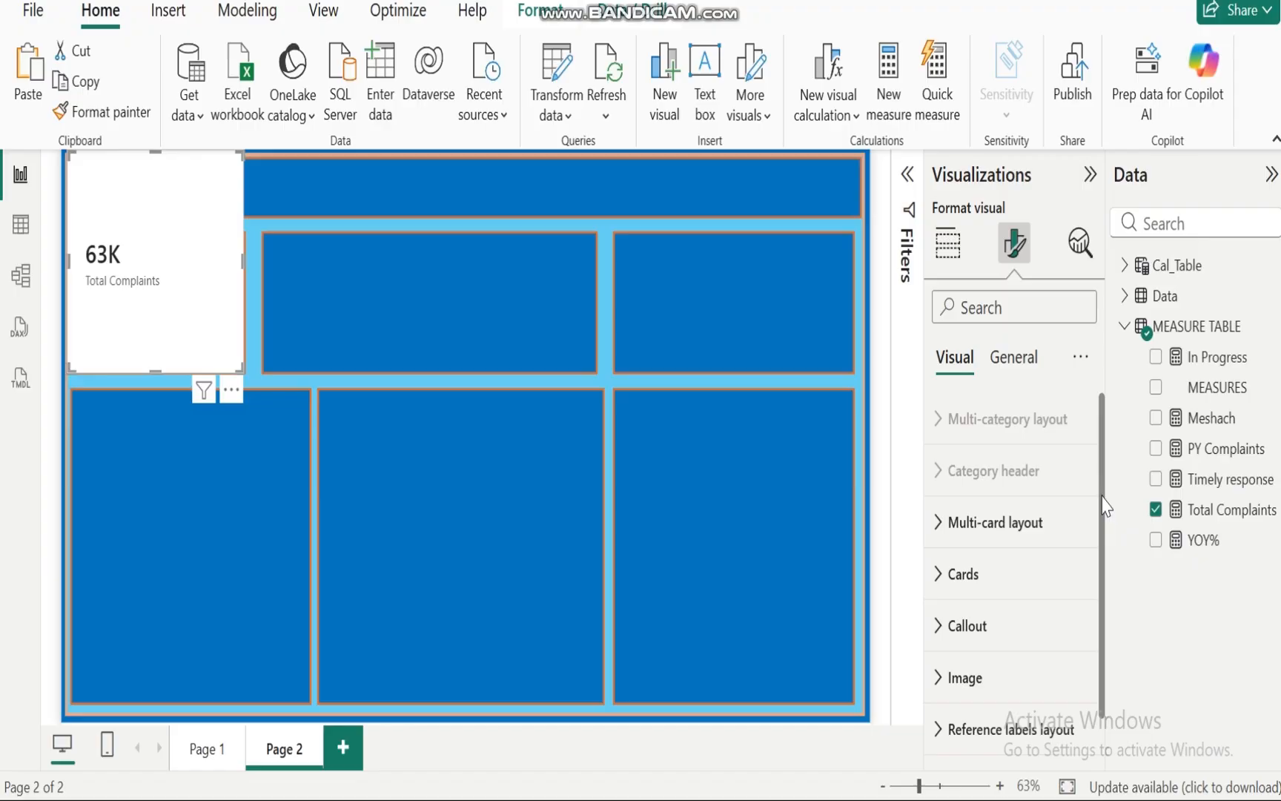
{"action": "scroll", "coordinate": [1106, 519], "scroll_direction": "down", "scroll_amount": 1}
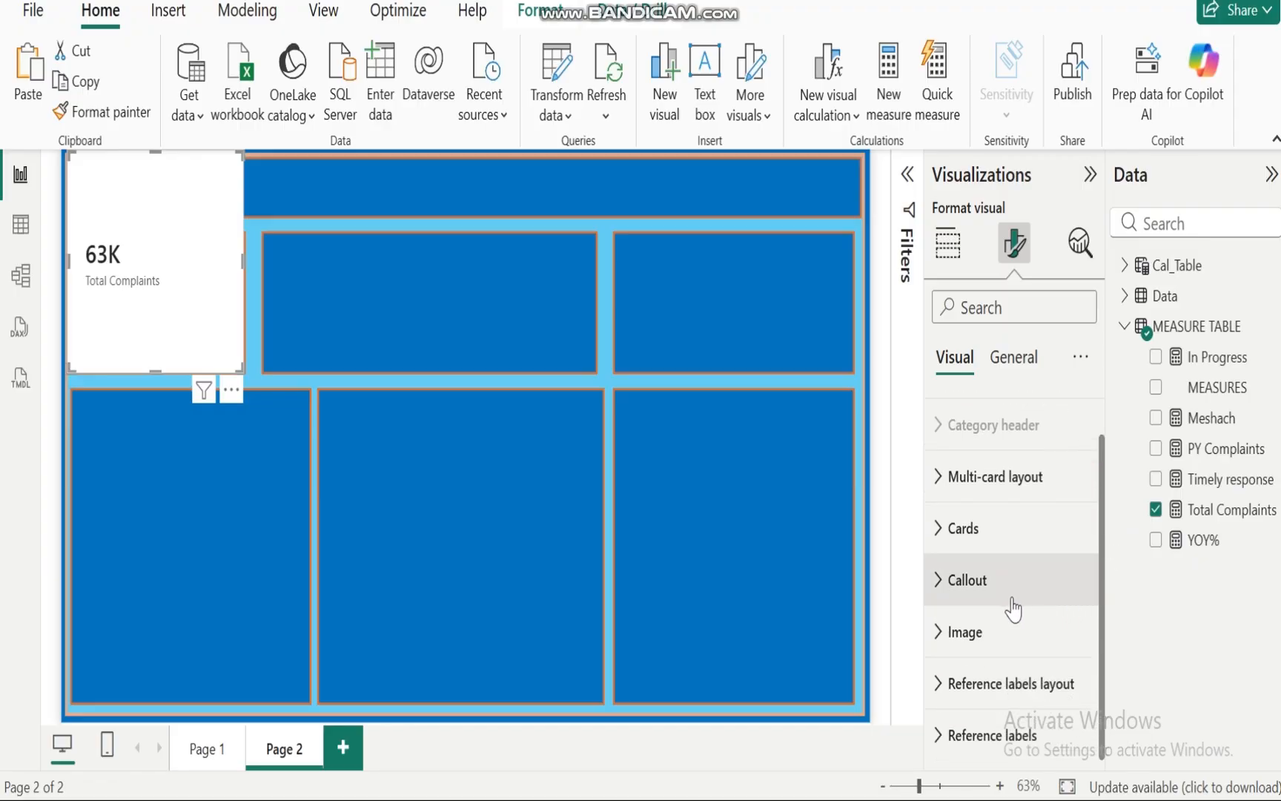
{"action": "left_click", "coordinate": [938, 580]}
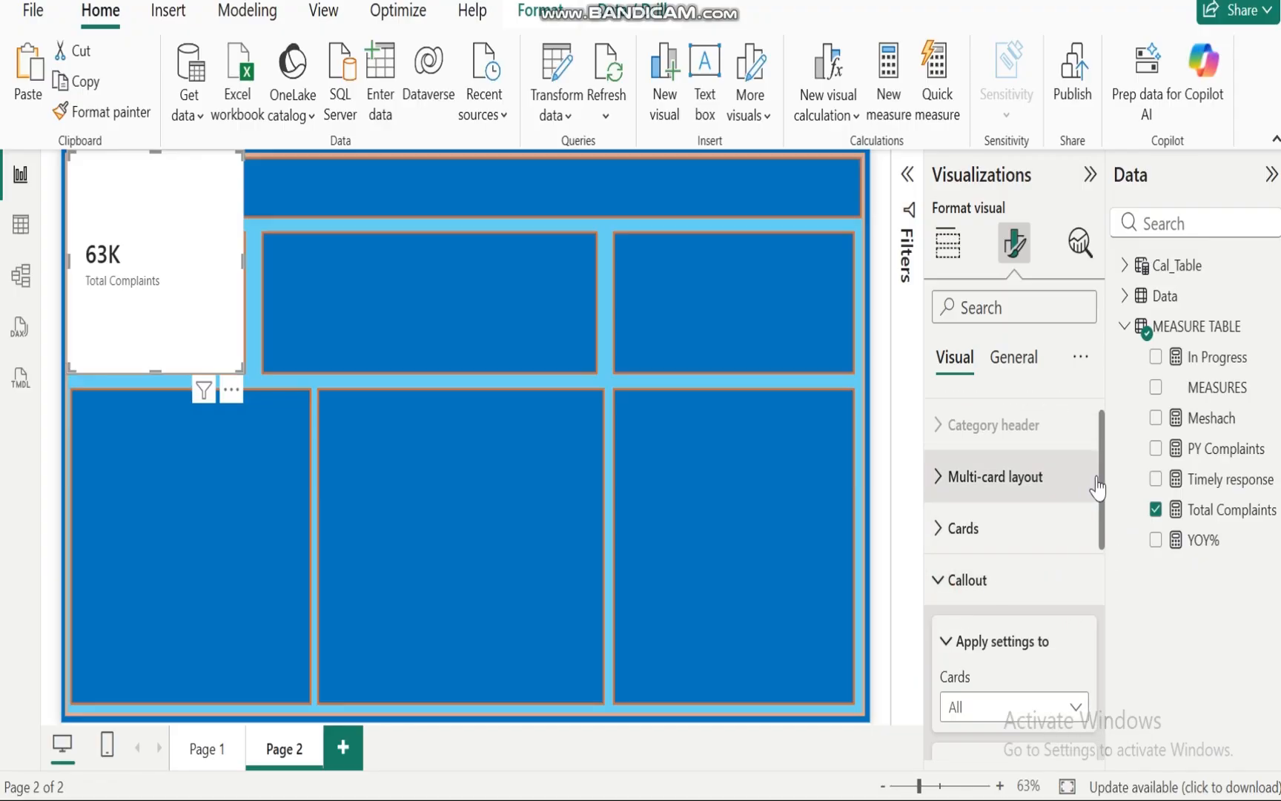
{"action": "left_click_drag", "start_coordinate": [1104, 486], "coordinate": [1107, 593]}
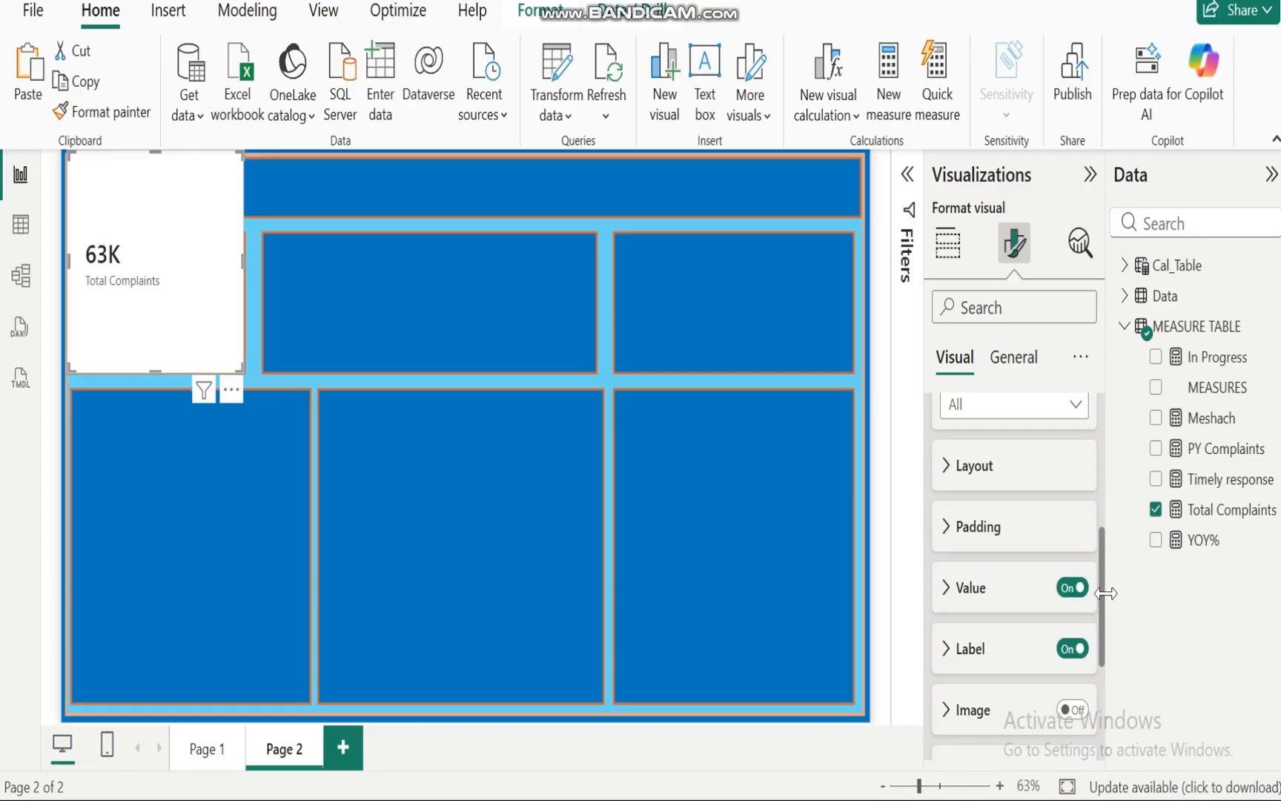
{"action": "scroll", "coordinate": [1106, 594], "scroll_direction": "down", "scroll_amount": 1}
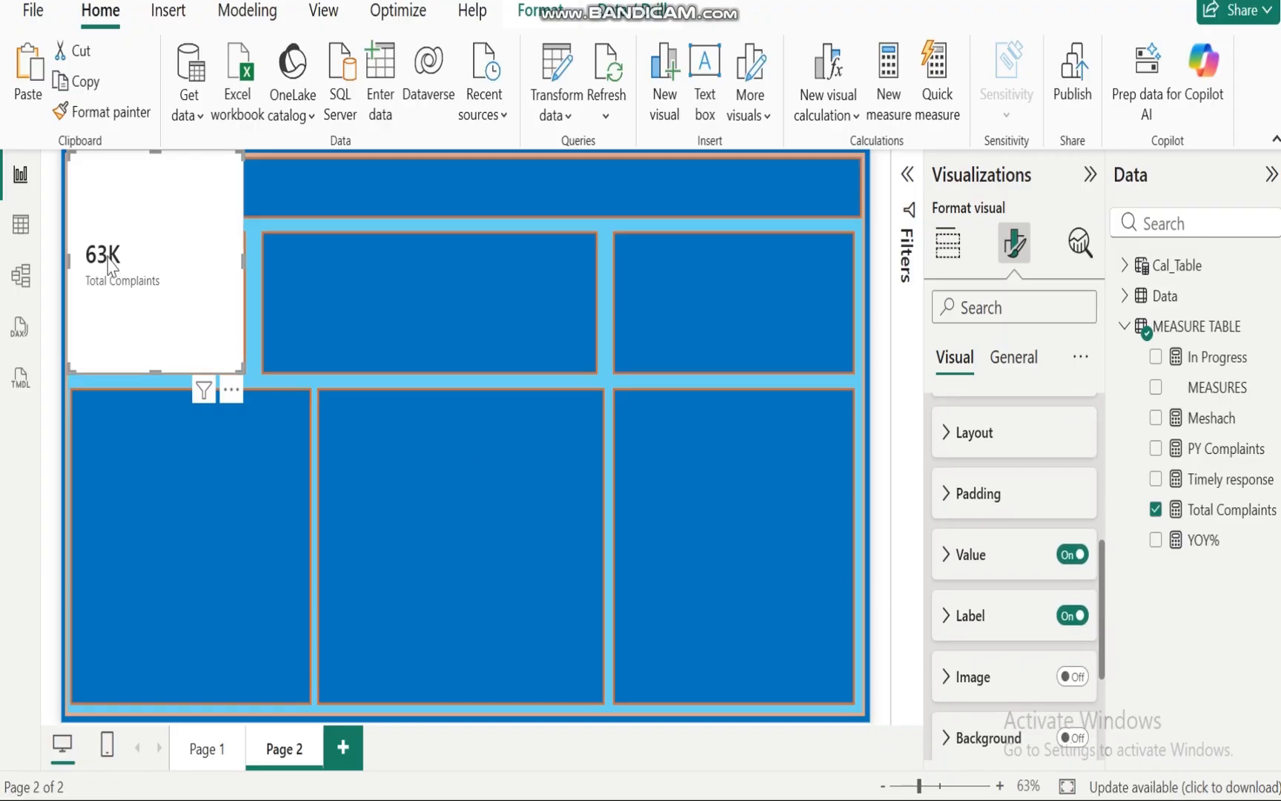
{"action": "left_click", "coordinate": [945, 554]}
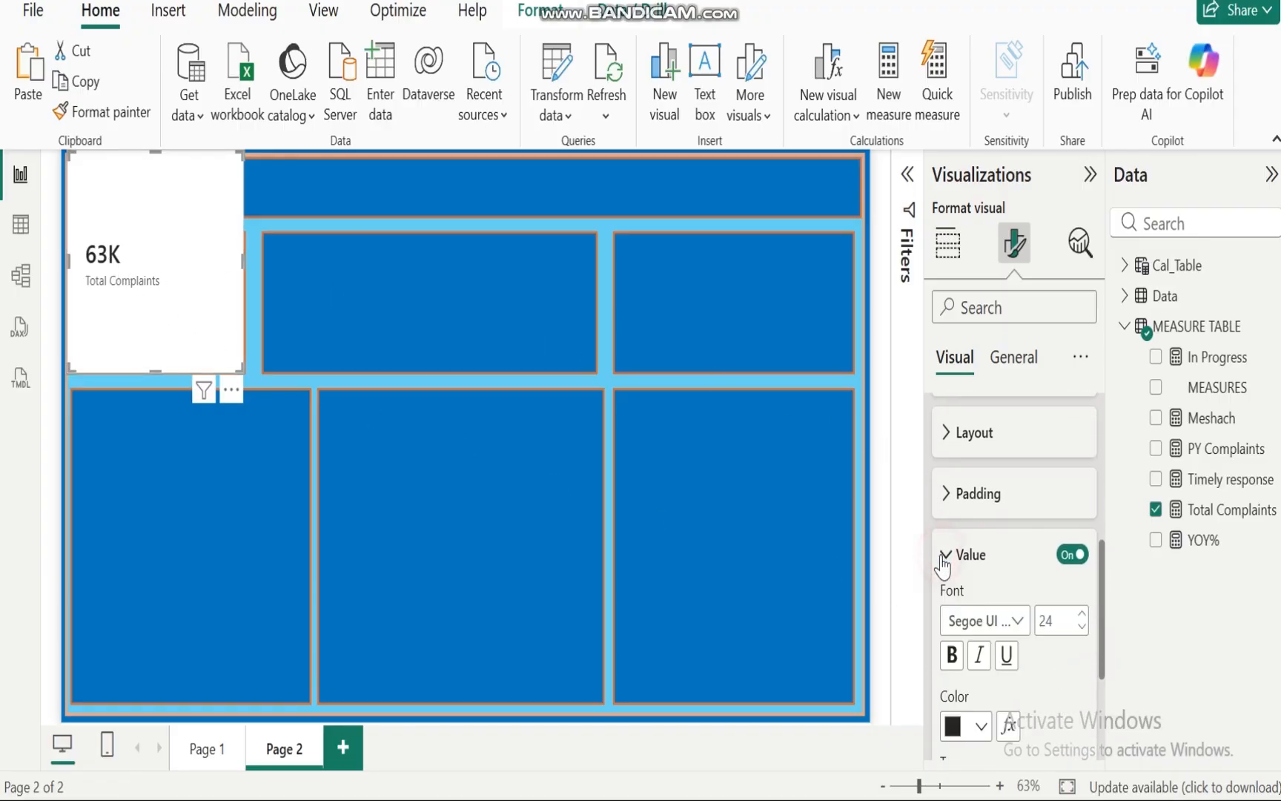
{"action": "left_click", "coordinate": [1081, 628]}
{"action": "left_click", "coordinate": [1082, 628]}
{"action": "left_click", "coordinate": [1081, 628]}
{"action": "left_click", "coordinate": [1082, 628]}
{"action": "left_click", "coordinate": [1082, 628]}
{"action": "left_click", "coordinate": [1082, 628]}
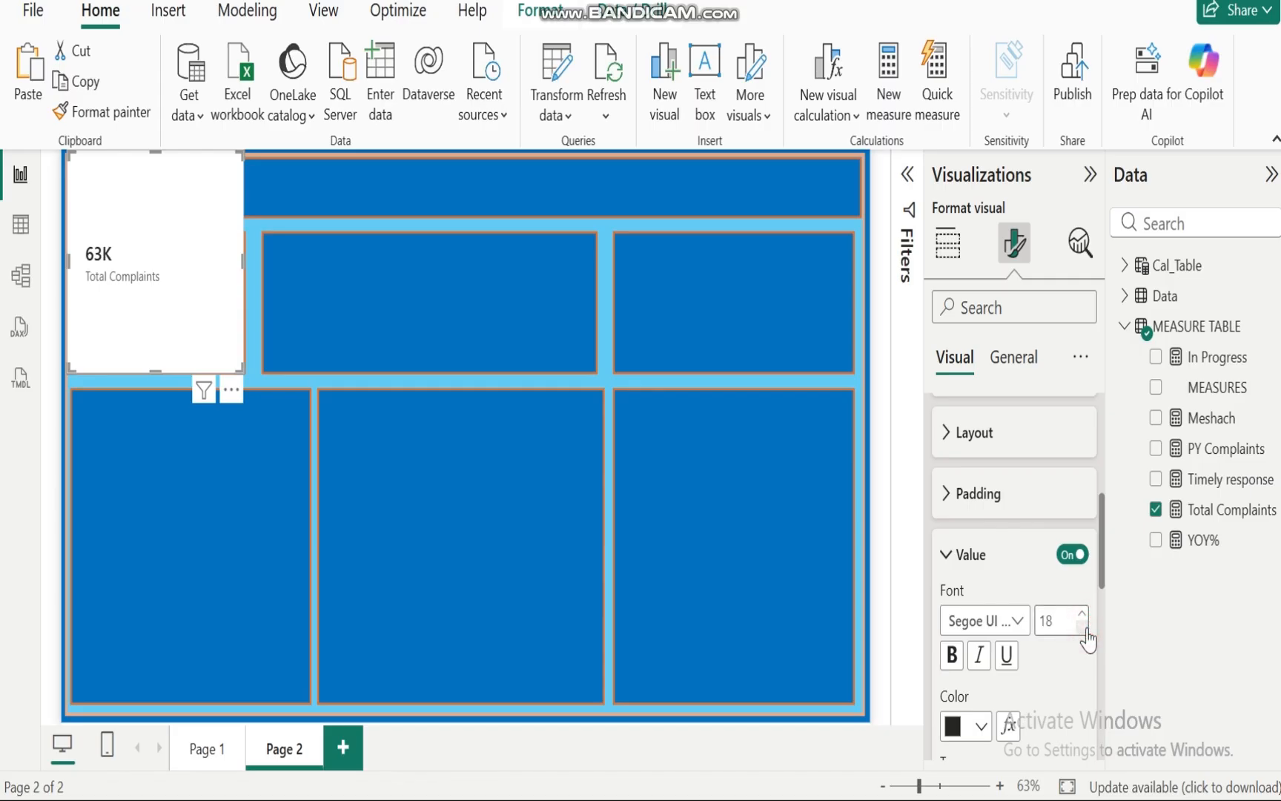
{"action": "left_click", "coordinate": [1014, 623]}
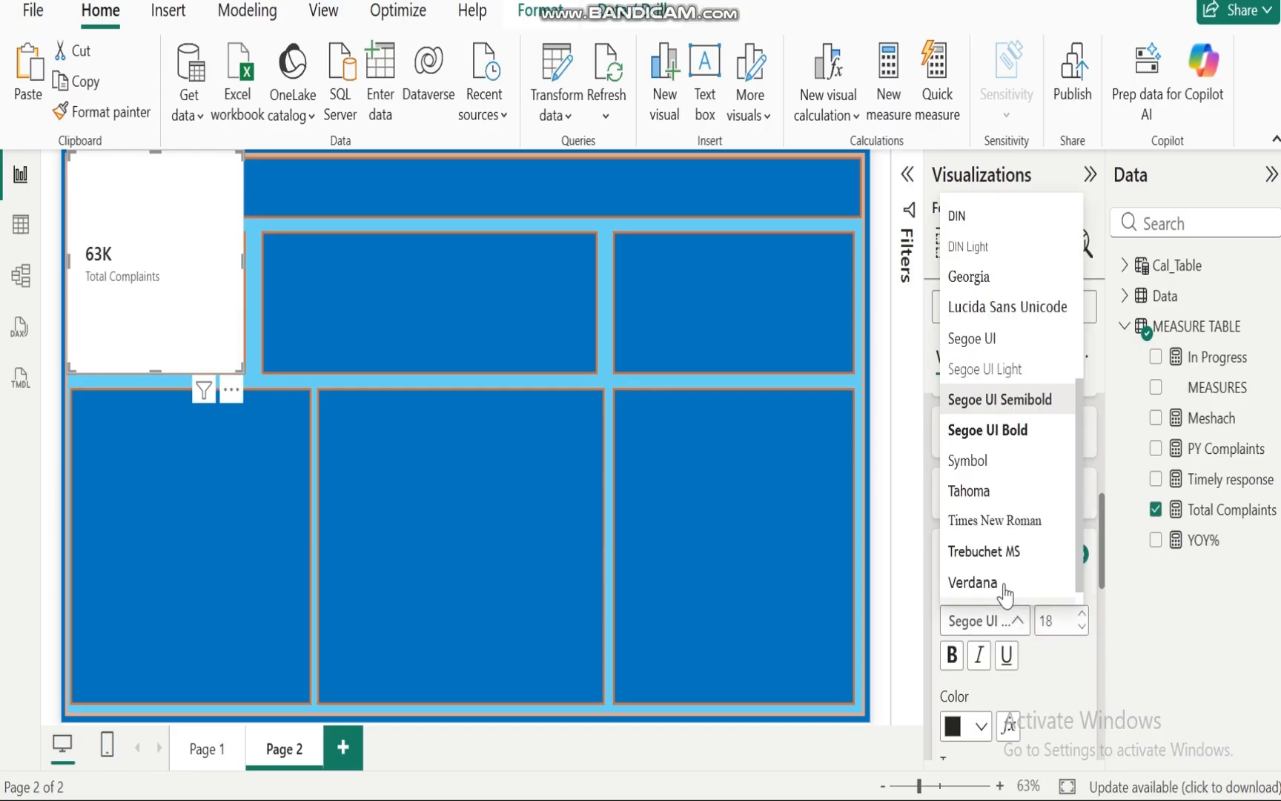
{"action": "left_click", "coordinate": [998, 522]}
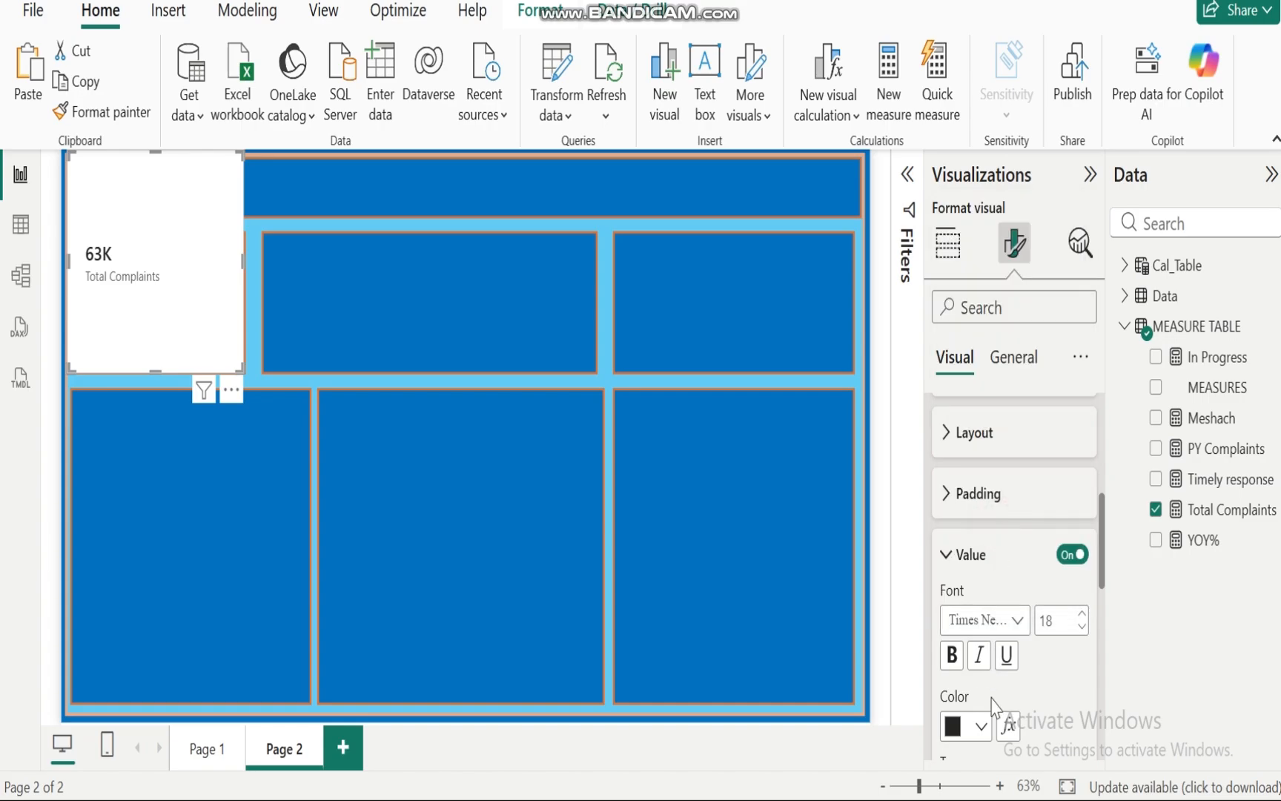
{"action": "left_click", "coordinate": [954, 662]}
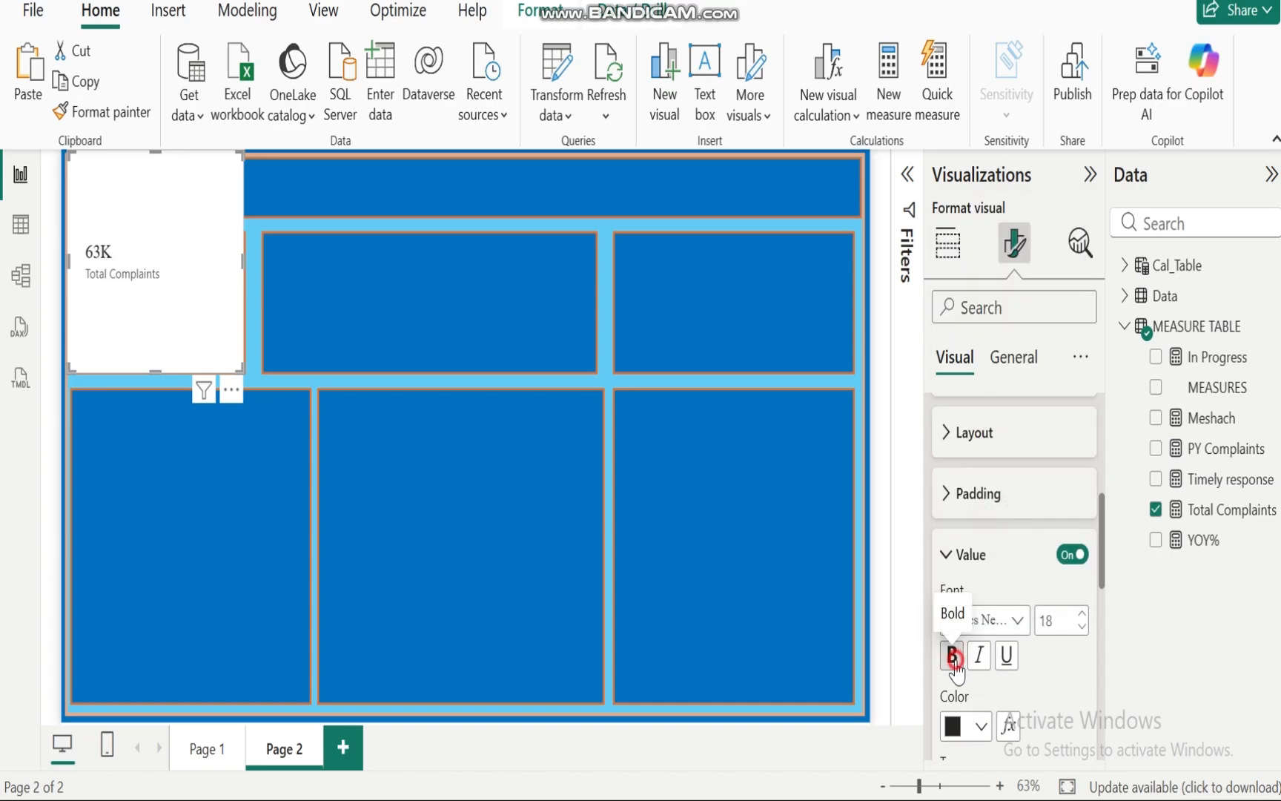
{"action": "left_click", "coordinate": [982, 728]}
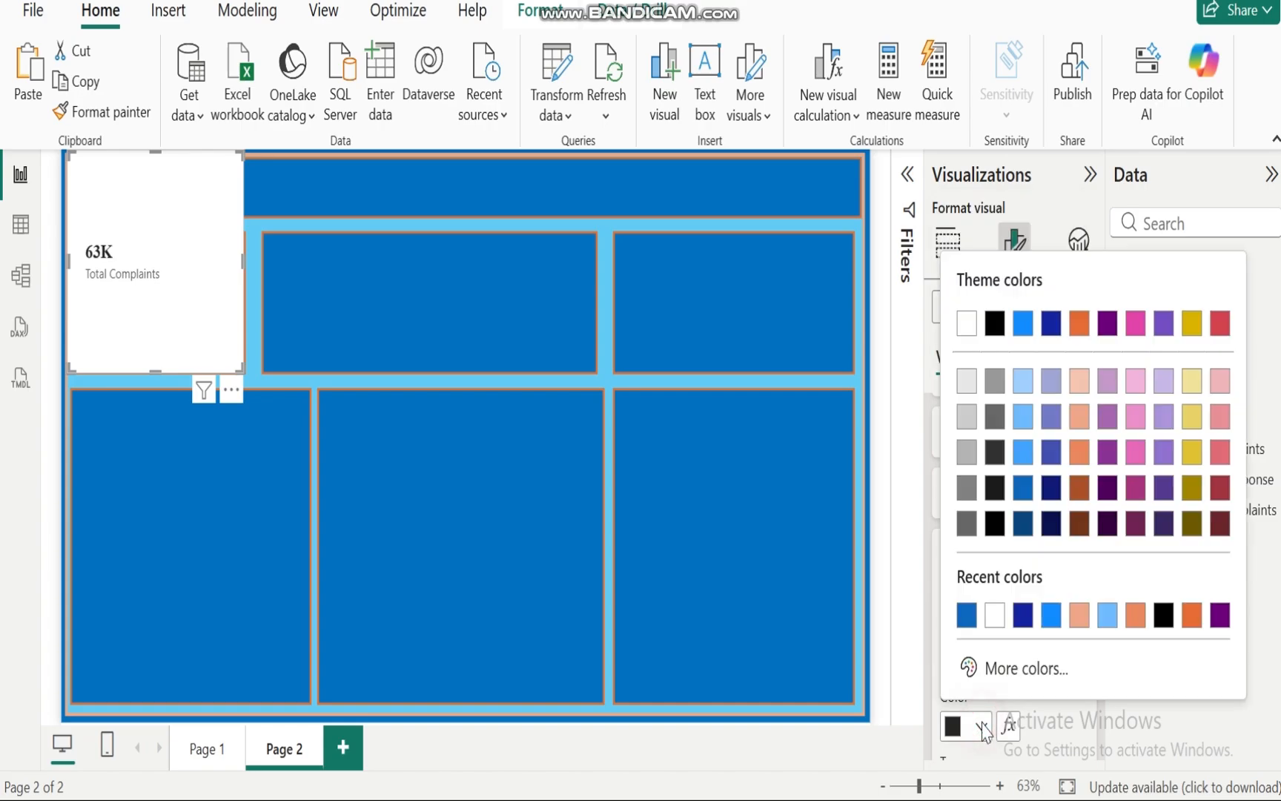
{"action": "left_click", "coordinate": [995, 615]}
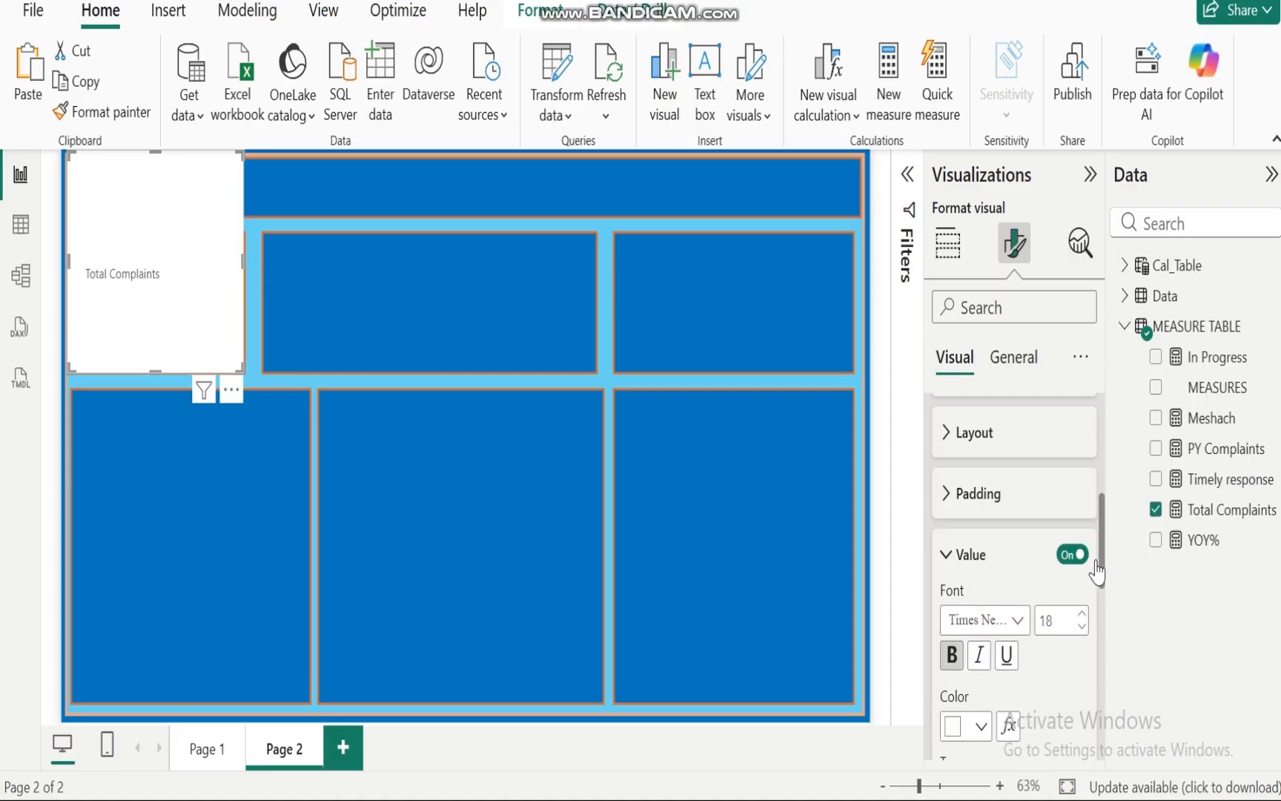
Step: Set the callout label font to Times New Roman and its color to light orange
{"action": "left_click_drag", "start_coordinate": [1101, 545], "coordinate": [1106, 576]}
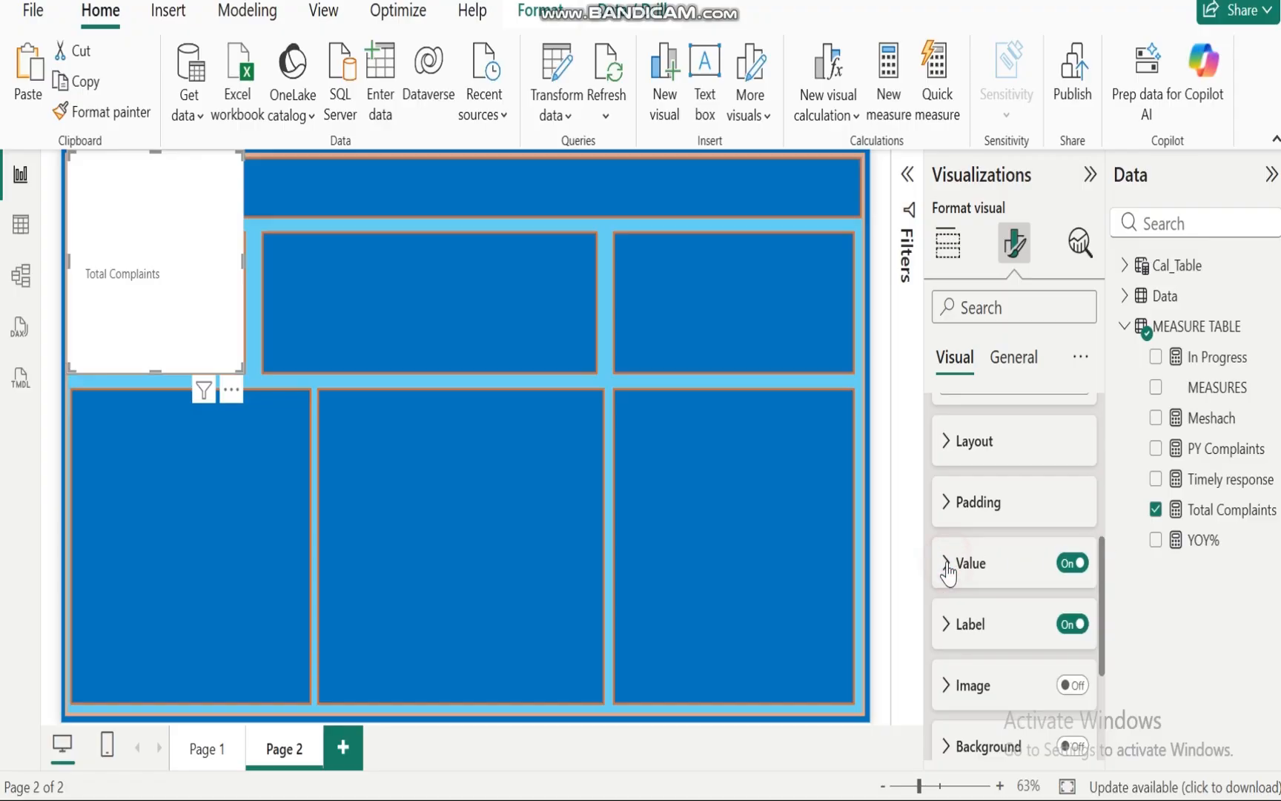
{"action": "left_click", "coordinate": [945, 629]}
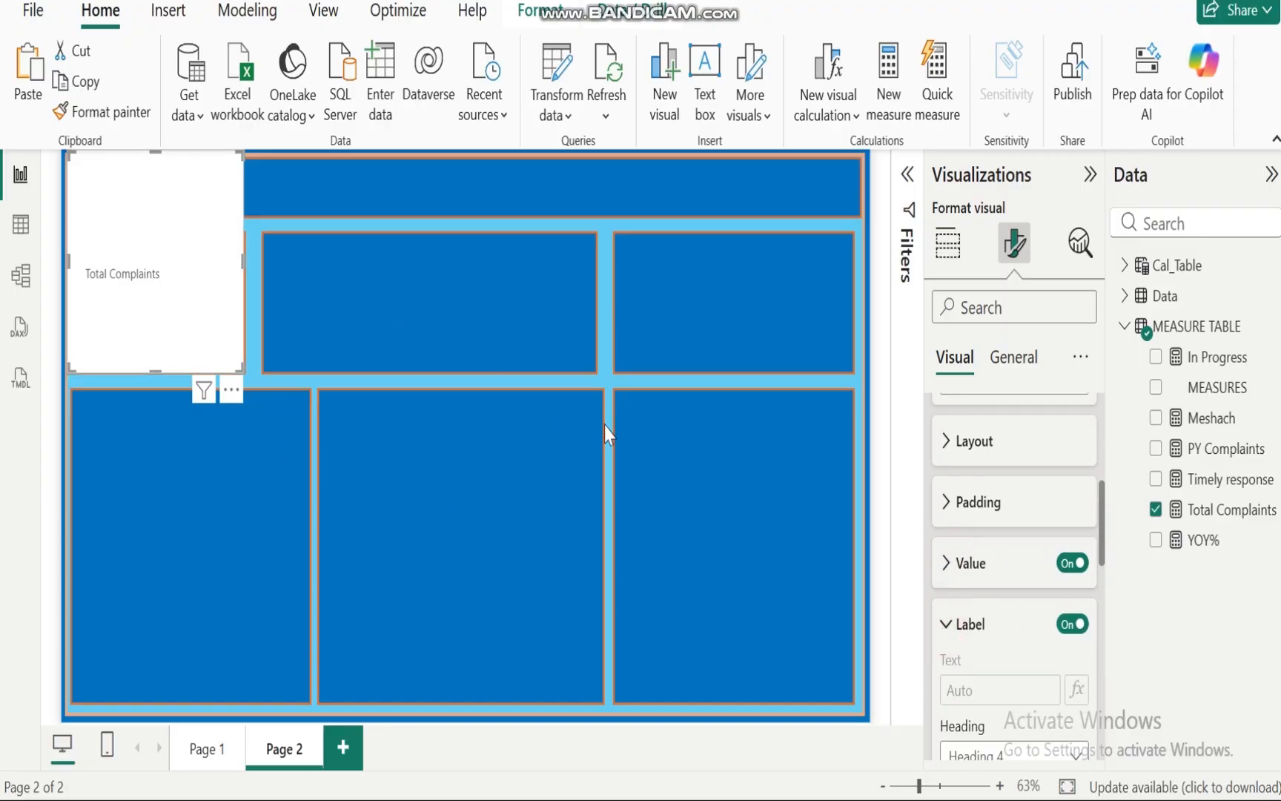
{"action": "scroll", "coordinate": [1058, 544], "scroll_direction": "down", "scroll_amount": 5}
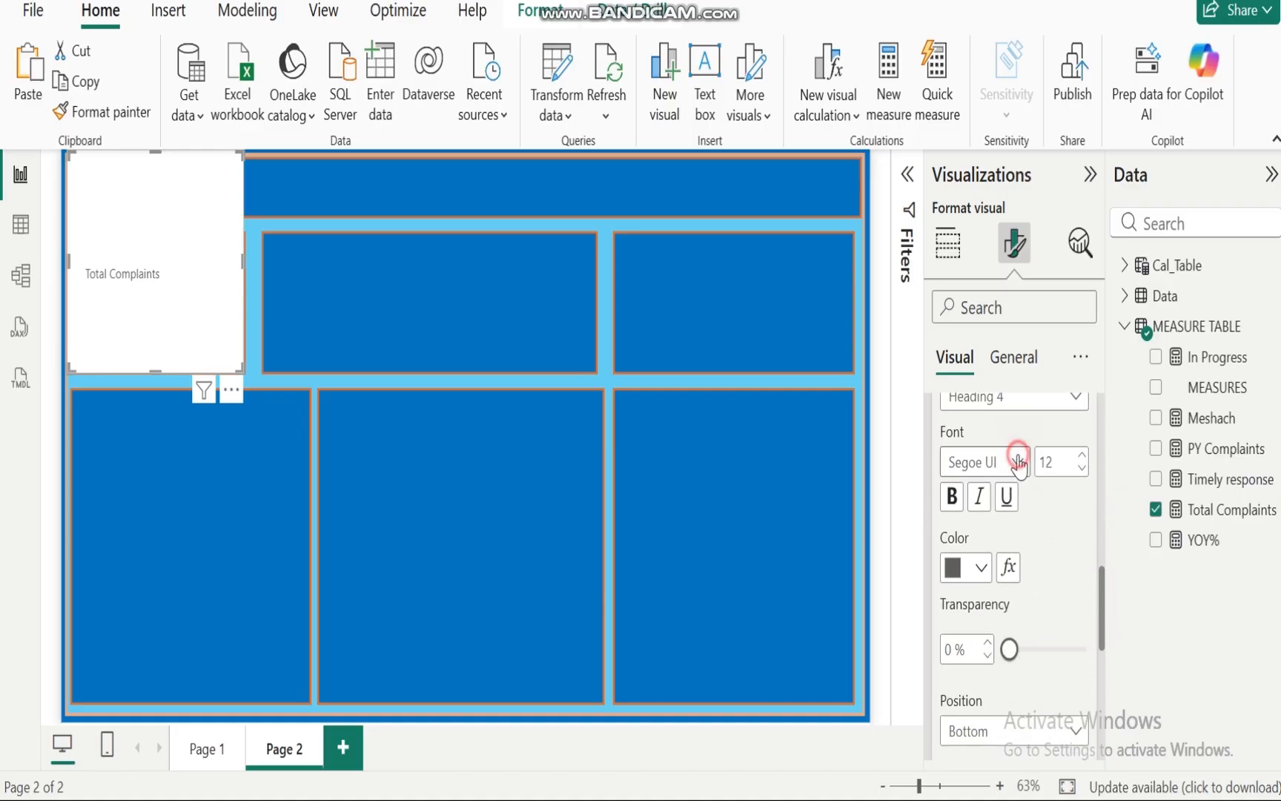
{"action": "left_click", "coordinate": [1017, 461]}
{"action": "left_click", "coordinate": [993, 425]}
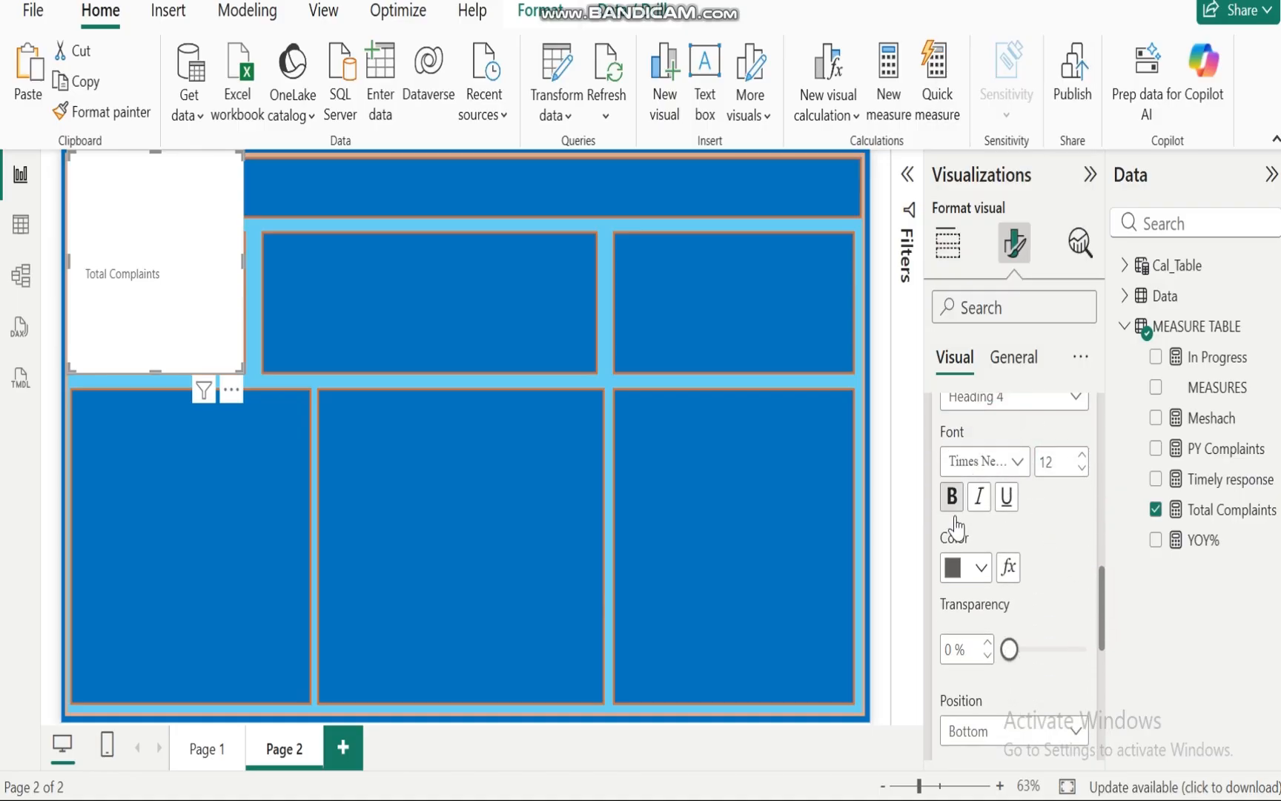
{"action": "left_click", "coordinate": [981, 567]}
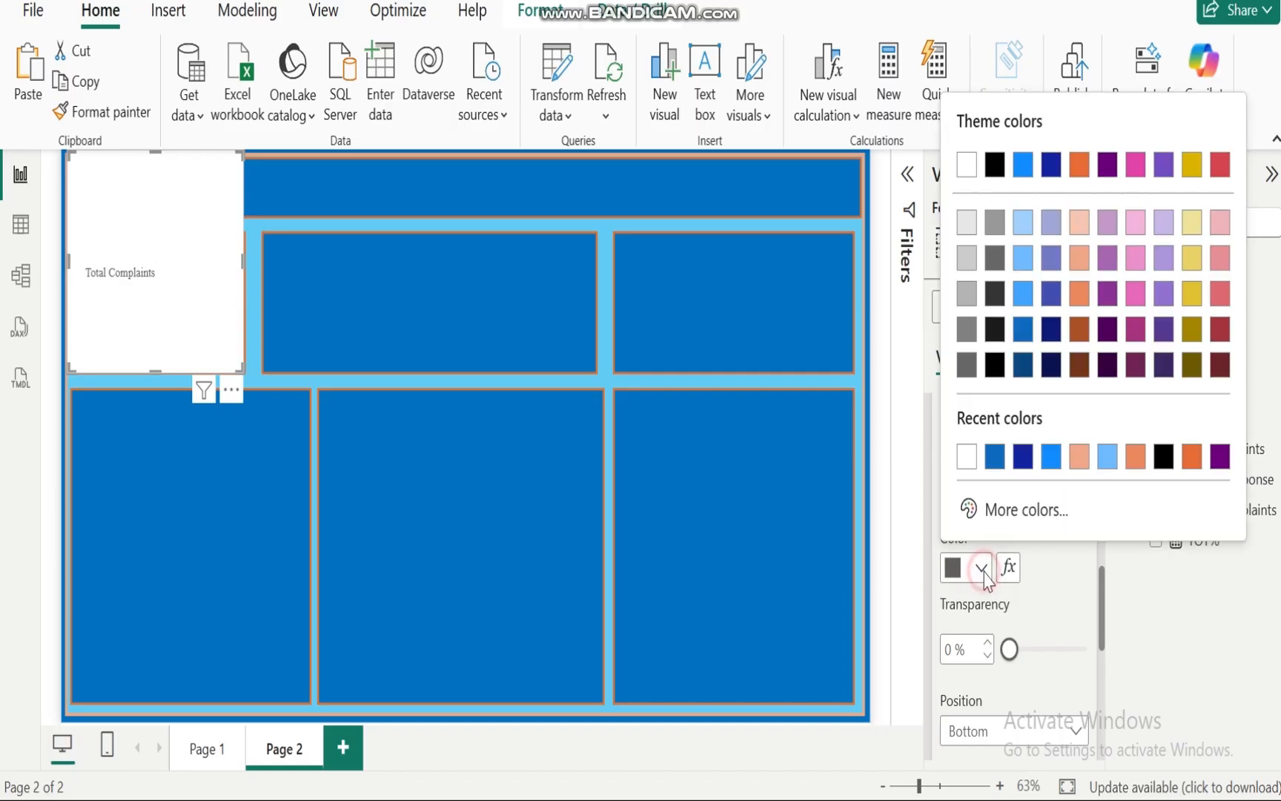
{"action": "left_click", "coordinate": [1079, 464]}
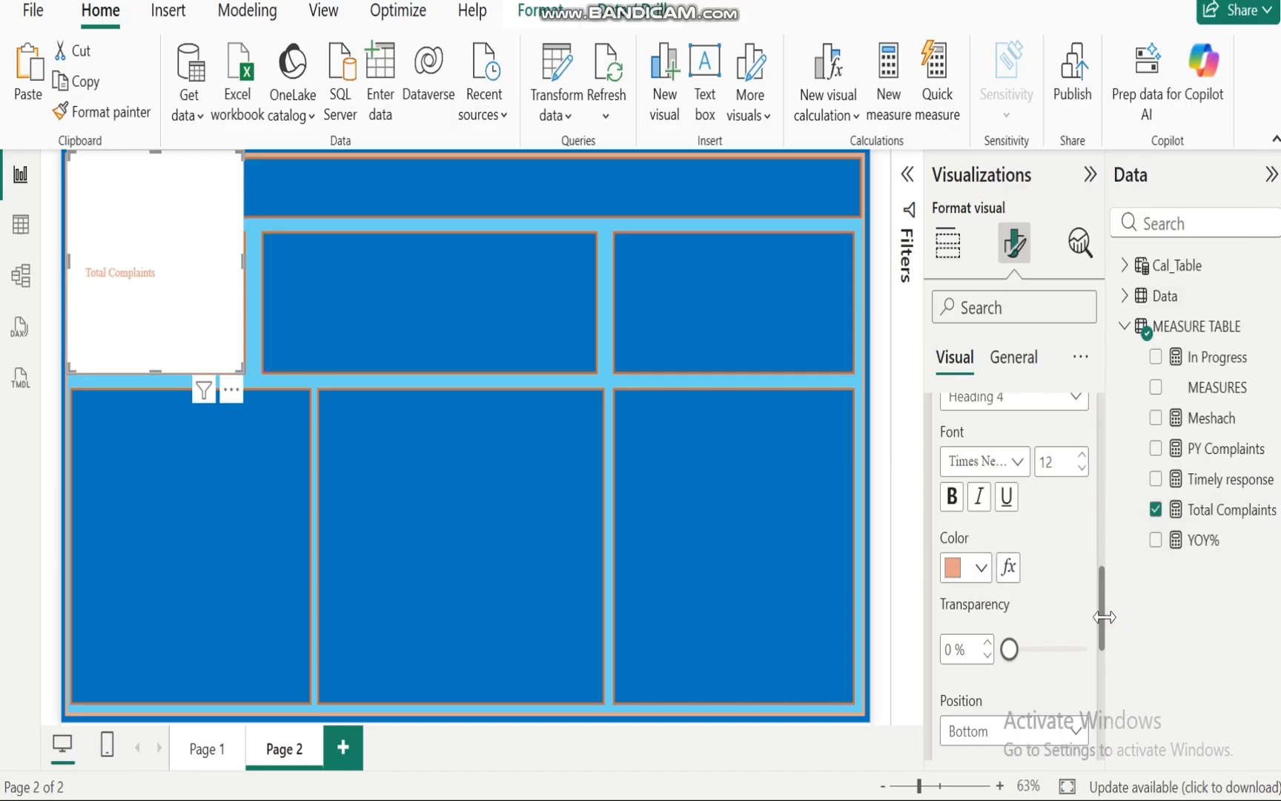
Step: Turn off the card visual's background in the general Effects settings
{"action": "left_click_drag", "start_coordinate": [1103, 627], "coordinate": [1103, 452]}
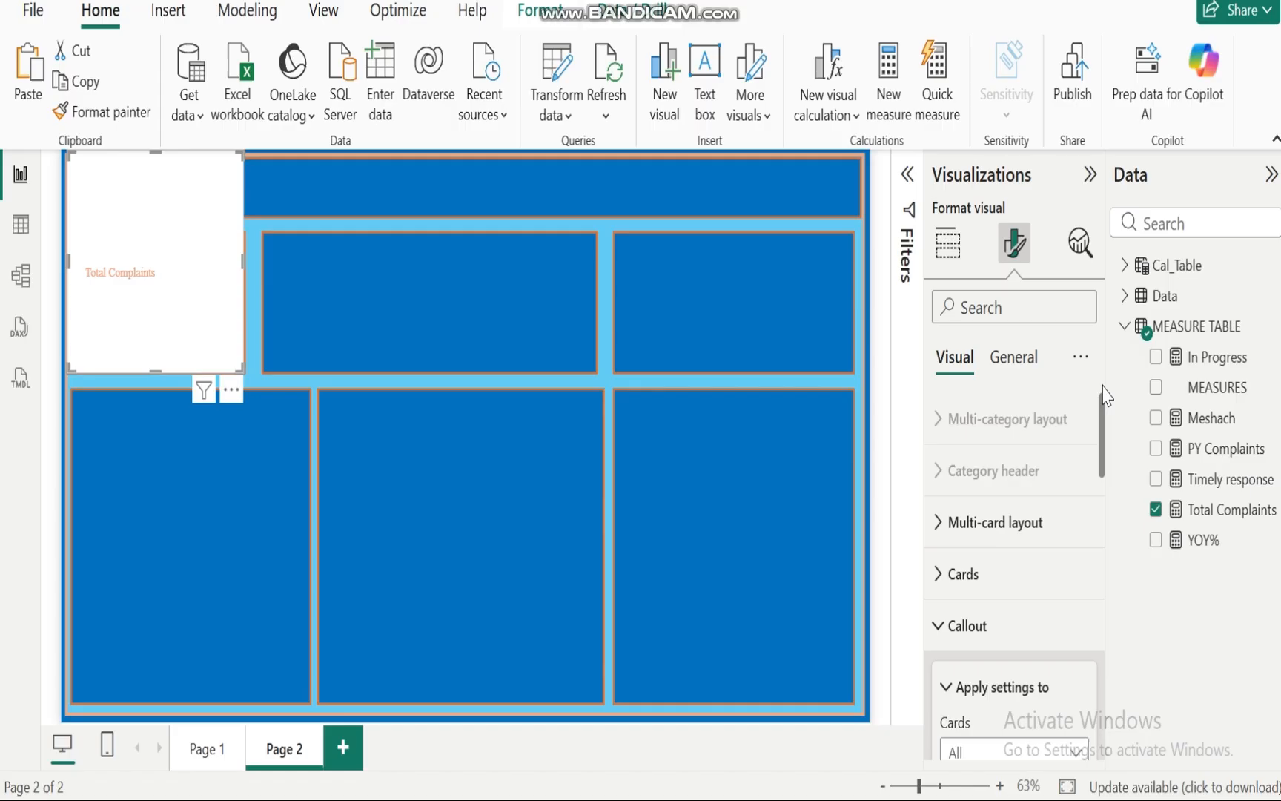
{"action": "left_click", "coordinate": [951, 629]}
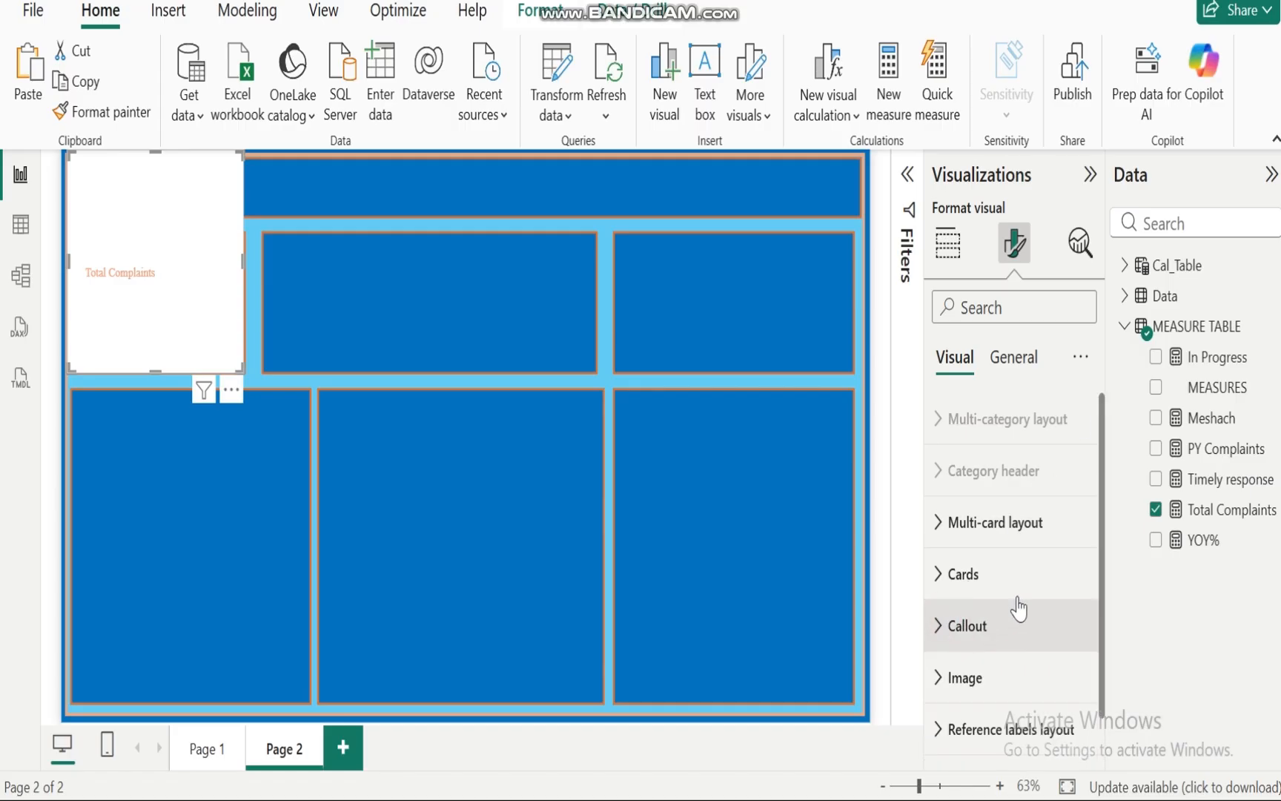
{"action": "left_click_drag", "start_coordinate": [1101, 529], "coordinate": [1103, 606]}
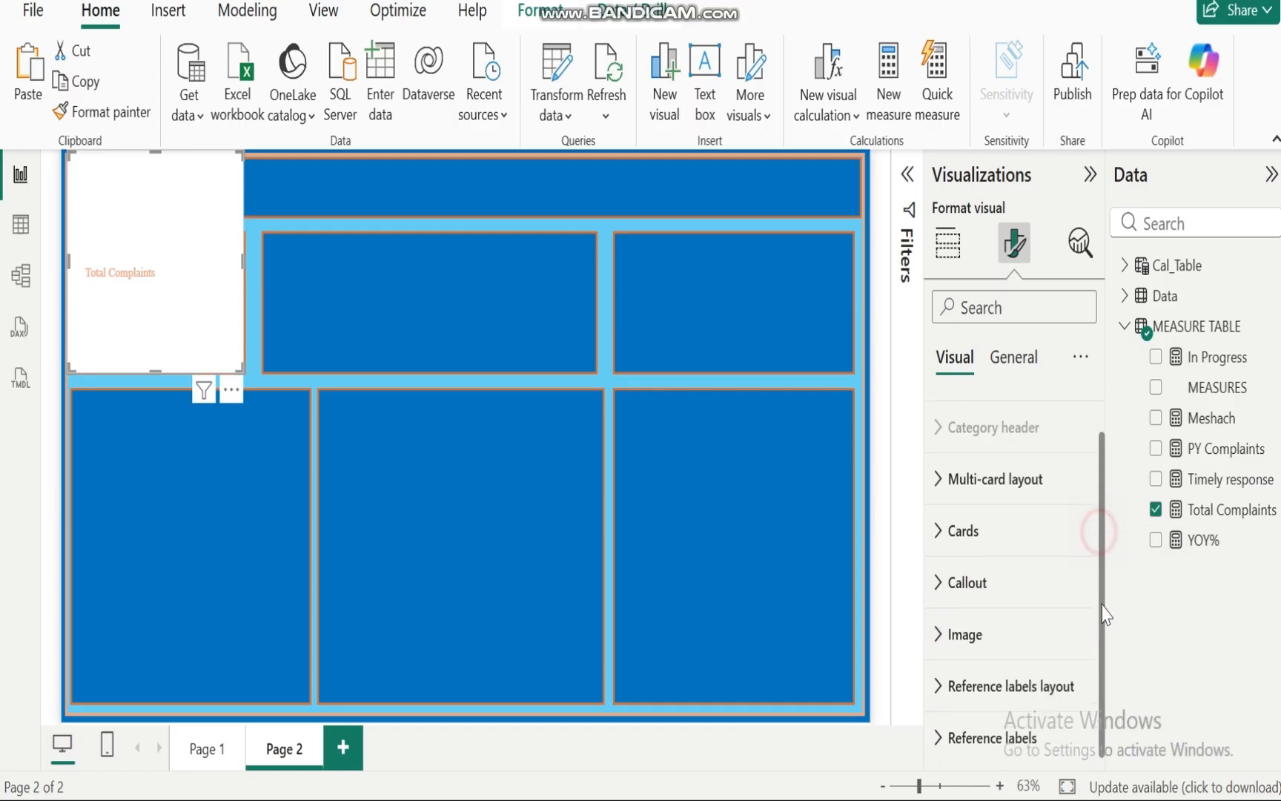
{"action": "scroll", "coordinate": [1092, 521], "scroll_direction": "up", "scroll_amount": 1}
{"action": "left_click", "coordinate": [1014, 359]}
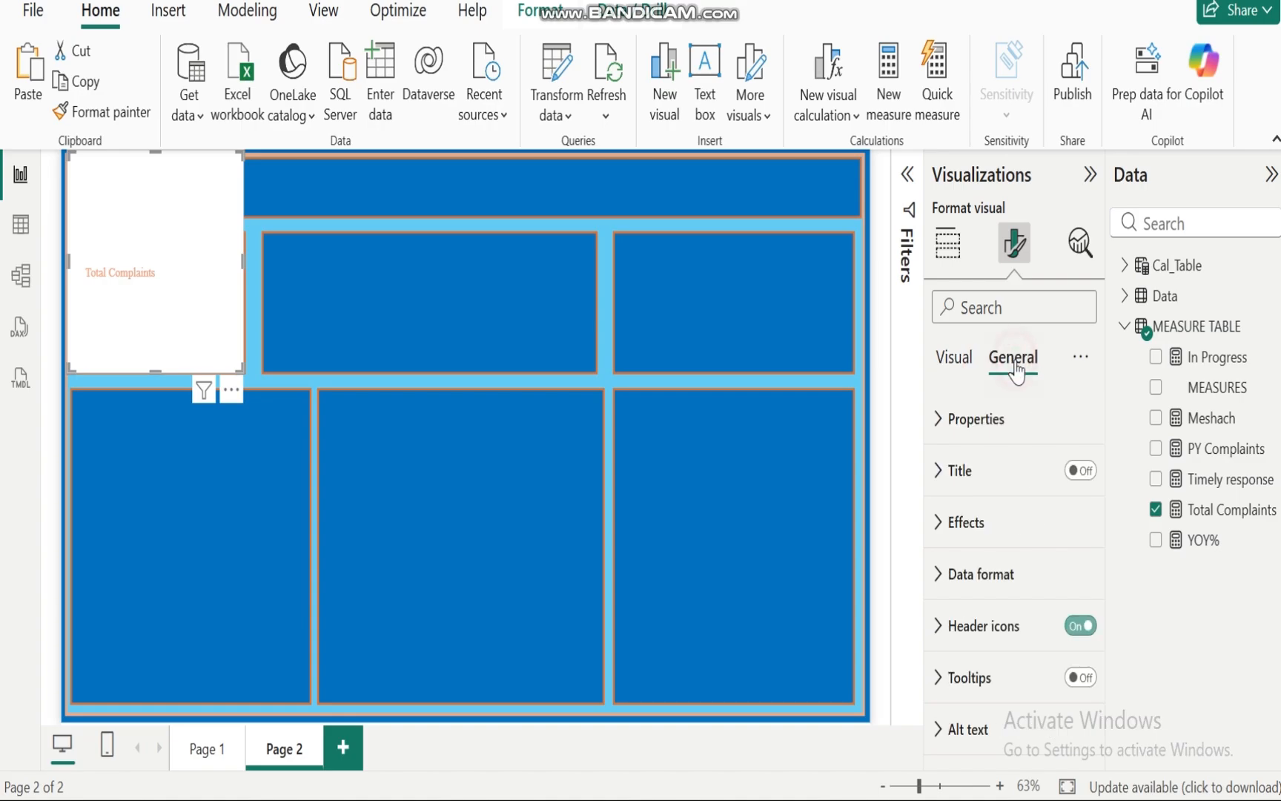
{"action": "left_click", "coordinate": [957, 521]}
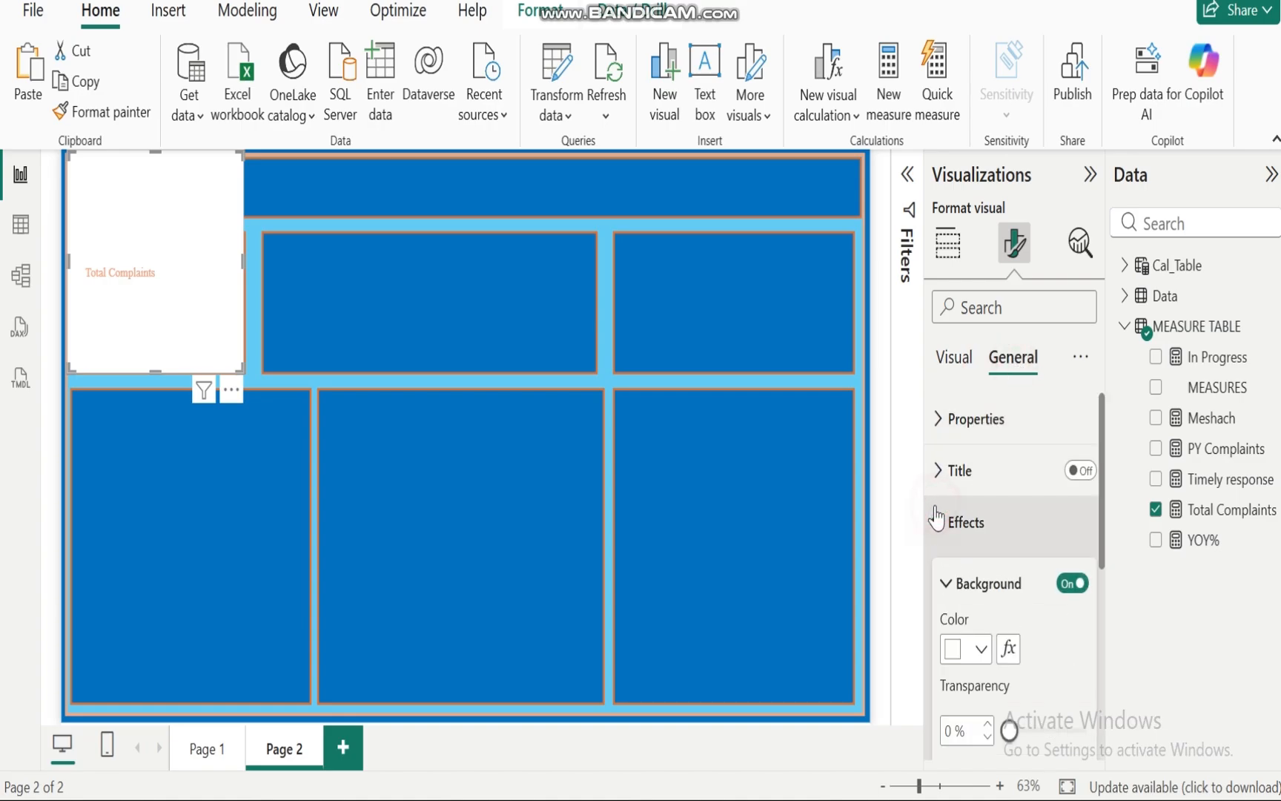
{"action": "left_click", "coordinate": [1071, 586]}
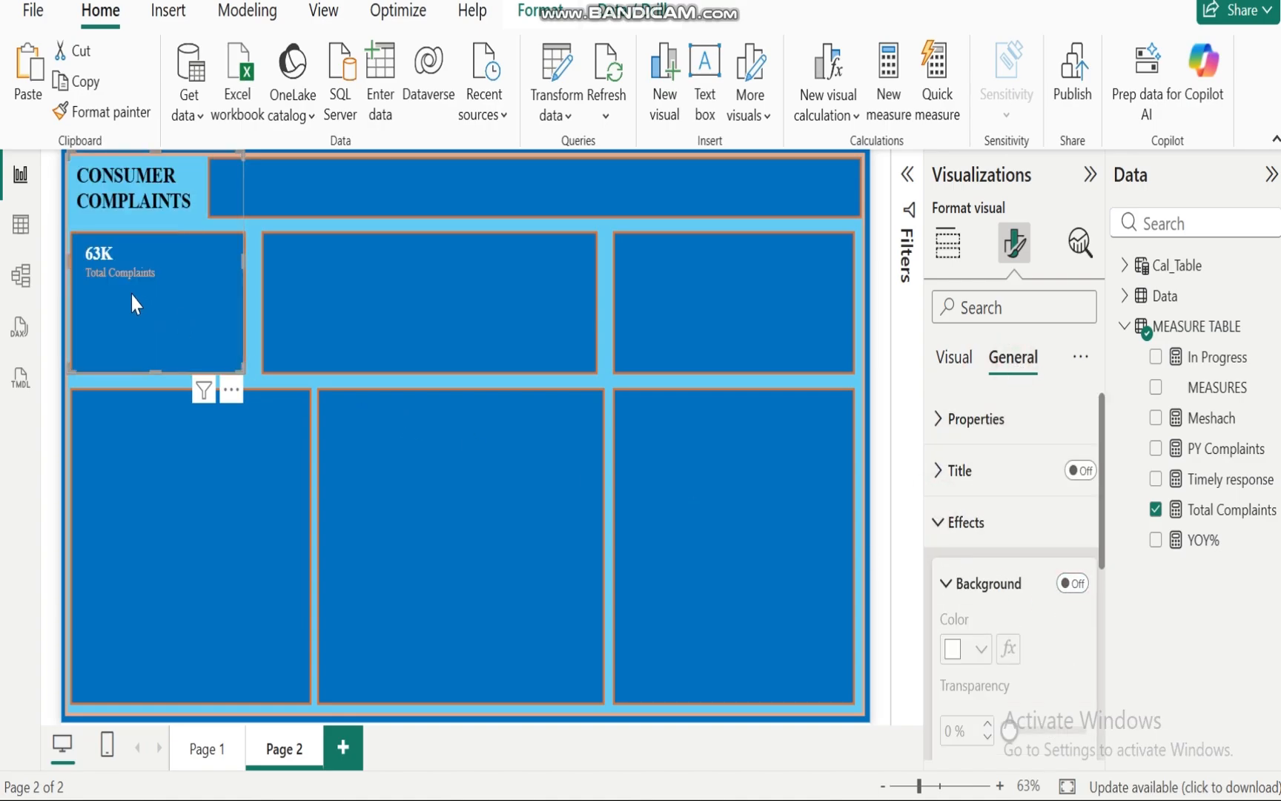
Step: Move the card into the header bar beside the CONSUMER COMPLAINTS title and resize it to fit
{"action": "left_click_drag", "start_coordinate": [132, 295], "coordinate": [269, 244]}
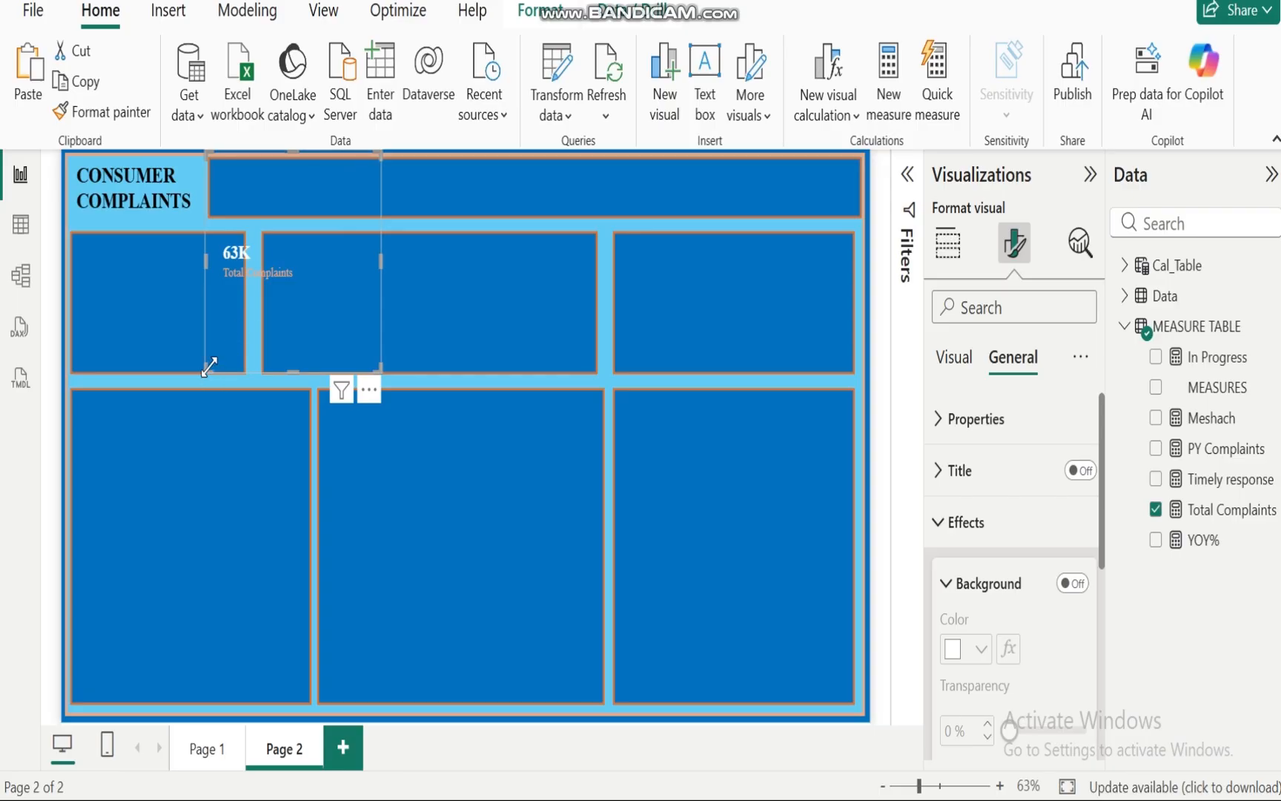
{"action": "left_click_drag", "start_coordinate": [208, 367], "coordinate": [212, 214]}
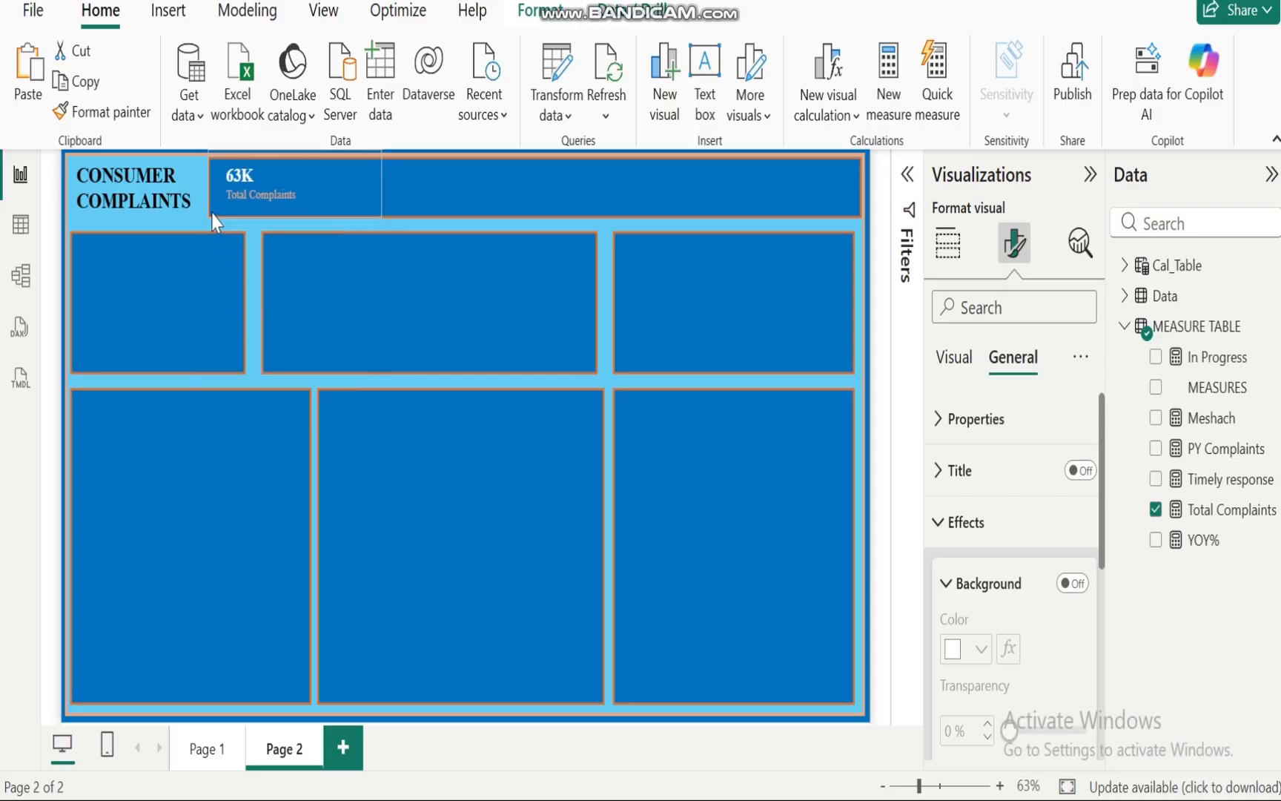
{"action": "left_click_drag", "start_coordinate": [380, 153], "coordinate": [319, 161]}
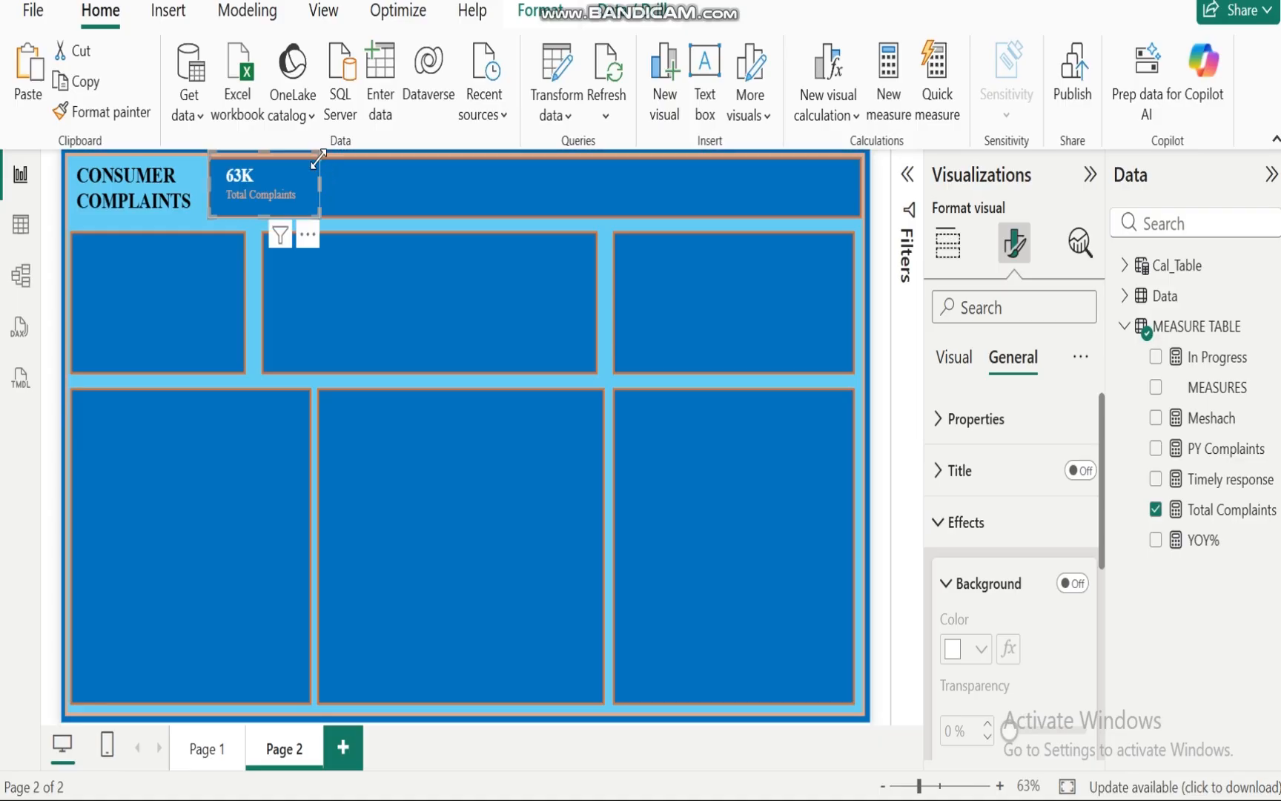
{"action": "left_click", "coordinate": [436, 297]}
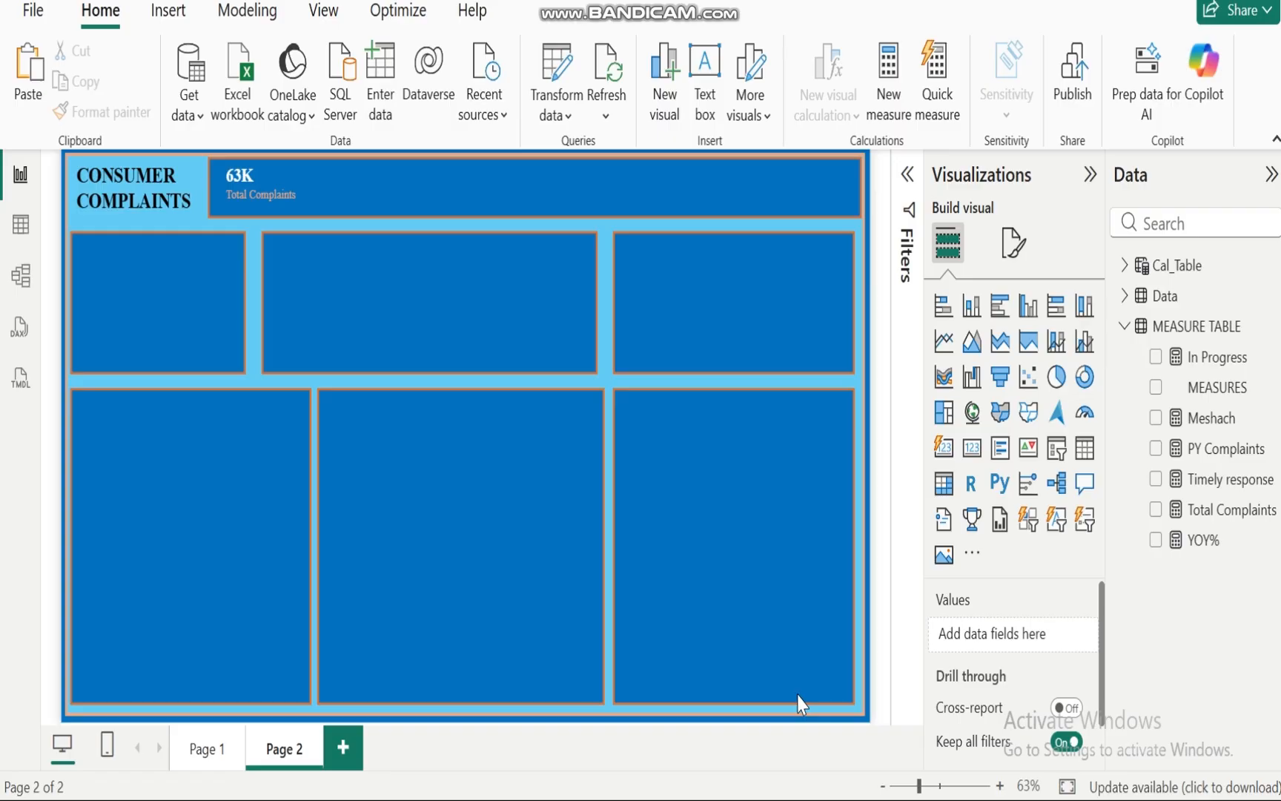
Step: Switch to the PowerPoint slide of analytical questions to review them, then return to Power BI
{"action": "mouse_move", "coordinate": [869, 799]}
{"action": "mouse_move", "coordinate": [738, 744]}
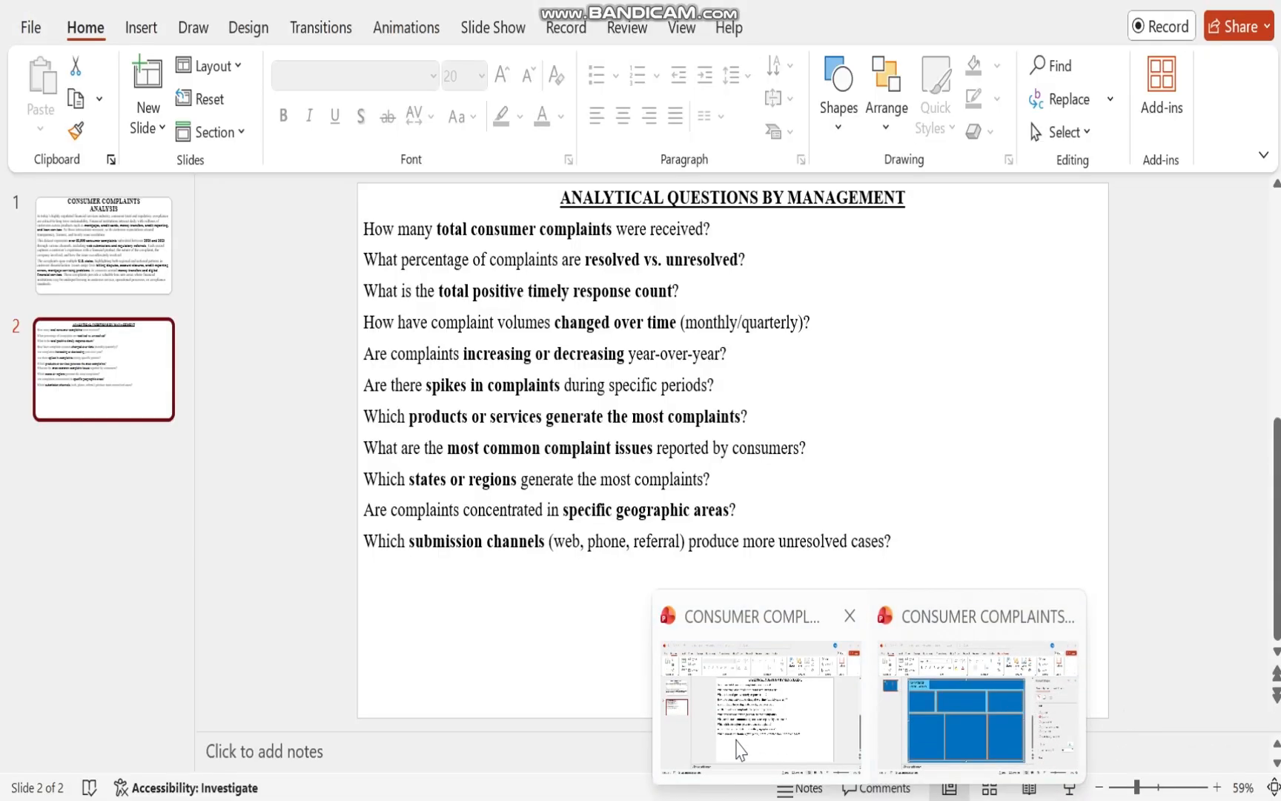
{"action": "left_click", "coordinate": [738, 748]}
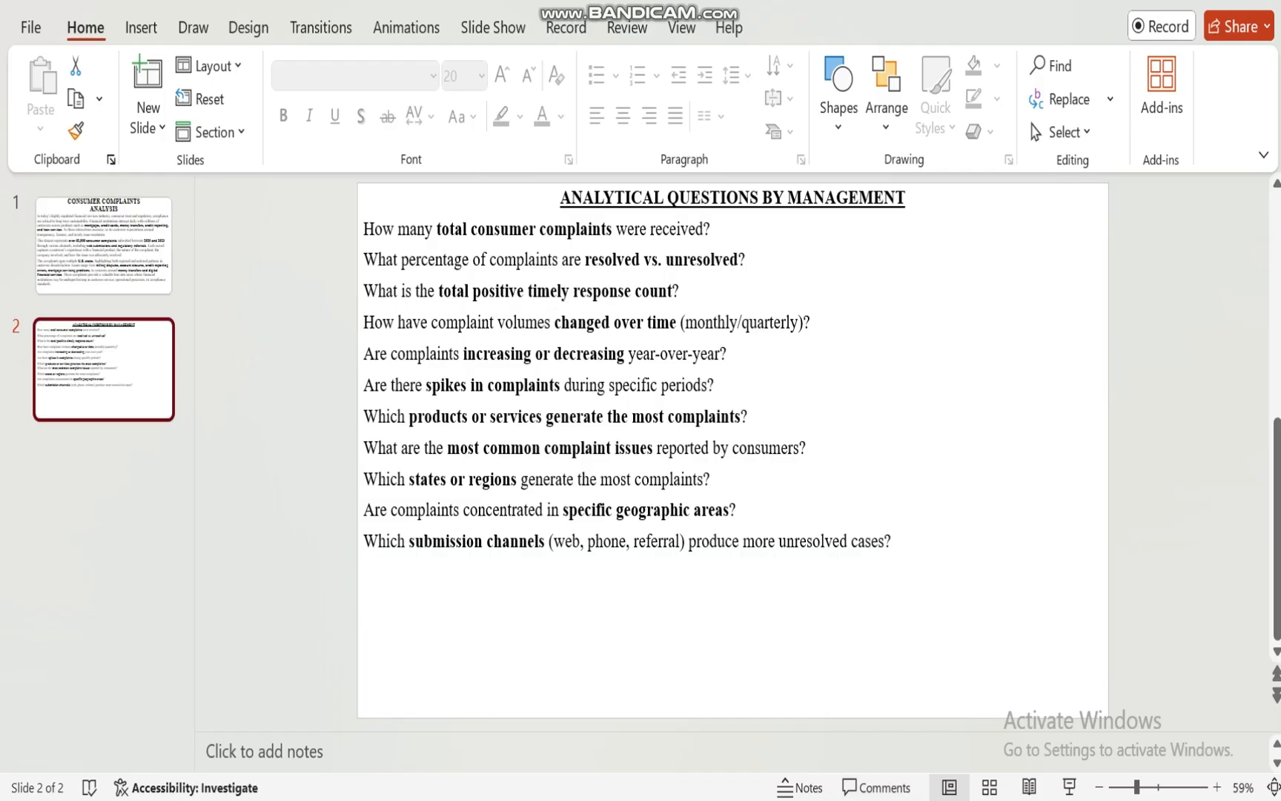
{"action": "left_click", "coordinate": [826, 799]}
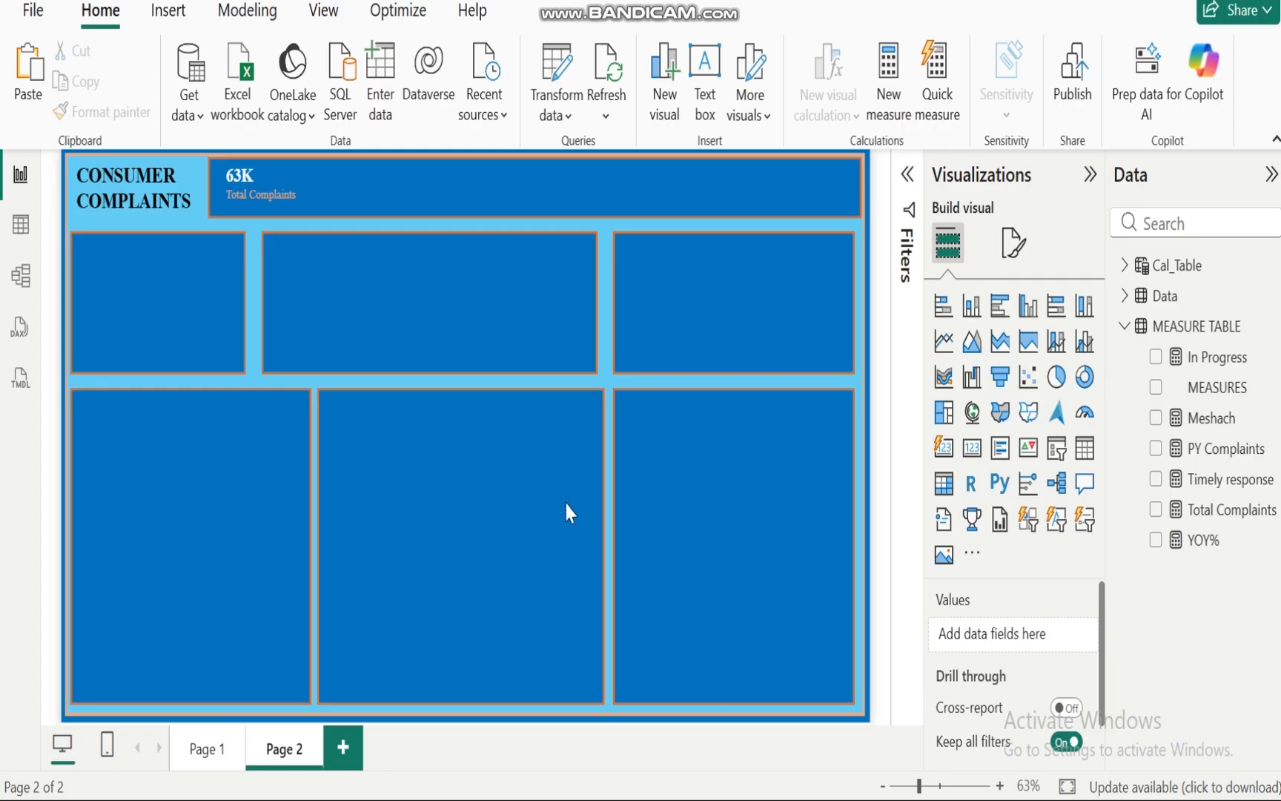
Step: Open the Data table in table view and scroll across its columns
{"action": "left_click", "coordinate": [20, 226]}
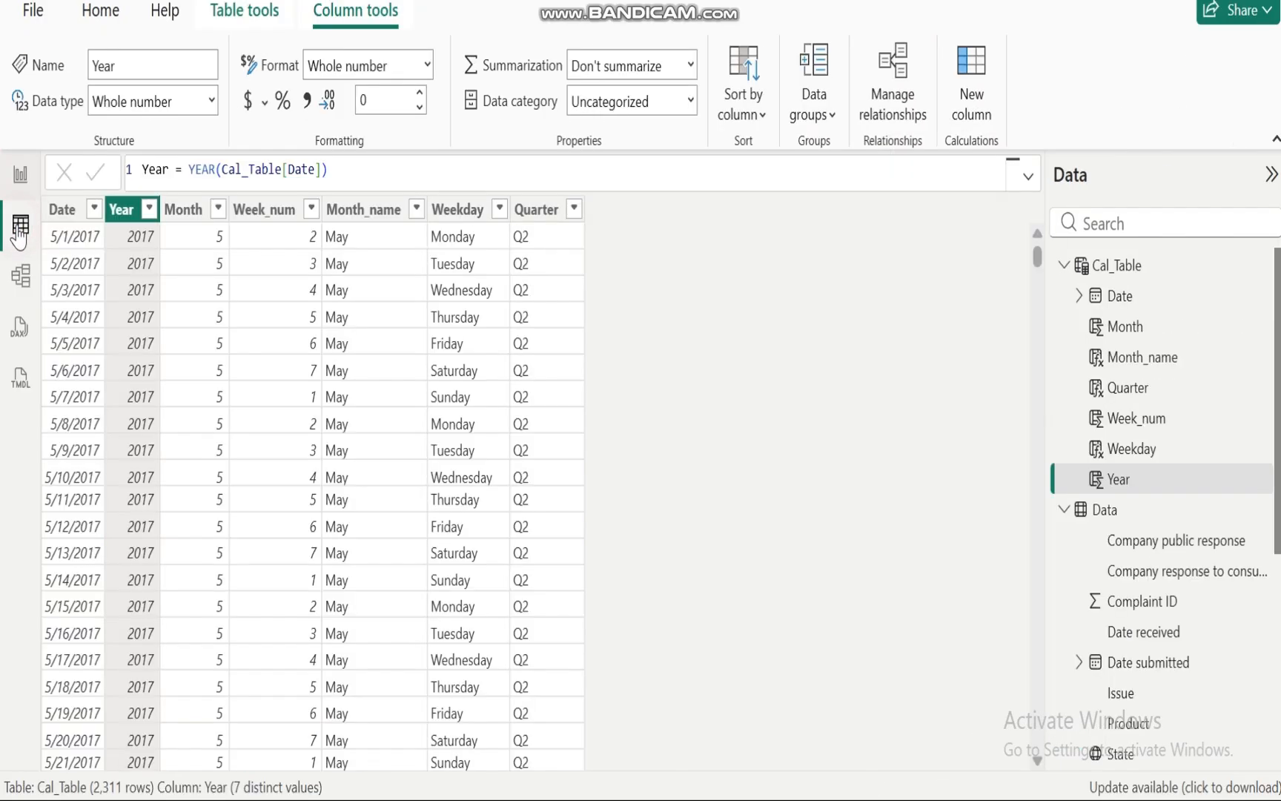
{"action": "left_click", "coordinate": [1061, 267]}
{"action": "left_click", "coordinate": [1111, 296]}
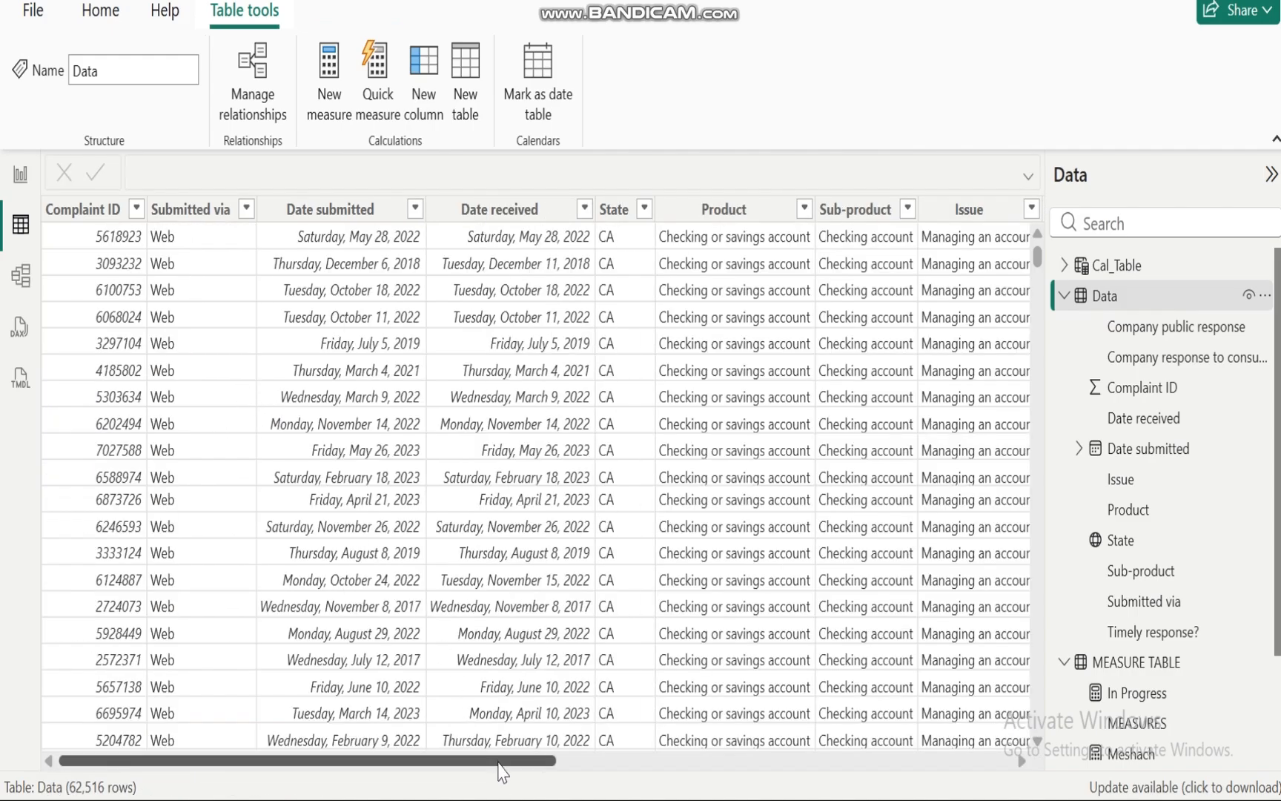
{"action": "left_click_drag", "start_coordinate": [499, 760], "coordinate": [997, 719]}
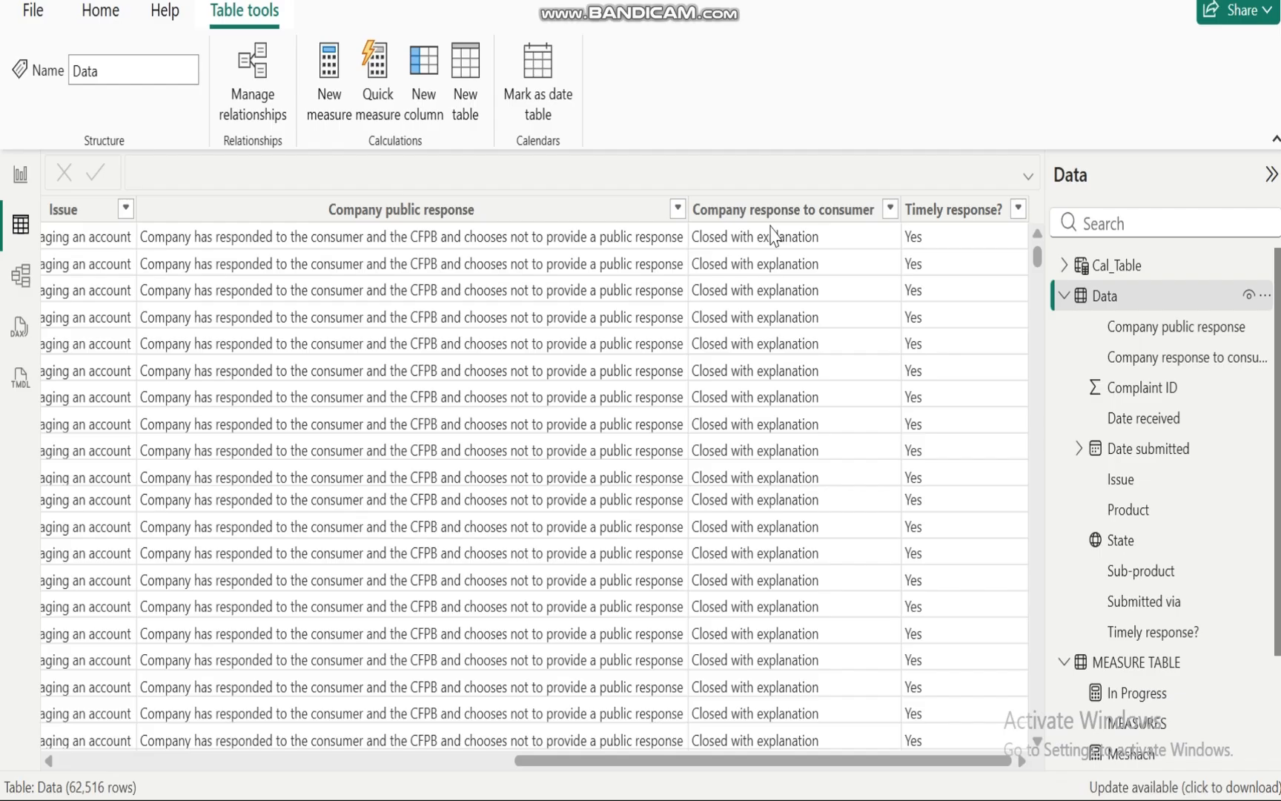
Step: Examine the distinct values of the Company response to consumer column and the In Progress measure's formula
{"action": "left_click", "coordinate": [821, 216]}
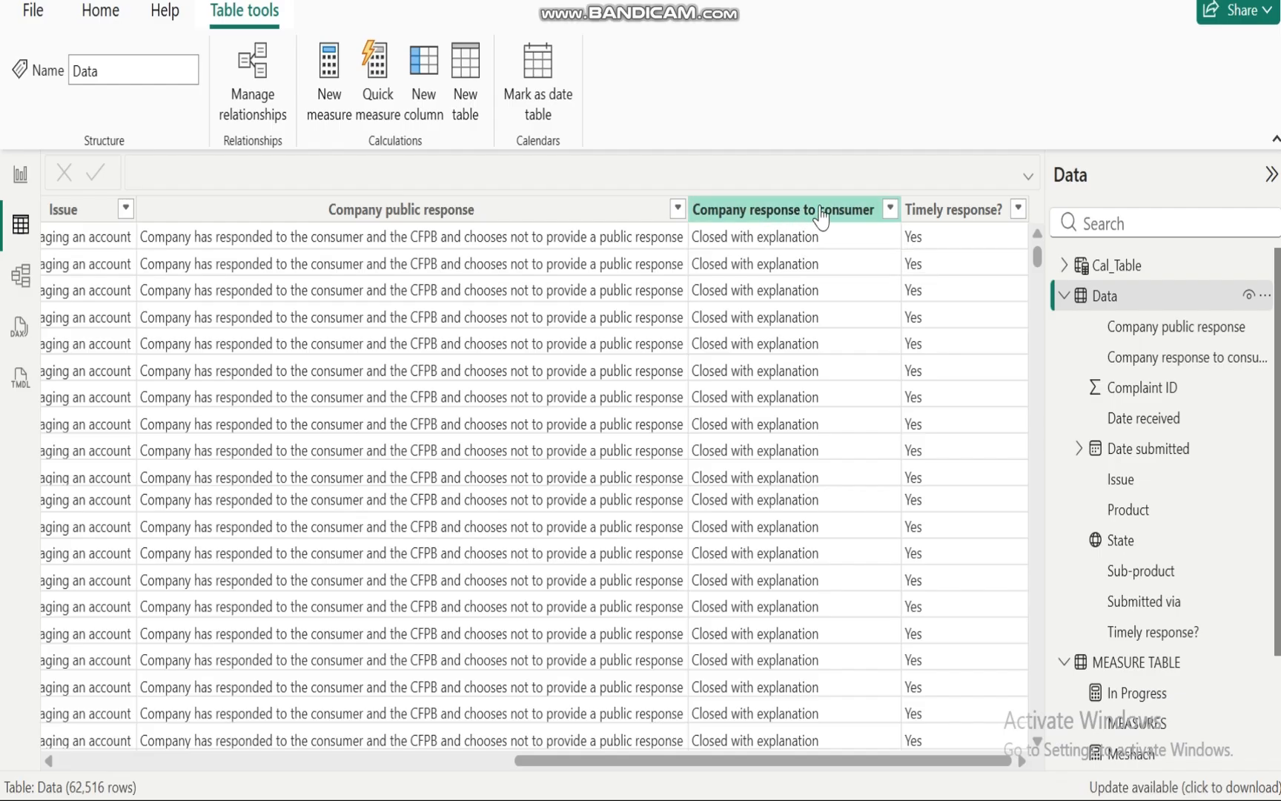
{"action": "left_click", "coordinate": [889, 210]}
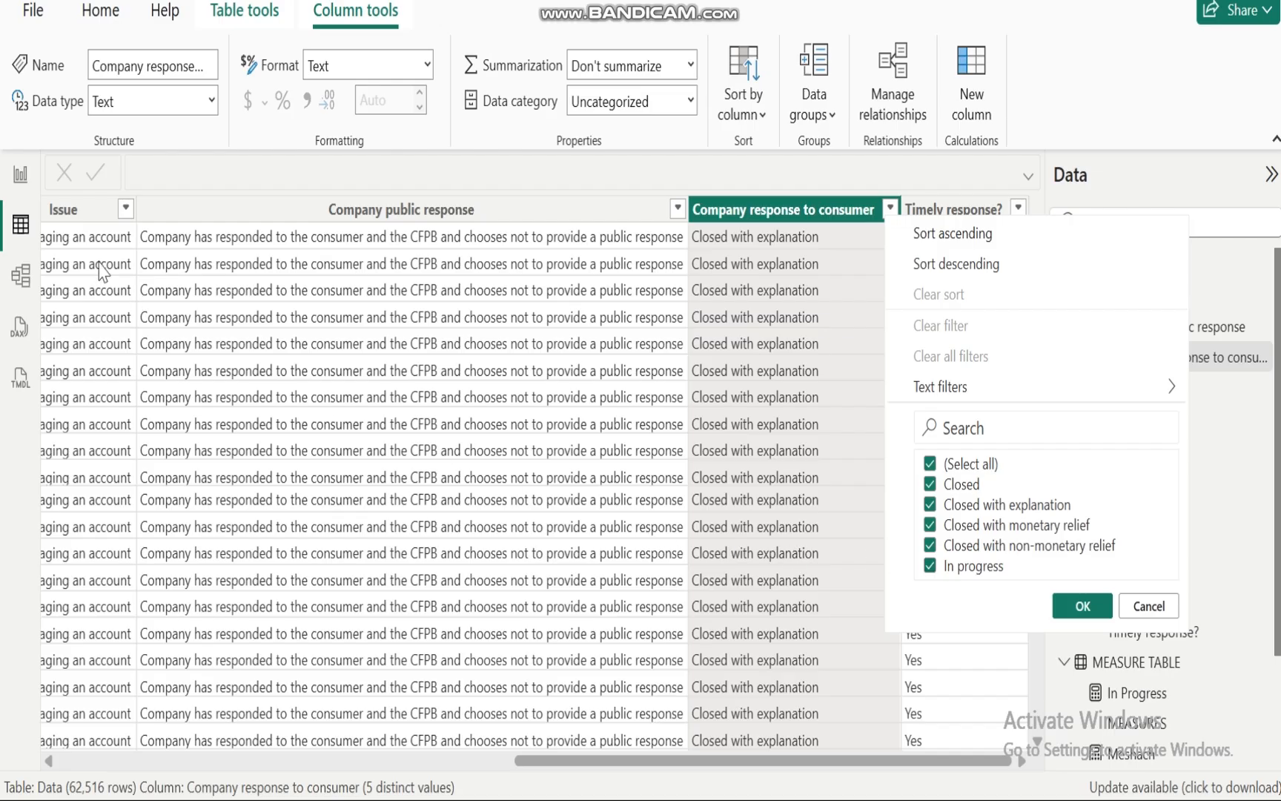
{"action": "left_click", "coordinate": [20, 177]}
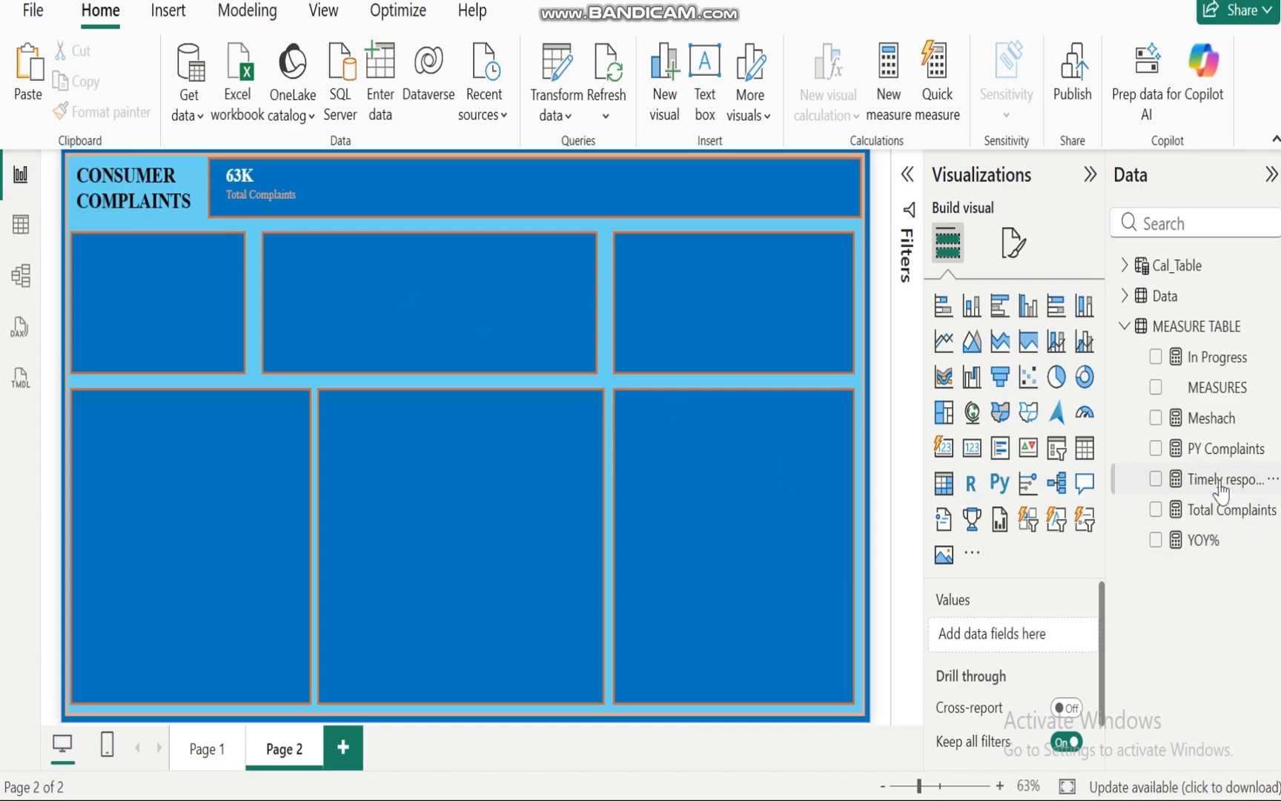
{"action": "left_click", "coordinate": [1205, 359]}
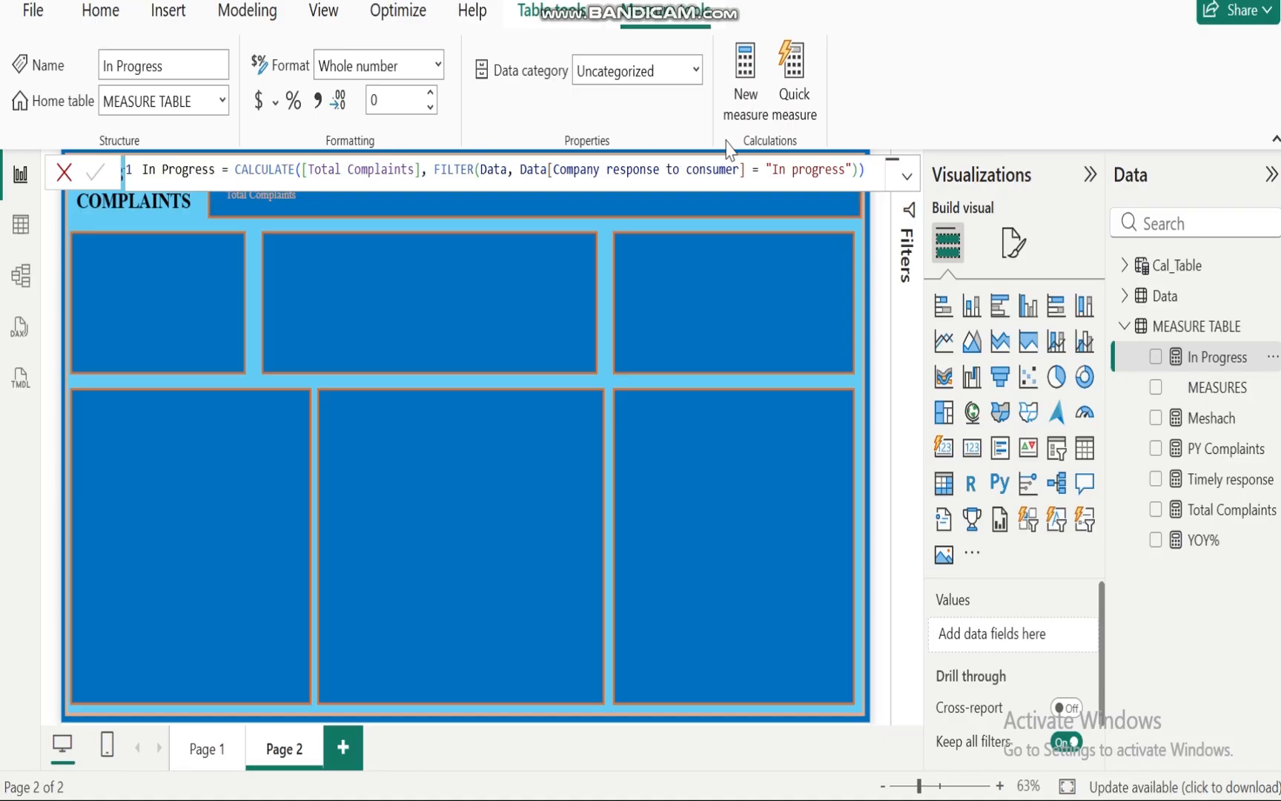
{"action": "left_click", "coordinate": [858, 170]}
{"action": "left_click", "coordinate": [748, 293]}
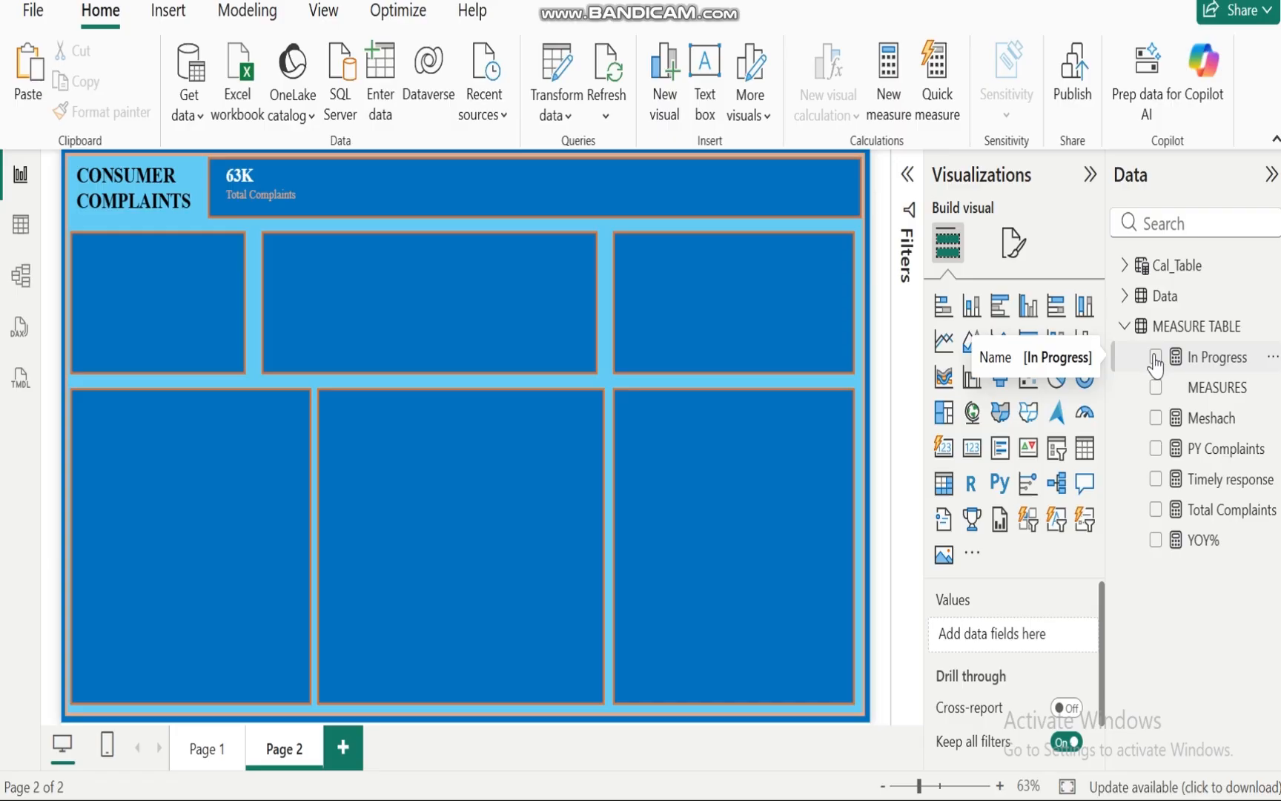
Step: Create a donut chart from the In Progress and Total Complaints measures
{"action": "left_click", "coordinate": [1155, 358]}
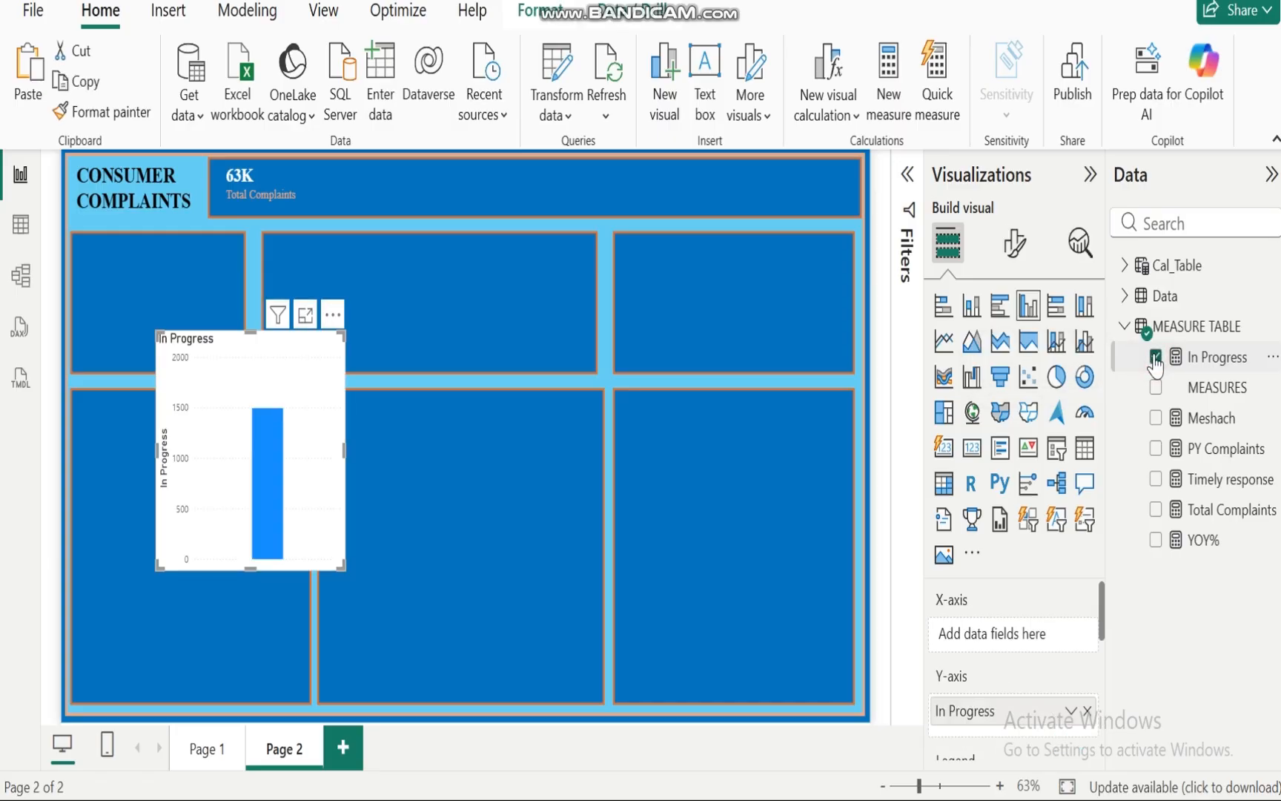
{"action": "left_click", "coordinate": [1155, 510]}
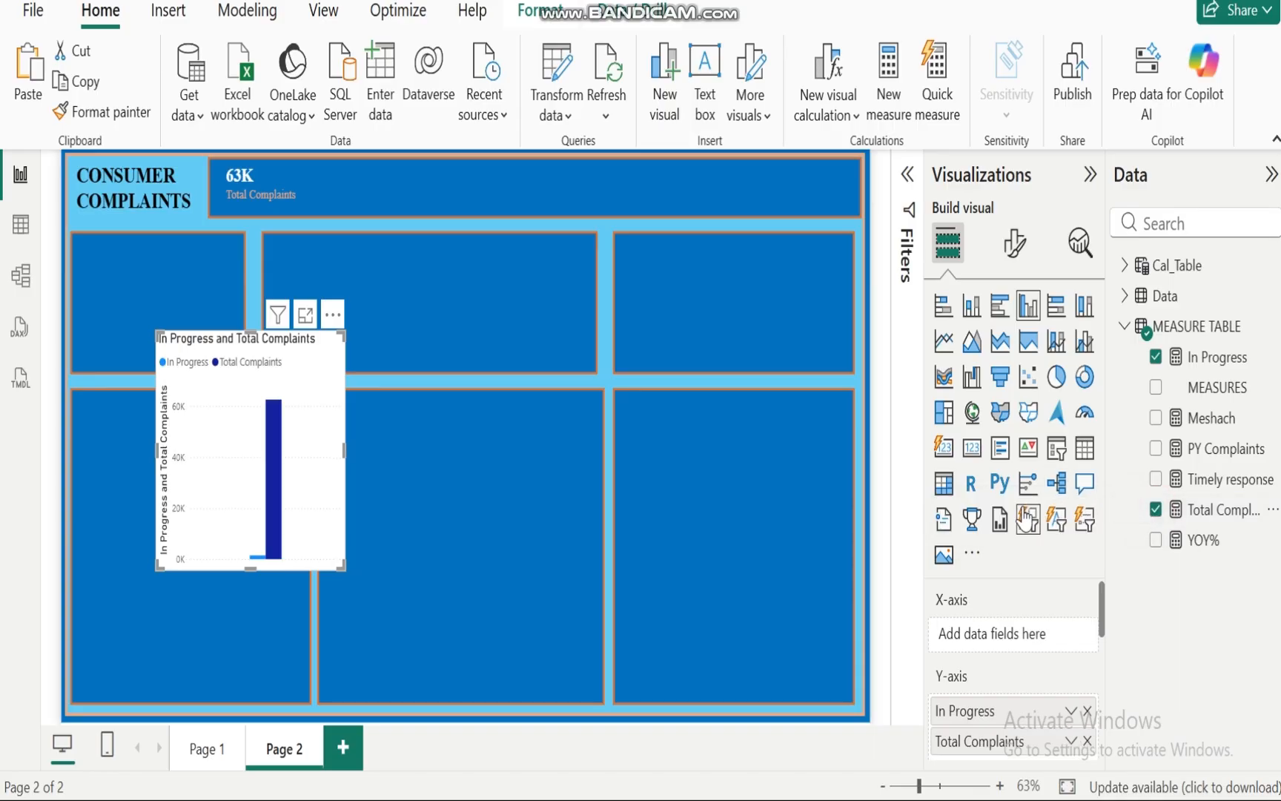
{"action": "left_click", "coordinate": [1086, 378]}
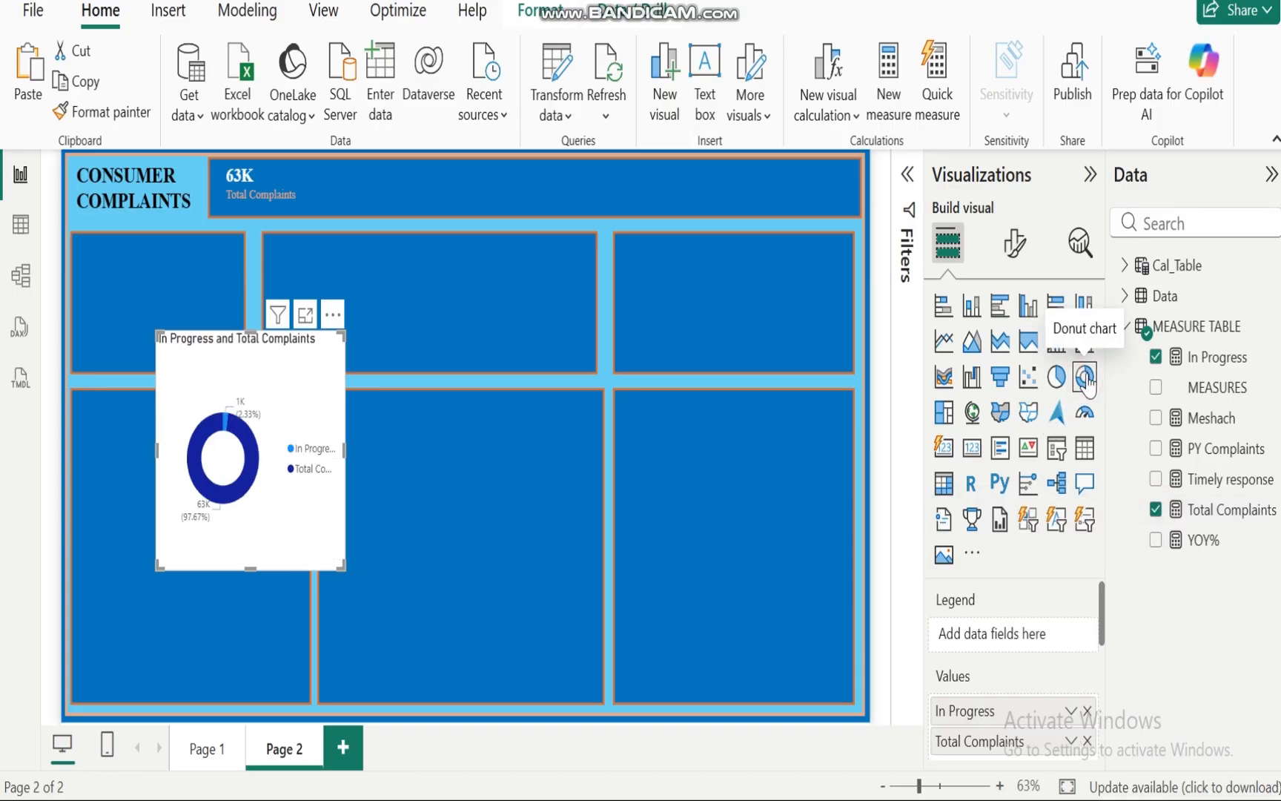
Step: Move the donut chart into the top-left panel and resize it to fit
{"action": "mouse_move", "coordinate": [229, 429]}
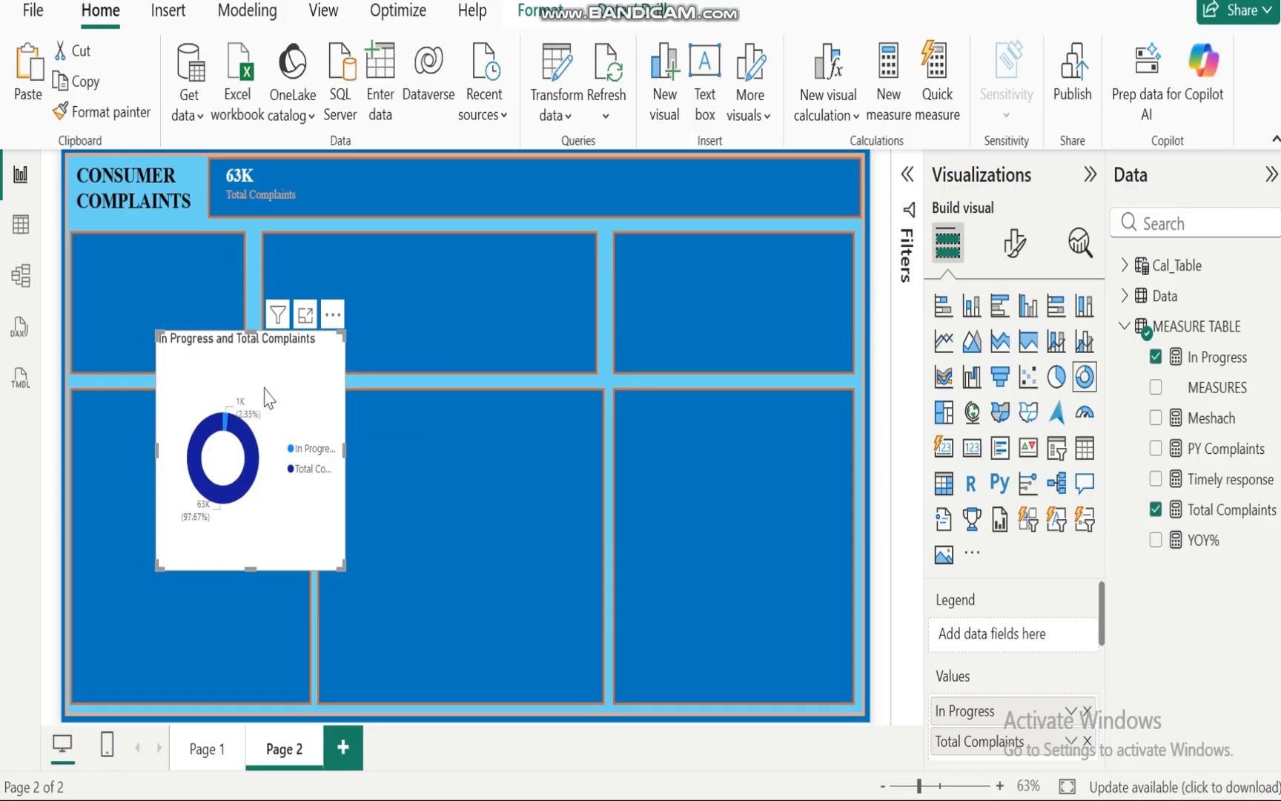
{"action": "left_click_drag", "start_coordinate": [265, 393], "coordinate": [184, 298]}
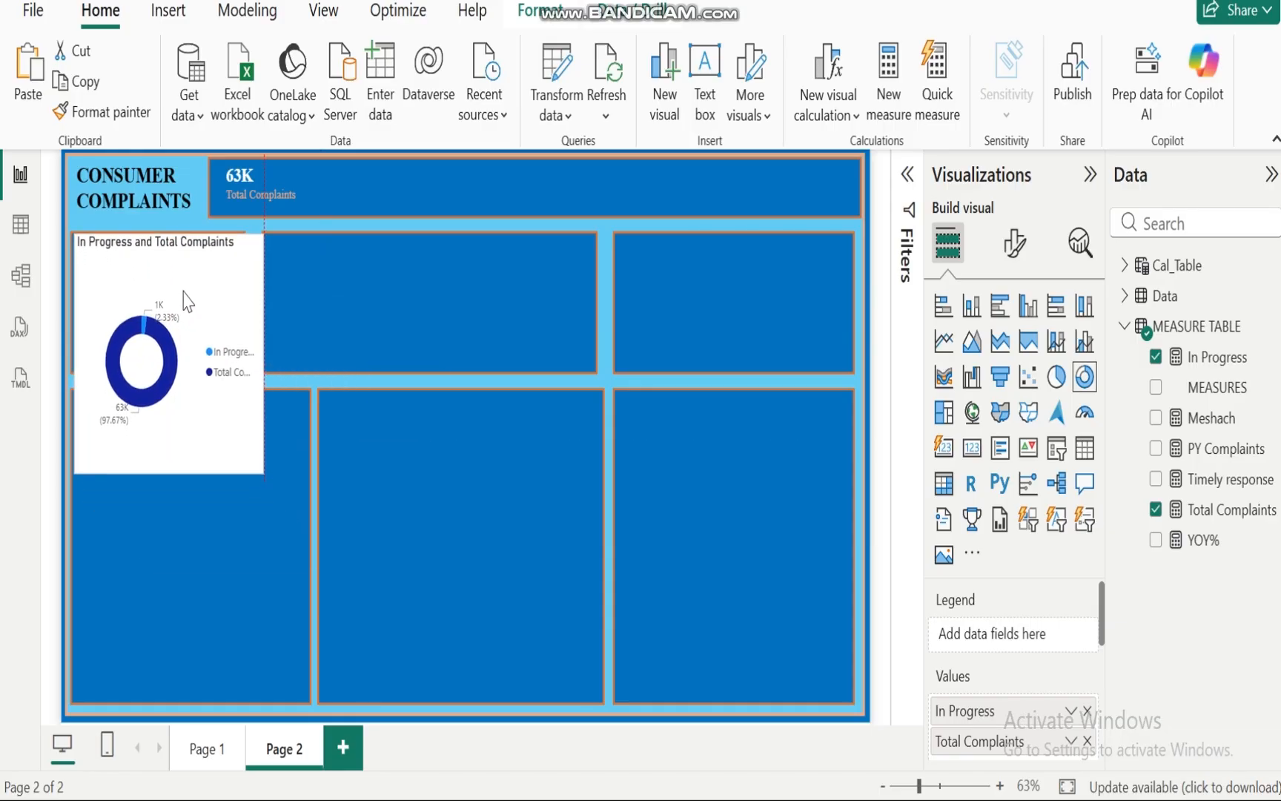
{"action": "left_click_drag", "start_coordinate": [258, 465], "coordinate": [241, 371]}
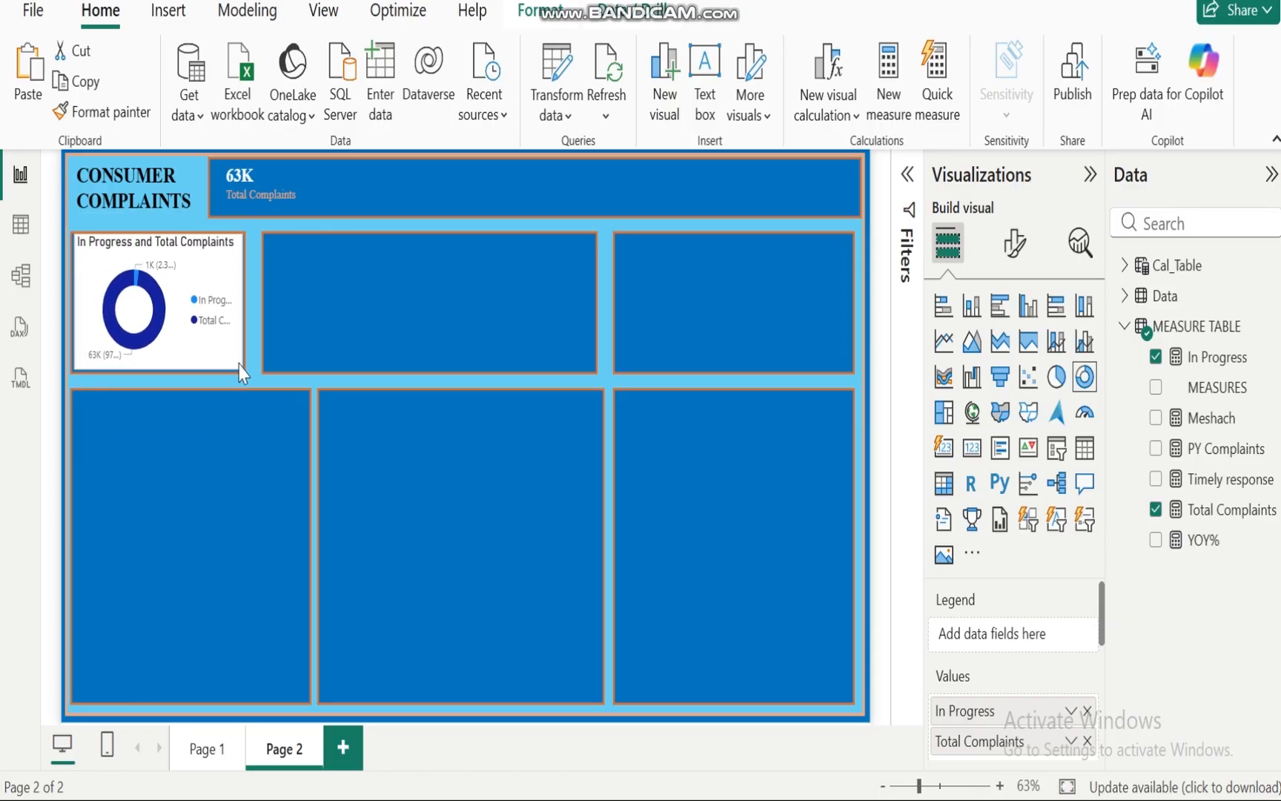
Step: Turn off the donut chart's legend and color the Total Complaints slice light orange
{"action": "left_click", "coordinate": [1013, 245]}
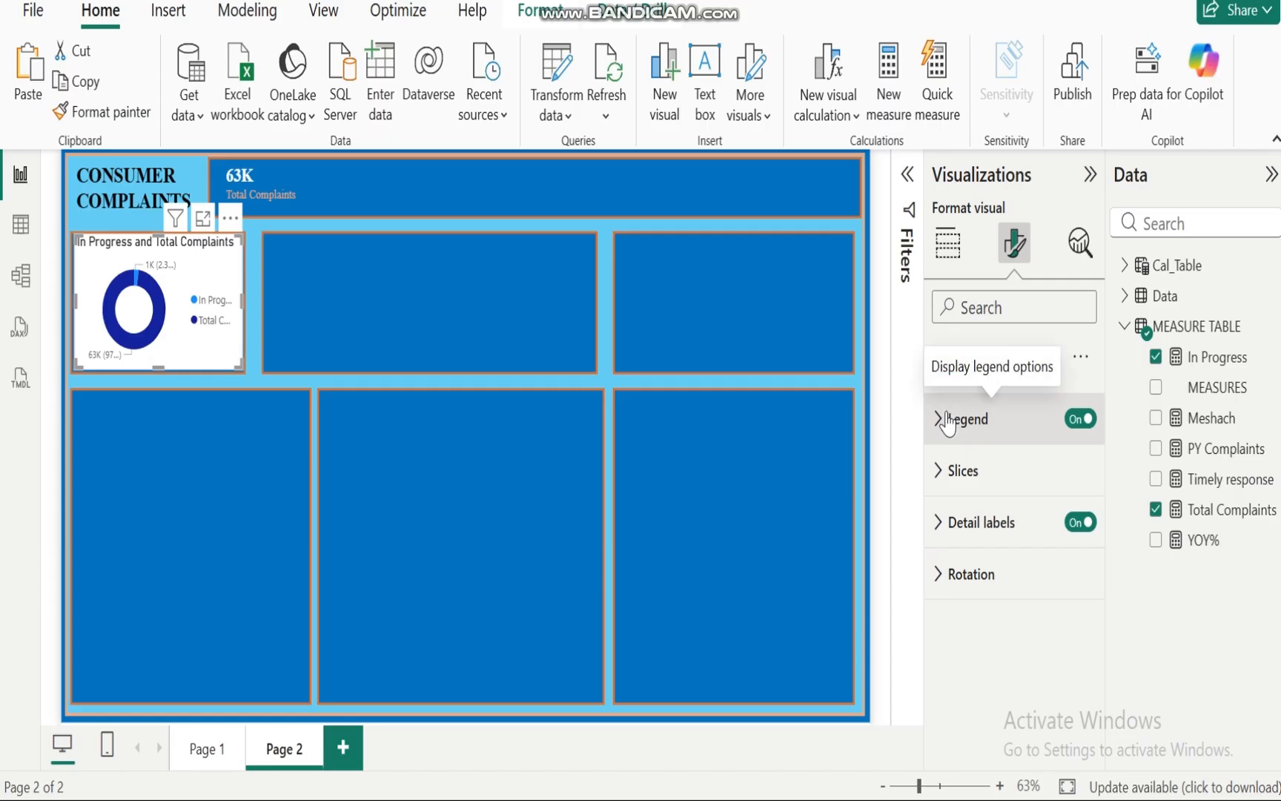
{"action": "left_click", "coordinate": [1075, 421]}
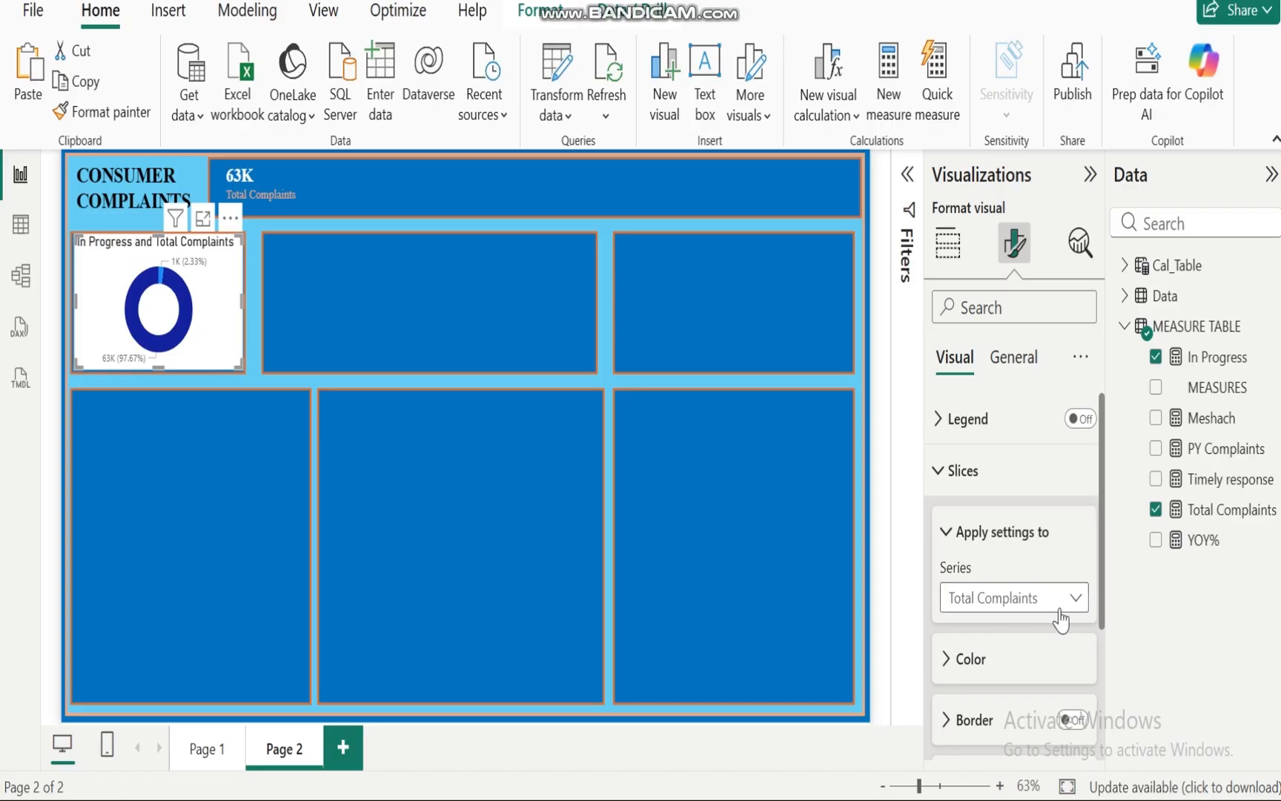
{"action": "left_click", "coordinate": [952, 657]}
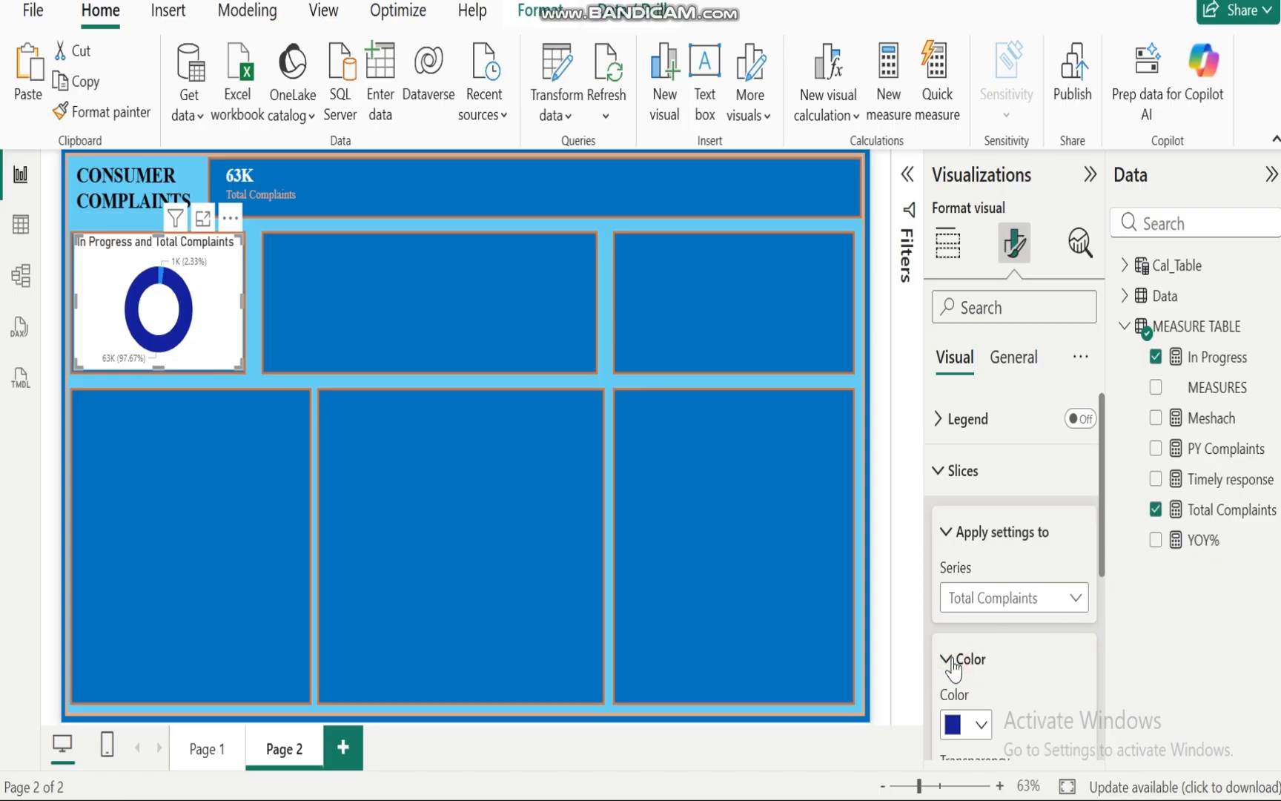
{"action": "left_click", "coordinate": [979, 723]}
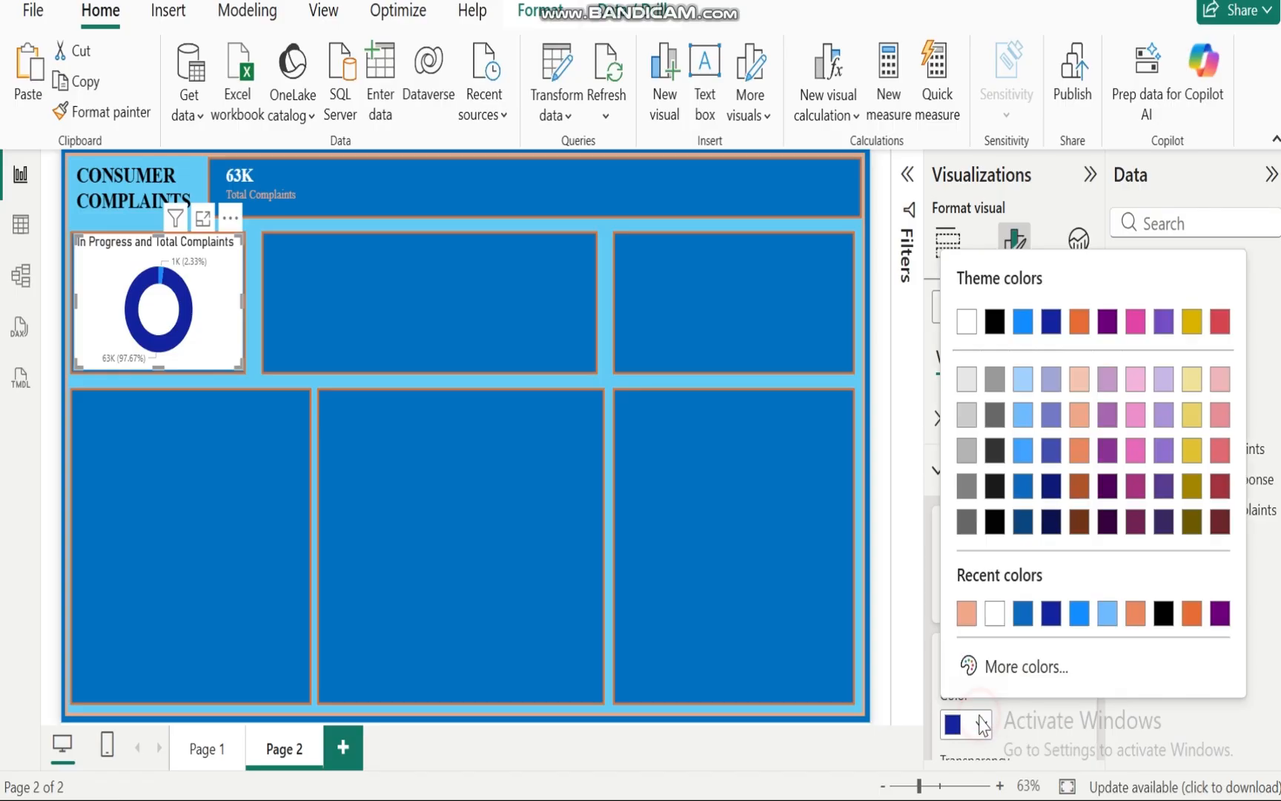
{"action": "left_click", "coordinate": [967, 612]}
Step: Color the In Progress slice of the donut chart light blue
{"action": "left_click", "coordinate": [1076, 599]}
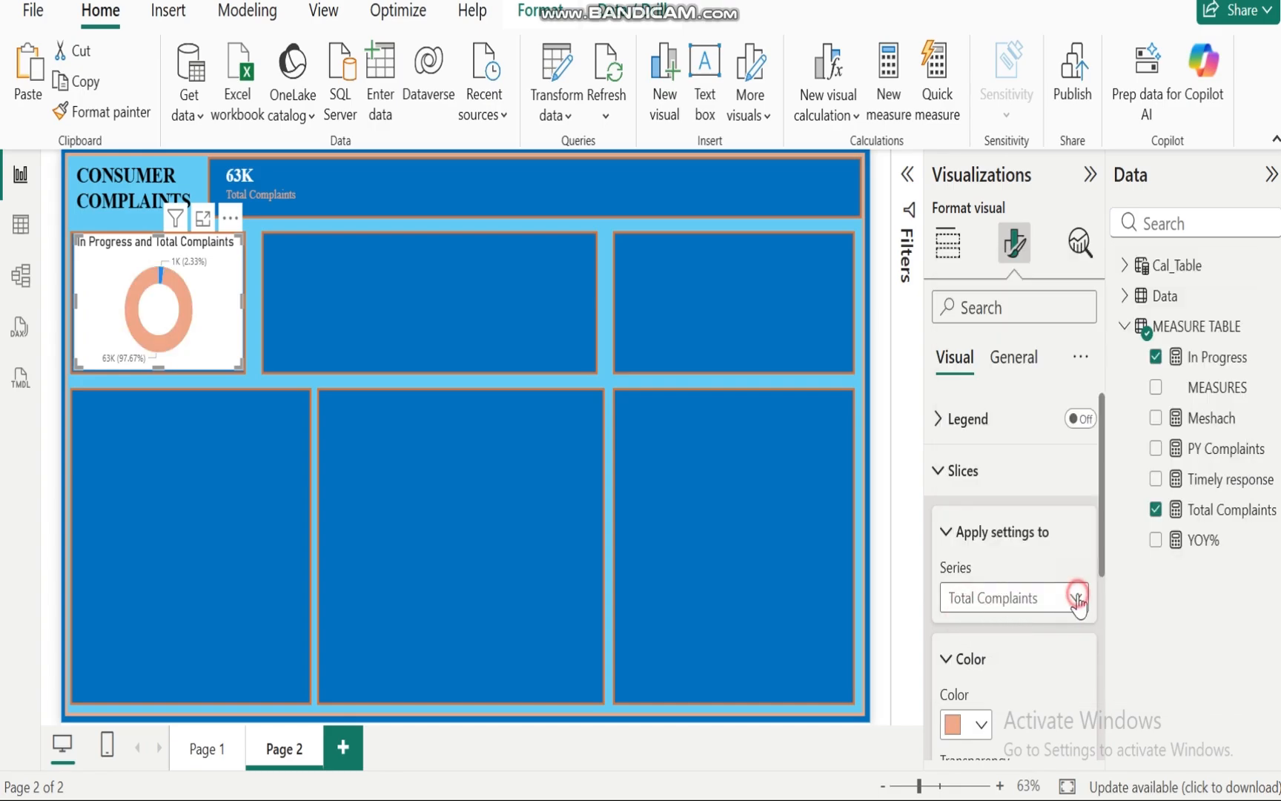
{"action": "left_click", "coordinate": [973, 657]}
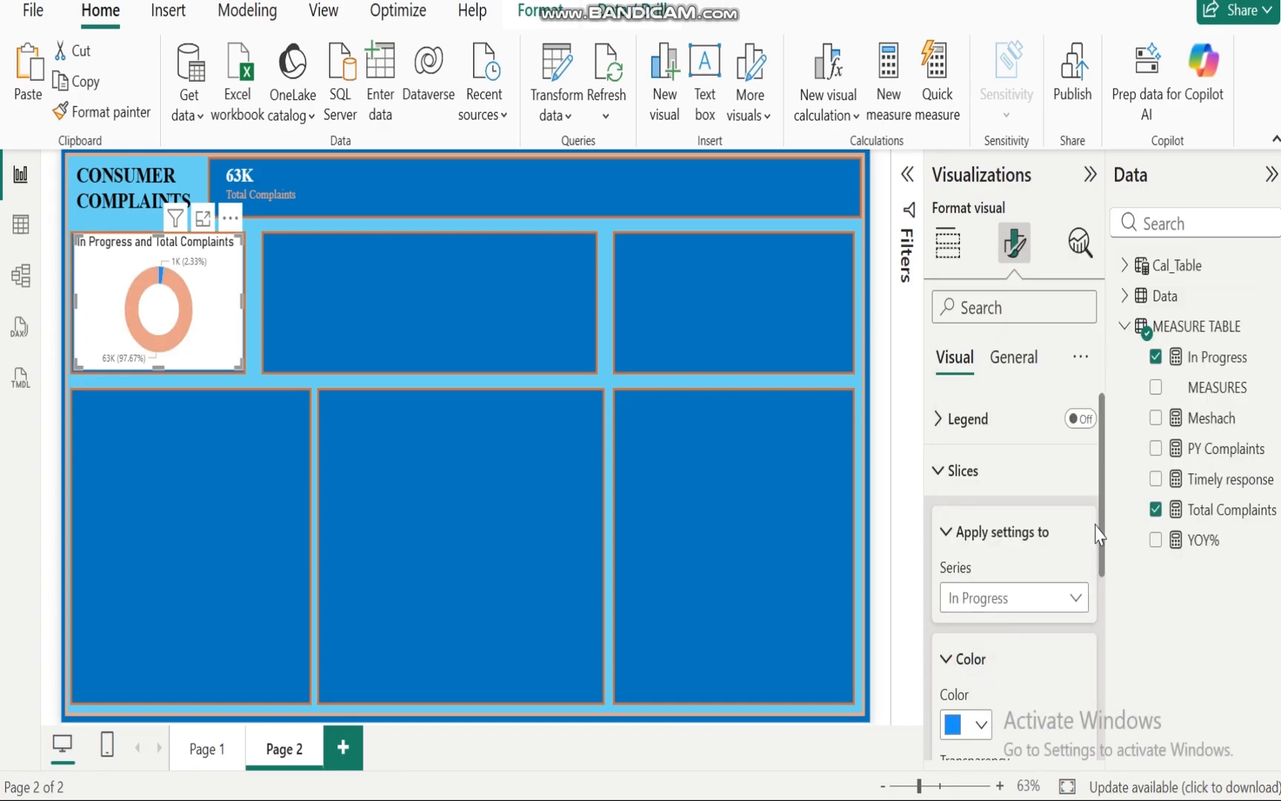
{"action": "left_click", "coordinate": [972, 723]}
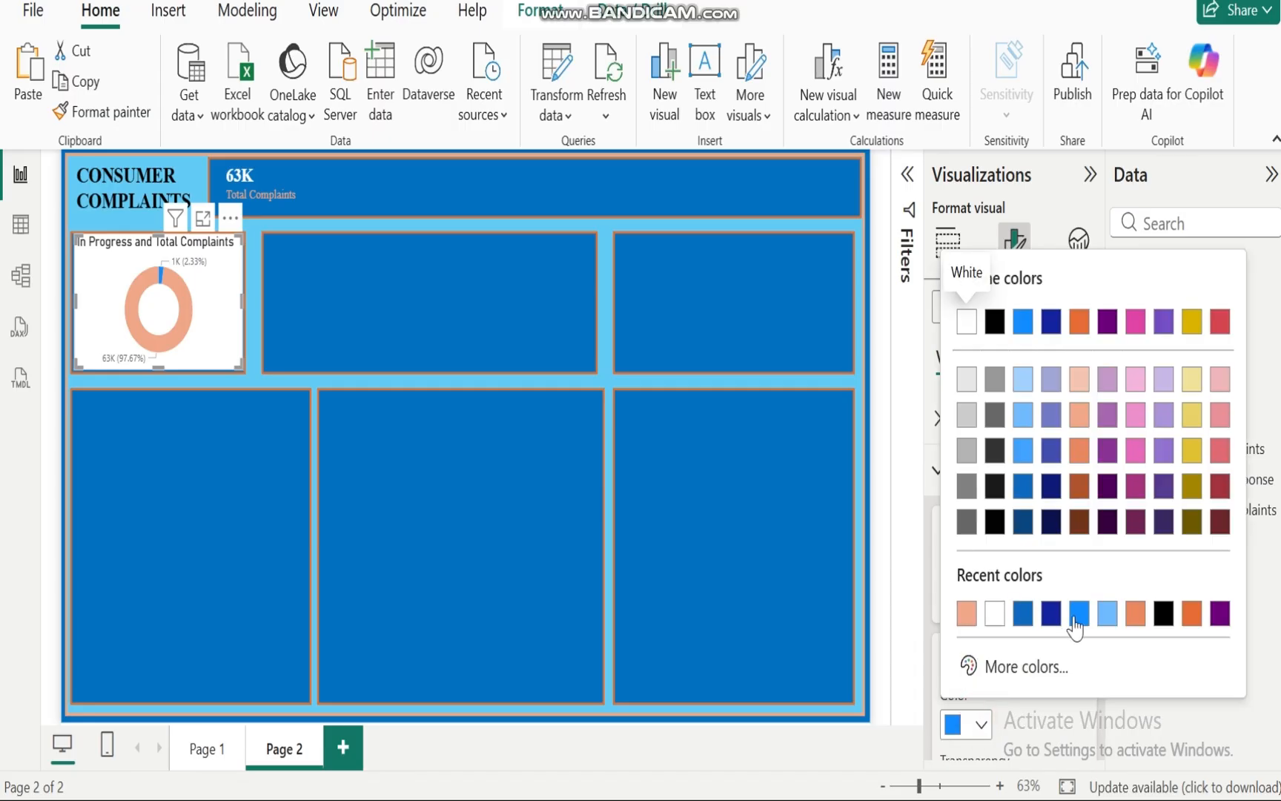
{"action": "left_click", "coordinate": [1109, 615]}
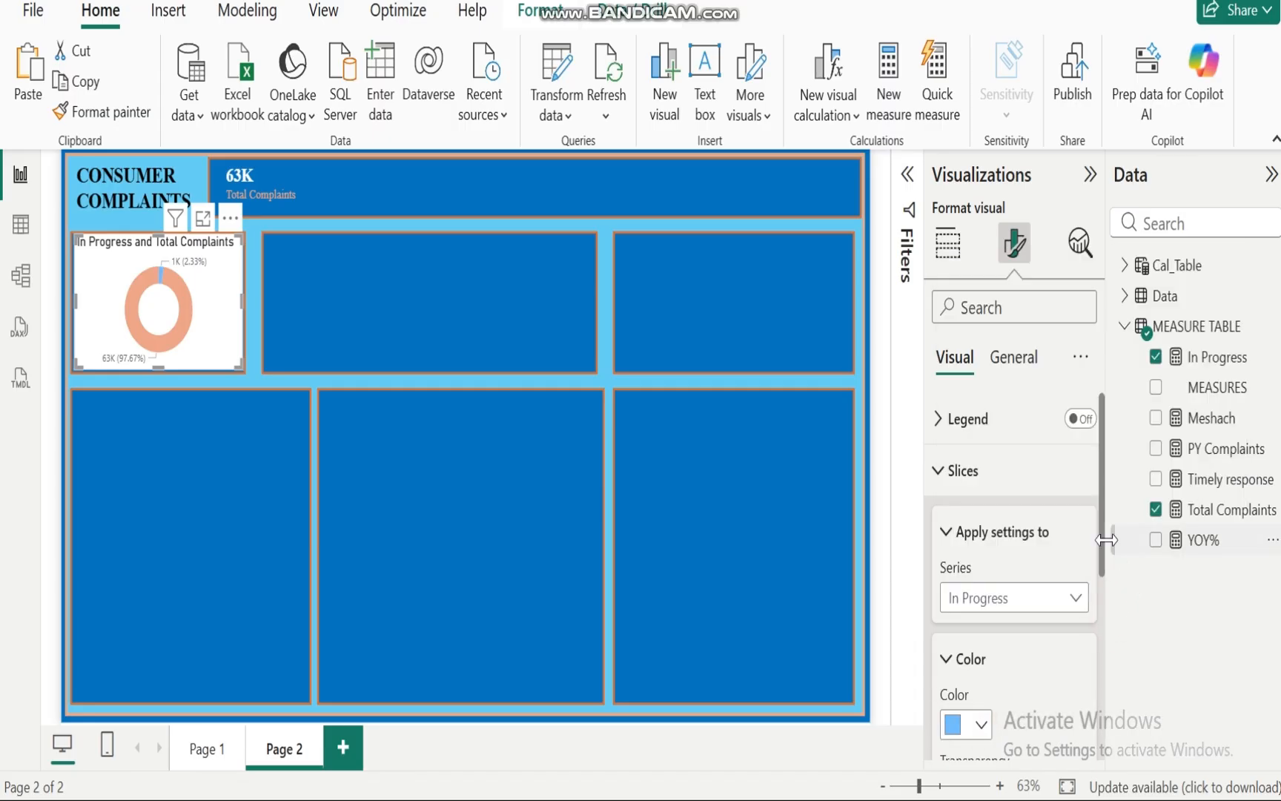
Step: Set the donut chart's detail label values to Times New Roman, size 11, in white
{"action": "left_click", "coordinate": [936, 475]}
{"action": "left_click", "coordinate": [937, 522]}
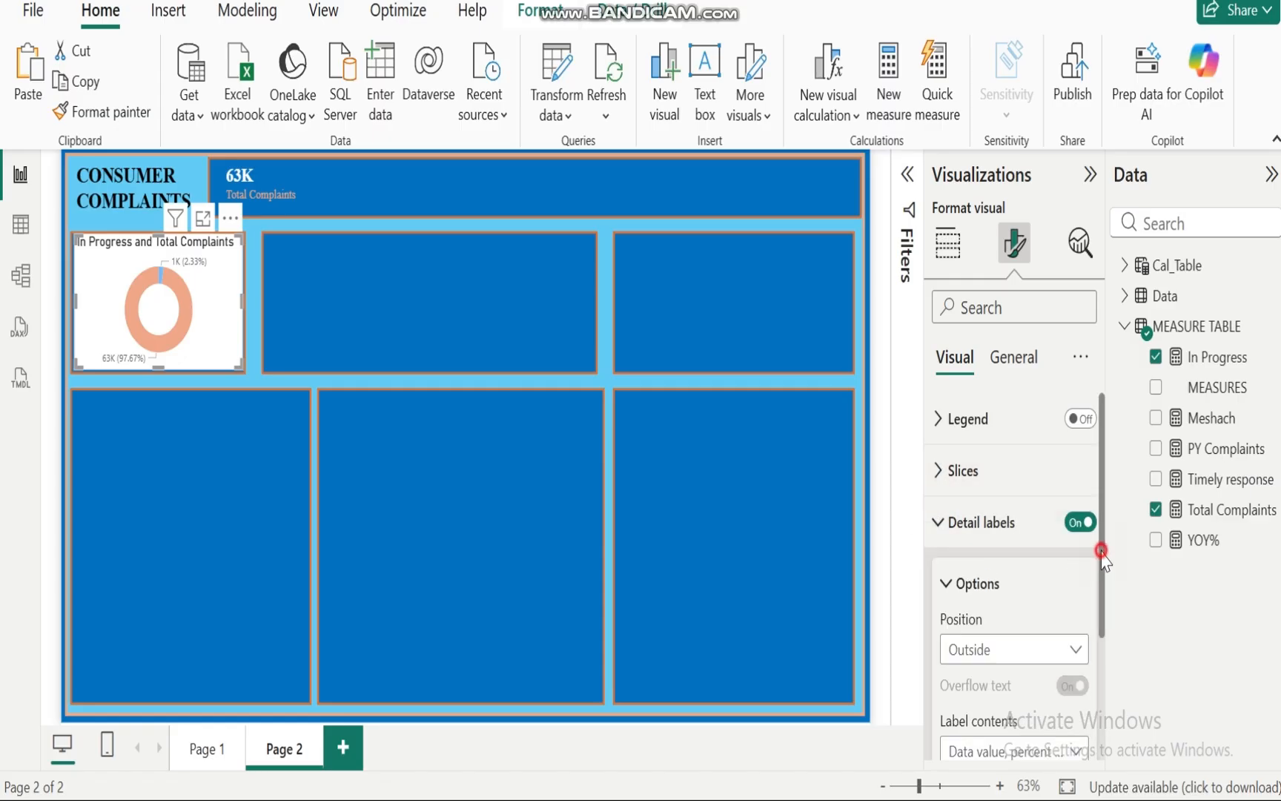
{"action": "left_click_drag", "start_coordinate": [1102, 551], "coordinate": [1106, 668]}
{"action": "left_click", "coordinate": [949, 634]}
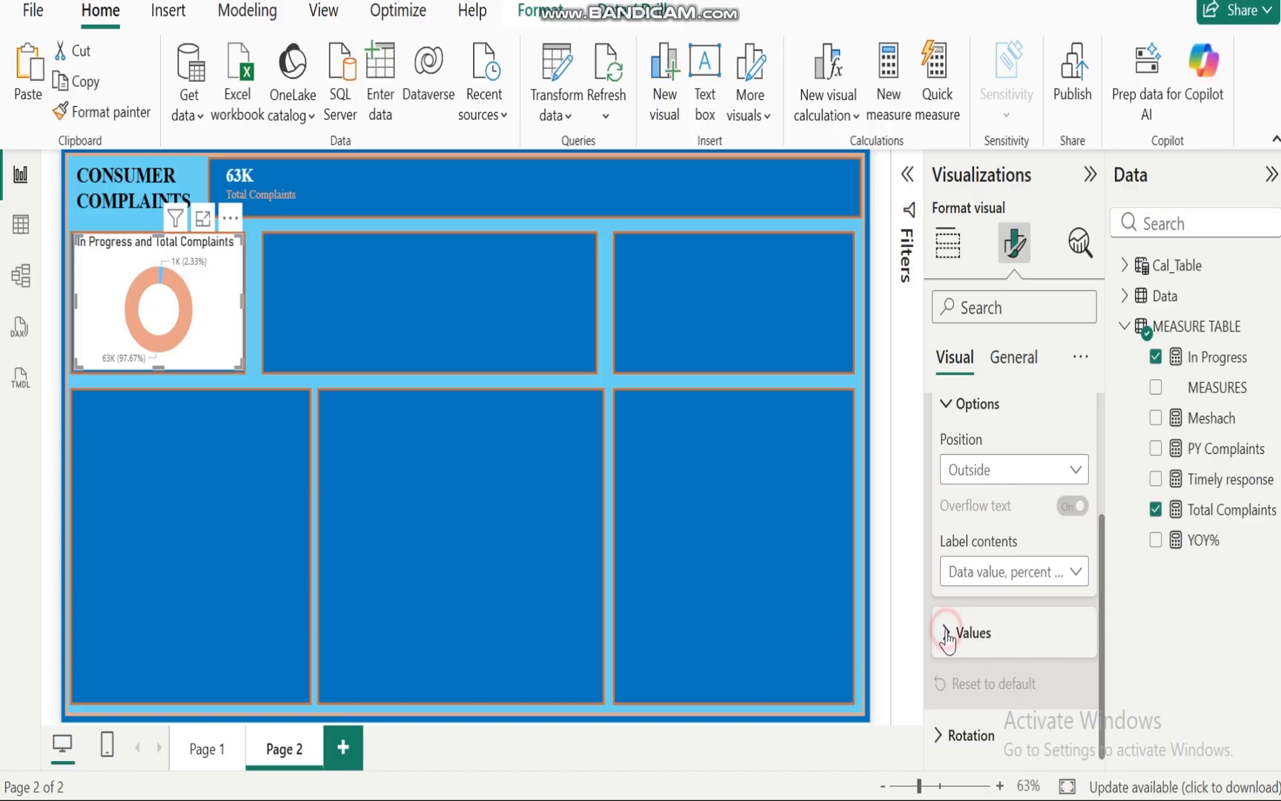
{"action": "left_click", "coordinate": [1018, 700]}
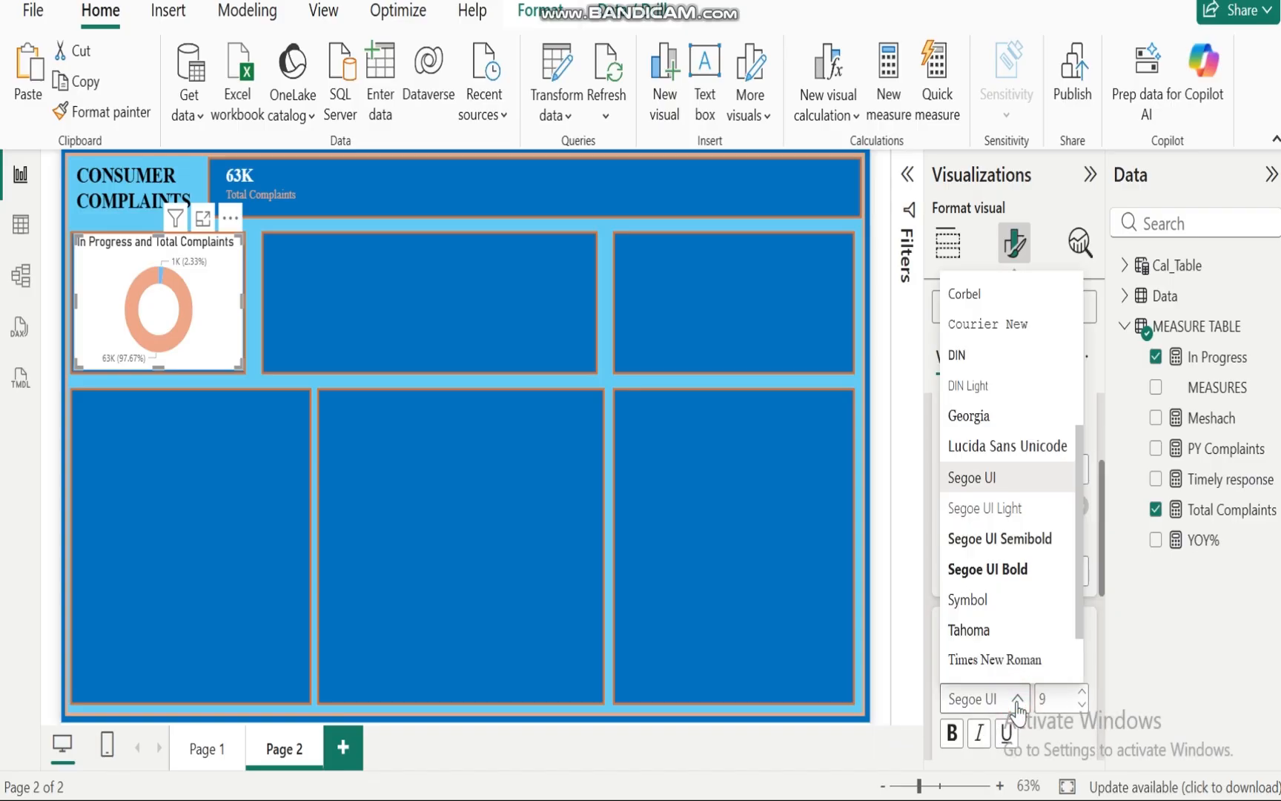
{"action": "left_click", "coordinate": [986, 659]}
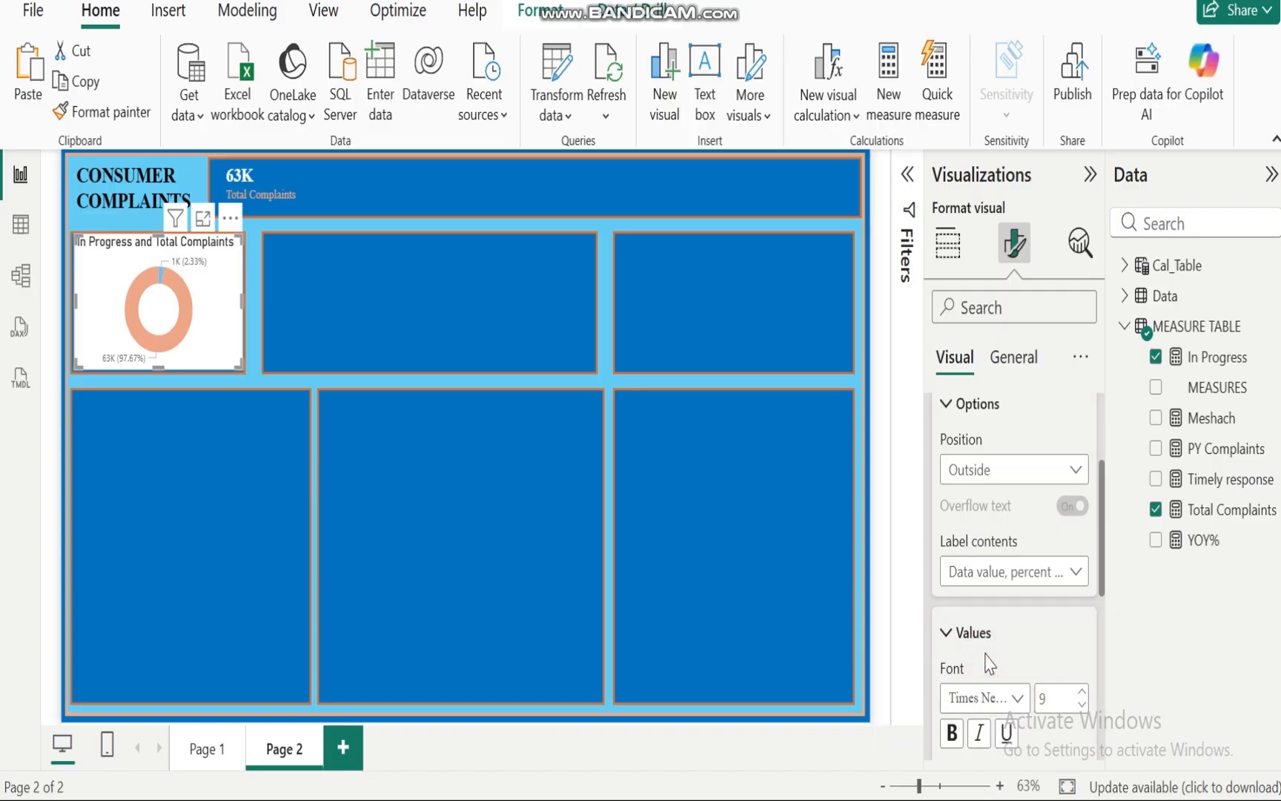
{"action": "left_click", "coordinate": [1082, 688]}
{"action": "left_click", "coordinate": [1082, 688]}
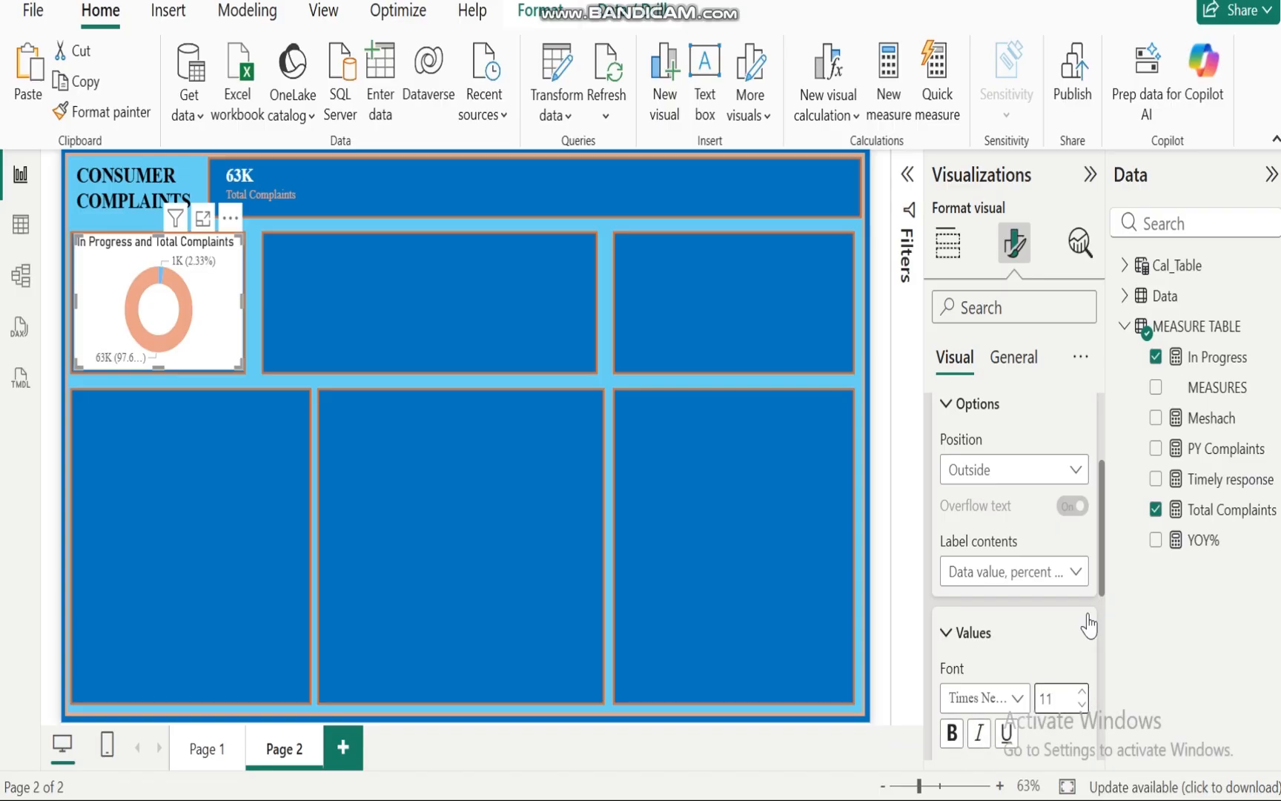
{"action": "scroll", "coordinate": [1103, 555], "scroll_direction": "down", "scroll_amount": 3}
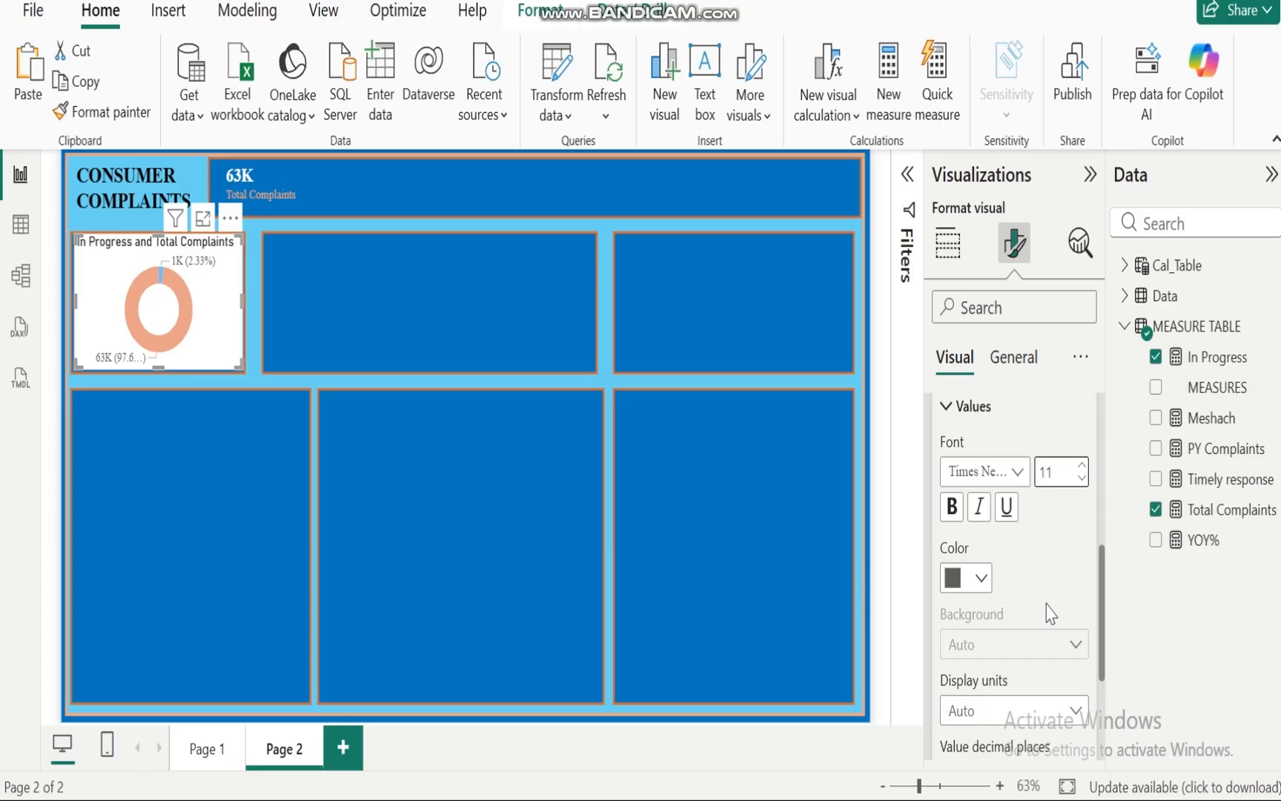
{"action": "left_click", "coordinate": [984, 577]}
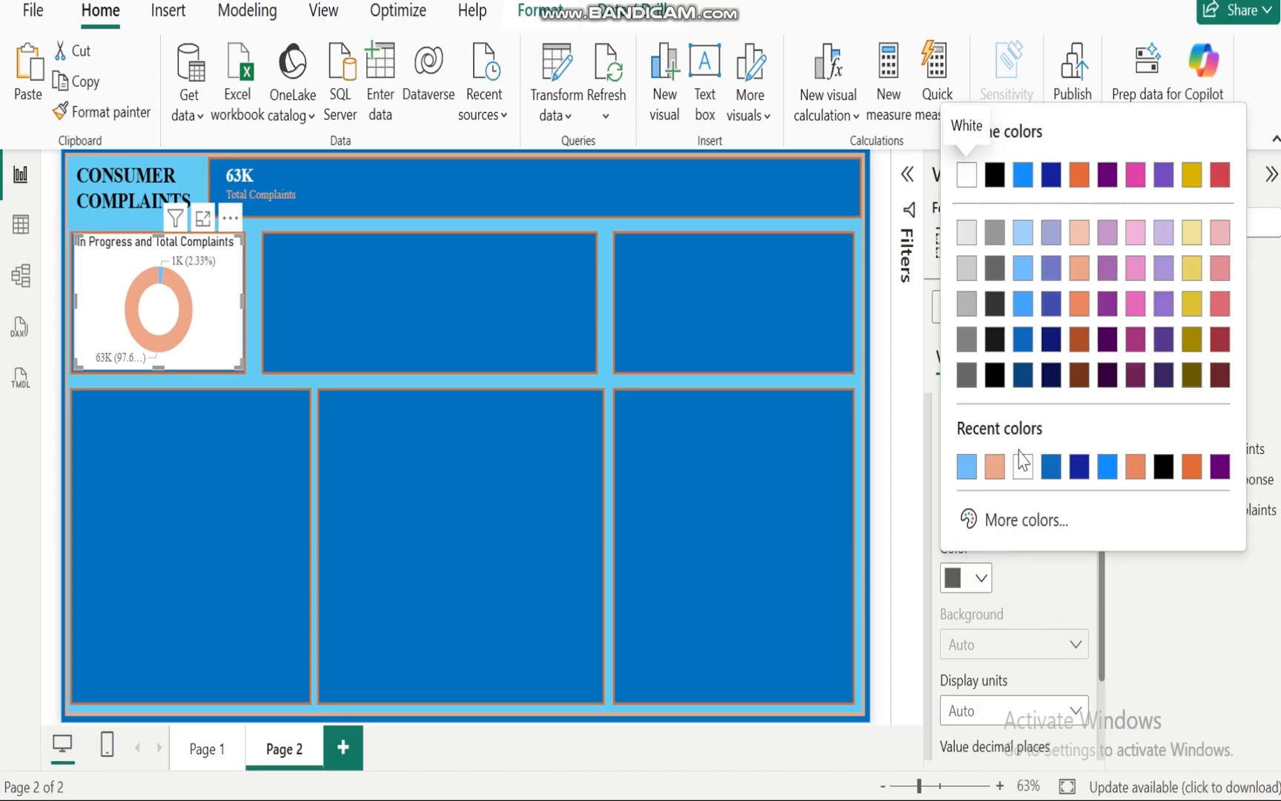
{"action": "left_click", "coordinate": [1021, 468]}
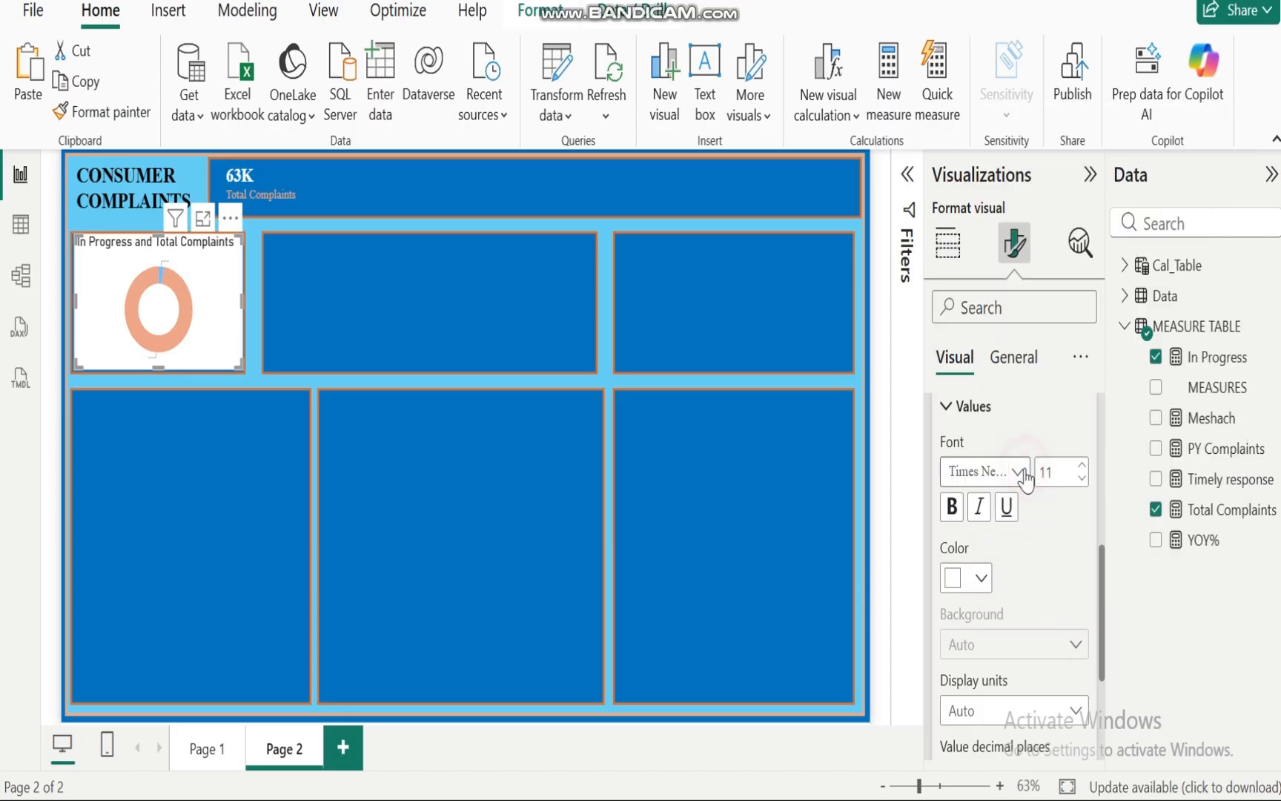
Step: Turn off the donut chart's background in the general Effects settings
{"action": "left_click", "coordinate": [1013, 357]}
{"action": "left_click", "coordinate": [934, 515]}
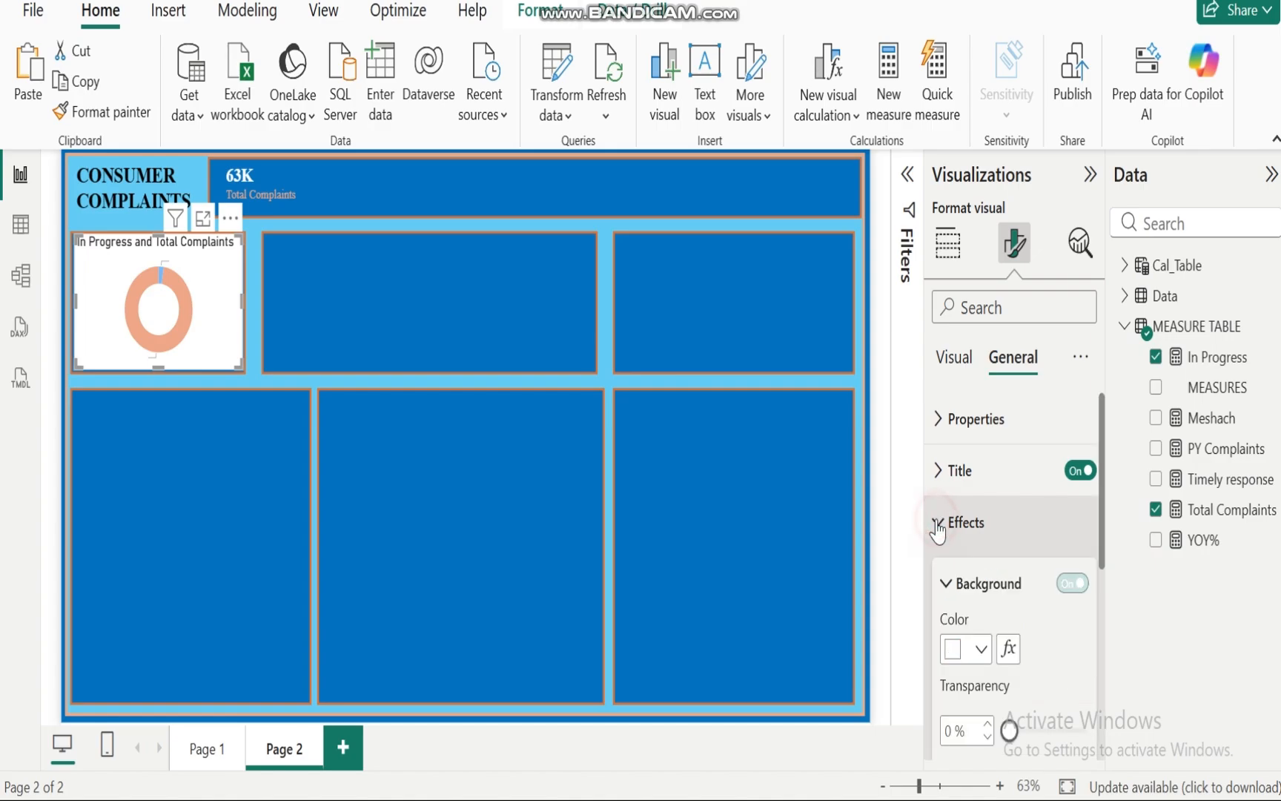
{"action": "left_click", "coordinate": [1061, 592]}
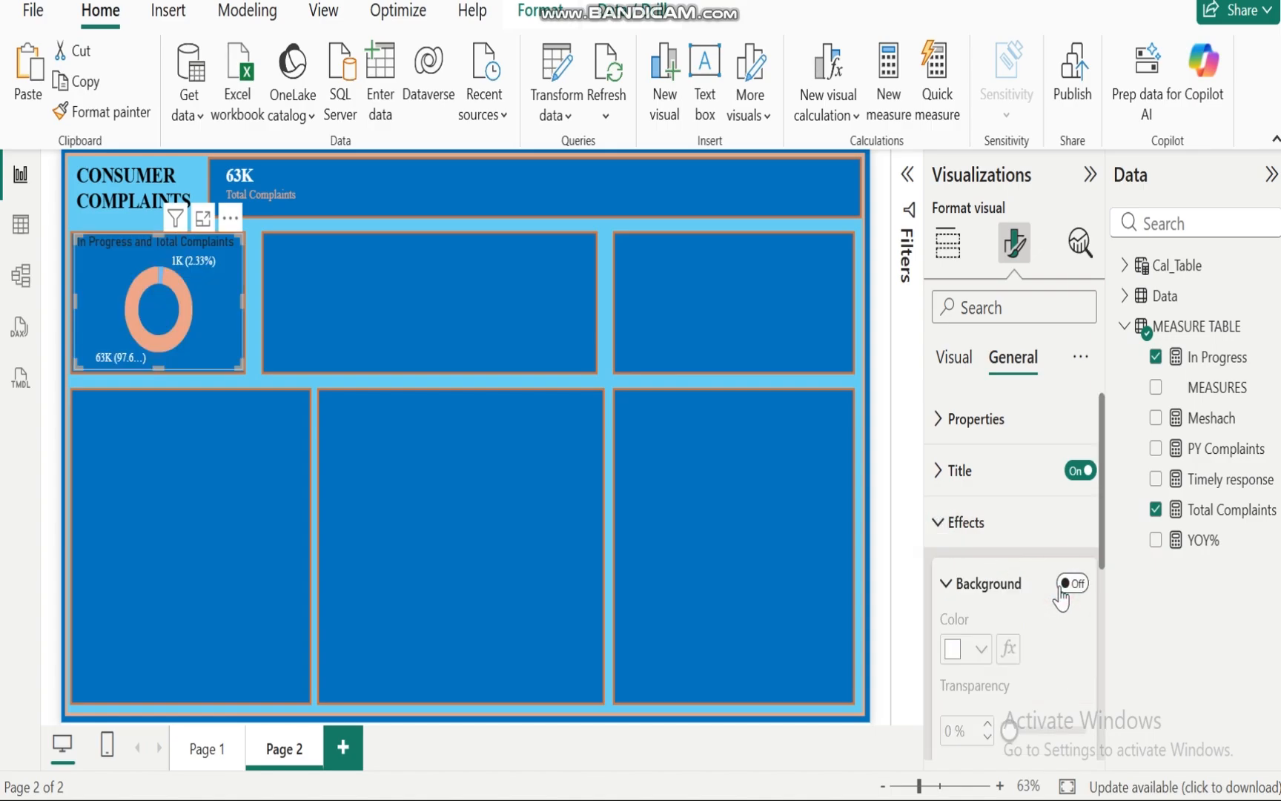
Step: Set the donut chart's title font to Times New Roman with white text color
{"action": "left_click", "coordinate": [937, 471]}
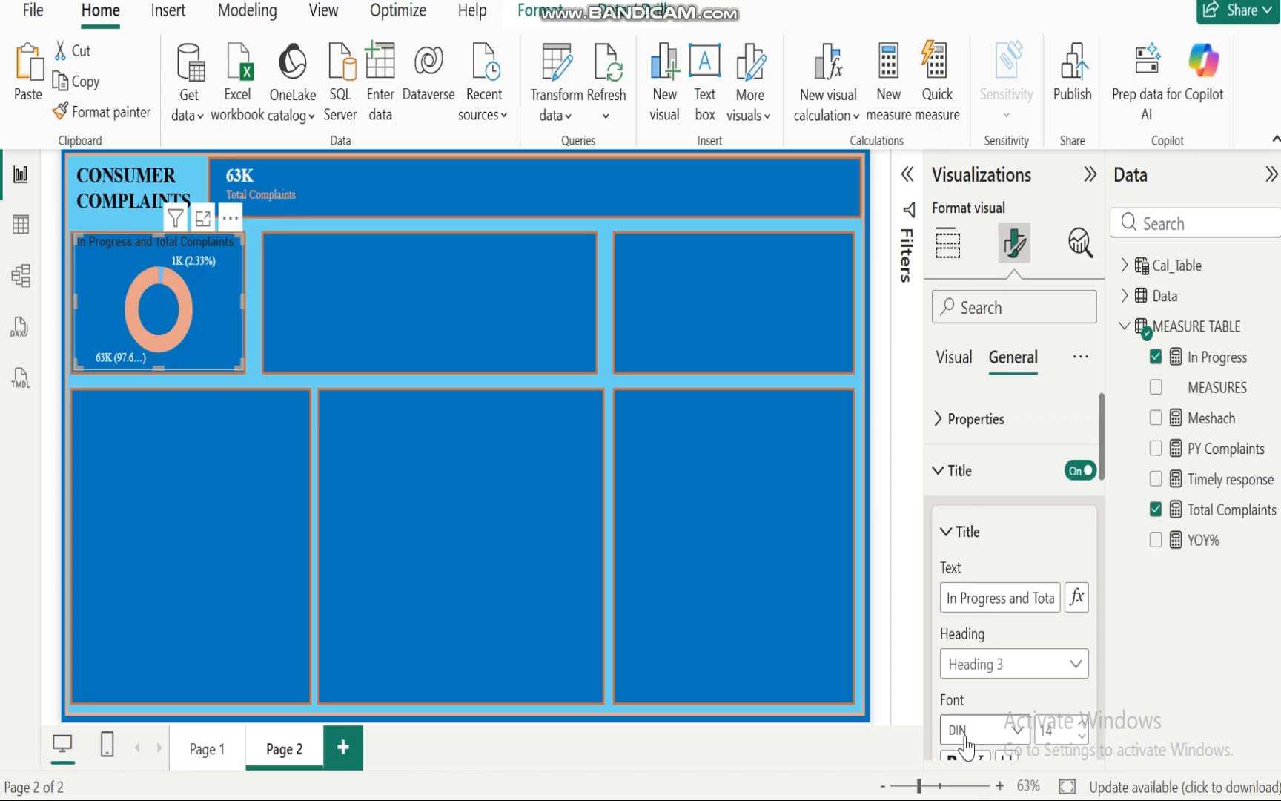
{"action": "left_click", "coordinate": [1017, 730]}
{"action": "scroll", "coordinate": [1006, 589], "scroll_direction": "down", "scroll_amount": 5}
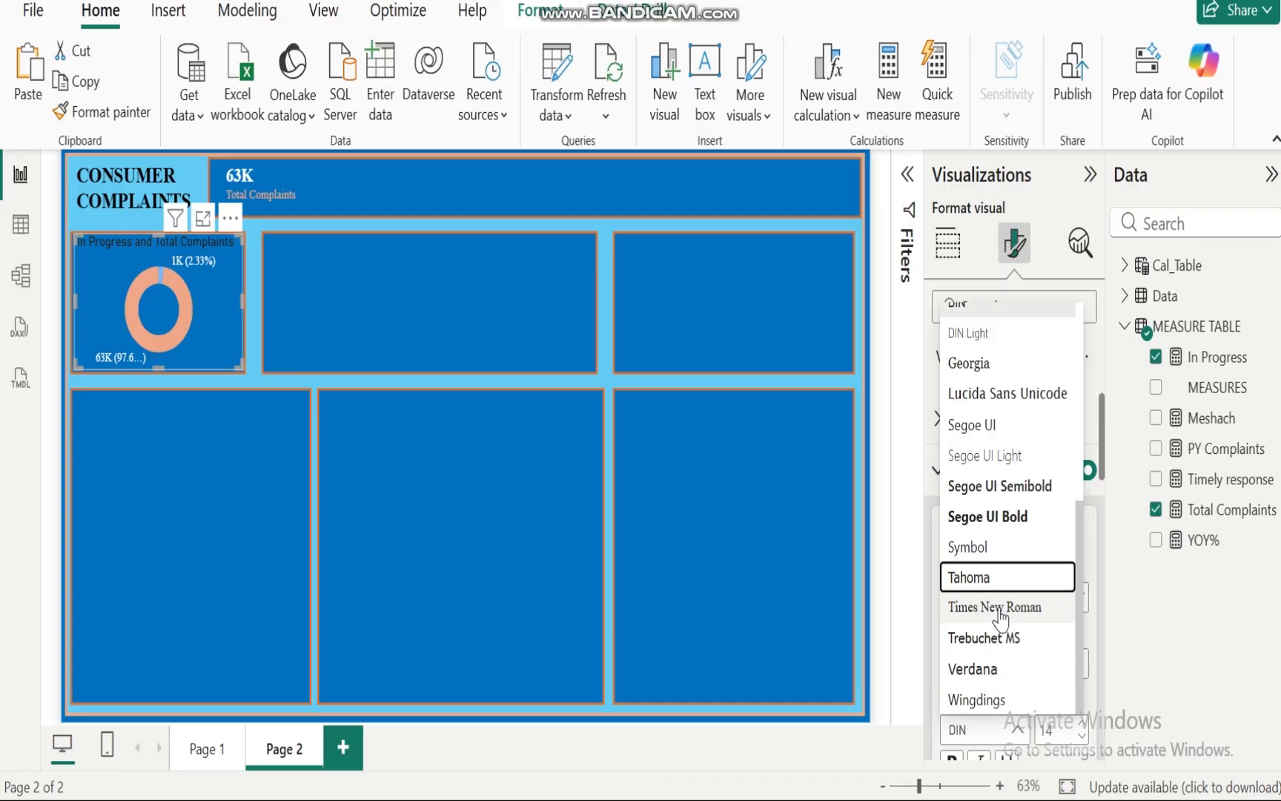
{"action": "left_click", "coordinate": [1001, 616]}
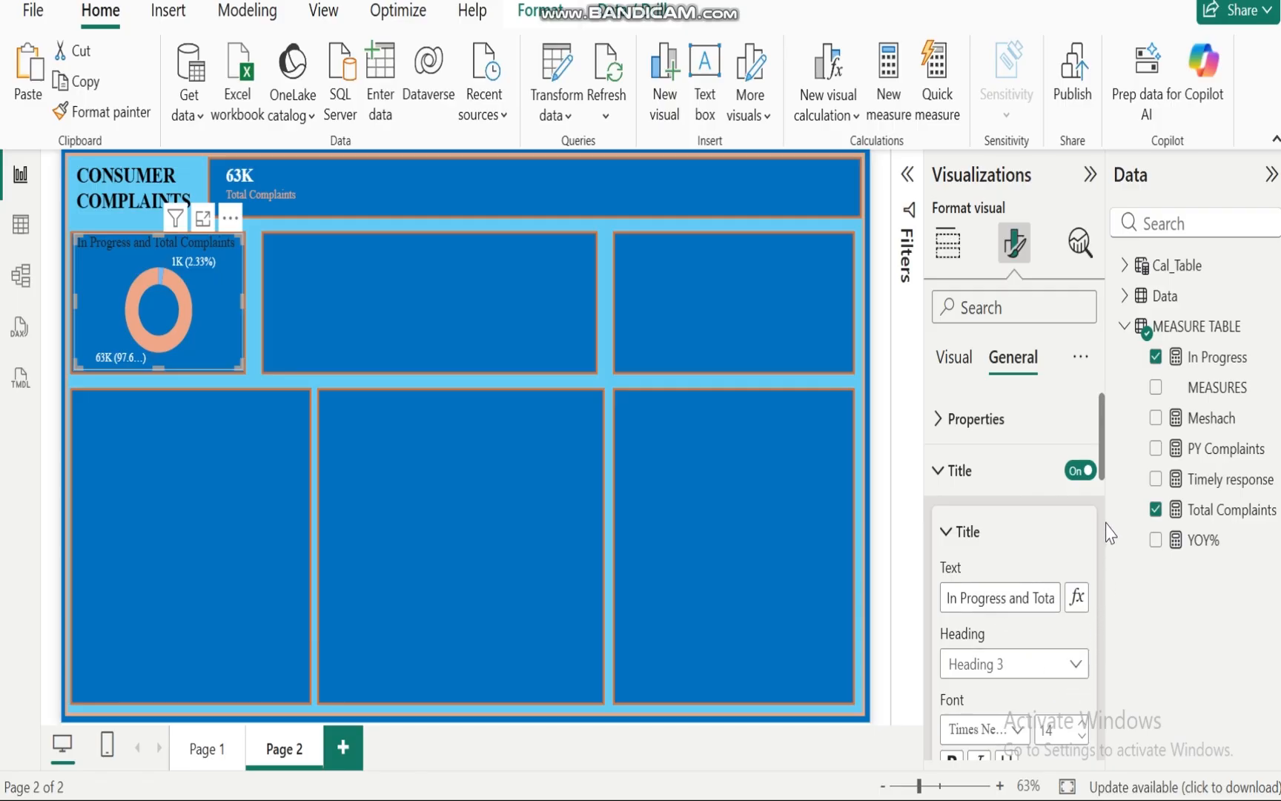
{"action": "left_click_drag", "start_coordinate": [1102, 460], "coordinate": [1112, 515]}
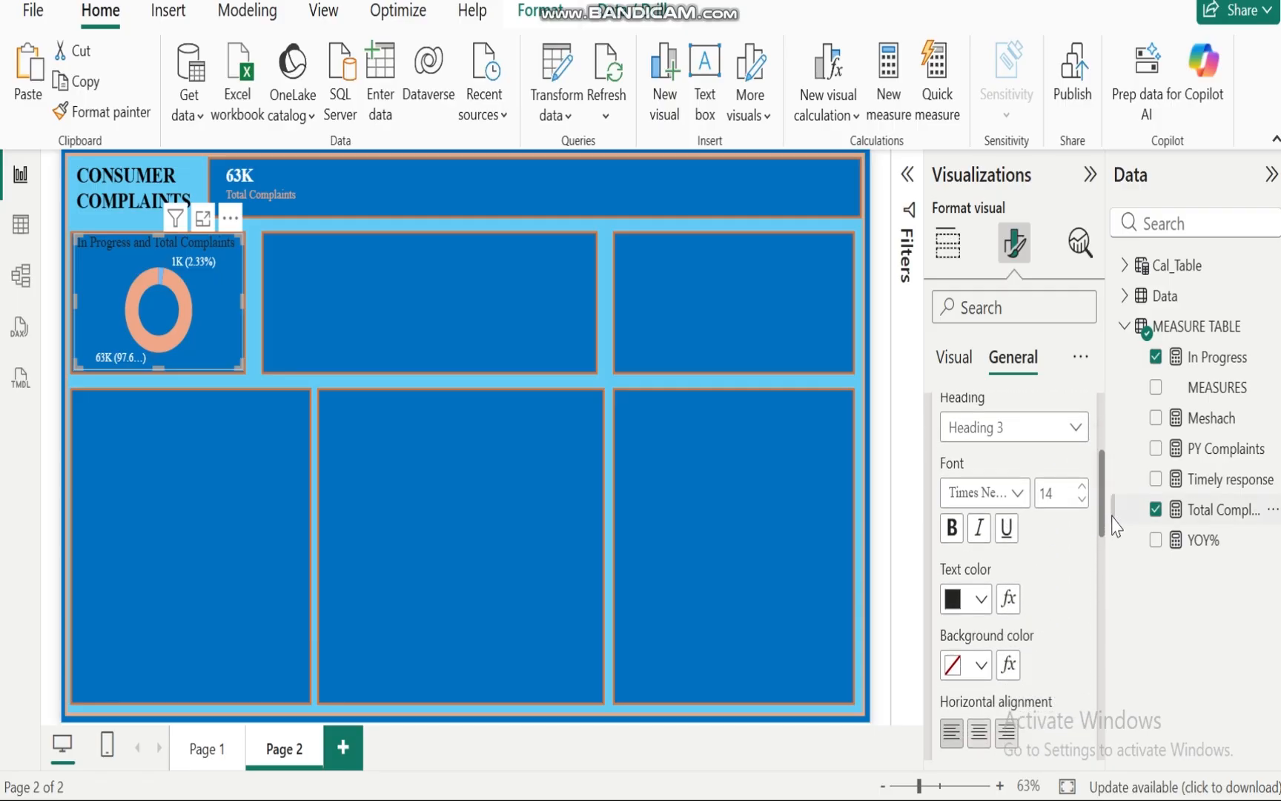
{"action": "left_click", "coordinate": [982, 599]}
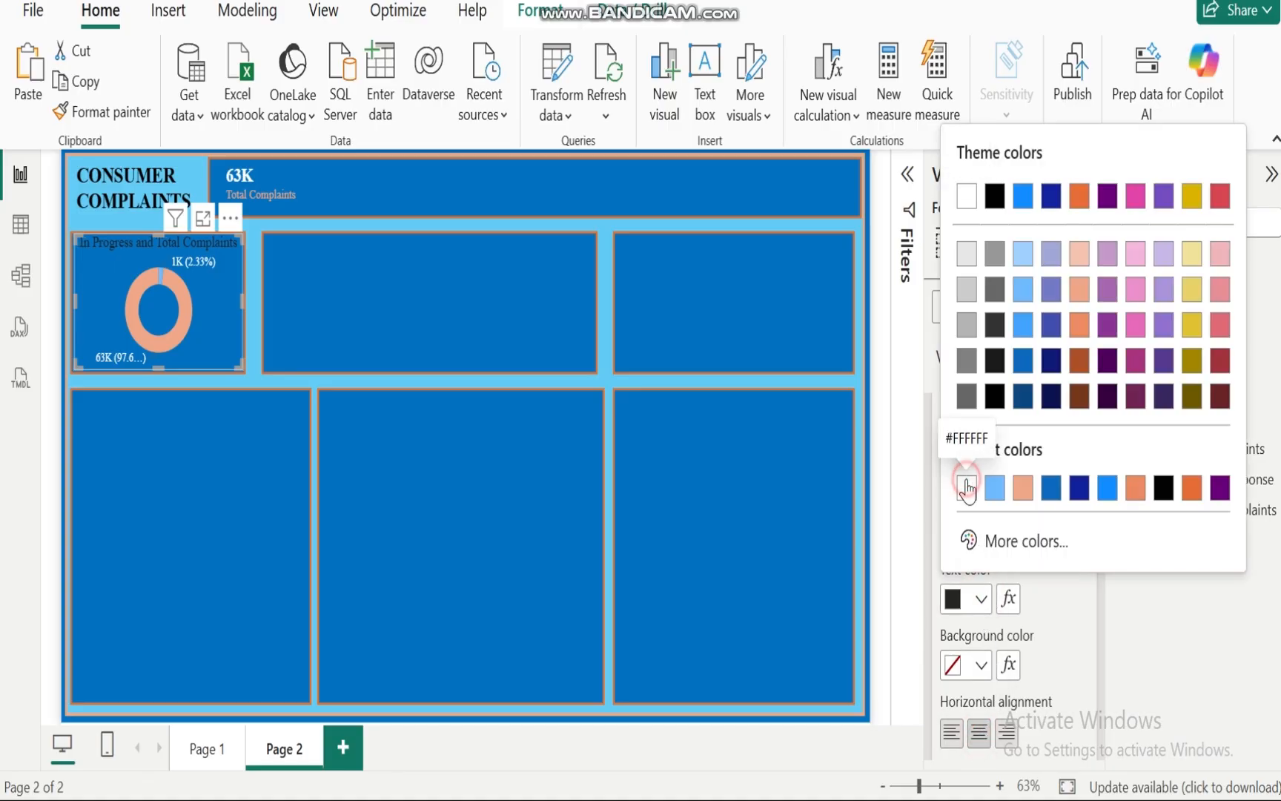
{"action": "left_click", "coordinate": [966, 488]}
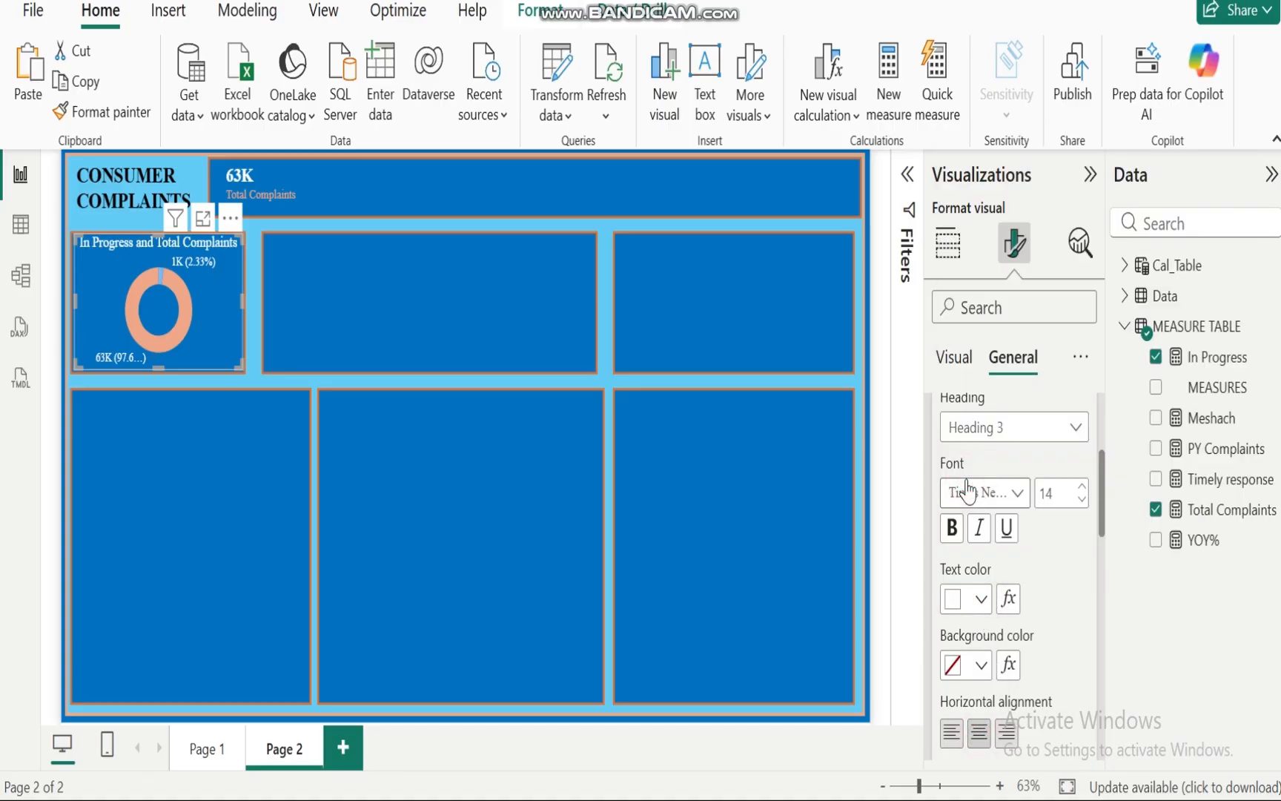
Step: Switch to the PowerPoint deck to review the analytical questions slide, then return to Power BI
{"action": "left_click", "coordinate": [257, 517]}
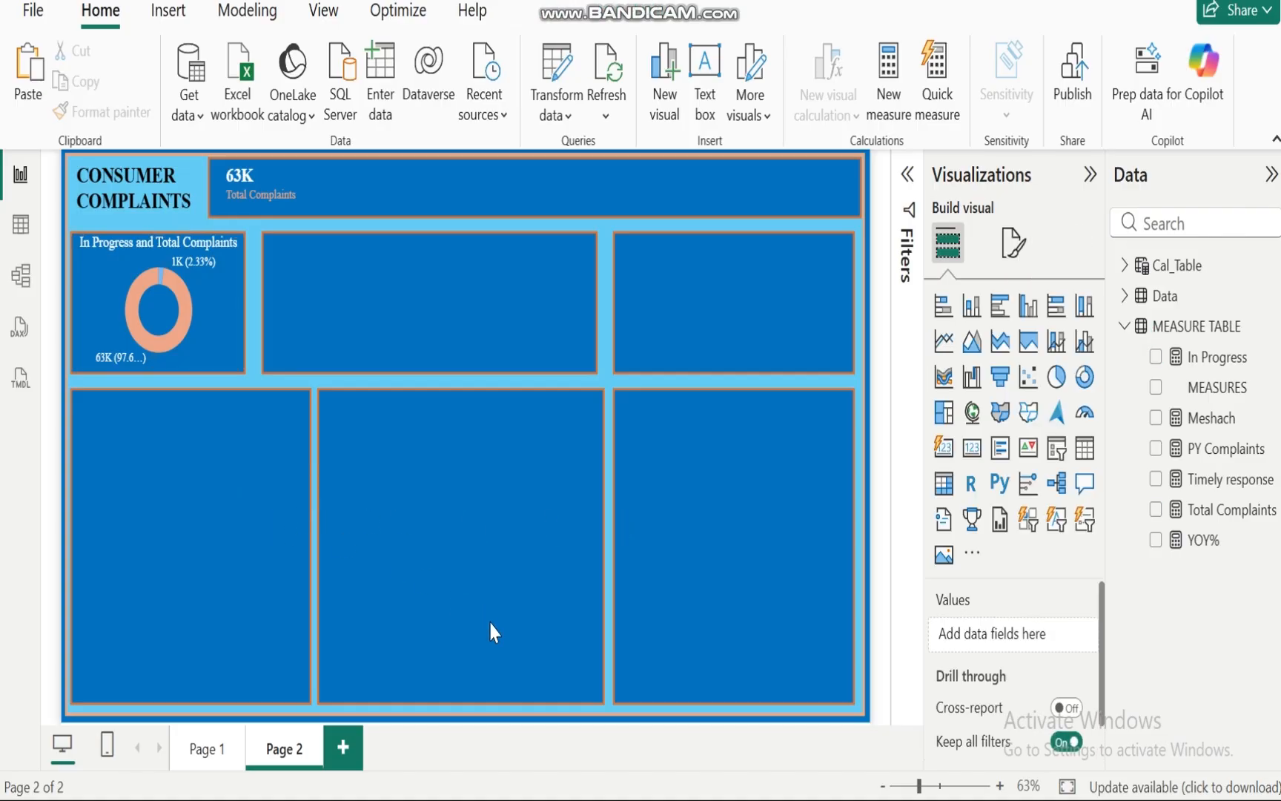
{"action": "mouse_move", "coordinate": [869, 800]}
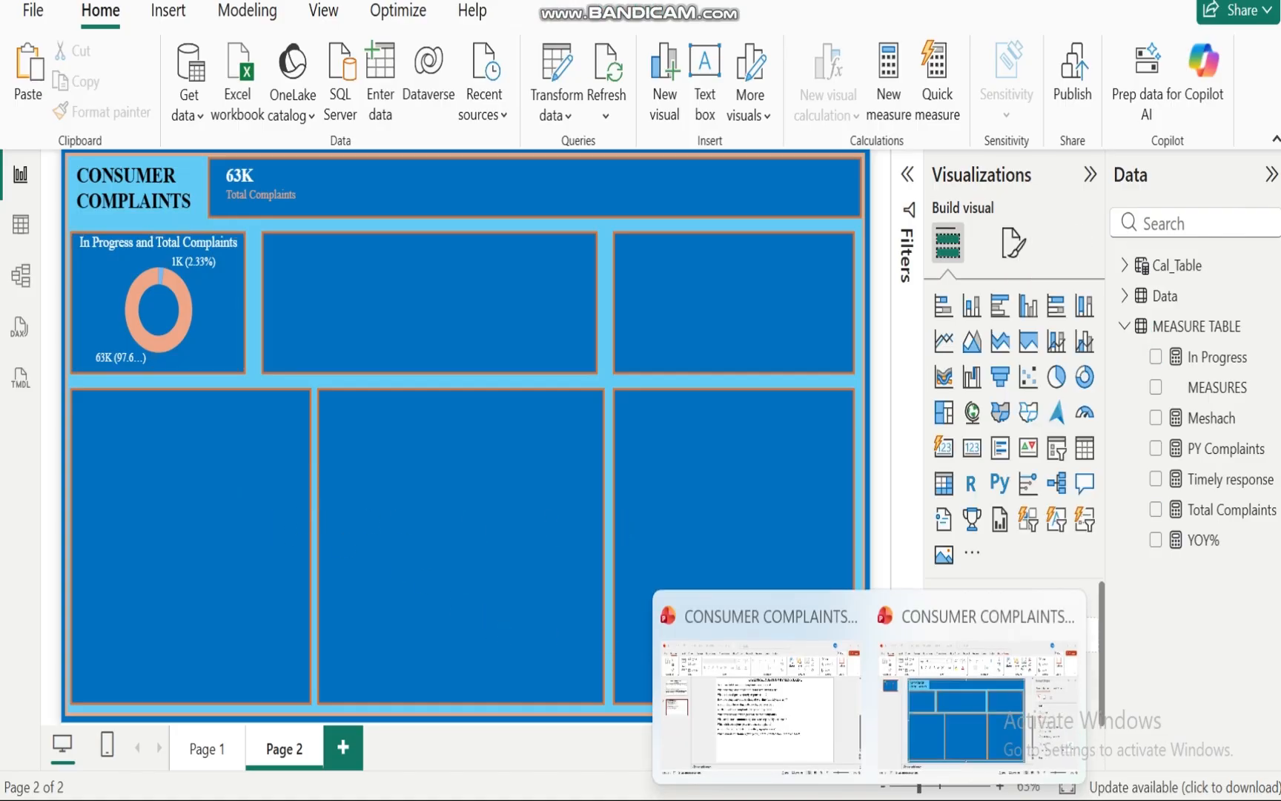
{"action": "mouse_move", "coordinate": [730, 723]}
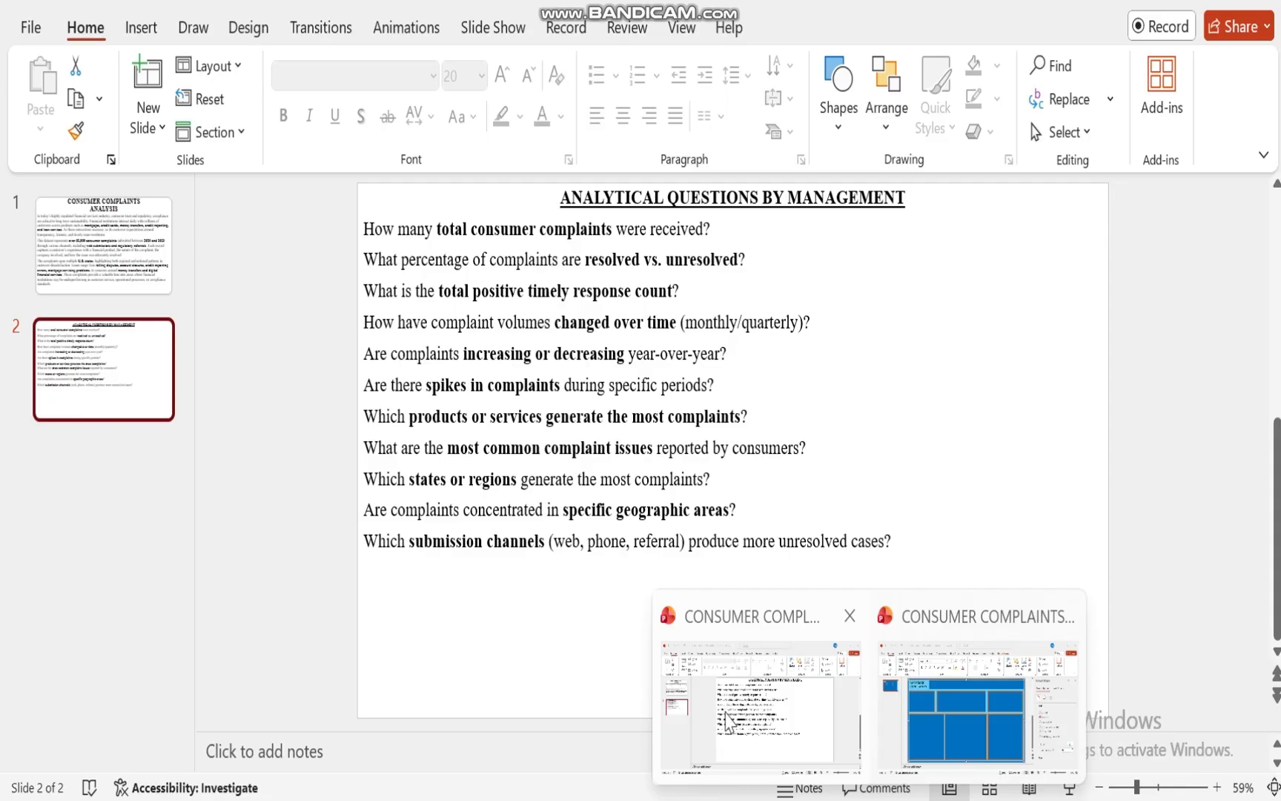
{"action": "left_click", "coordinate": [724, 712]}
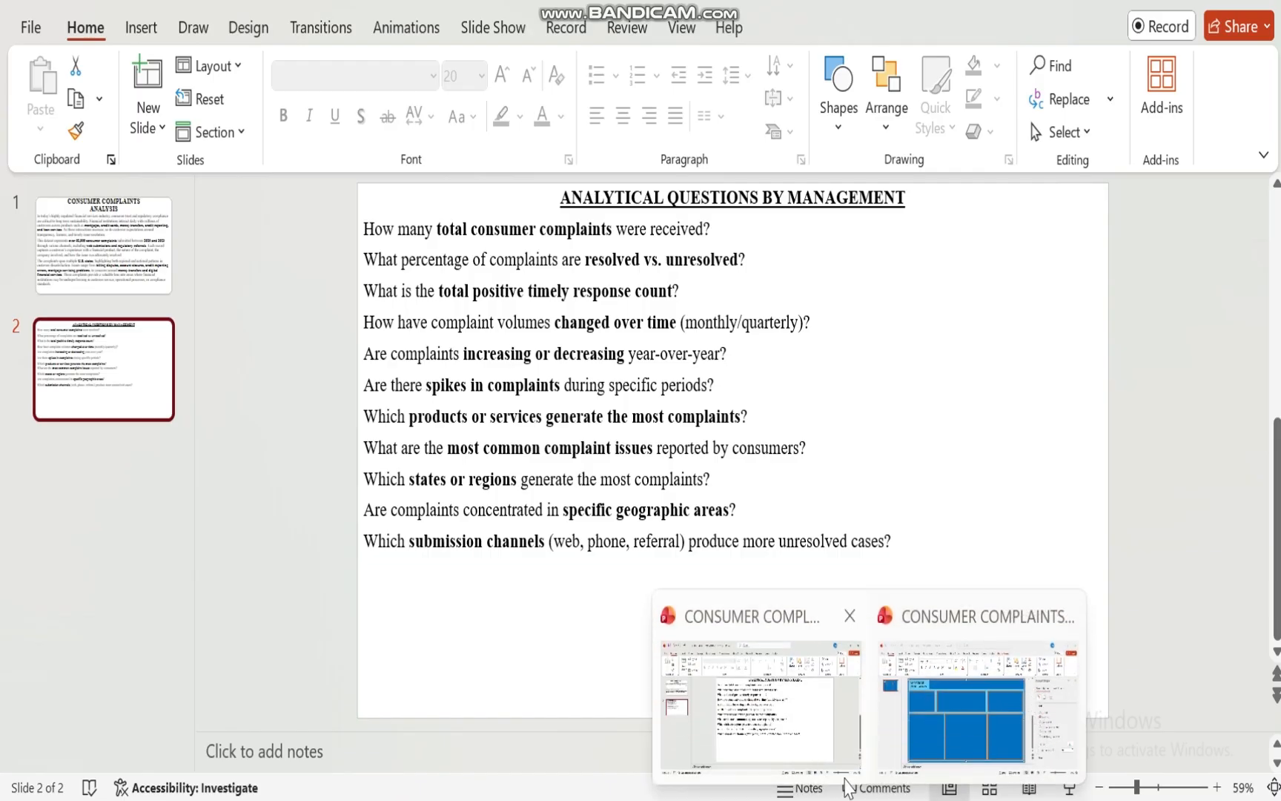
{"action": "left_click", "coordinate": [825, 800]}
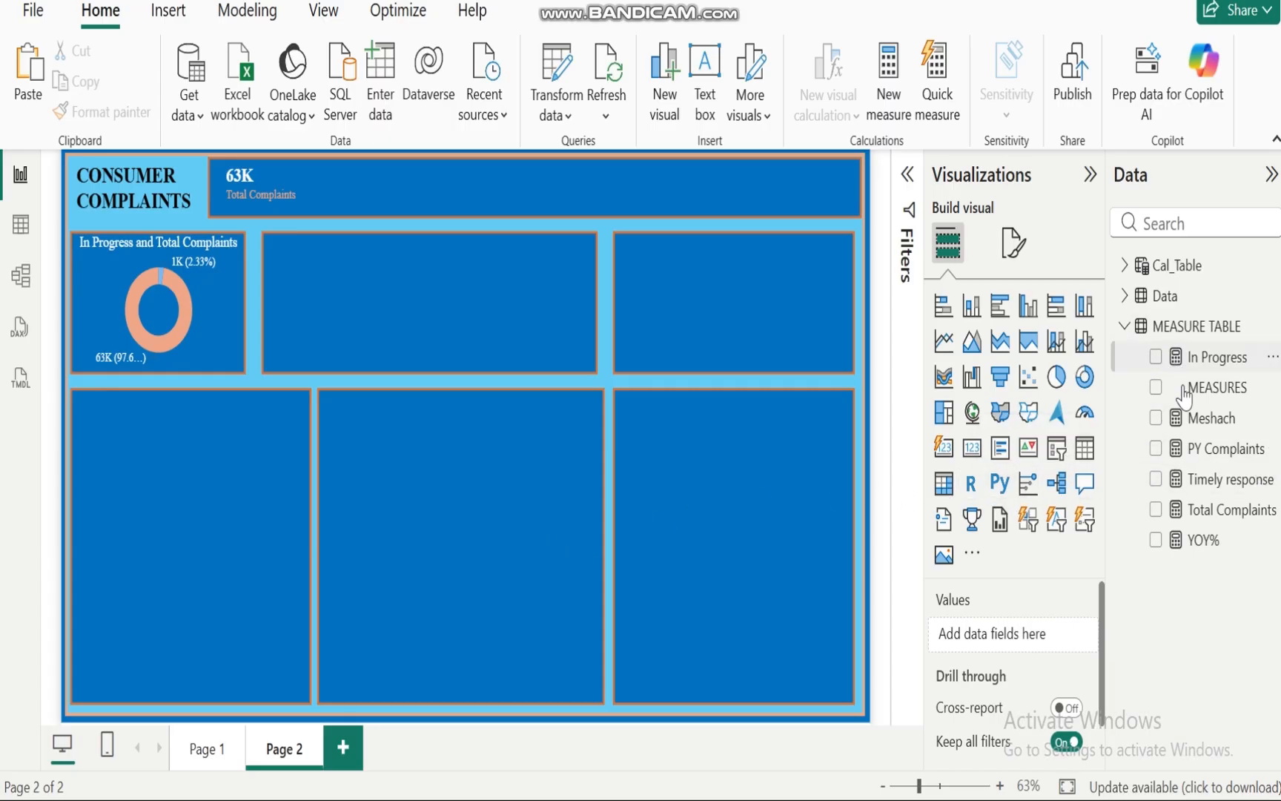
Step: Add a card visual showing the Timely response measure to the report page
{"action": "left_click", "coordinate": [1202, 479]}
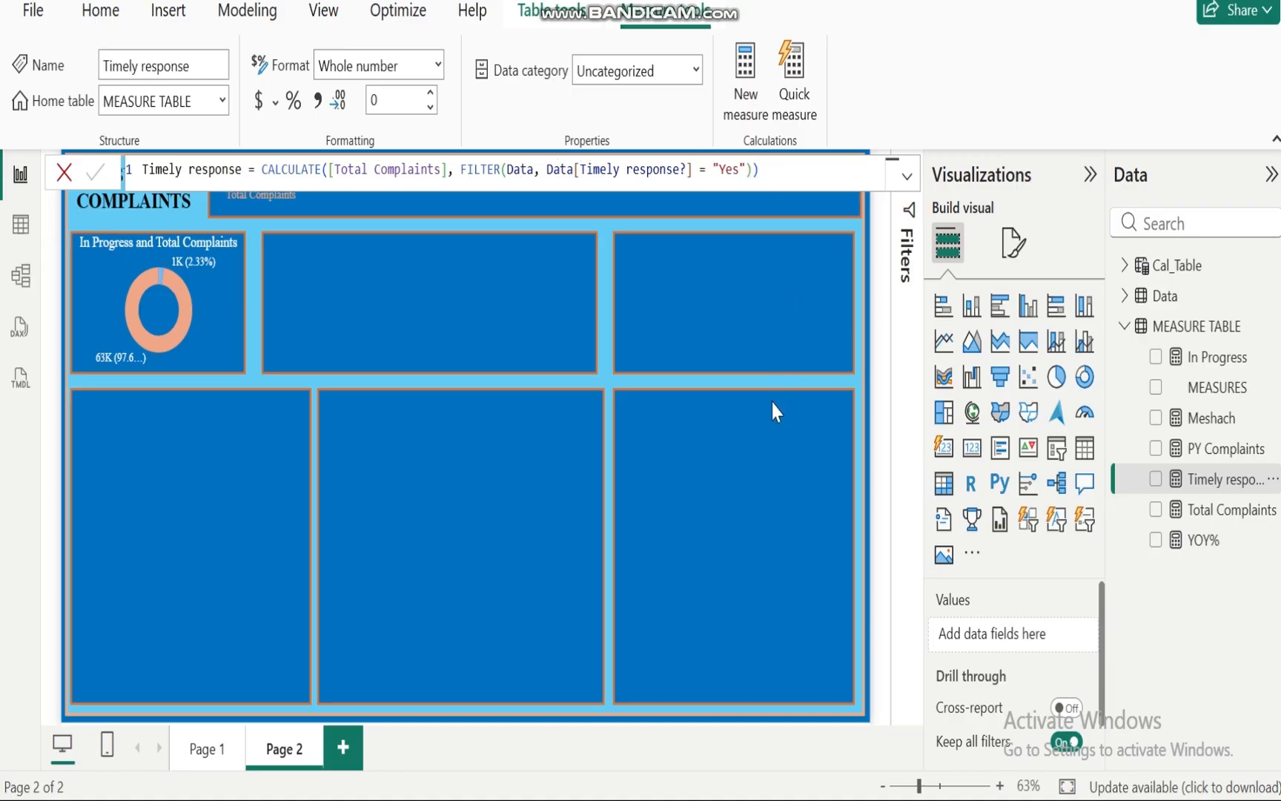
{"action": "left_click", "coordinate": [775, 513]}
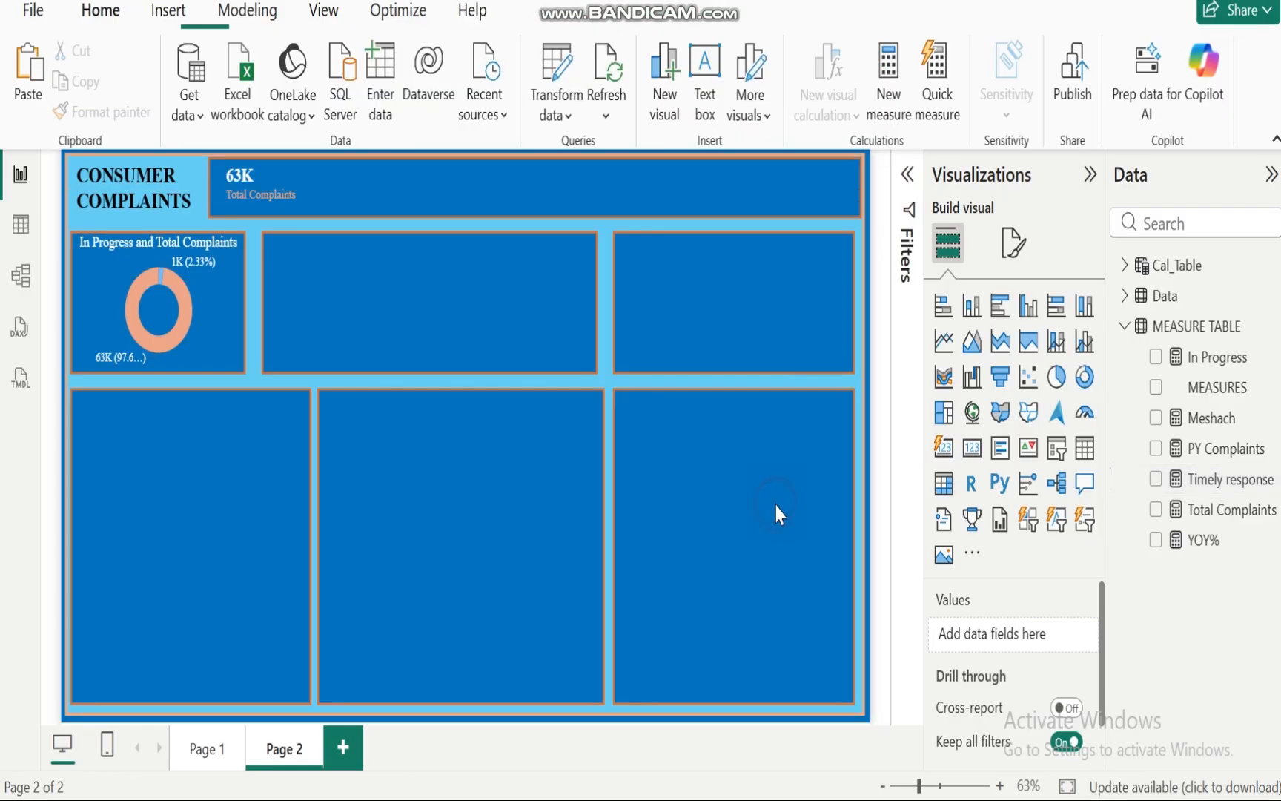
{"action": "left_click", "coordinate": [1157, 481]}
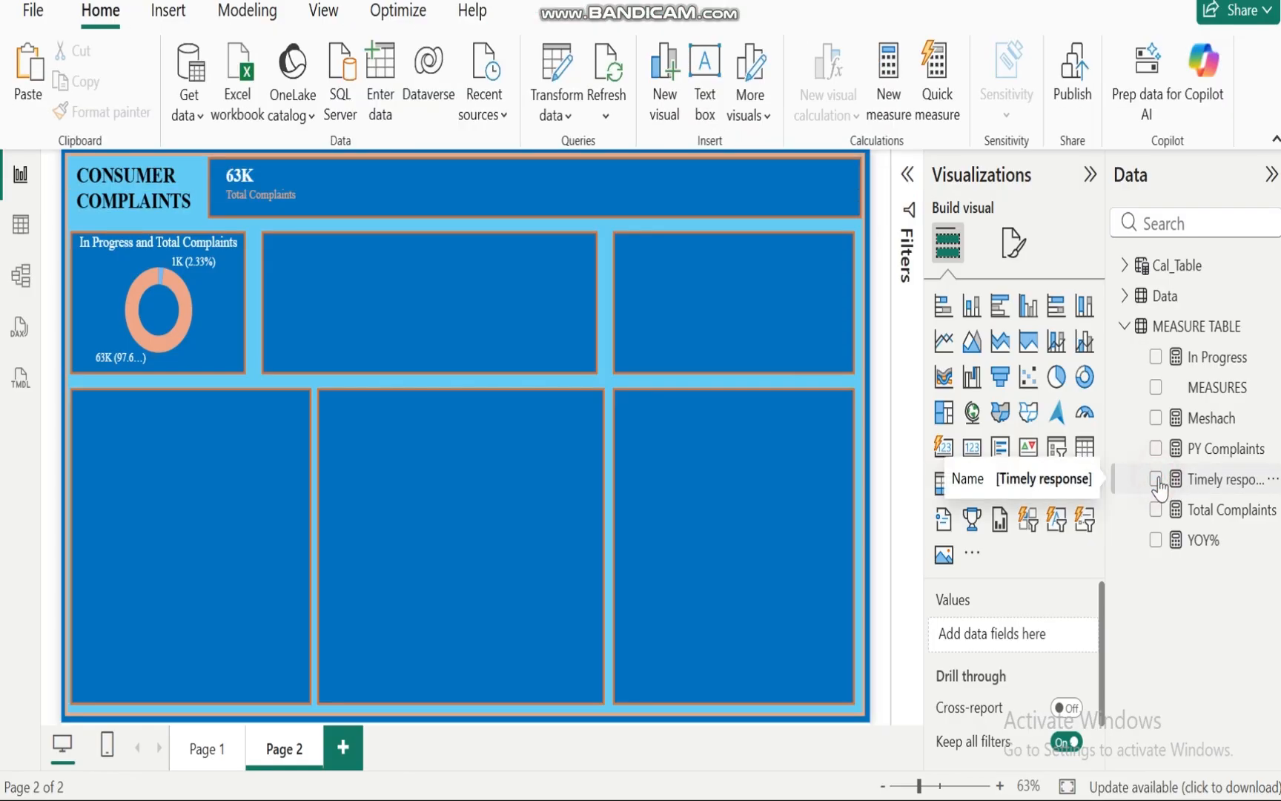
{"action": "left_click", "coordinate": [944, 447]}
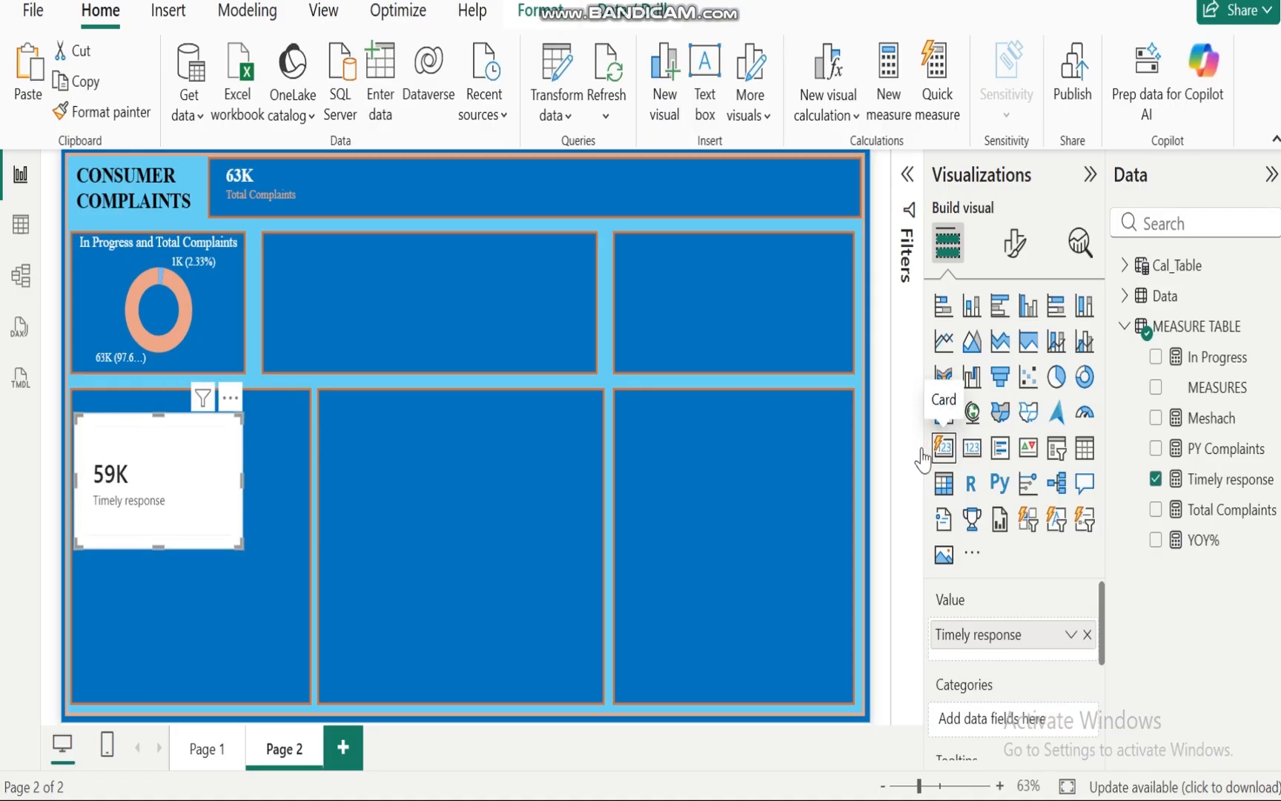
Step: Copy the Total Complaints card's formatting onto the Timely response card with Format Painter
{"action": "left_click", "coordinate": [280, 173]}
{"action": "left_click", "coordinate": [121, 109]}
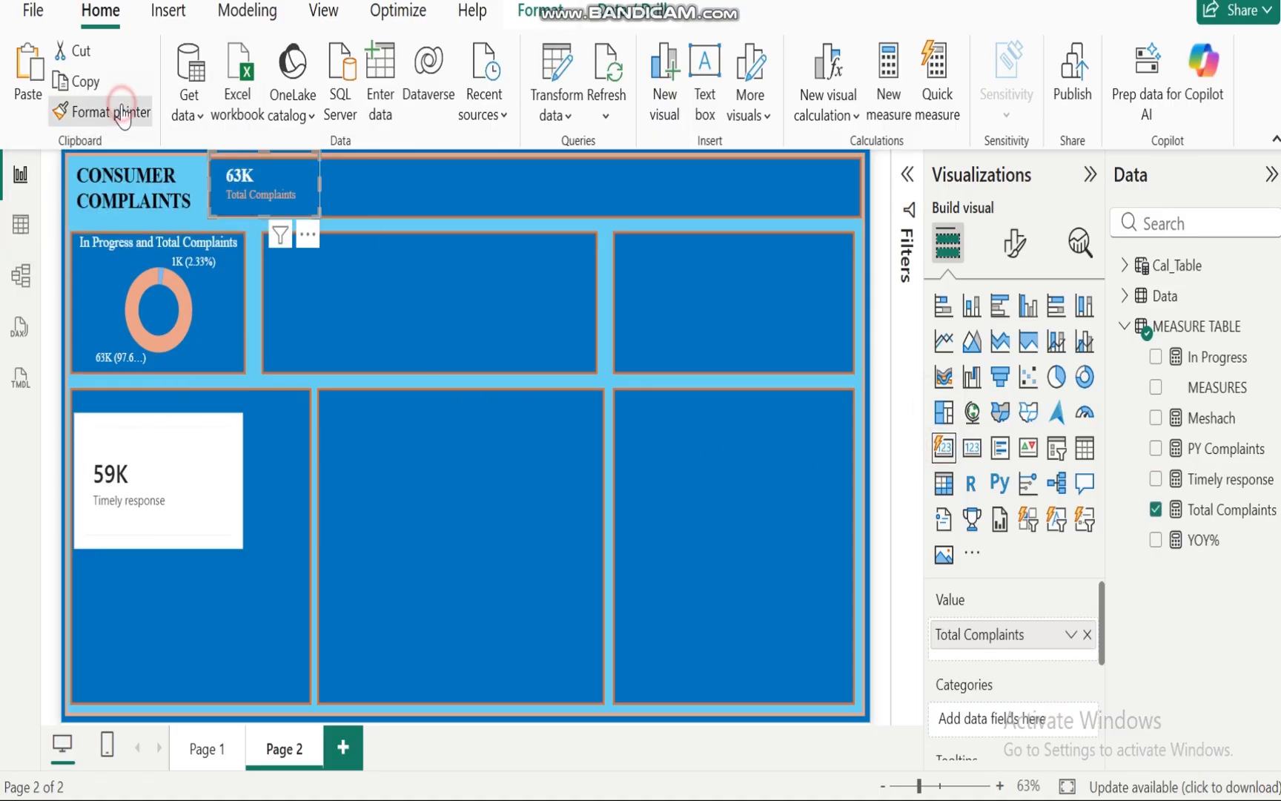
{"action": "left_click", "coordinate": [181, 447]}
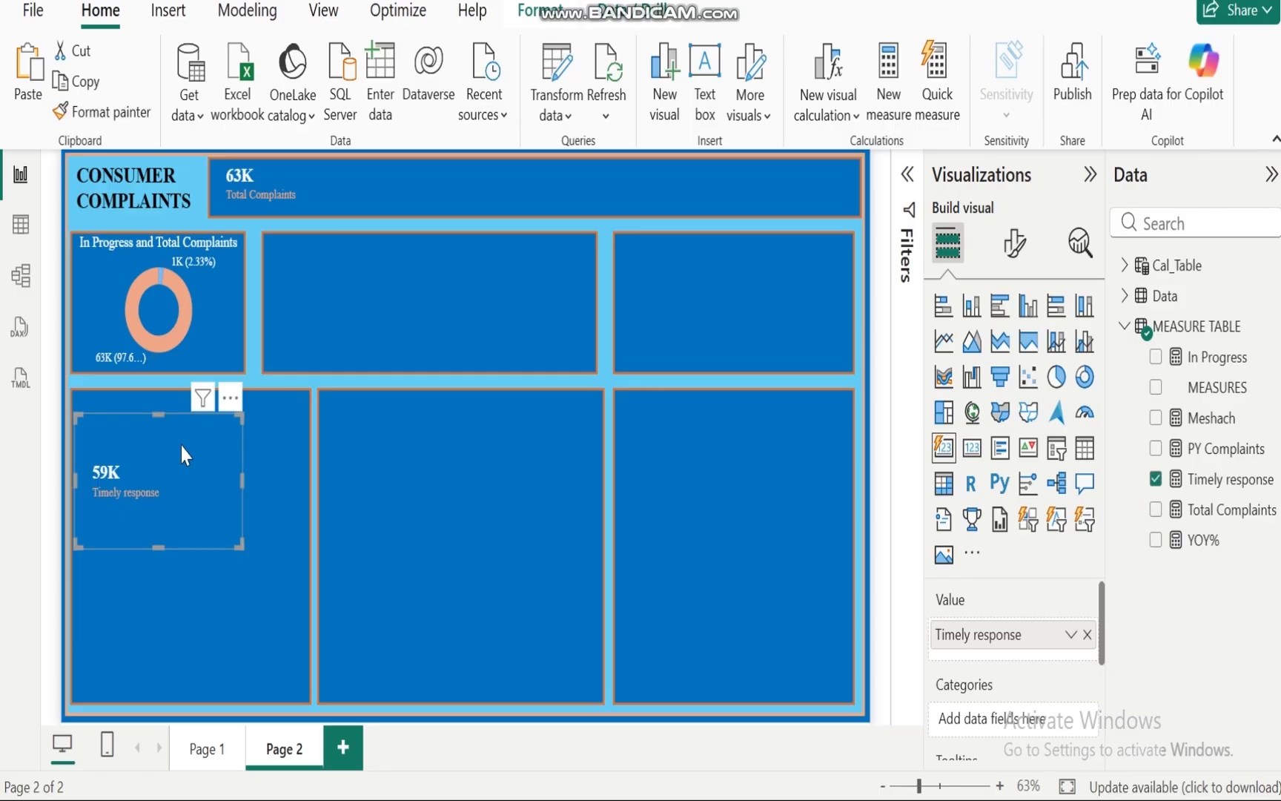
Step: Move and resize the Timely response card into the header banner beside the Total Complaints card
{"action": "left_click_drag", "start_coordinate": [171, 487], "coordinate": [394, 249]}
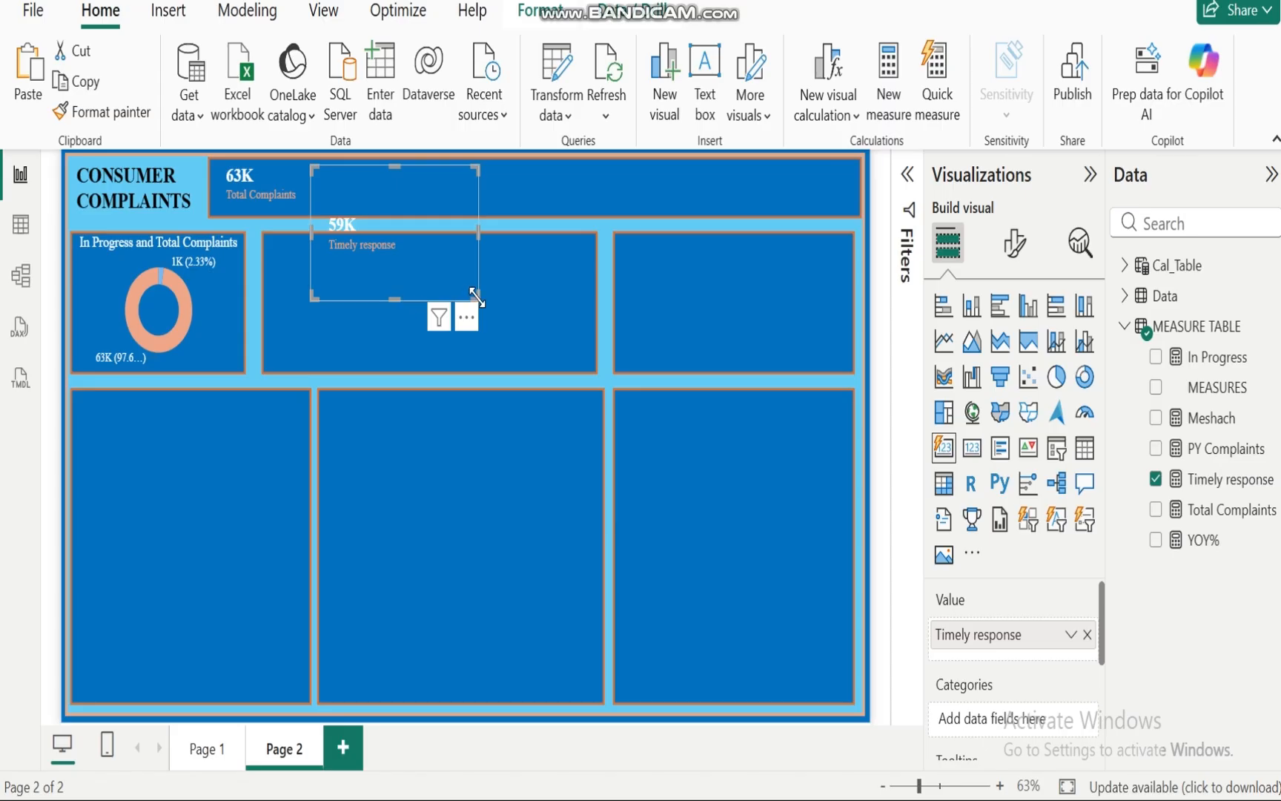
{"action": "left_click_drag", "start_coordinate": [479, 298], "coordinate": [465, 219]}
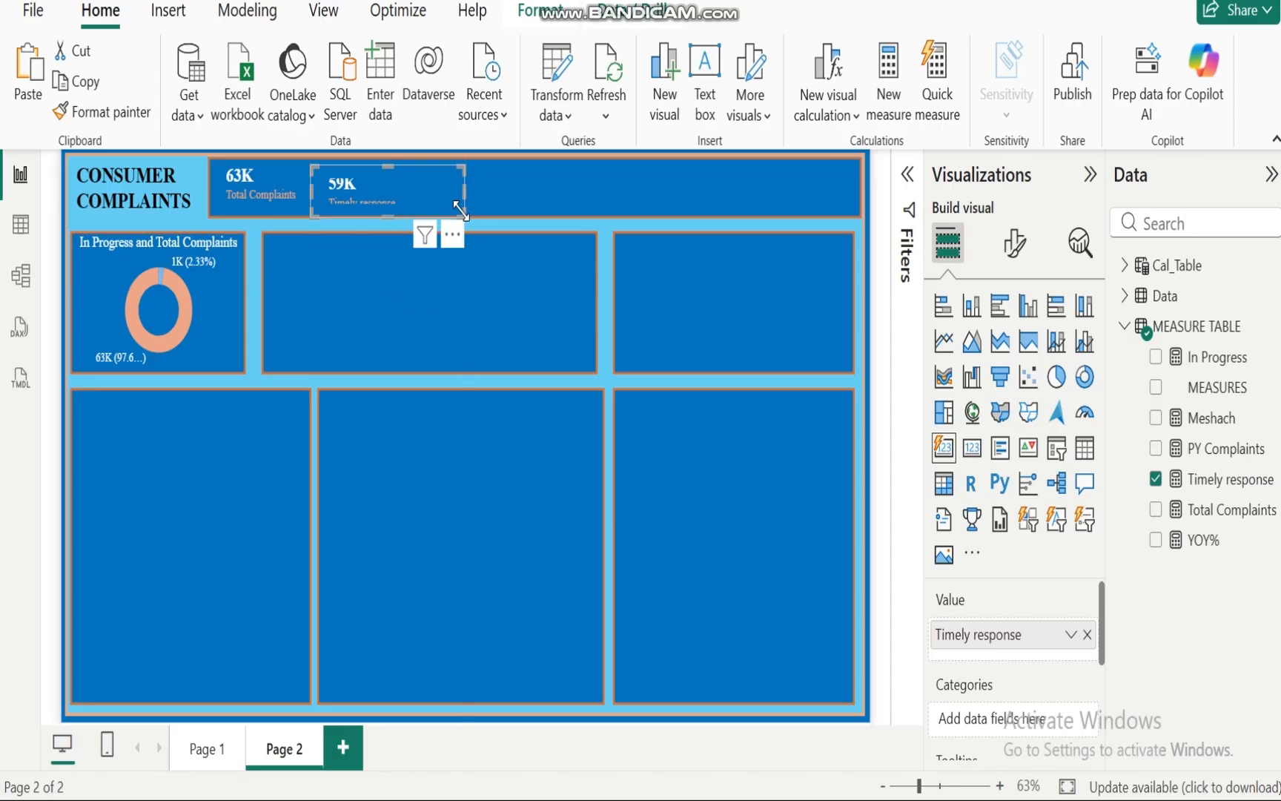
{"action": "left_click_drag", "start_coordinate": [388, 166], "coordinate": [389, 154]}
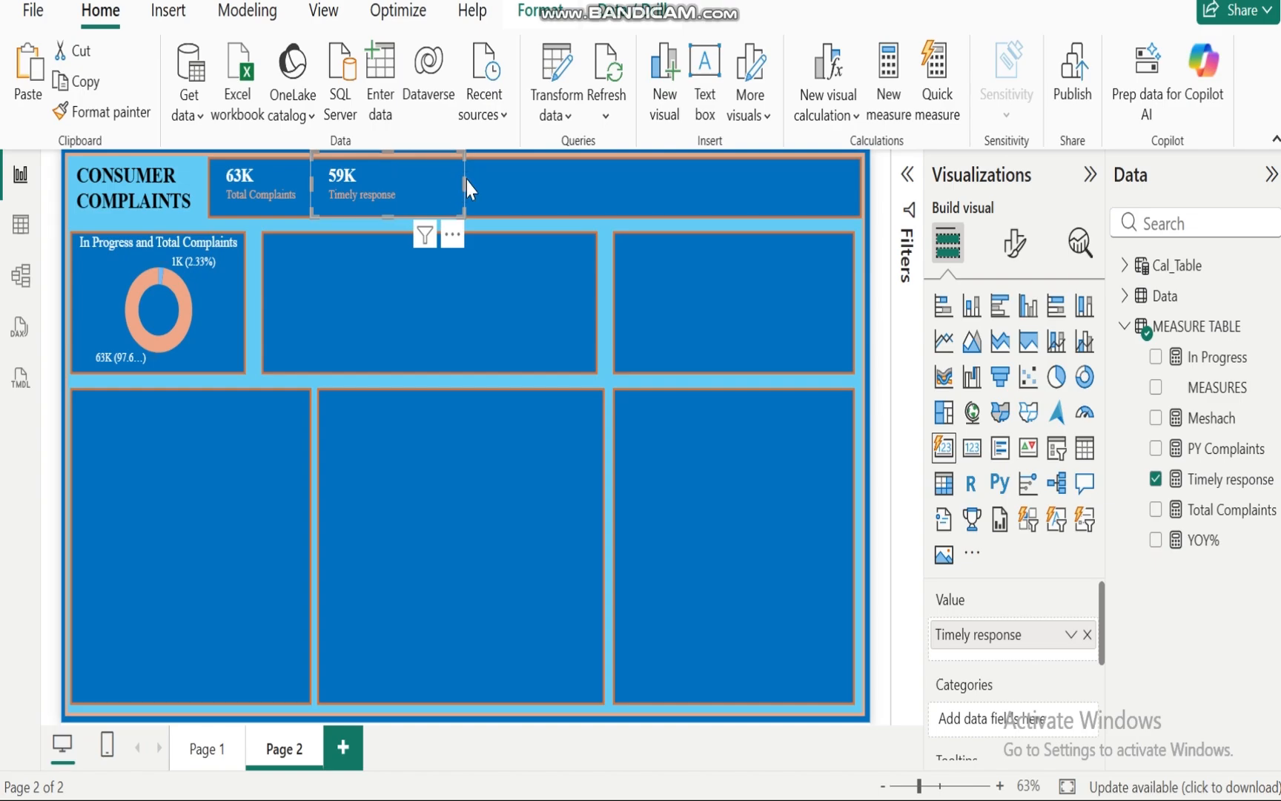
{"action": "left_click_drag", "start_coordinate": [464, 178], "coordinate": [430, 184]}
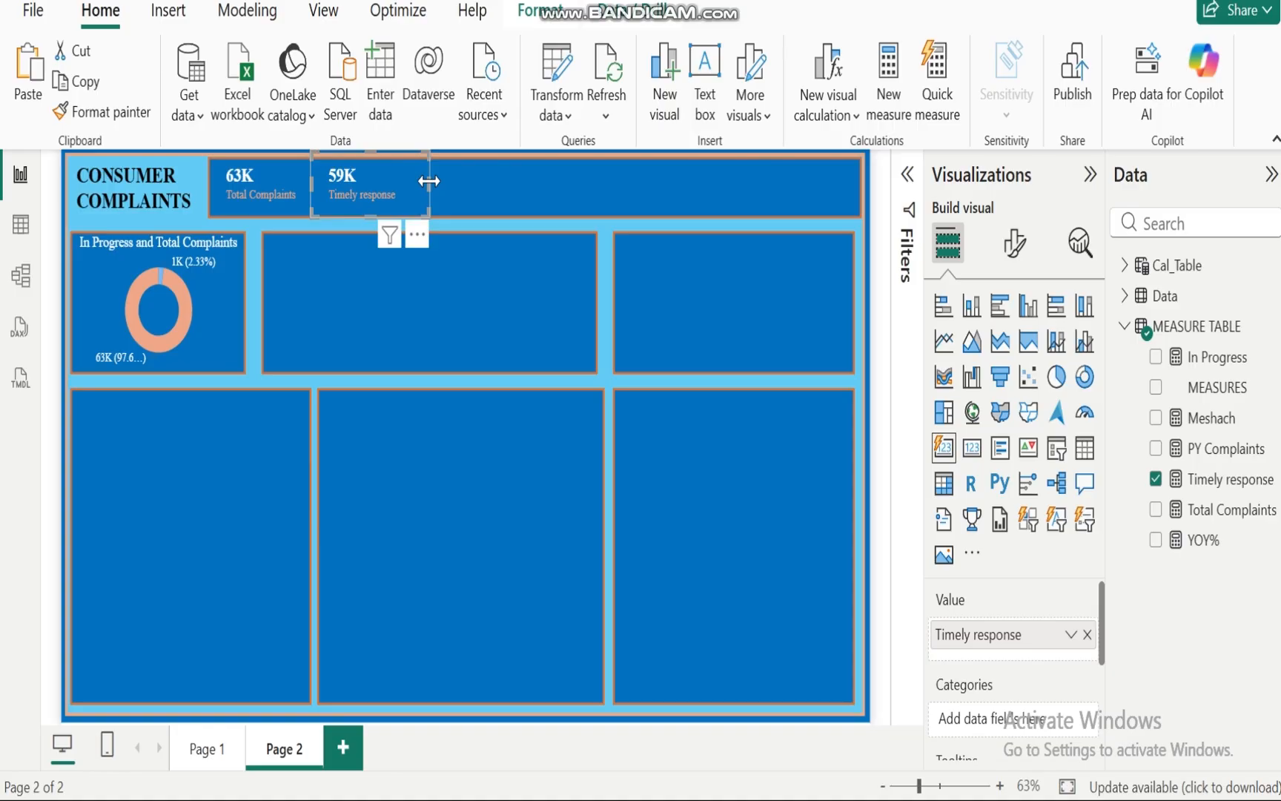
{"action": "left_click", "coordinate": [526, 213]}
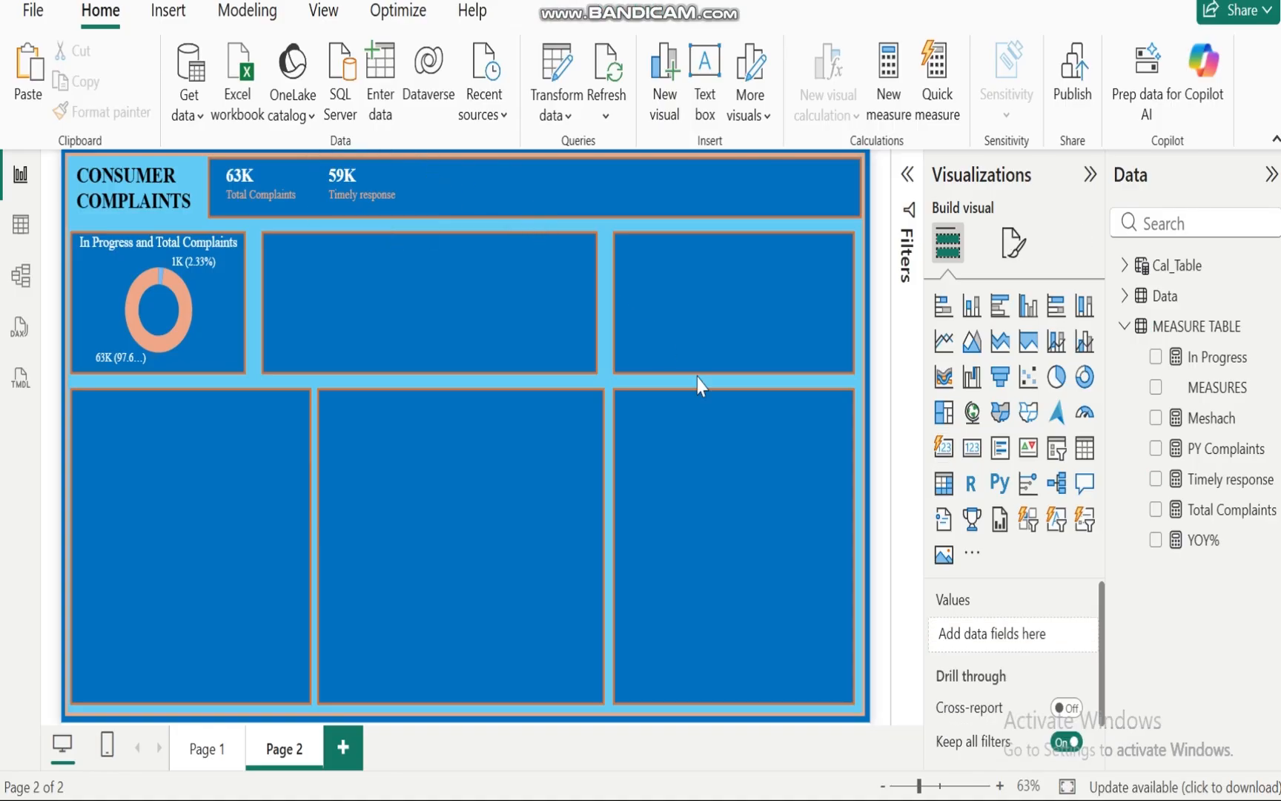
Step: Open the Cal_Table in table view
{"action": "mouse_move", "coordinate": [869, 799]}
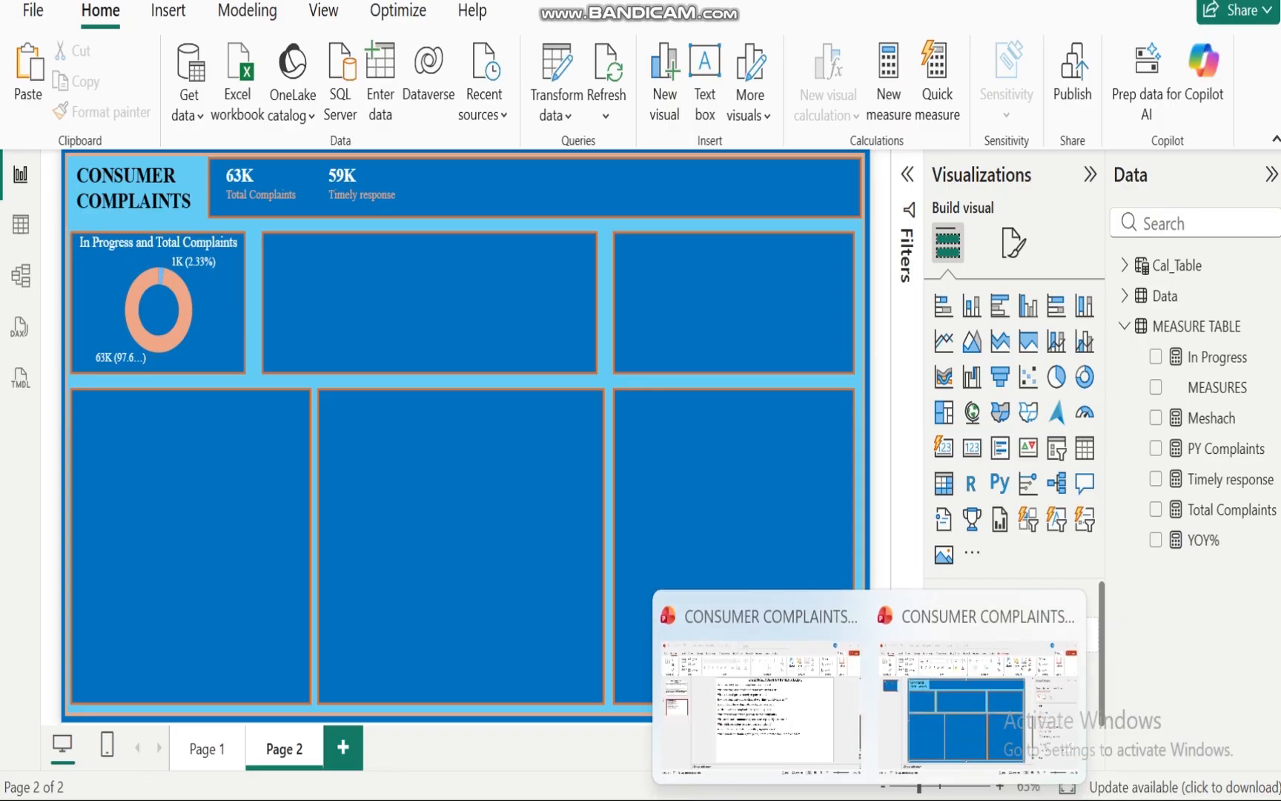
{"action": "mouse_move", "coordinate": [761, 758]}
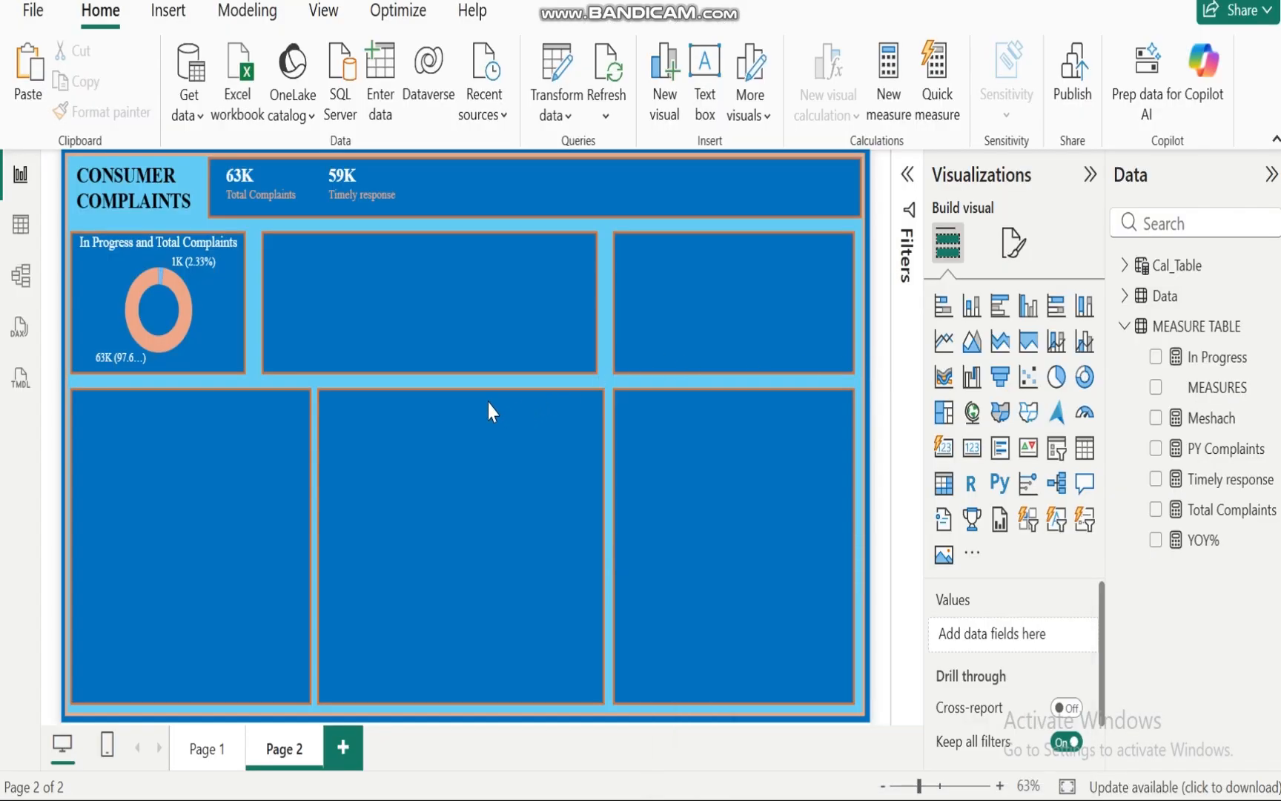
{"action": "left_click", "coordinate": [1120, 329]}
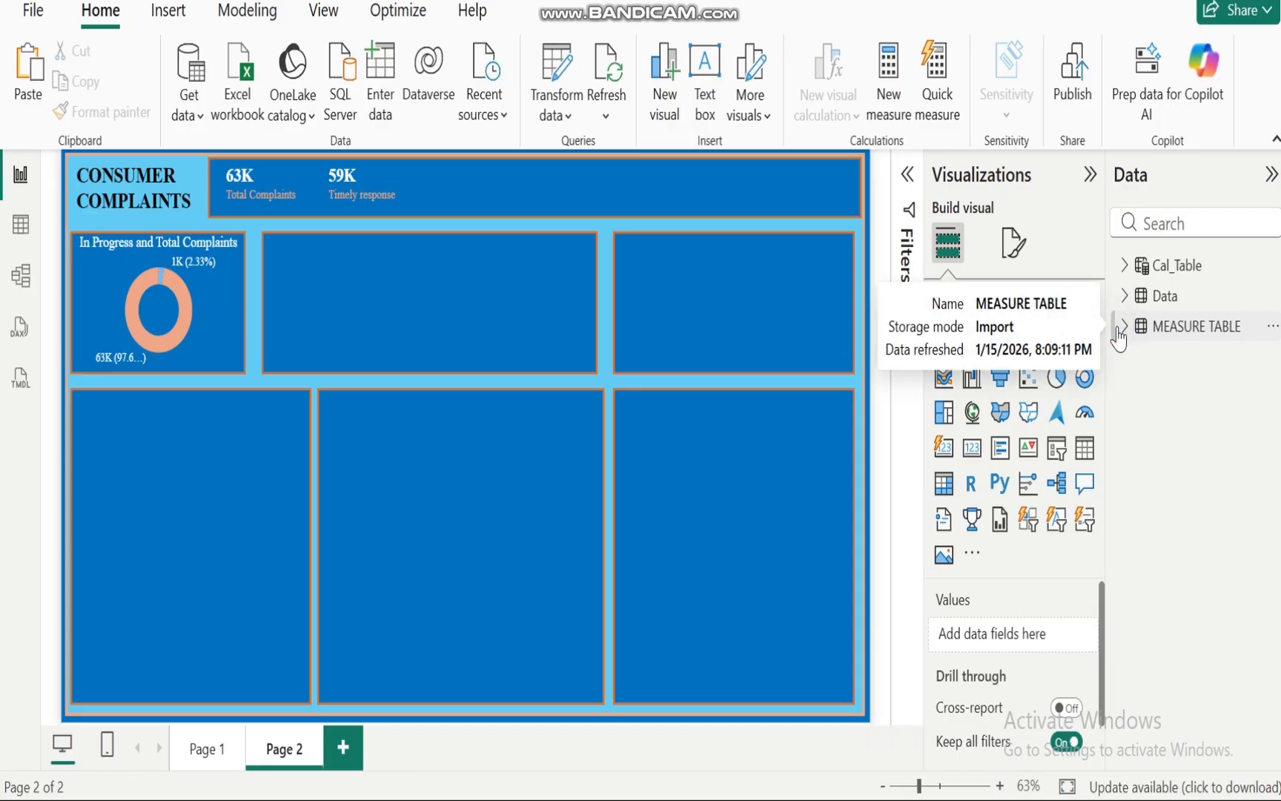
{"action": "left_click", "coordinate": [1168, 267]}
{"action": "left_click", "coordinate": [19, 228]}
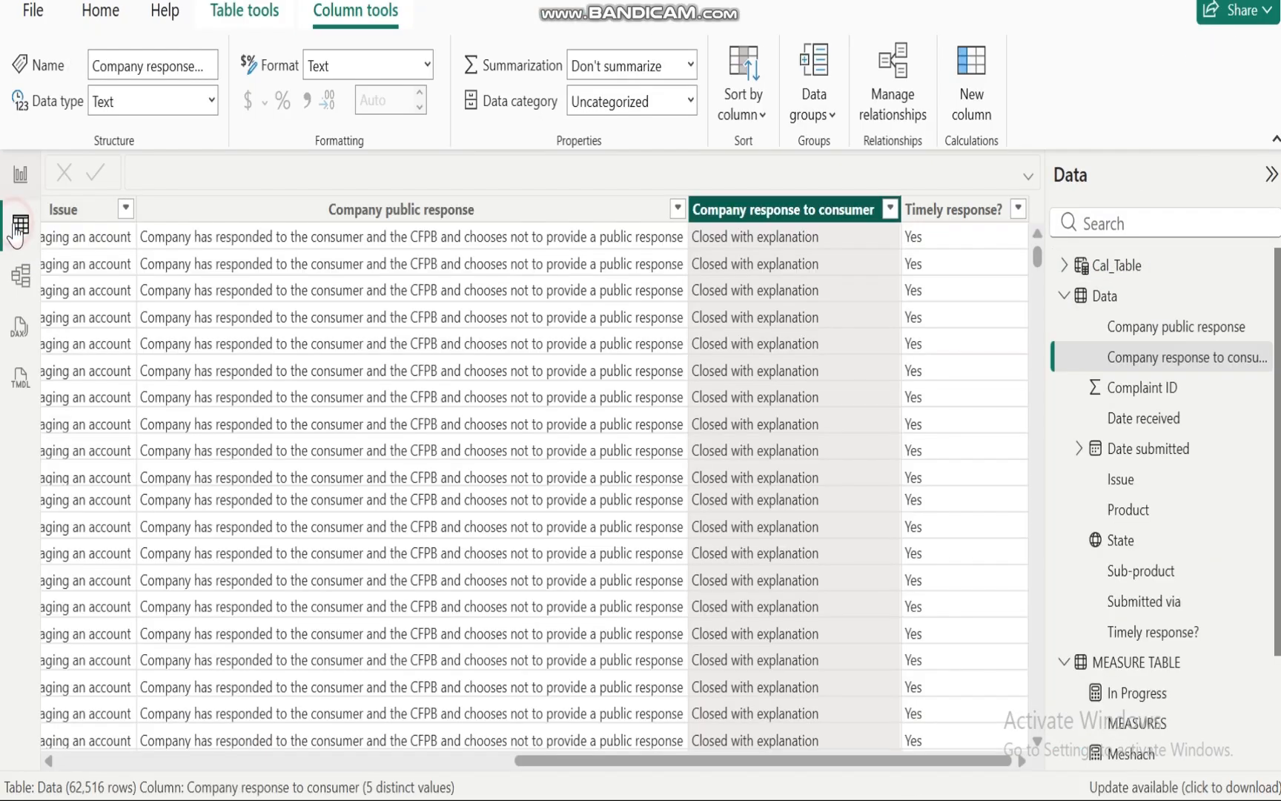
{"action": "left_click", "coordinate": [1116, 266]}
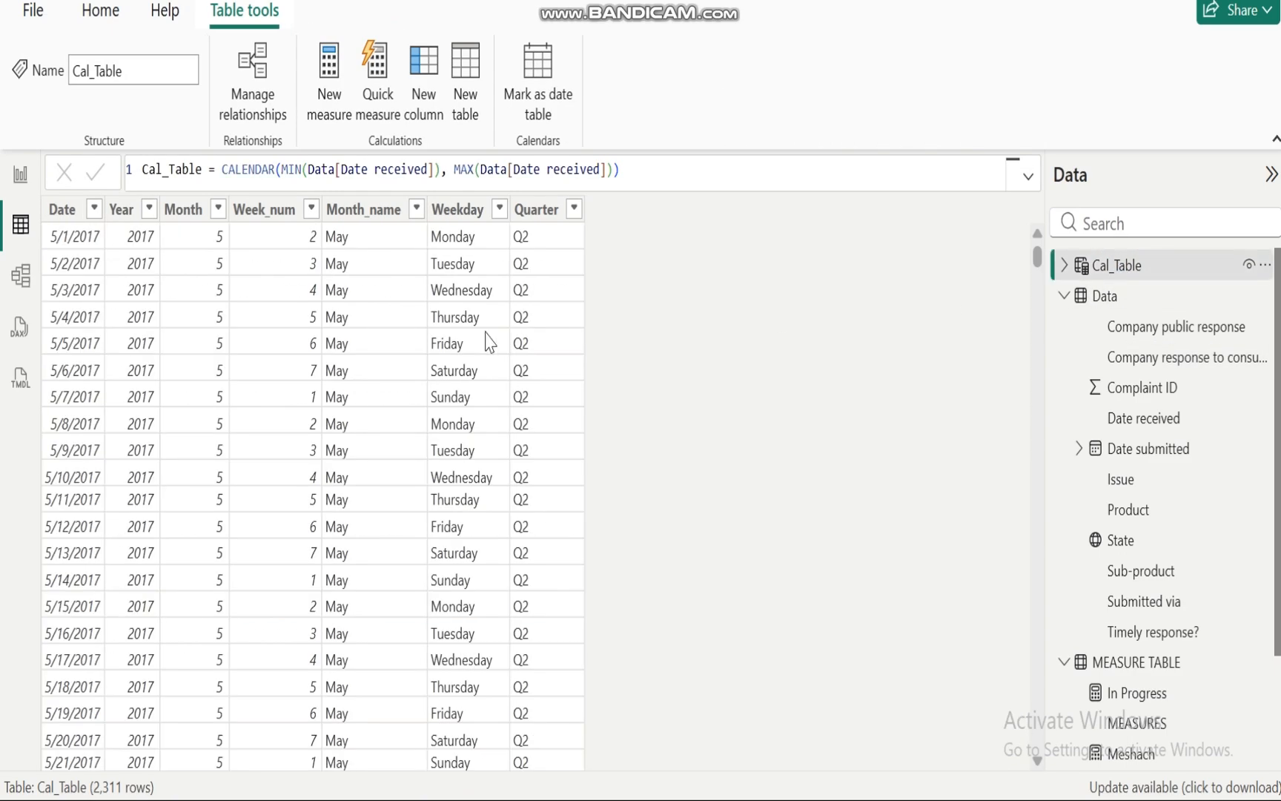
Step: Inspect each Cal_Table column's DAX formula, then return to the report view
{"action": "left_click", "coordinate": [62, 215]}
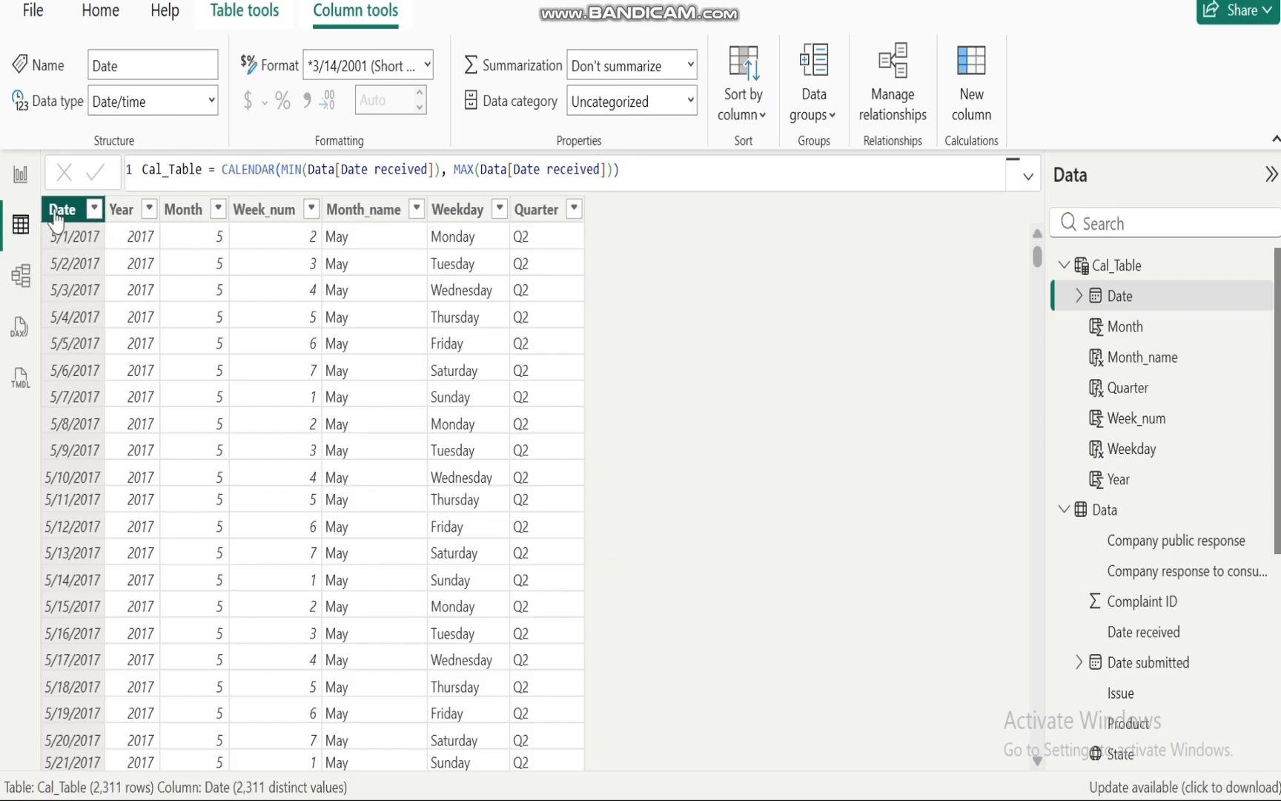
{"action": "left_click", "coordinate": [119, 215]}
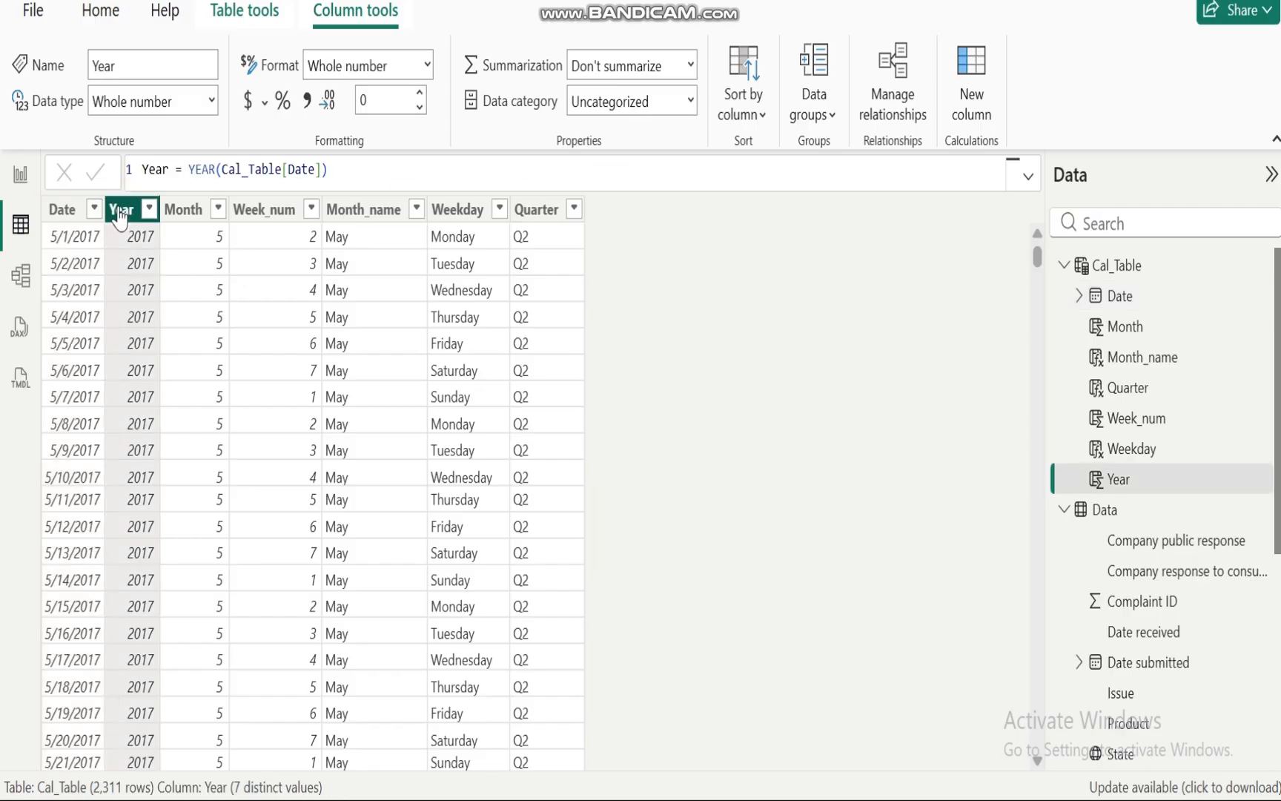
{"action": "left_click", "coordinate": [182, 210]}
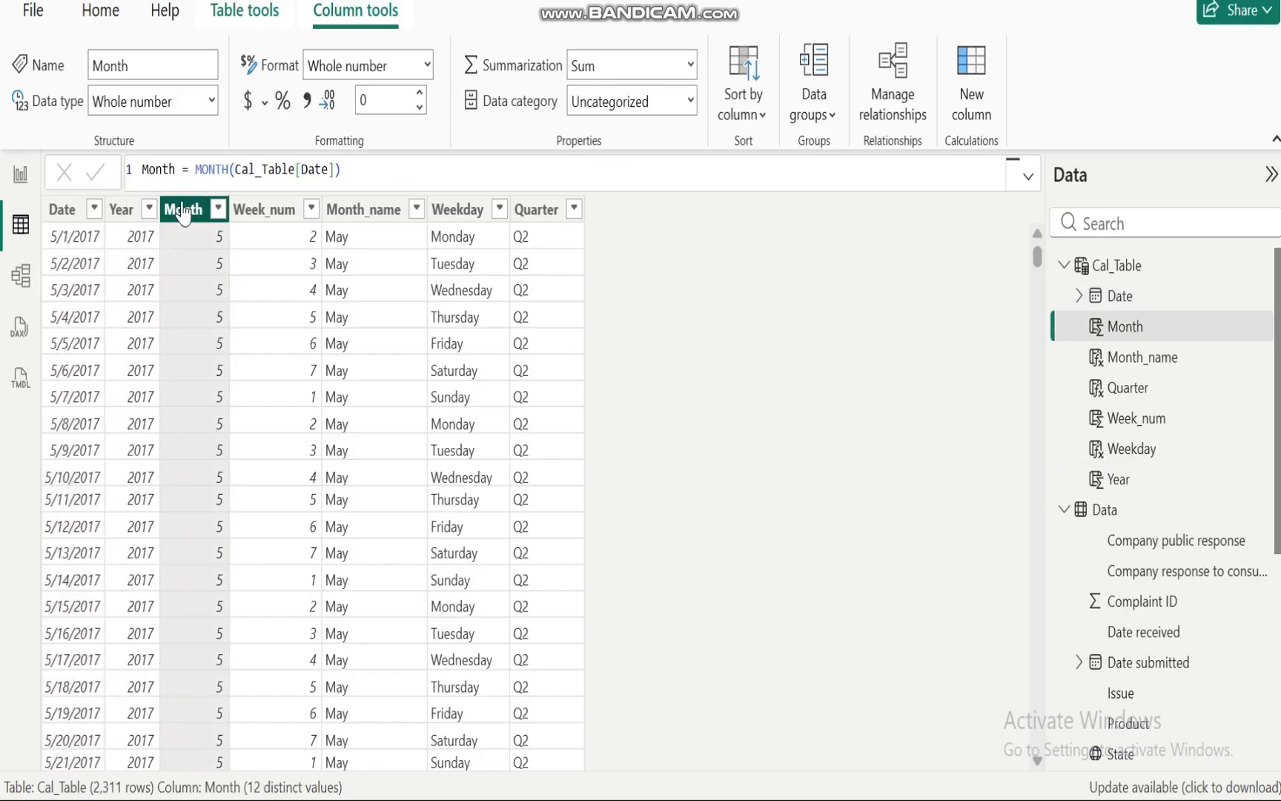
{"action": "left_click", "coordinate": [264, 210]}
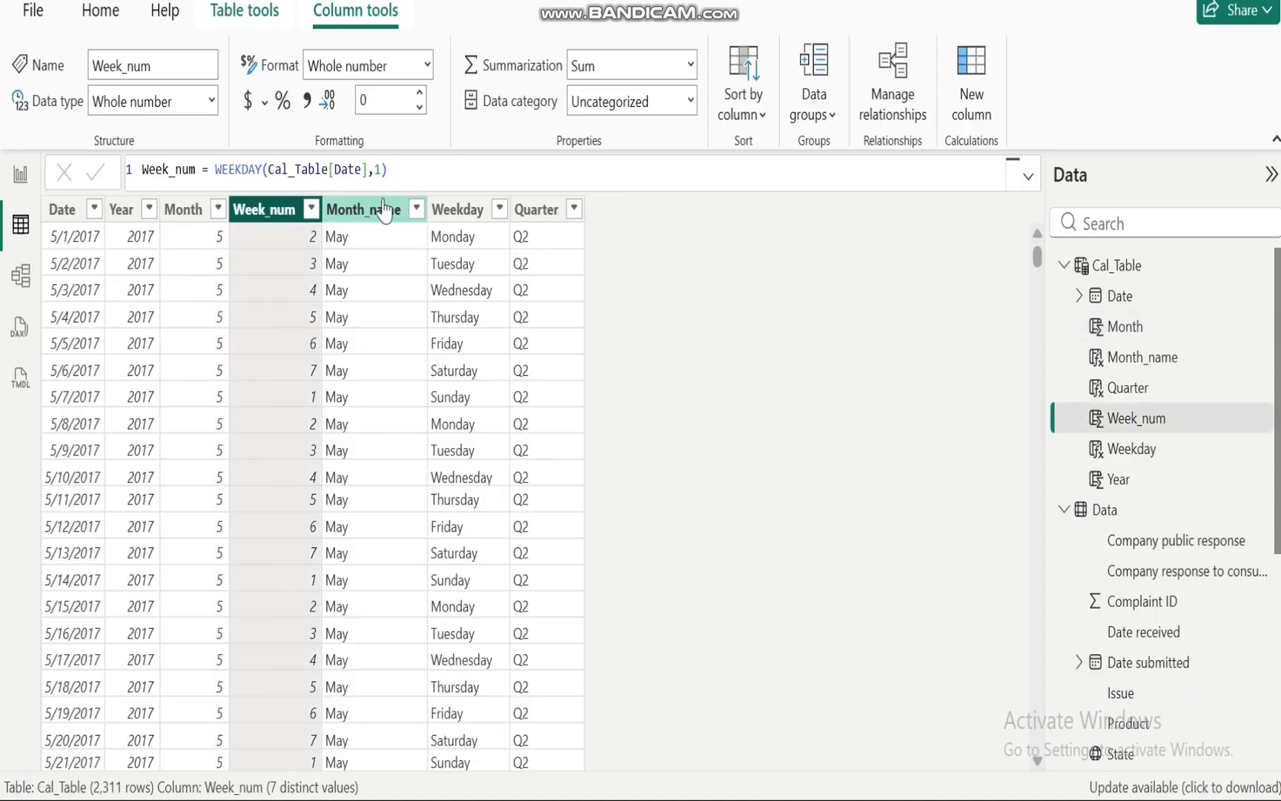
{"action": "left_click", "coordinate": [379, 214]}
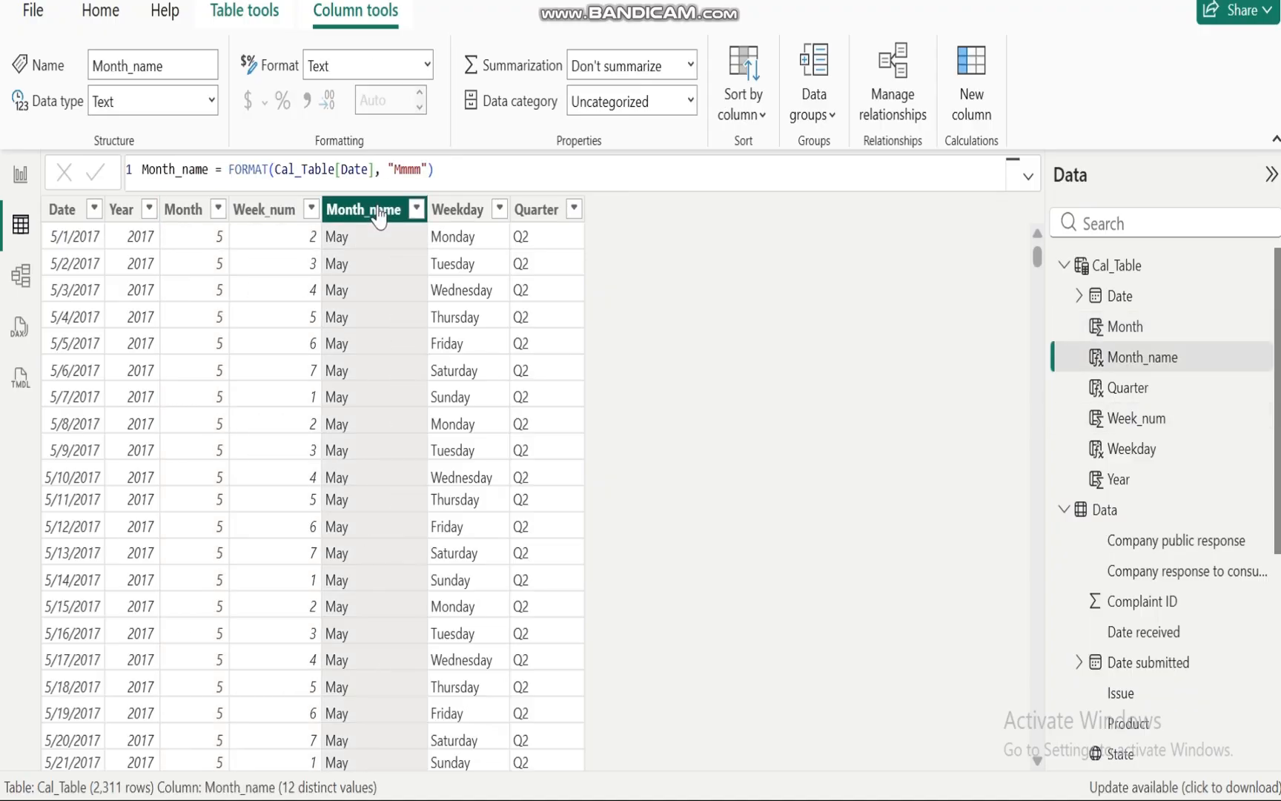
{"action": "left_click", "coordinate": [454, 210]}
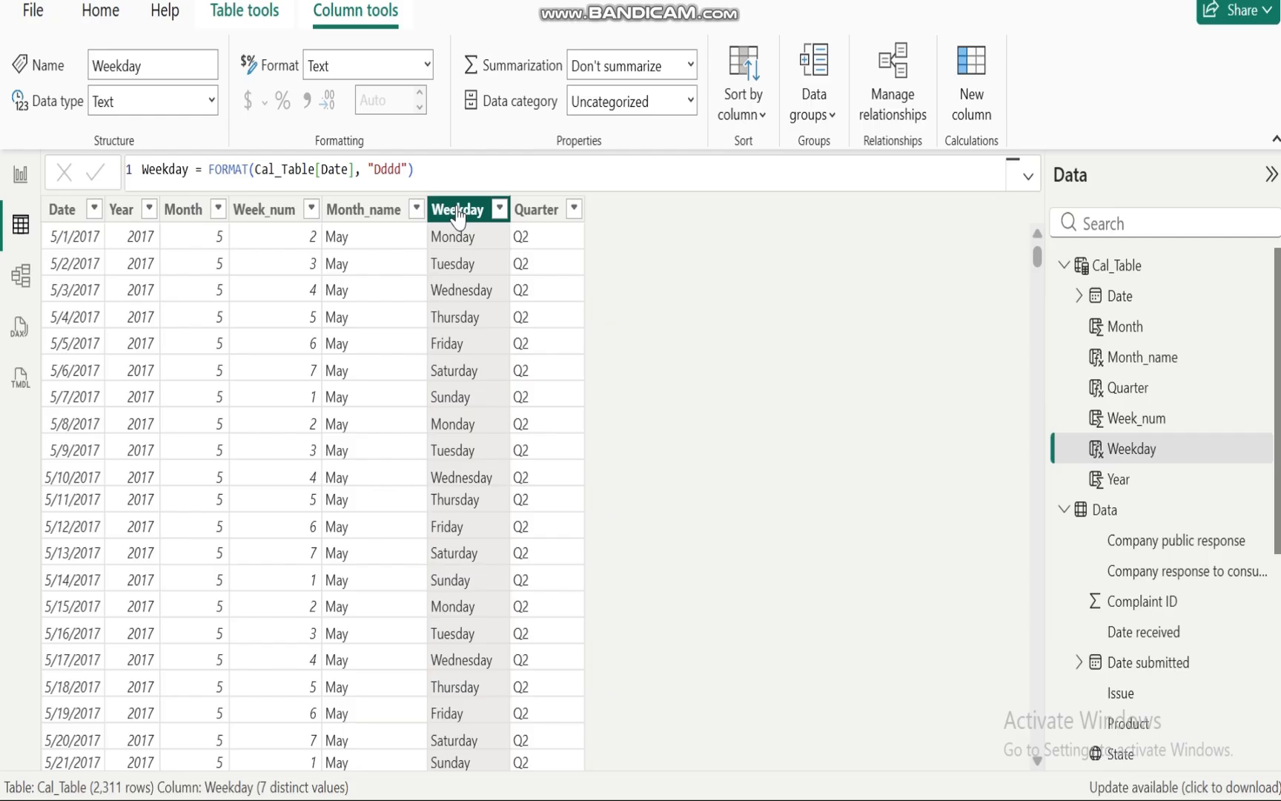
{"action": "left_click", "coordinate": [531, 219]}
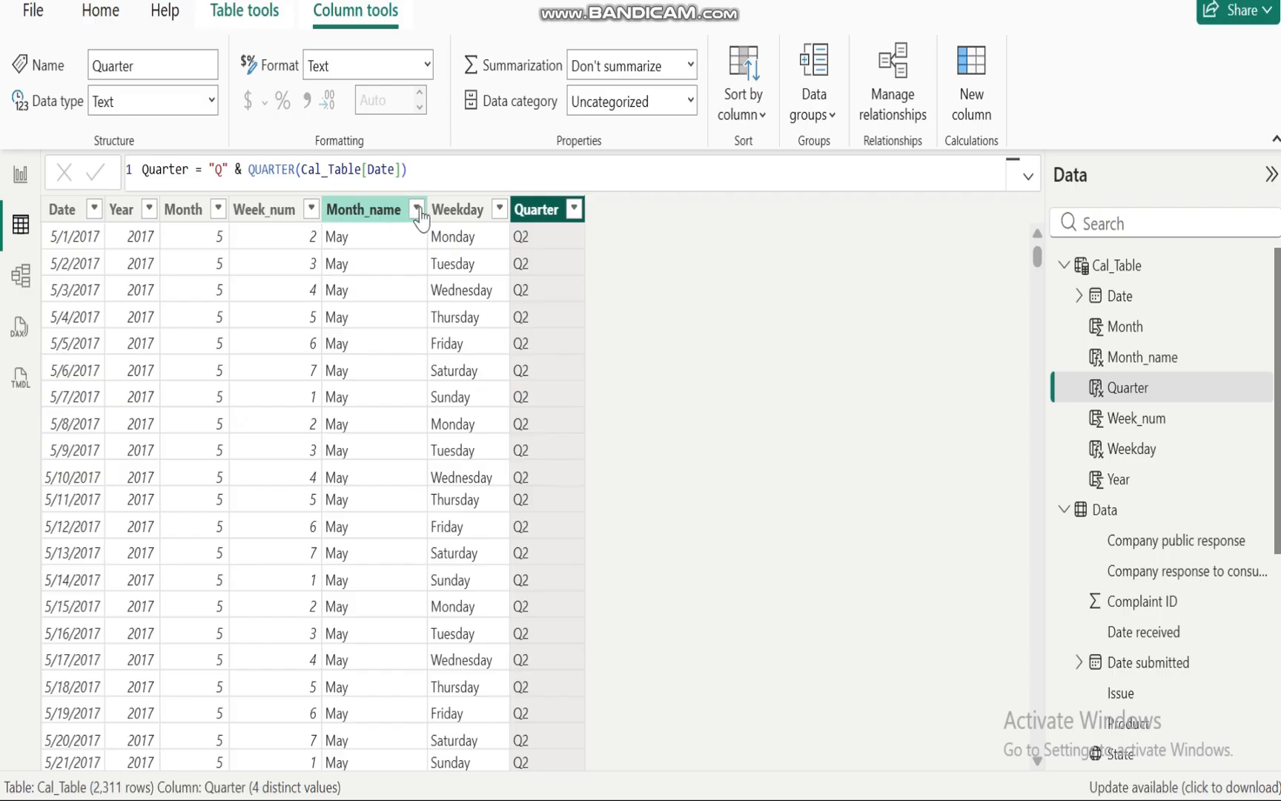
{"action": "left_click", "coordinate": [469, 213]}
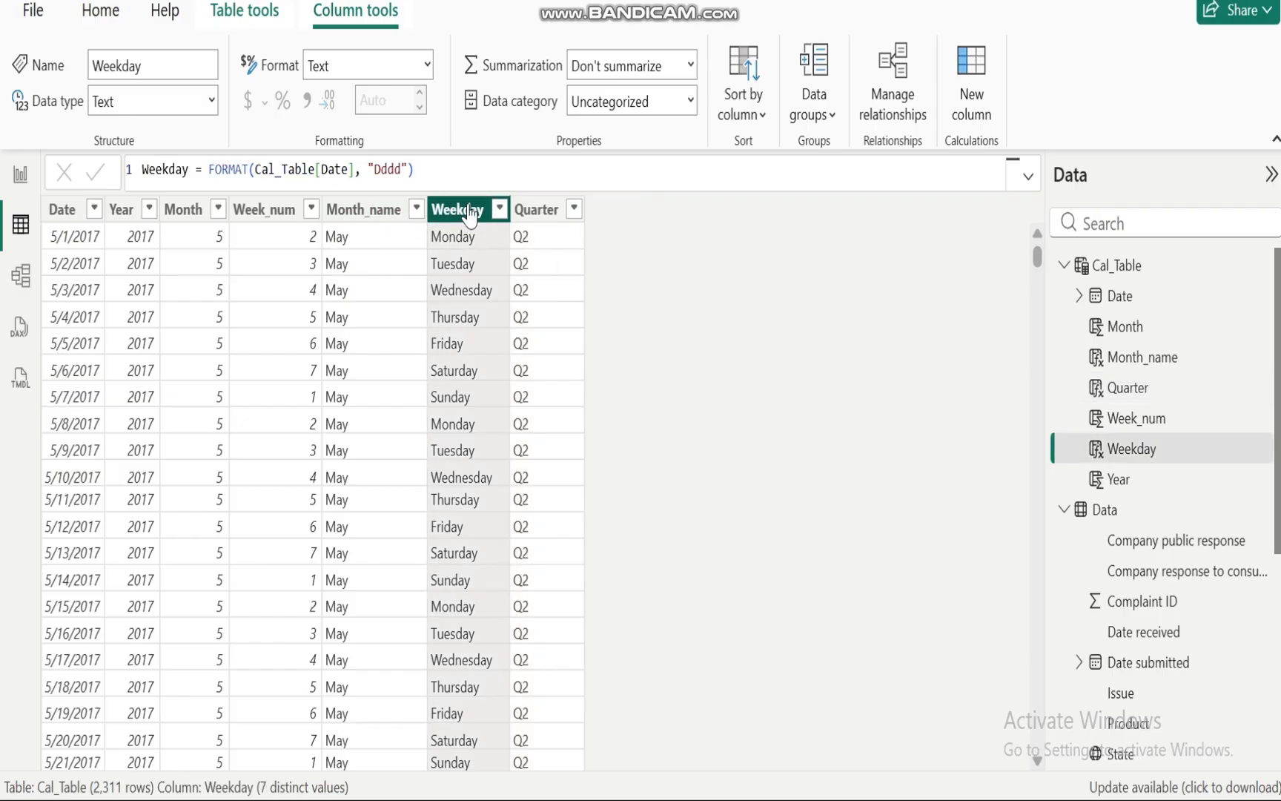
{"action": "left_click", "coordinate": [361, 221]}
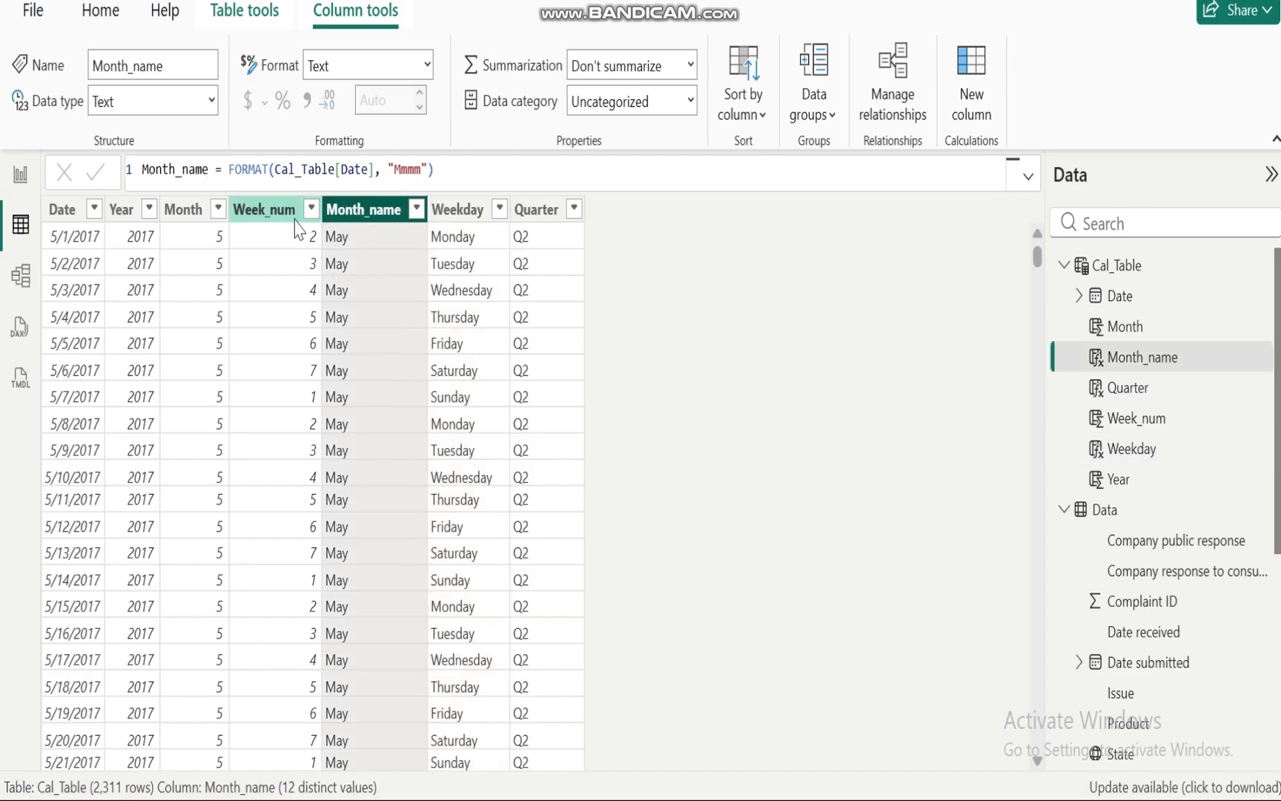
{"action": "left_click", "coordinate": [263, 222]}
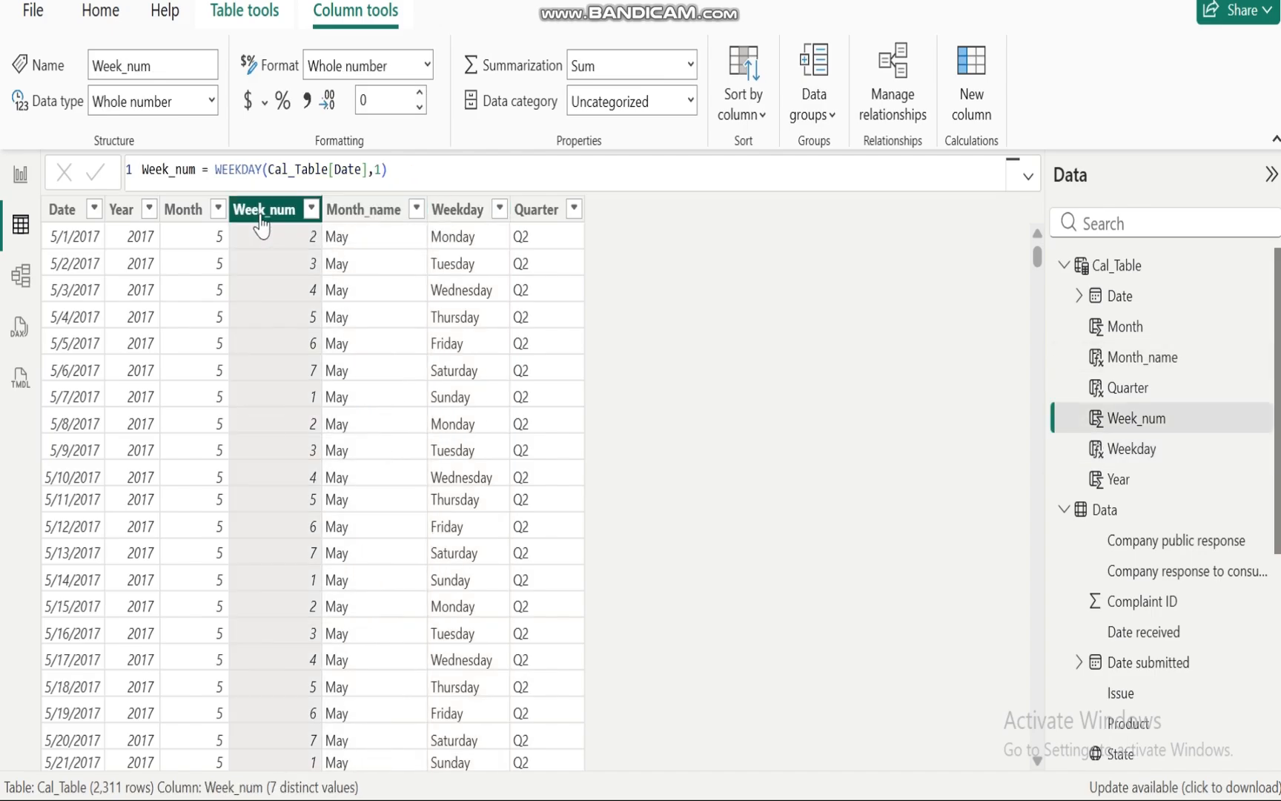
{"action": "left_click", "coordinate": [185, 217]}
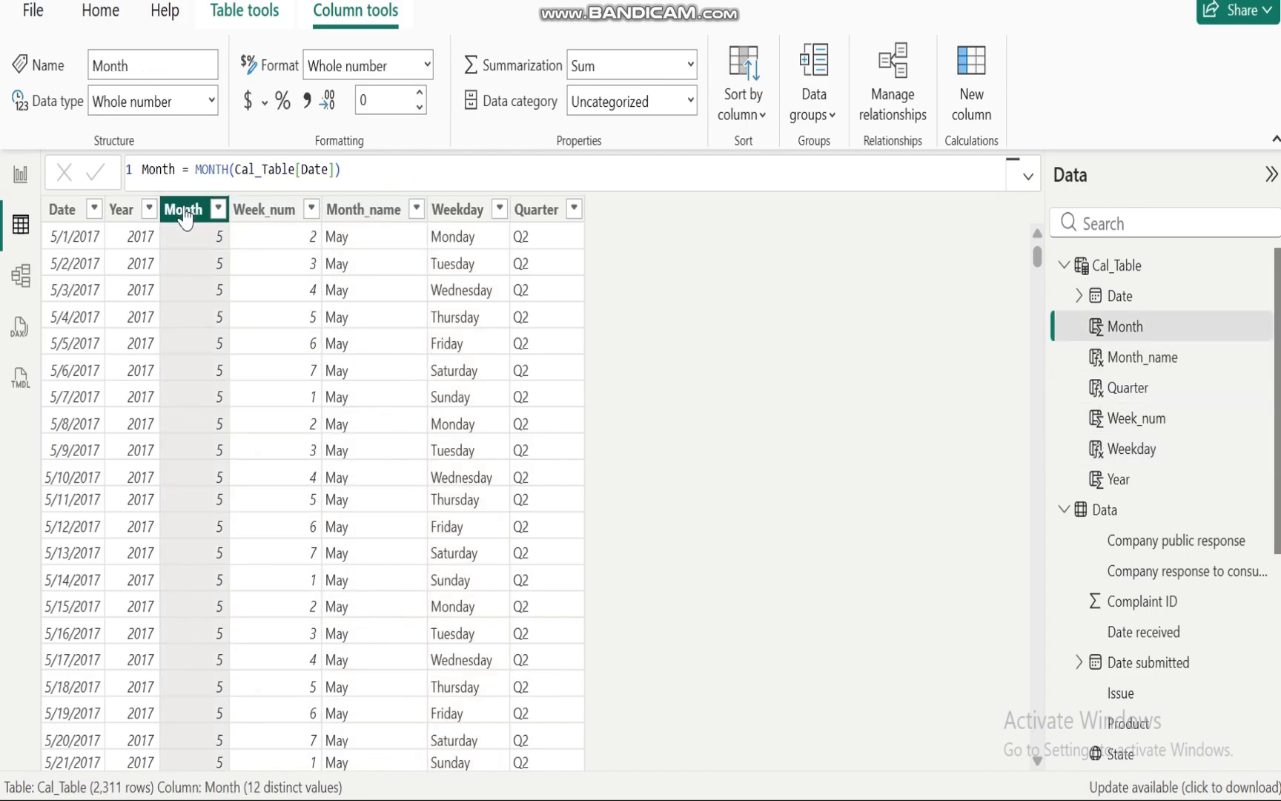
{"action": "left_click", "coordinate": [115, 215]}
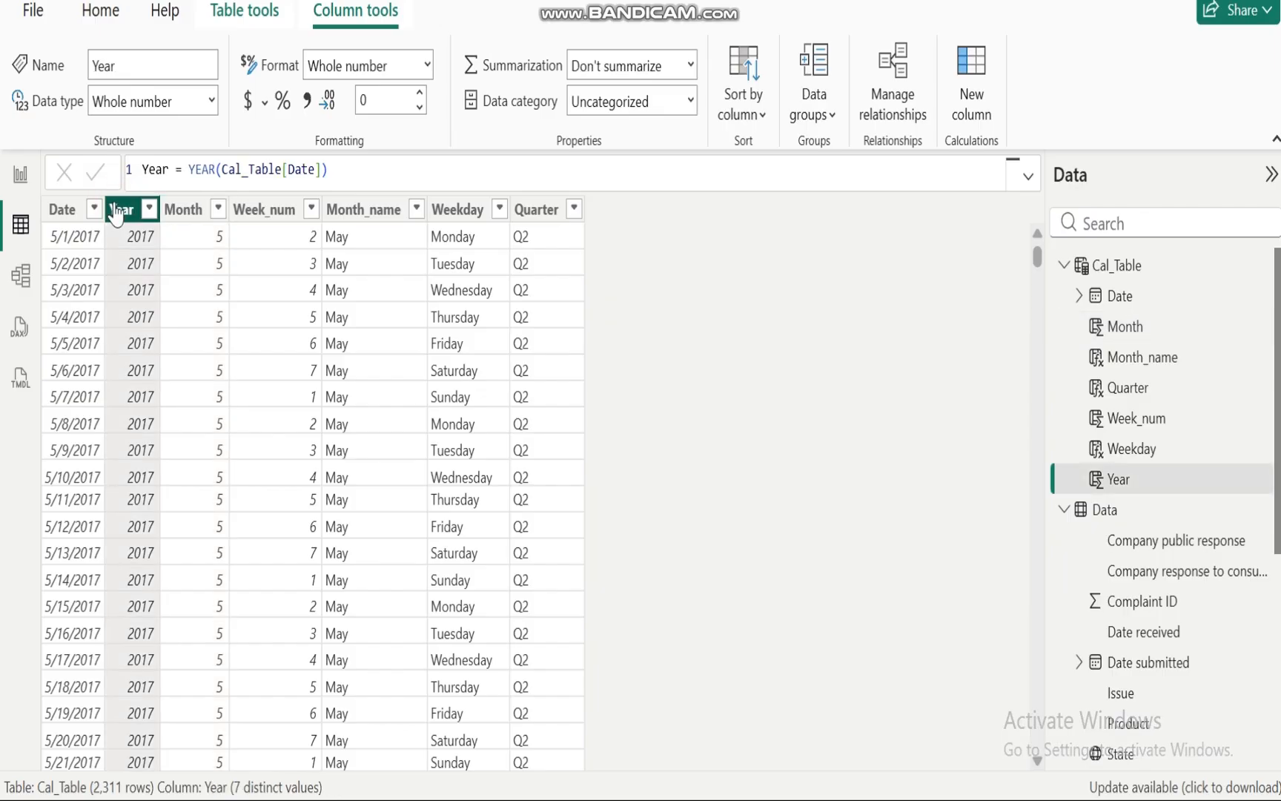
{"action": "left_click", "coordinate": [62, 213]}
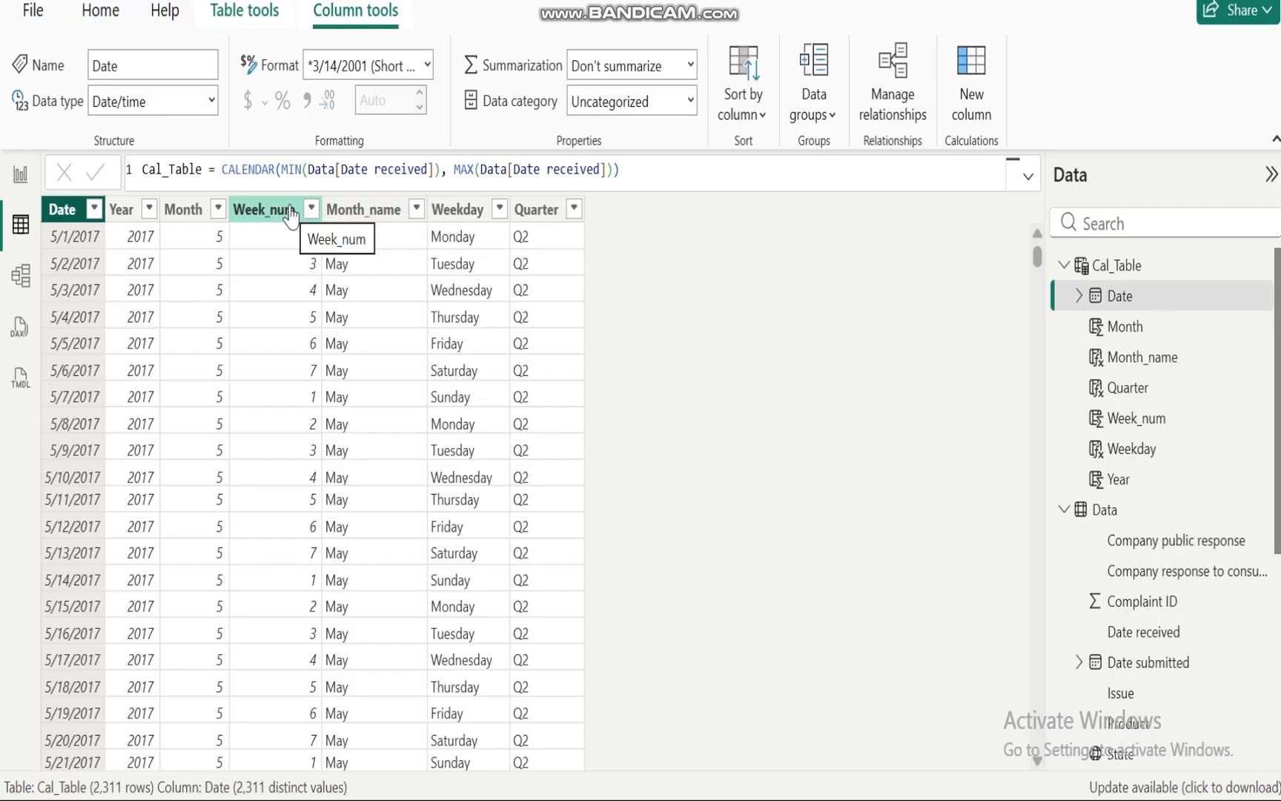
{"action": "left_click", "coordinate": [16, 182]}
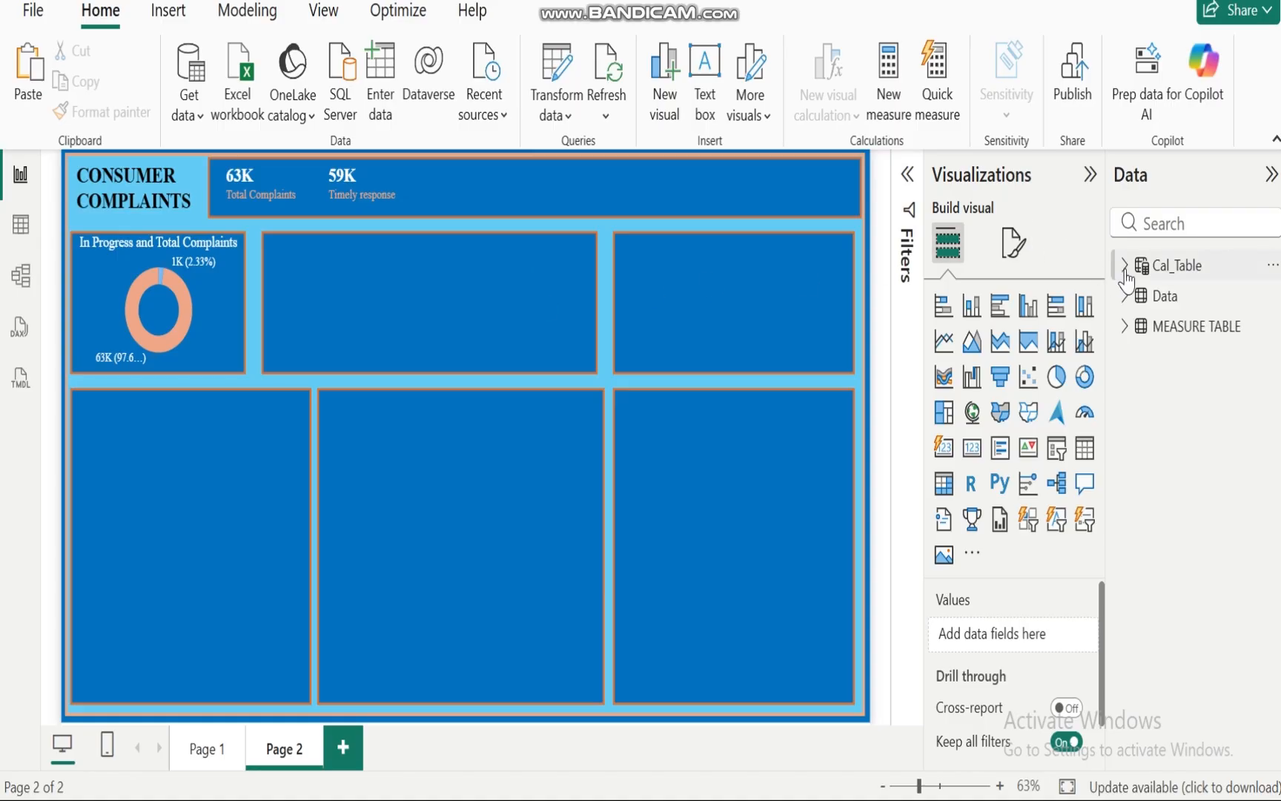
Step: Create a column chart of Total Complaints with Month_name from Cal_Table on the X-axis
{"action": "left_click", "coordinate": [1126, 327]}
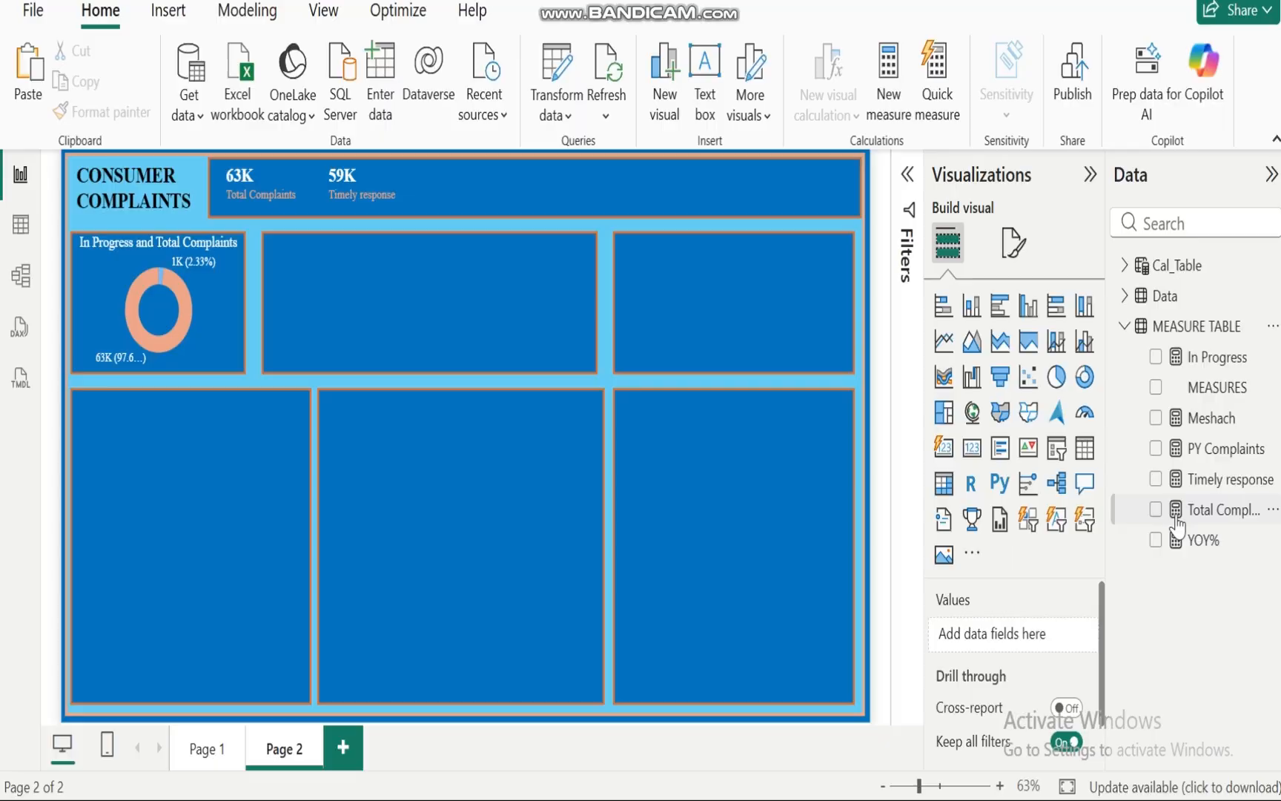
{"action": "left_click", "coordinate": [1155, 509]}
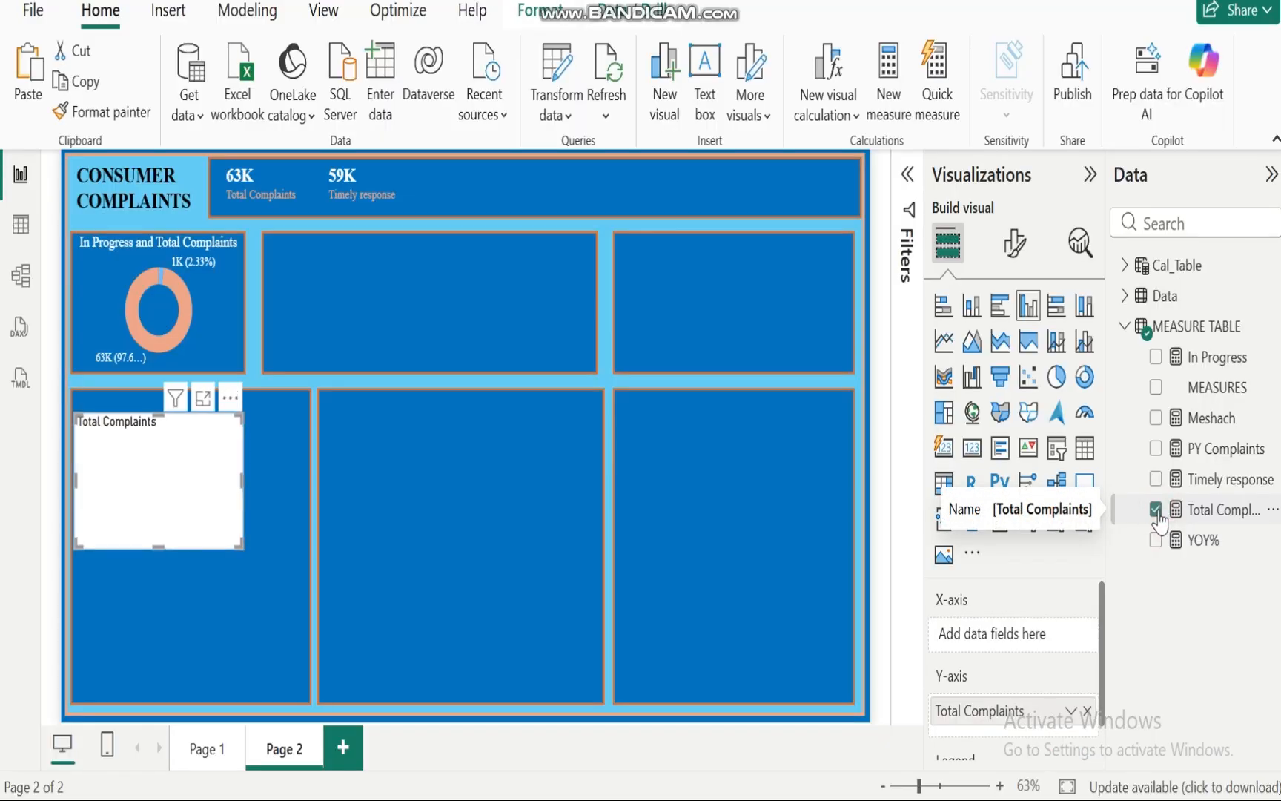
{"action": "left_click", "coordinate": [1125, 327]}
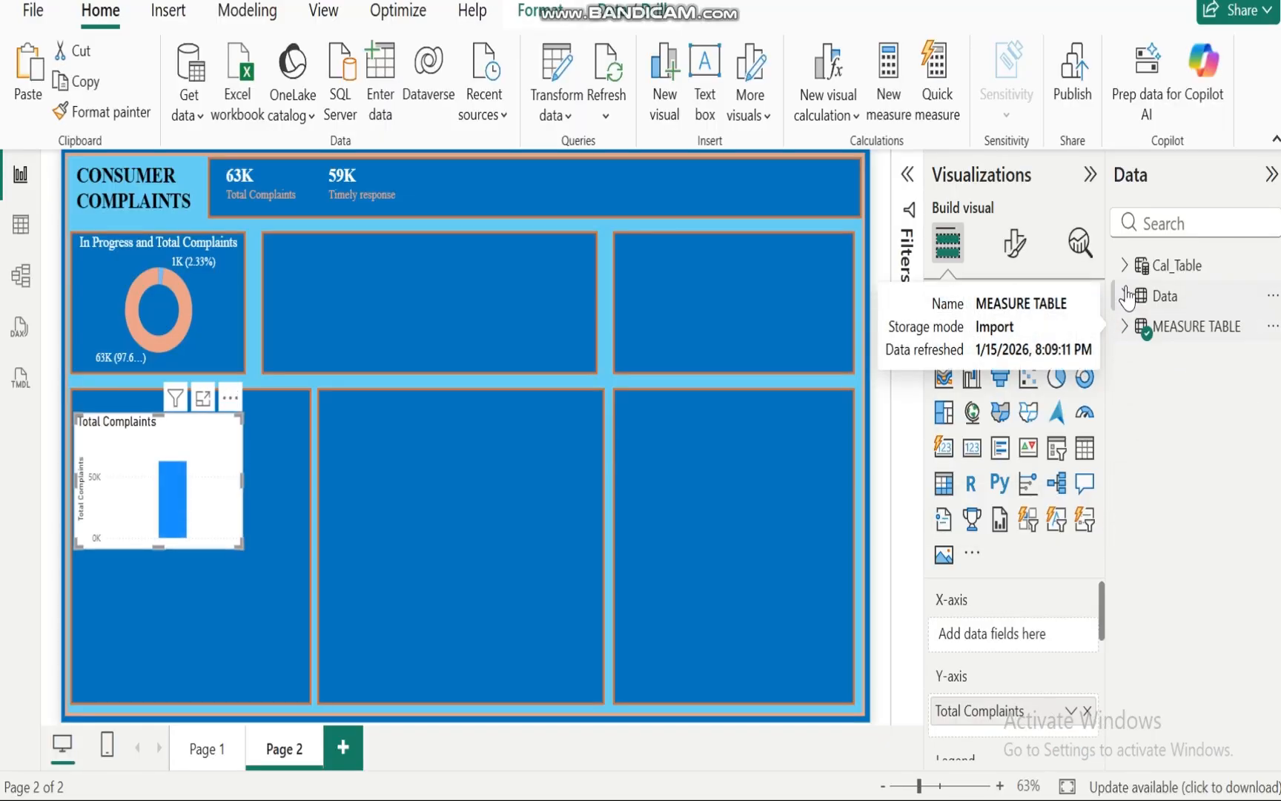
{"action": "left_click", "coordinate": [1124, 264]}
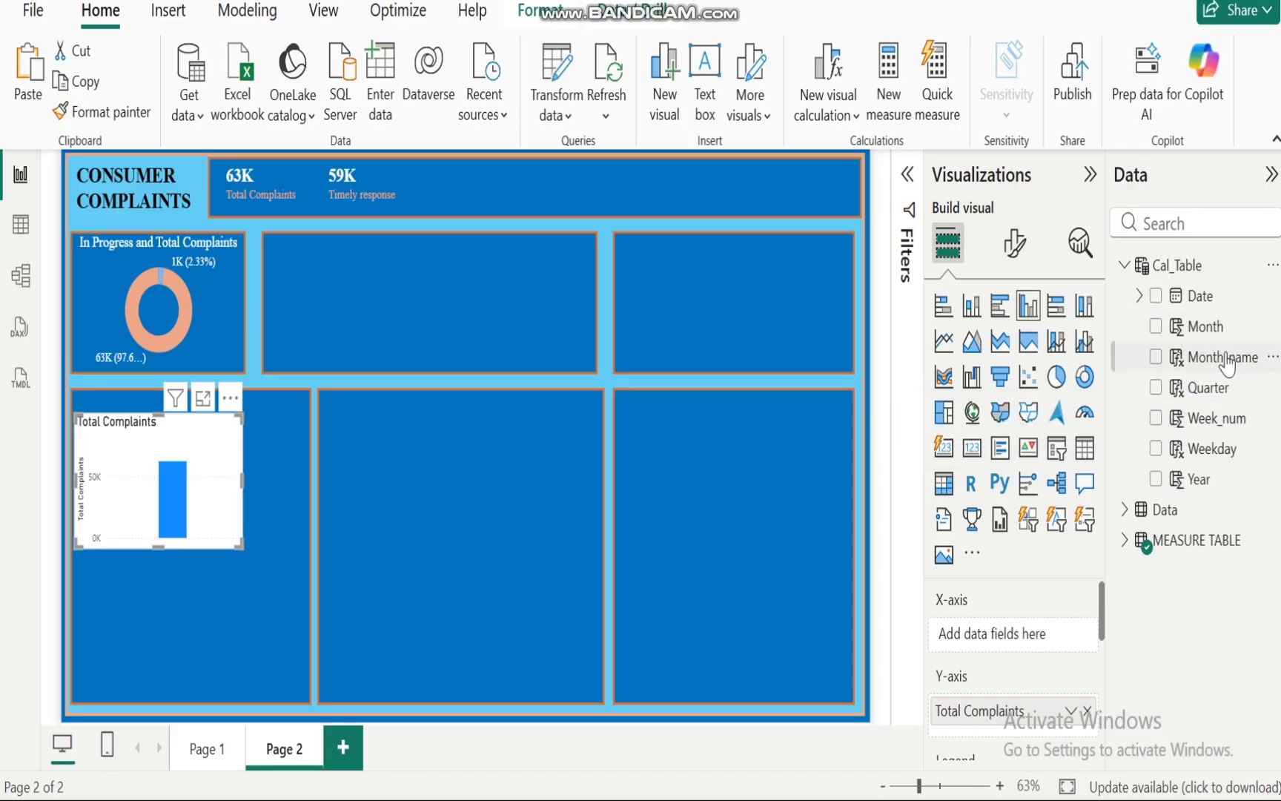
{"action": "left_click_drag", "start_coordinate": [1225, 363], "coordinate": [1008, 635]}
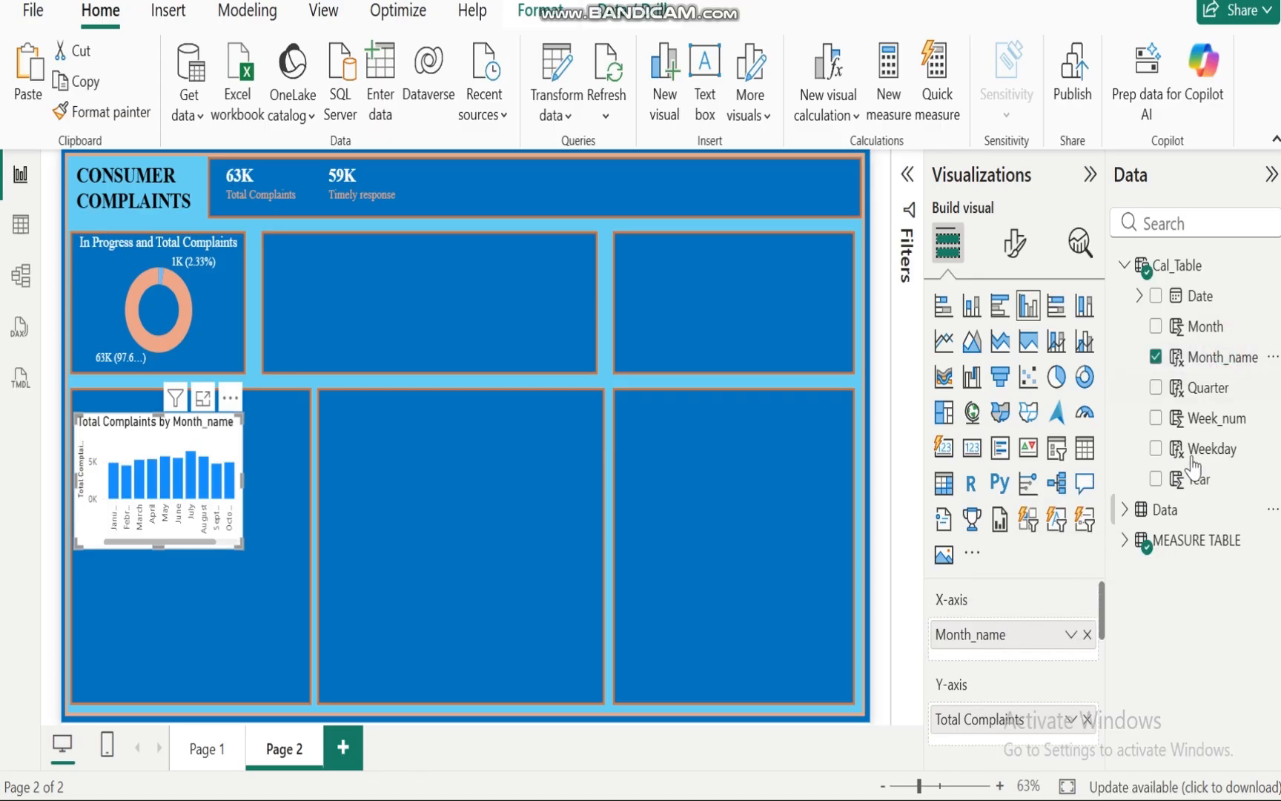
Step: Add Quarter to the chart's X-axis, enlarge the chart and test drilling down into July
{"action": "left_click_drag", "start_coordinate": [1216, 395], "coordinate": [1006, 659]}
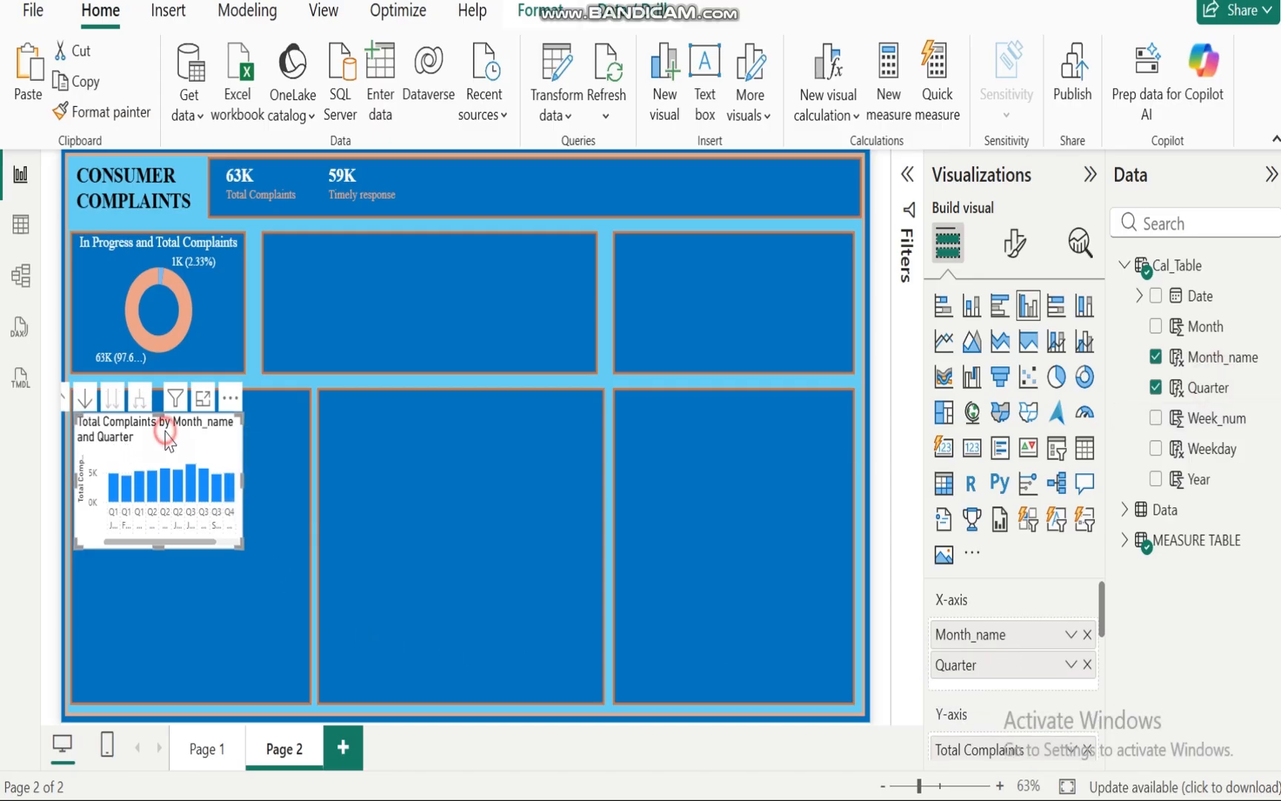
{"action": "left_click_drag", "start_coordinate": [170, 442], "coordinate": [280, 451]}
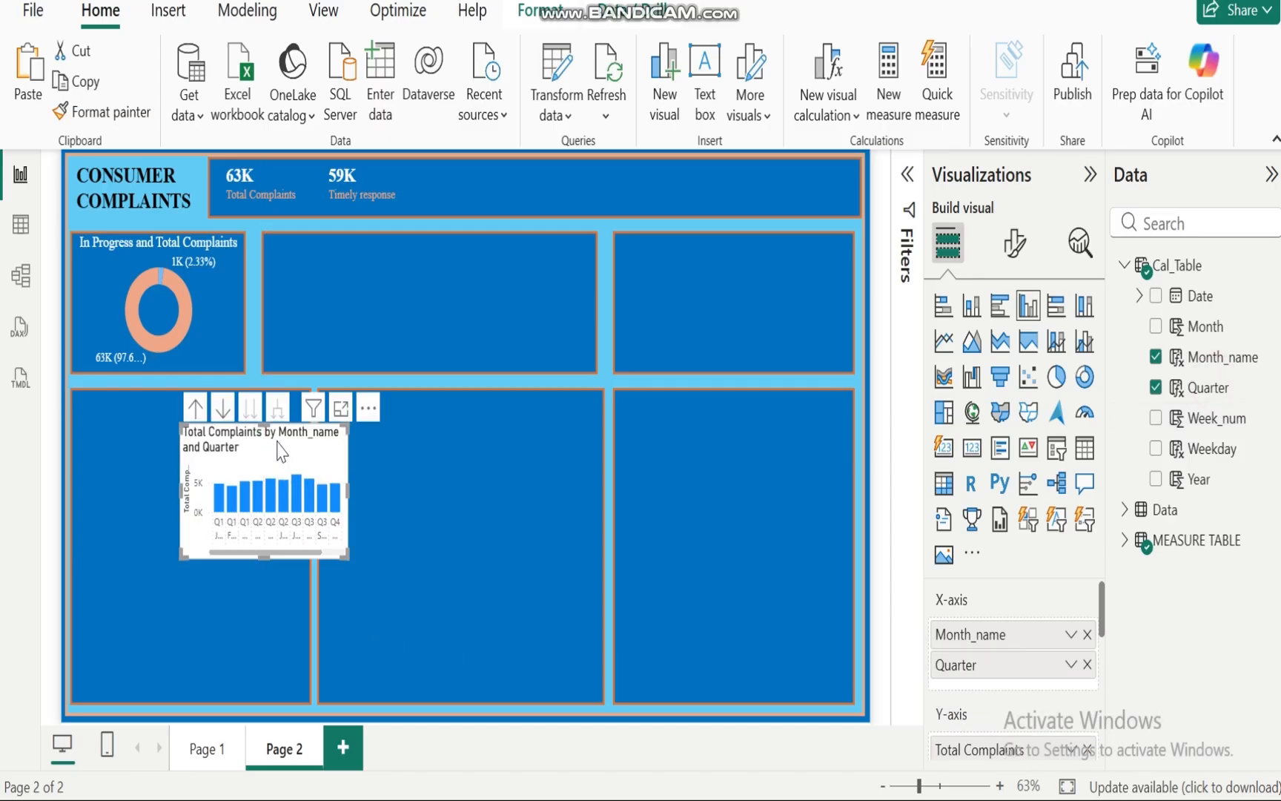
{"action": "left_click", "coordinate": [223, 415]}
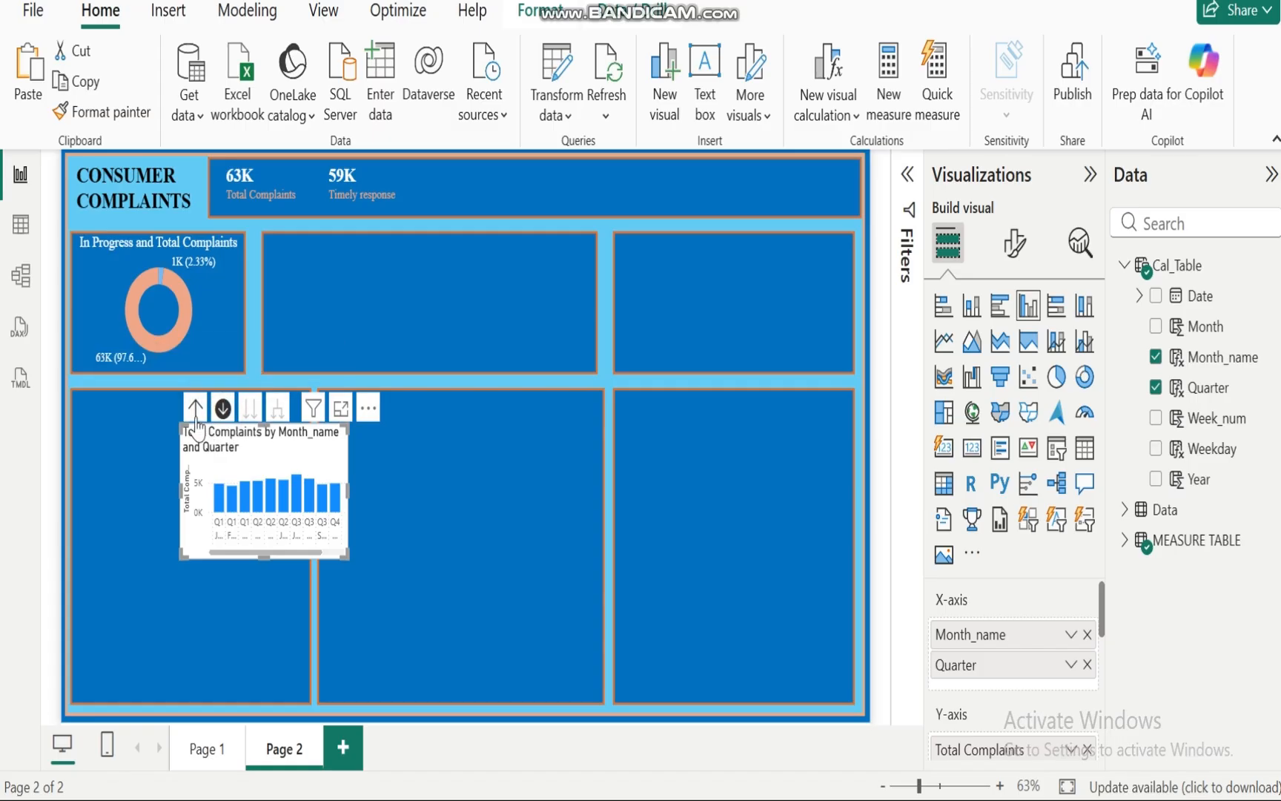
{"action": "left_click", "coordinate": [195, 414]}
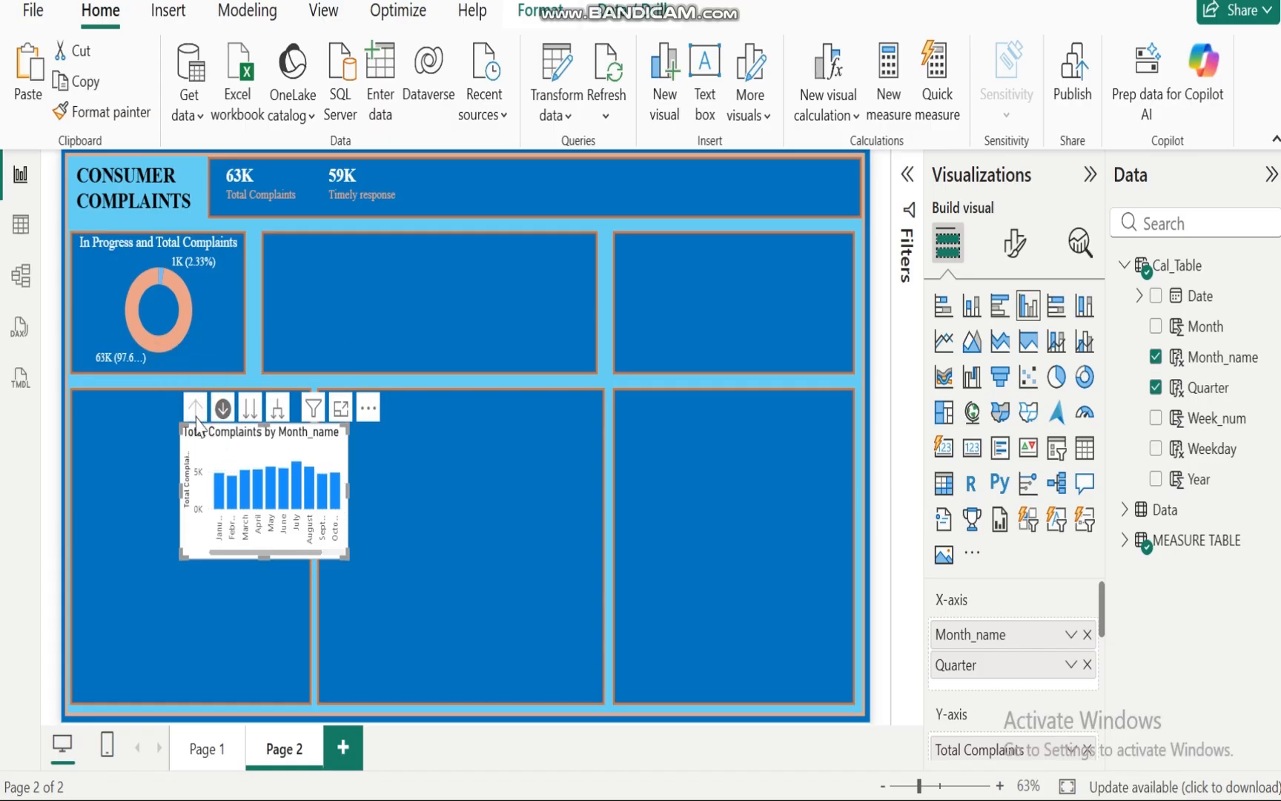
{"action": "left_click_drag", "start_coordinate": [345, 490], "coordinate": [485, 511]}
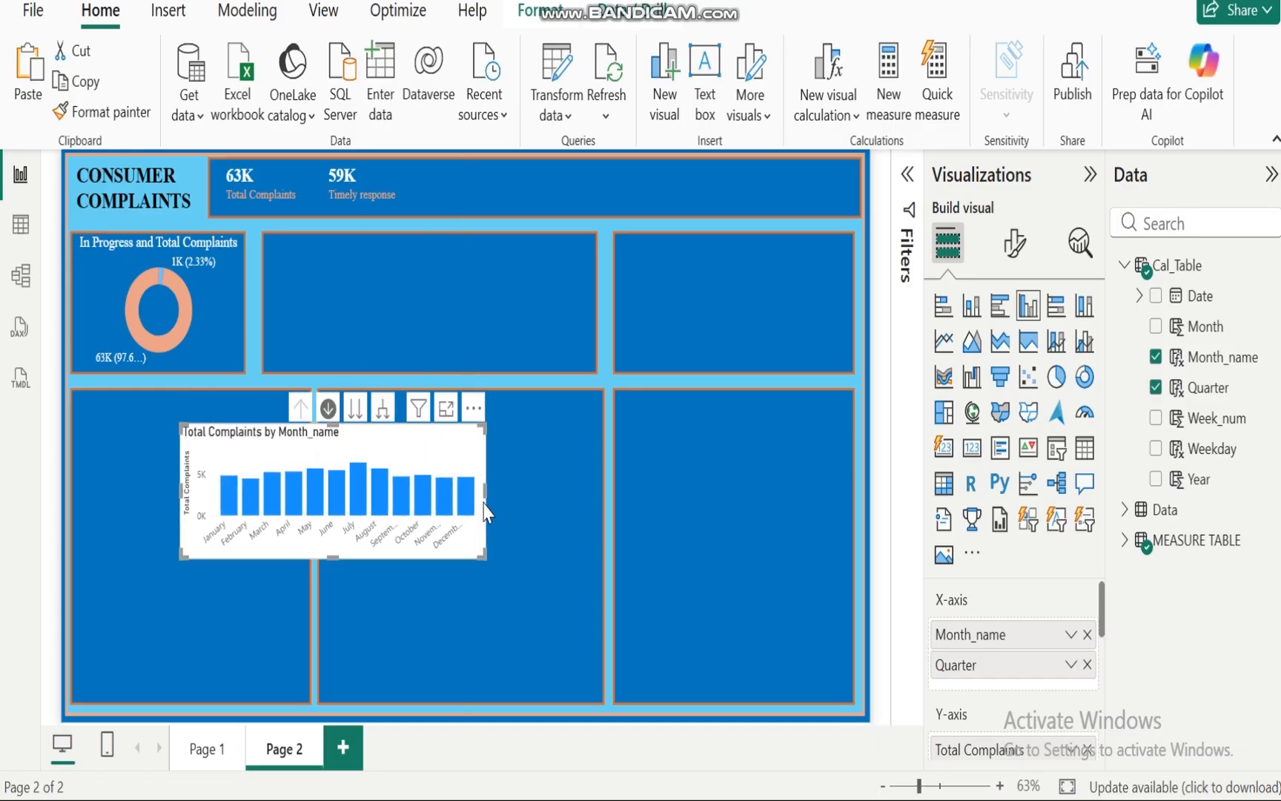
{"action": "left_click", "coordinate": [357, 487]}
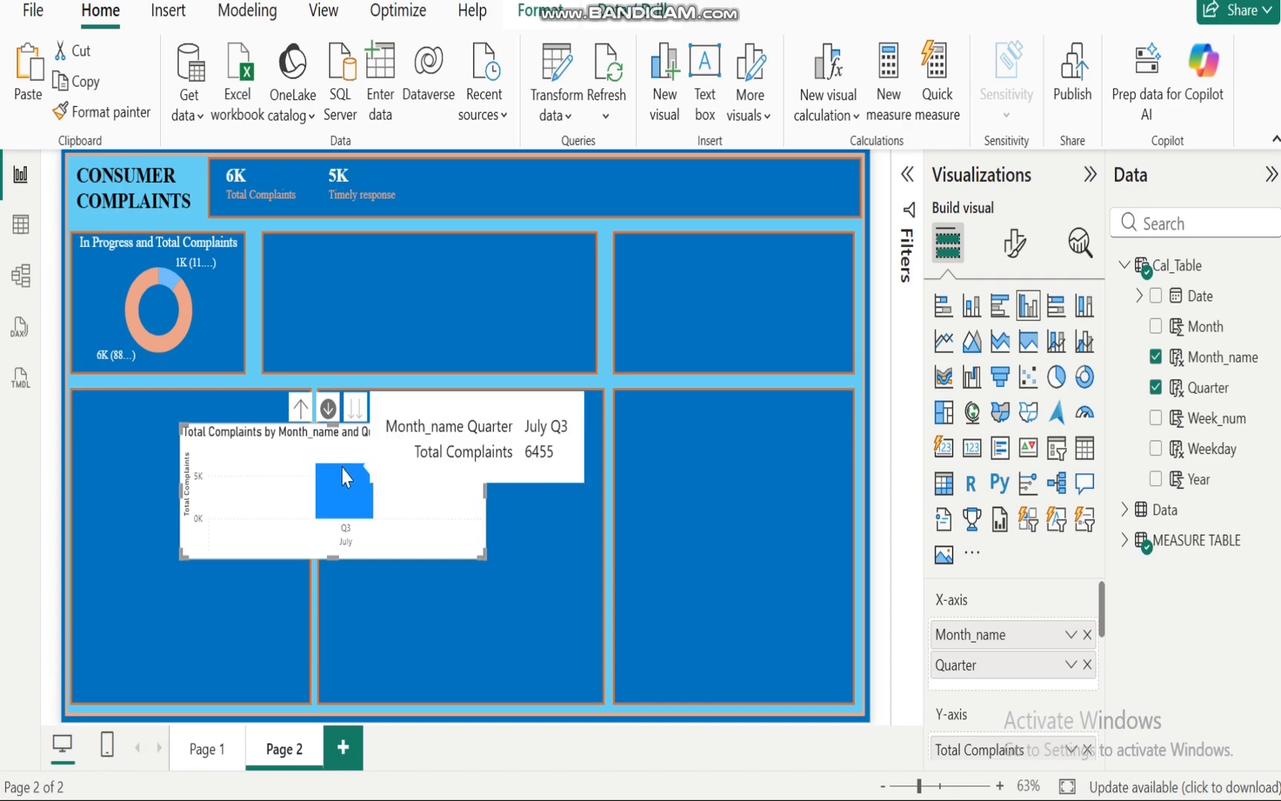
Step: Move Quarter above Month_name on the X-axis, drill from Q2 into its months, then remove Quarter
{"action": "left_click_drag", "start_coordinate": [974, 676], "coordinate": [969, 630]}
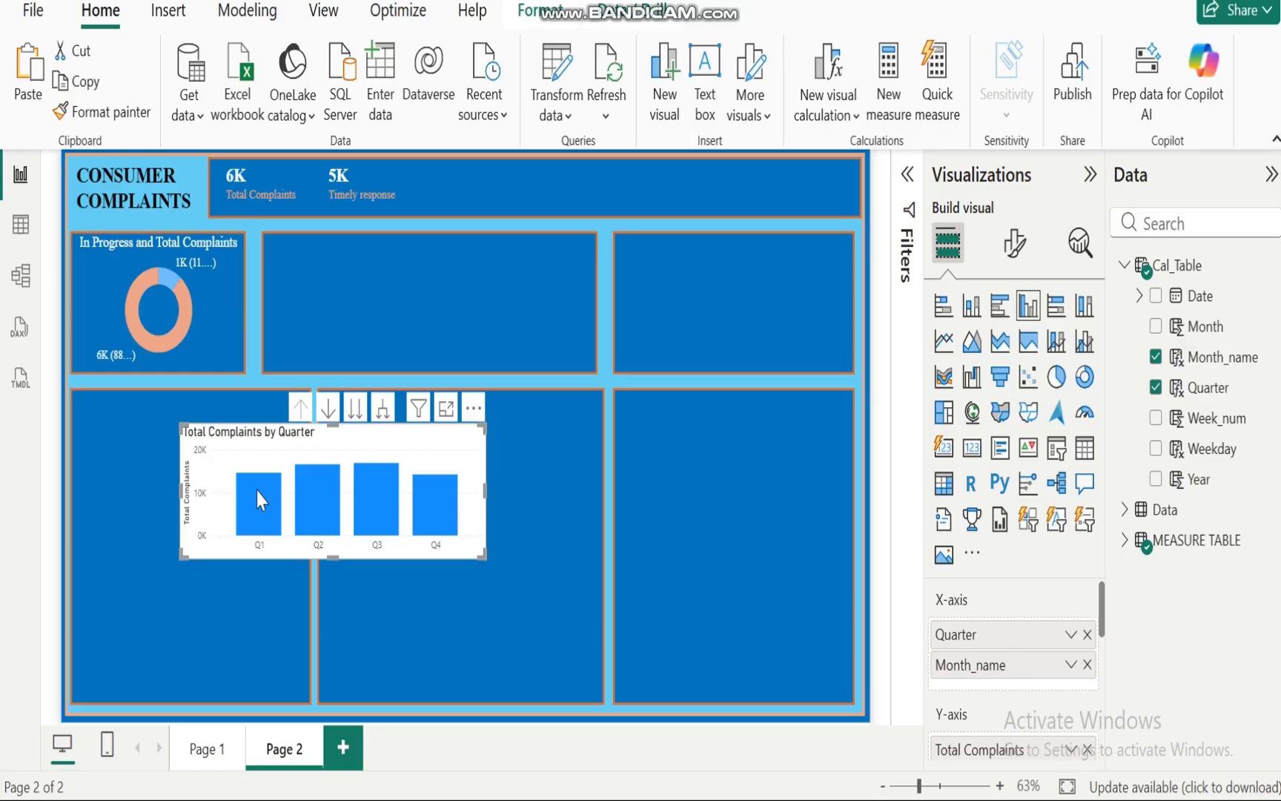
{"action": "left_click", "coordinate": [335, 509]}
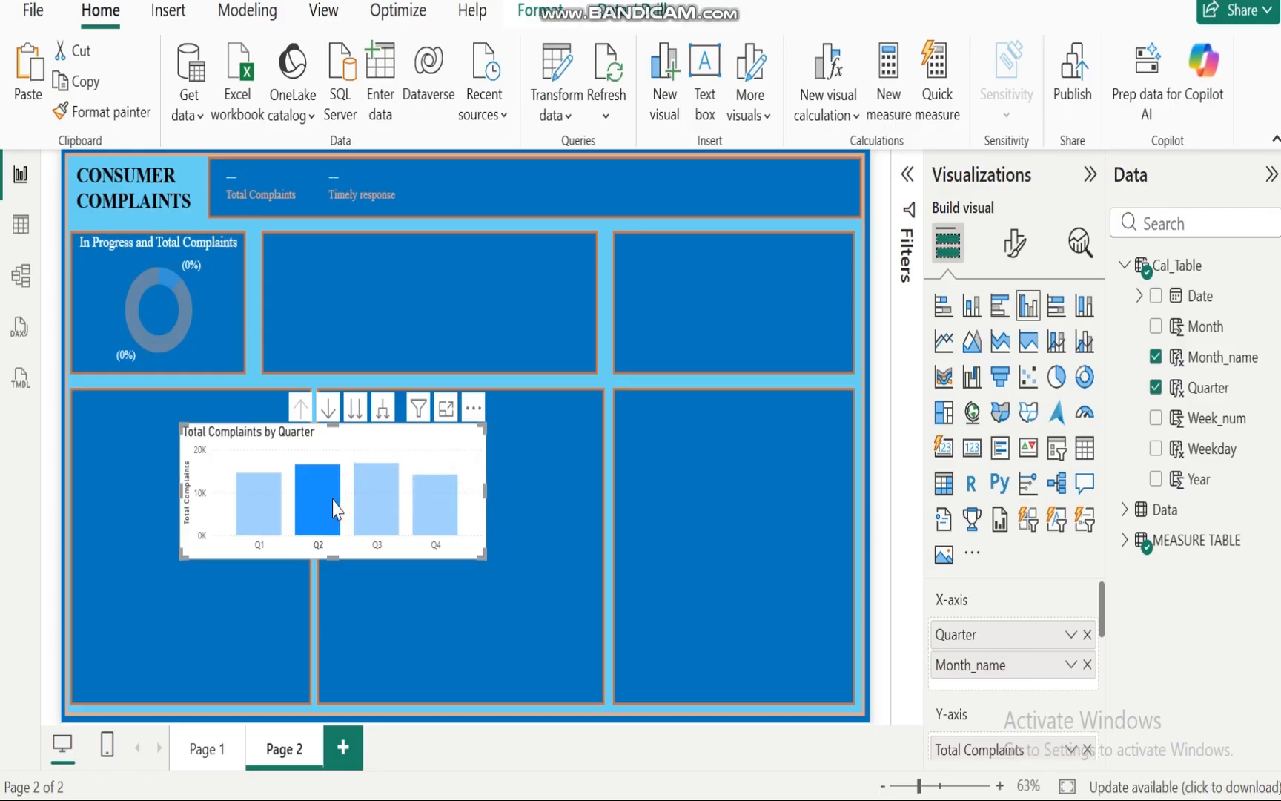
{"action": "left_click", "coordinate": [335, 508]}
{"action": "left_click", "coordinate": [329, 407]}
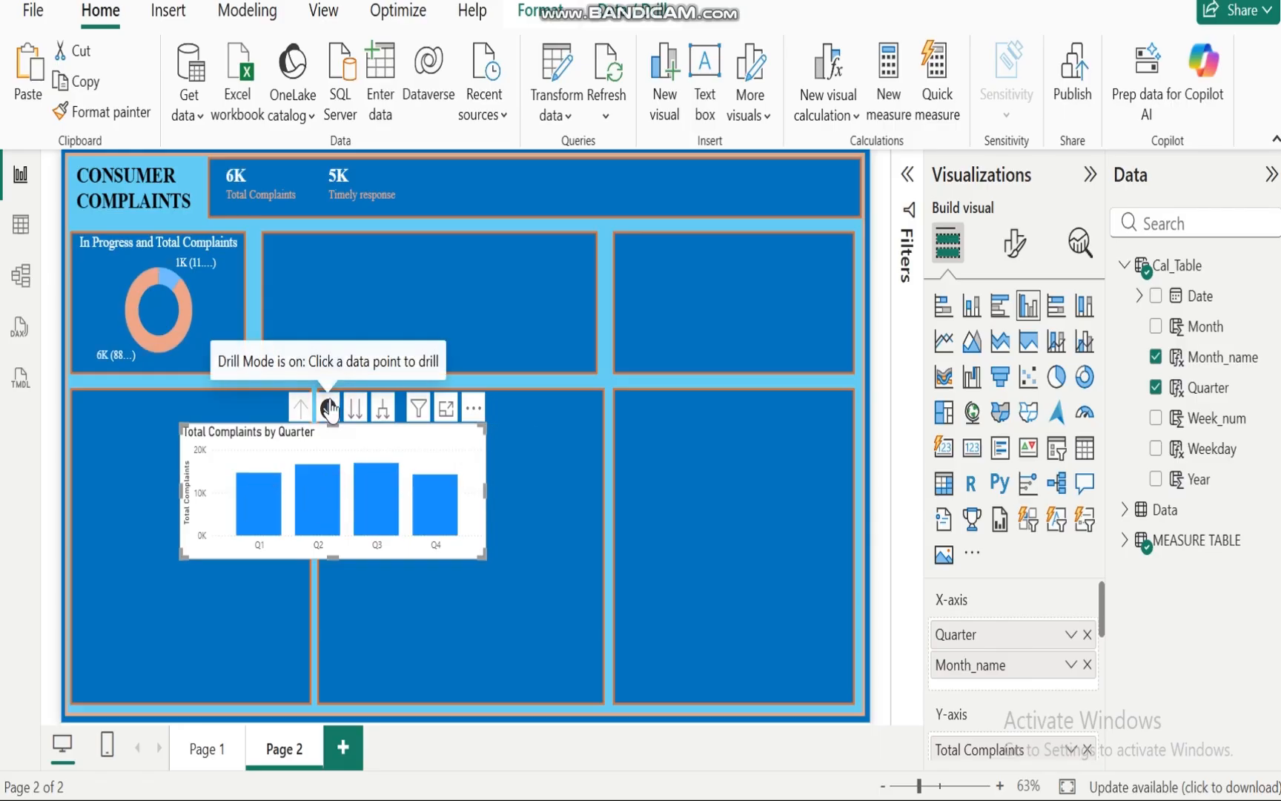
{"action": "left_click", "coordinate": [327, 504]}
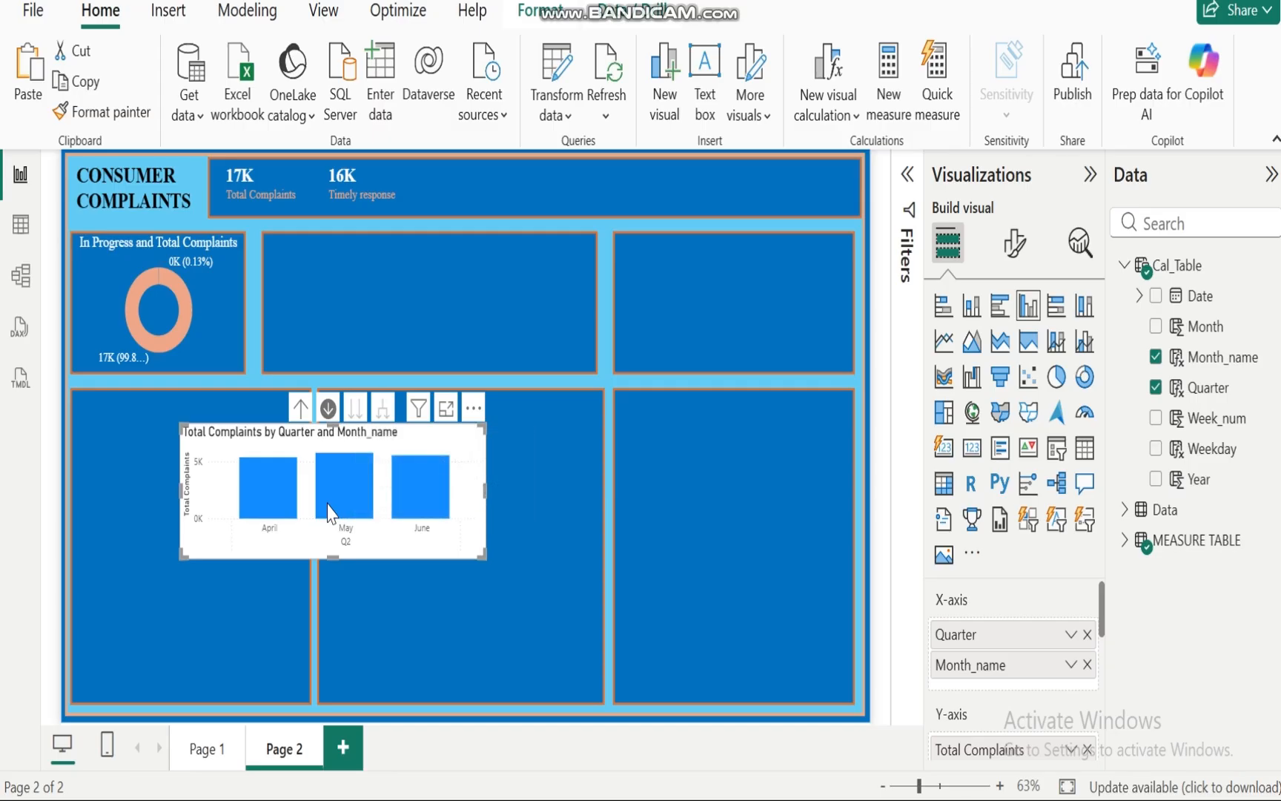
{"action": "left_click", "coordinate": [330, 407]}
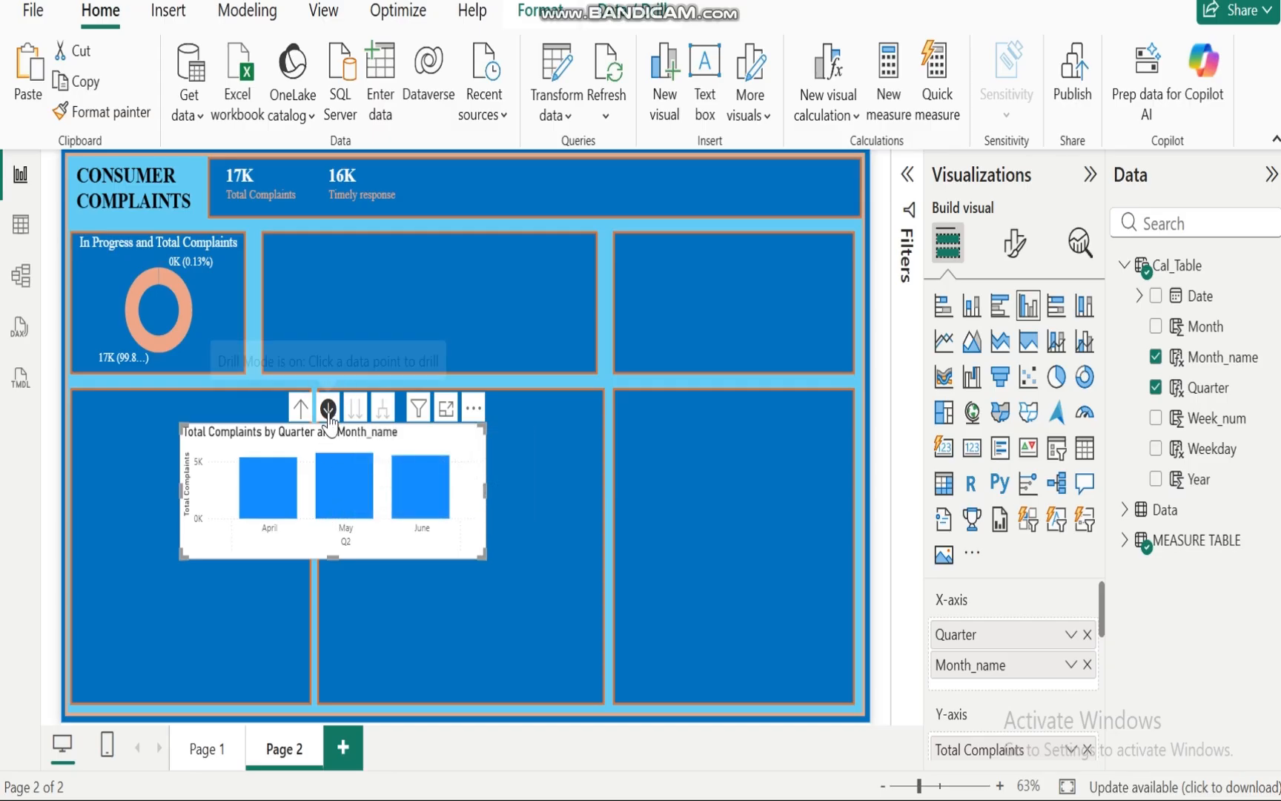
{"action": "left_click", "coordinate": [1086, 636]}
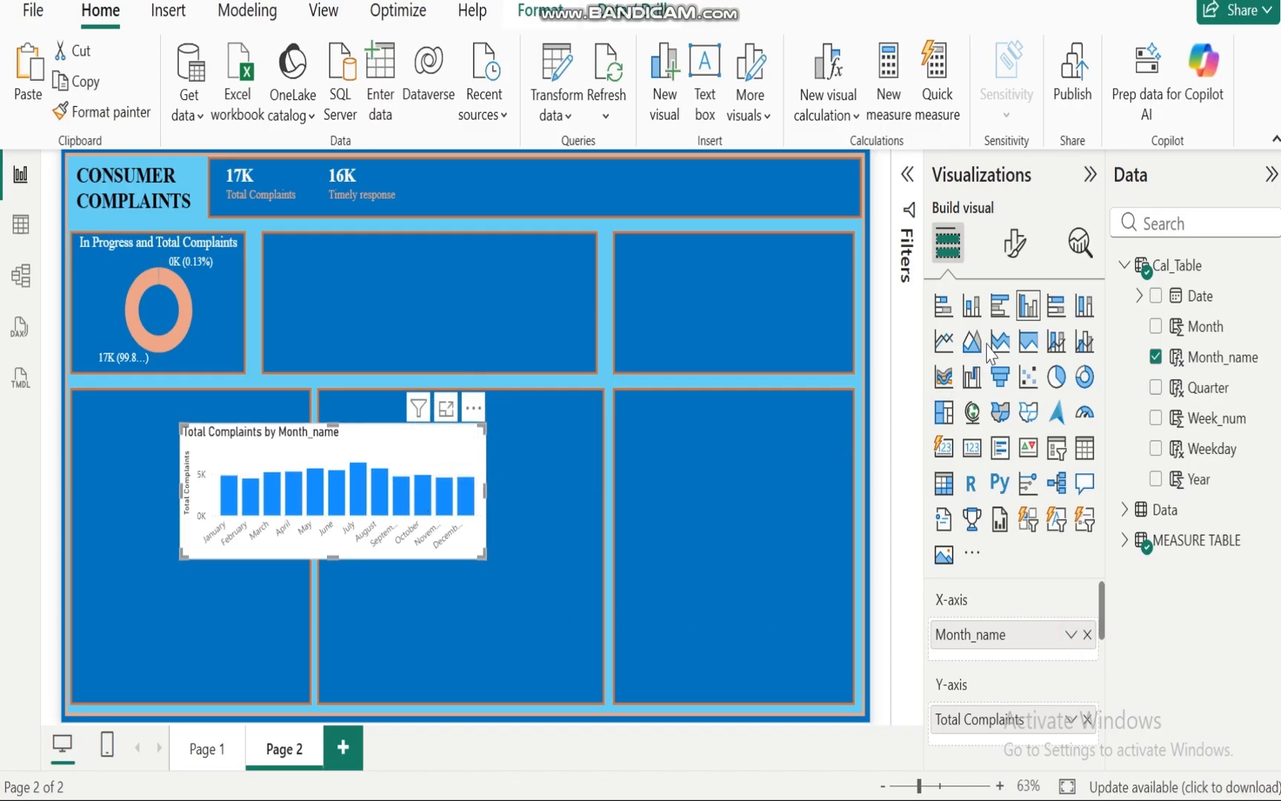
Step: Convert the chart to a line chart and fit it into the upper middle panel
{"action": "left_click", "coordinate": [944, 341]}
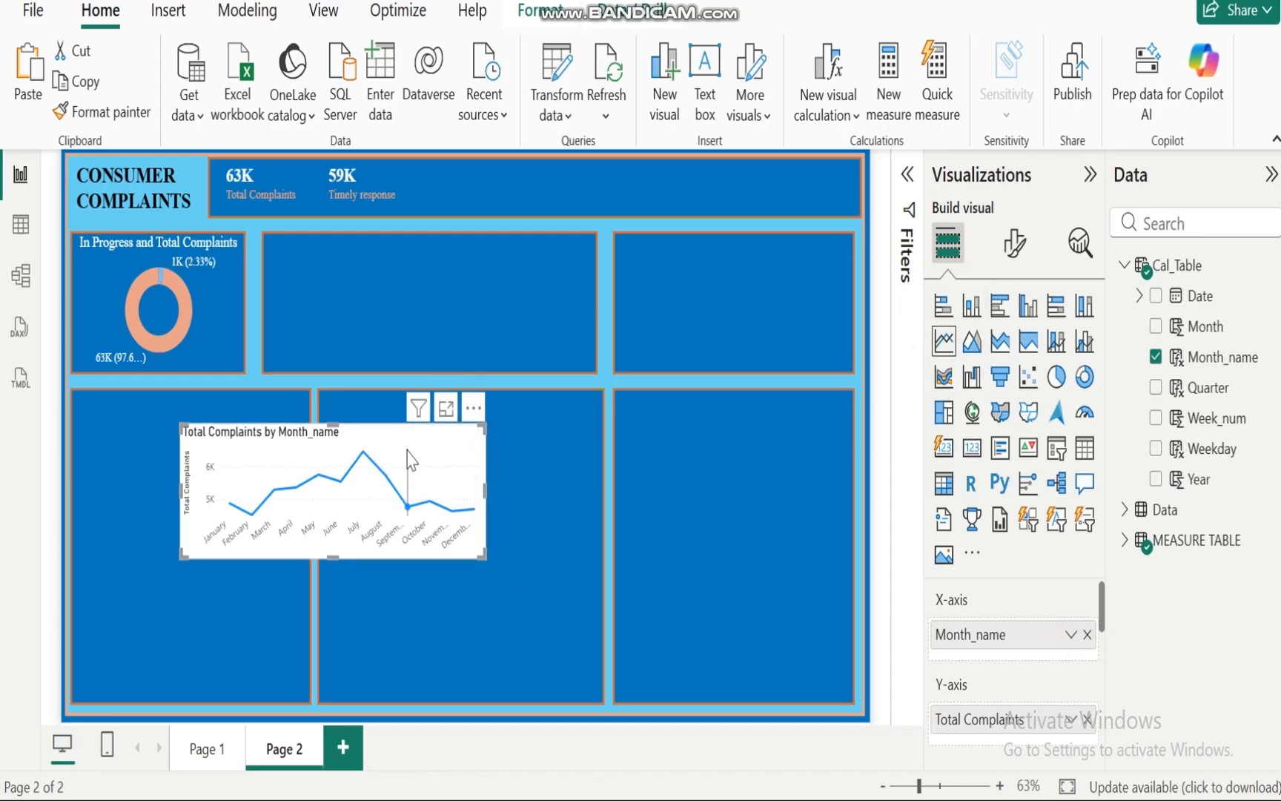
{"action": "left_click_drag", "start_coordinate": [397, 450], "coordinate": [486, 268]}
{"action": "left_click_drag", "start_coordinate": [568, 298], "coordinate": [590, 300]}
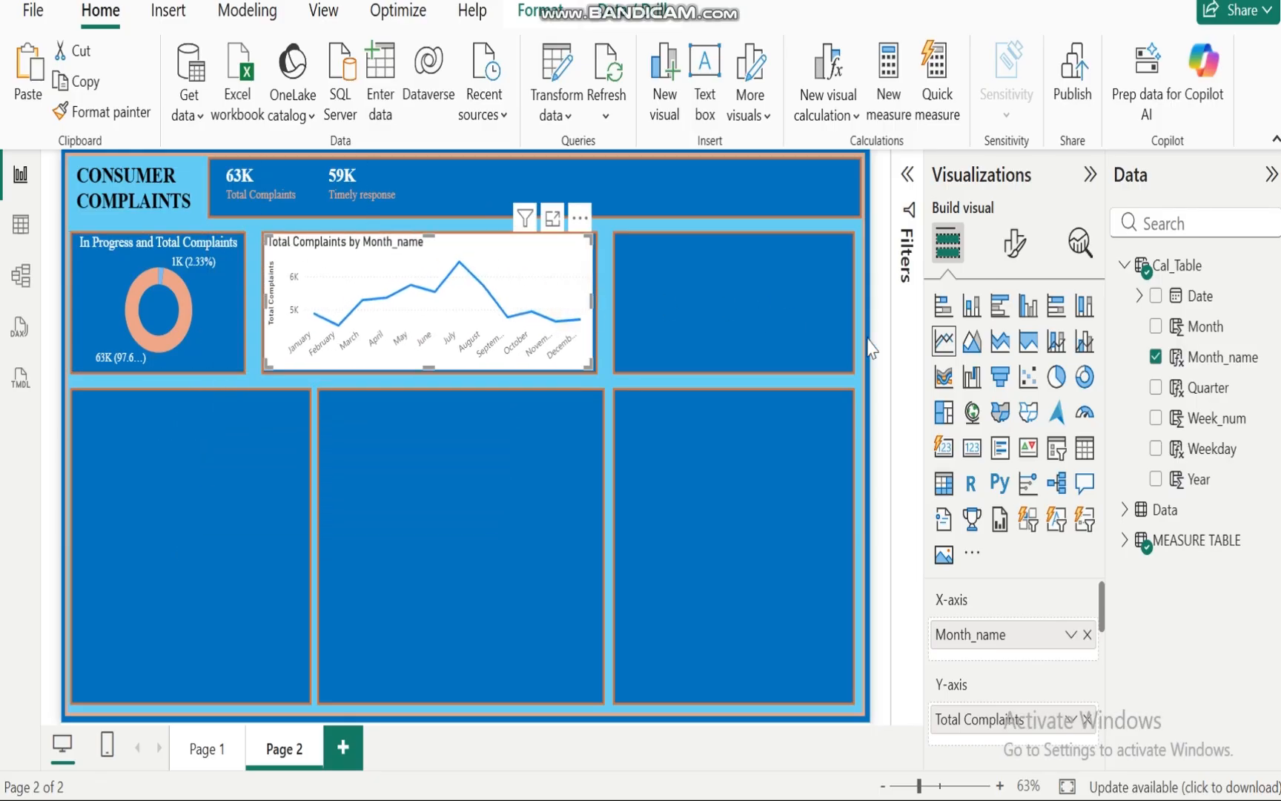
Step: Format the line chart's X-axis values as Times New Roman, size 11, white and bold
{"action": "left_click", "coordinate": [1015, 242]}
{"action": "left_click", "coordinate": [943, 421]}
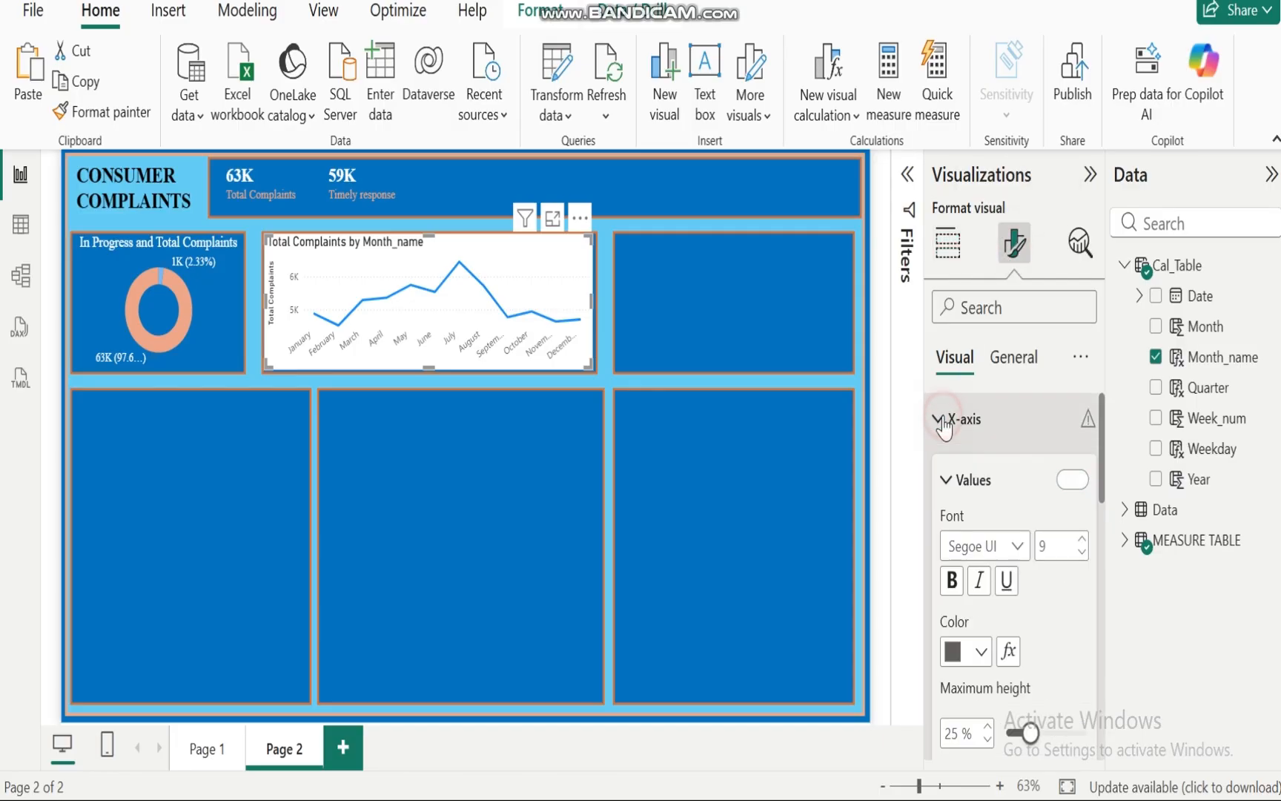
{"action": "left_click", "coordinate": [1018, 546]}
{"action": "left_click", "coordinate": [998, 507]}
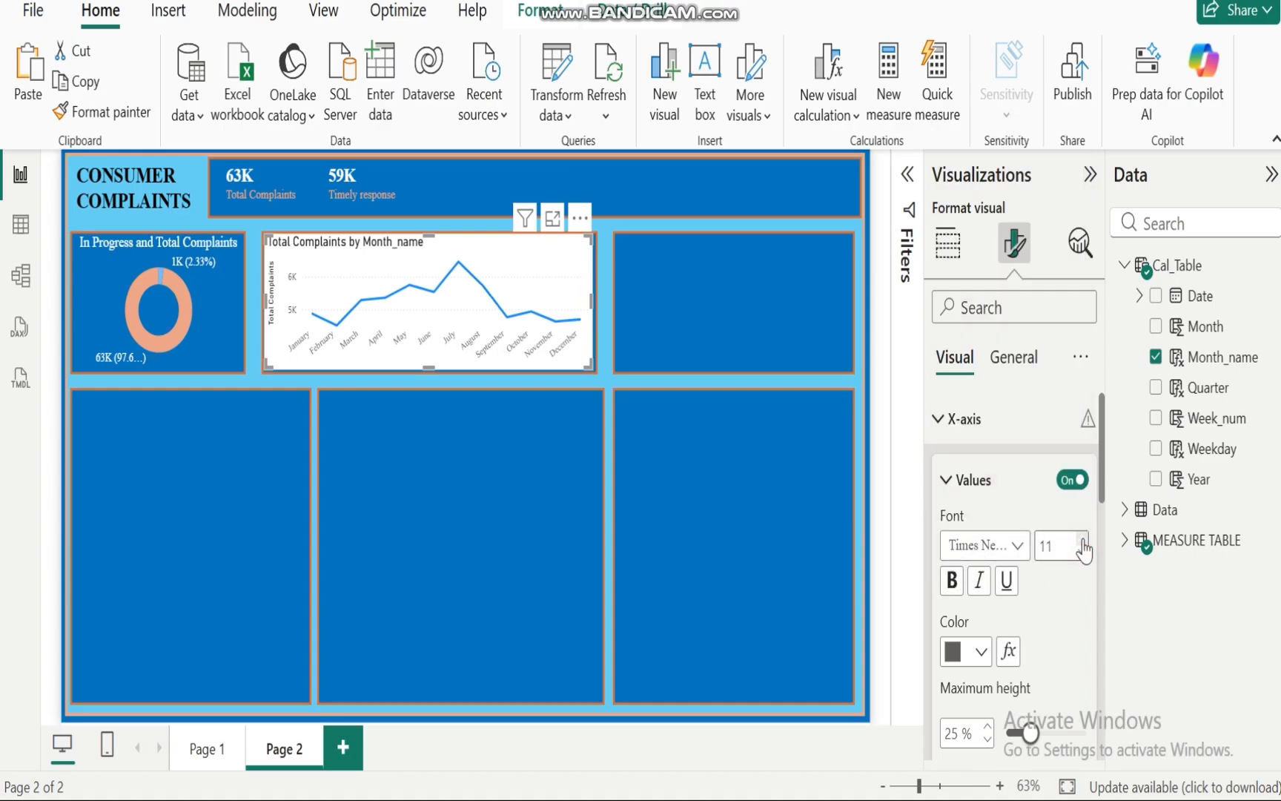
{"action": "left_click", "coordinate": [981, 652]}
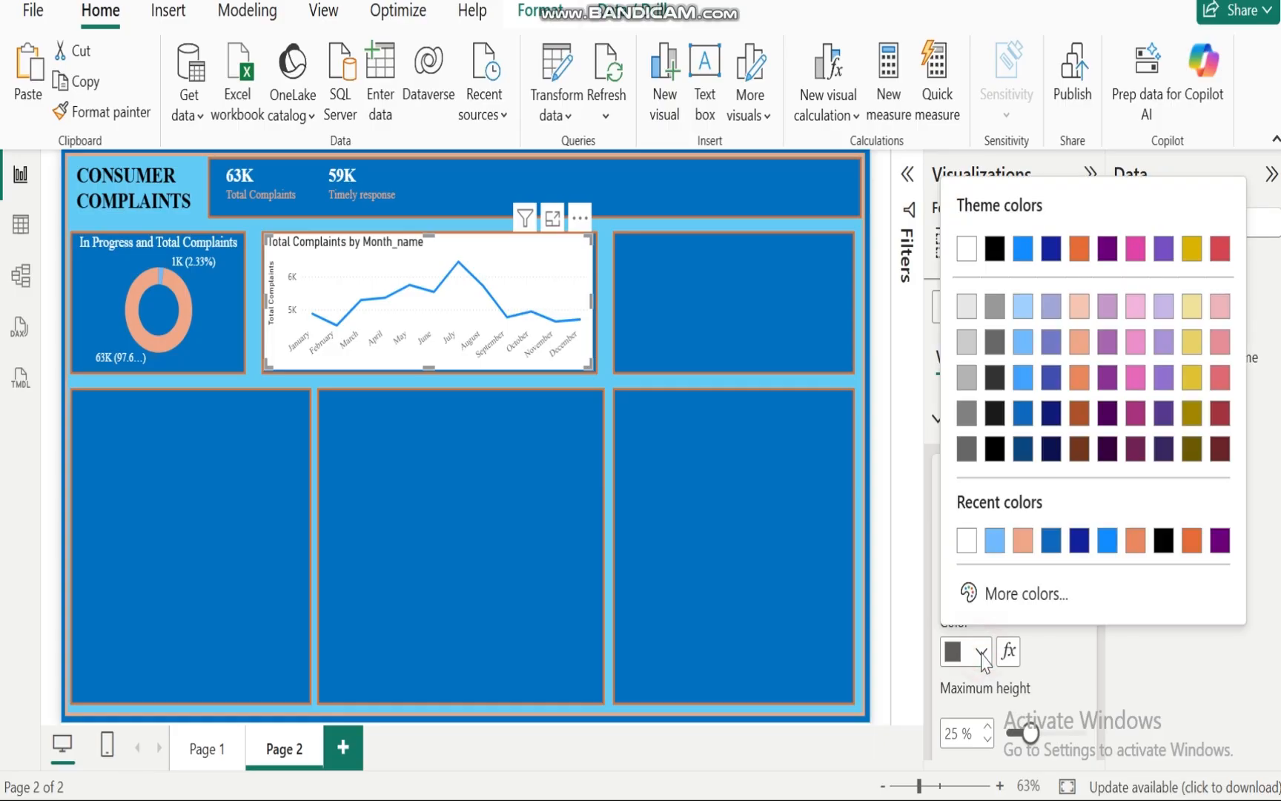
{"action": "left_click", "coordinate": [967, 540]}
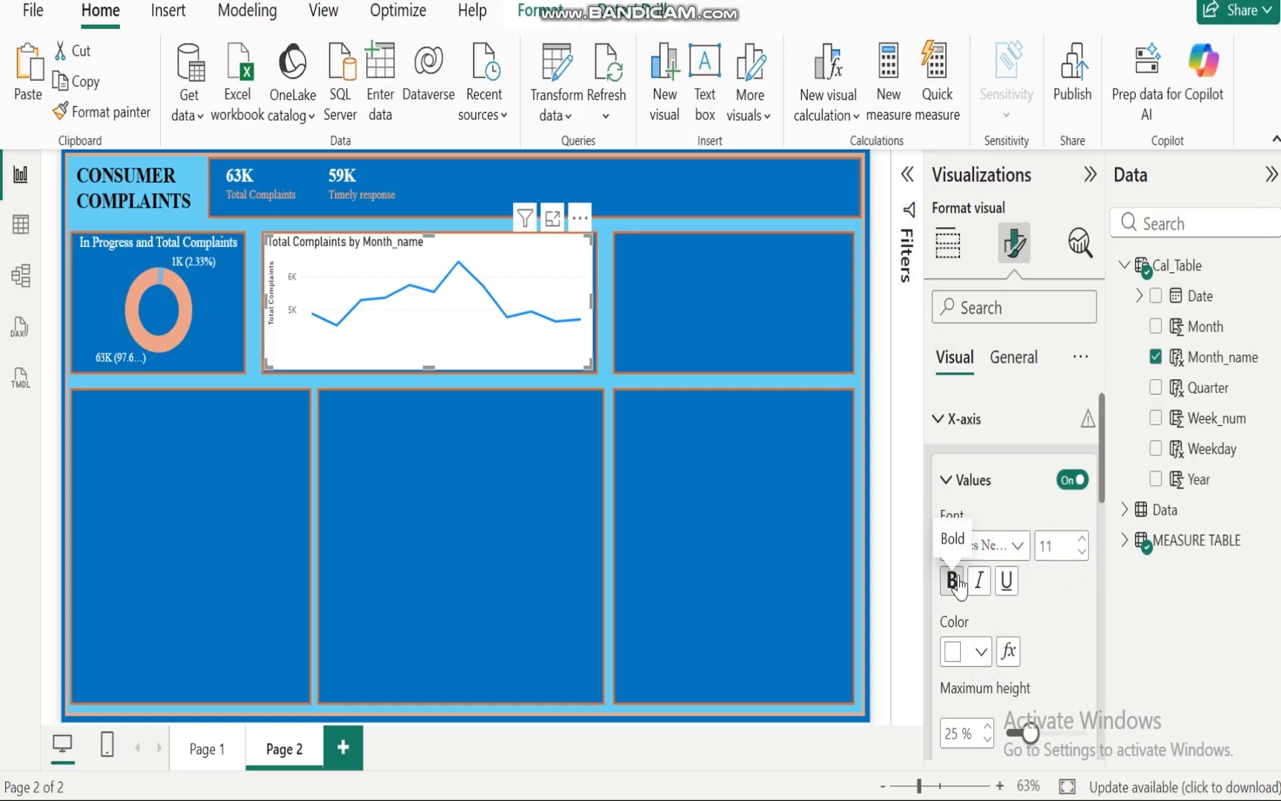
{"action": "left_click", "coordinate": [952, 579]}
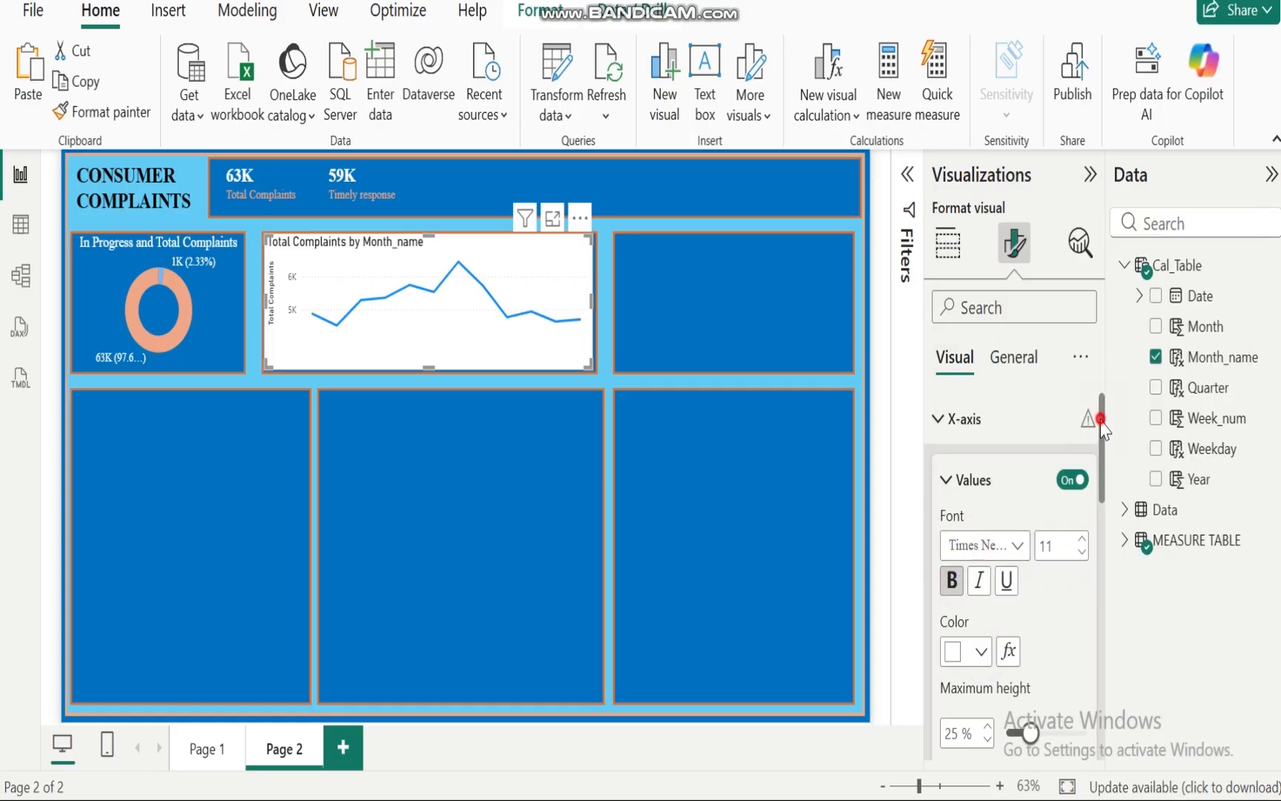
Step: Turn off the line chart's Y-axis values and Y-axis title
{"action": "left_click_drag", "start_coordinate": [1101, 426], "coordinate": [1103, 358]}
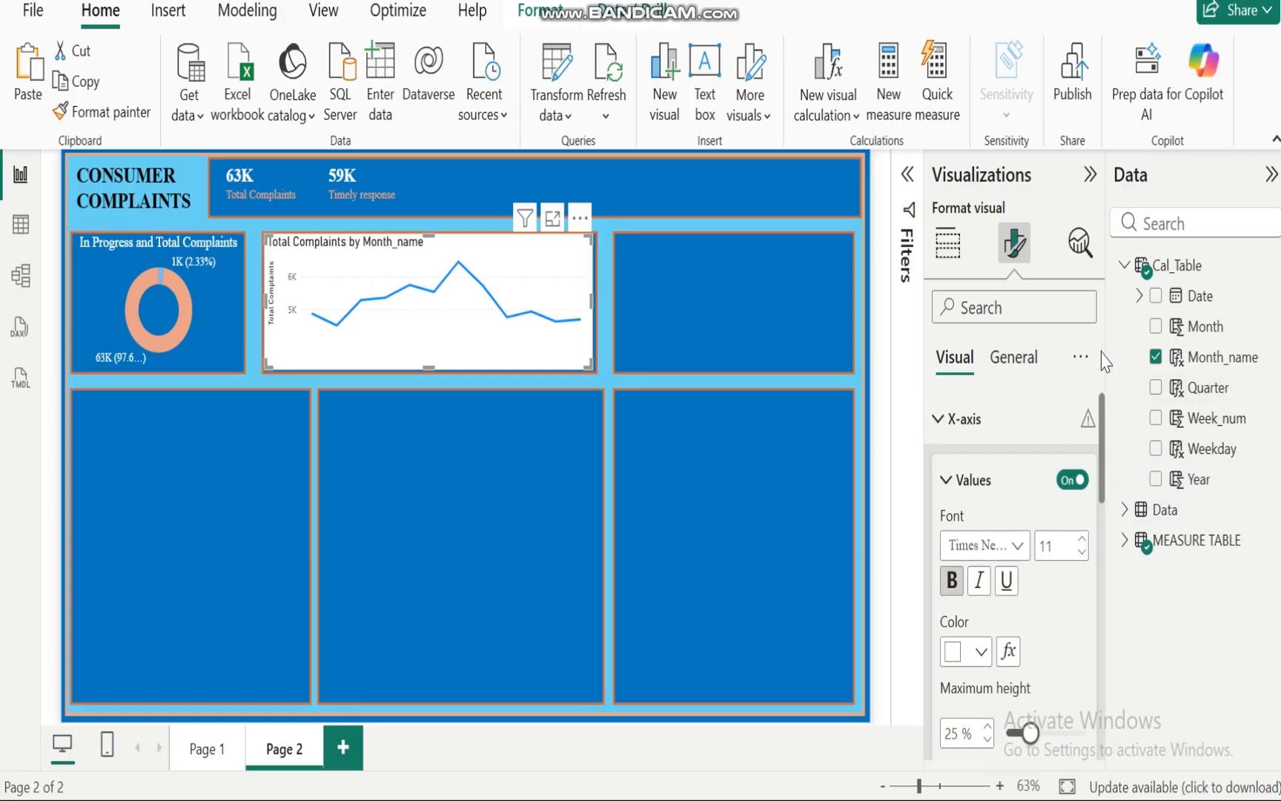
{"action": "left_click", "coordinate": [940, 413]}
{"action": "left_click", "coordinate": [939, 470]}
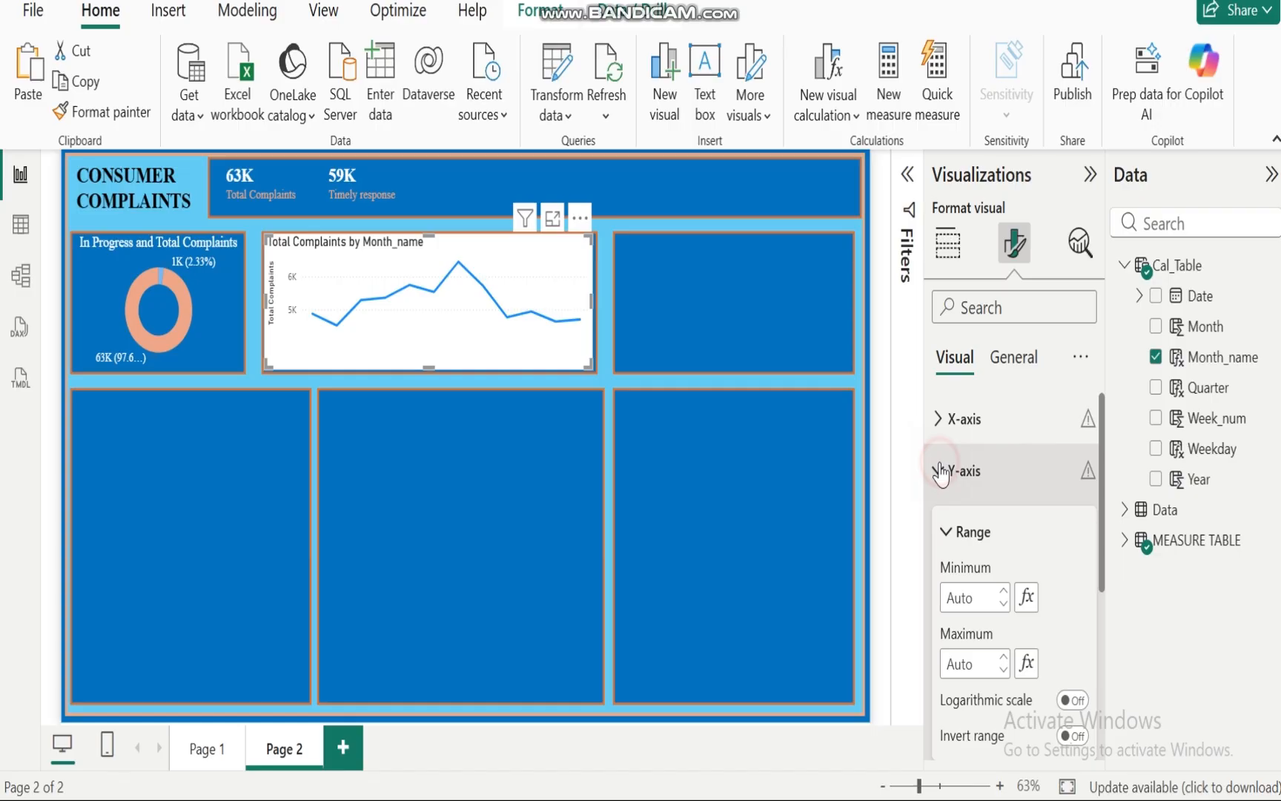
{"action": "left_click_drag", "start_coordinate": [1102, 467], "coordinate": [1124, 580]}
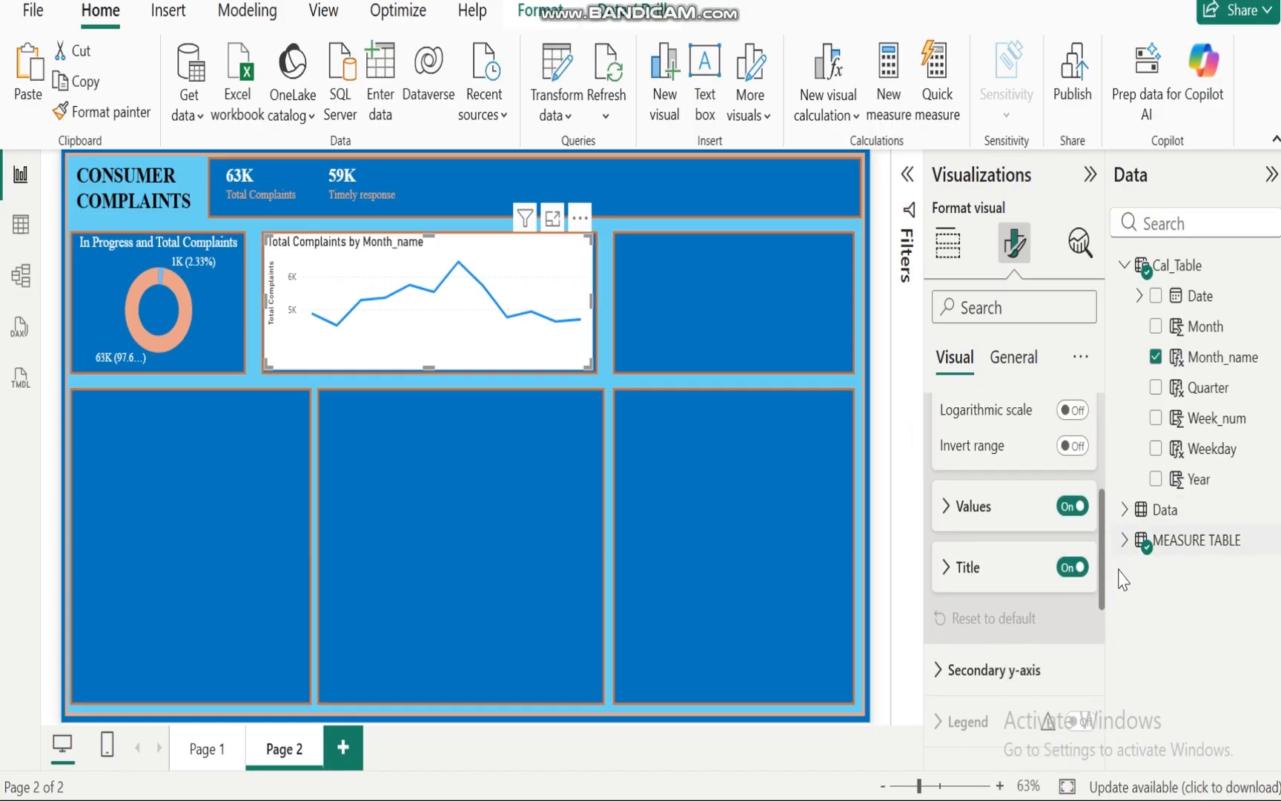
{"action": "left_click", "coordinate": [1068, 476]}
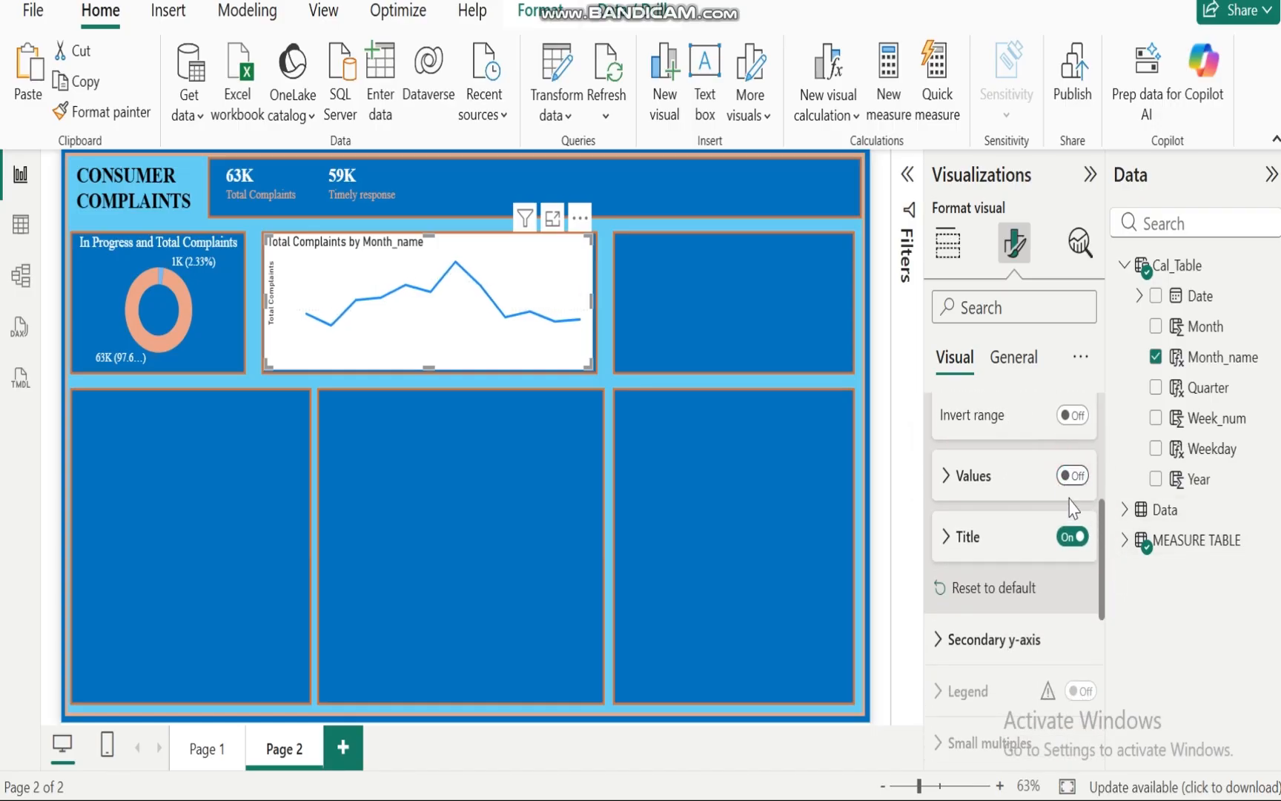
{"action": "left_click", "coordinate": [1070, 536]}
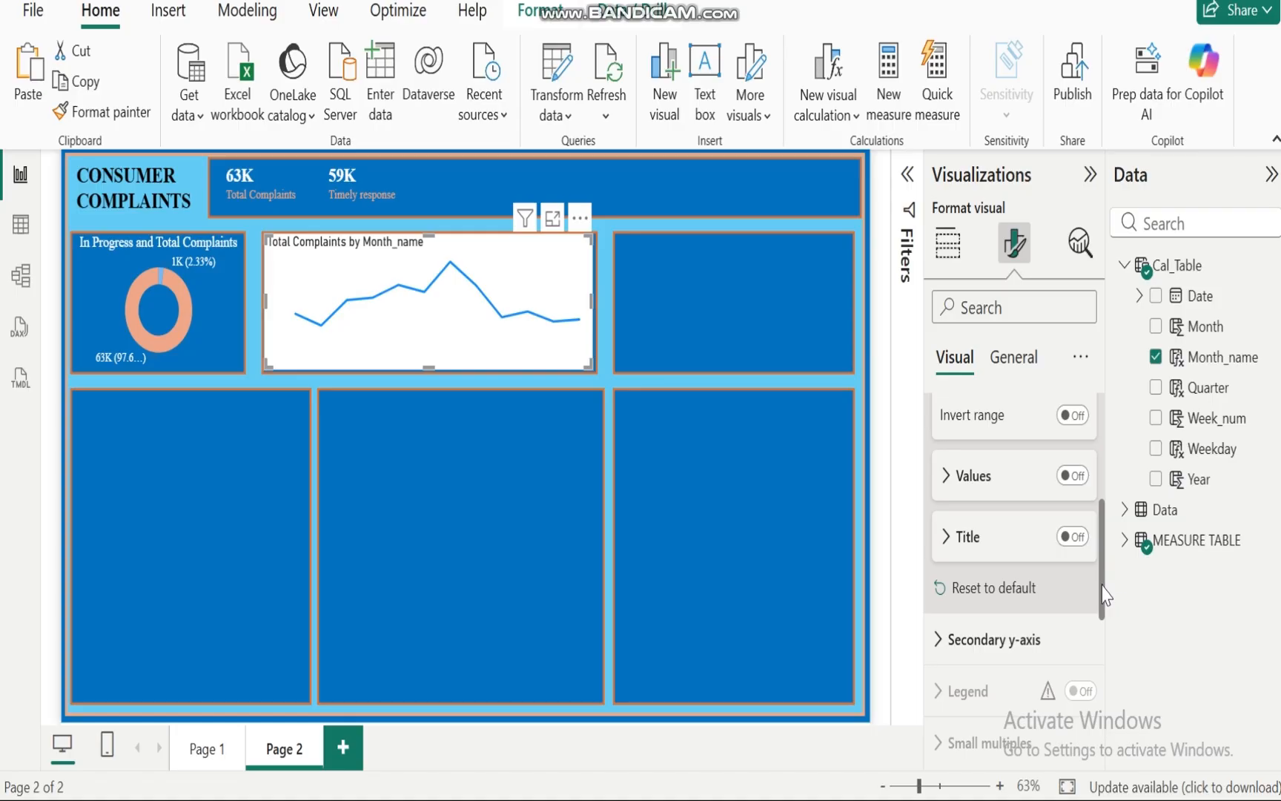
Step: Turn off the line chart's secondary y-axis values
{"action": "left_click_drag", "start_coordinate": [1102, 593], "coordinate": [1018, 491]}
{"action": "left_click", "coordinate": [934, 486]}
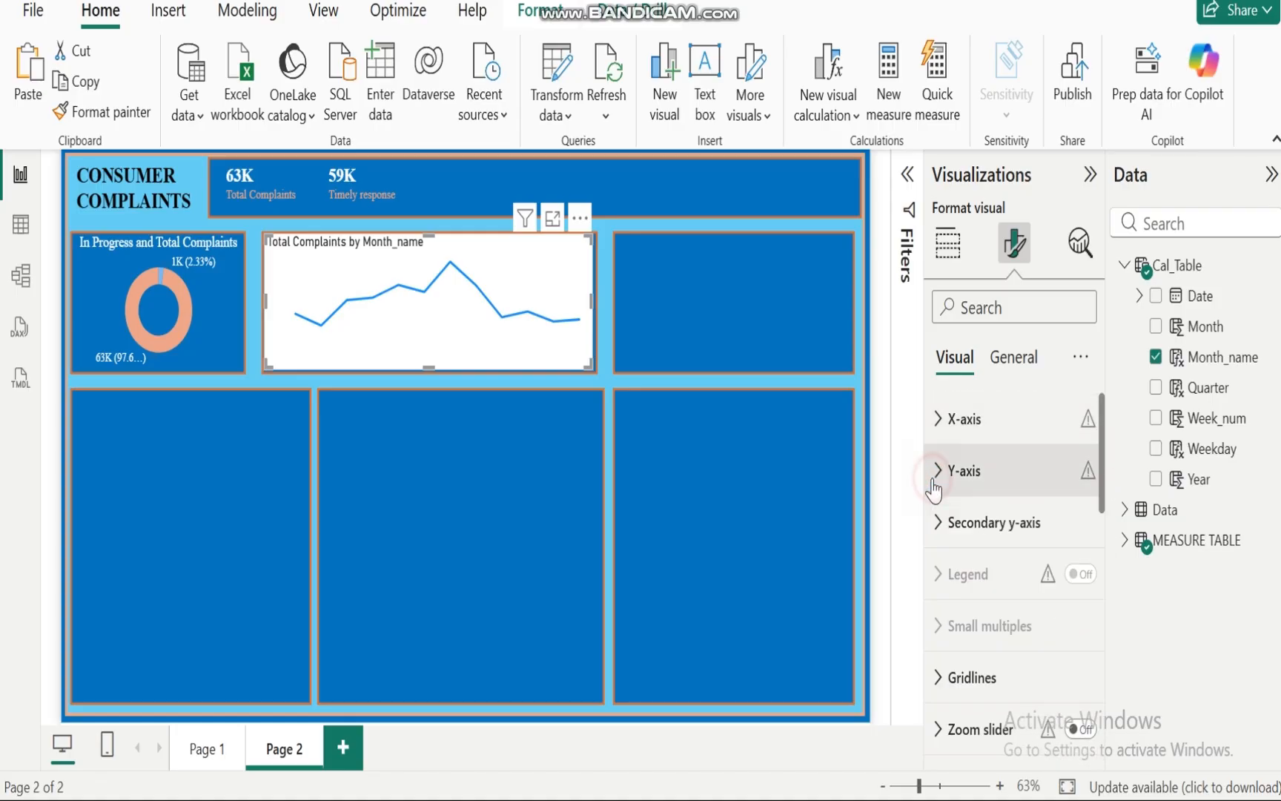
{"action": "left_click", "coordinate": [932, 526]}
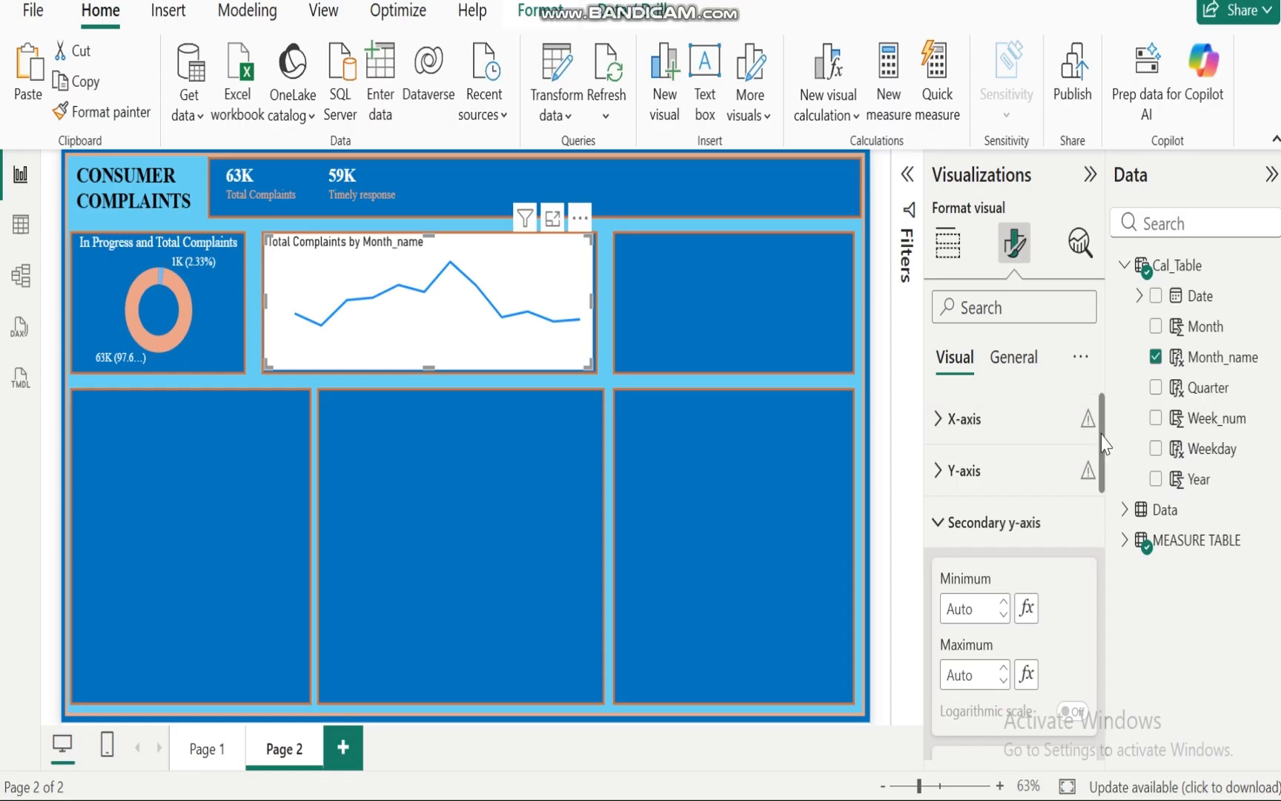
{"action": "left_click_drag", "start_coordinate": [1105, 445], "coordinate": [1117, 512]}
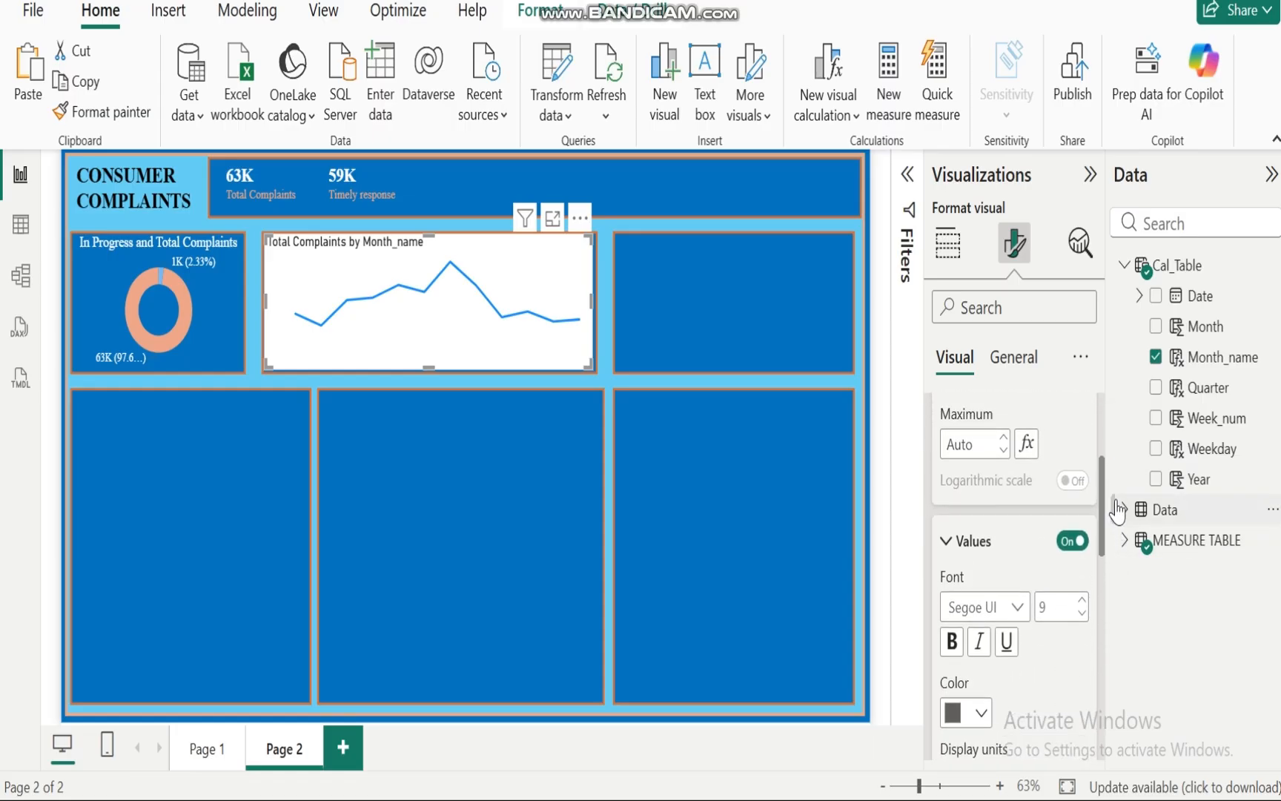
{"action": "left_click", "coordinate": [1067, 542]}
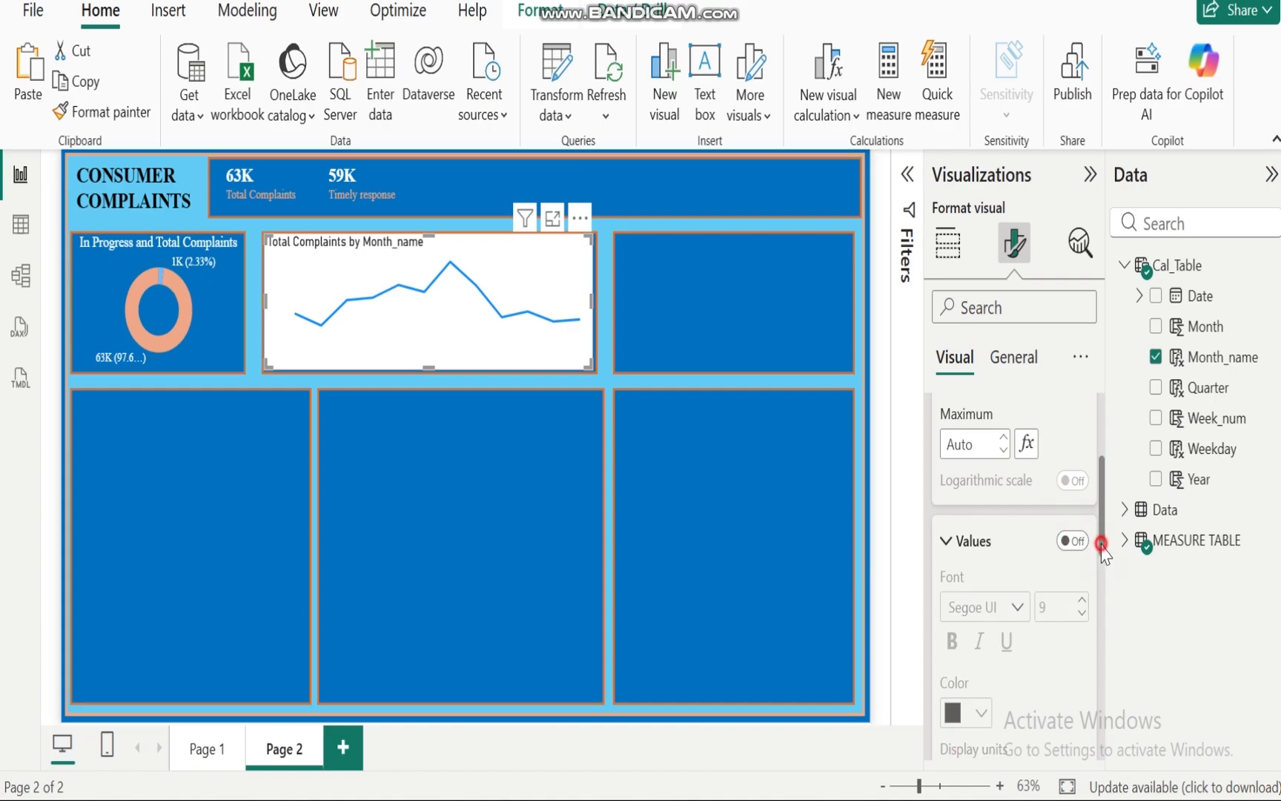
{"action": "left_click_drag", "start_coordinate": [1102, 548], "coordinate": [1102, 475]}
{"action": "left_click", "coordinate": [937, 524]}
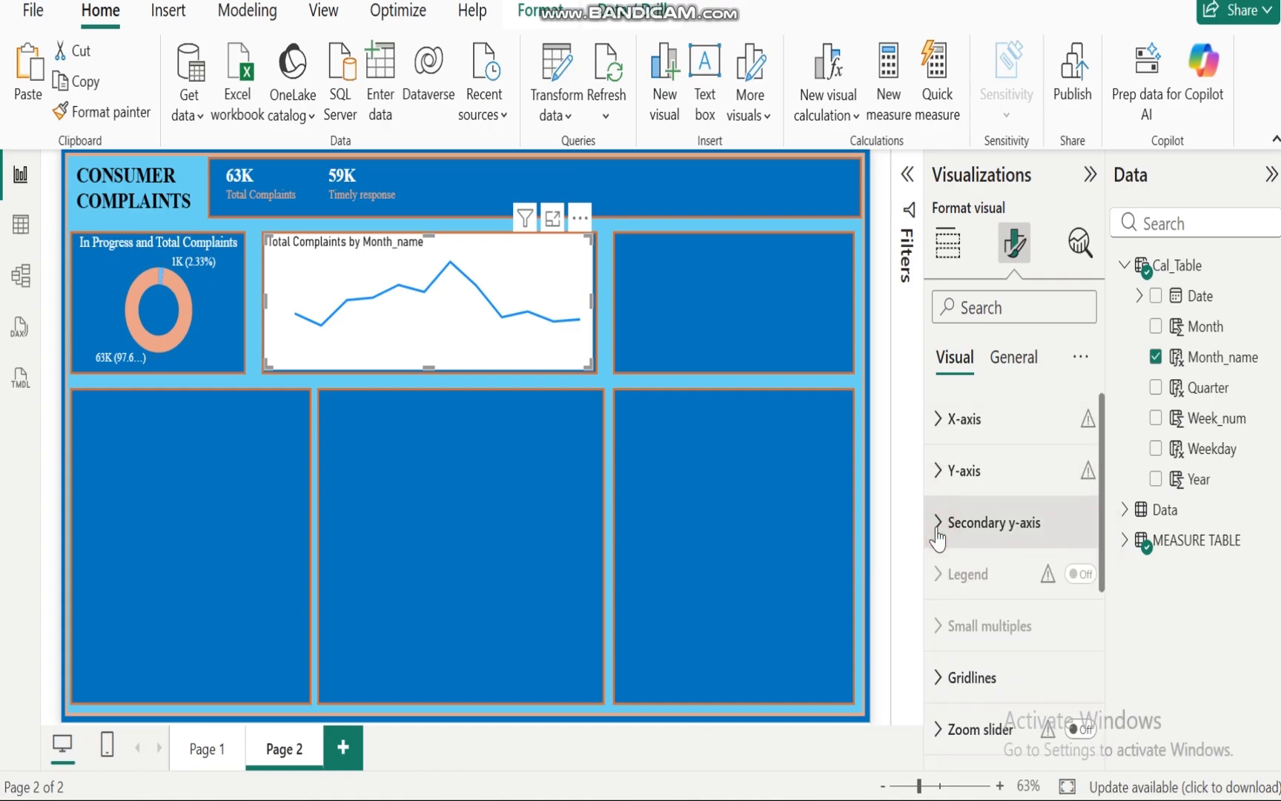
{"action": "left_click", "coordinate": [940, 677]}
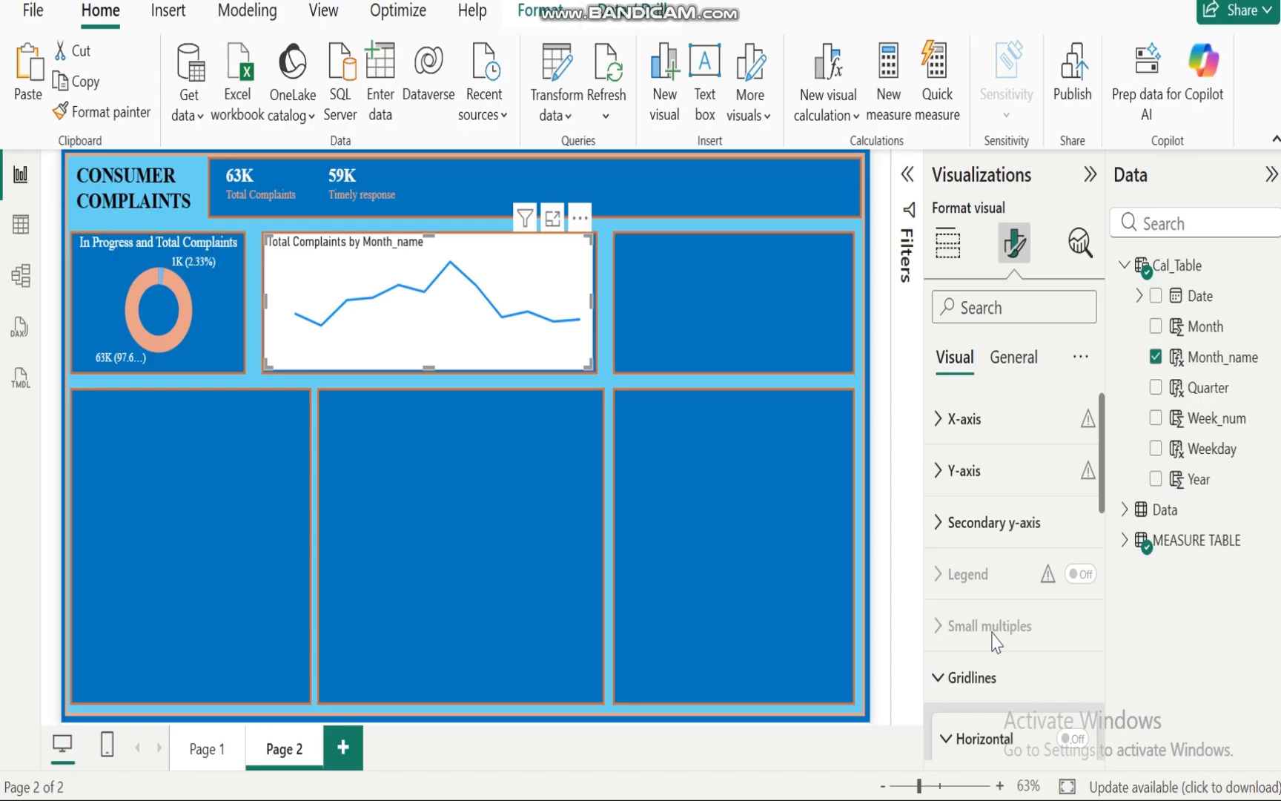
{"action": "mouse_move", "coordinate": [1103, 460]}
{"action": "left_mouse_down"}
{"action": "mouse_move", "coordinate": [1107, 648]}
{"action": "mouse_move", "coordinate": [1102, 448]}
{"action": "left_mouse_up"}
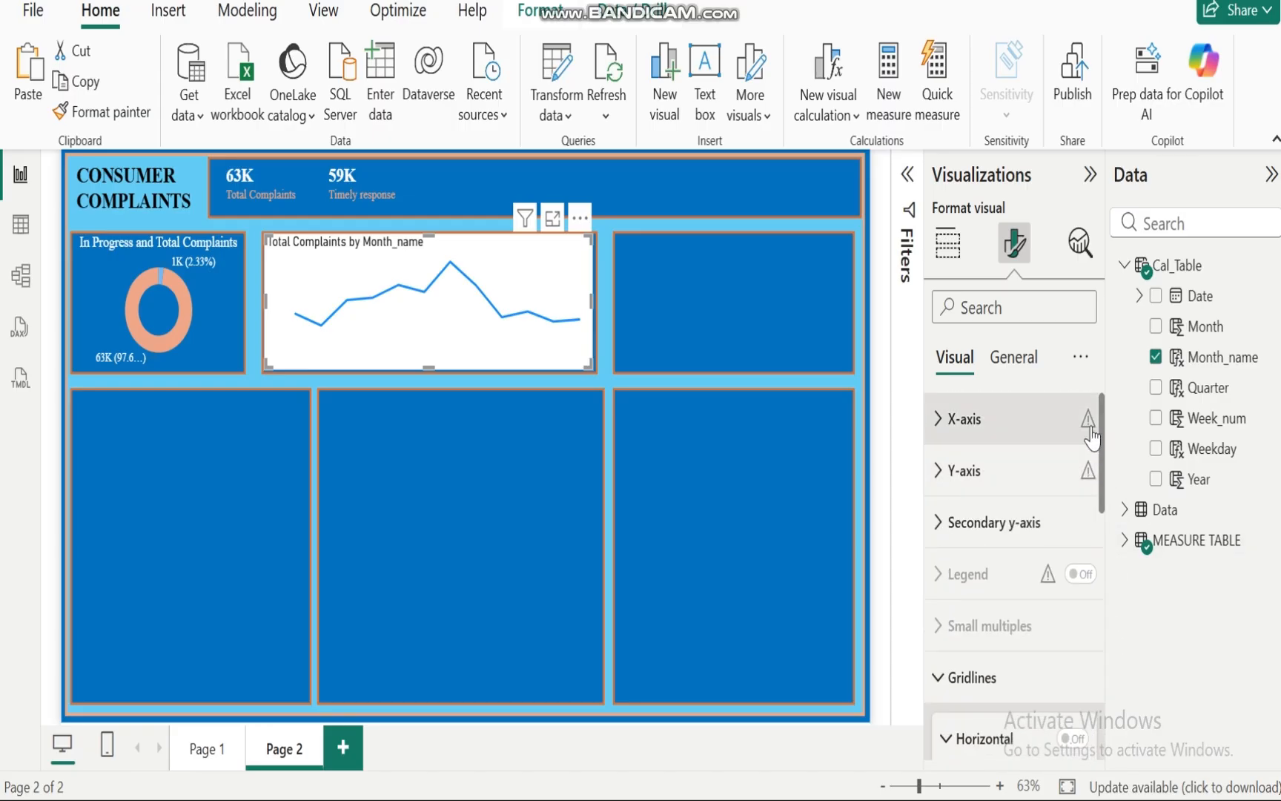
{"action": "left_click", "coordinate": [950, 677]}
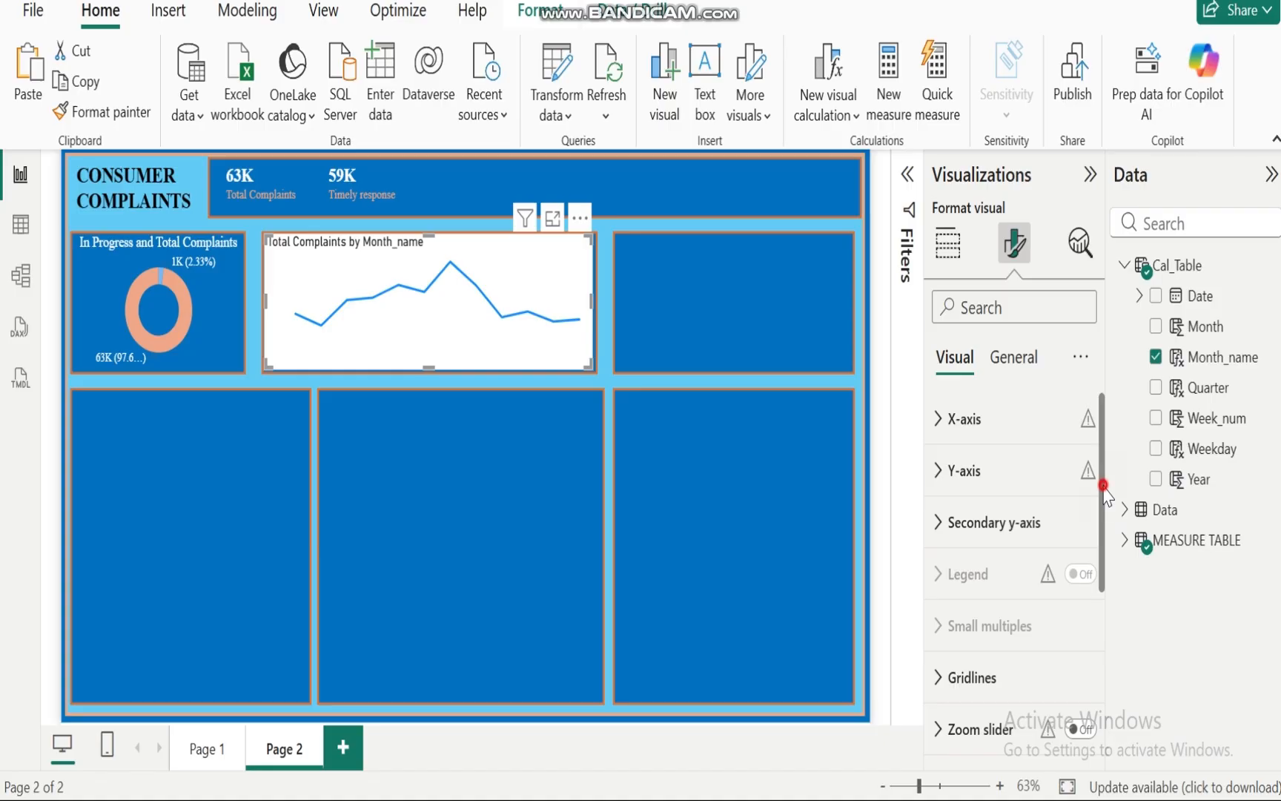
Step: Set the line chart's line color to the light orange swatch from recent colors
{"action": "left_click_drag", "start_coordinate": [1104, 485], "coordinate": [1110, 626]}
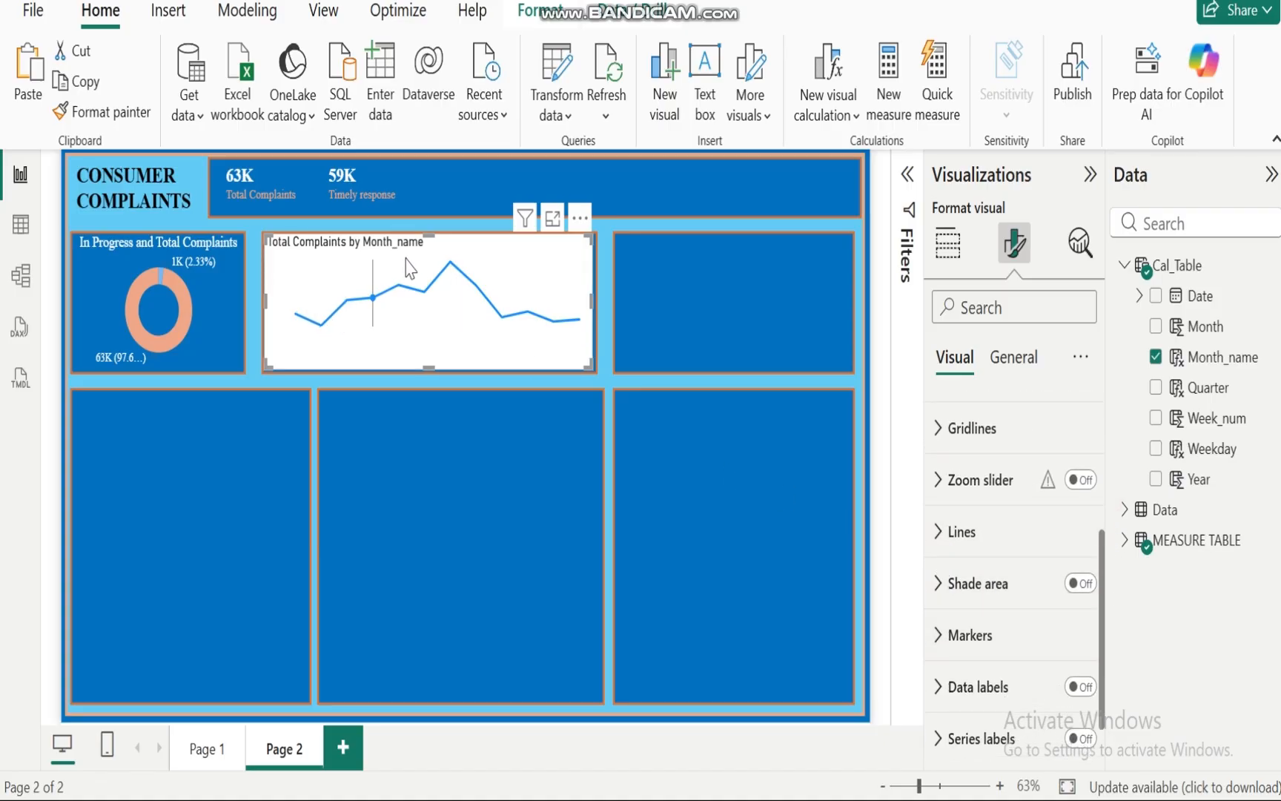
{"action": "left_click", "coordinate": [938, 531]}
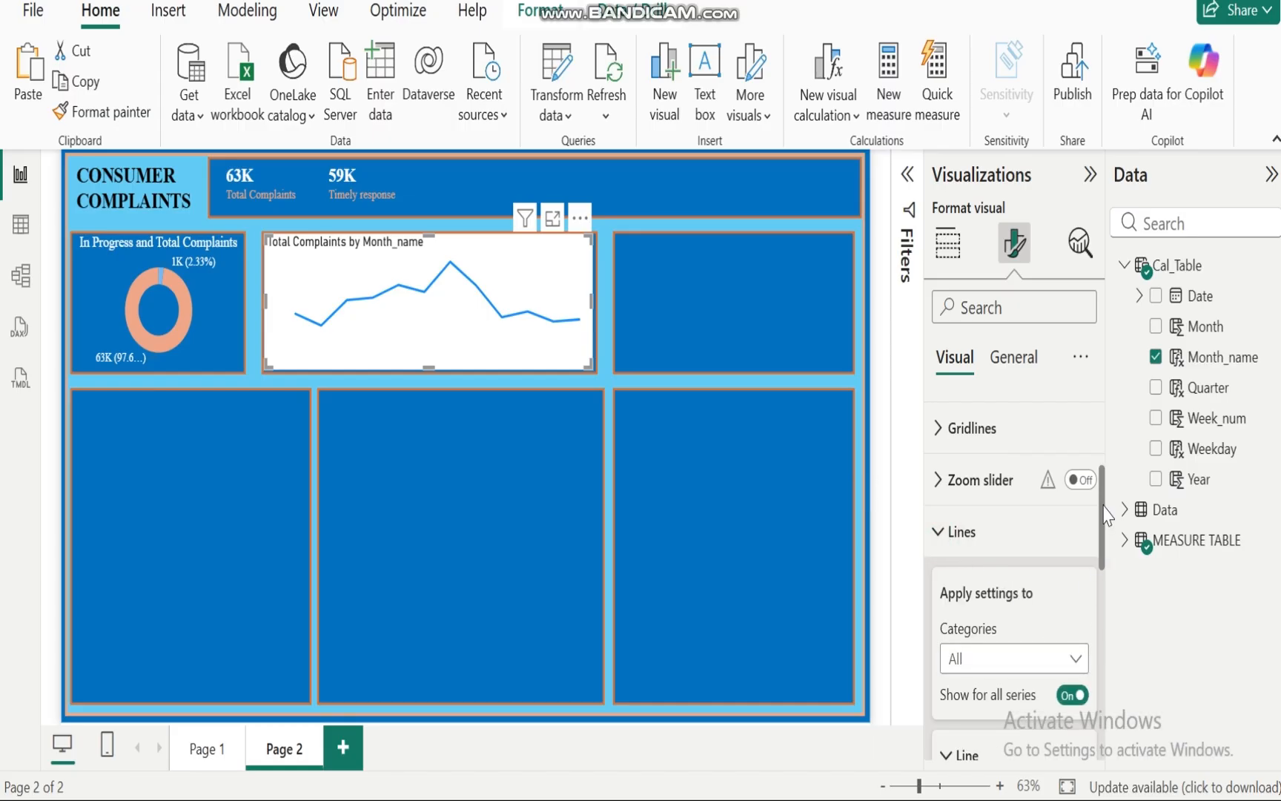
{"action": "scroll", "coordinate": [1107, 513], "scroll_direction": "down", "scroll_amount": 5}
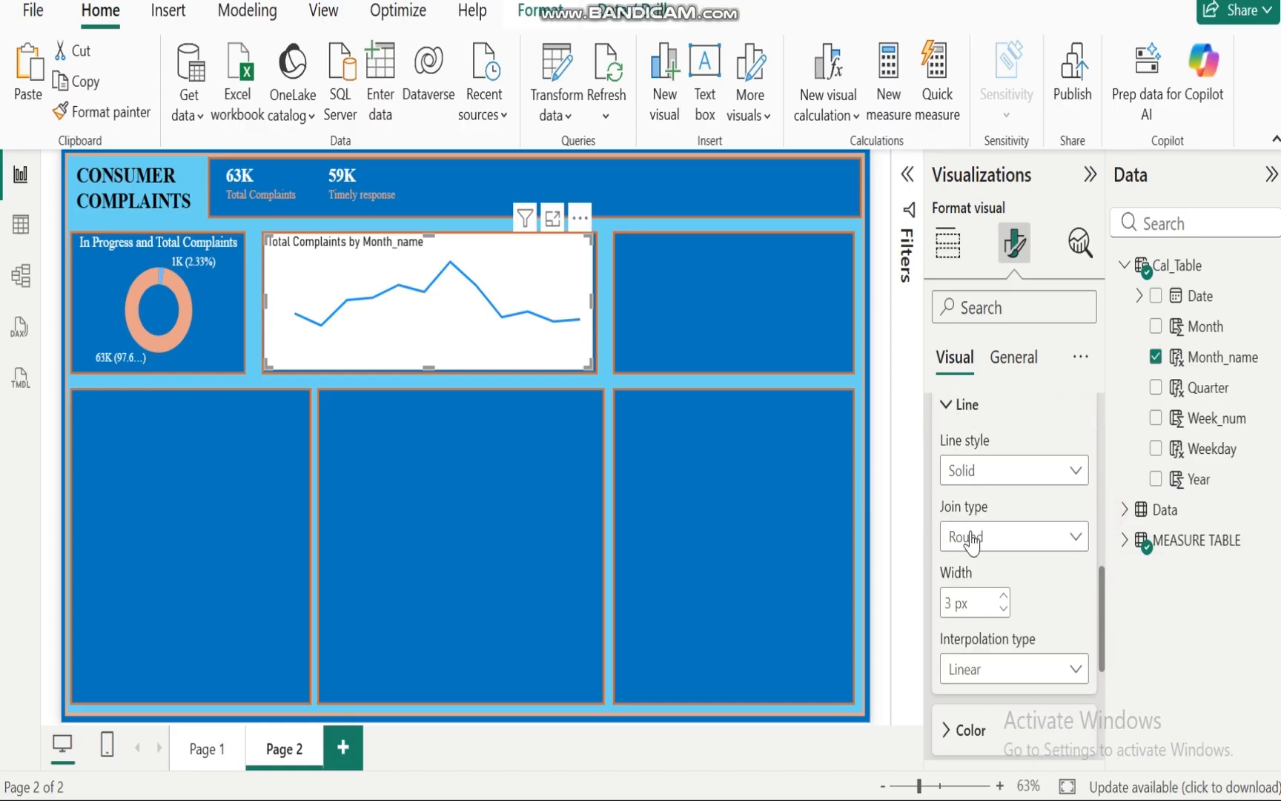
{"action": "left_click", "coordinate": [951, 731]}
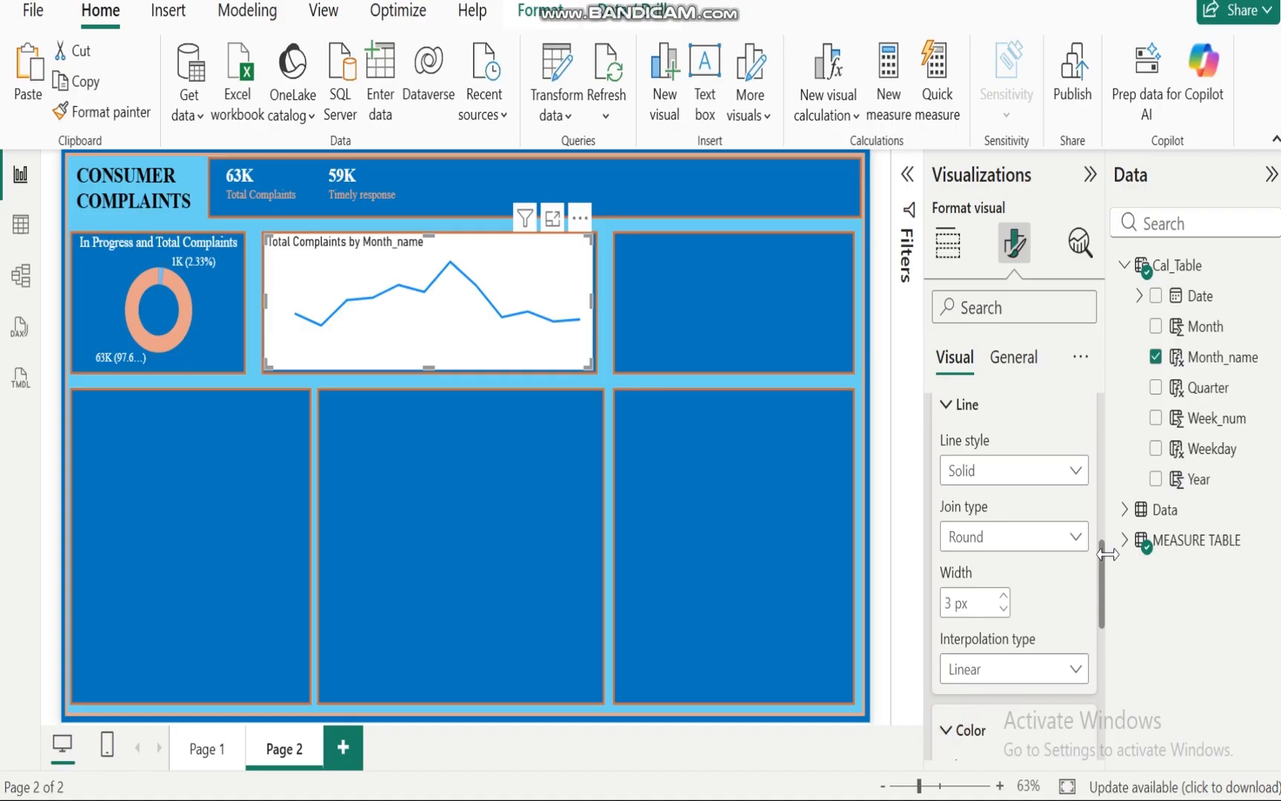
{"action": "scroll", "coordinate": [1104, 563], "scroll_direction": "down", "scroll_amount": 4}
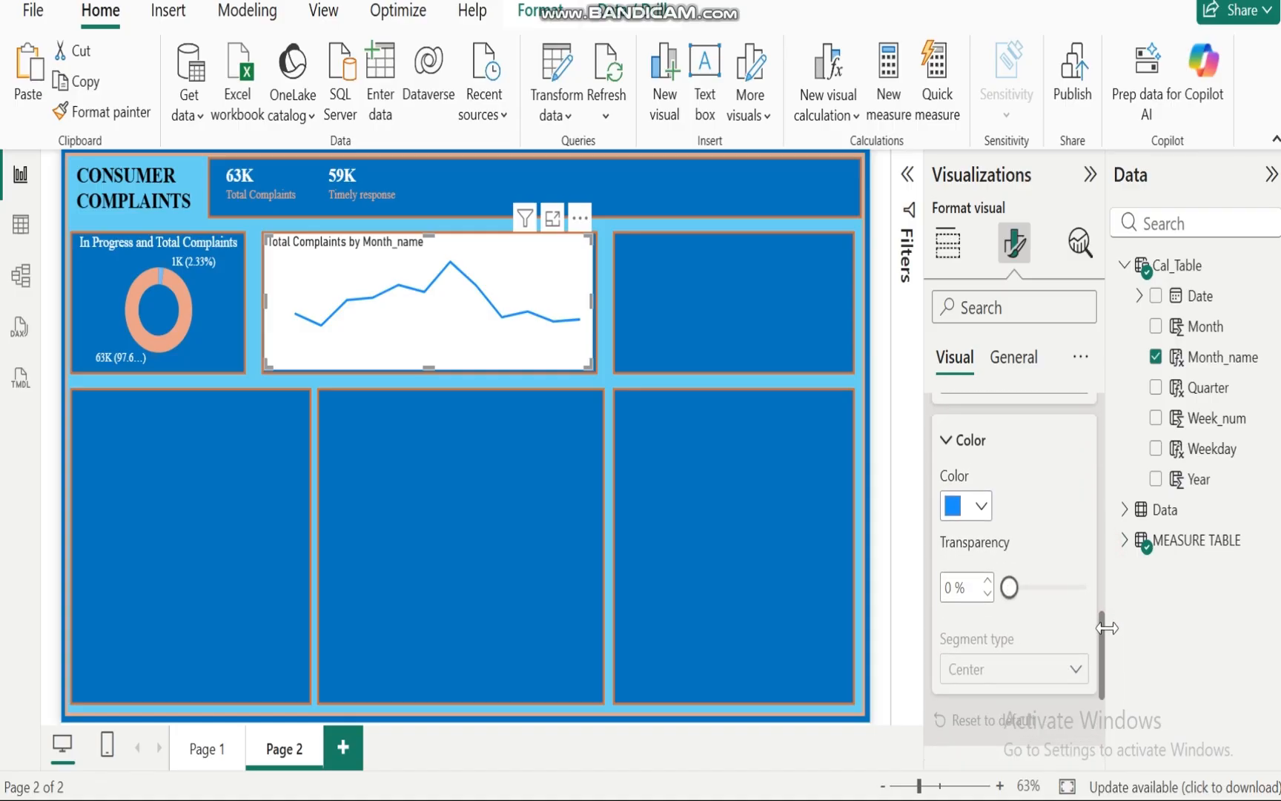
{"action": "left_click", "coordinate": [980, 497]}
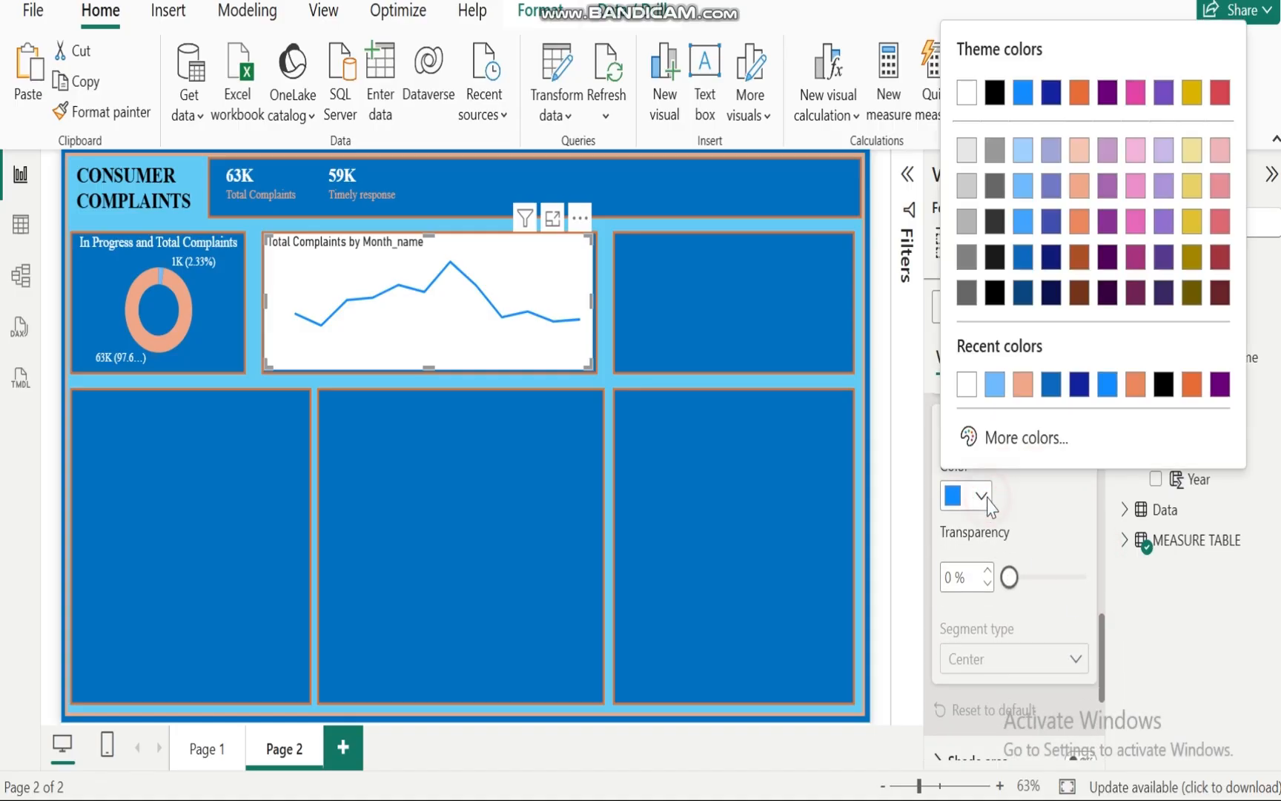
{"action": "left_click", "coordinate": [1024, 391]}
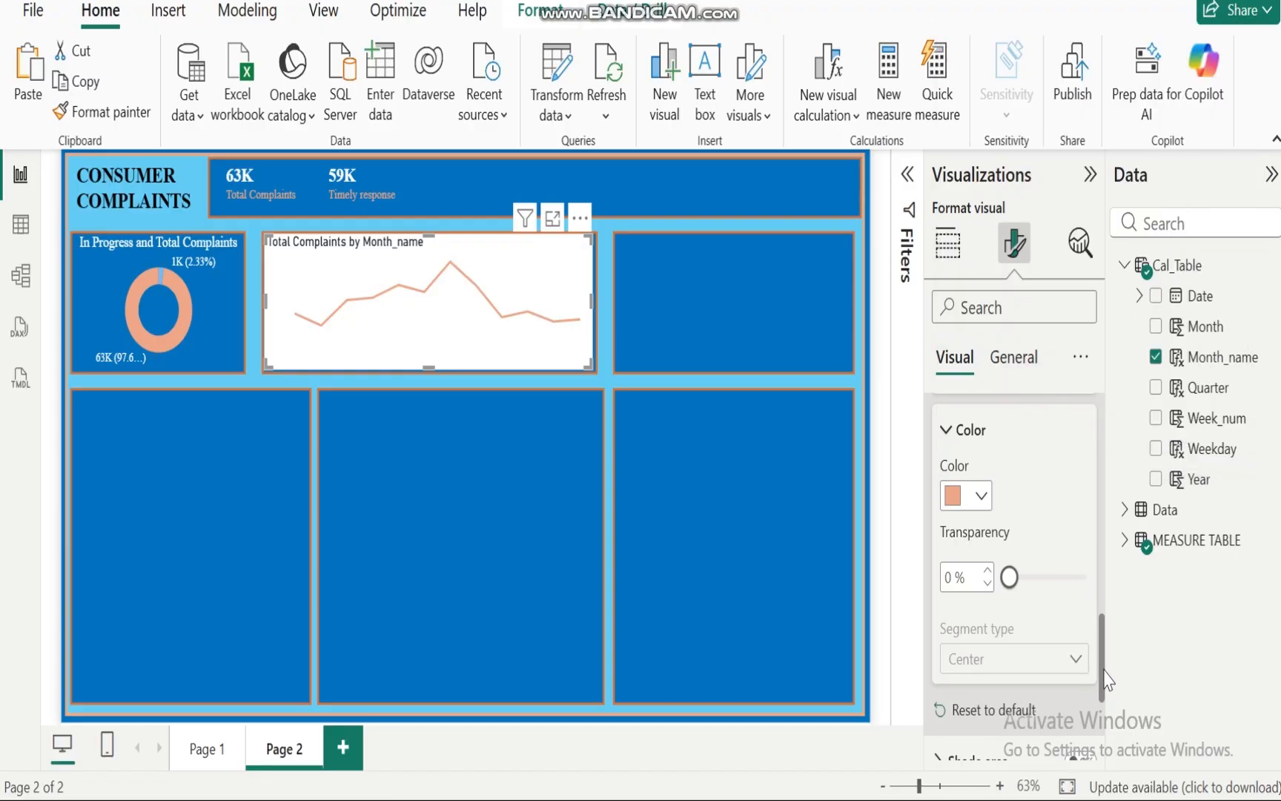
Step: Set the line width to 4 px and the interpolation type to Smooth
{"action": "left_click_drag", "start_coordinate": [1105, 671], "coordinate": [1104, 587]}
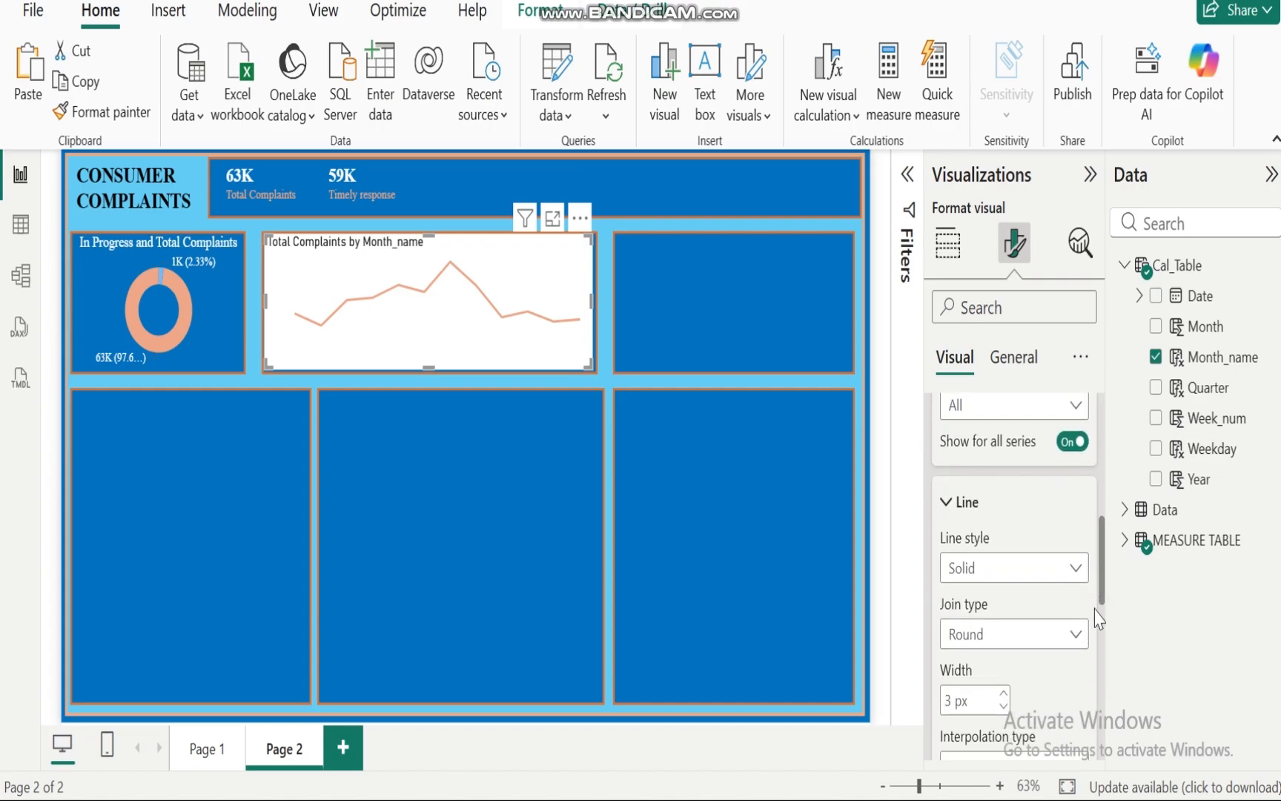
{"action": "left_click", "coordinate": [1003, 693]}
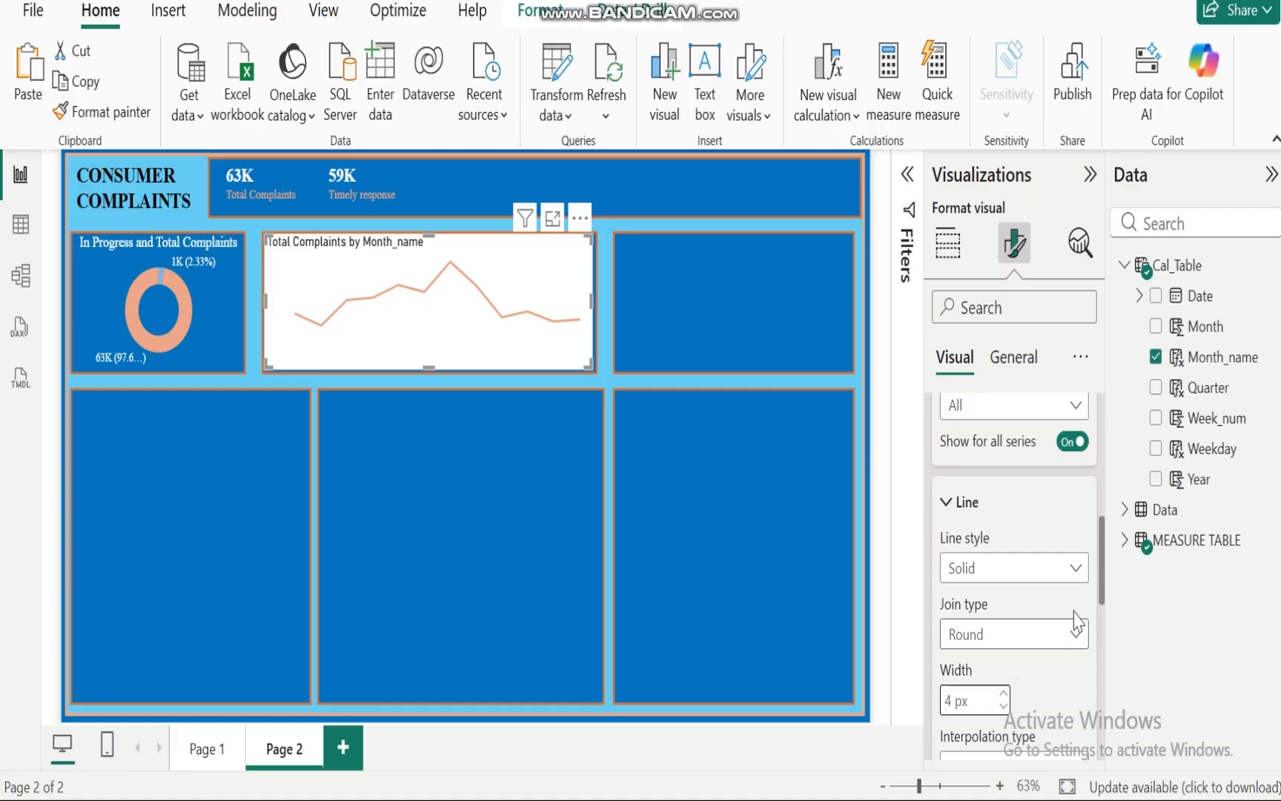
{"action": "scroll", "coordinate": [1100, 577], "scroll_direction": "down", "scroll_amount": 5}
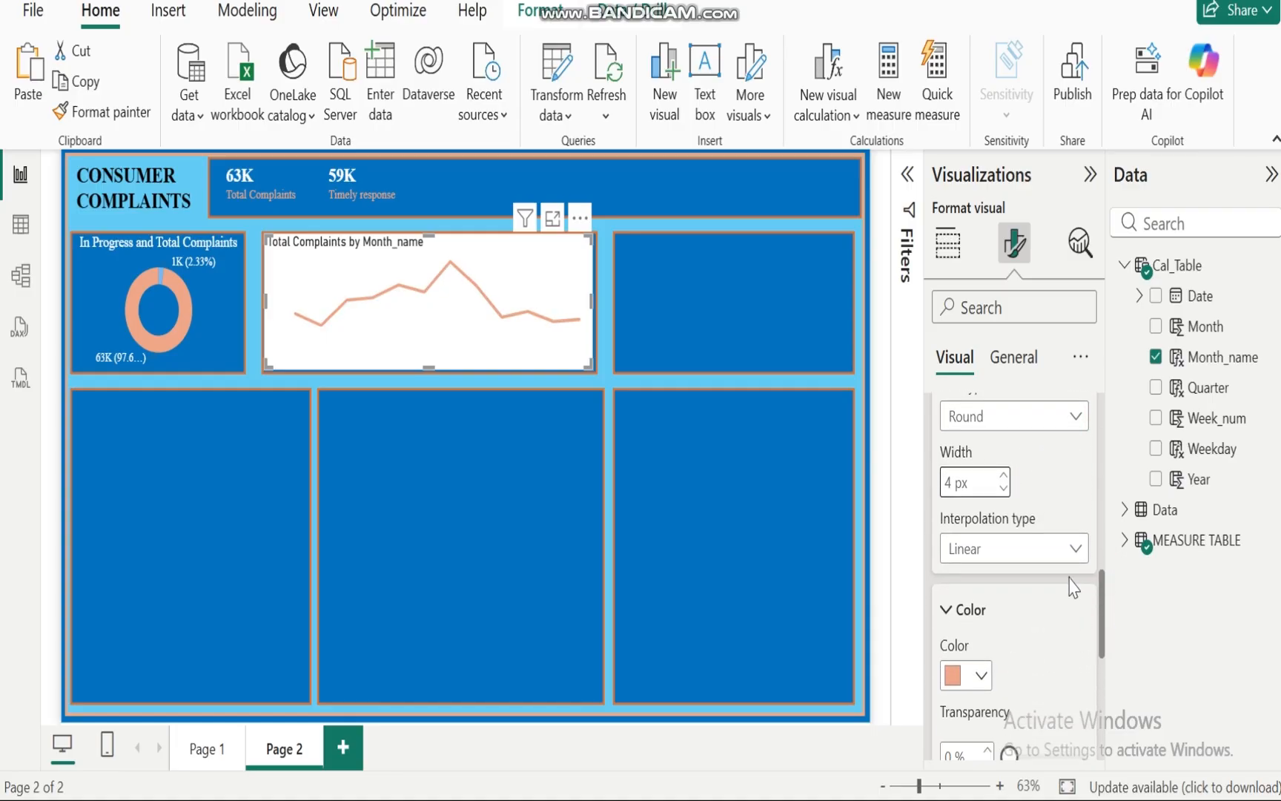
{"action": "left_click", "coordinate": [1076, 552]}
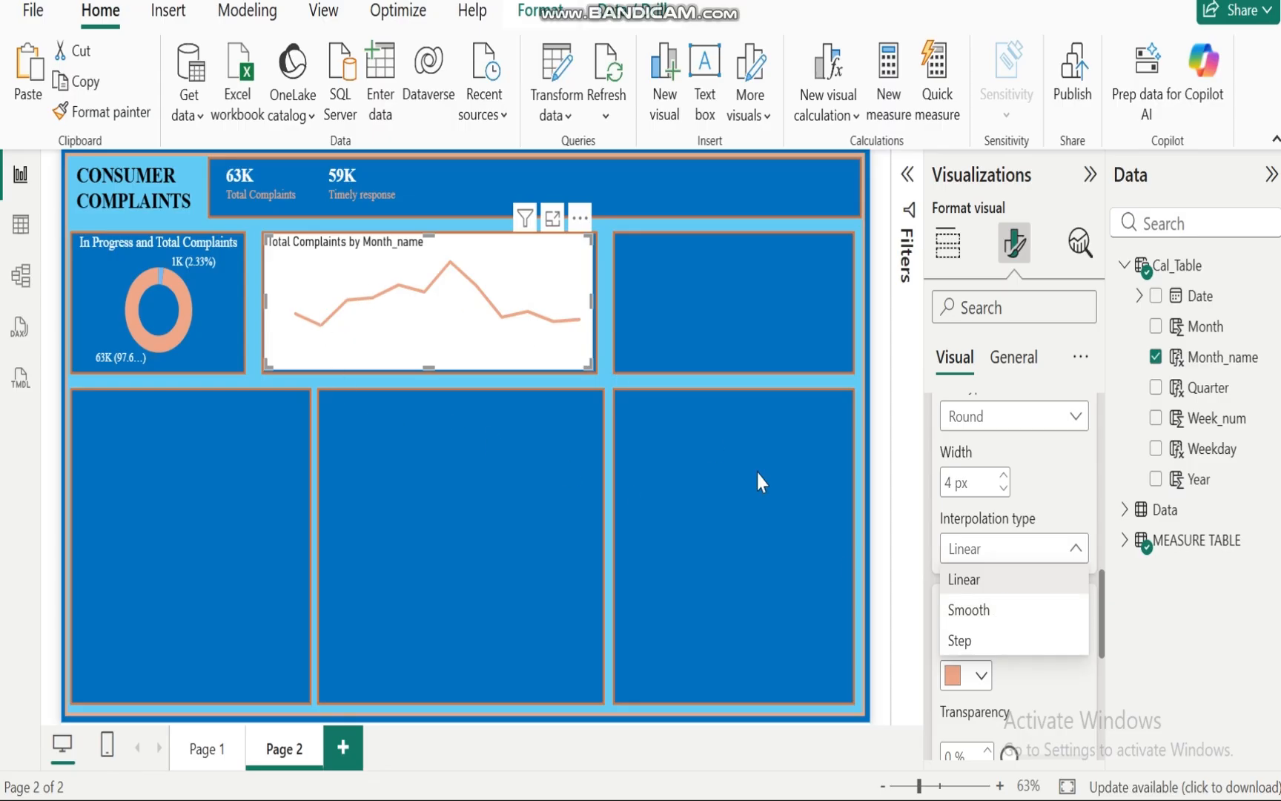
{"action": "left_click", "coordinate": [971, 608]}
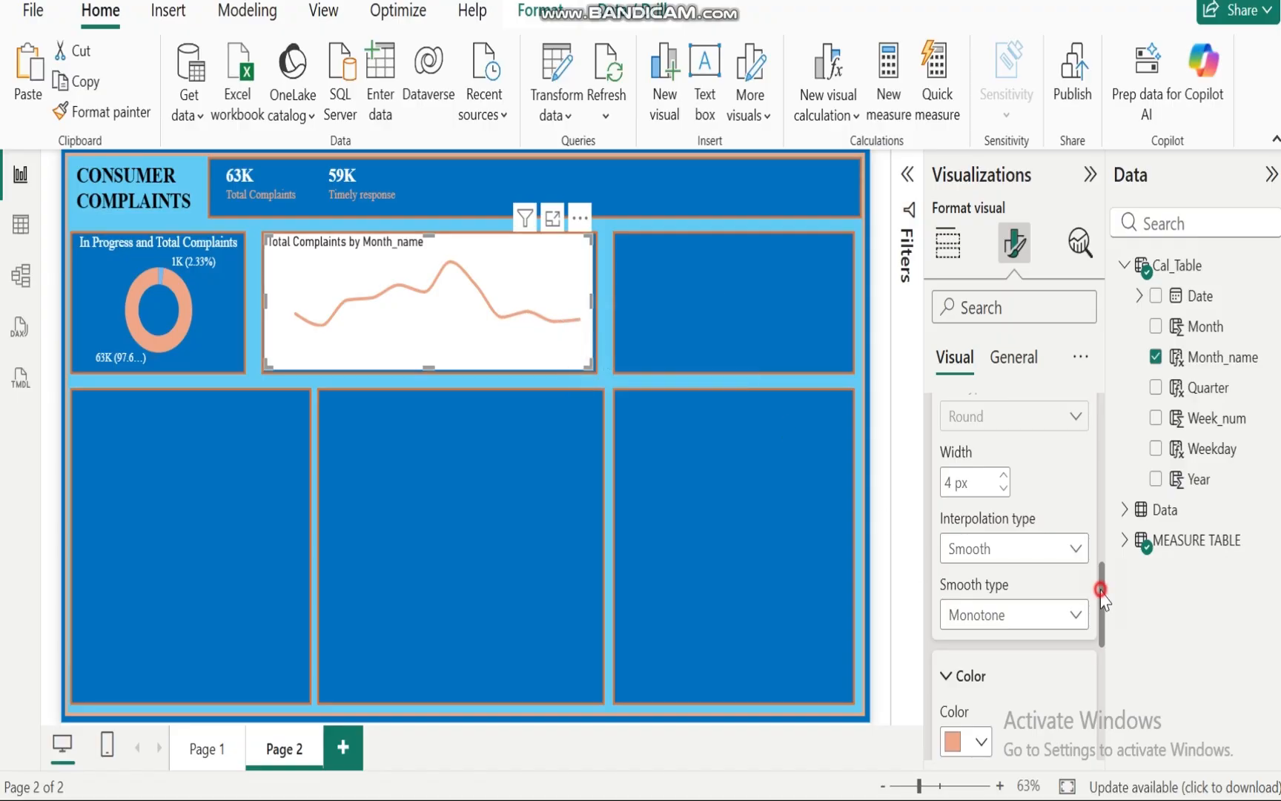
Step: Turn on the shaded area under the line chart's line
{"action": "left_click_drag", "start_coordinate": [1100, 589], "coordinate": [1091, 484]}
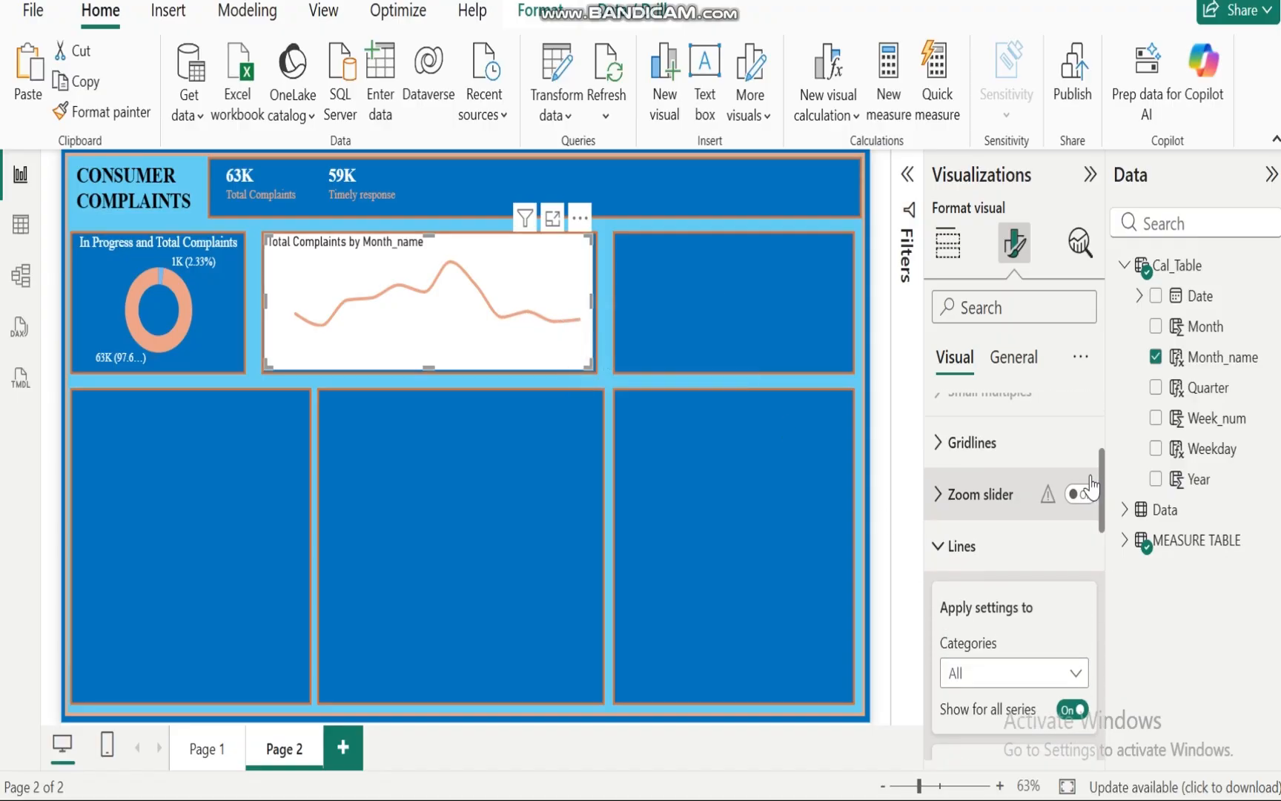
{"action": "left_click", "coordinate": [938, 549]}
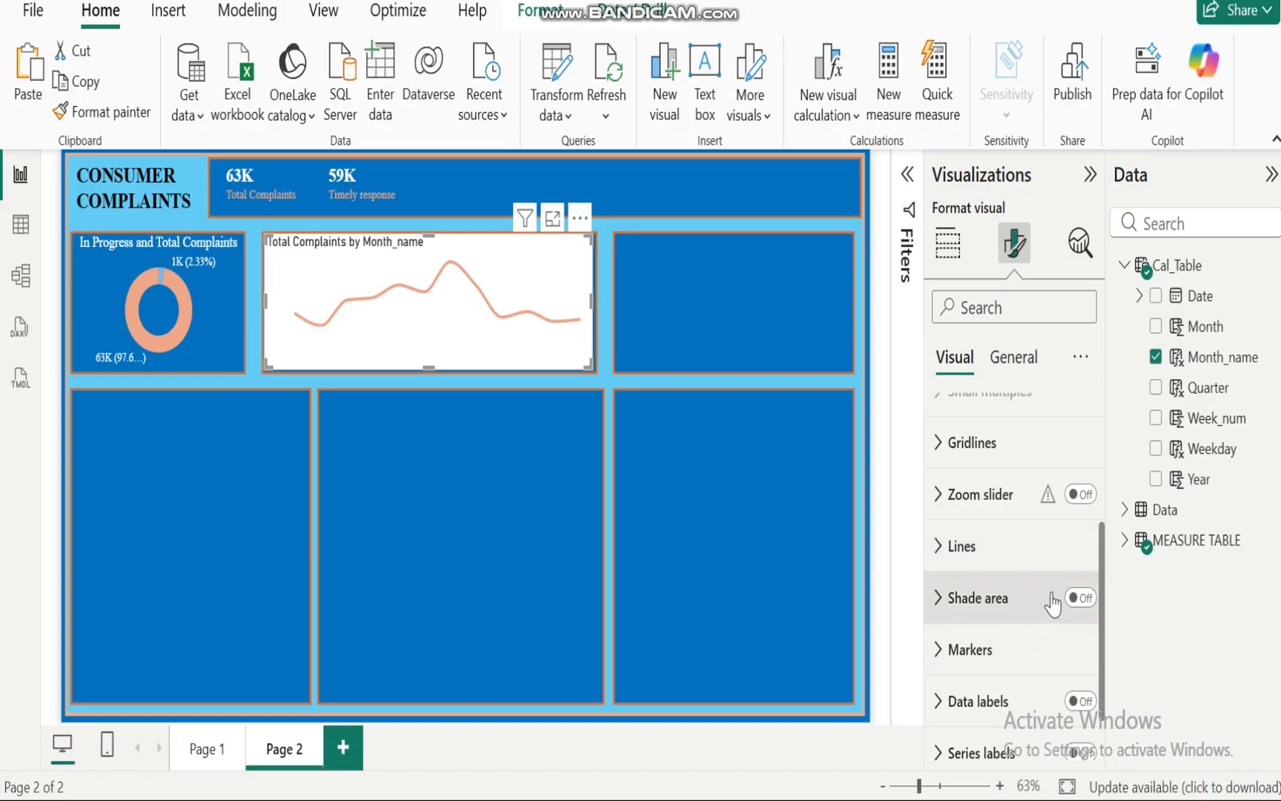
{"action": "left_click", "coordinate": [1083, 597]}
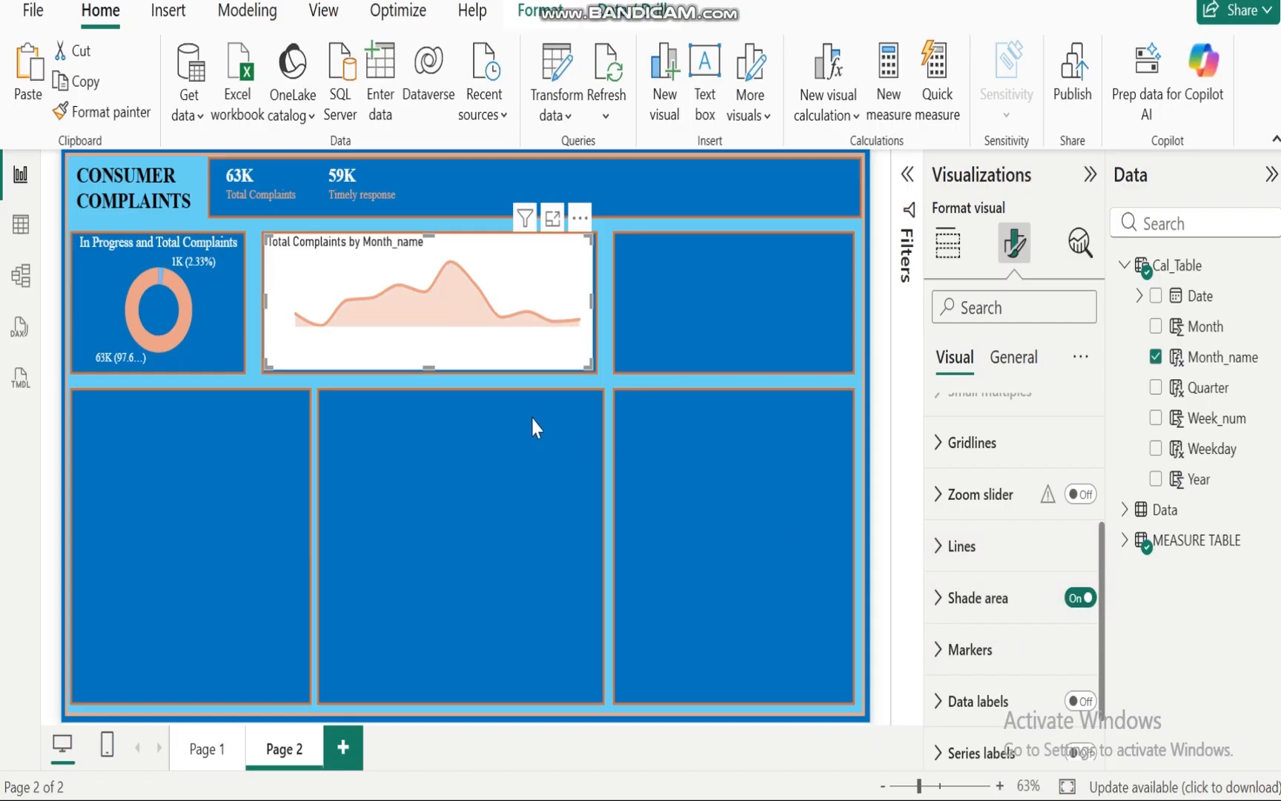
Step: Turn on markers for all categories on the line chart
{"action": "left_click", "coordinate": [940, 657]}
{"action": "left_click_drag", "start_coordinate": [1097, 534], "coordinate": [1108, 619]}
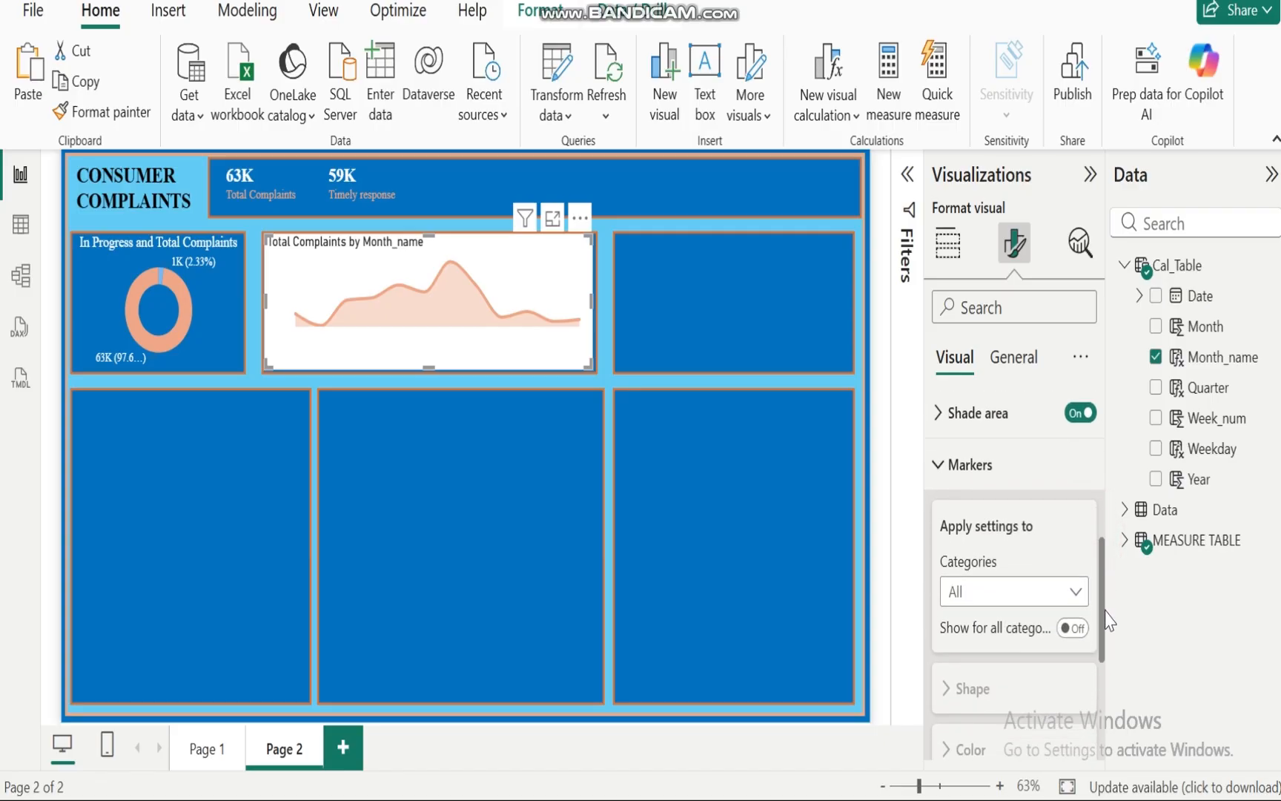
{"action": "scroll", "coordinate": [1106, 608], "scroll_direction": "down", "scroll_amount": 2}
{"action": "left_click", "coordinate": [1073, 558]}
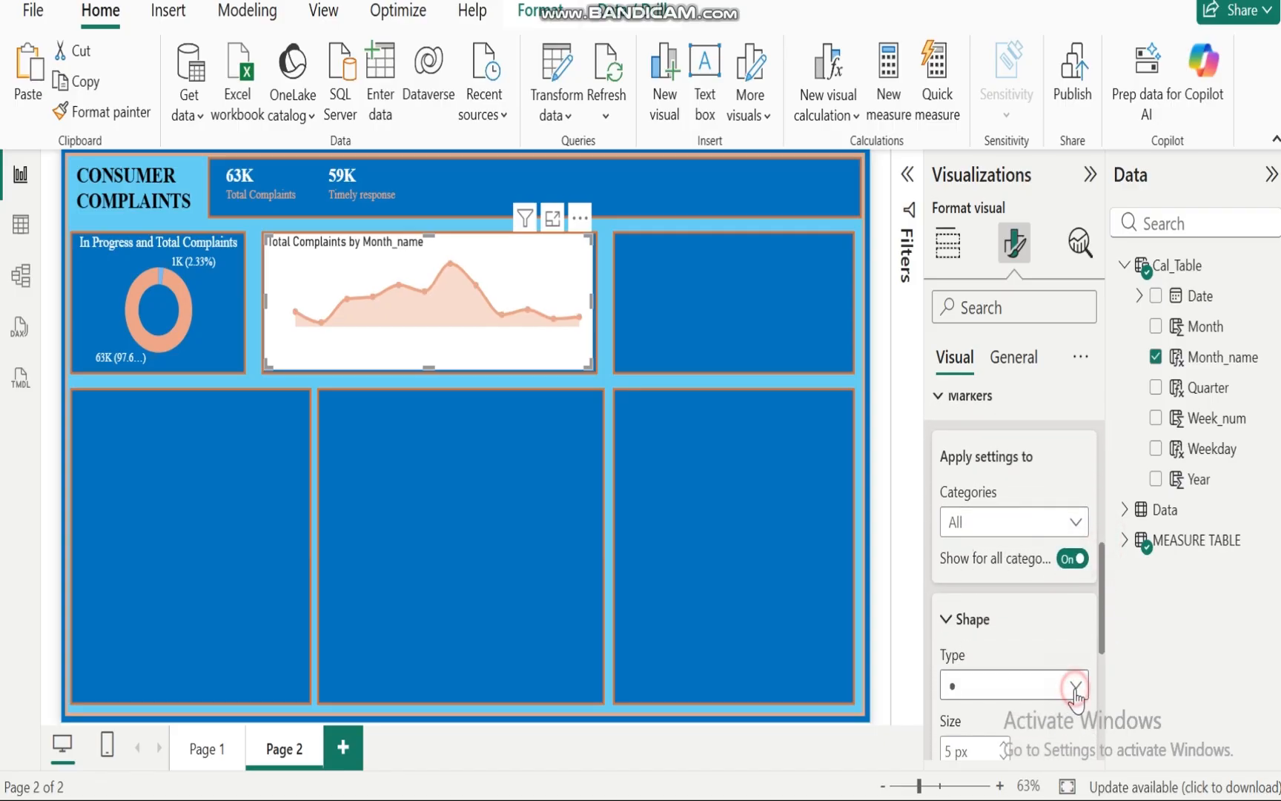
{"action": "left_click", "coordinate": [1074, 687]}
{"action": "left_click", "coordinate": [957, 442]}
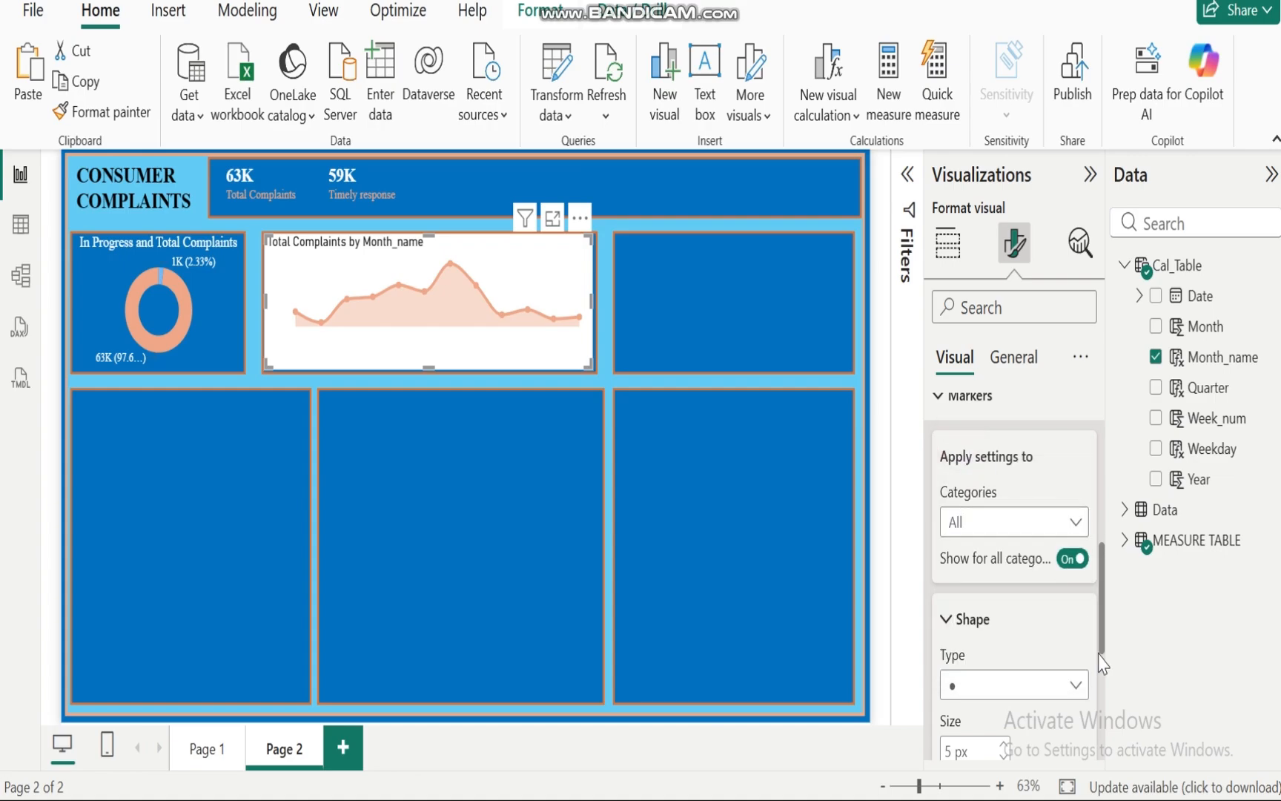
{"action": "left_click_drag", "start_coordinate": [1101, 610], "coordinate": [1105, 675]}
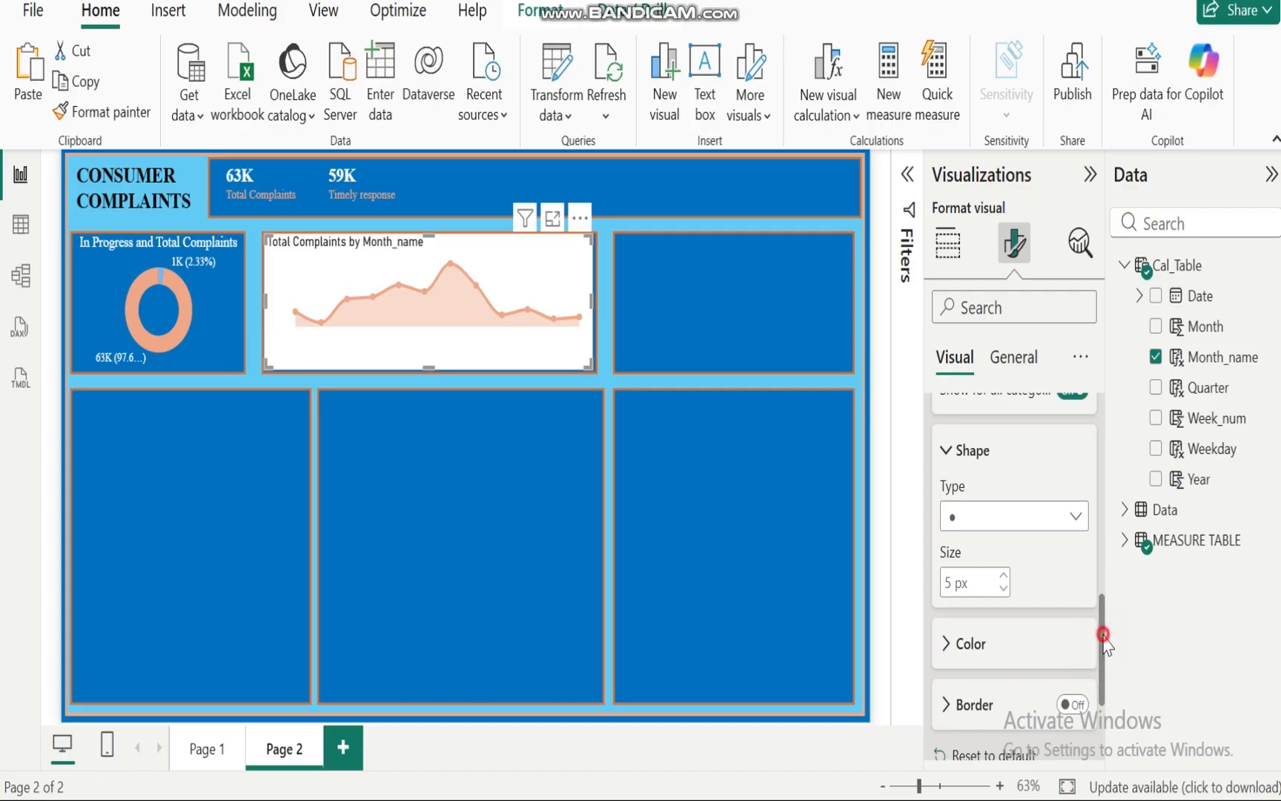
Step: Turn off the line chart's background under the general effects settings
{"action": "left_click_drag", "start_coordinate": [1103, 636], "coordinate": [1088, 354]}
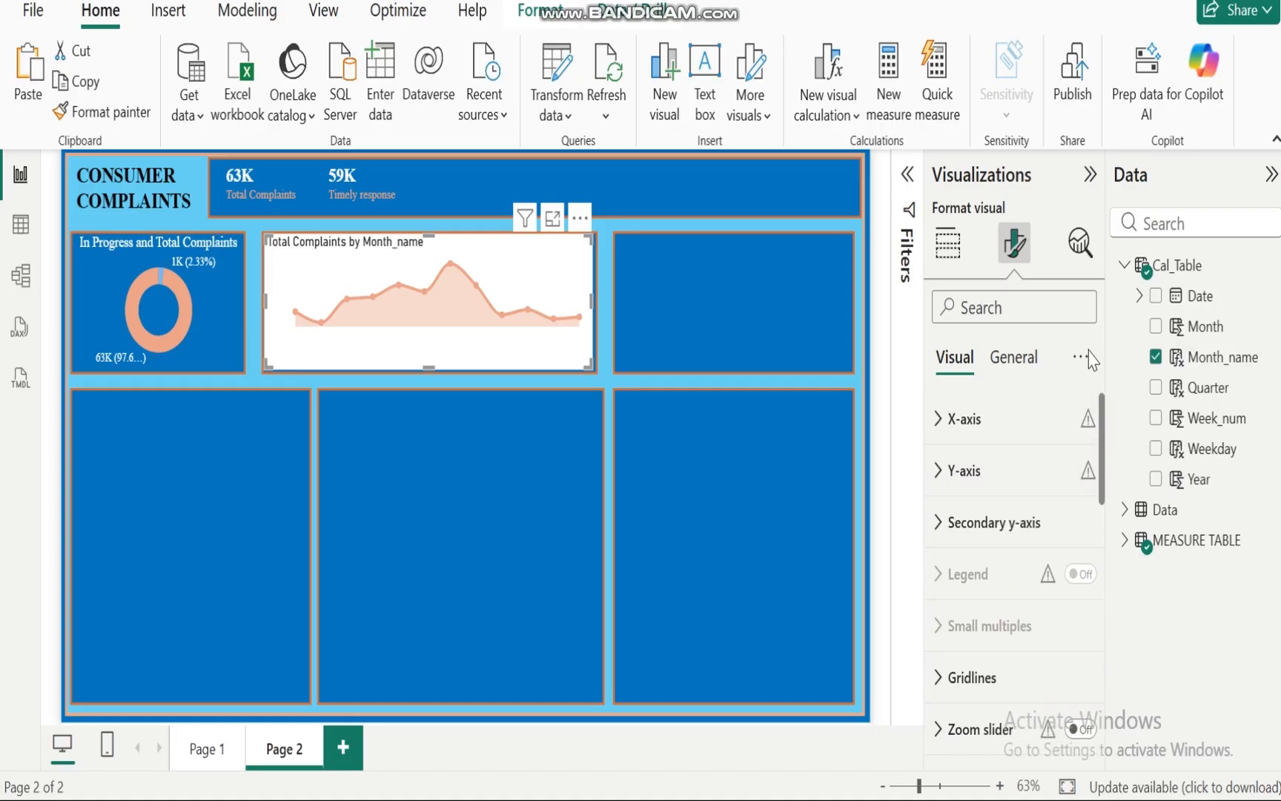
{"action": "left_click", "coordinate": [1015, 358]}
{"action": "left_click", "coordinate": [940, 524]}
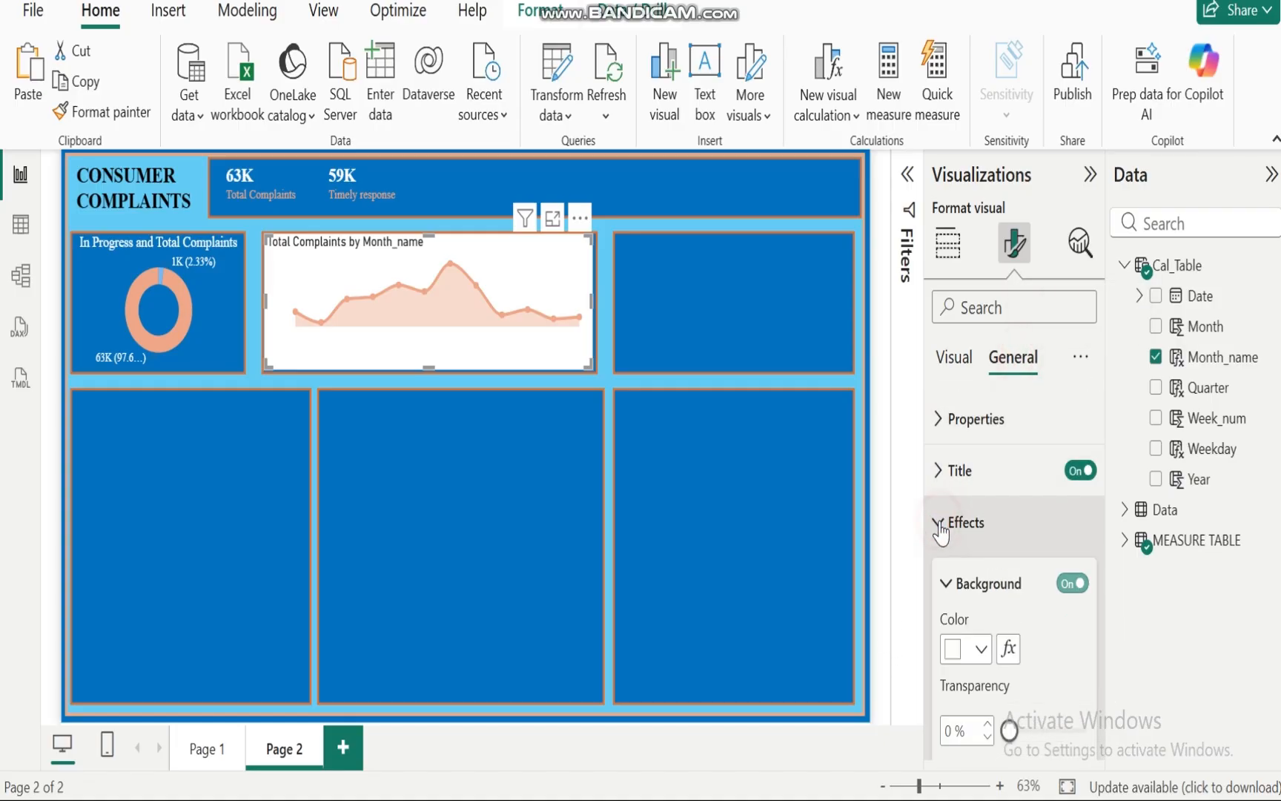
{"action": "left_click", "coordinate": [1068, 583]}
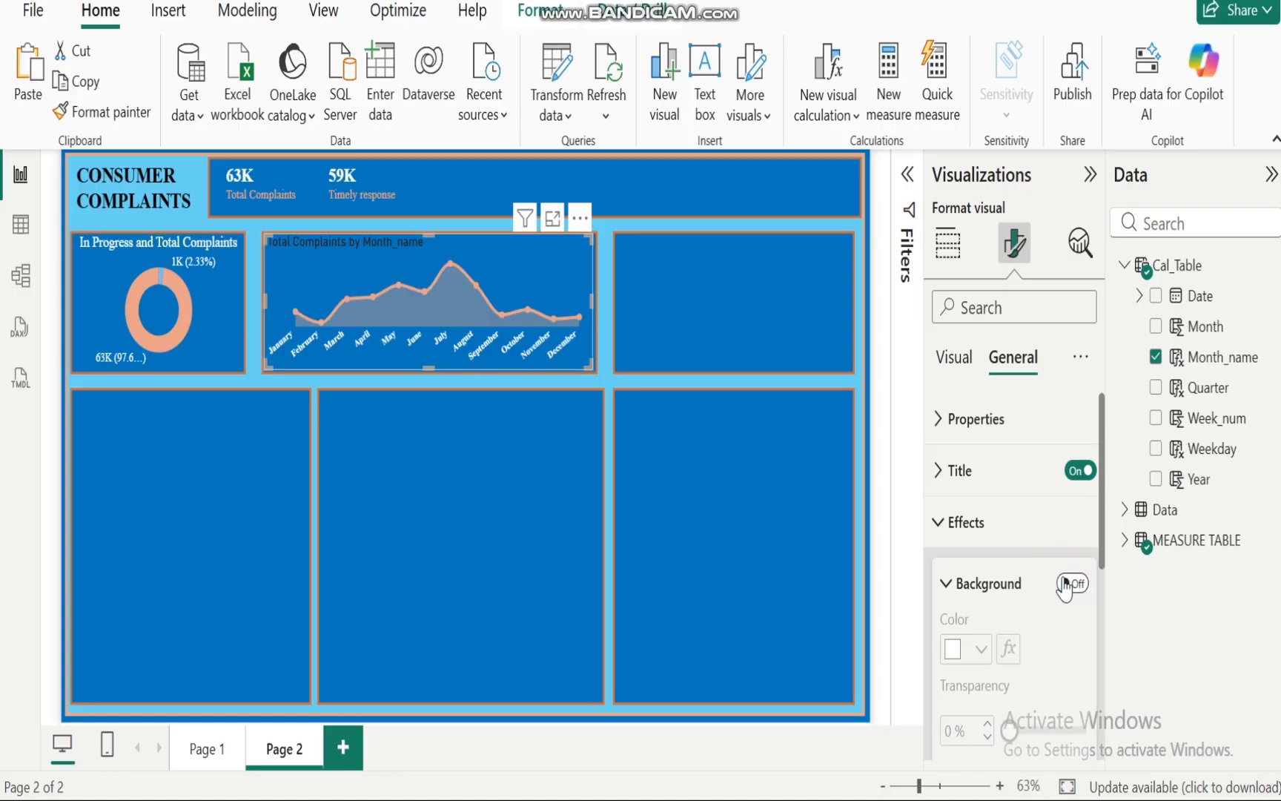
Step: Set the line chart's title font to Times New Roman
{"action": "left_click", "coordinate": [941, 471]}
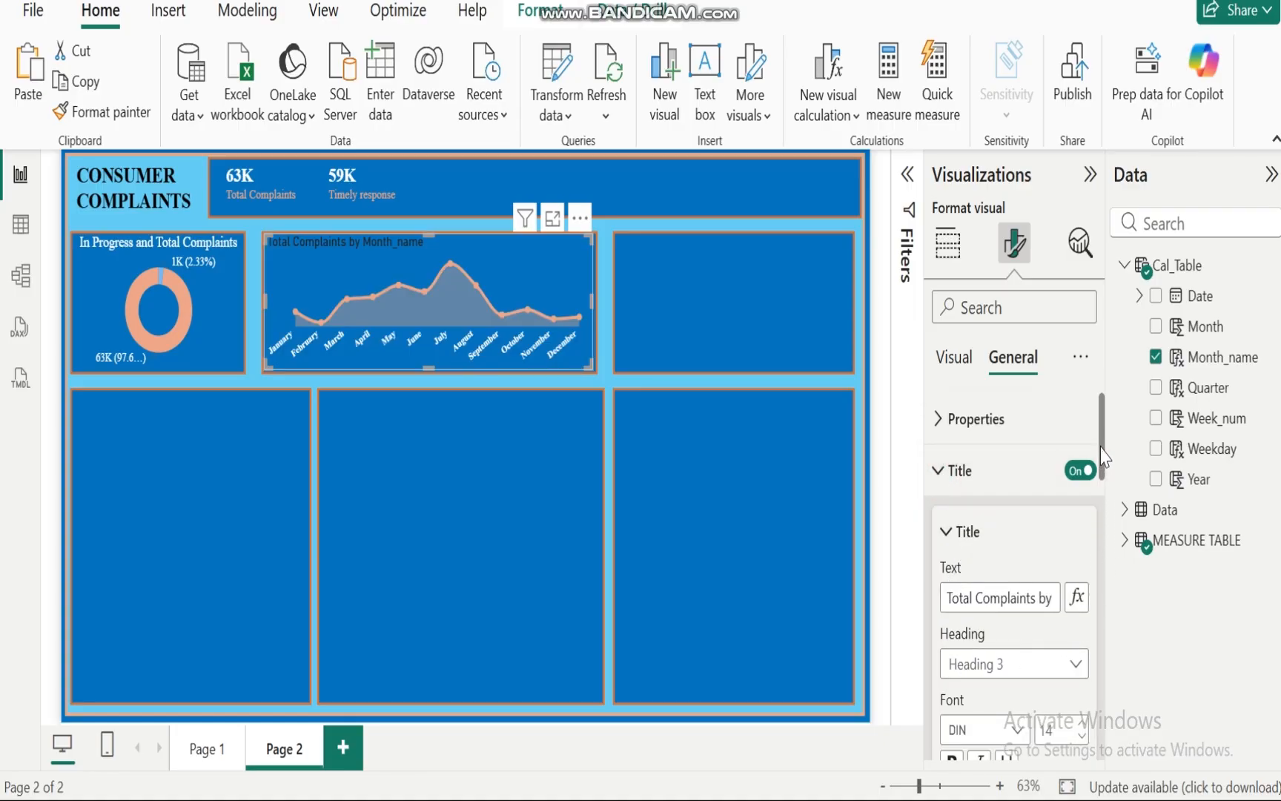
{"action": "left_click_drag", "start_coordinate": [1102, 446], "coordinate": [1104, 523]}
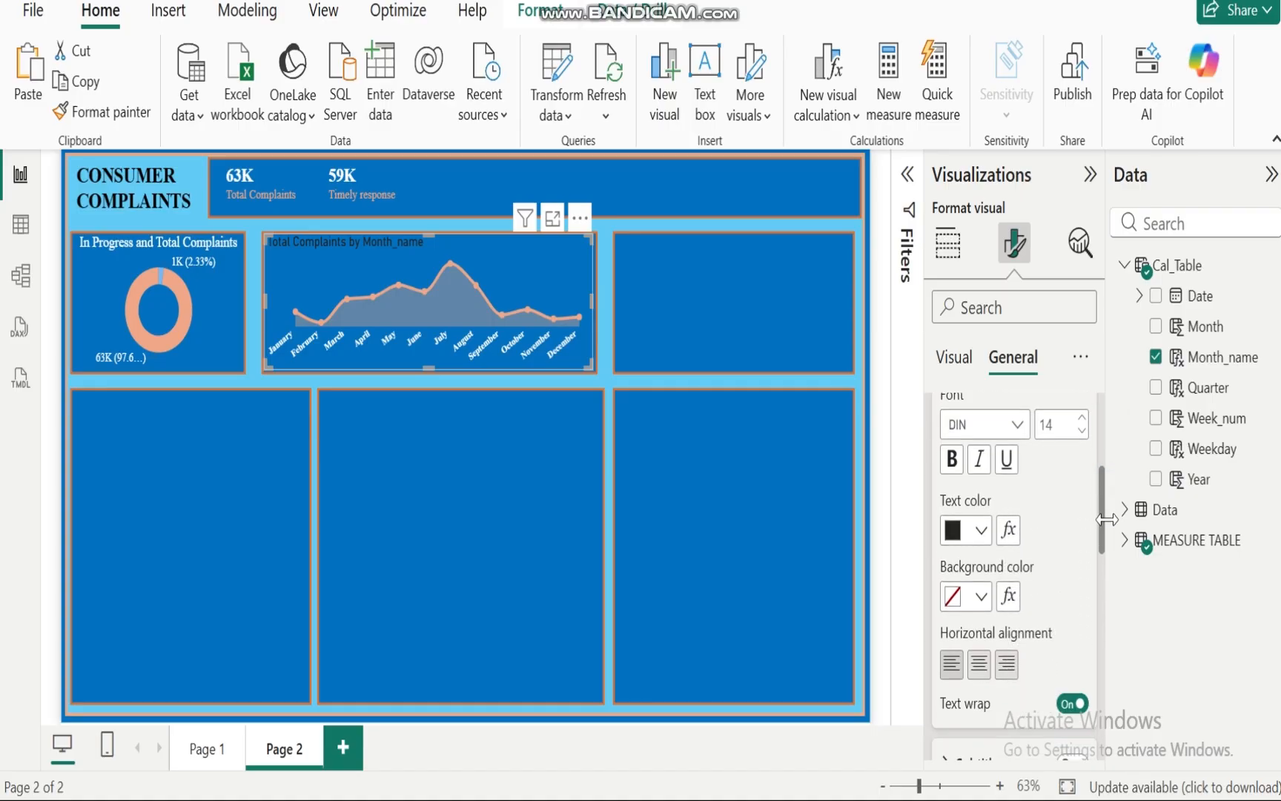
{"action": "left_click", "coordinate": [1018, 425]}
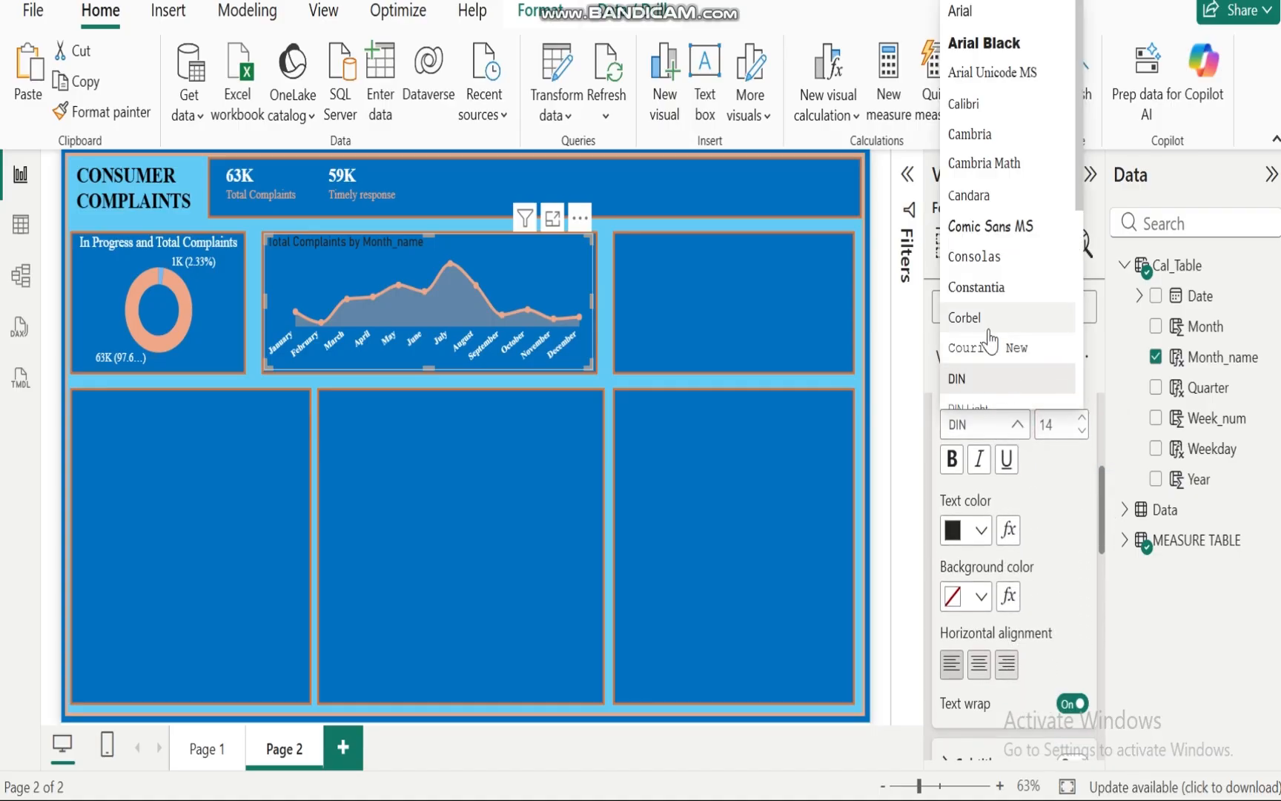
{"action": "key", "text": "t"}
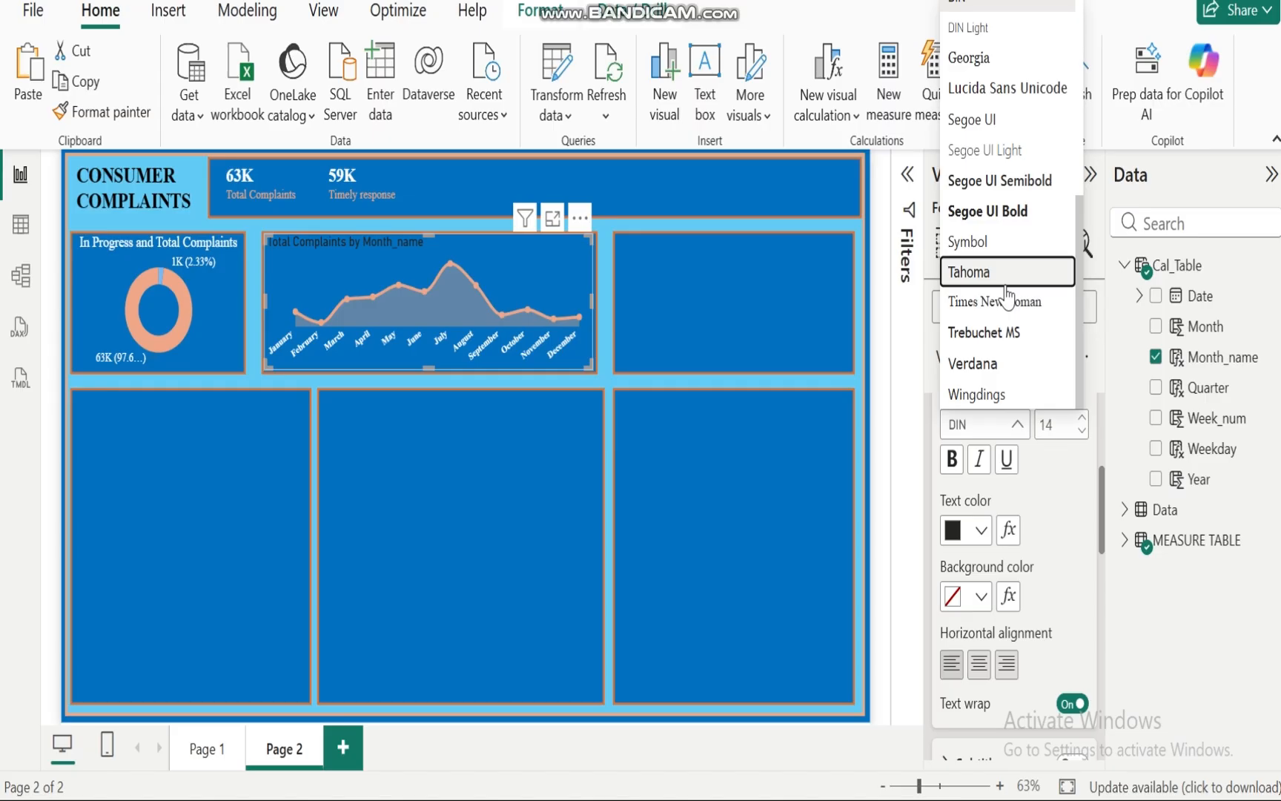
{"action": "left_click", "coordinate": [1000, 300]}
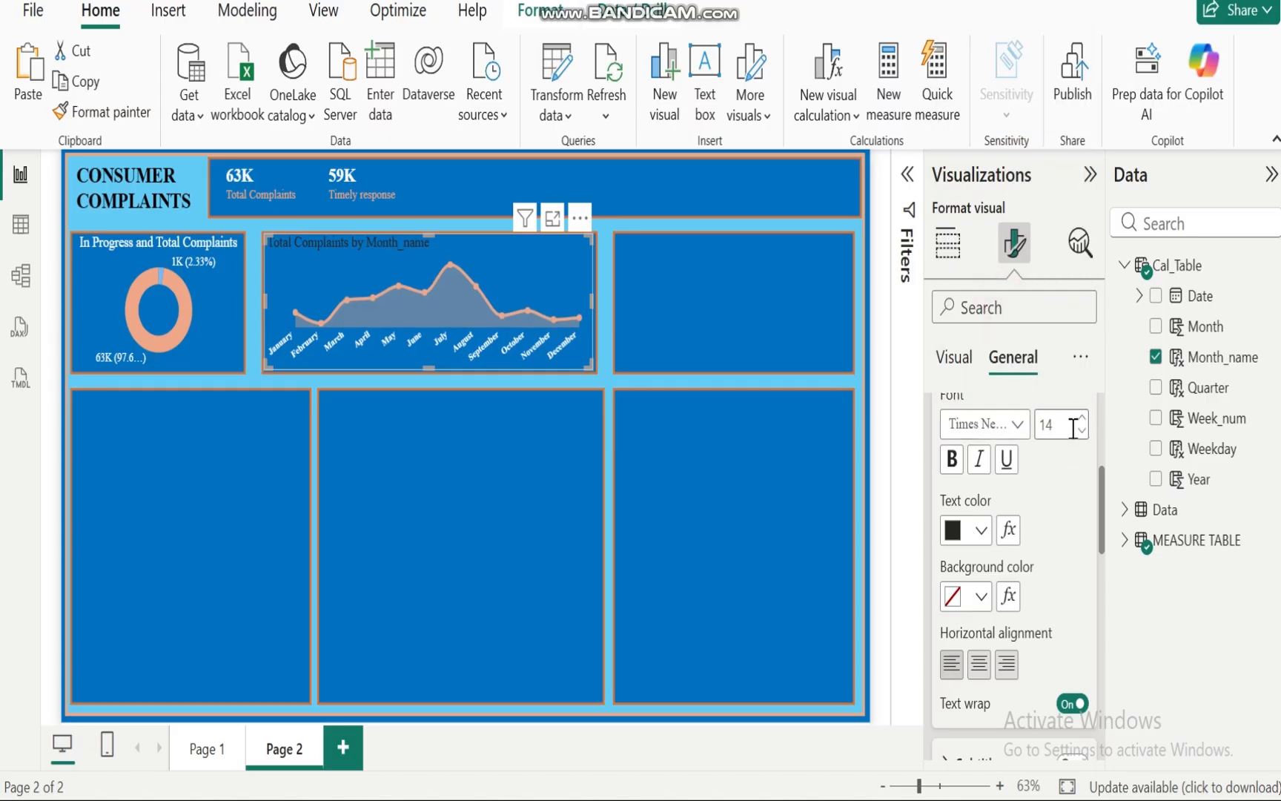
Step: Center the chart title and set its text color to white
{"action": "left_click", "coordinate": [979, 663]}
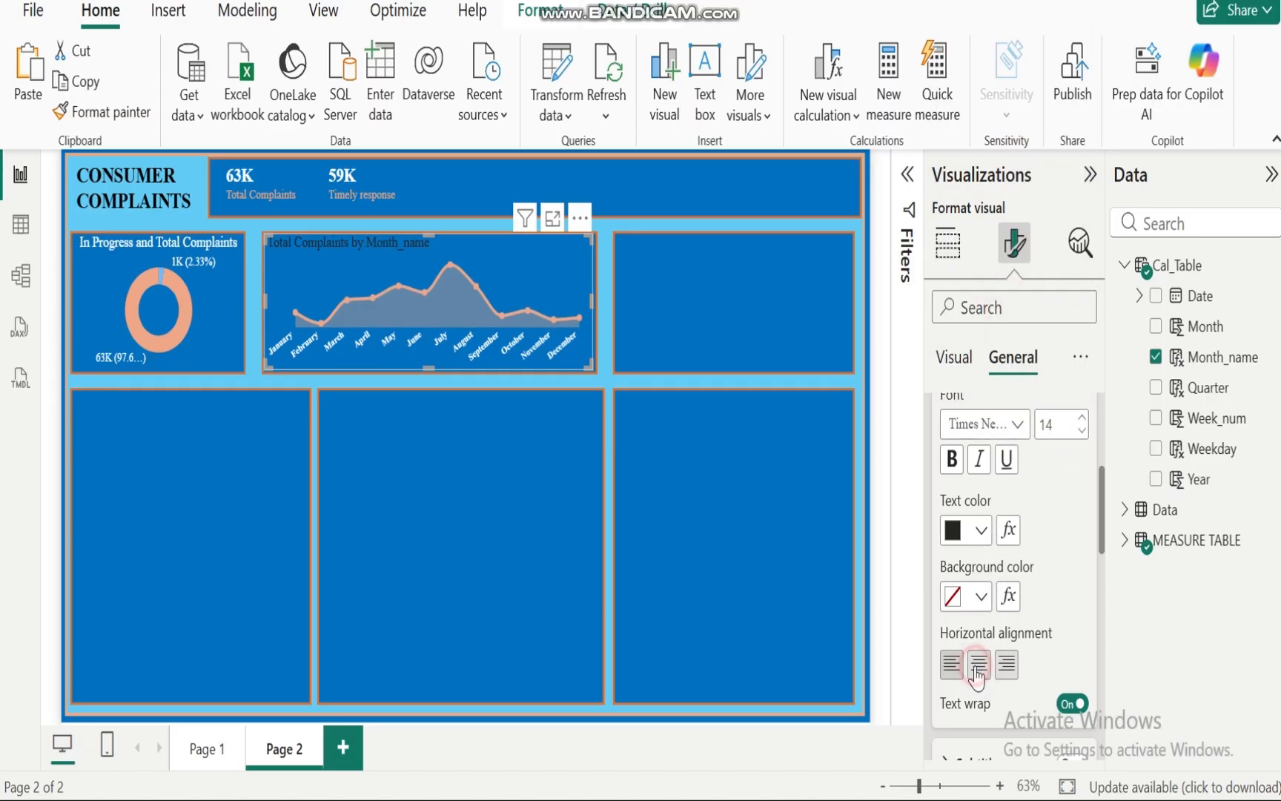
{"action": "left_click", "coordinate": [978, 531]}
{"action": "left_click", "coordinate": [994, 418]}
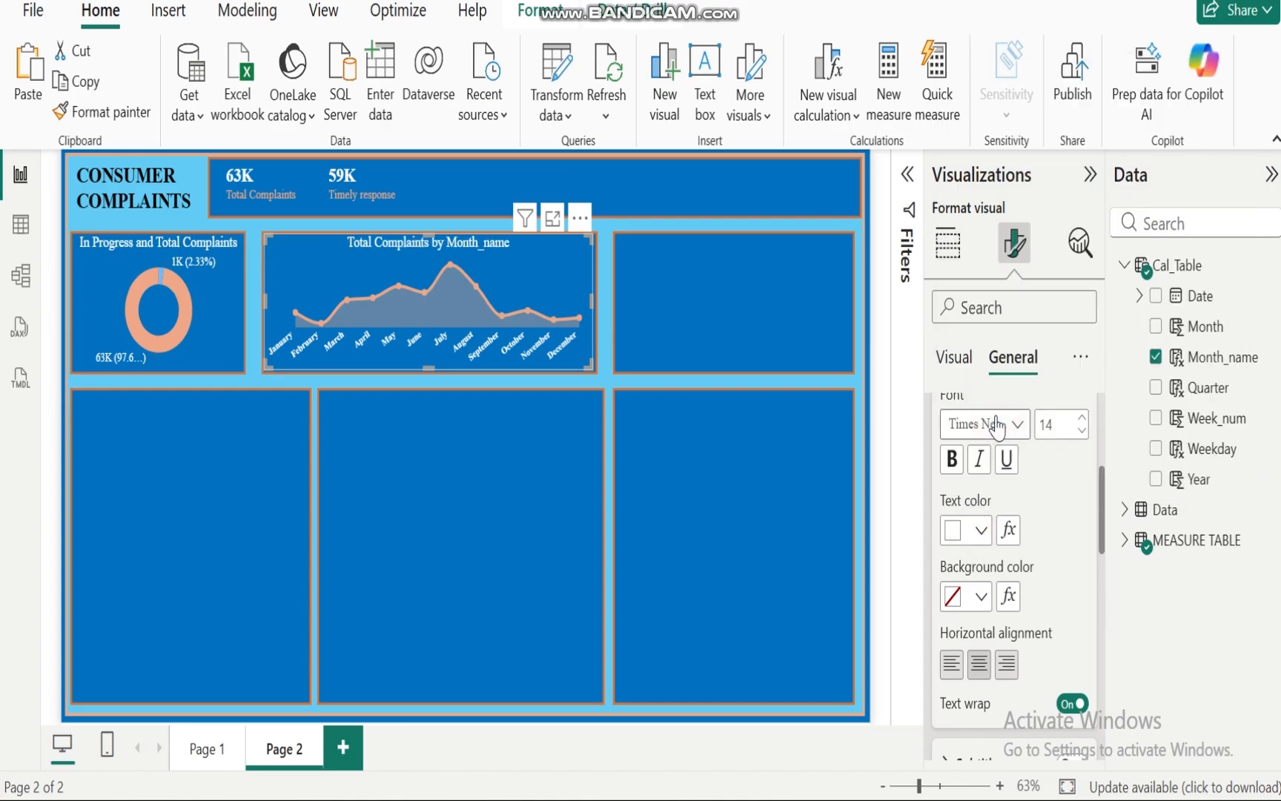
{"action": "left_click", "coordinate": [538, 502]}
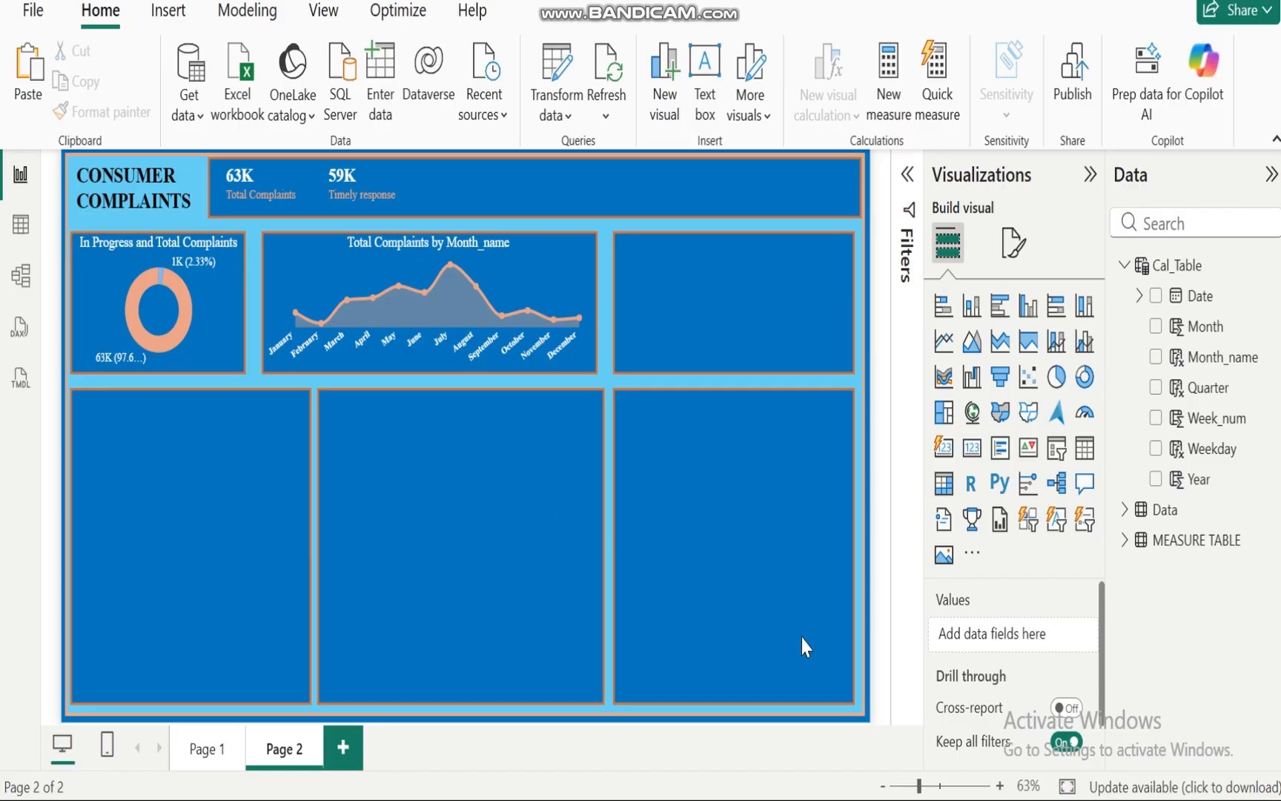
Step: Switch to PowerPoint to review the management's analytical questions slide, and return to Power BI
{"action": "mouse_move", "coordinate": [868, 797]}
{"action": "left_click", "coordinate": [737, 703]}
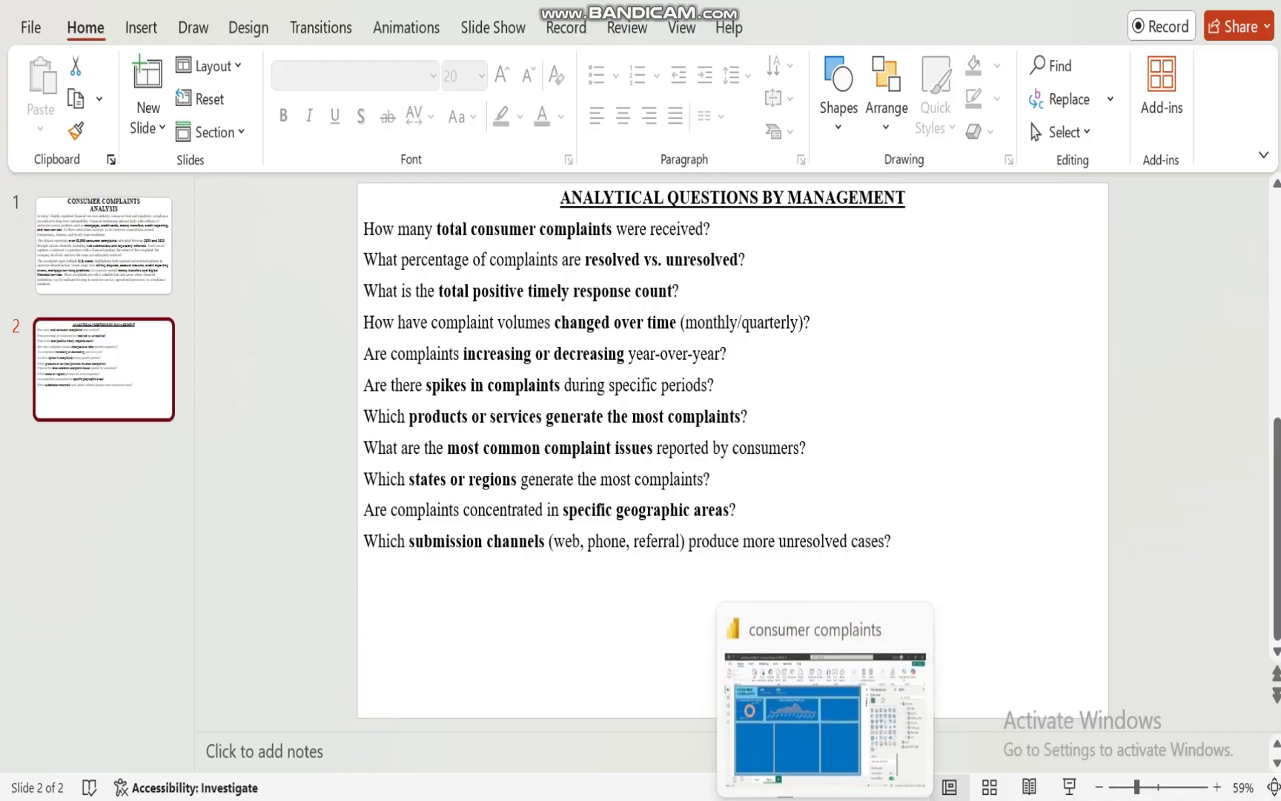
{"action": "left_click", "coordinate": [824, 799]}
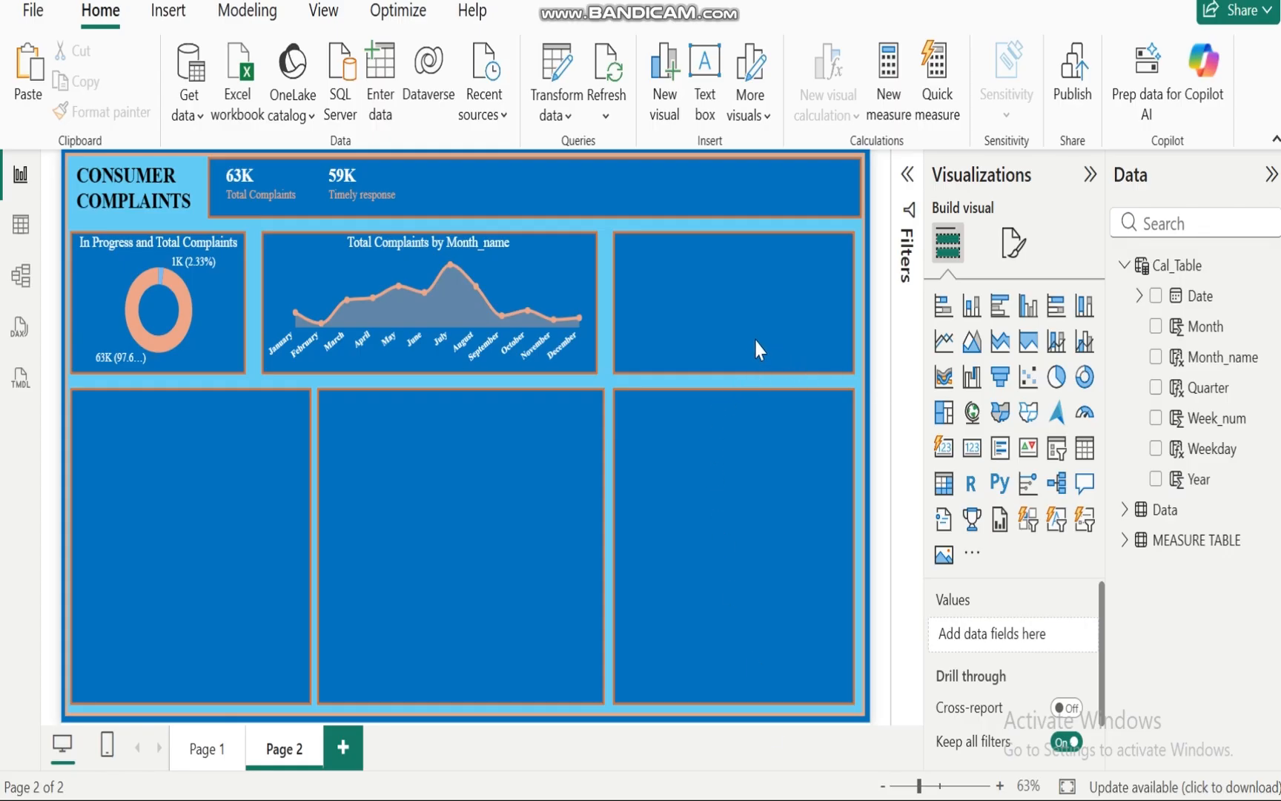
Step: Expand the MEASURE TABLE in the data fields and review the Total Complaints measure formula
{"action": "left_click", "coordinate": [1124, 265]}
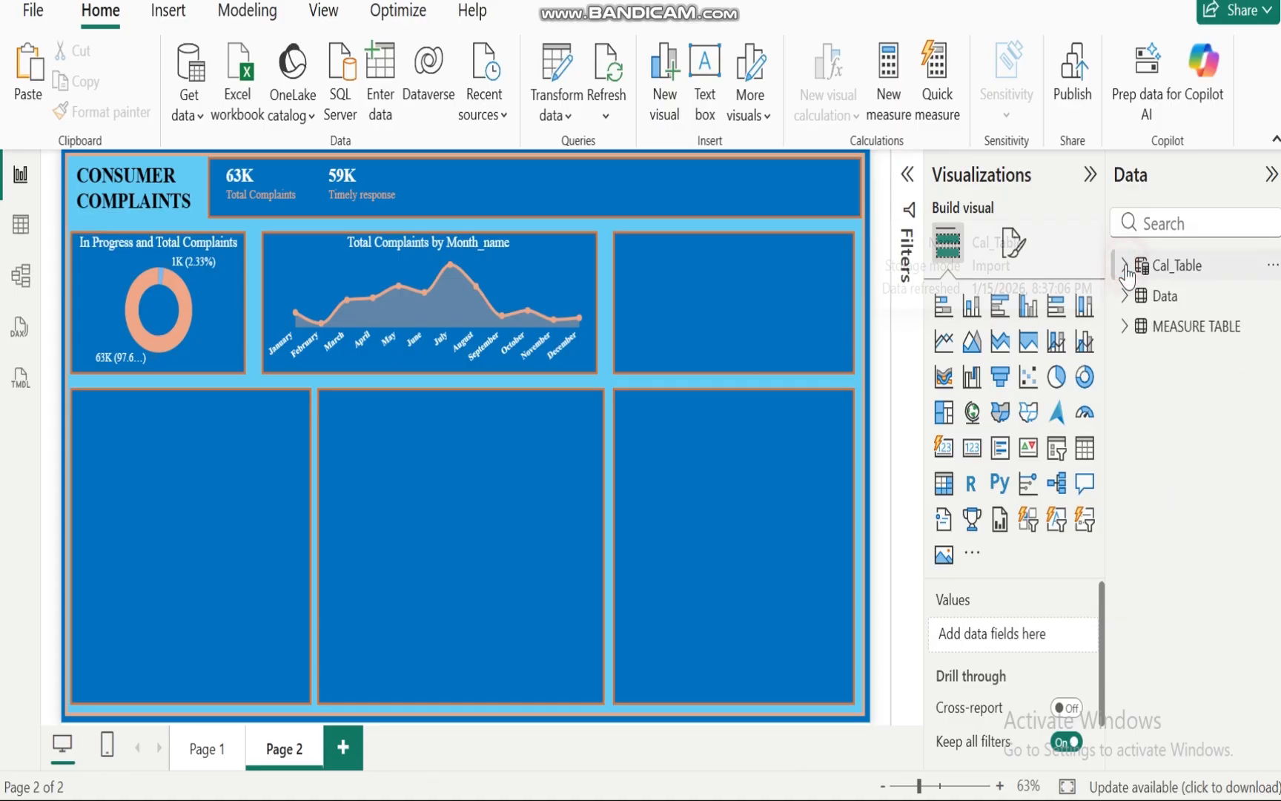
{"action": "left_click", "coordinate": [1125, 326]}
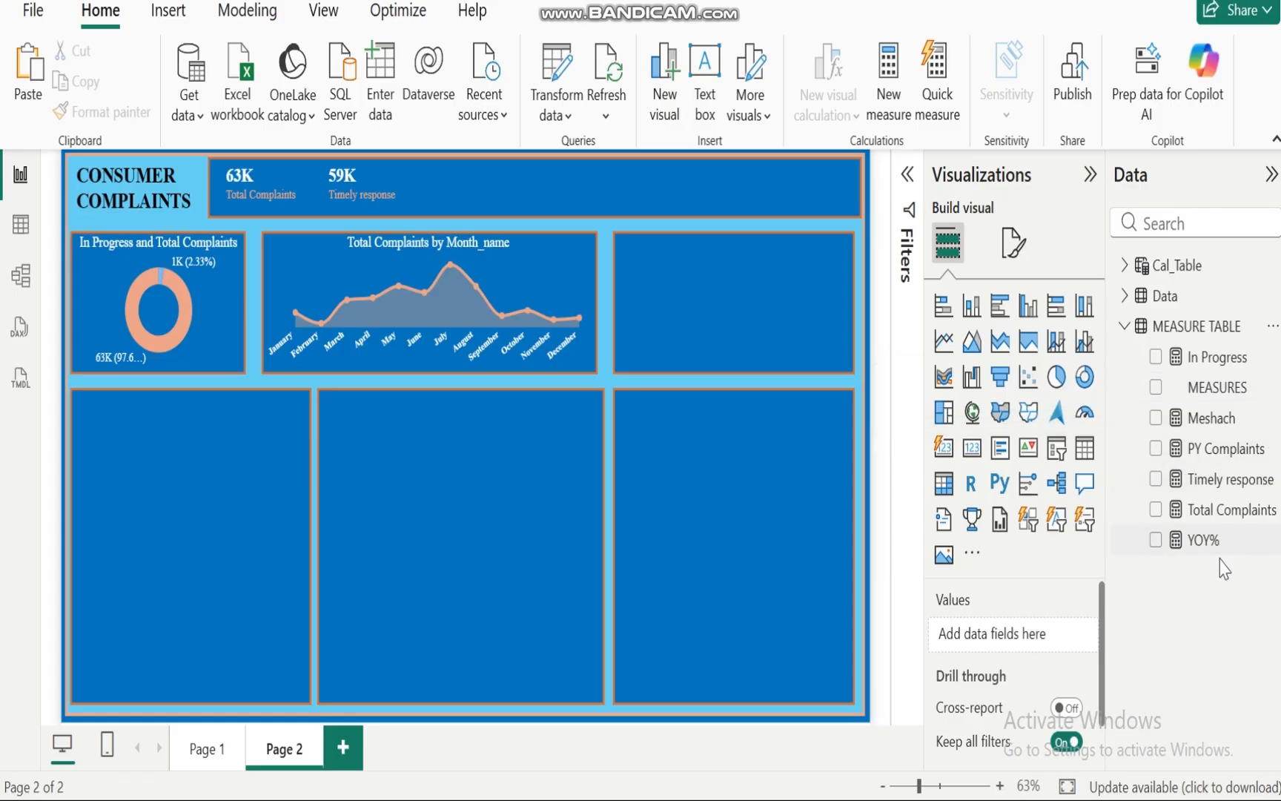
{"action": "left_click", "coordinate": [1204, 512]}
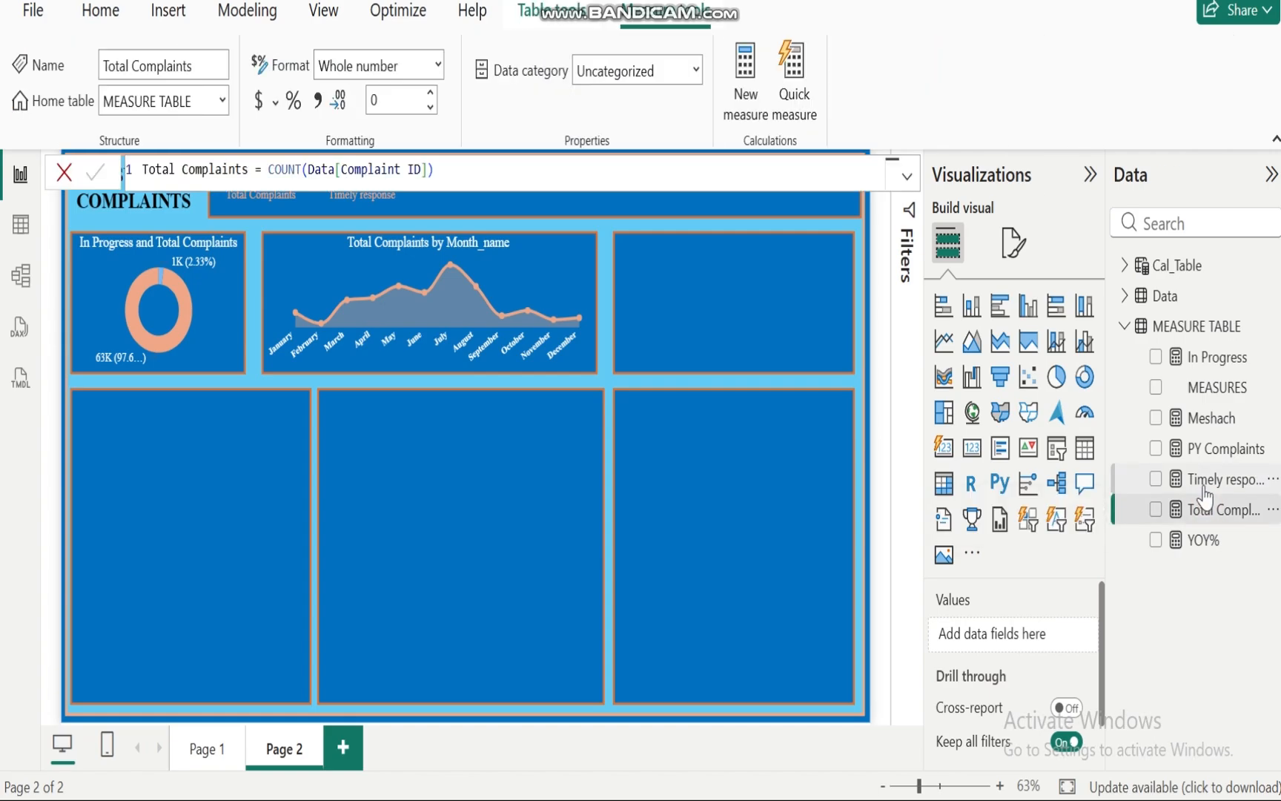
{"action": "left_click", "coordinate": [796, 531]}
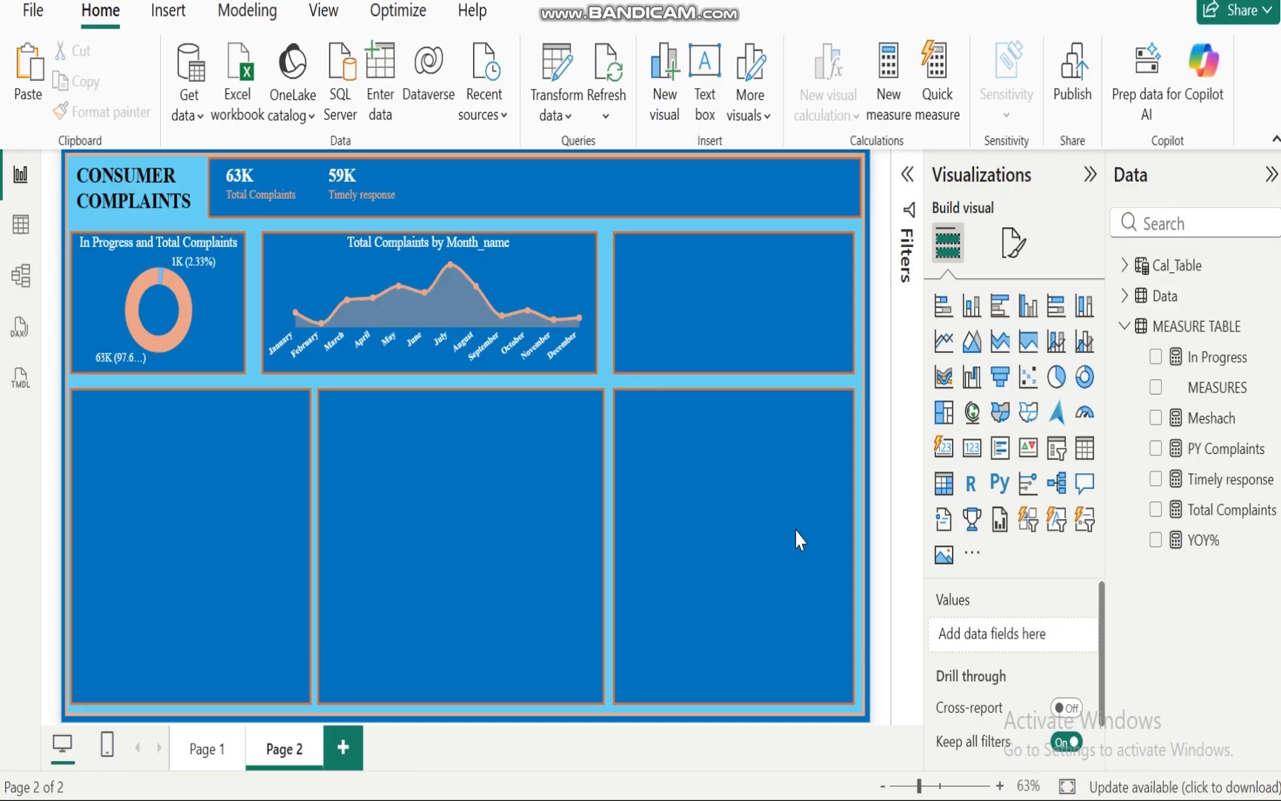
Step: Rewrite the PY Complaints measure's date filter as DATEADD(Cal_Table[Date],-1,YEAR)
{"action": "left_click", "coordinate": [1222, 449]}
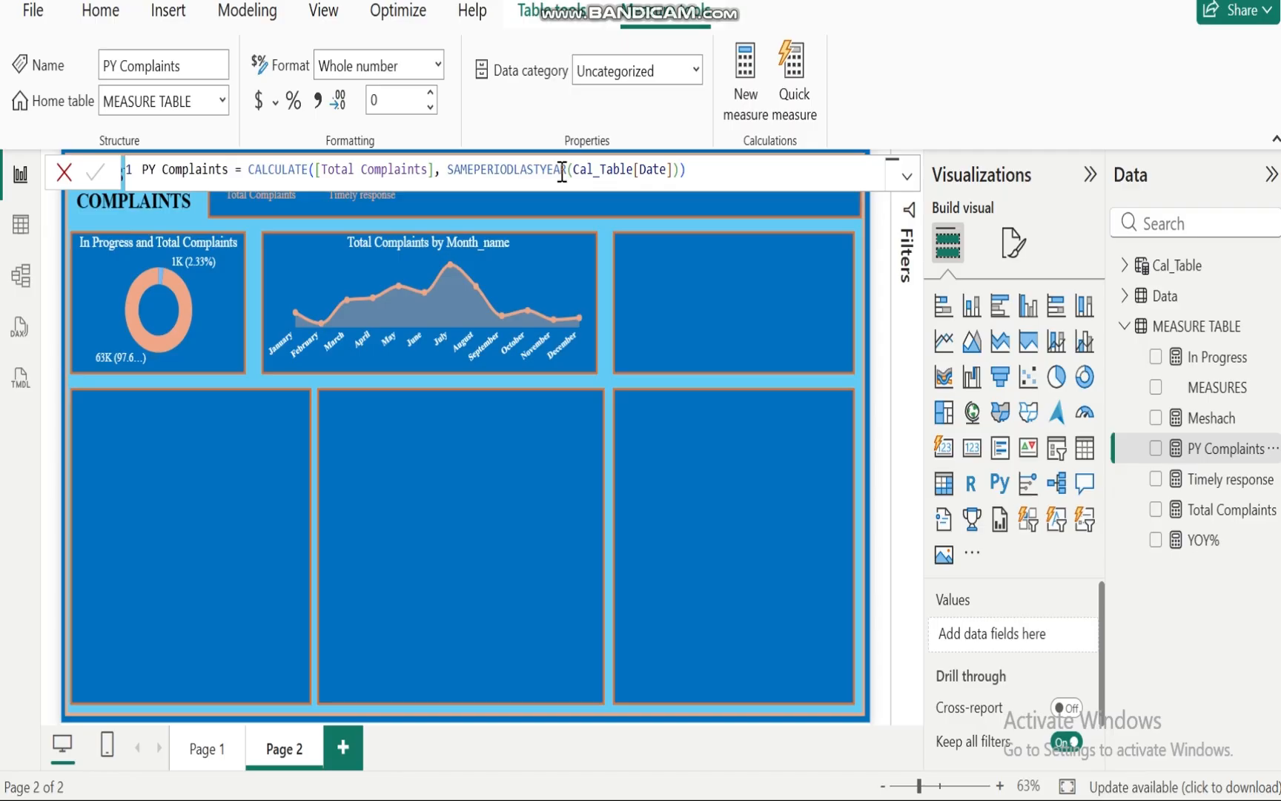
{"action": "left_click_drag", "start_coordinate": [694, 171], "coordinate": [446, 176]}
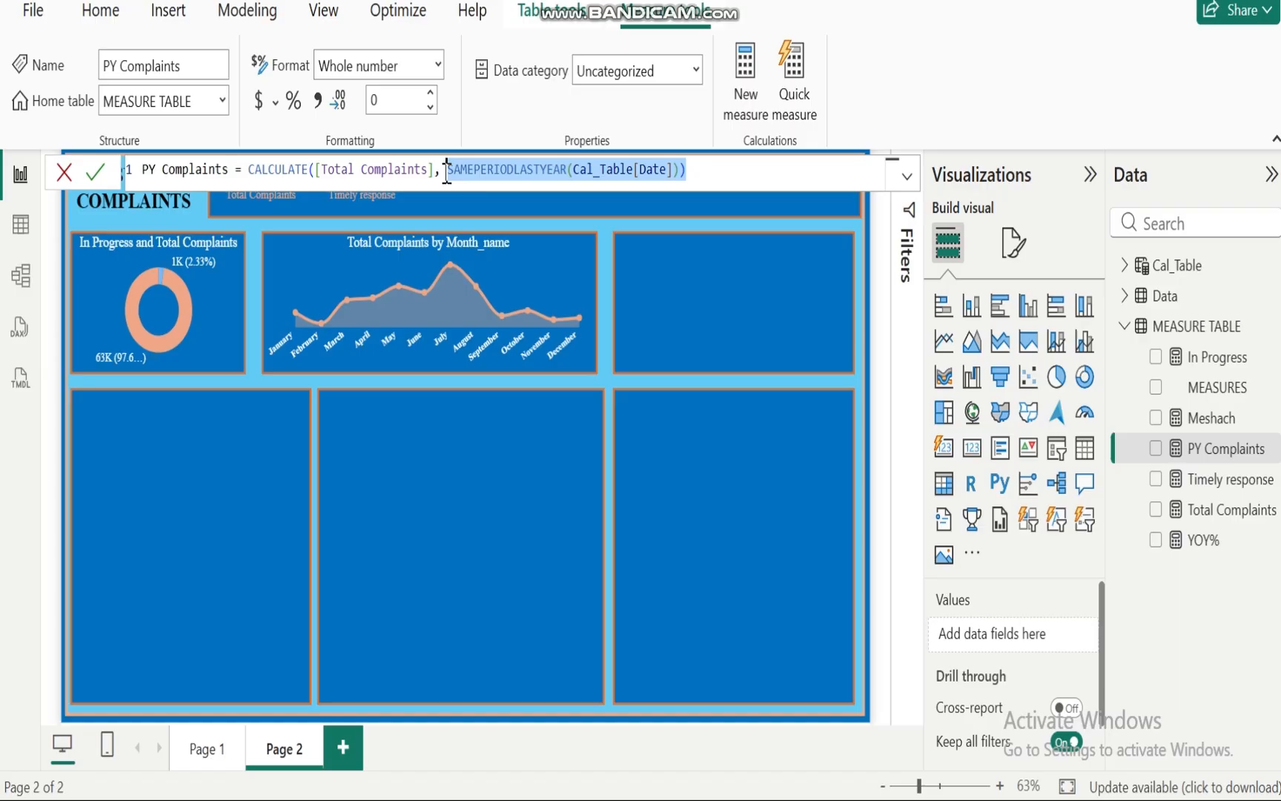
{"action": "type", "text": "date"}
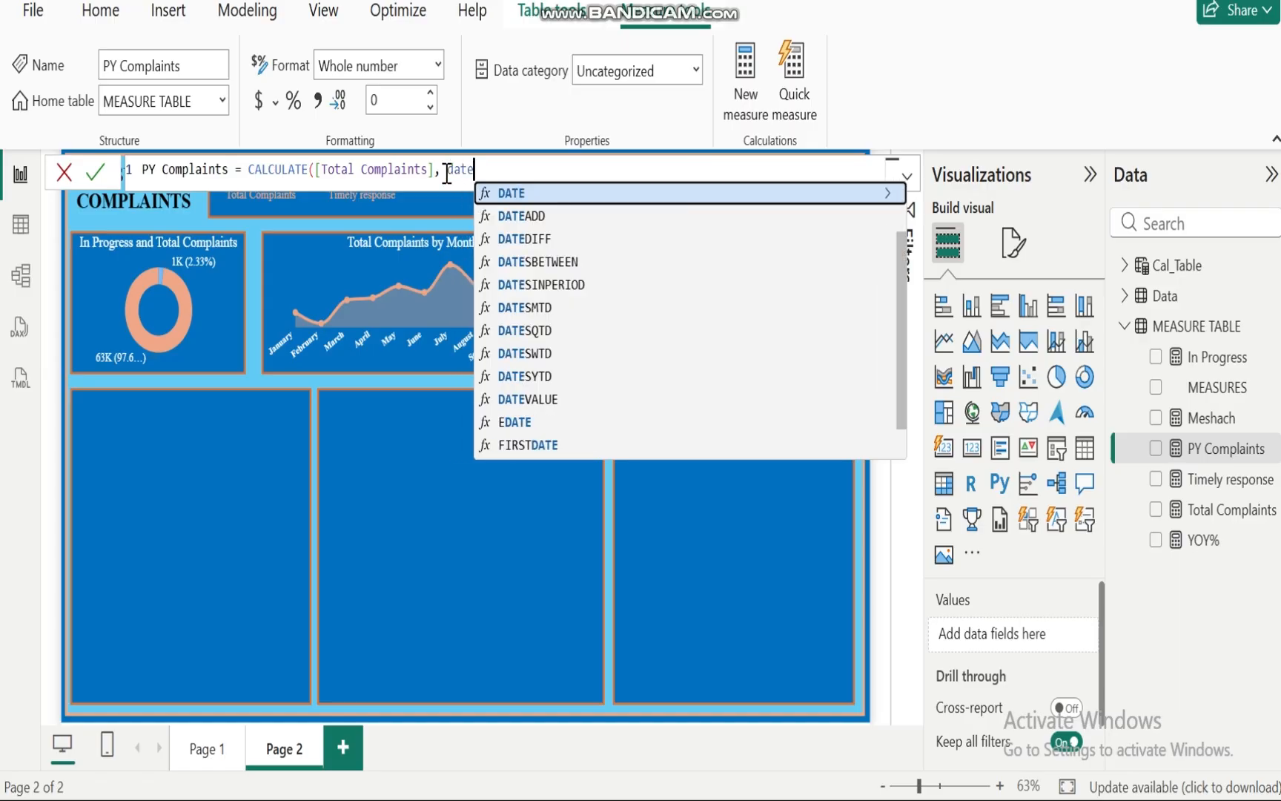
{"action": "type", "text": "add"}
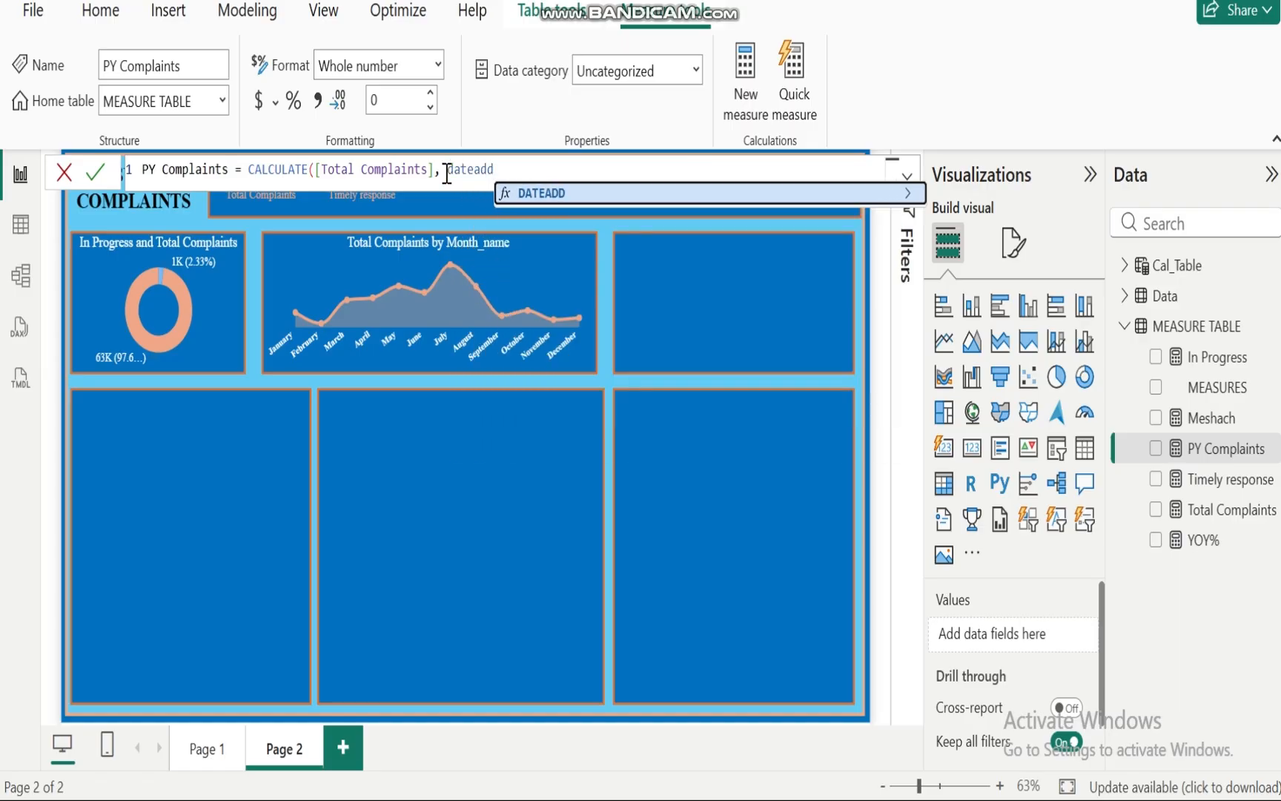
{"action": "left_click", "coordinate": [576, 194]}
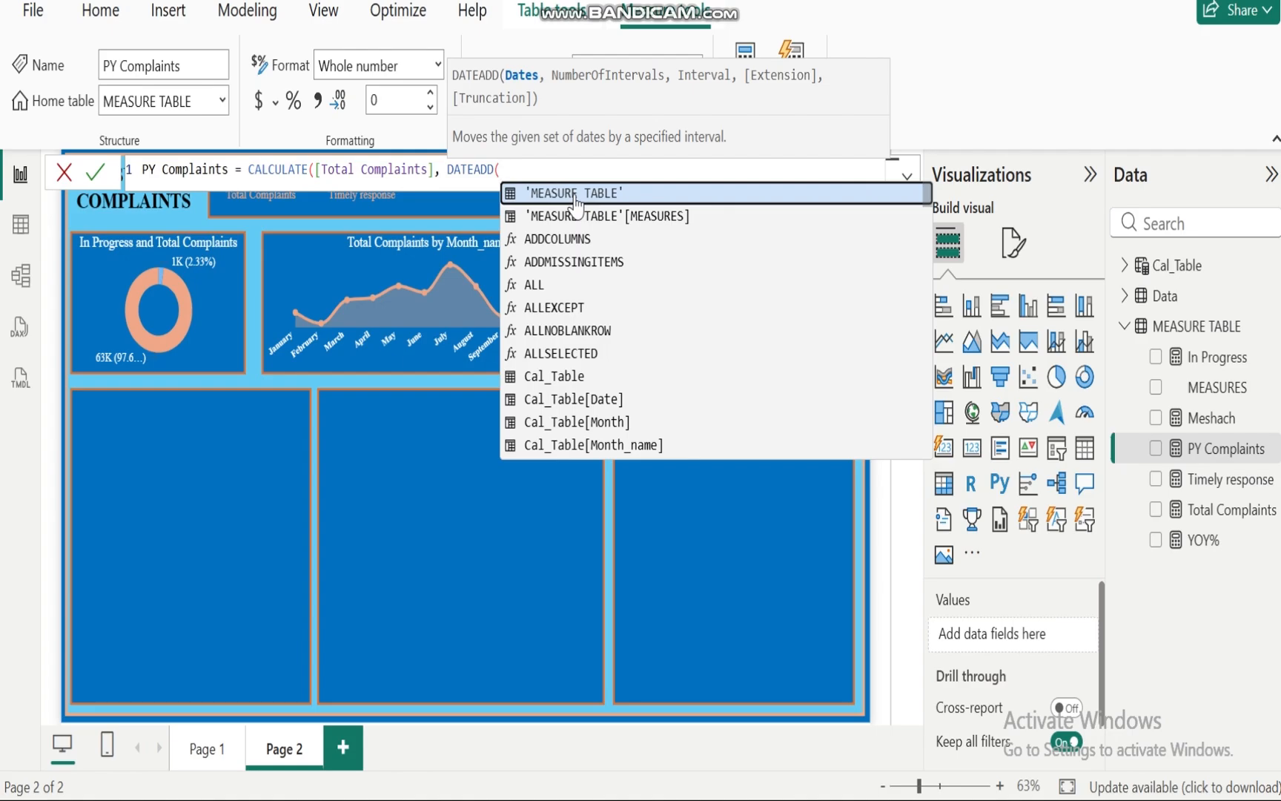
{"action": "type", "text": "cal"}
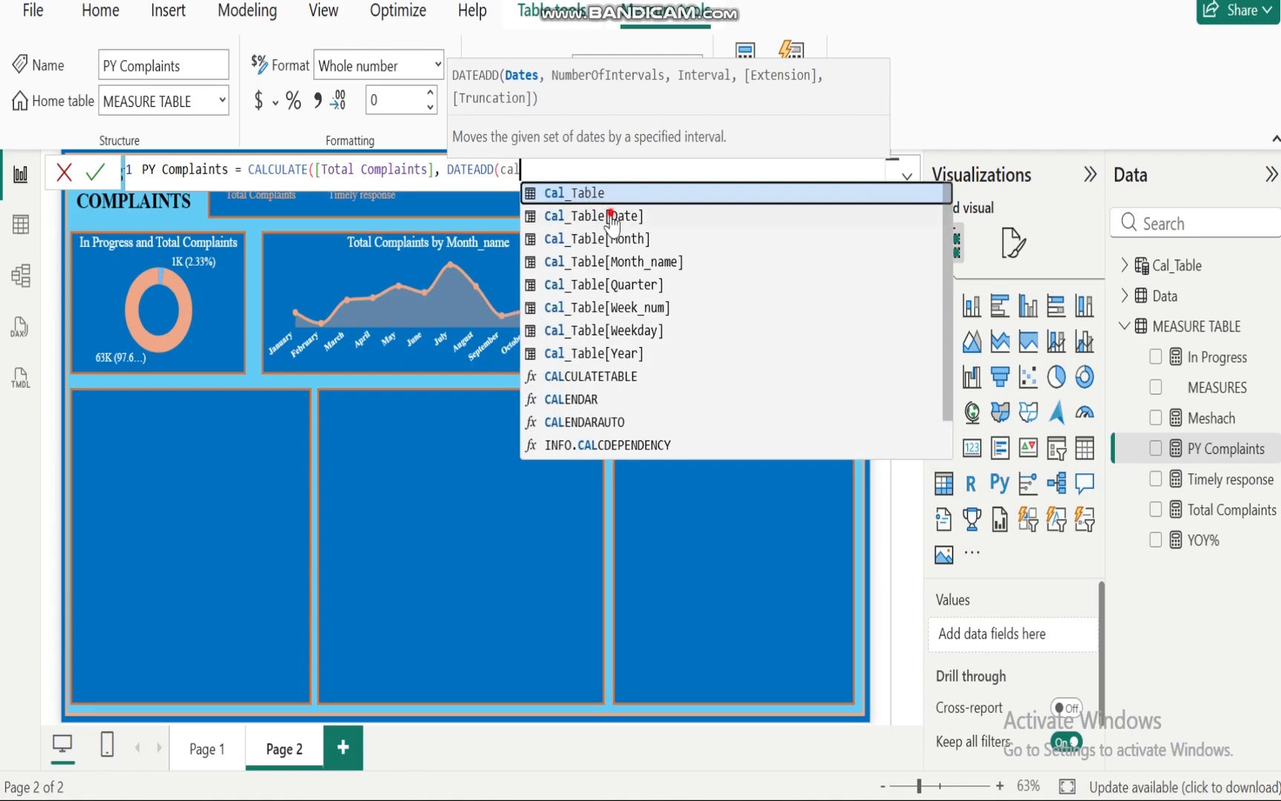
{"action": "left_click", "coordinate": [610, 216]}
{"action": "type", "text": ",-1"}
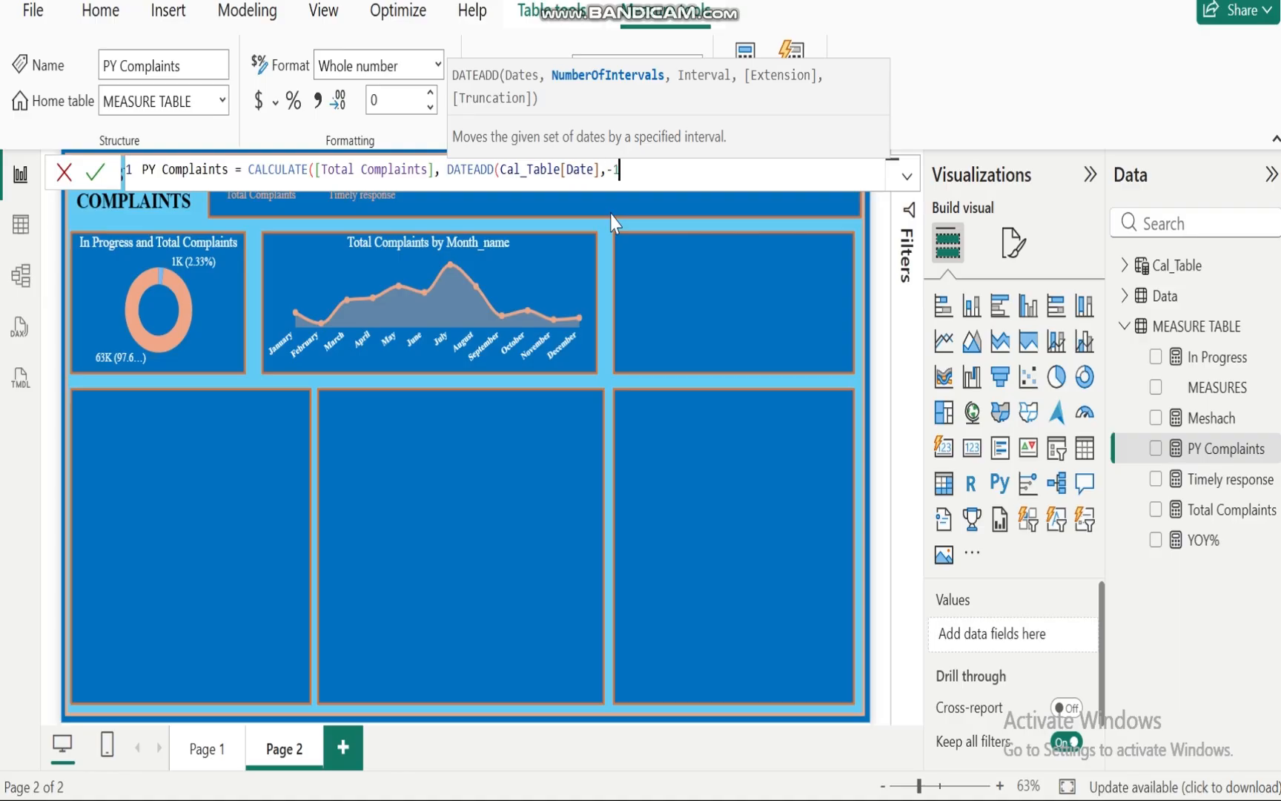
{"action": "type", "text": ",yea"}
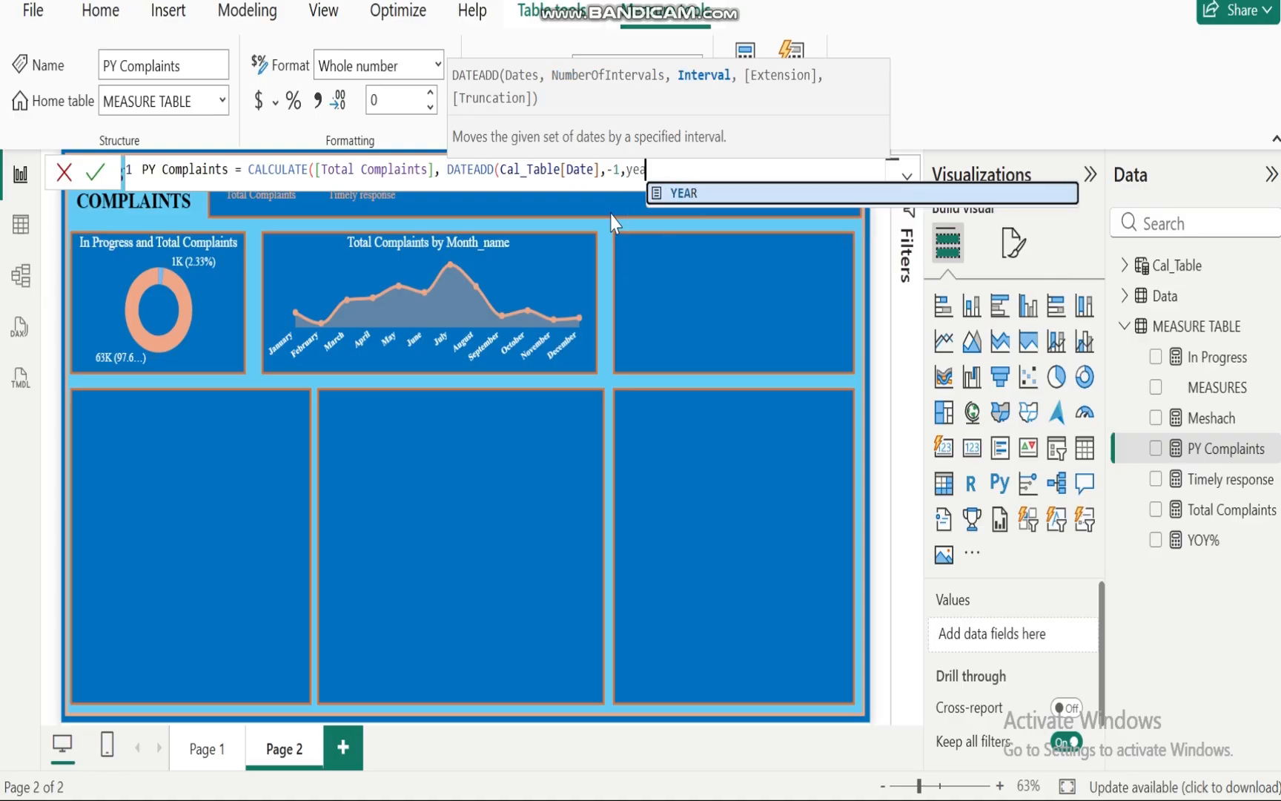
{"action": "left_click", "coordinate": [720, 194]}
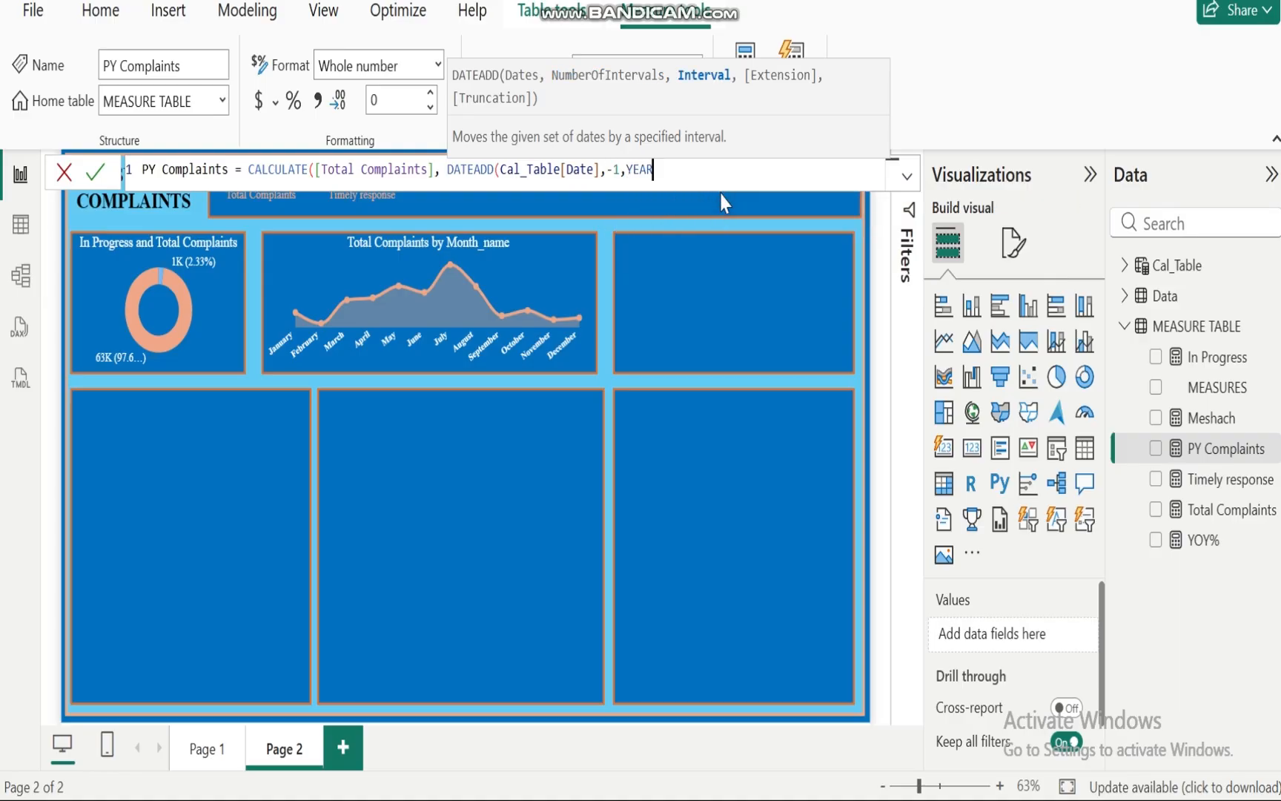
{"action": "type", "text": "))"}
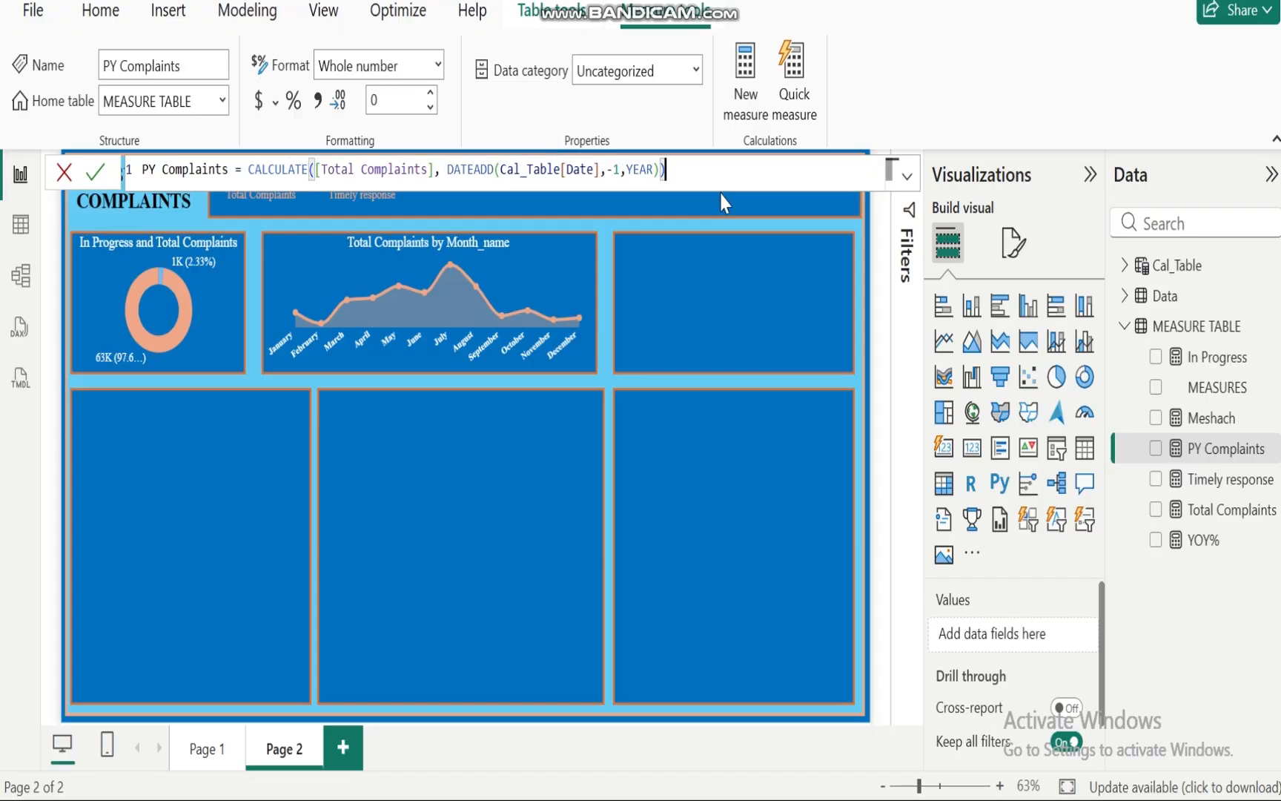
Step: Set the PY Complaints measure's date filter to SAMEPERIODLASTYEAR(Cal_Table[Date]) and commit the formula
{"action": "left_click_drag", "start_coordinate": [665, 168], "coordinate": [448, 170]}
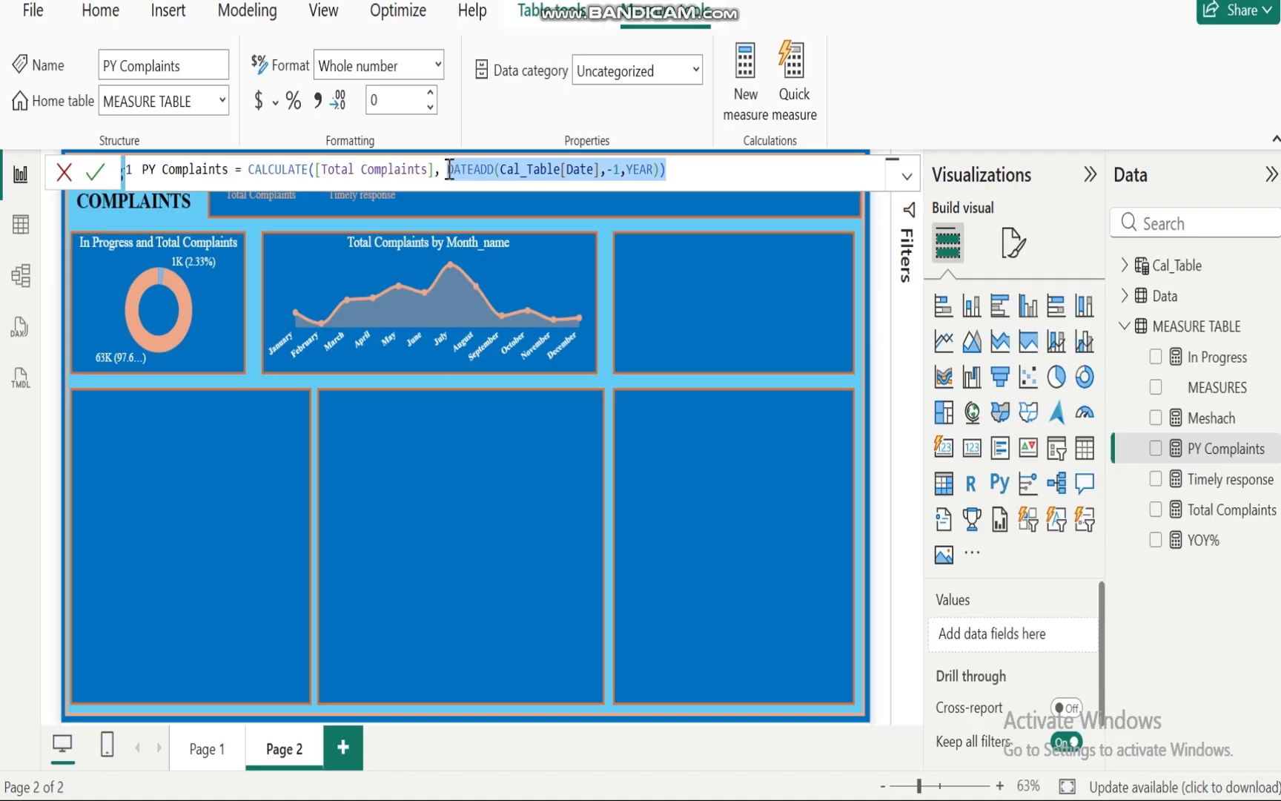
{"action": "type", "text": "samep"}
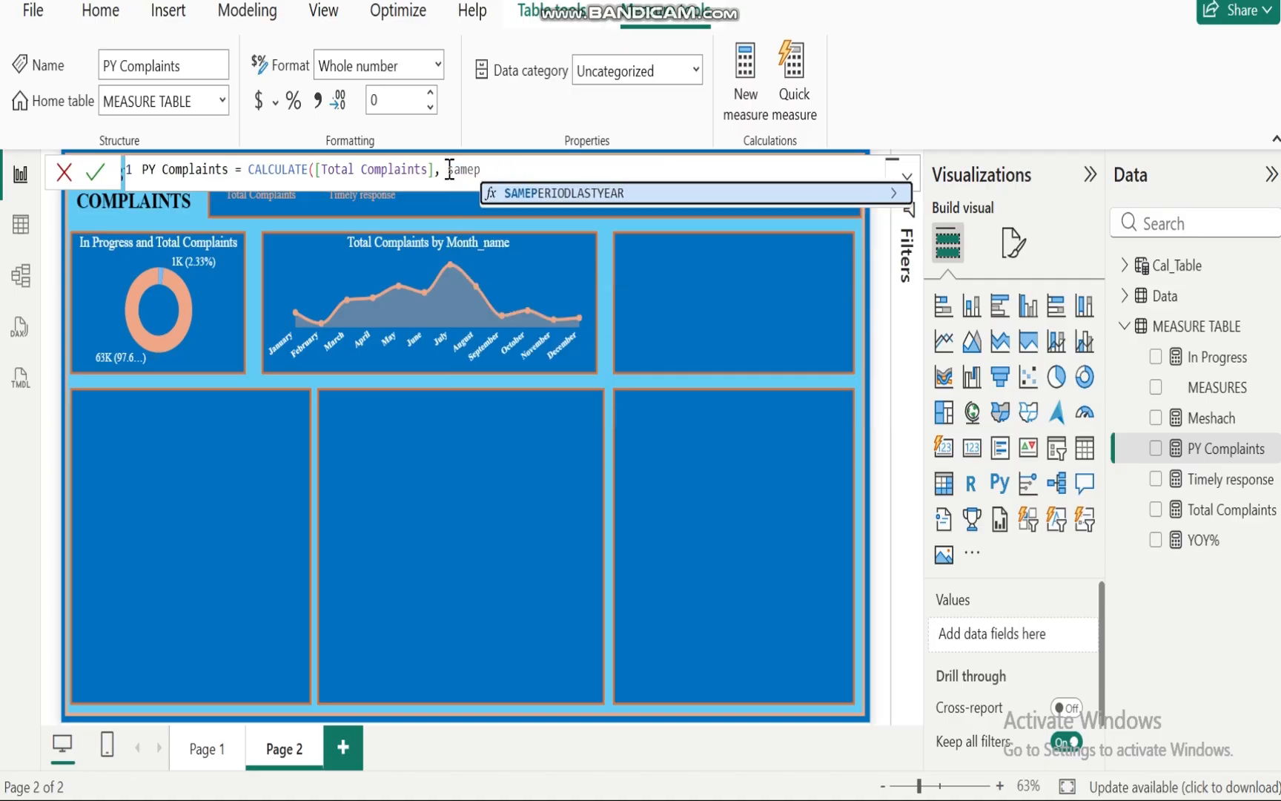
{"action": "left_click", "coordinate": [558, 192]}
{"action": "type", "text": "cal"}
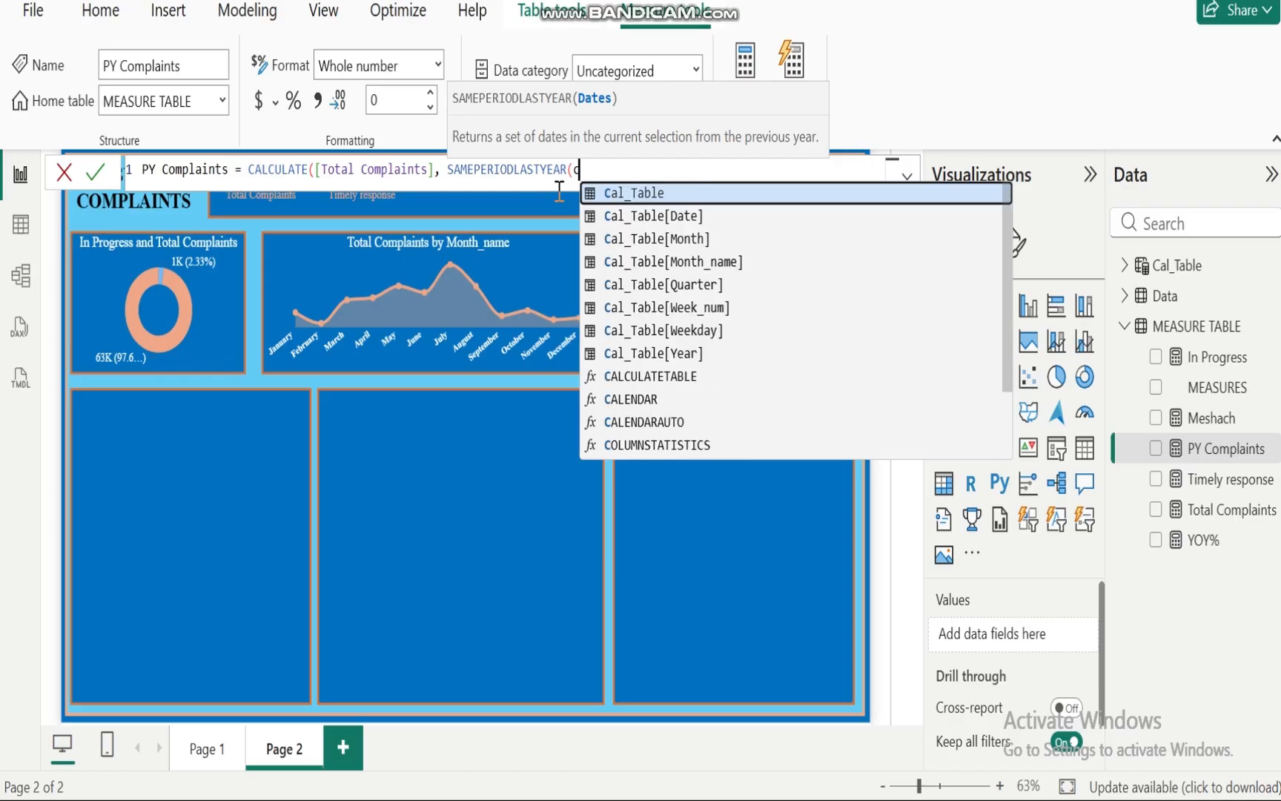
{"action": "left_click", "coordinate": [692, 220]}
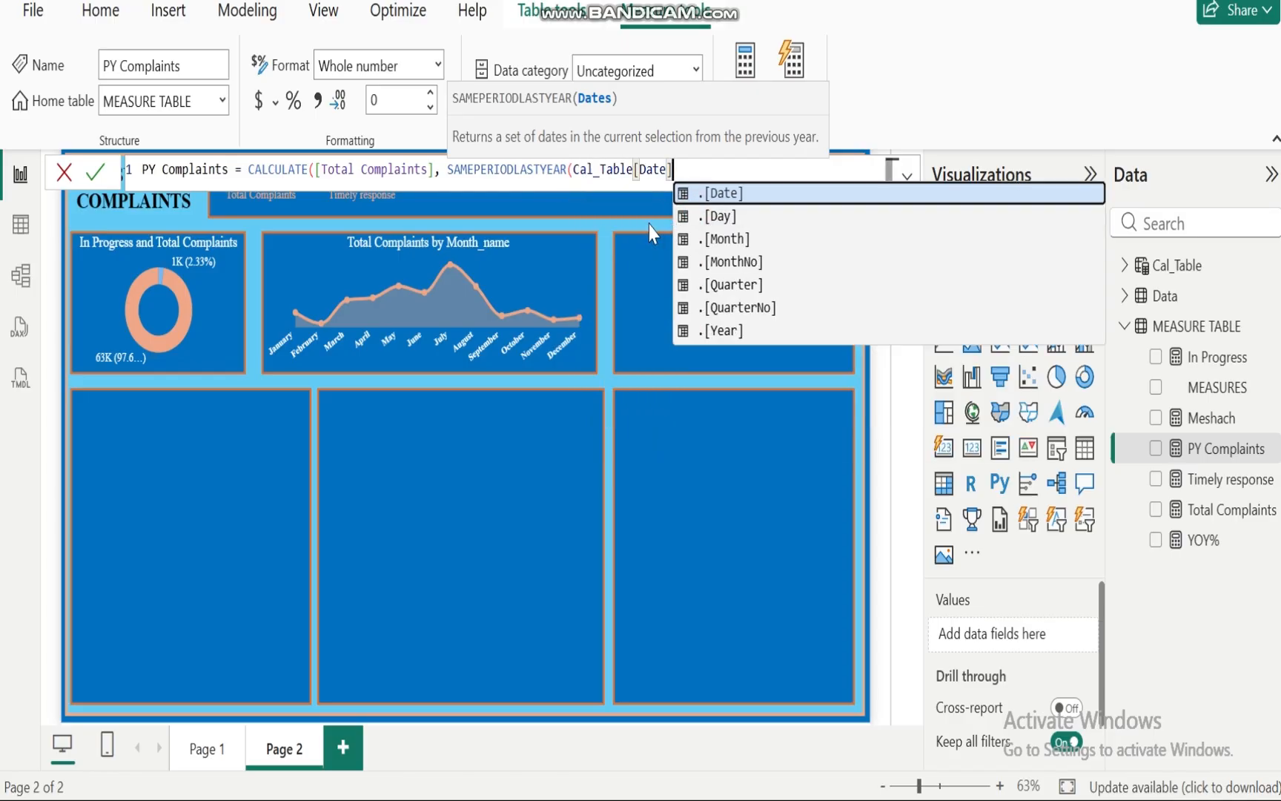
{"action": "type", "text": "))"}
{"action": "key", "text": "Return"}
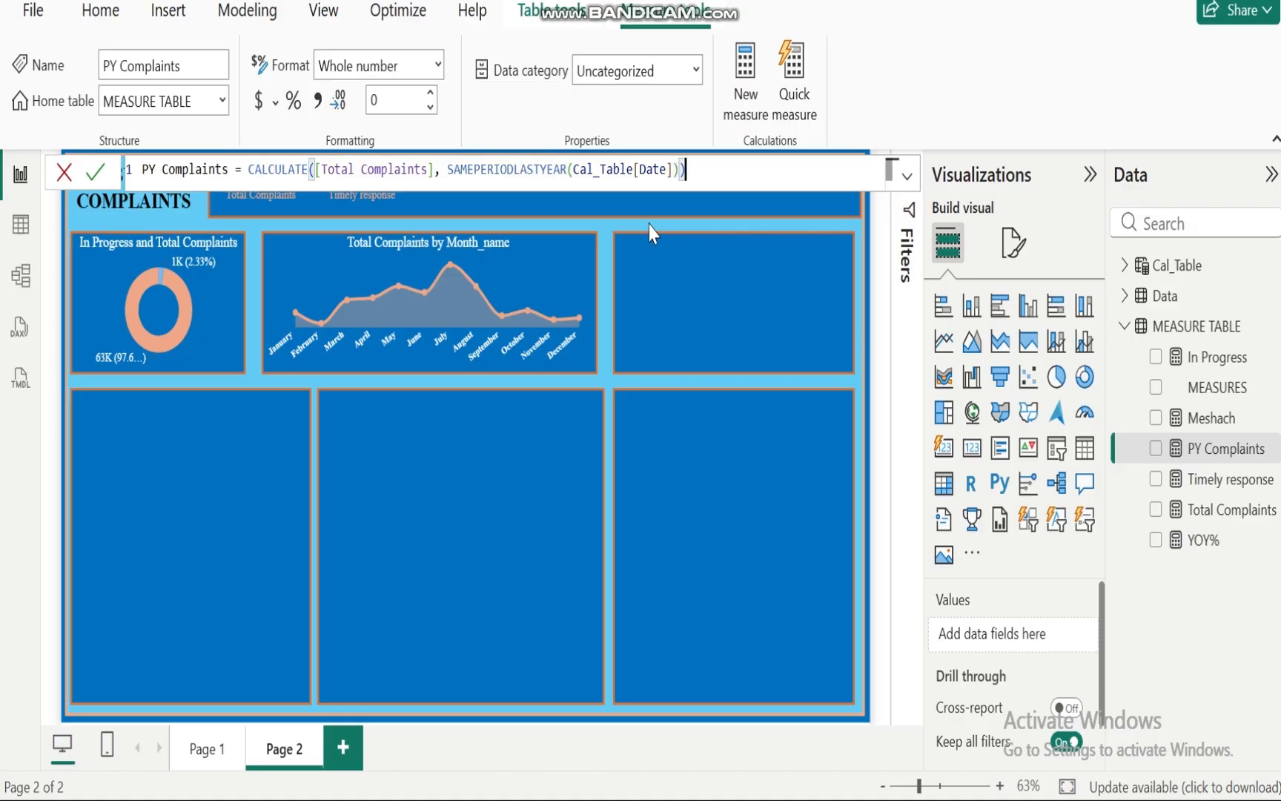
Step: Open the YOY% measure to review its DIVIDE formula
{"action": "left_click", "coordinate": [801, 427]}
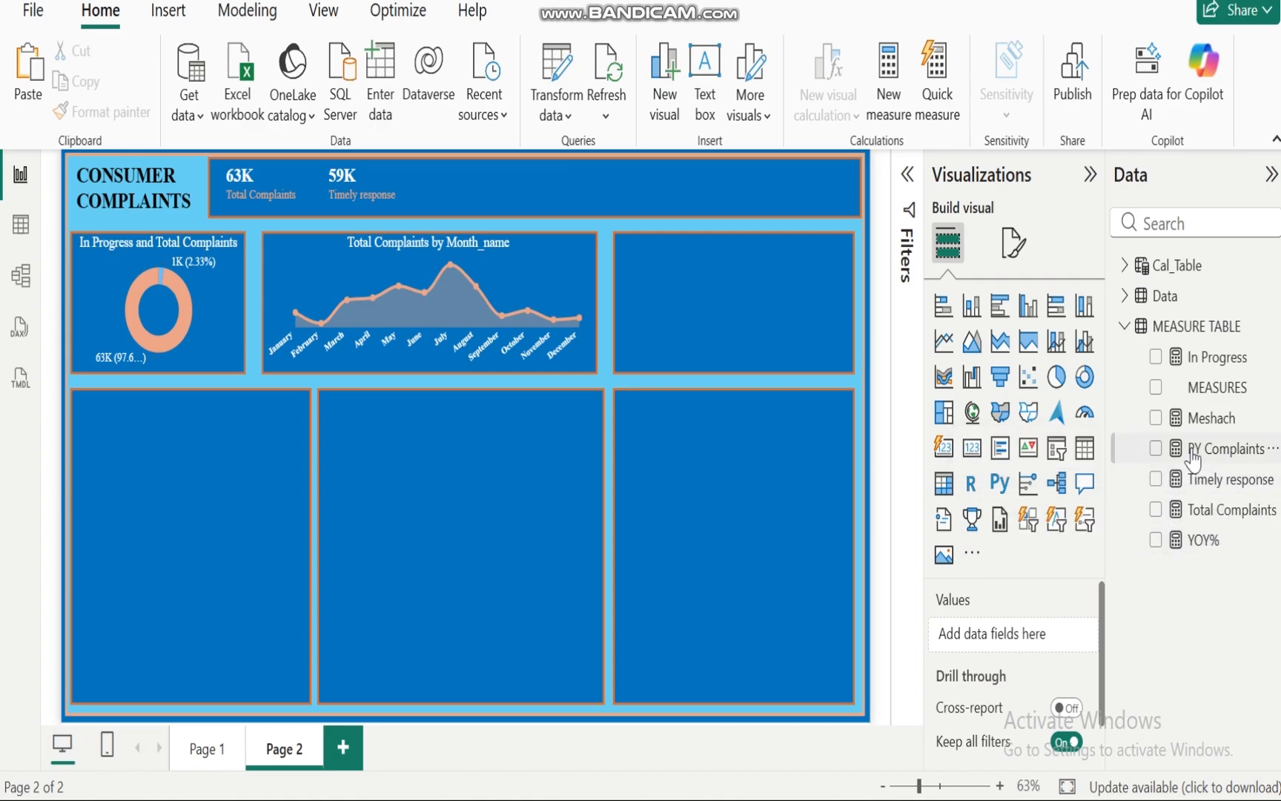
{"action": "left_click", "coordinate": [1203, 542]}
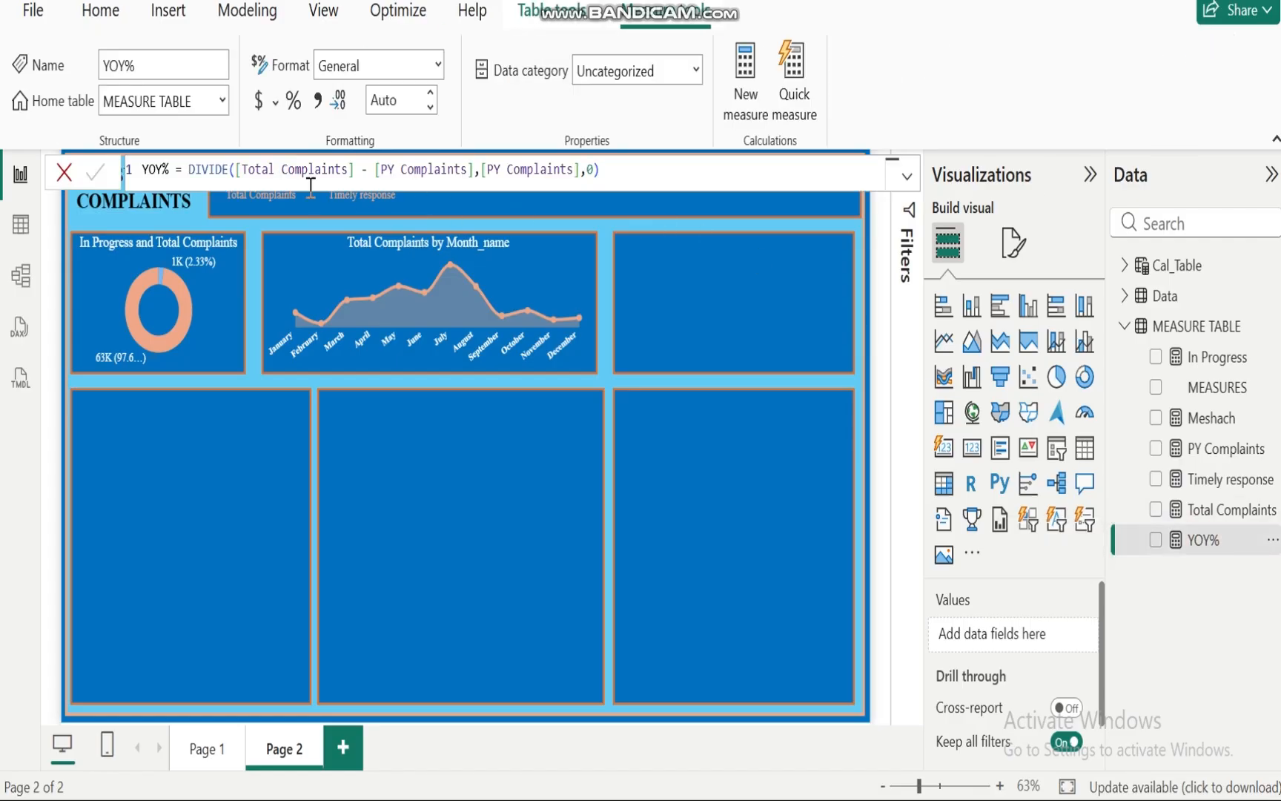
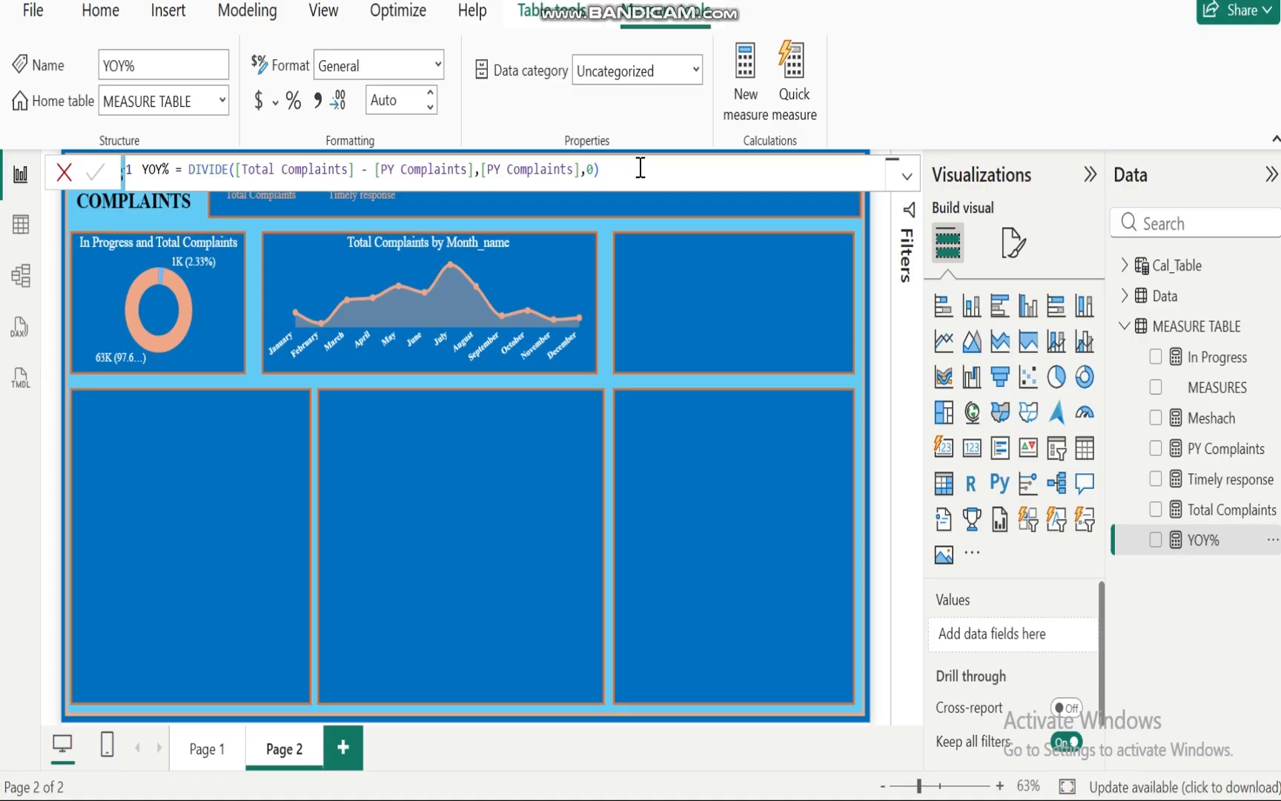
Step: Create a table visual with Cal_Table Year, Total Complaints, PY Complaints and YOY% fields
{"action": "left_click", "coordinate": [714, 277]}
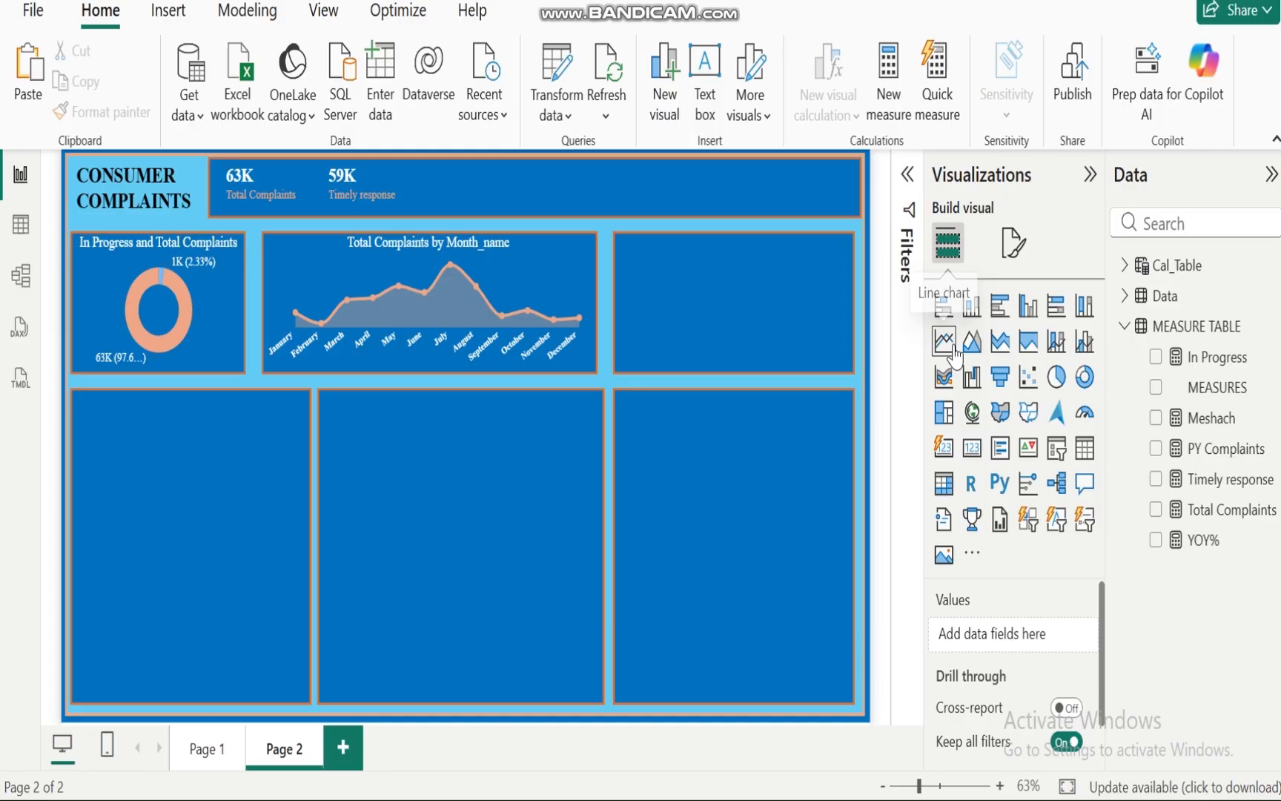
{"action": "left_click", "coordinate": [1127, 265]}
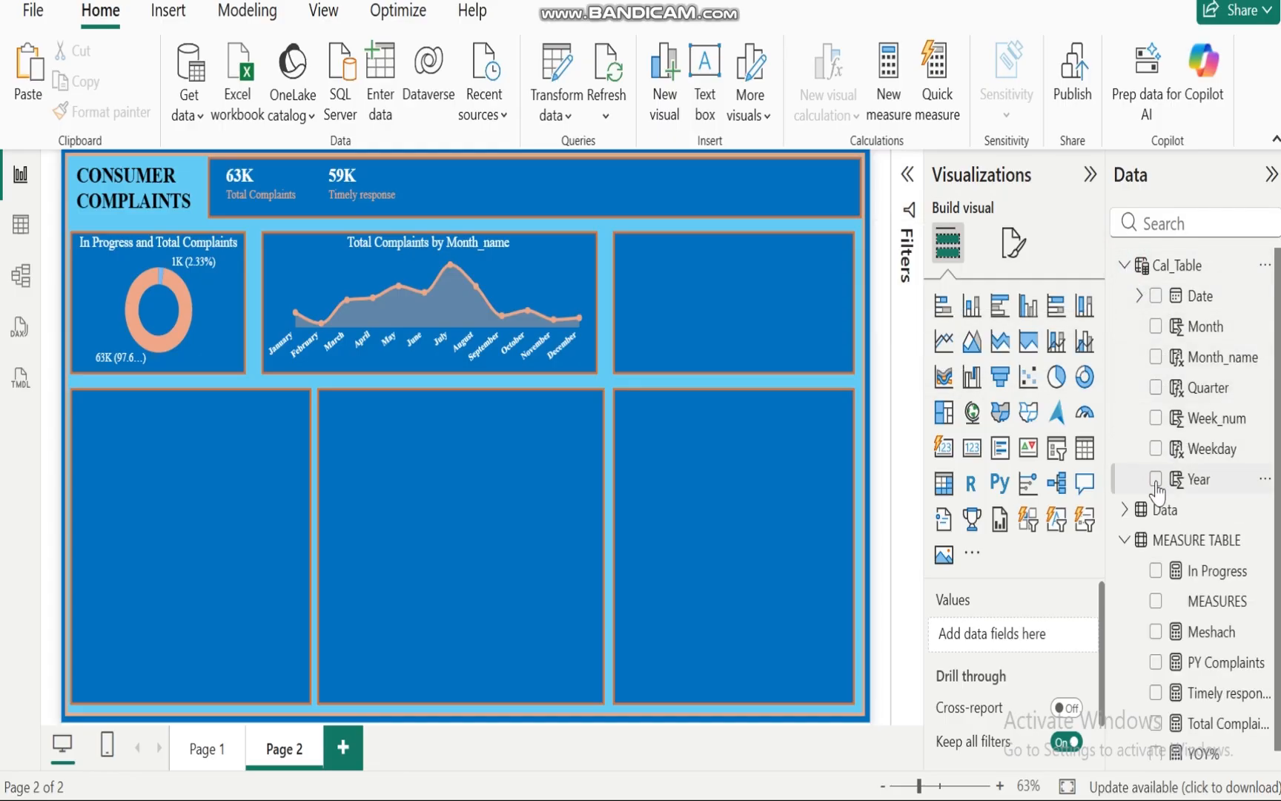
{"action": "left_click", "coordinate": [1155, 480]}
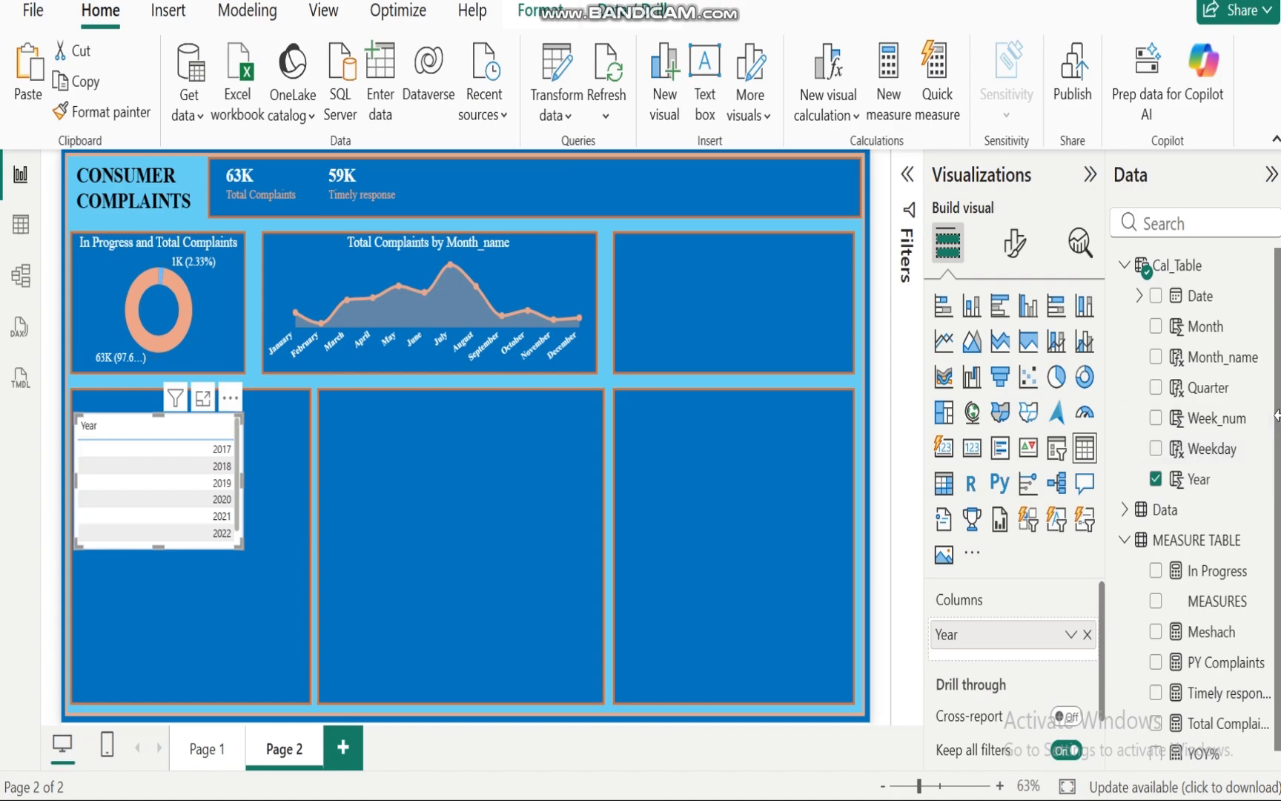
{"action": "left_click", "coordinate": [1124, 264]}
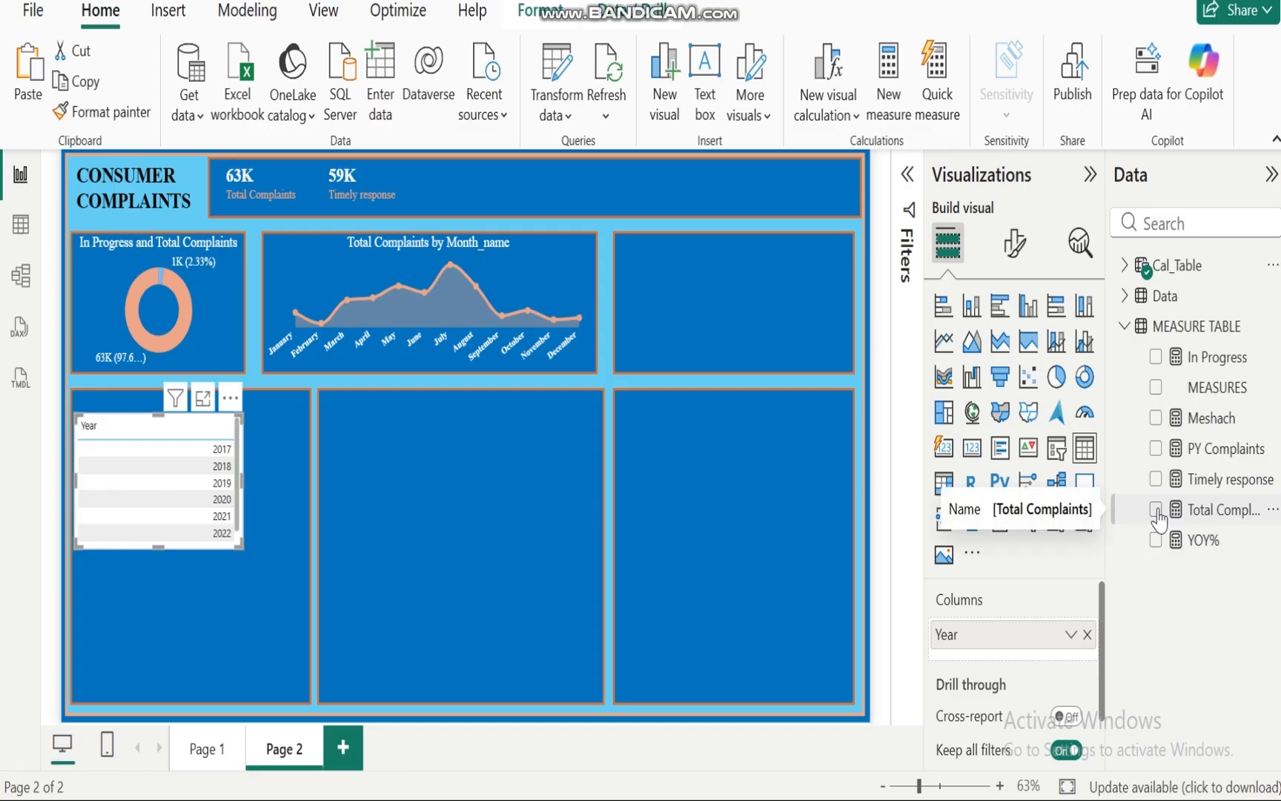
{"action": "left_click", "coordinate": [1156, 510]}
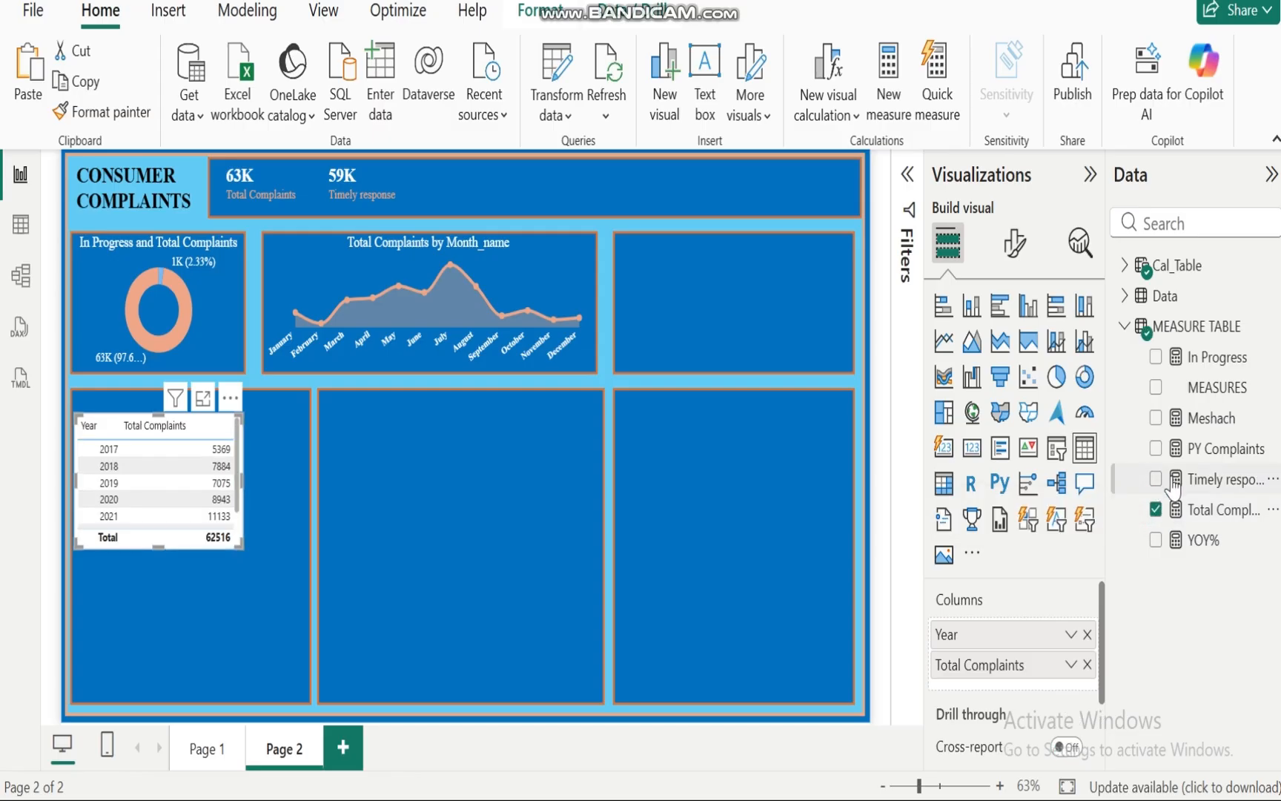
{"action": "left_click", "coordinate": [1156, 449]}
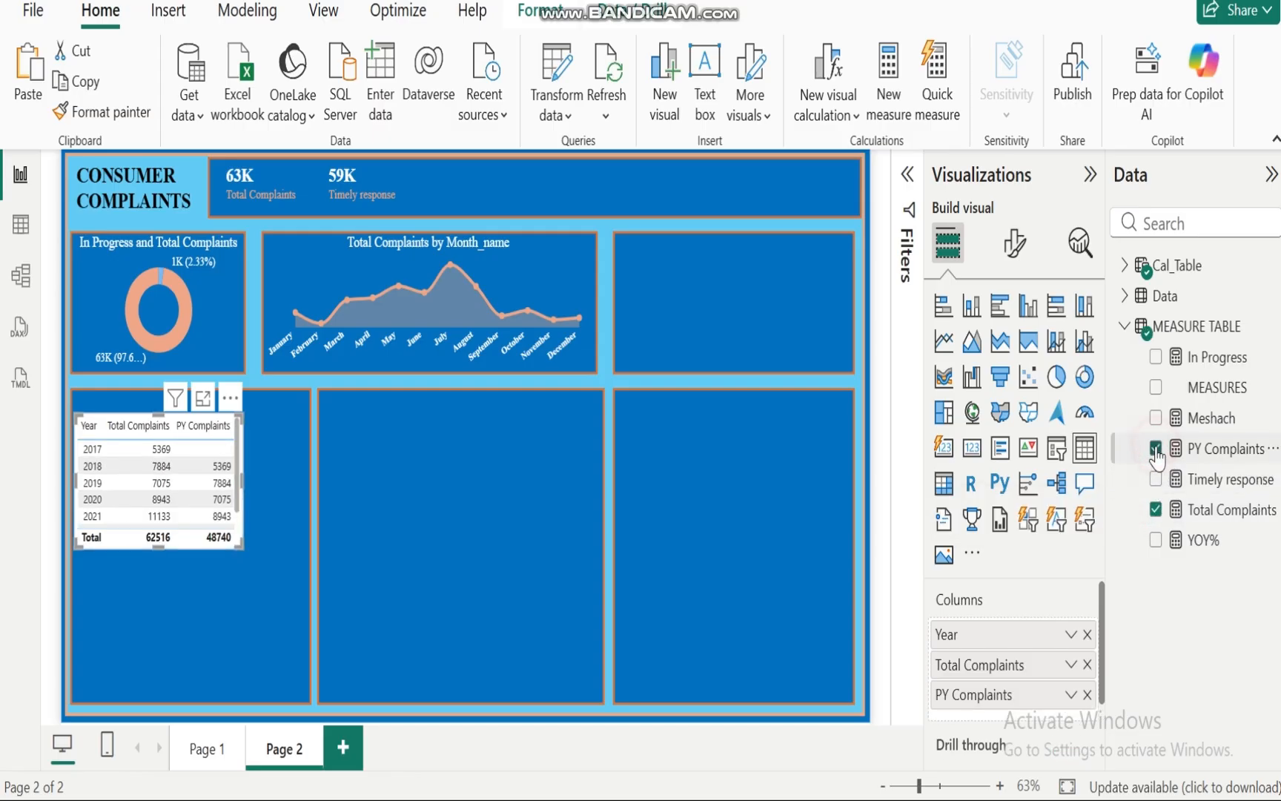
{"action": "left_click", "coordinate": [1156, 539]}
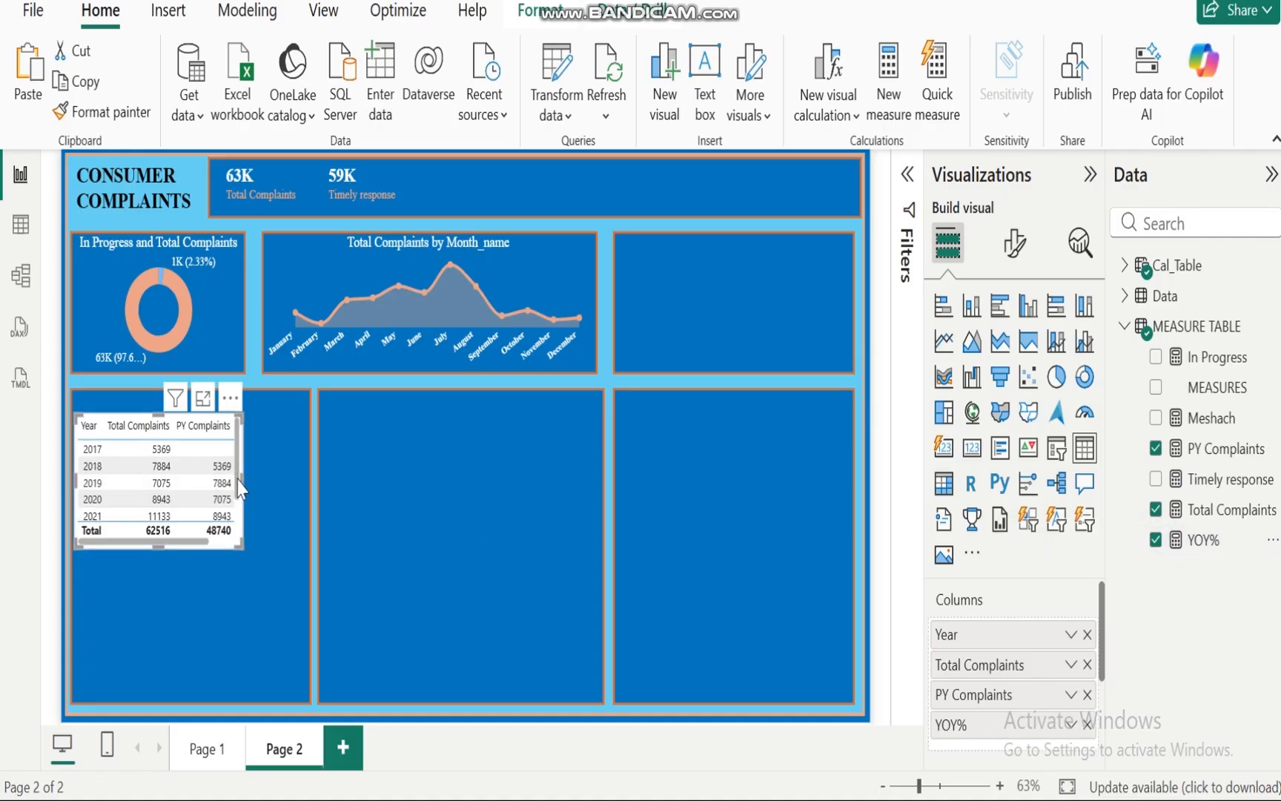
Step: Move the table into the upper-right panel and widen it to fit the panel
{"action": "left_click_drag", "start_coordinate": [238, 489], "coordinate": [280, 492]}
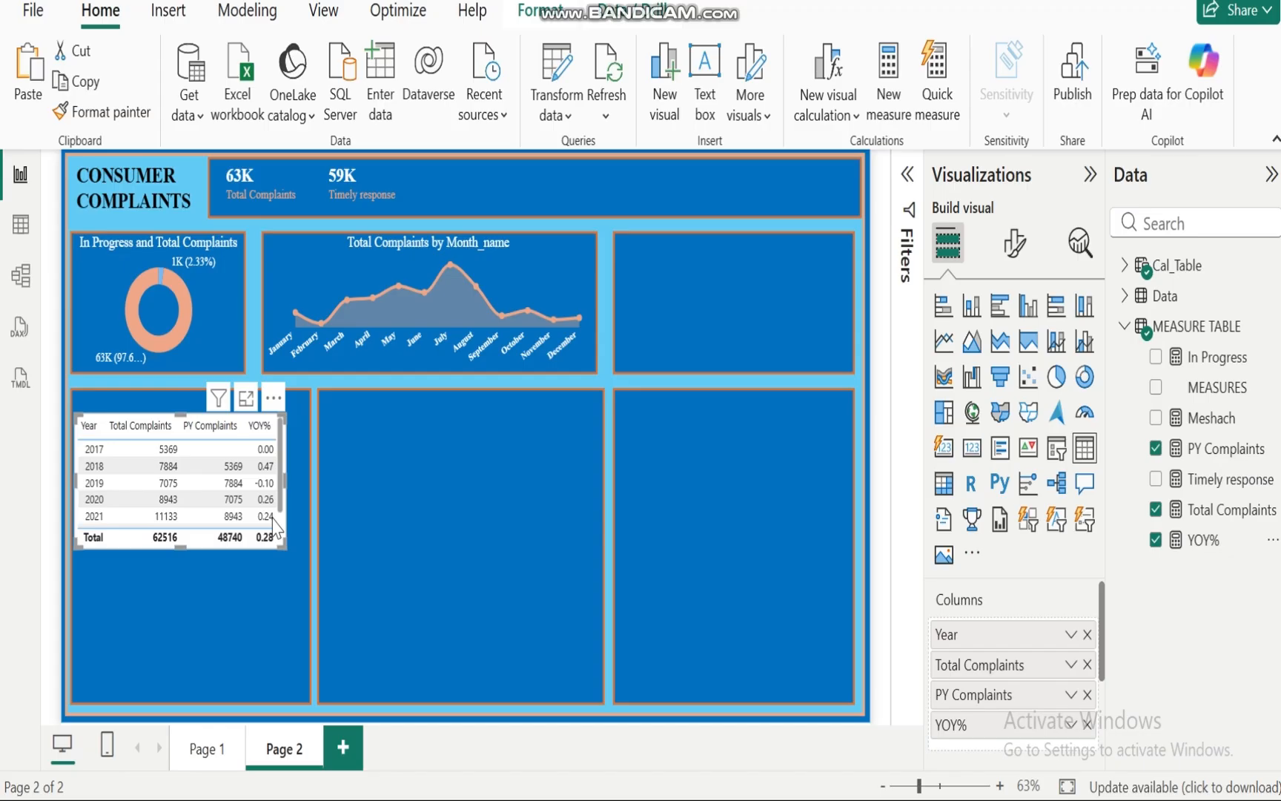
{"action": "left_click_drag", "start_coordinate": [252, 549], "coordinate": [798, 378]}
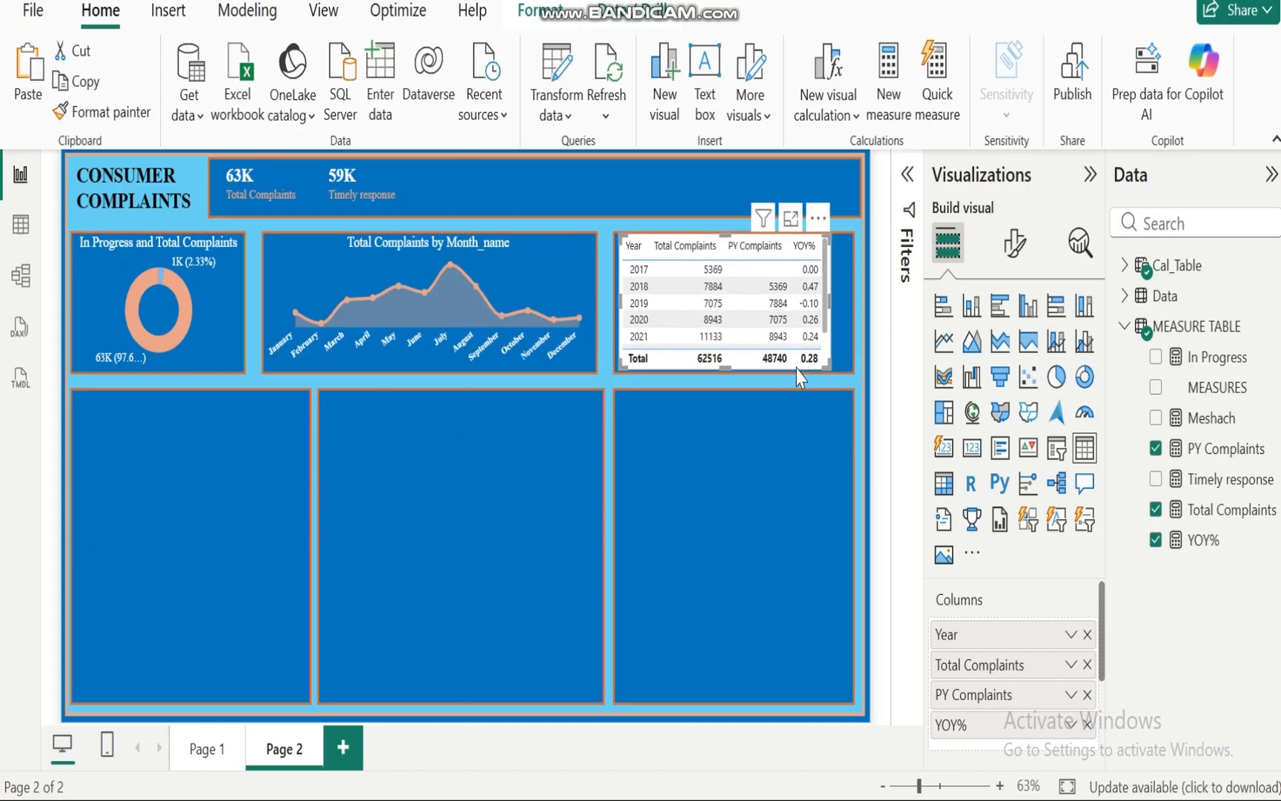
{"action": "left_click_drag", "start_coordinate": [828, 296], "coordinate": [850, 297]}
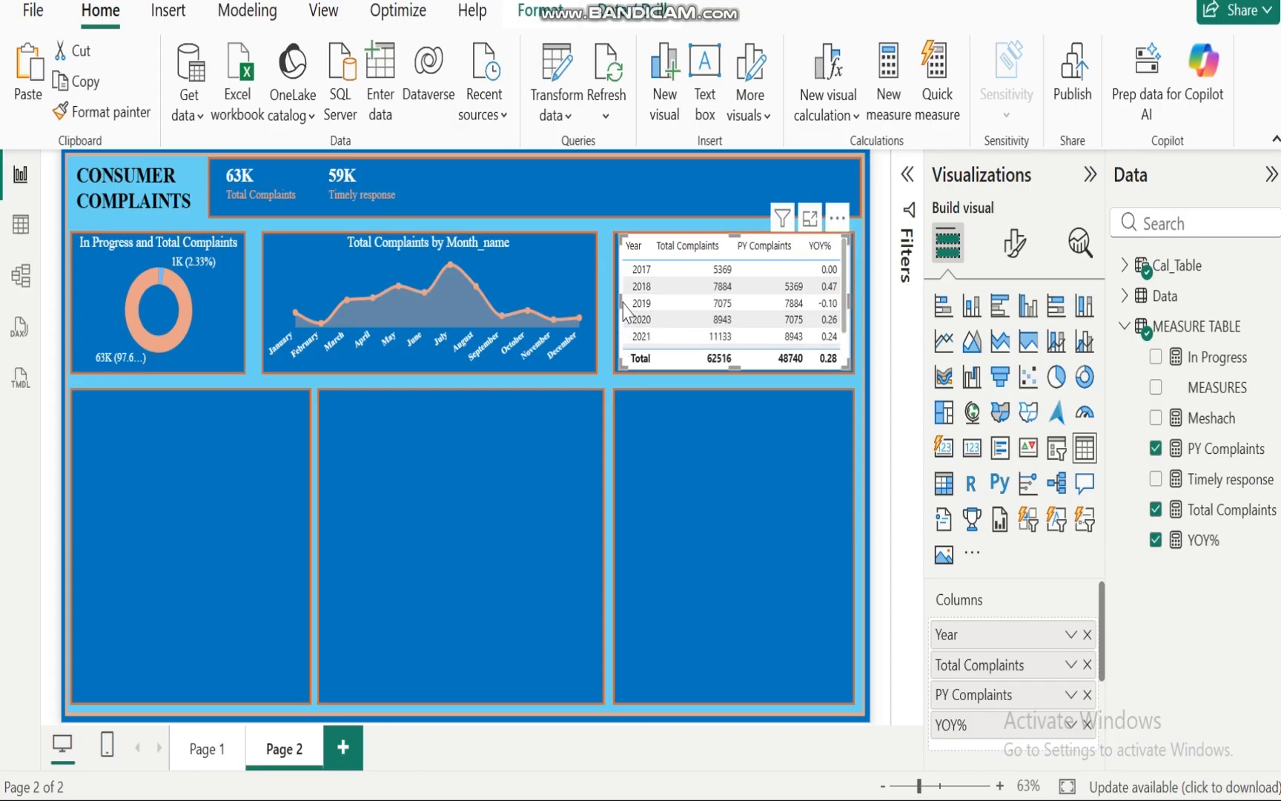
{"action": "left_click_drag", "start_coordinate": [618, 300], "coordinate": [615, 300]}
Step: Turn off the table's horizontal gridlines in its visual formatting
{"action": "left_click", "coordinate": [1015, 243]}
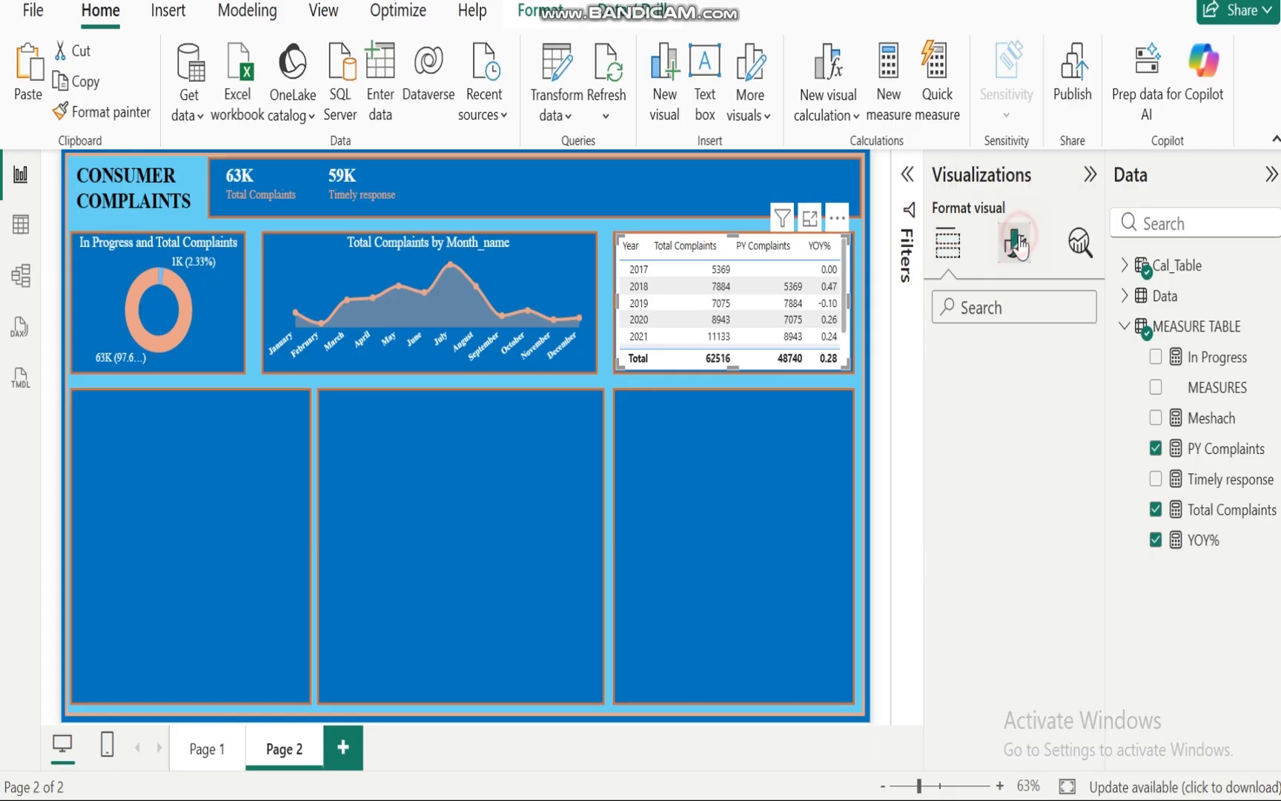
{"action": "left_click", "coordinate": [936, 419]}
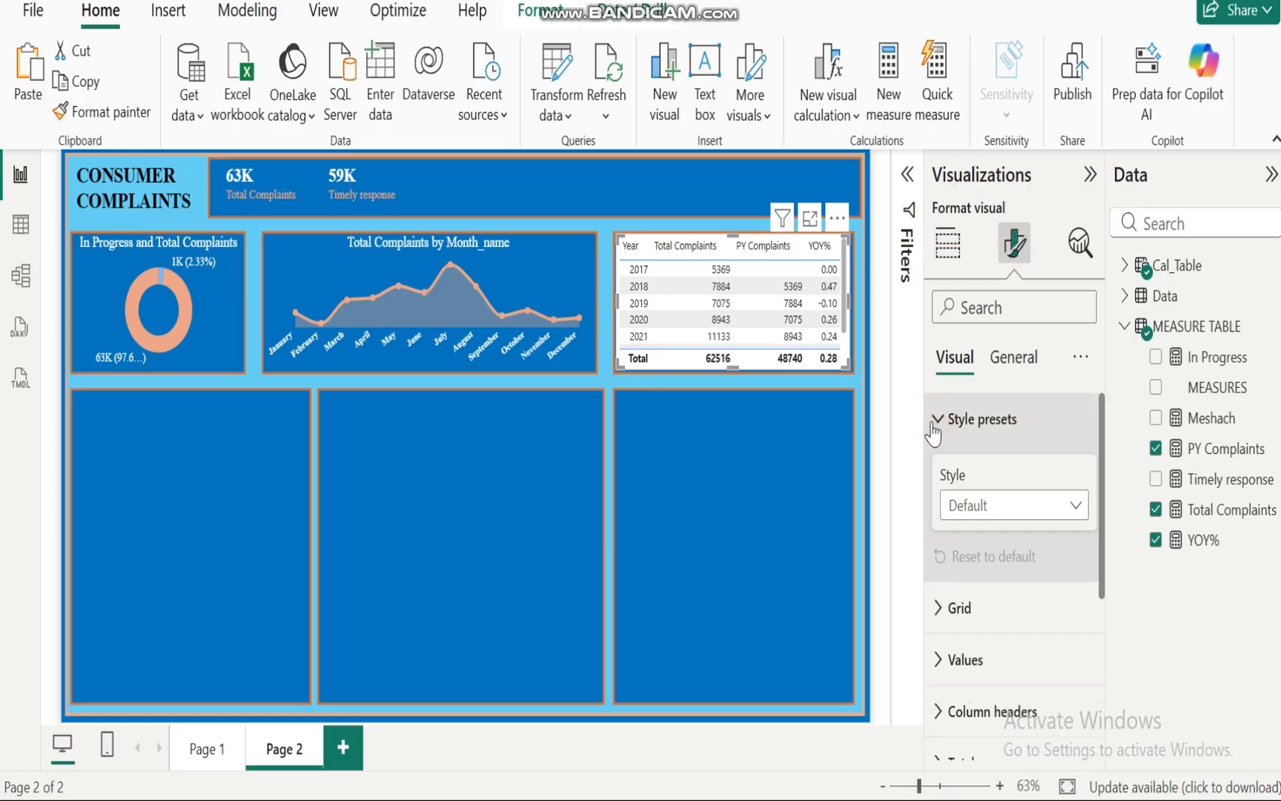
{"action": "scroll", "coordinate": [1108, 519], "scroll_direction": "down", "scroll_amount": 3}
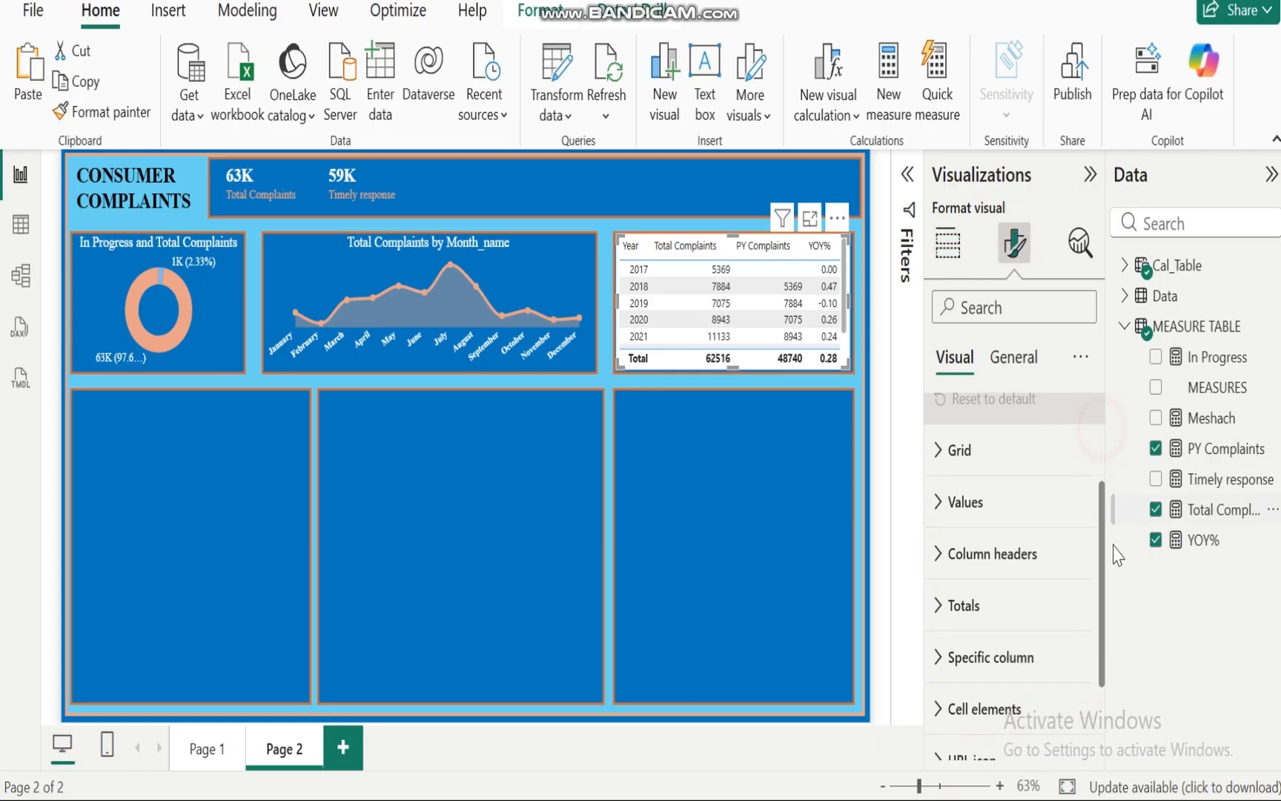
{"action": "scroll", "coordinate": [1109, 549], "scroll_direction": "up", "scroll_amount": 3}
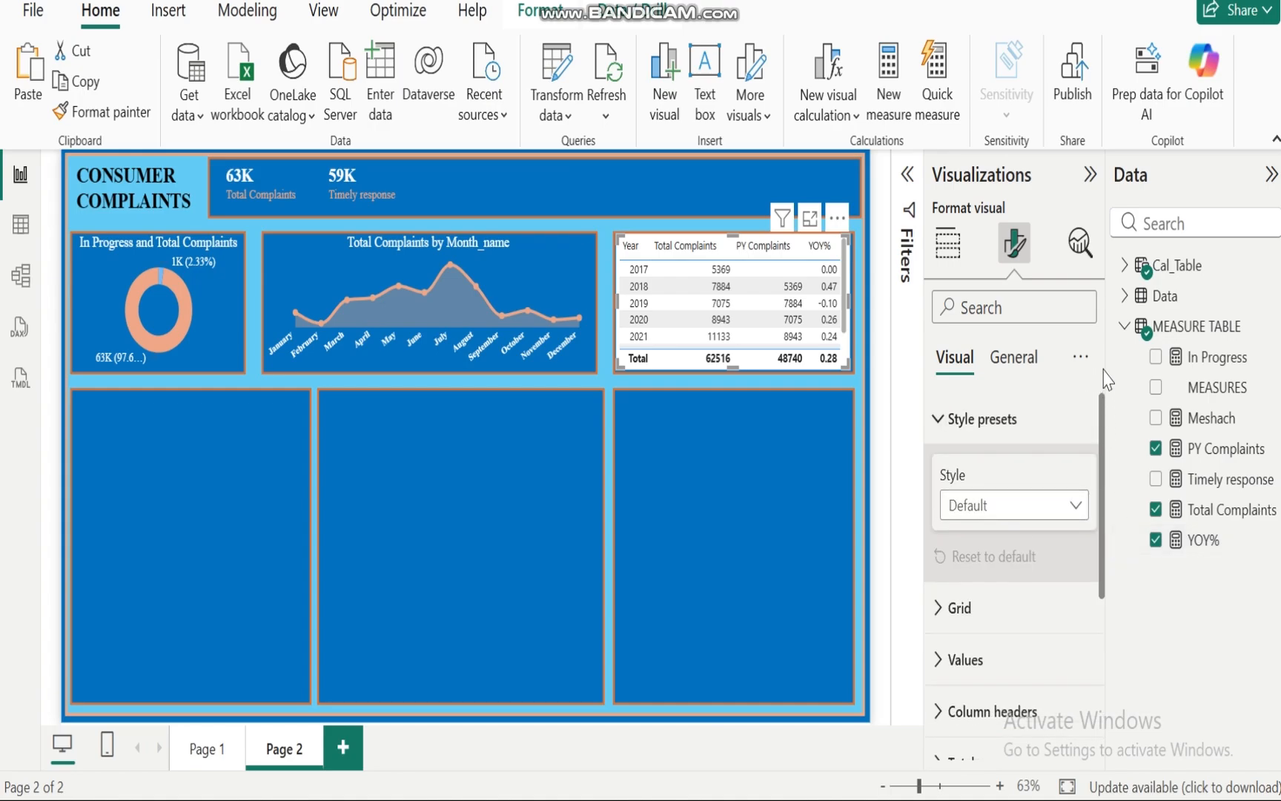
{"action": "left_click", "coordinate": [938, 421]}
{"action": "left_click", "coordinate": [940, 472]}
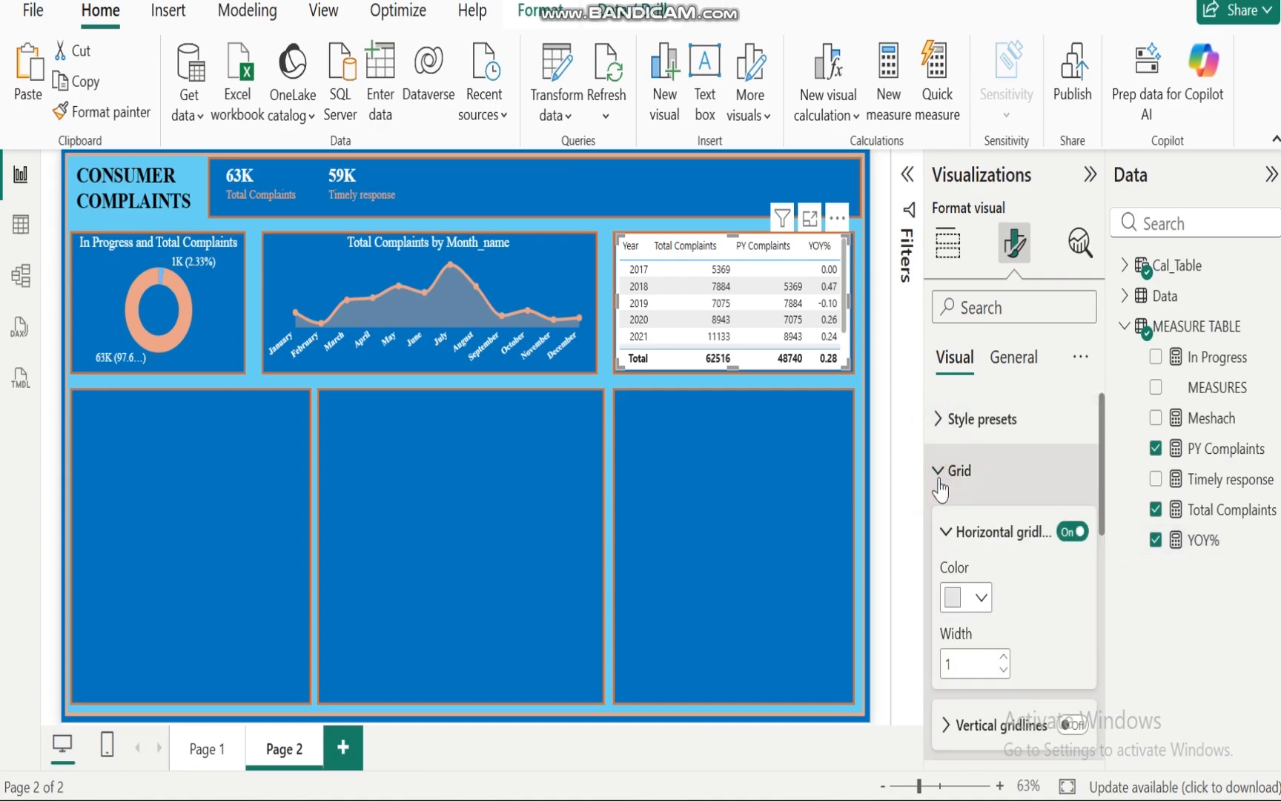
{"action": "left_click", "coordinate": [1066, 536]}
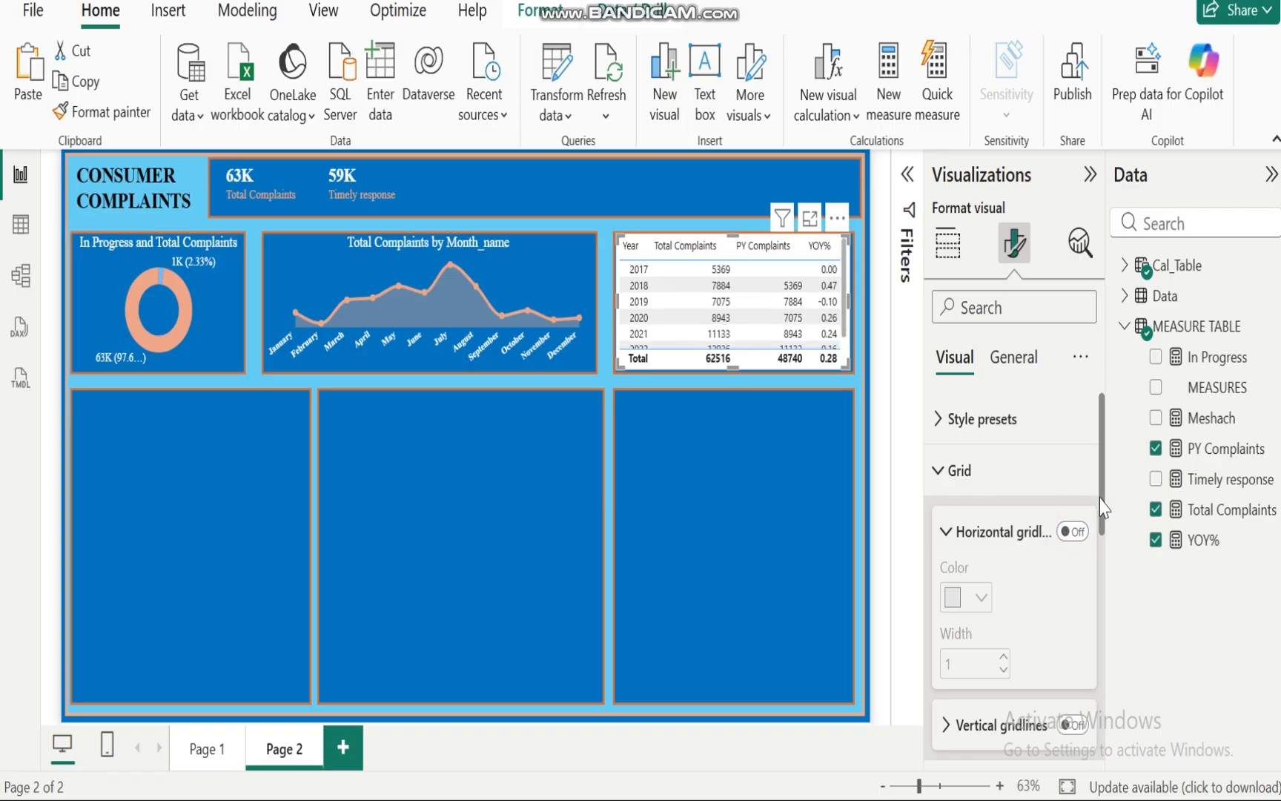
Step: Set the table's values font to Times New Roman
{"action": "mouse_move", "coordinate": [1100, 489]}
{"action": "left_mouse_down"}
{"action": "mouse_move", "coordinate": [1101, 595]}
{"action": "mouse_move", "coordinate": [1100, 493]}
{"action": "left_mouse_up"}
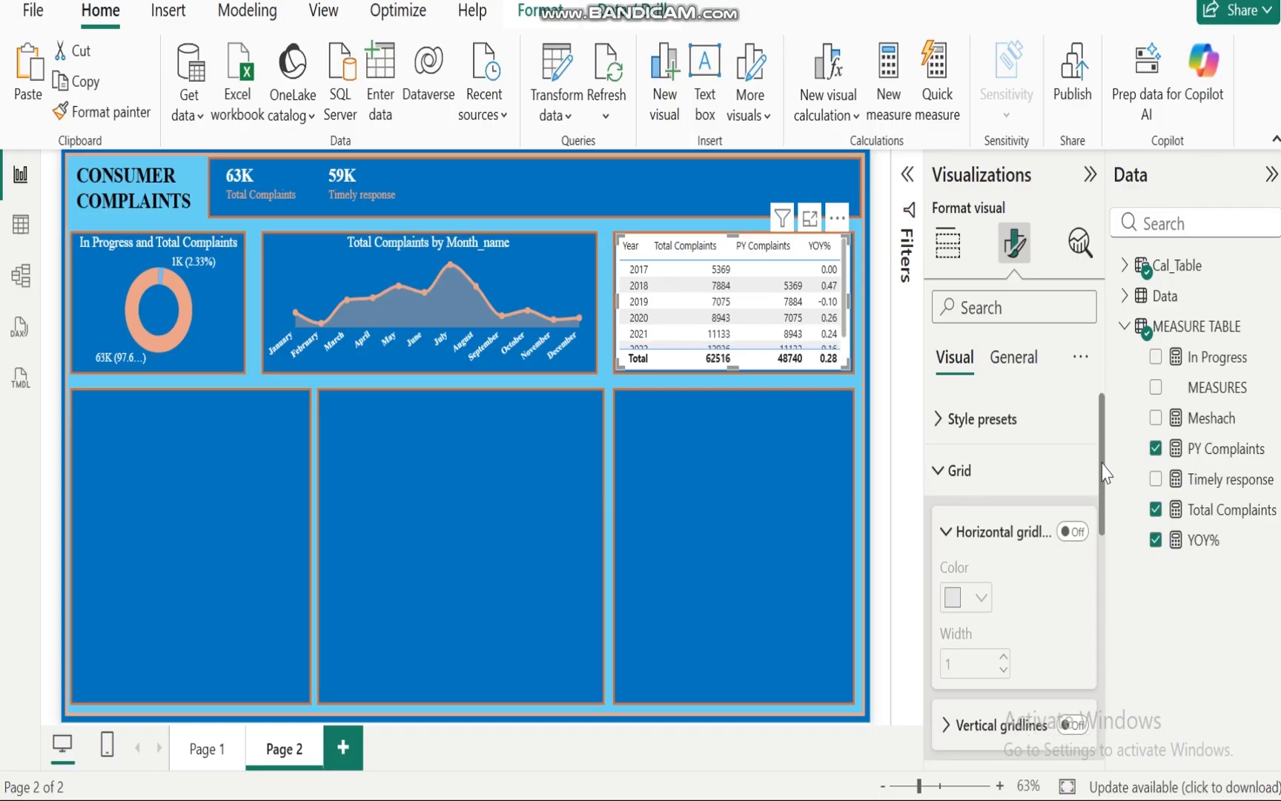
{"action": "left_click", "coordinate": [936, 475]}
{"action": "left_click", "coordinate": [937, 540]}
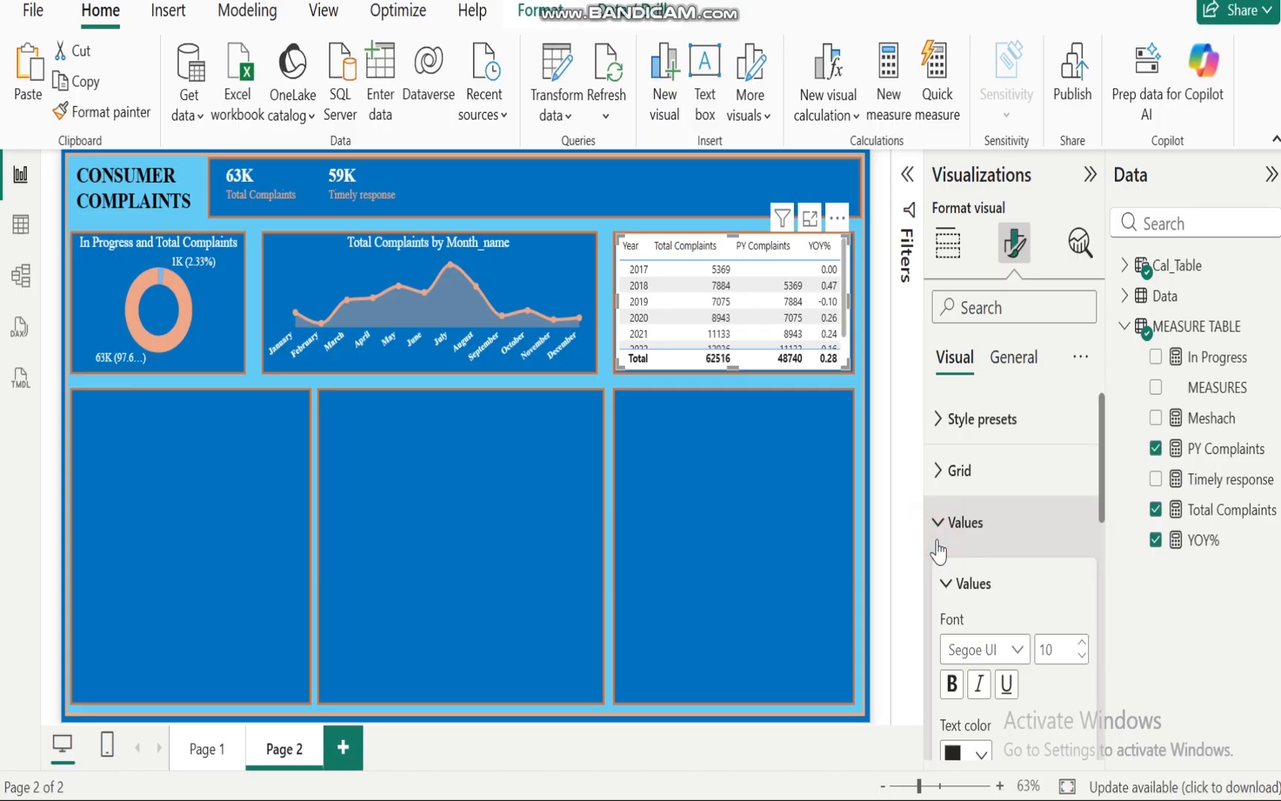
{"action": "scroll", "coordinate": [1103, 462], "scroll_direction": "down", "scroll_amount": 3}
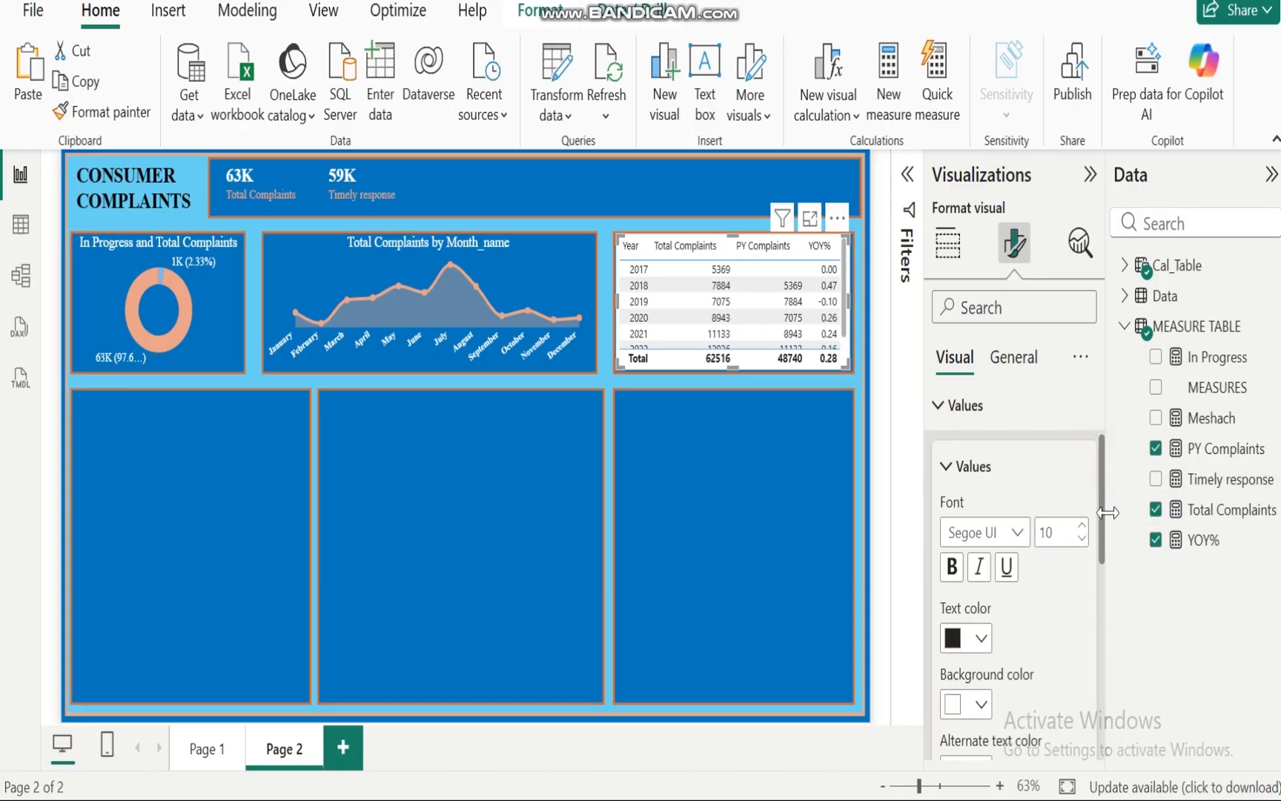
{"action": "left_click", "coordinate": [1014, 443]}
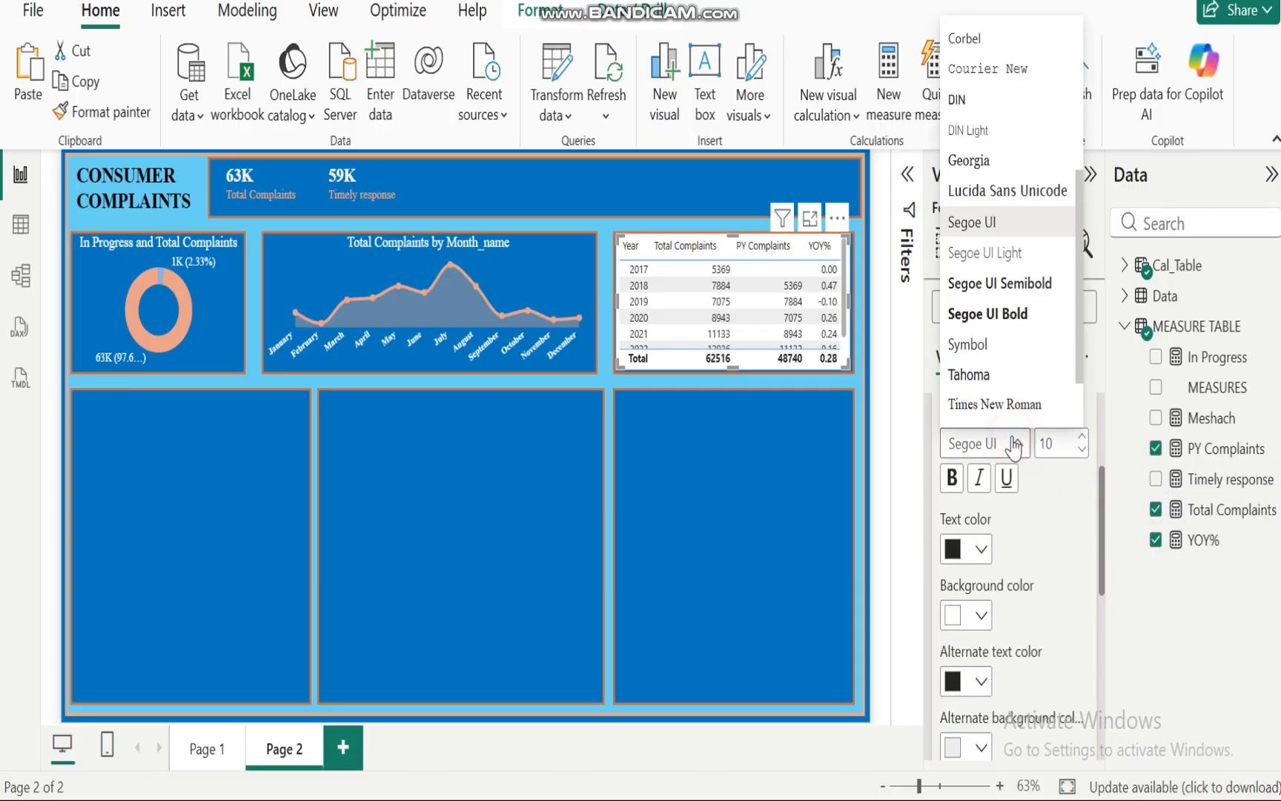
{"action": "left_click", "coordinate": [986, 401]}
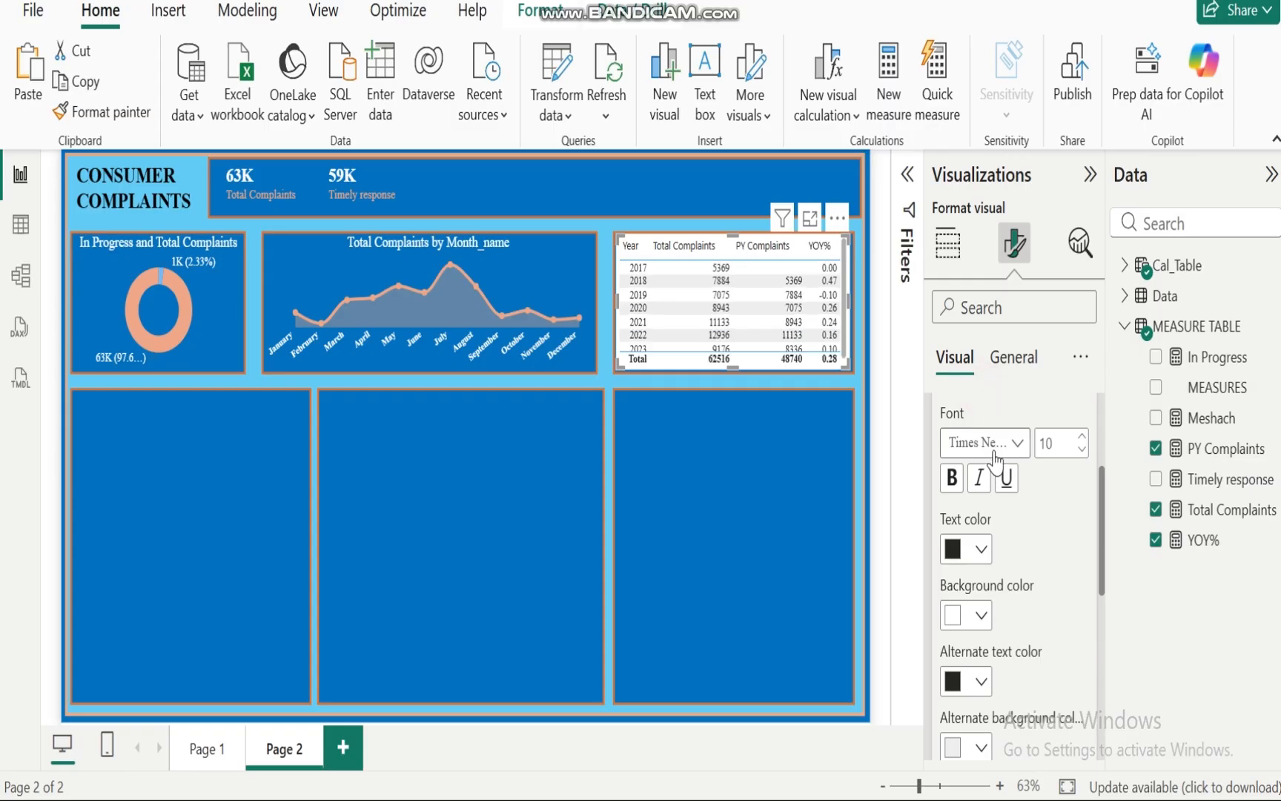
Step: Set the values text colour to salmon and the background colour to blue
{"action": "left_click", "coordinate": [981, 553]}
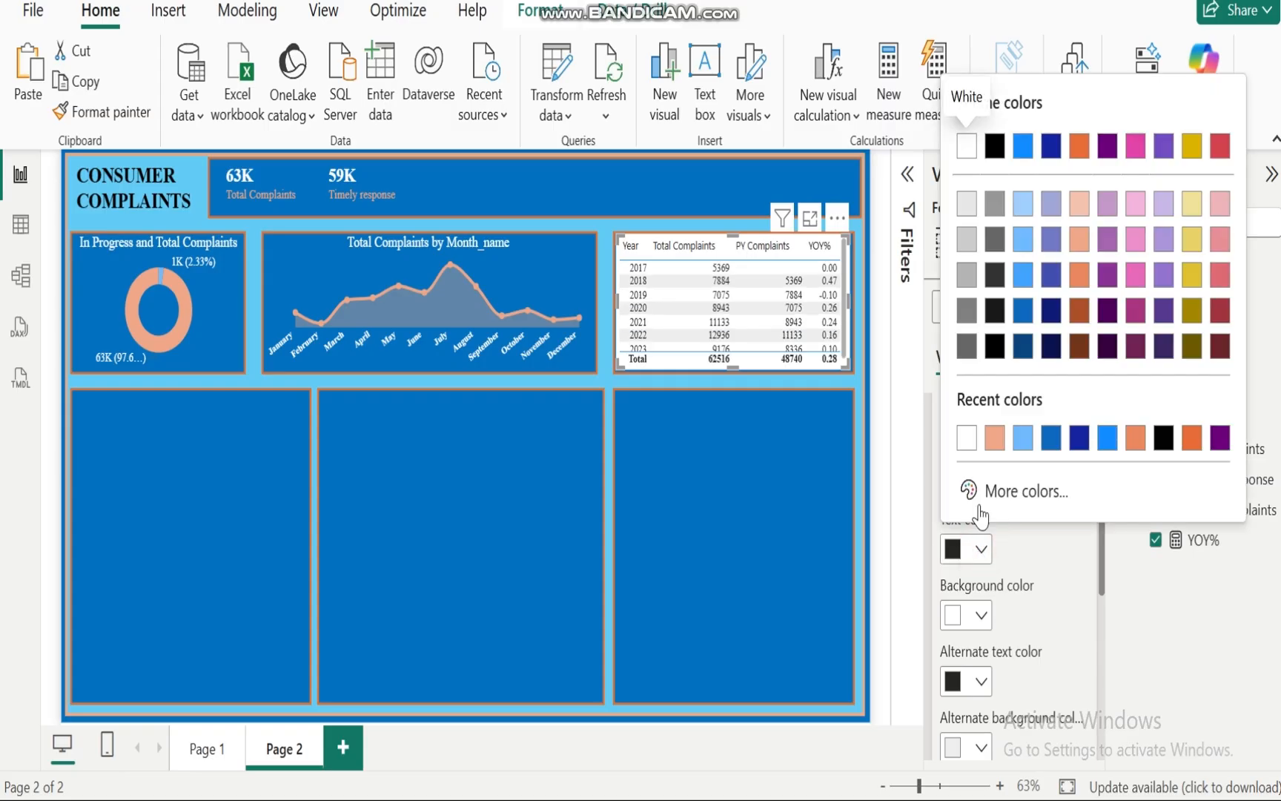
{"action": "left_click", "coordinate": [994, 439]}
{"action": "left_click", "coordinate": [979, 617]}
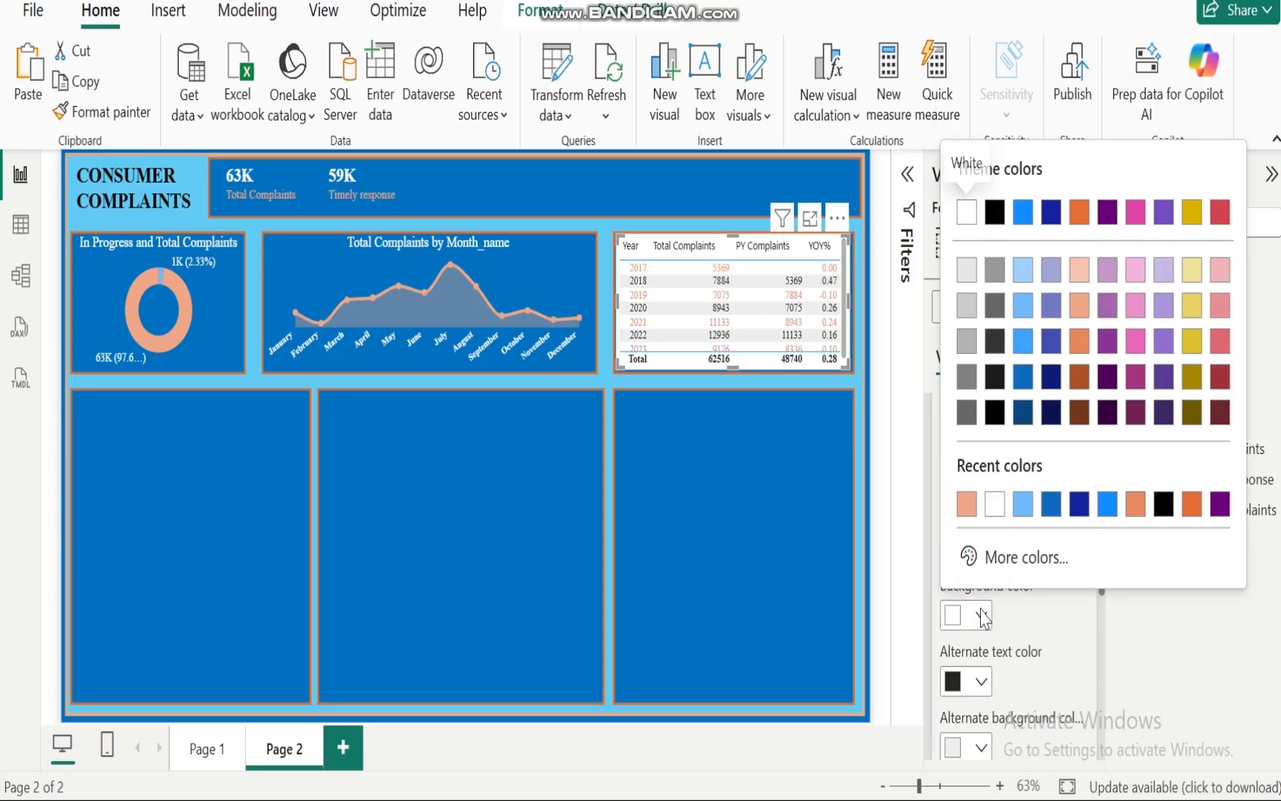
{"action": "left_click", "coordinate": [1052, 506]}
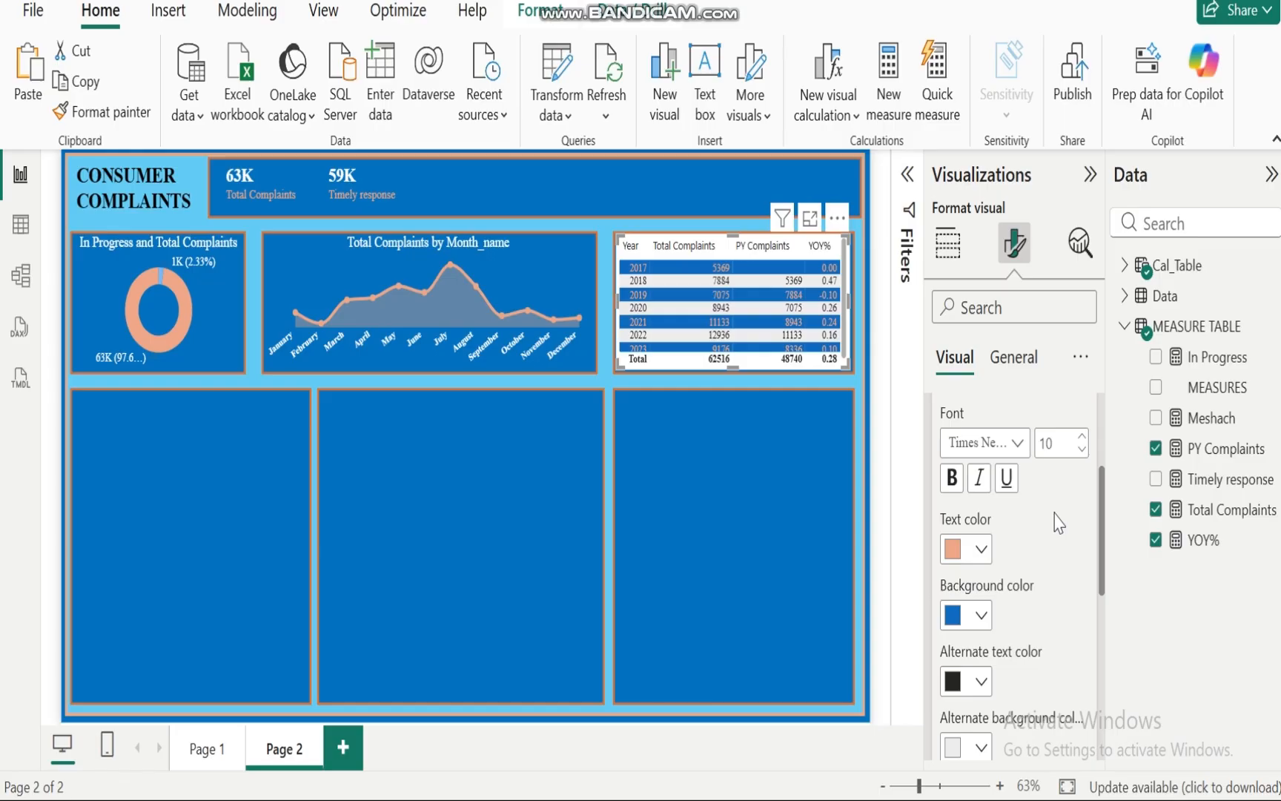
Step: Set the alternate text colour to salmon and the alternate background colour to #0d6abf
{"action": "left_click", "coordinate": [980, 680]}
{"action": "left_click", "coordinate": [992, 565]}
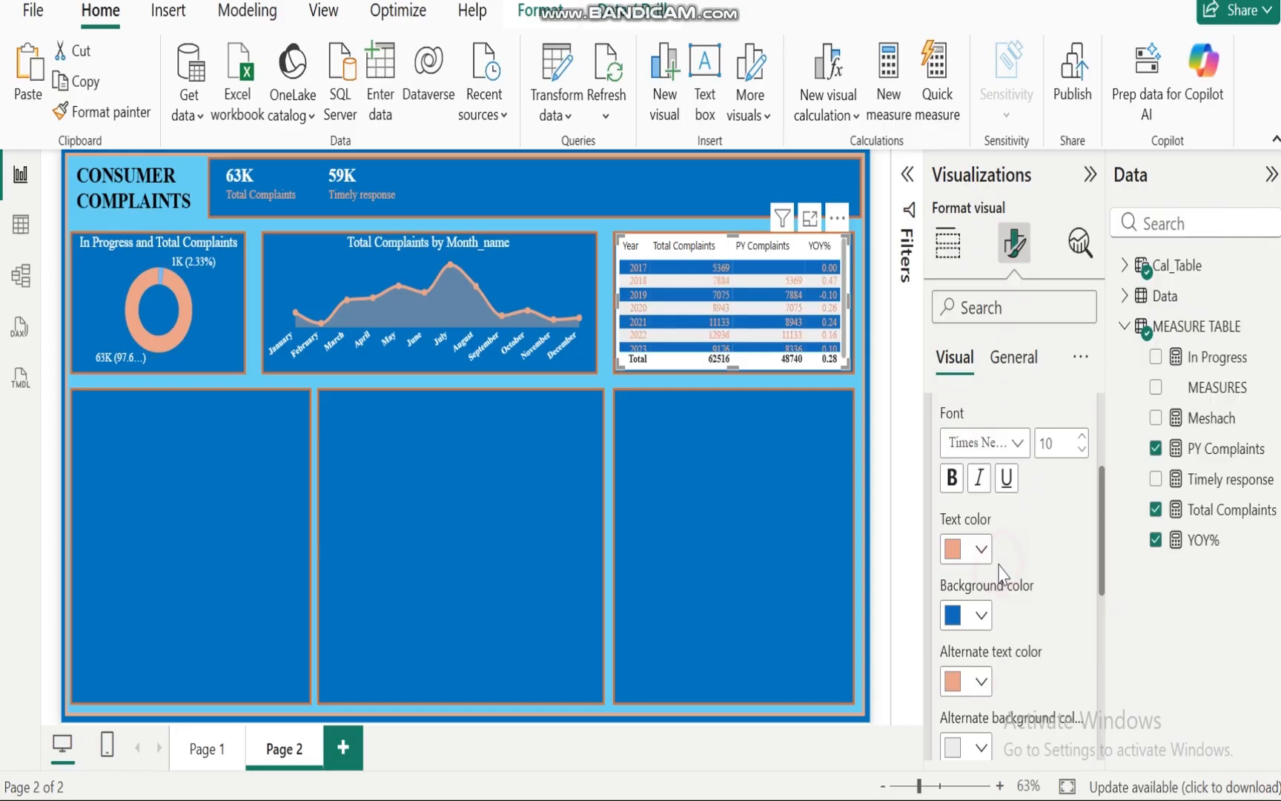
{"action": "left_click", "coordinate": [982, 749]}
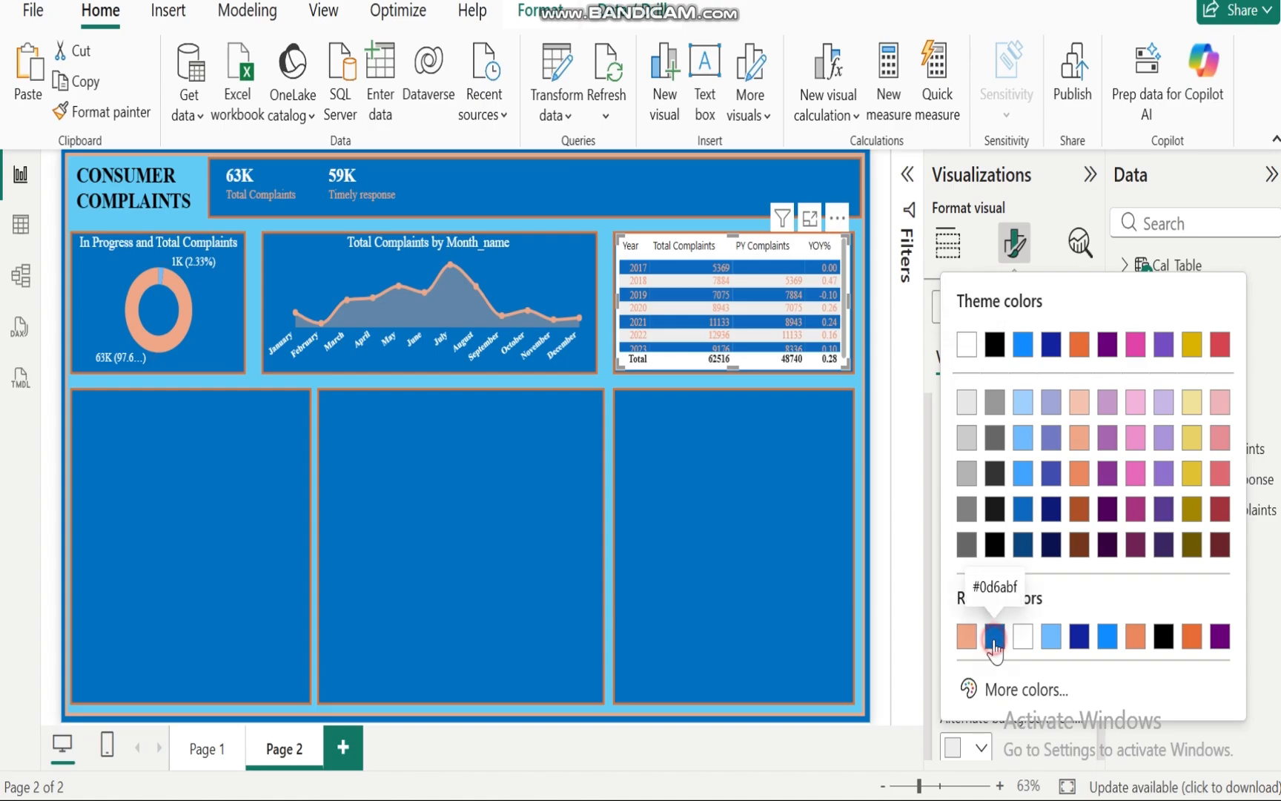
{"action": "left_click", "coordinate": [994, 636]}
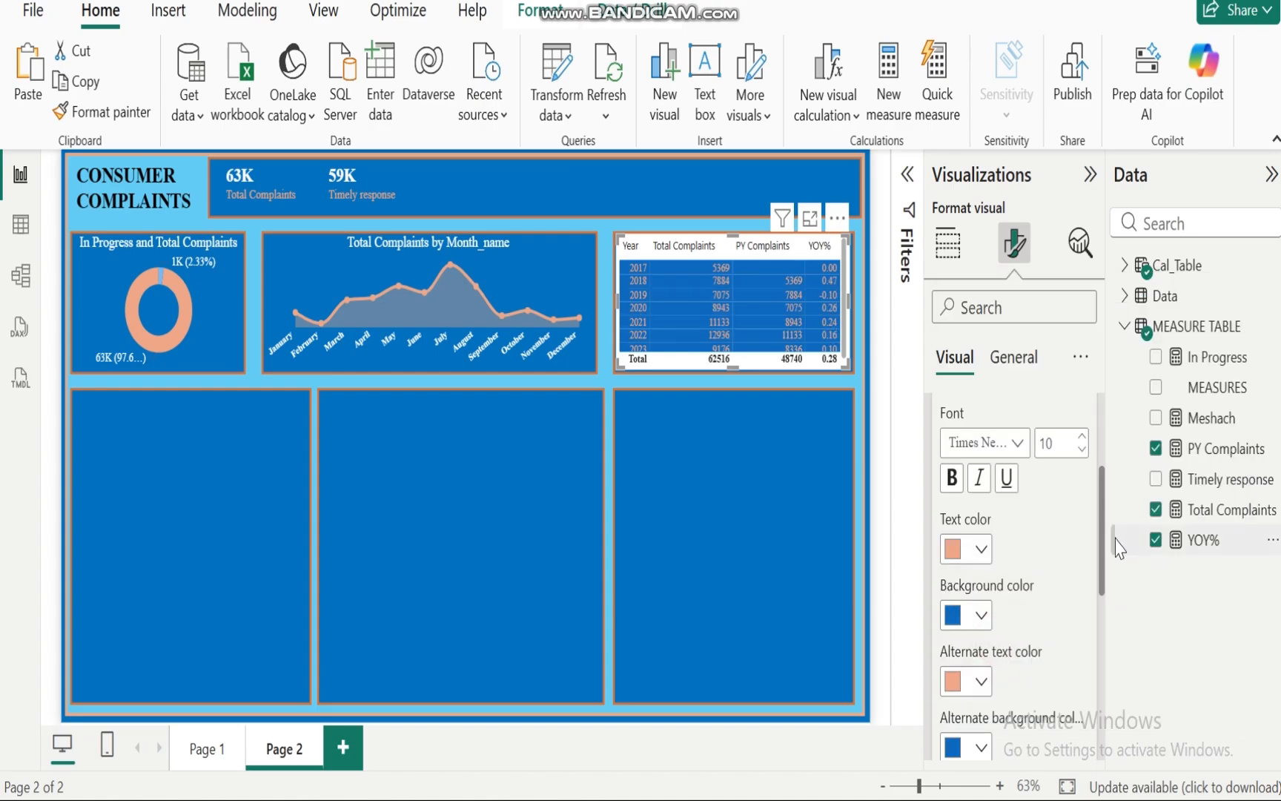
Step: Change both the values text colour and alternate text colour to white #FFFFFF
{"action": "left_click", "coordinate": [982, 548]}
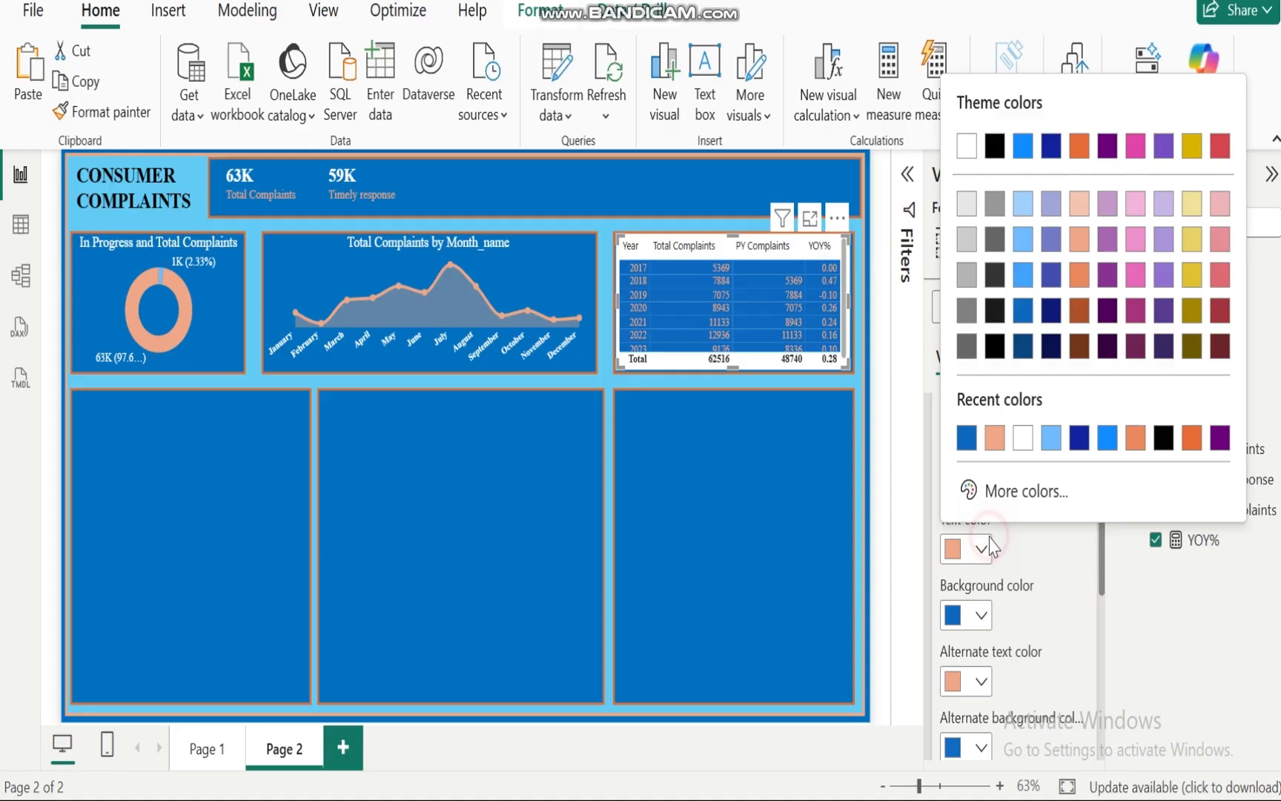
{"action": "left_click", "coordinate": [1028, 443]}
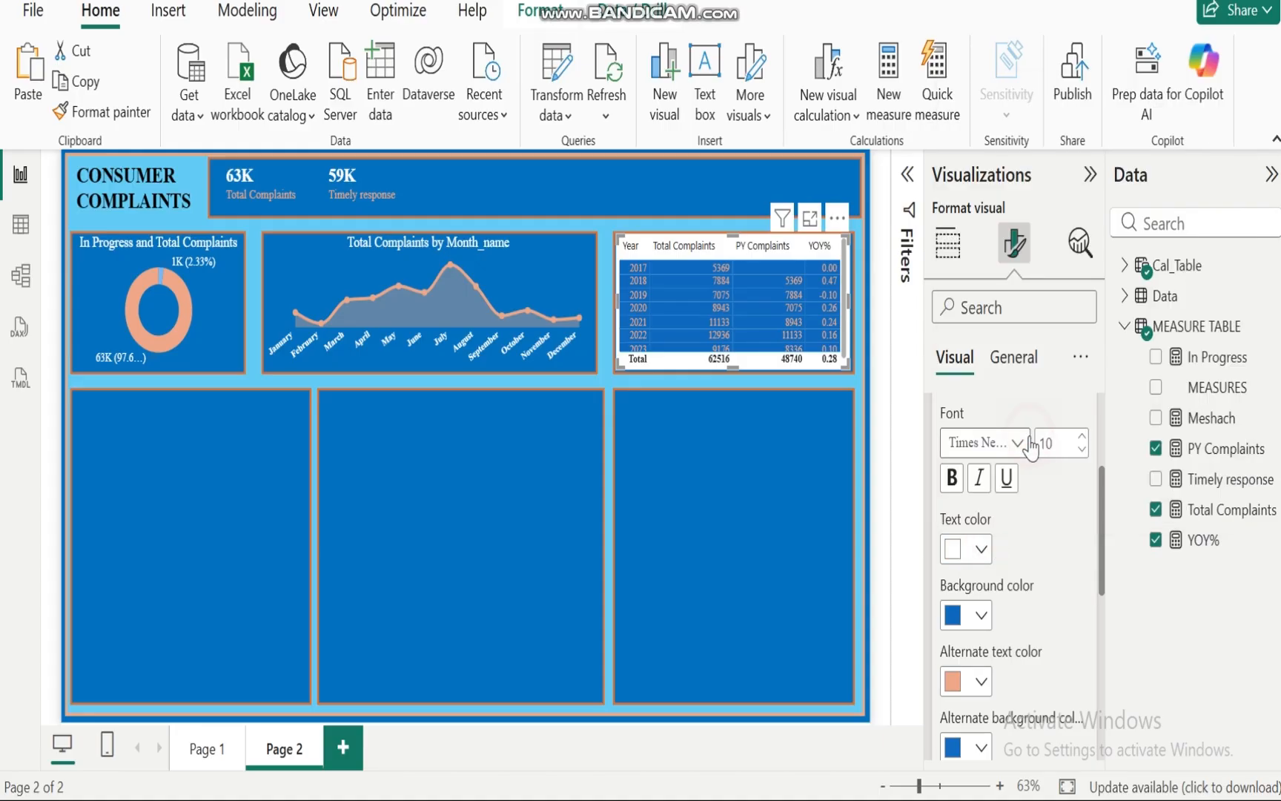
{"action": "left_click", "coordinate": [979, 689]}
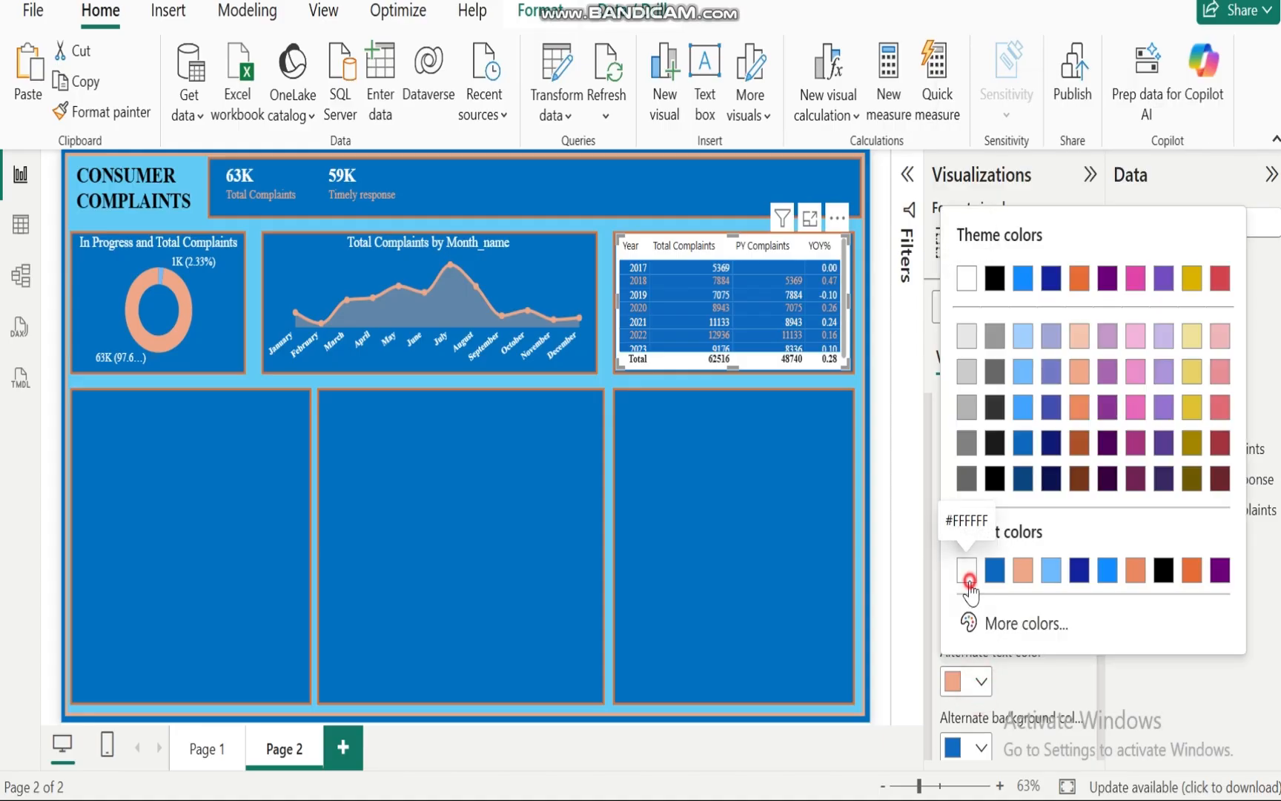
{"action": "left_click", "coordinate": [968, 575]}
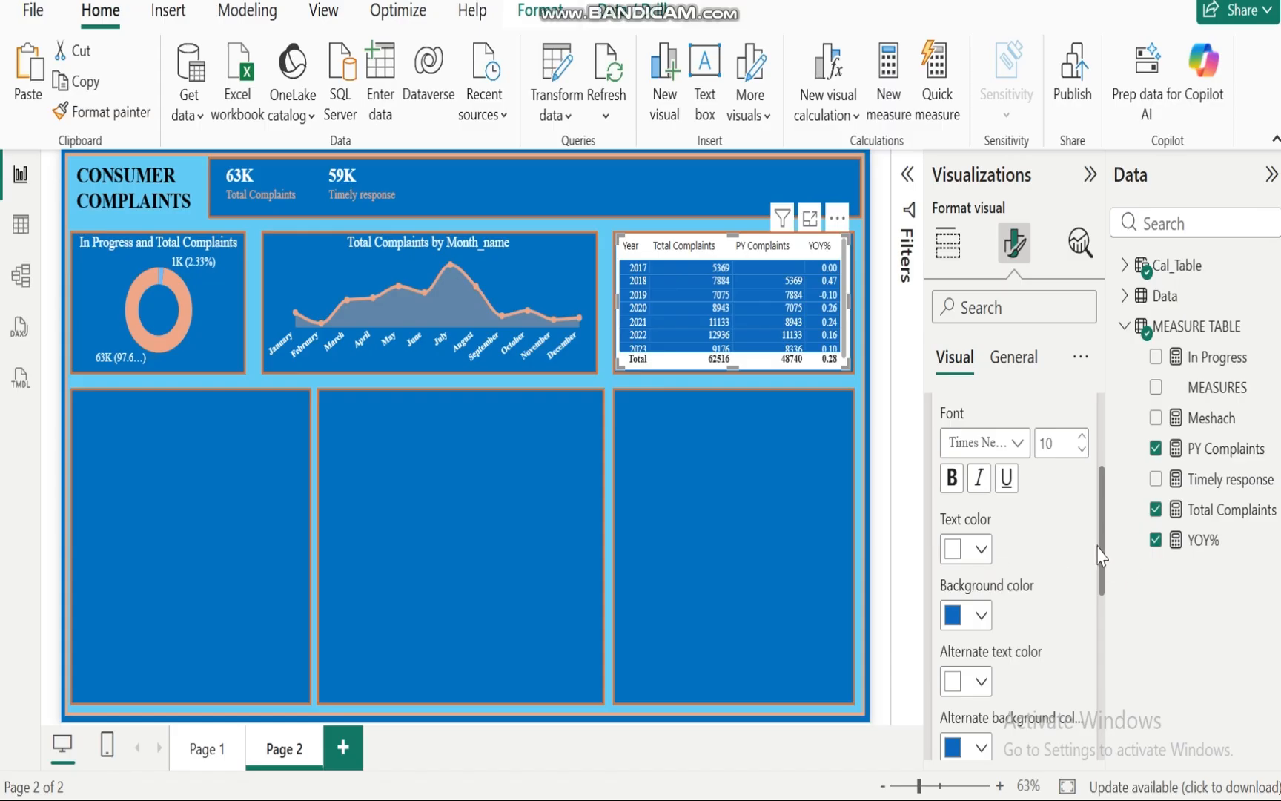
Step: Set the table's column headers font to Times New Roman
{"action": "left_click_drag", "start_coordinate": [1103, 571], "coordinate": [1100, 475]}
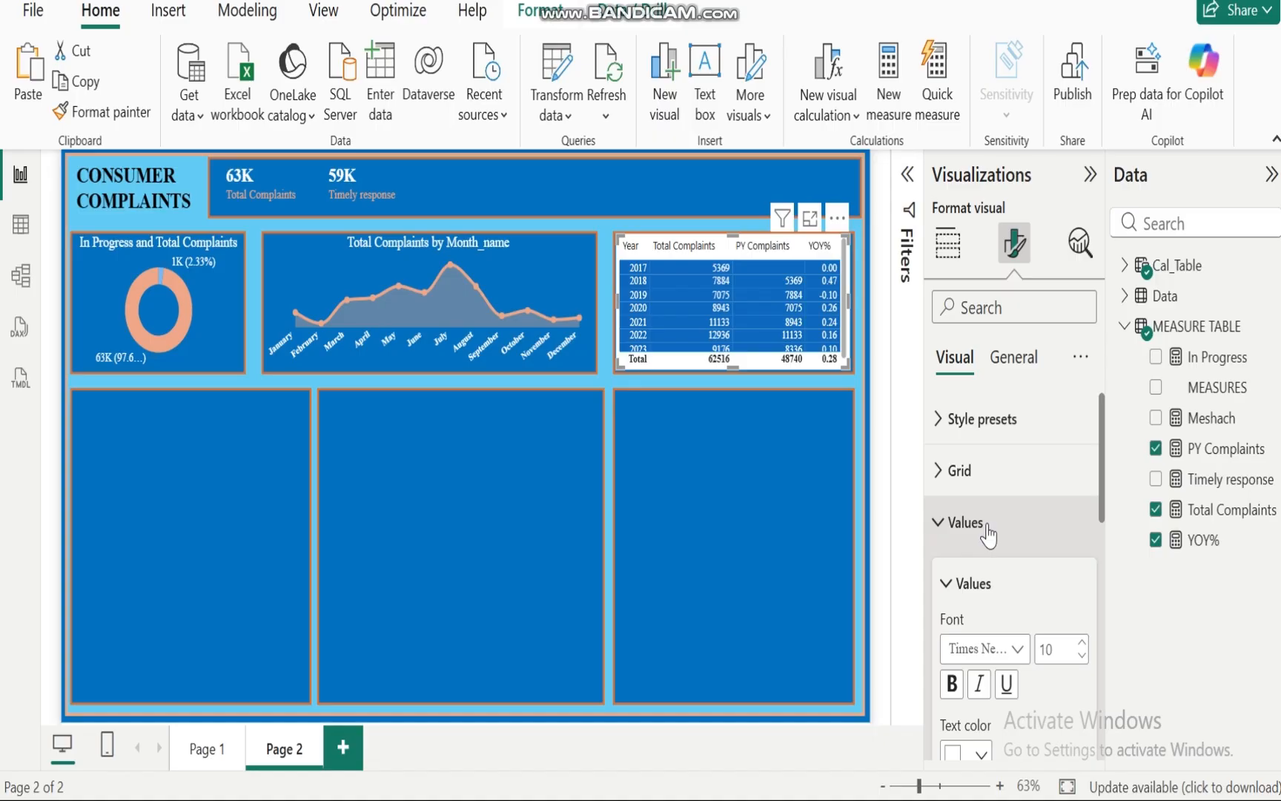
{"action": "left_click", "coordinate": [940, 525]}
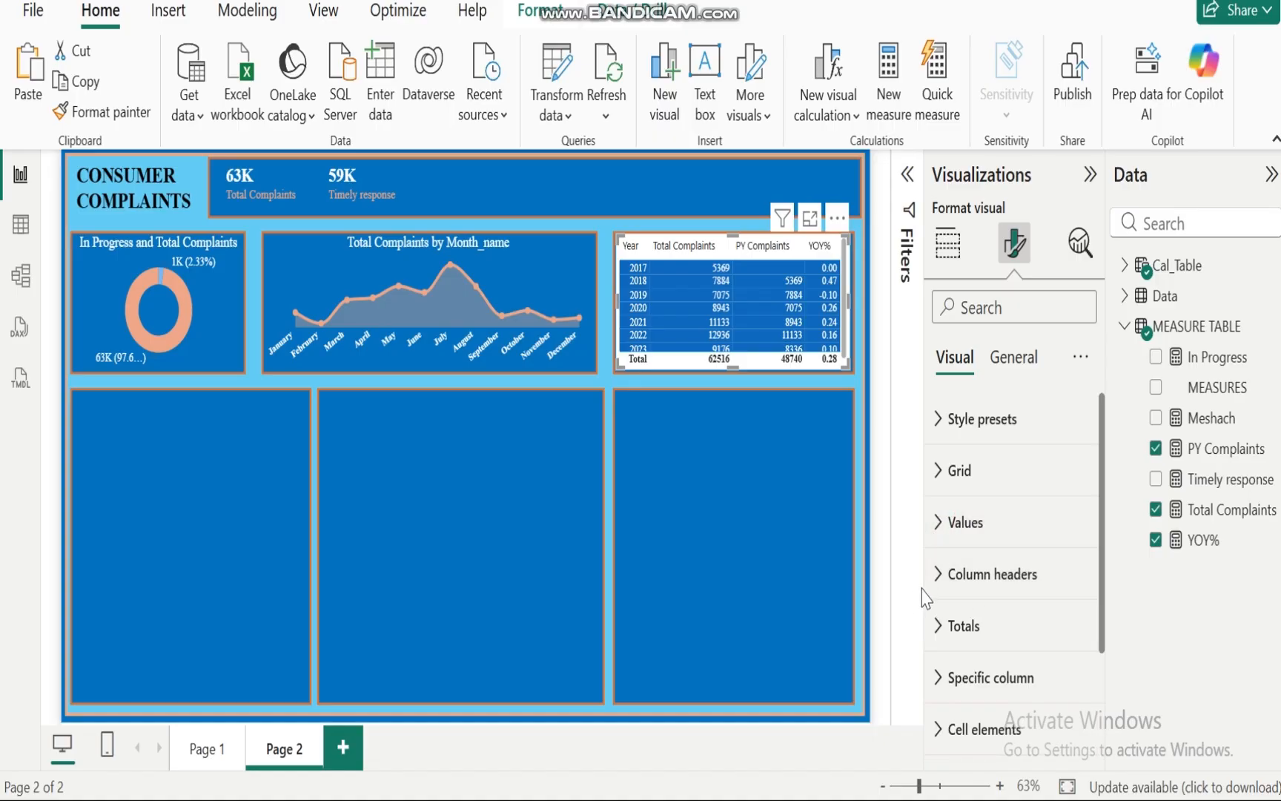
{"action": "left_click", "coordinate": [937, 578]}
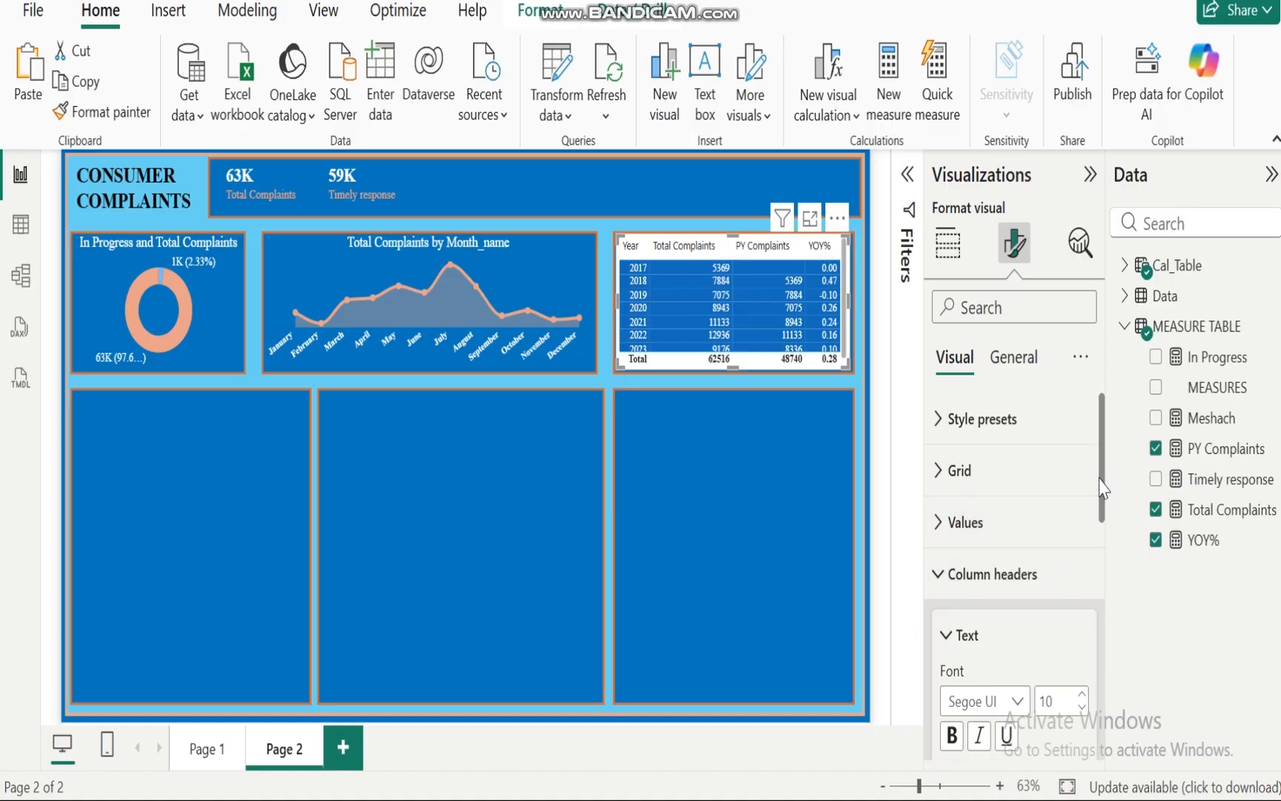
{"action": "left_click_drag", "start_coordinate": [1107, 483], "coordinate": [1107, 571]}
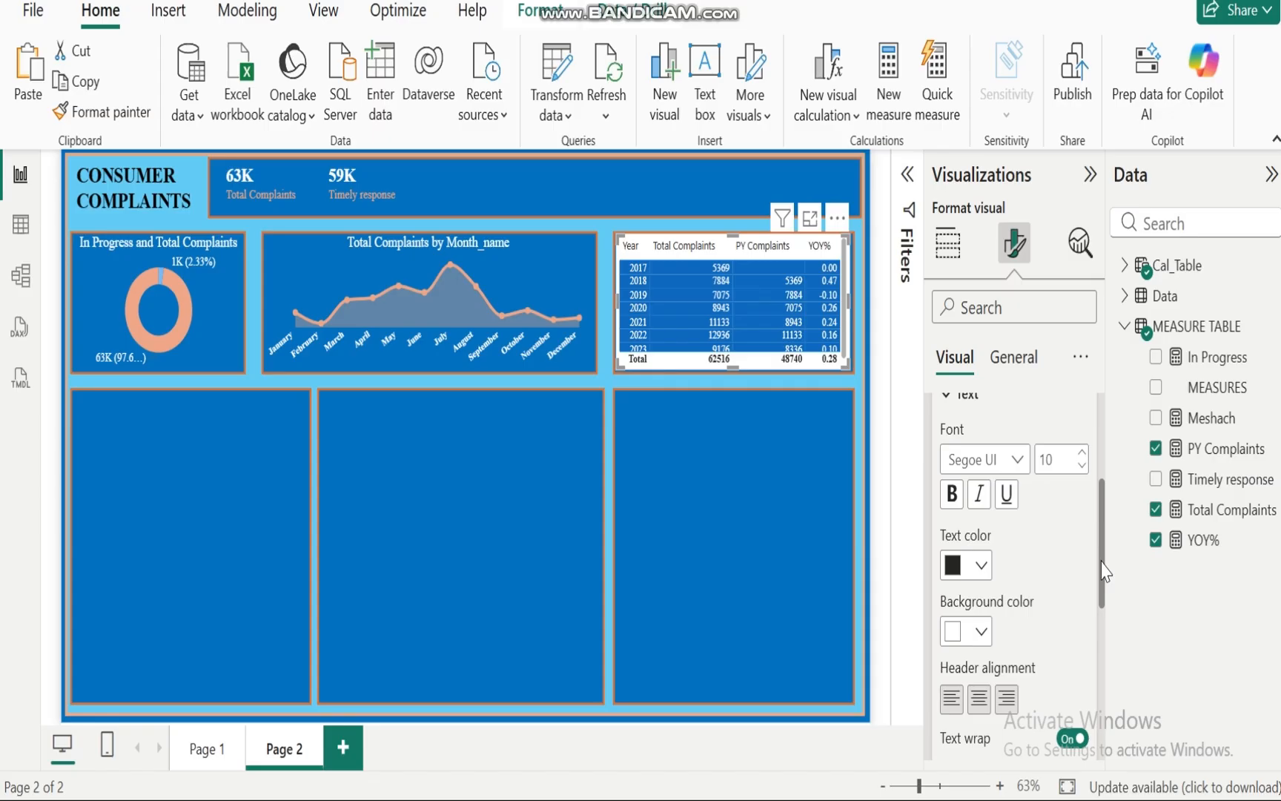
{"action": "left_click", "coordinate": [1018, 460]}
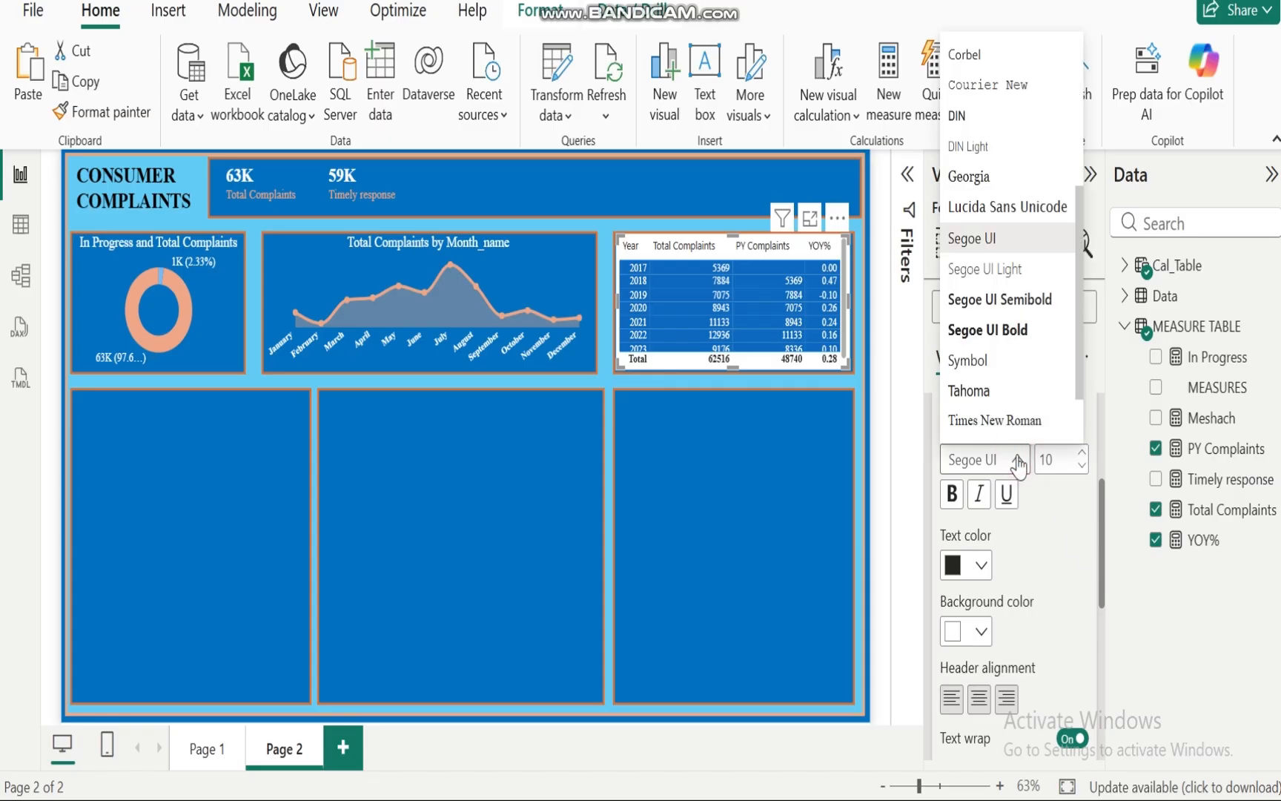
{"action": "left_click", "coordinate": [994, 422]}
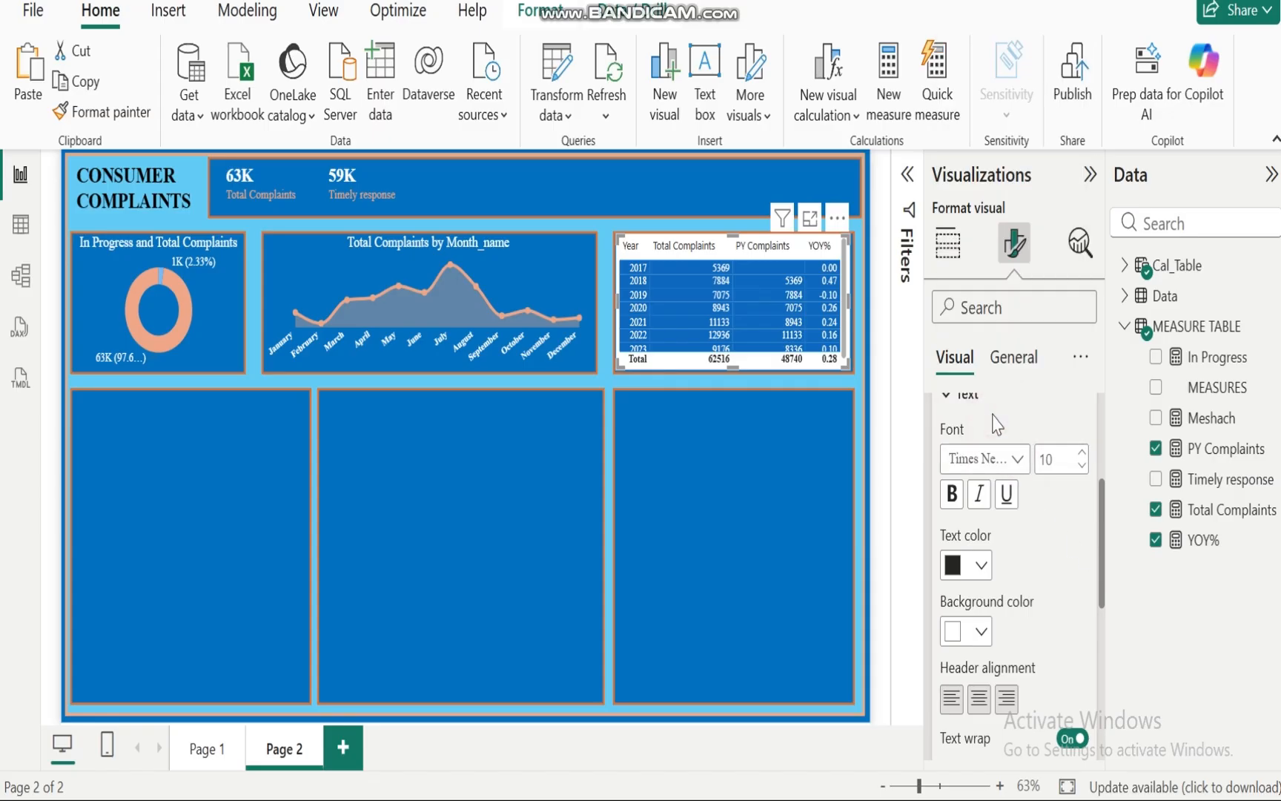
Step: Set the column headers background colour to blue and their text colour to white
{"action": "left_click", "coordinate": [982, 631]}
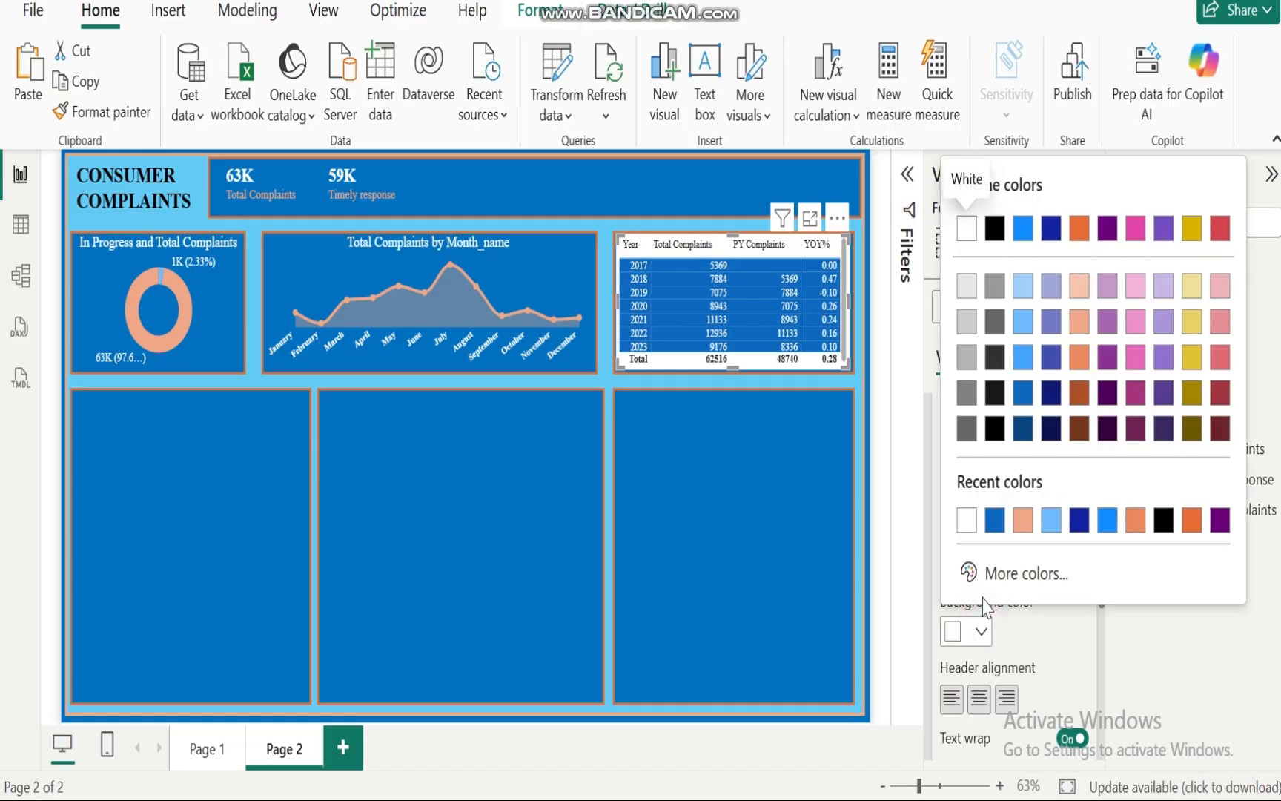
{"action": "left_click", "coordinate": [994, 521]}
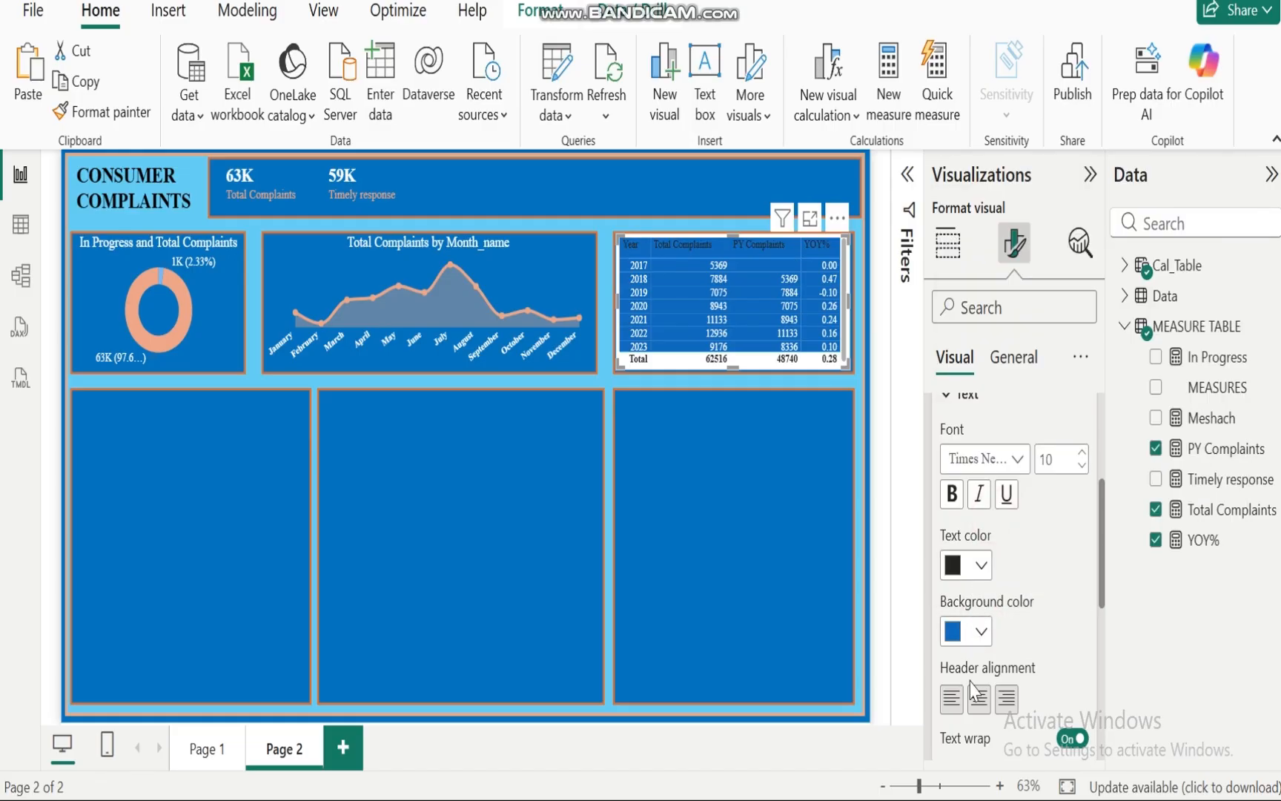
{"action": "left_click", "coordinate": [979, 567]}
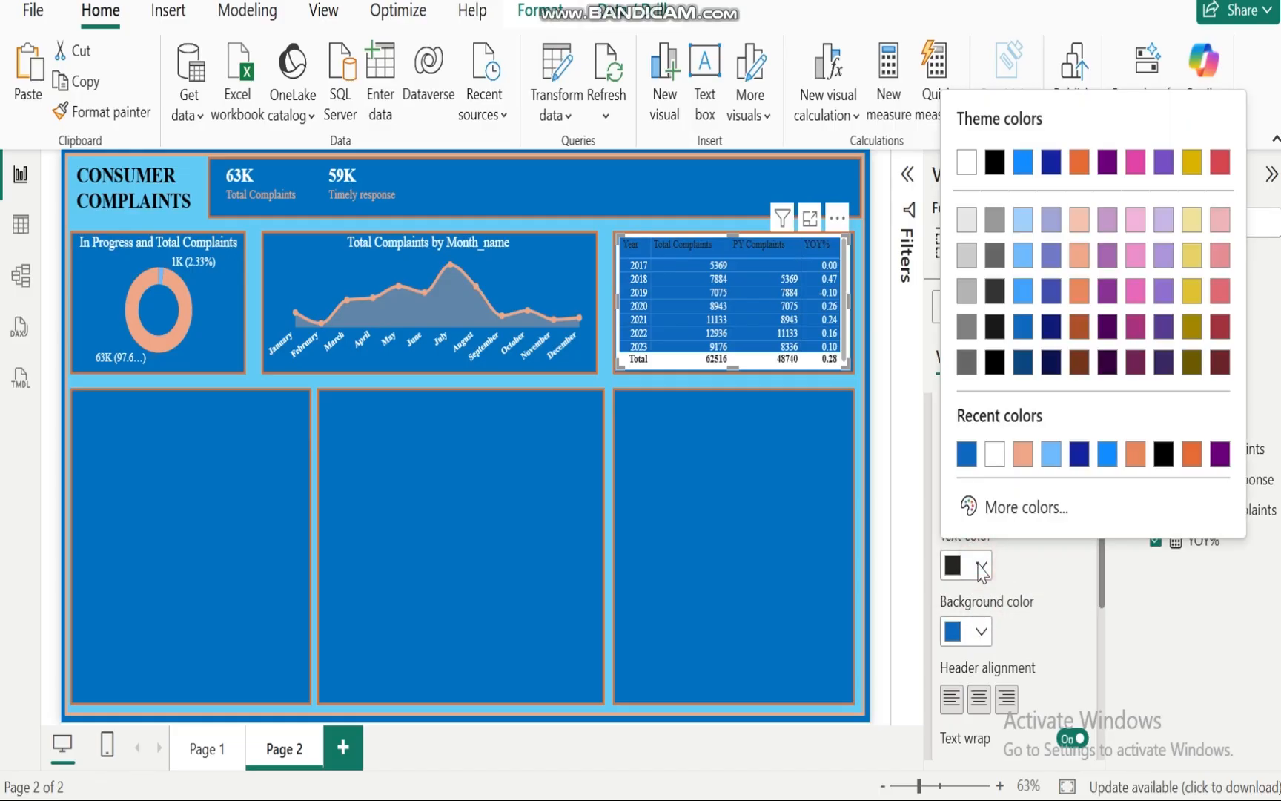
{"action": "left_click", "coordinate": [994, 454]}
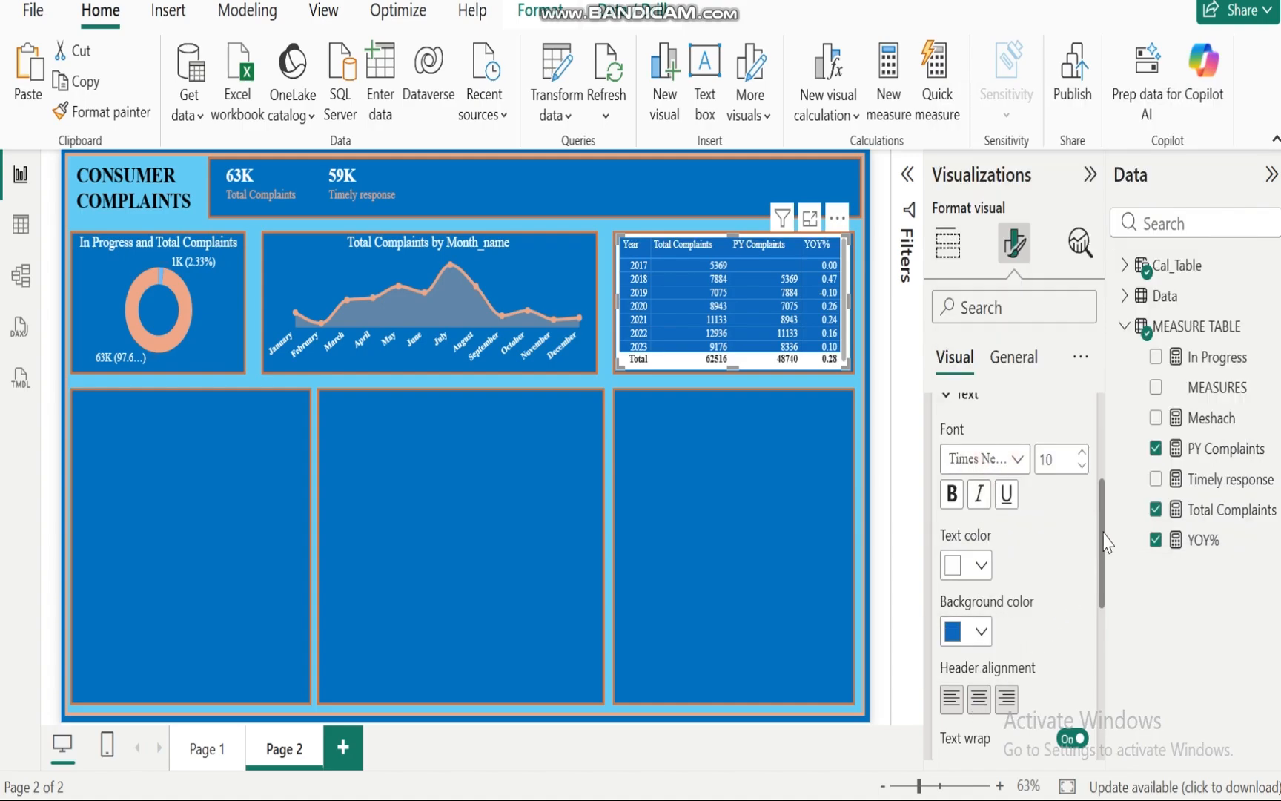
Step: Increase the column headers font size to 11
{"action": "mouse_move", "coordinate": [1104, 532]}
{"action": "left_mouse_down"}
{"action": "mouse_move", "coordinate": [1100, 630]}
{"action": "mouse_move", "coordinate": [1103, 545]}
{"action": "left_mouse_up"}
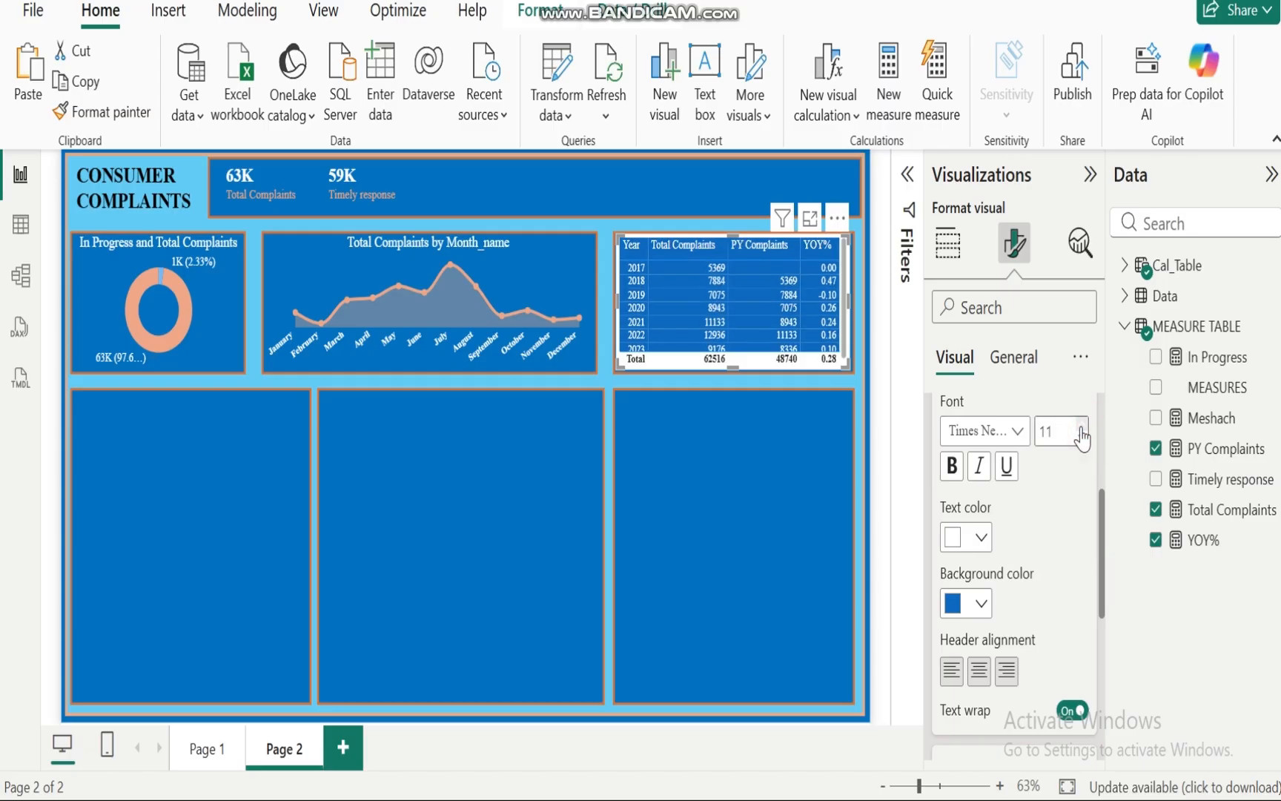
{"action": "scroll", "coordinate": [1104, 591], "scroll_direction": "up", "scroll_amount": 3}
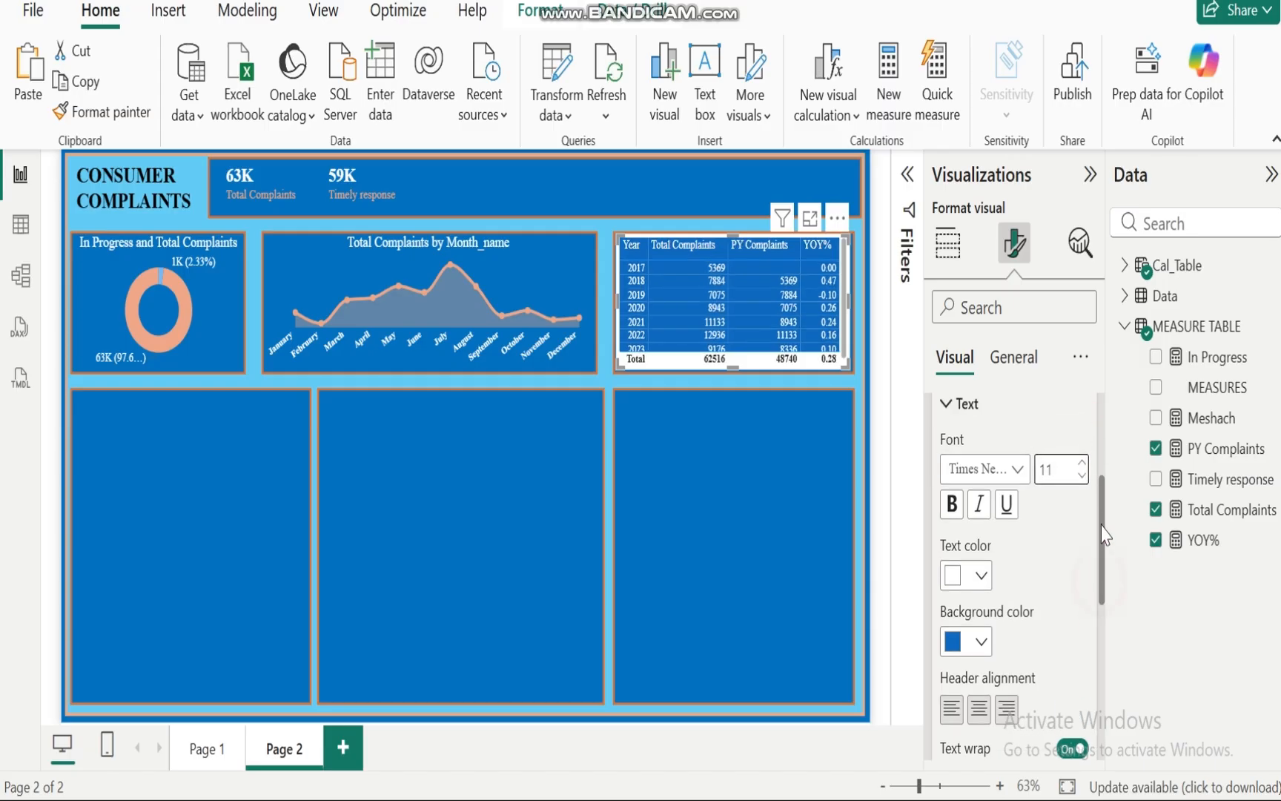
{"action": "left_click", "coordinate": [934, 549]}
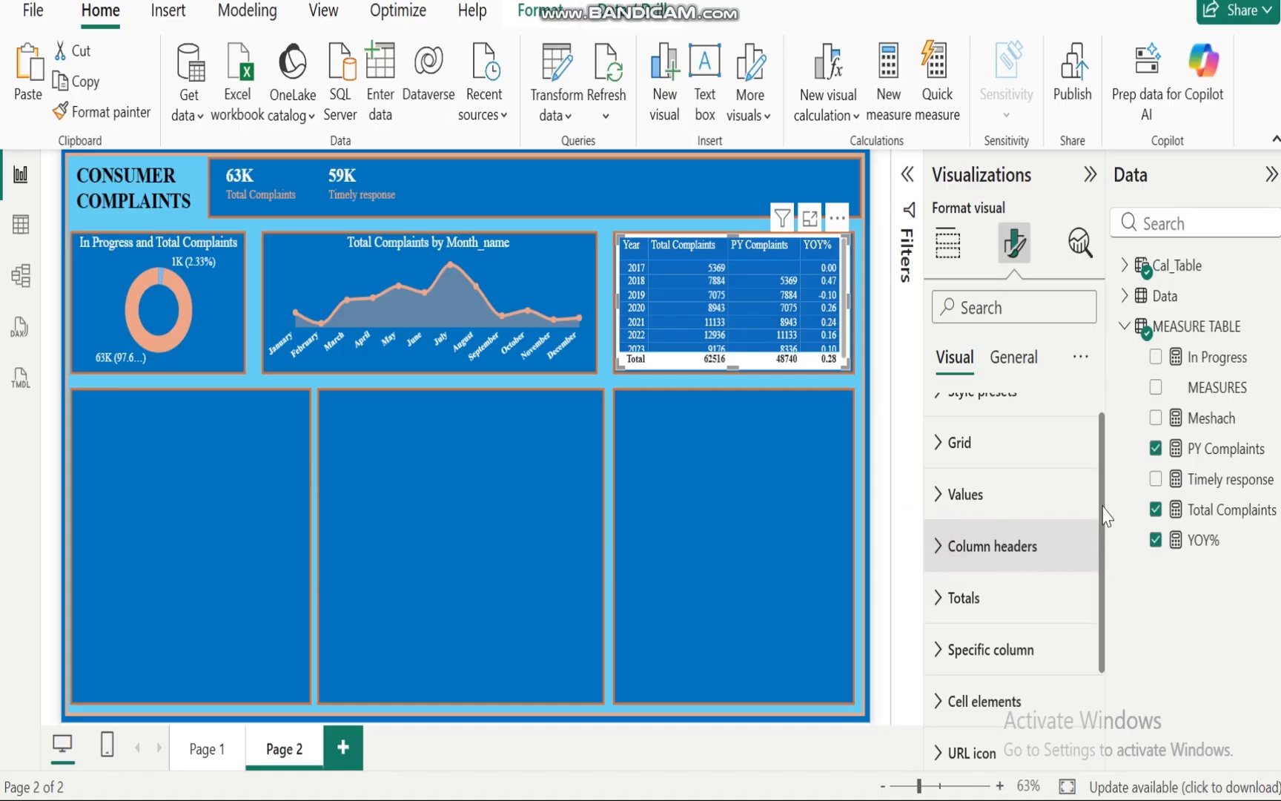
Step: Change the year-over-year table visual into a matrix
{"action": "left_click_drag", "start_coordinate": [1103, 500], "coordinate": [1102, 585]}
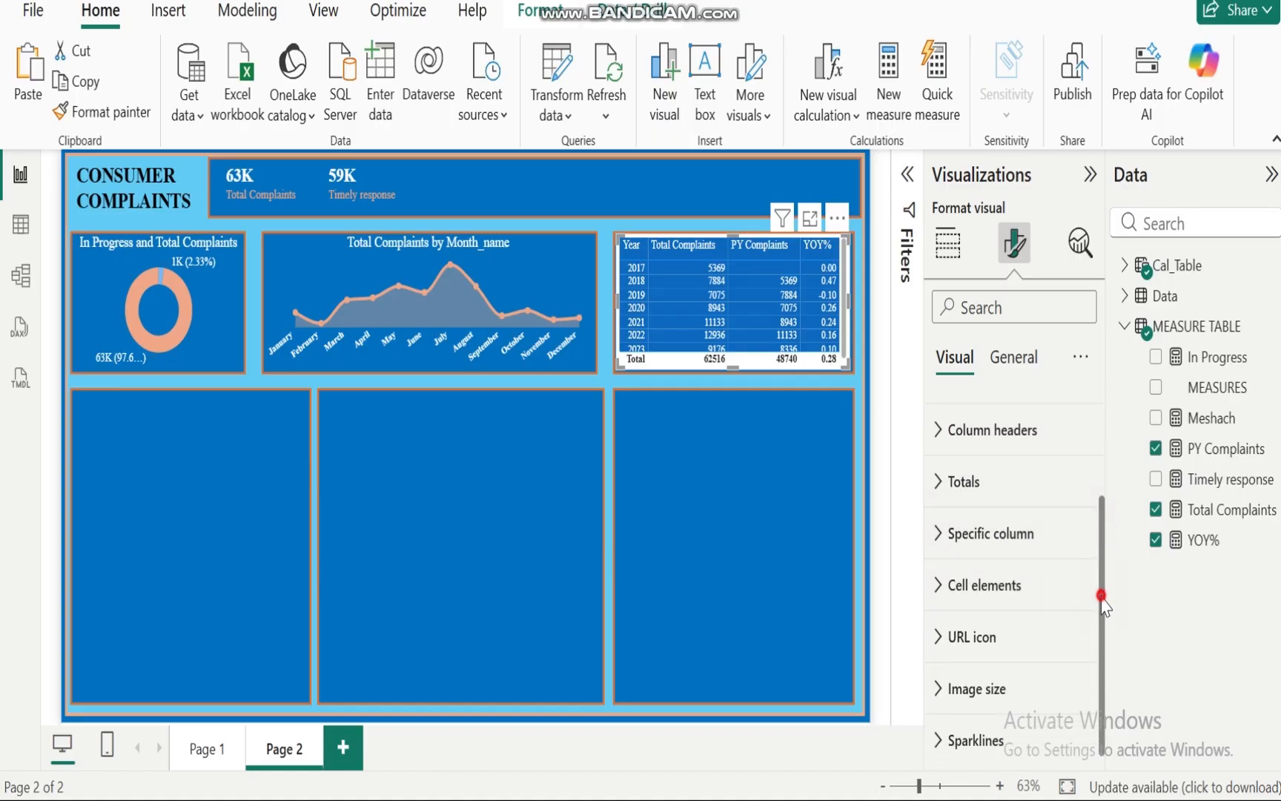
{"action": "left_click_drag", "start_coordinate": [1102, 600], "coordinate": [1106, 635]}
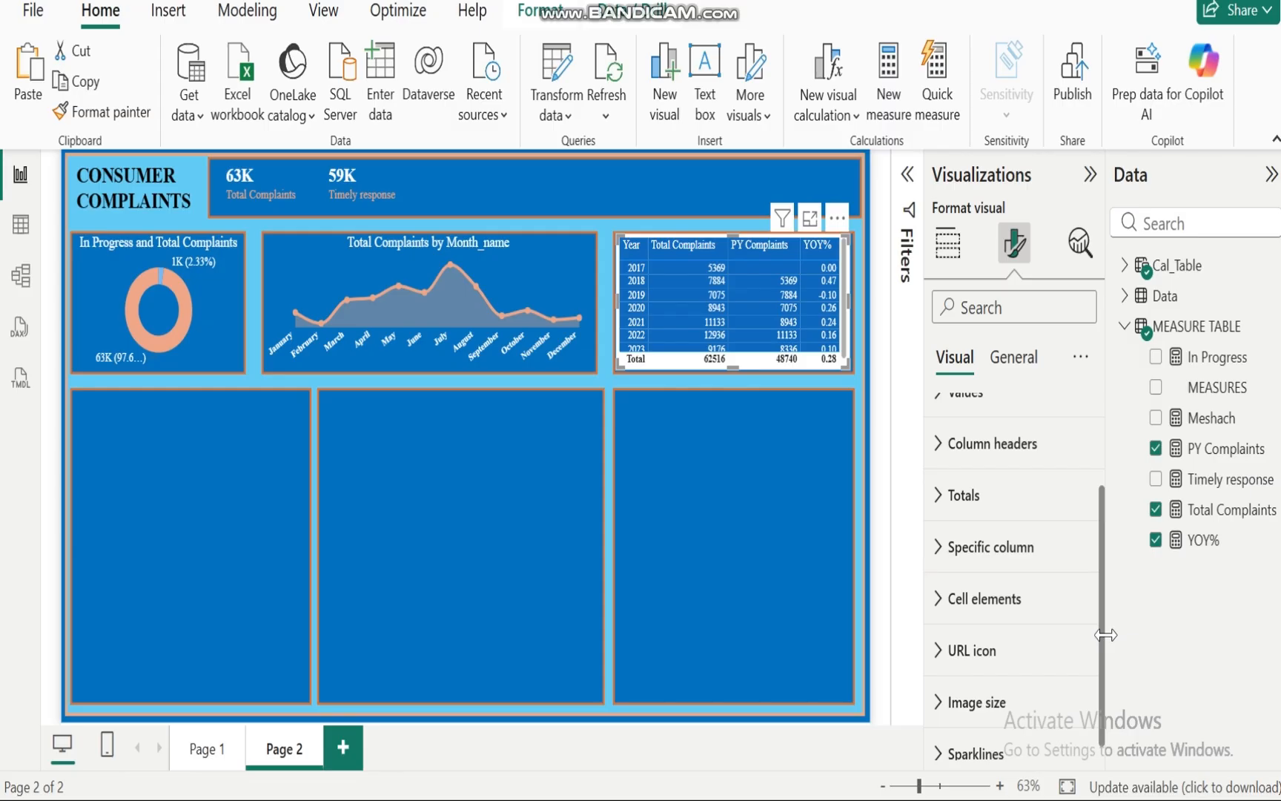
{"action": "left_click_drag", "start_coordinate": [1106, 635], "coordinate": [1100, 499]}
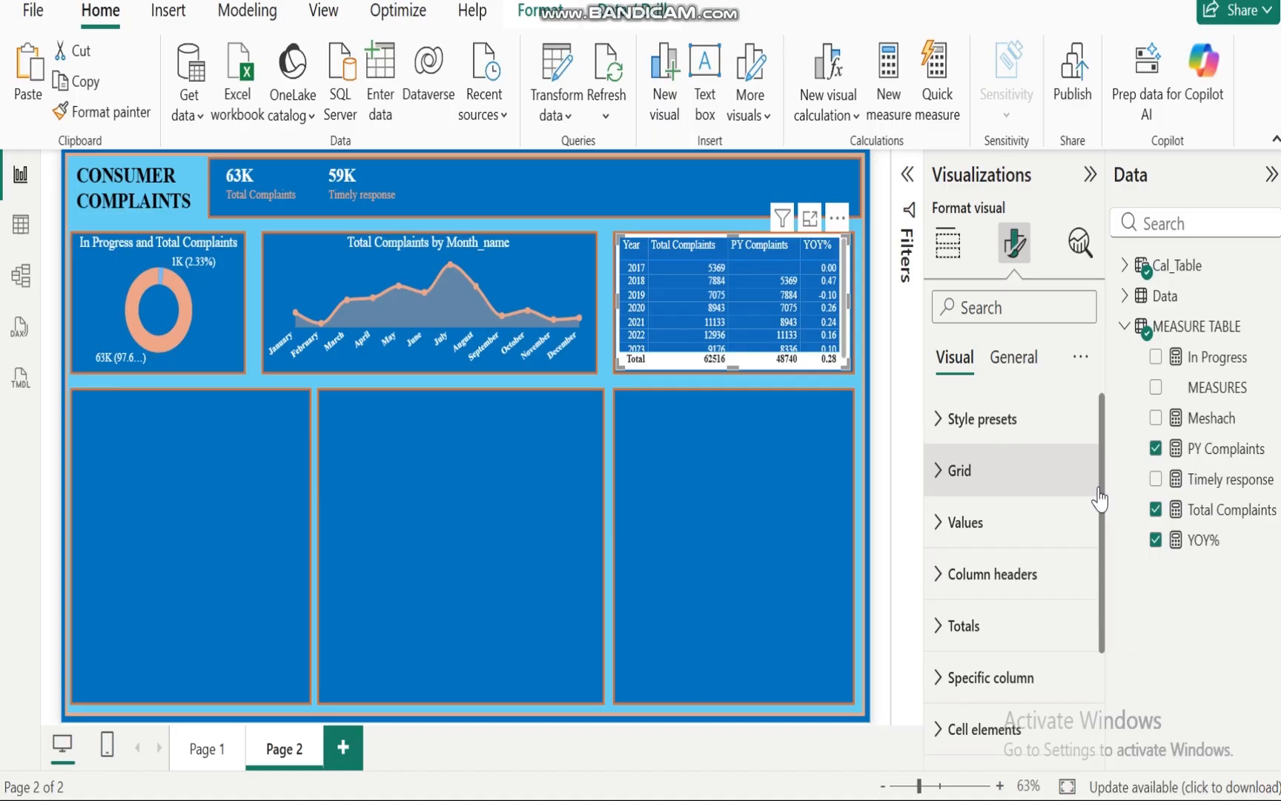
{"action": "left_click", "coordinate": [947, 243]}
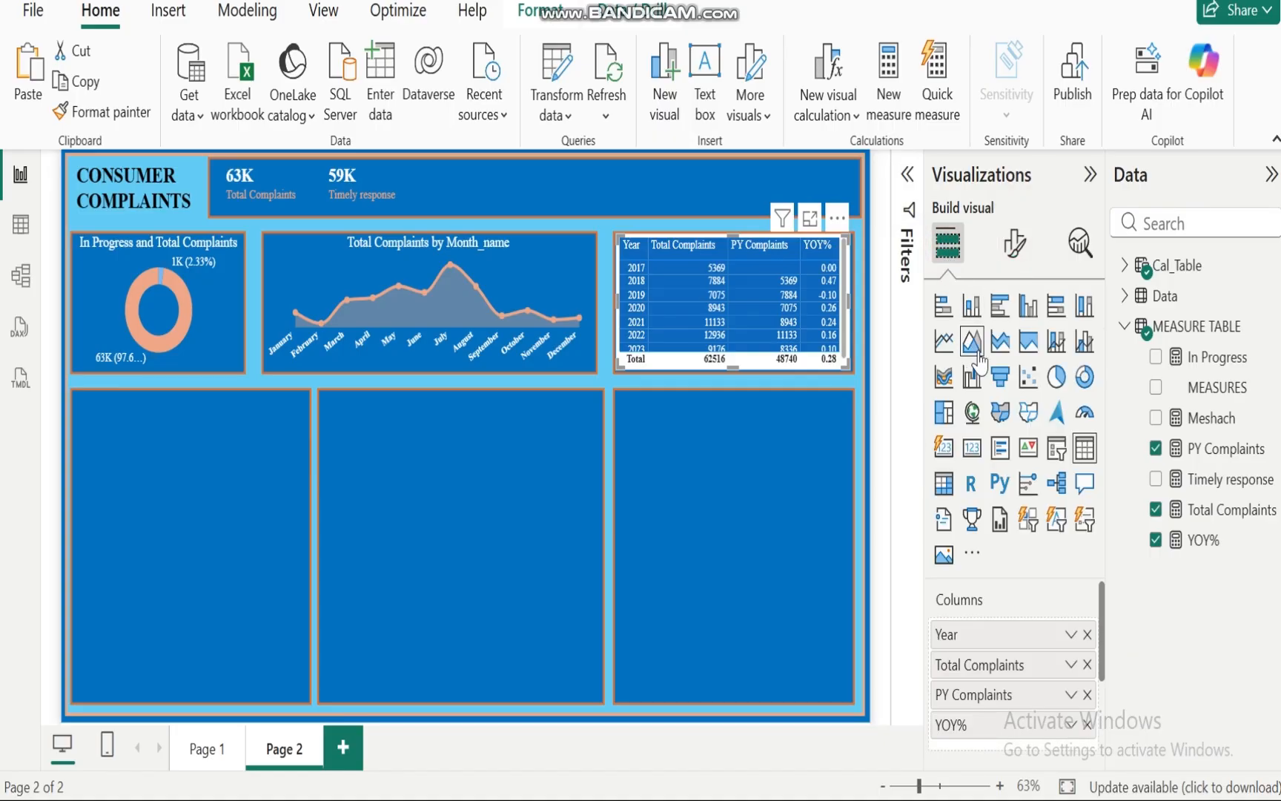
{"action": "left_click", "coordinate": [945, 486]}
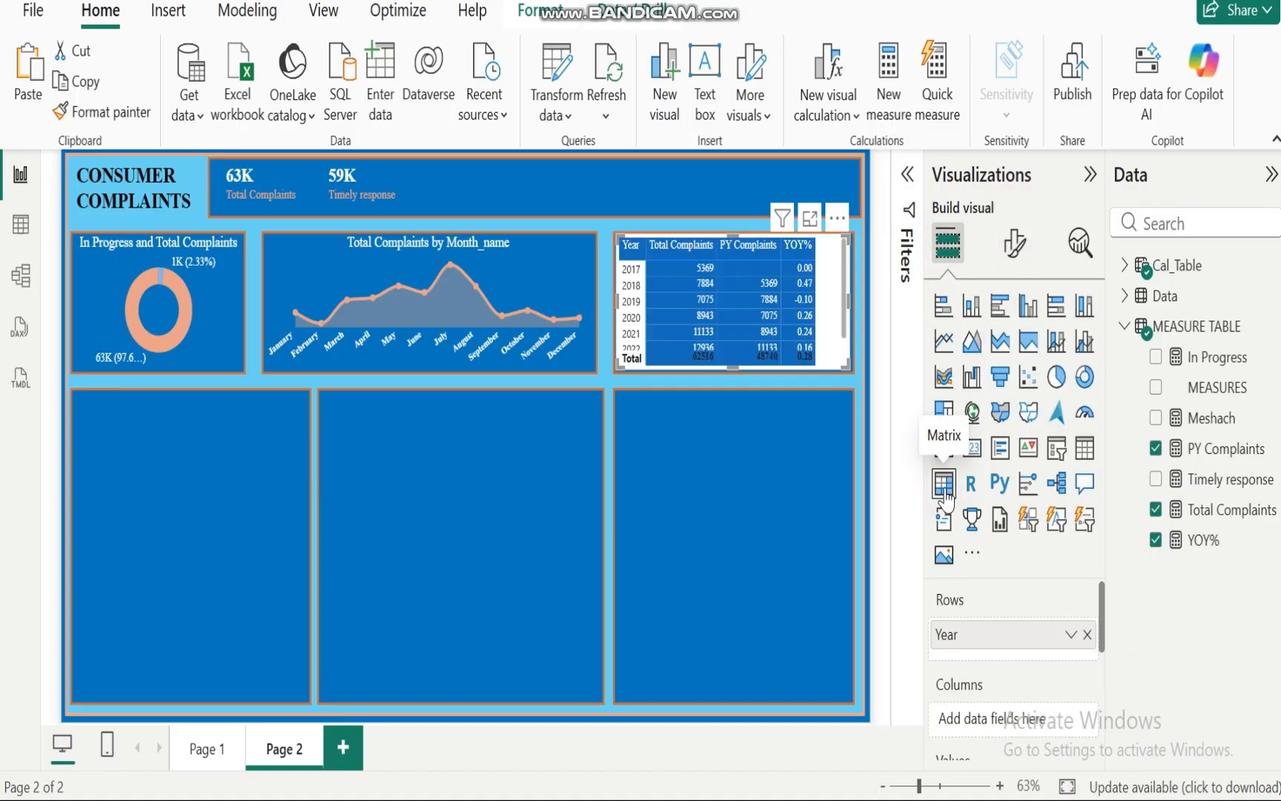
Step: Turn off column subtotals and row subtotals for the matrix
{"action": "left_click", "coordinate": [1014, 243]}
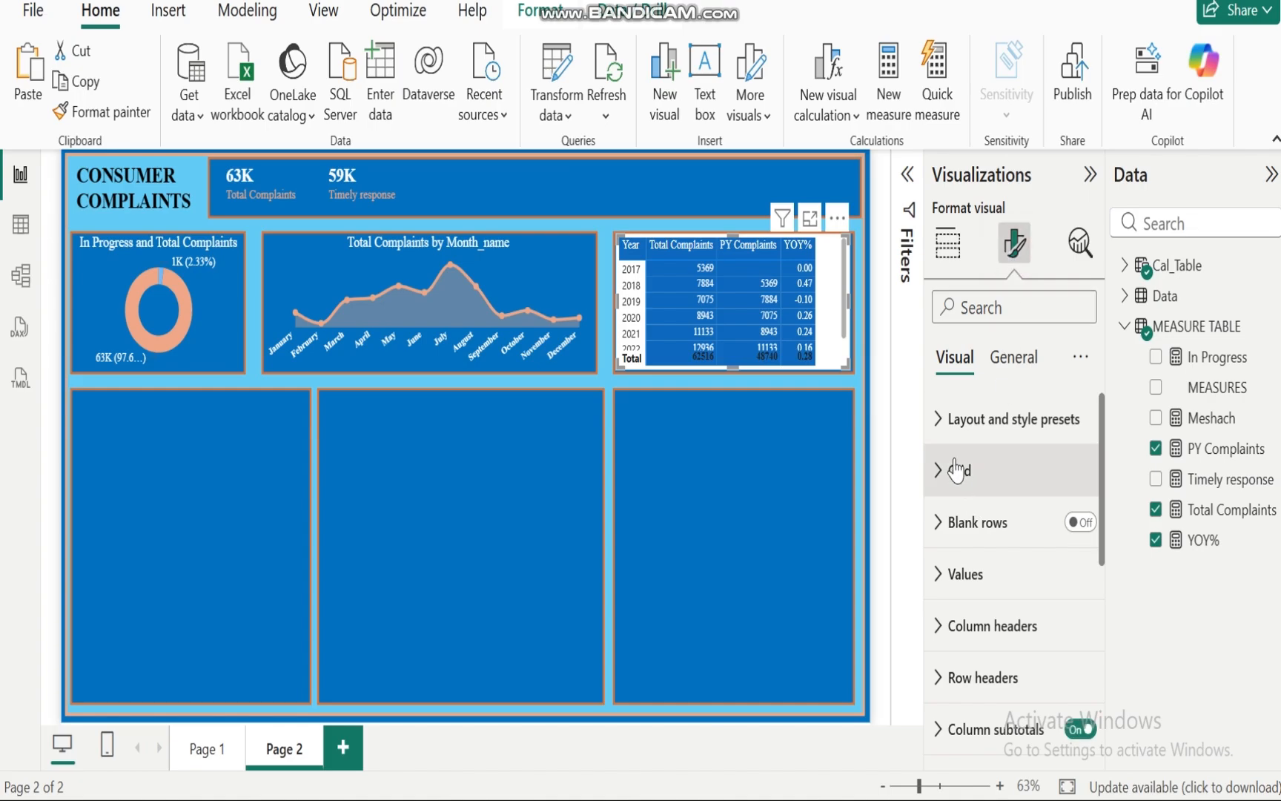
{"action": "left_click", "coordinate": [945, 423]}
{"action": "left_click", "coordinate": [945, 422]}
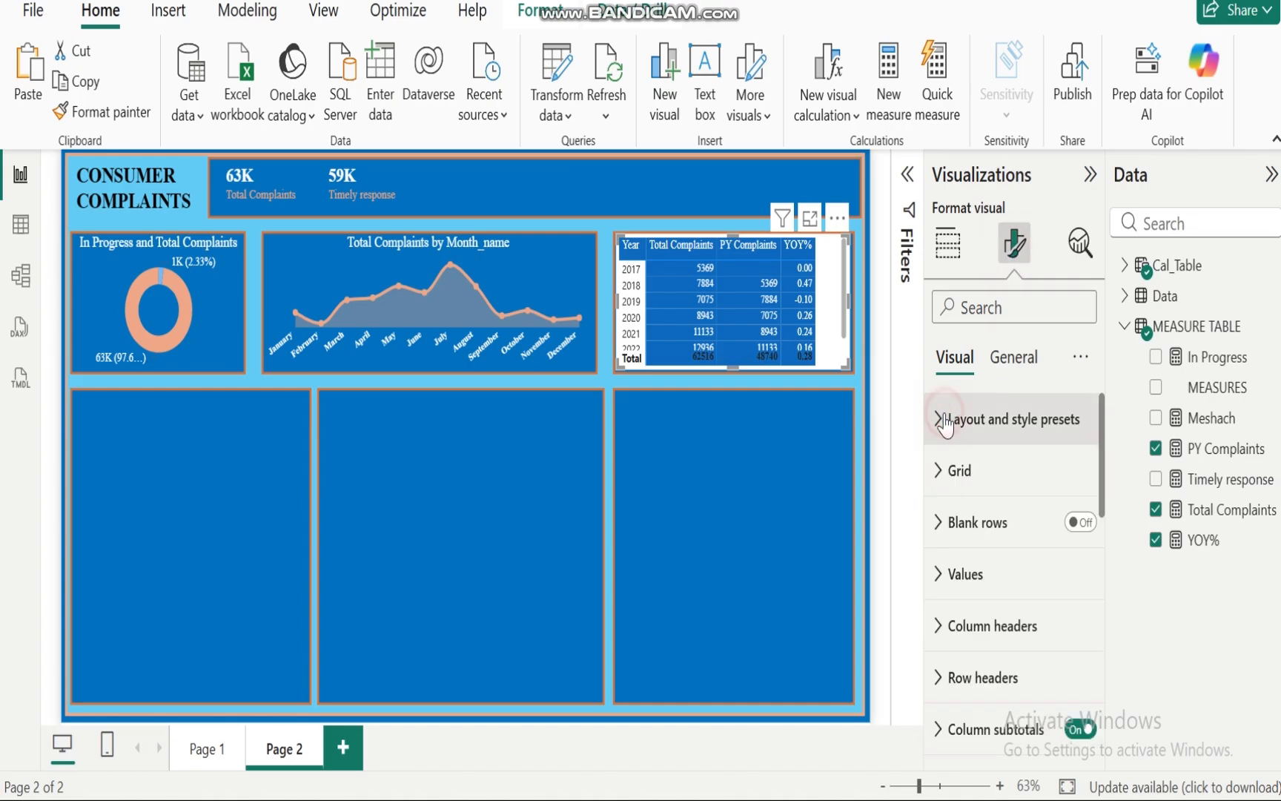
{"action": "left_click", "coordinate": [940, 478]}
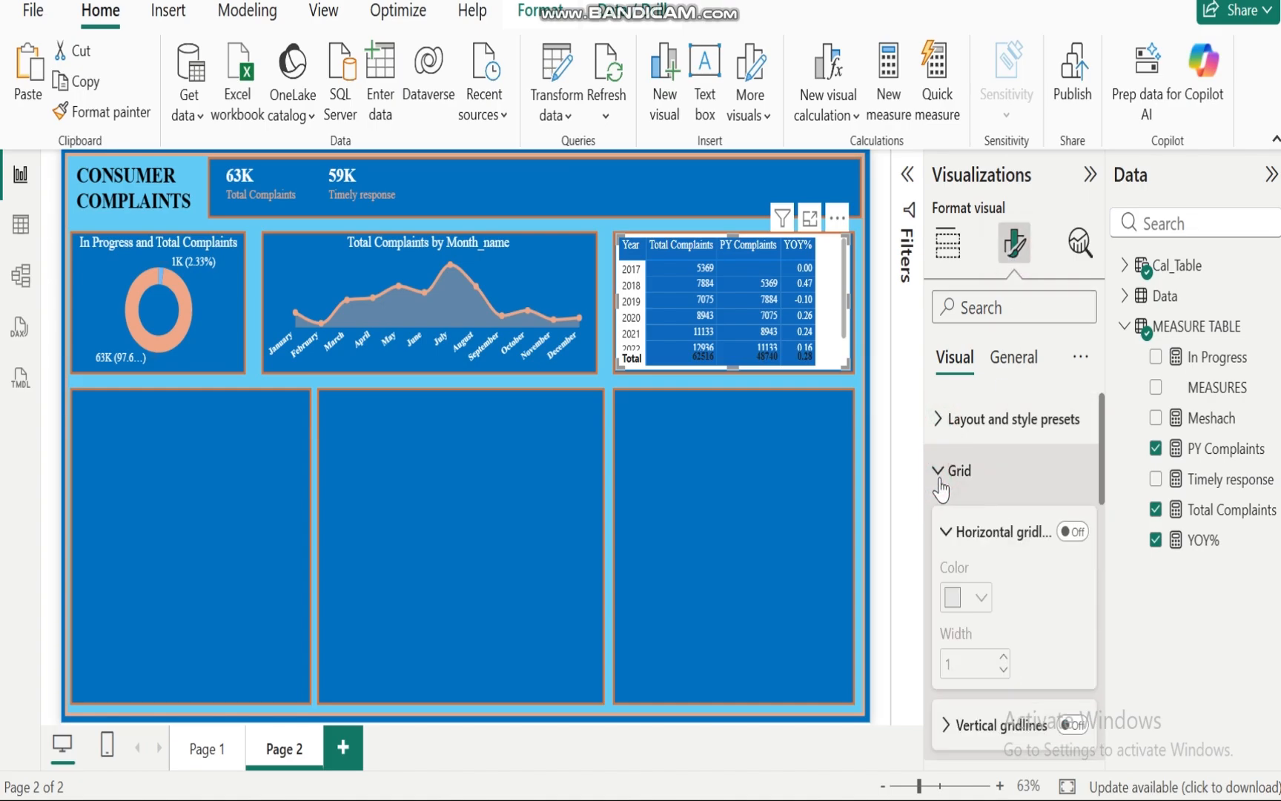
{"action": "left_click", "coordinate": [939, 474]}
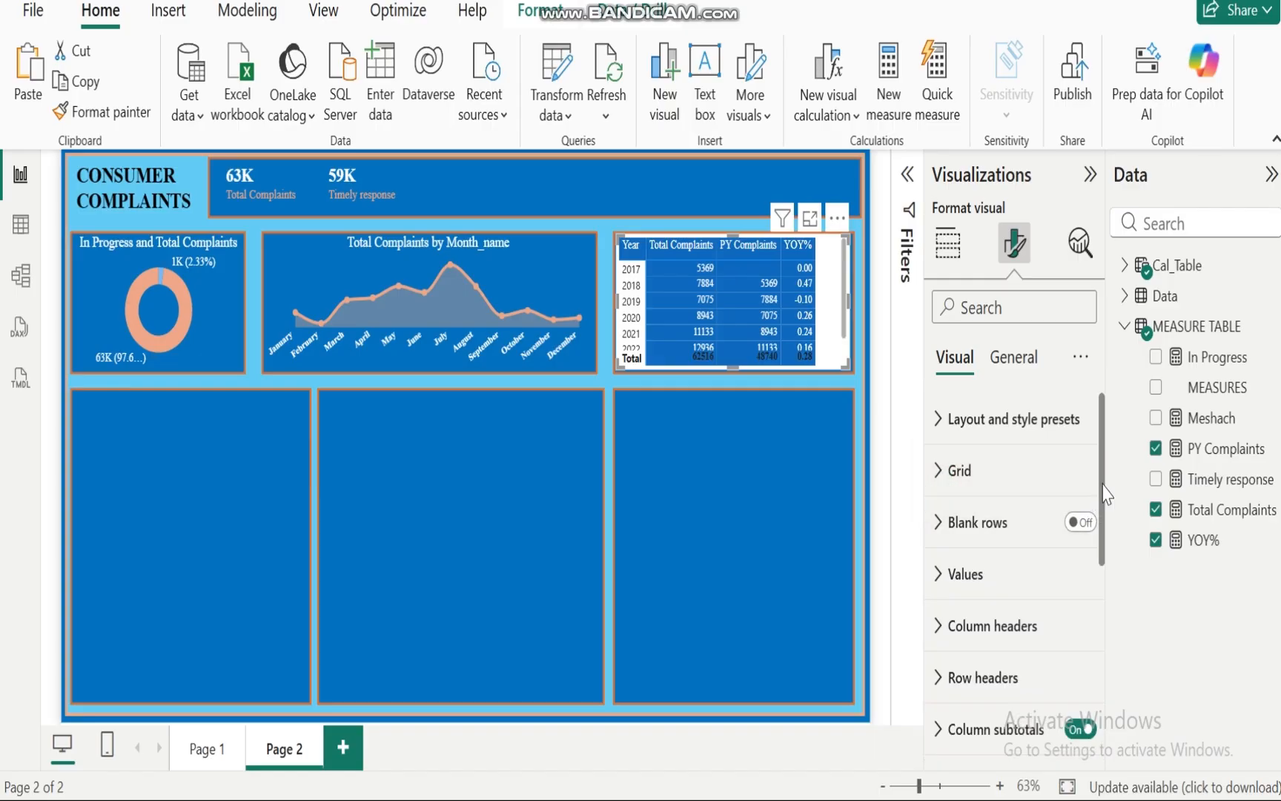
{"action": "left_click_drag", "start_coordinate": [1103, 486], "coordinate": [1105, 553]}
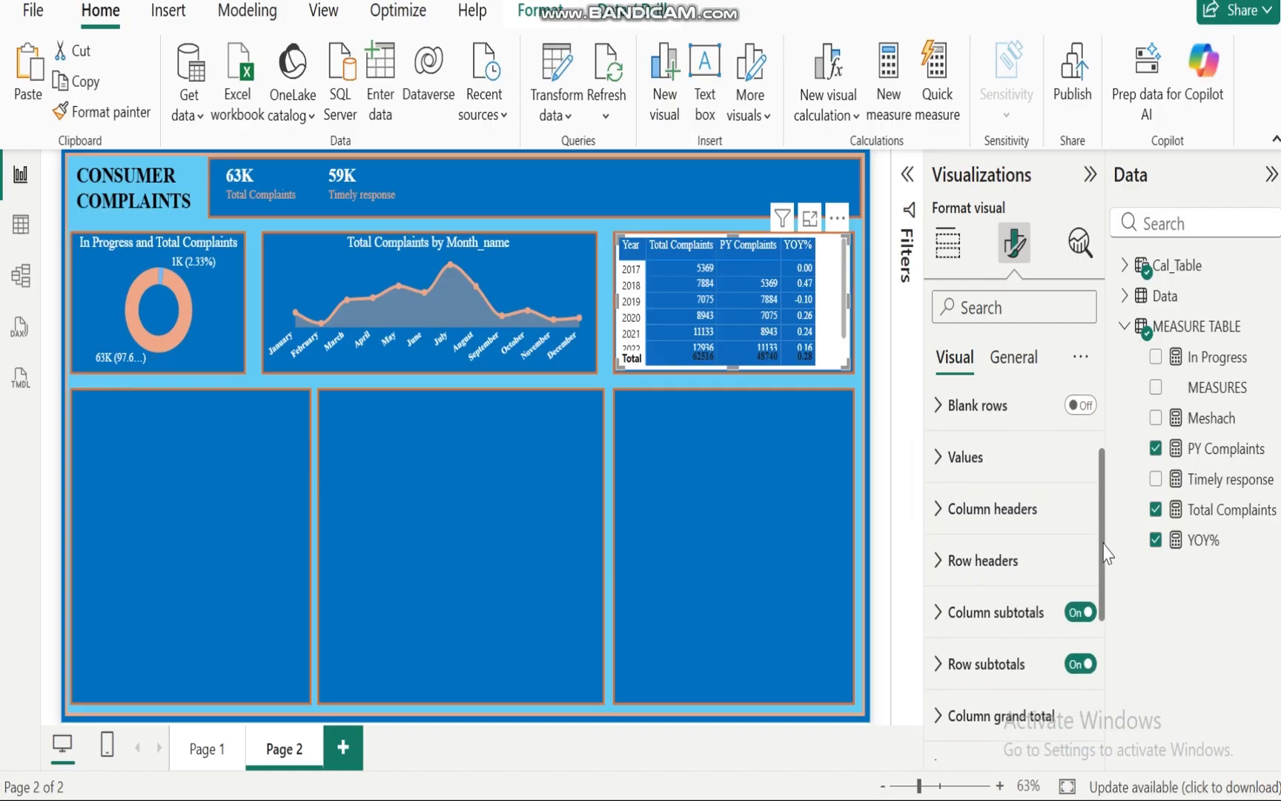
{"action": "left_click", "coordinate": [1075, 606]}
{"action": "left_click", "coordinate": [1076, 658]}
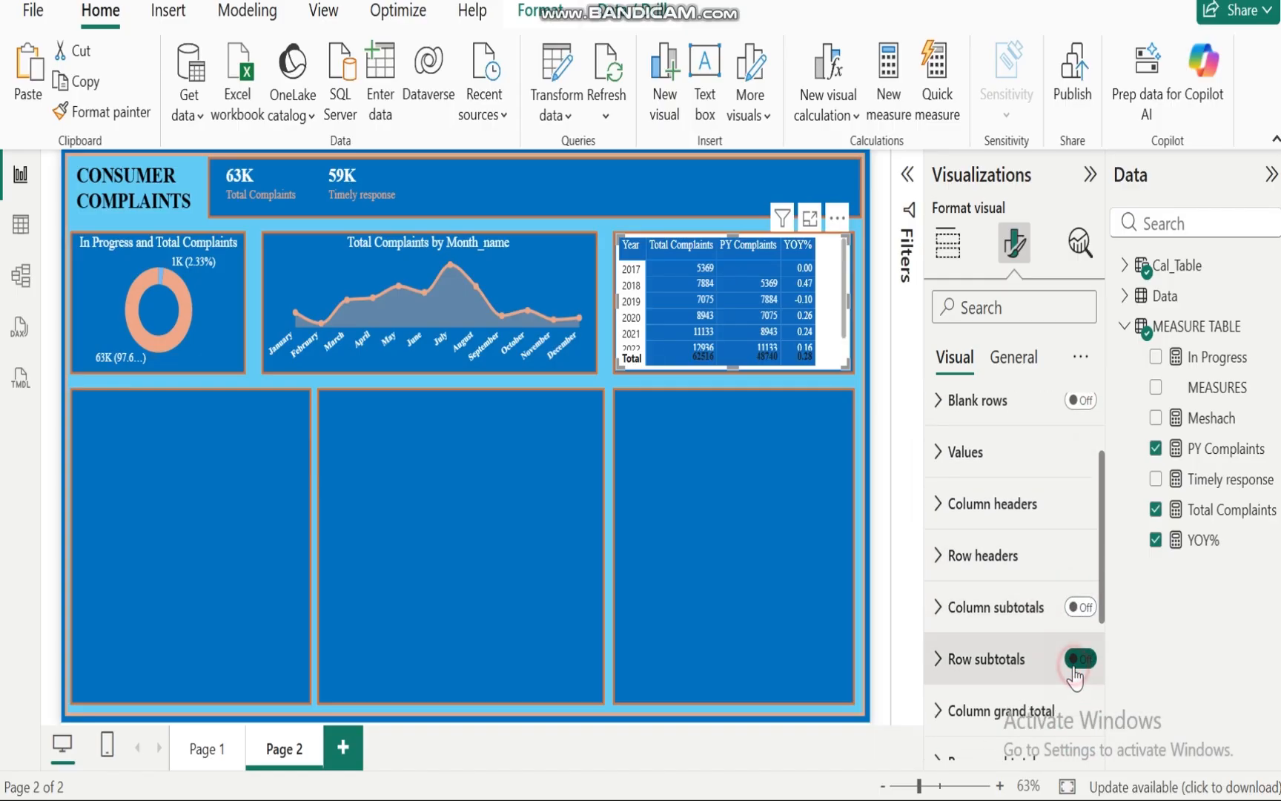
Step: Set the matrix's row headers font to Times New Roman
{"action": "left_click", "coordinate": [940, 507]}
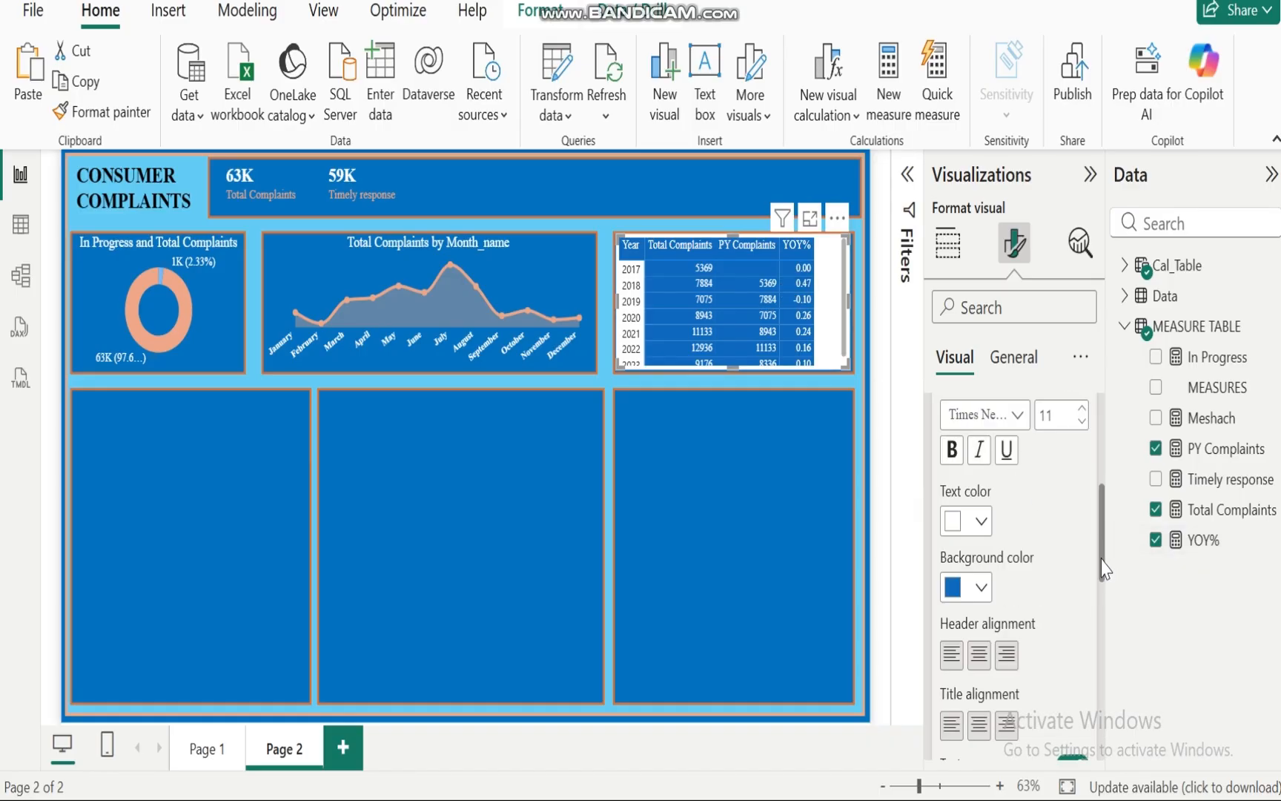
{"action": "left_click_drag", "start_coordinate": [1102, 561], "coordinate": [1099, 518]}
{"action": "left_click", "coordinate": [938, 486]}
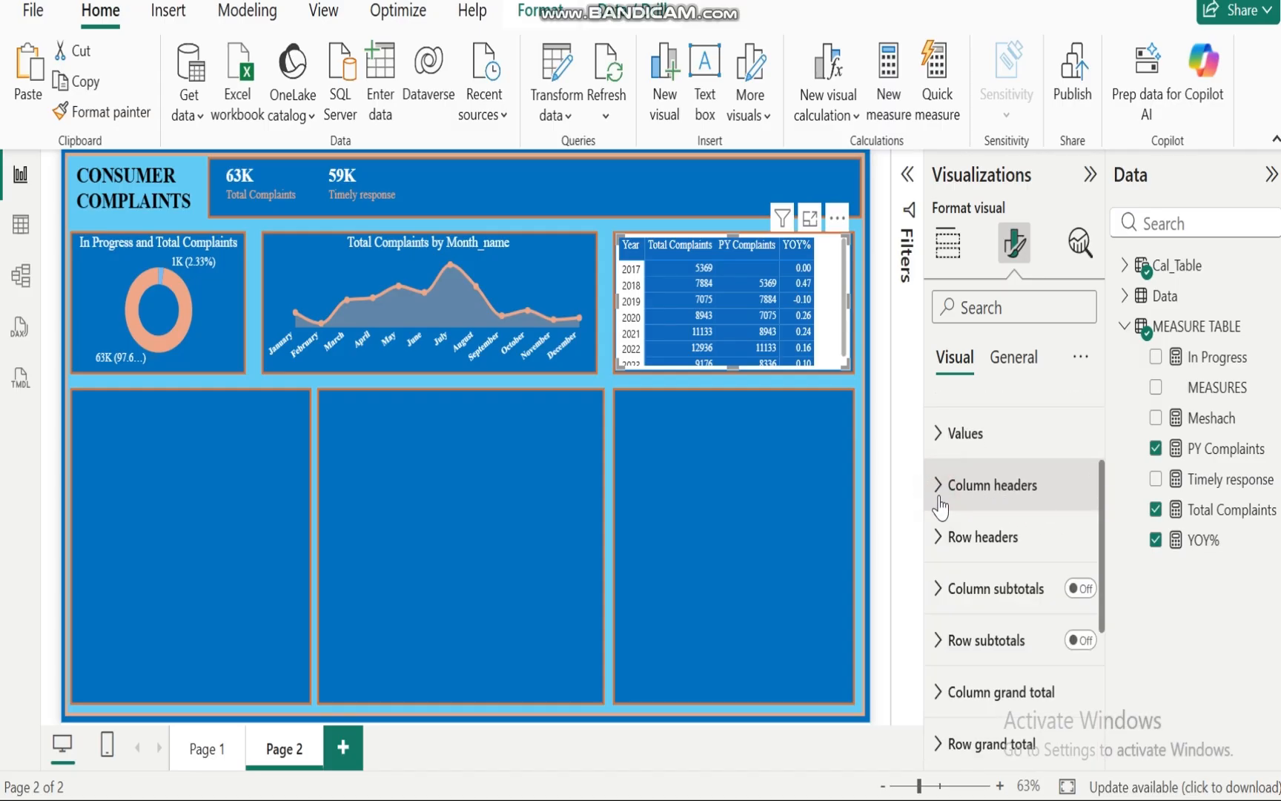
{"action": "left_click", "coordinate": [939, 536]}
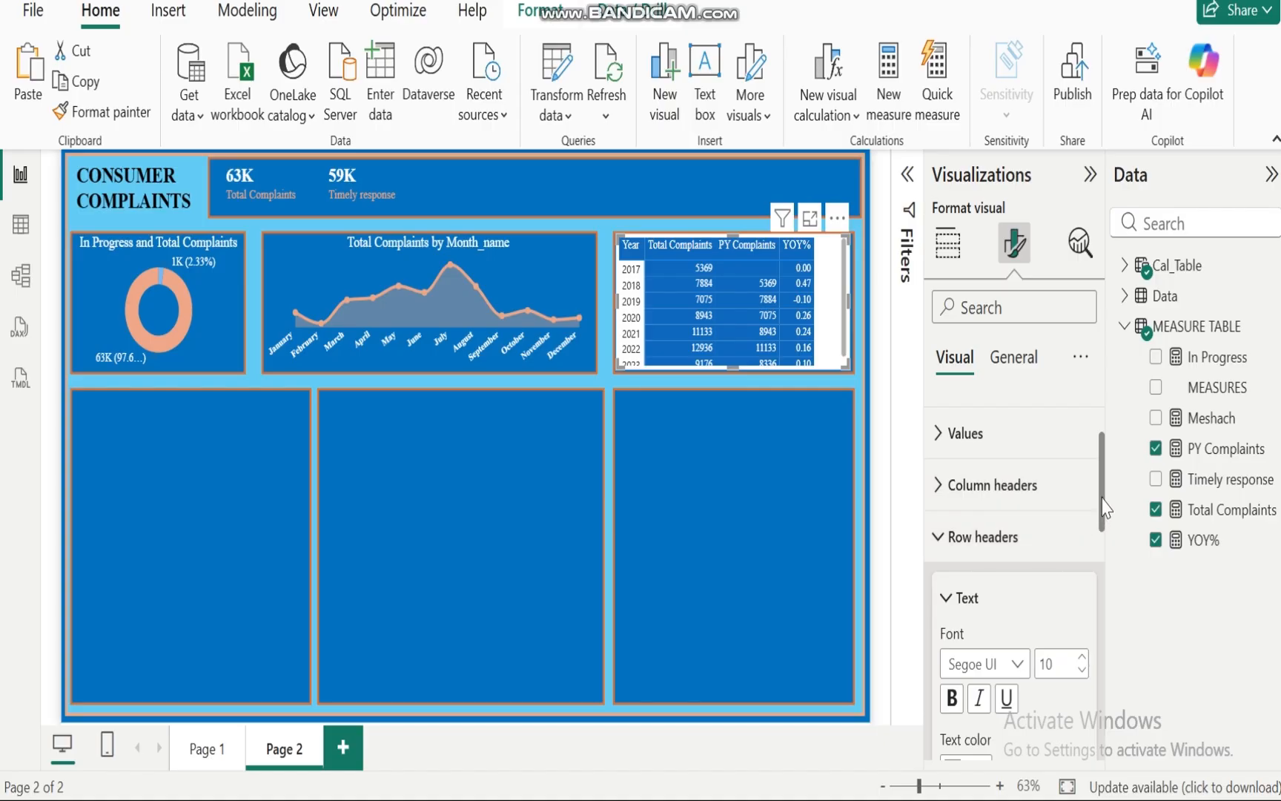
{"action": "left_click_drag", "start_coordinate": [1102, 498], "coordinate": [1102, 529]}
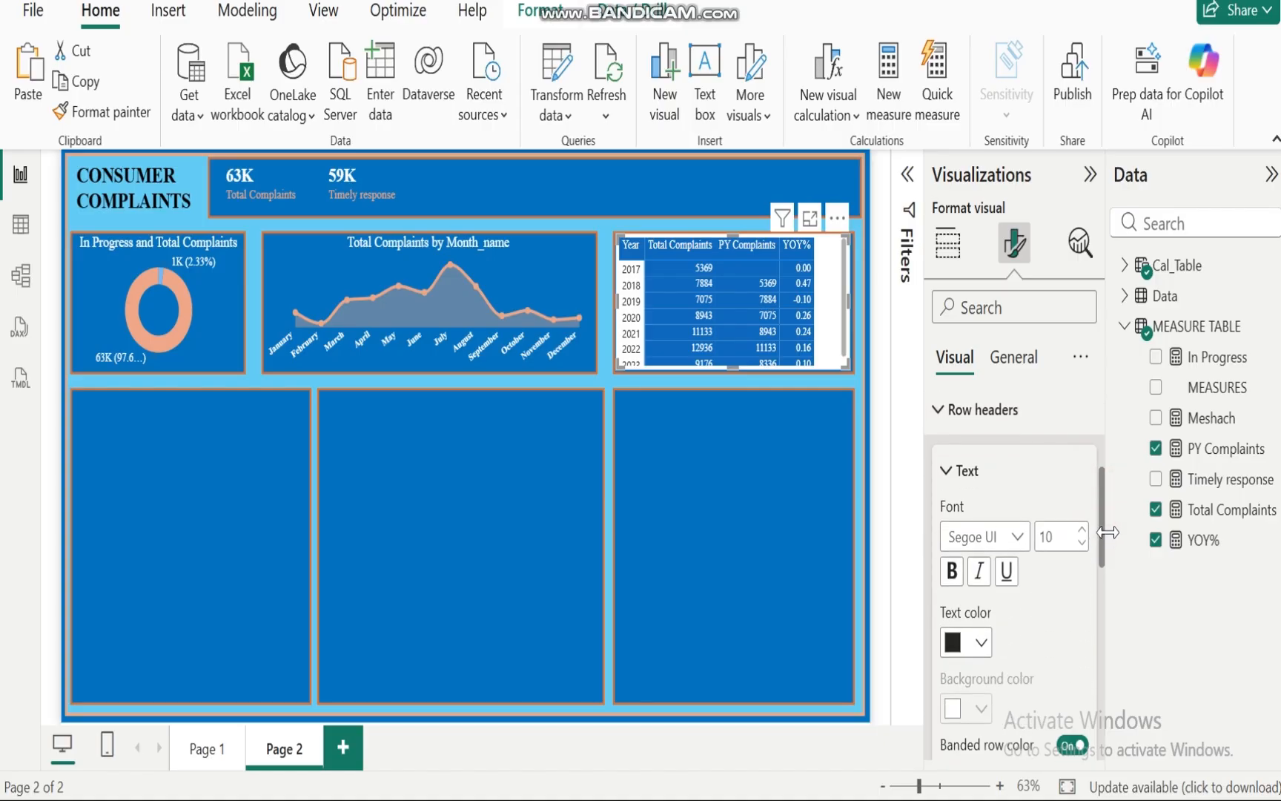
{"action": "left_click", "coordinate": [1016, 541]}
{"action": "left_click", "coordinate": [989, 498]}
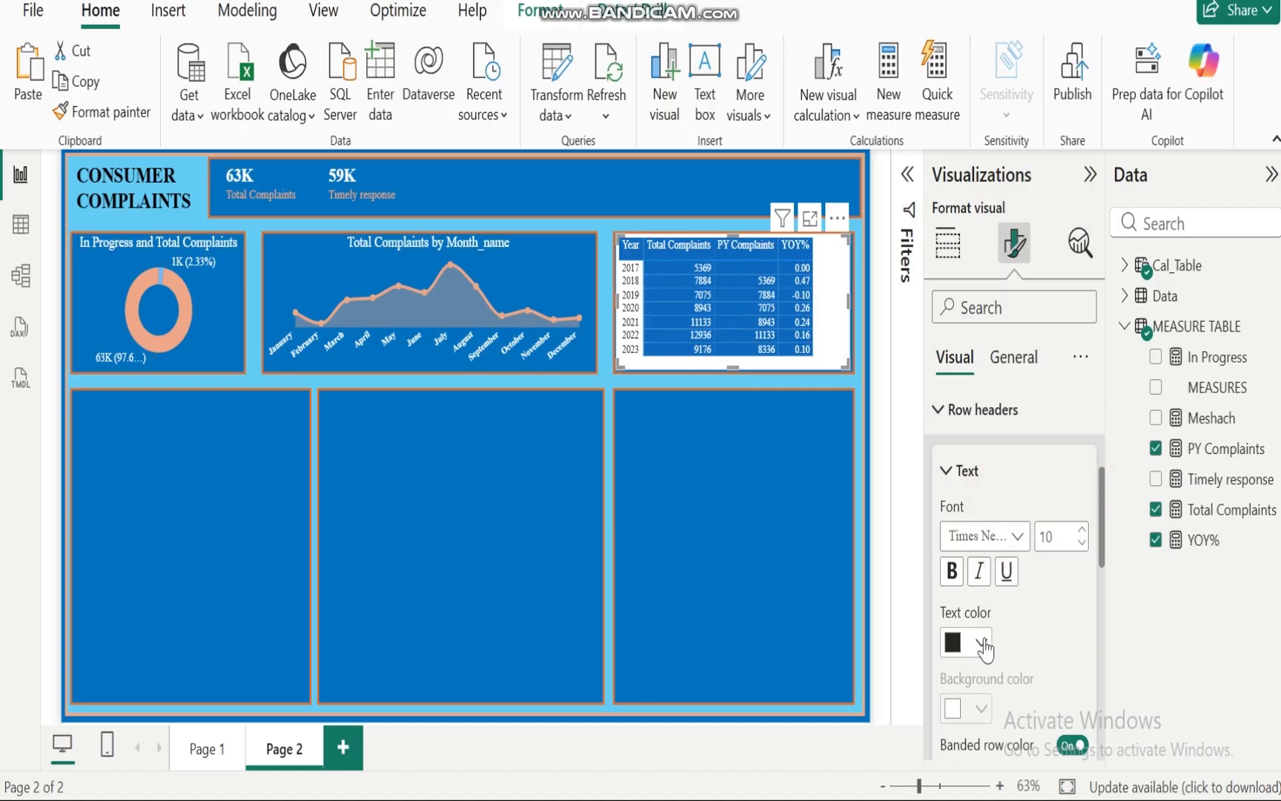
Step: Set the row headers text colour to white and background to blue, turning off banded row colour
{"action": "left_click", "coordinate": [984, 642]}
{"action": "left_click", "coordinate": [966, 529]}
{"action": "left_click", "coordinate": [1068, 745]}
{"action": "left_click", "coordinate": [983, 708]}
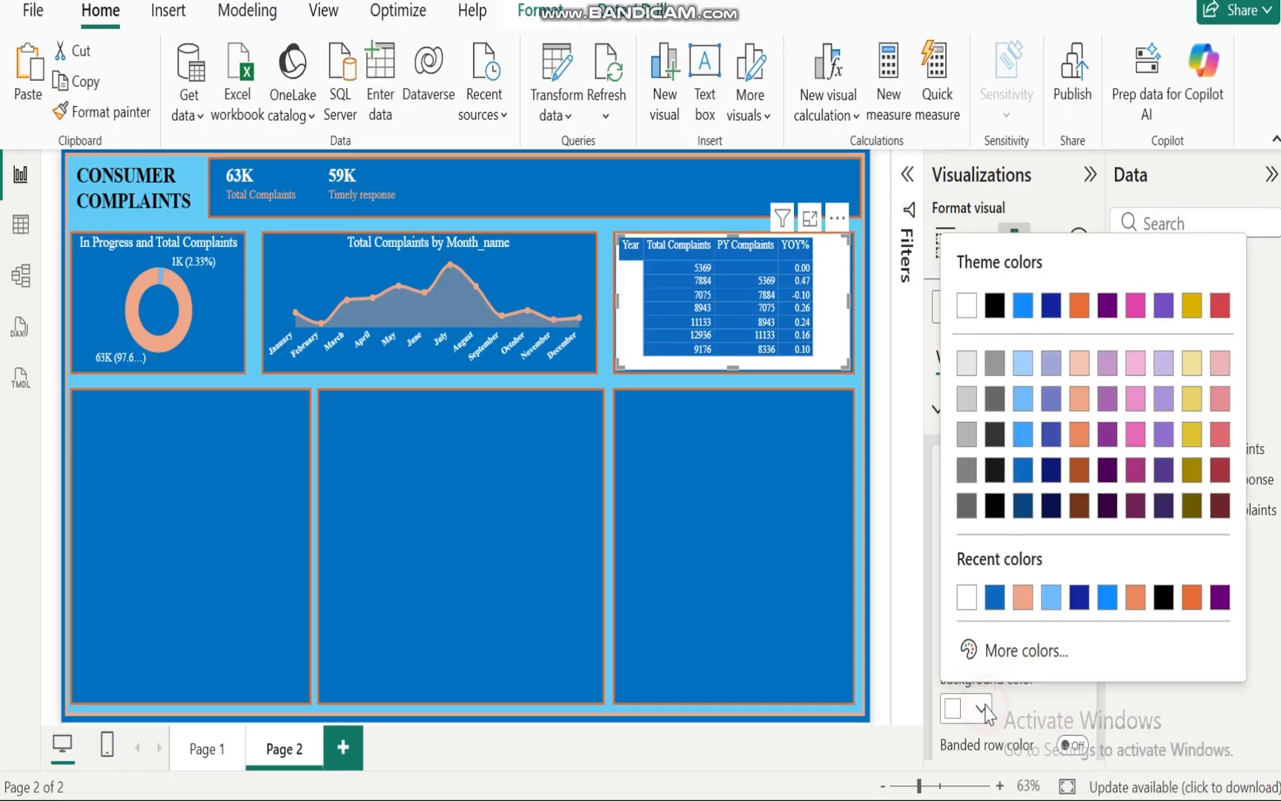
{"action": "left_click", "coordinate": [993, 598]}
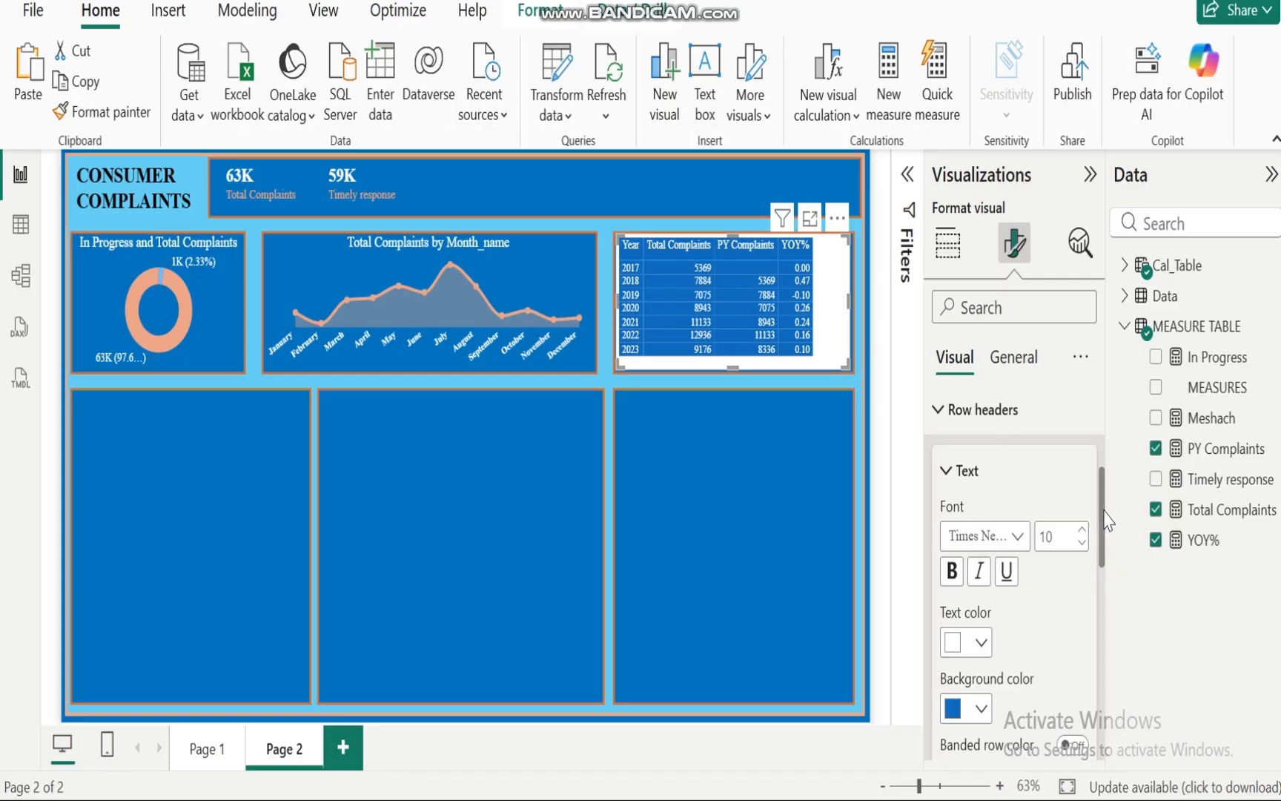
Step: Turn off the matrix visual's background and slightly widen the PY Complaints column
{"action": "left_click", "coordinate": [1013, 359]}
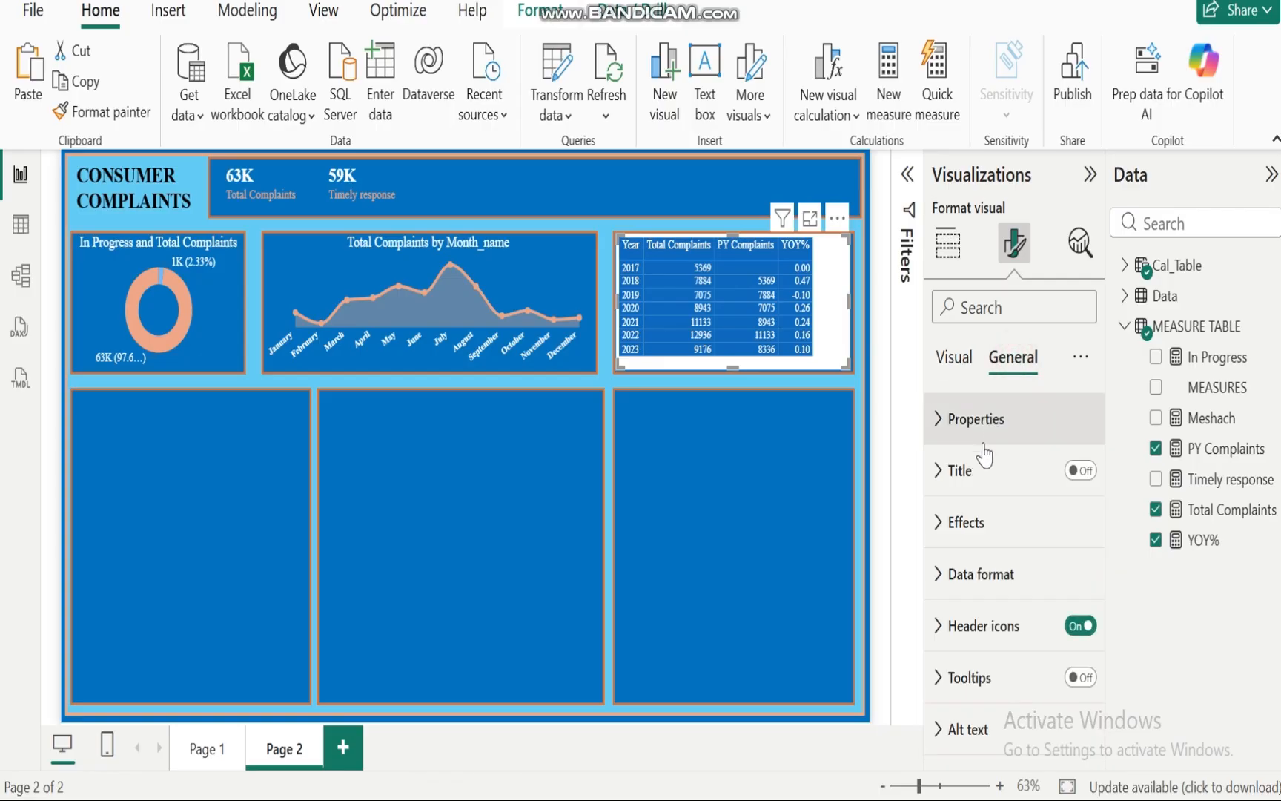
{"action": "left_click", "coordinate": [948, 522]}
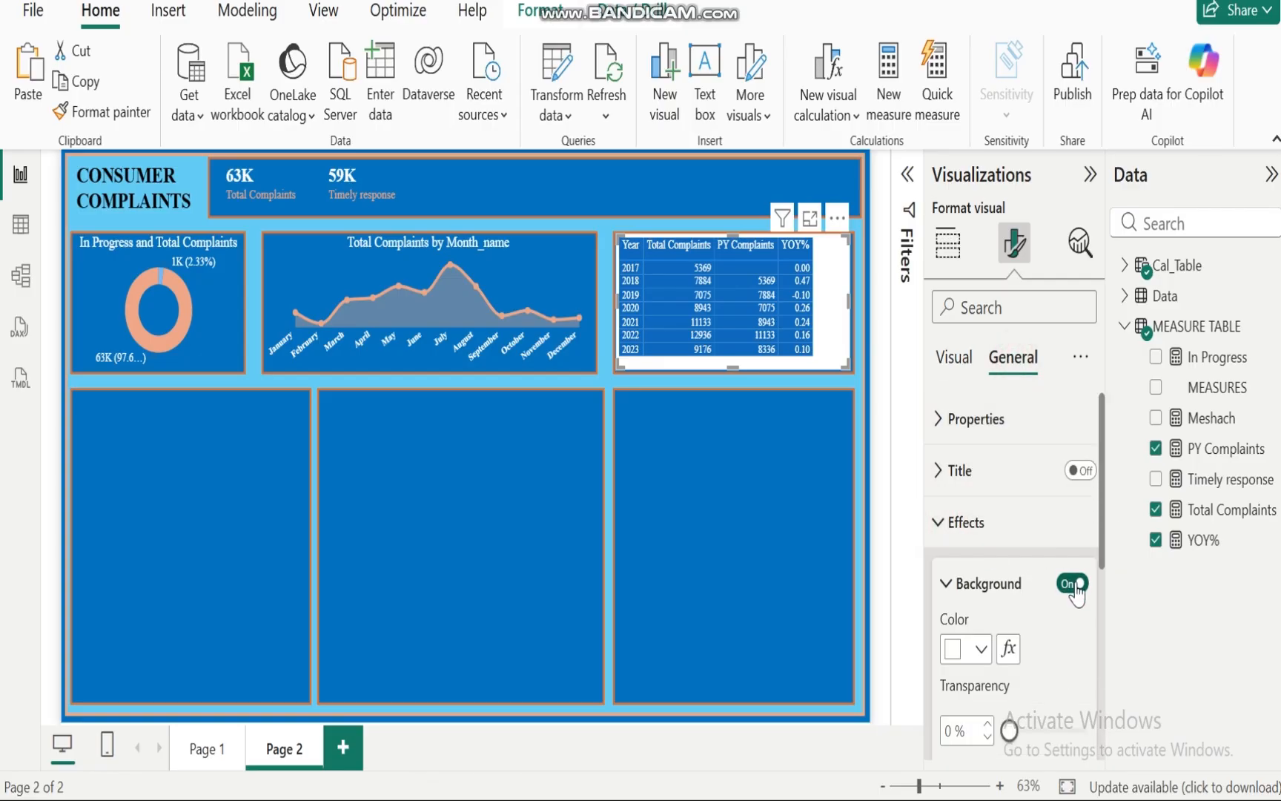
{"action": "left_click", "coordinate": [1072, 583]}
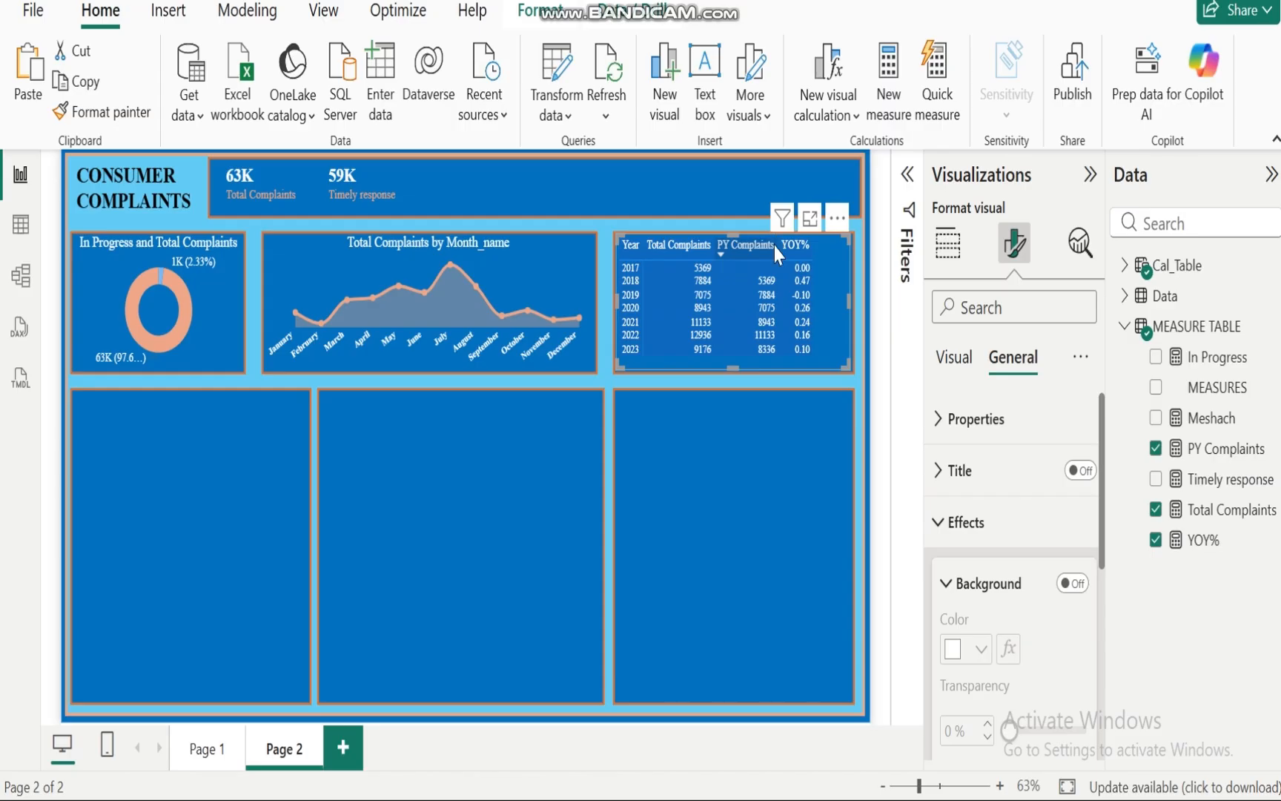
{"action": "mouse_move", "coordinate": [778, 245]}
{"action": "left_mouse_down"}
{"action": "mouse_move", "coordinate": [823, 247]}
{"action": "mouse_move", "coordinate": [787, 247]}
{"action": "left_mouse_up"}
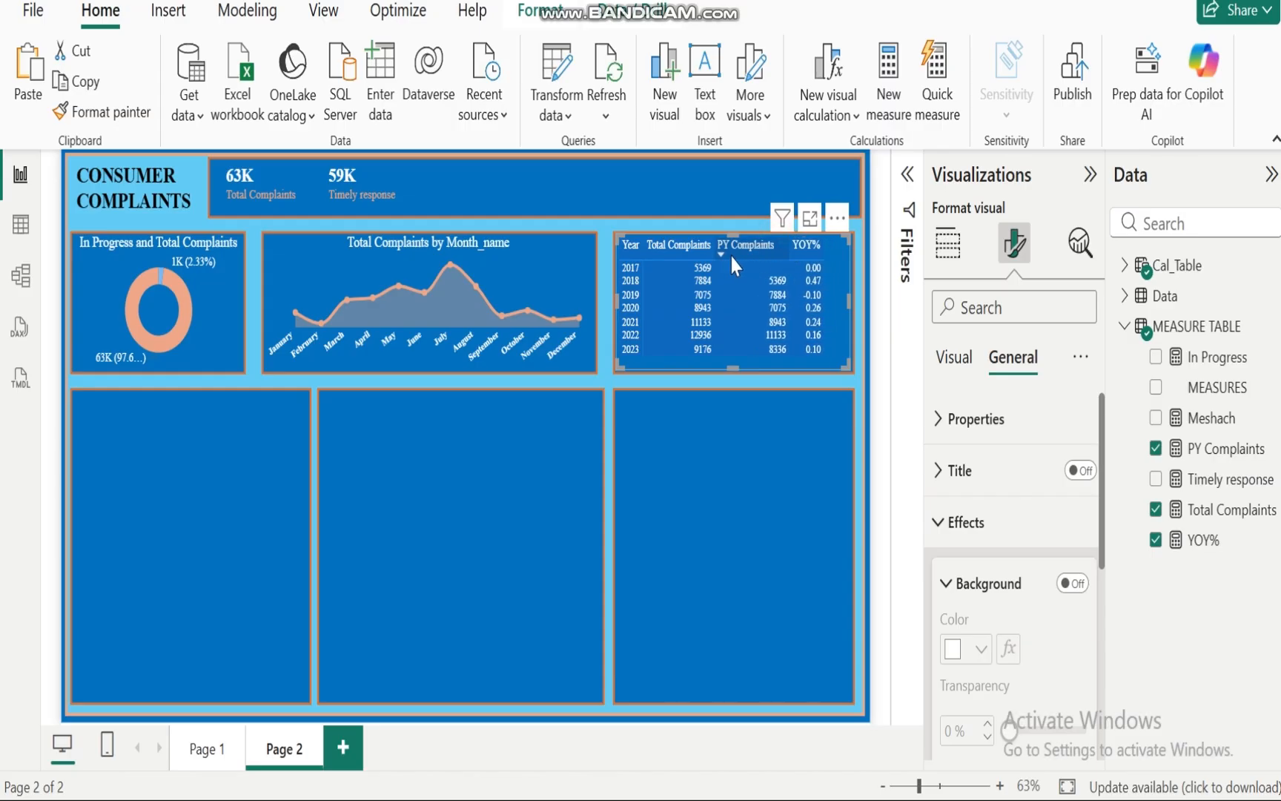
Step: Slightly widen the Total Complaints column of the matrix
{"action": "left_click_drag", "start_coordinate": [713, 235], "coordinate": [728, 239]}
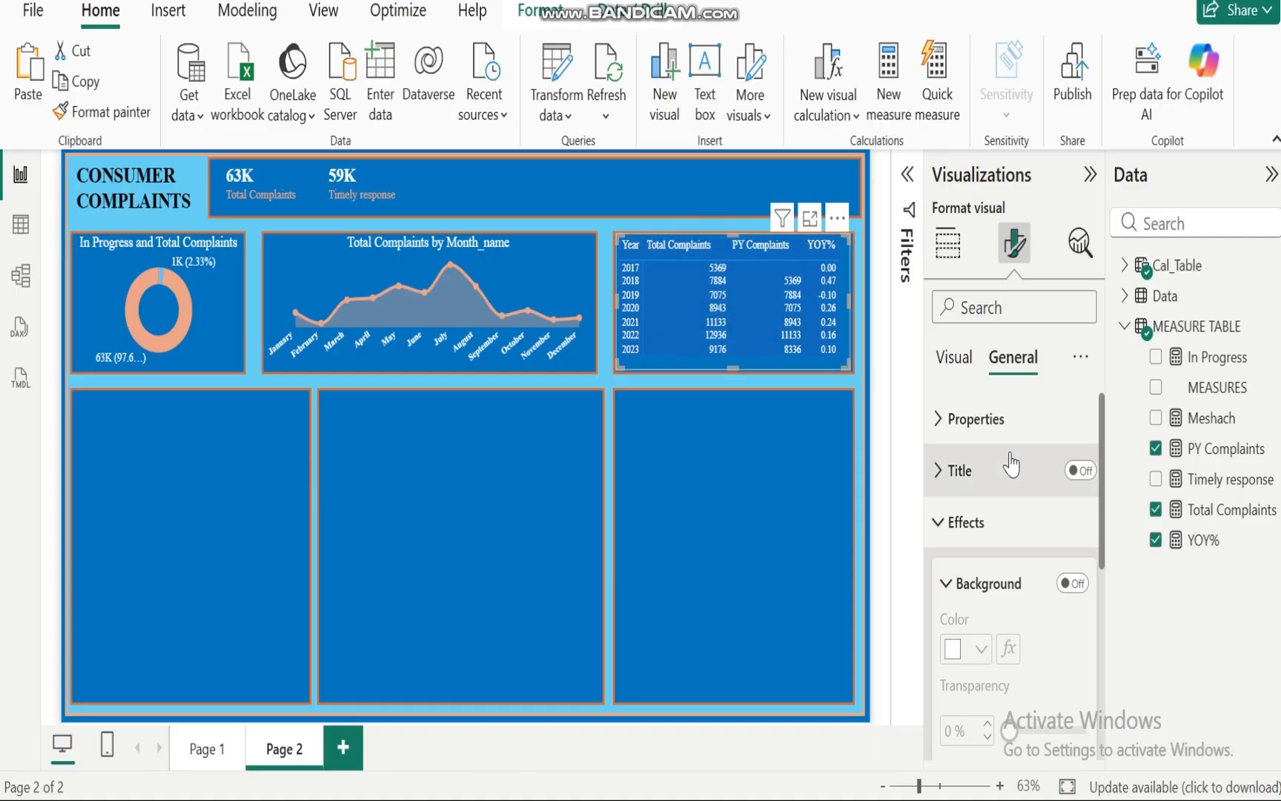
{"action": "left_click", "coordinate": [942, 523]}
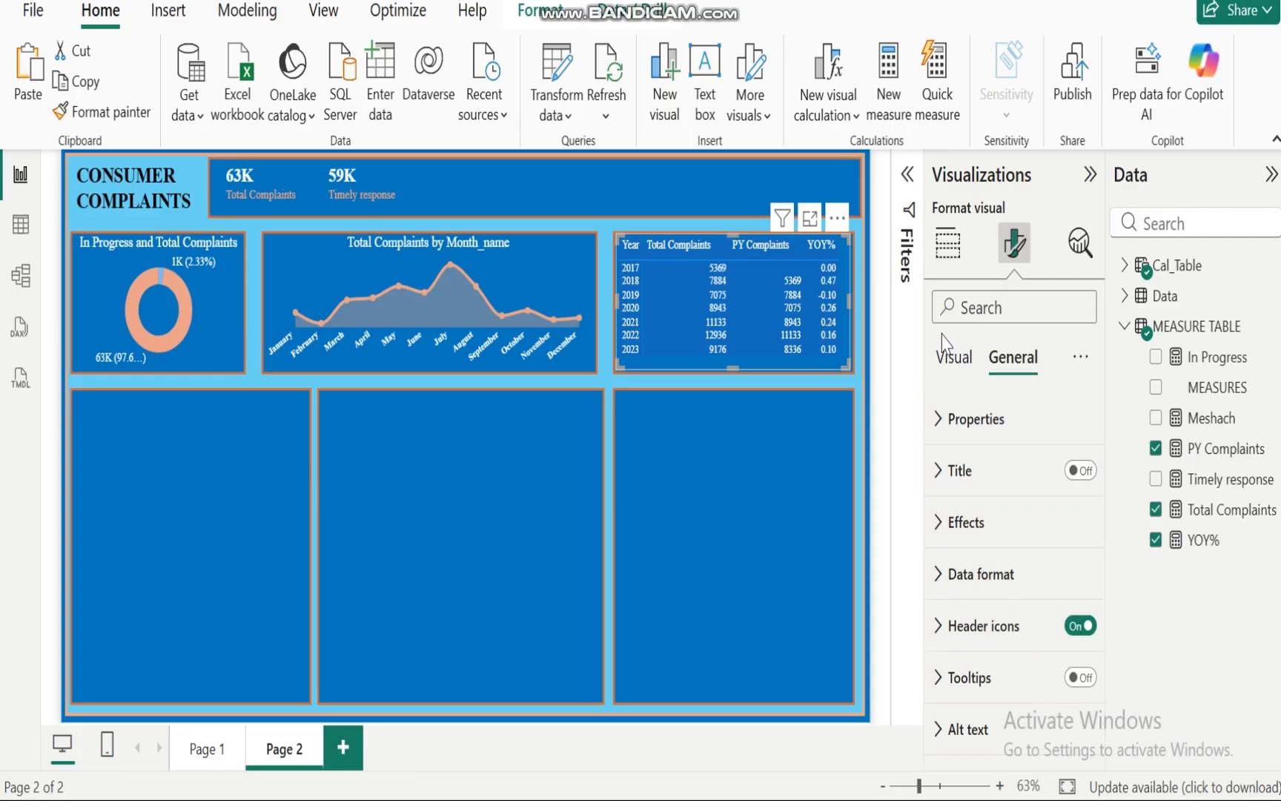
Step: Turn on data bars in the matrix's cell elements for the Total Complaints series
{"action": "left_click", "coordinate": [948, 243]}
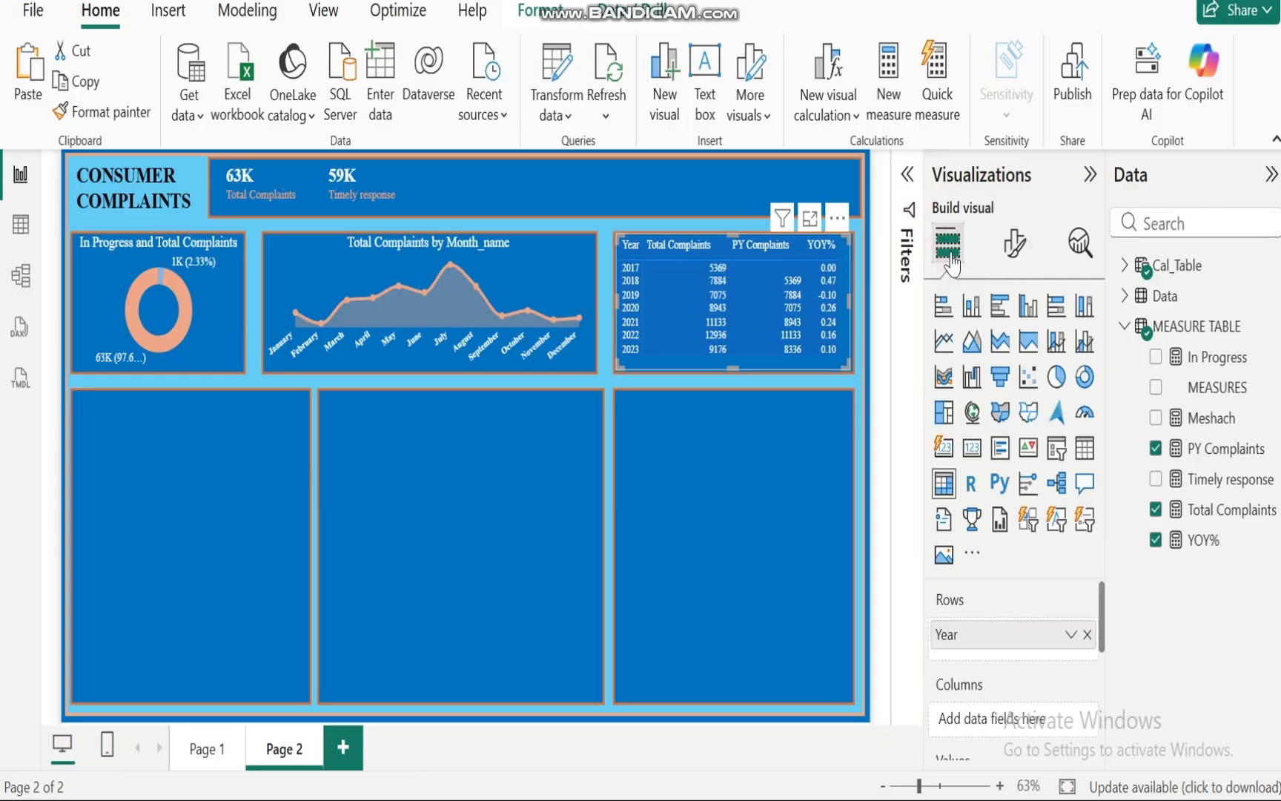
{"action": "left_click", "coordinate": [1010, 252]}
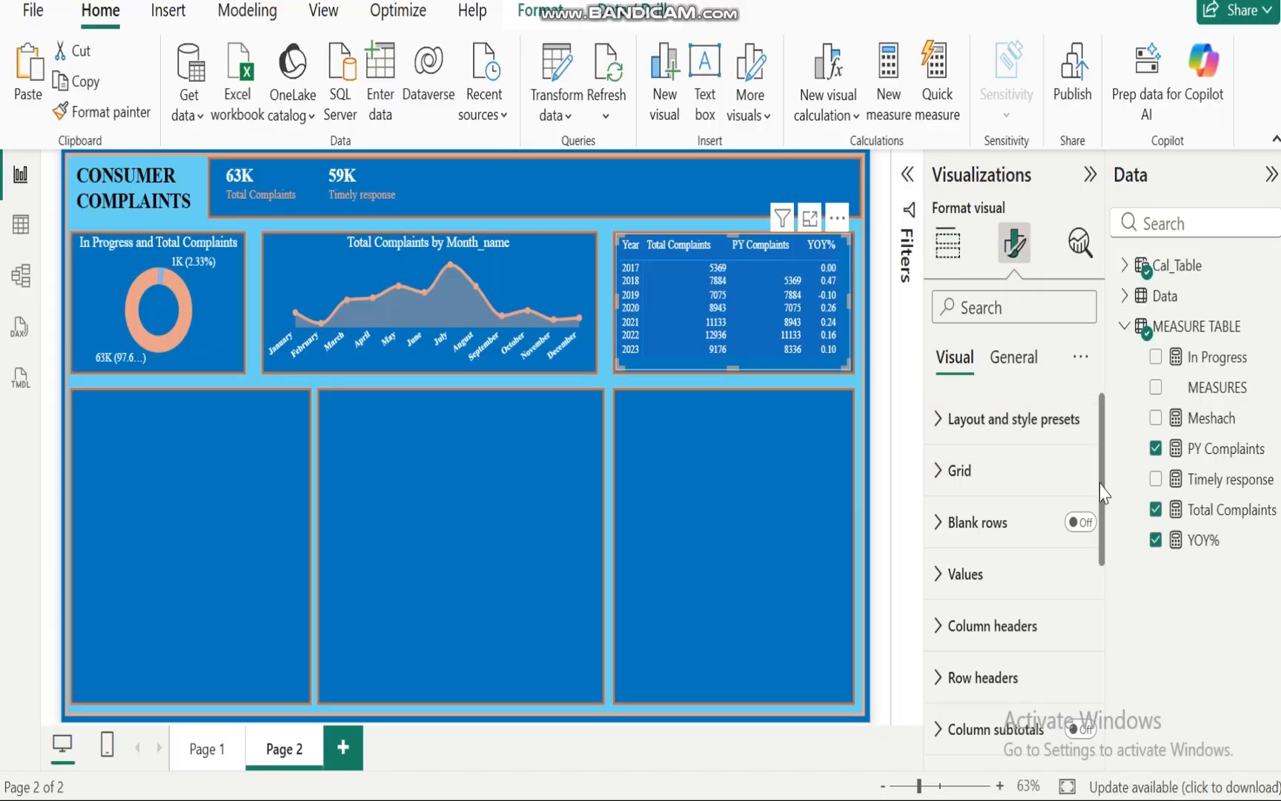
{"action": "left_click_drag", "start_coordinate": [1102, 491], "coordinate": [1103, 689]}
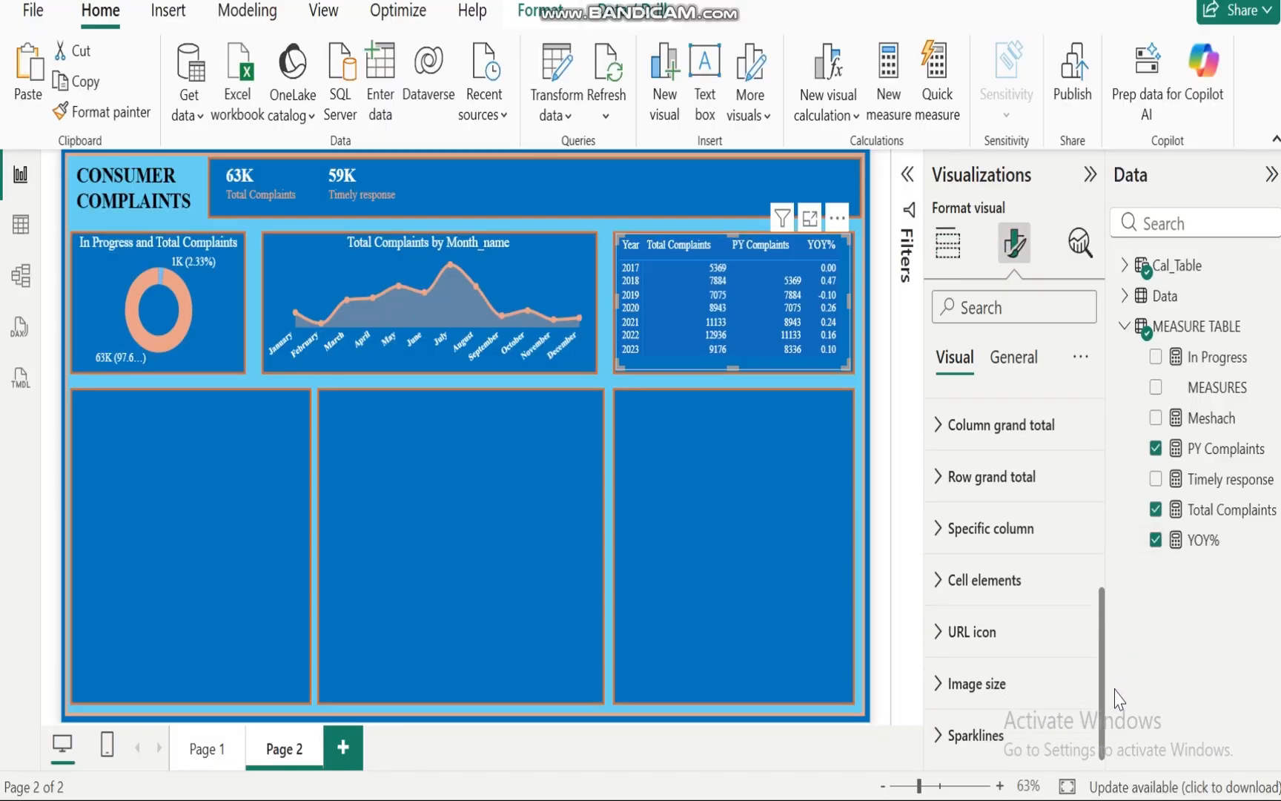
{"action": "left_click", "coordinate": [940, 582]}
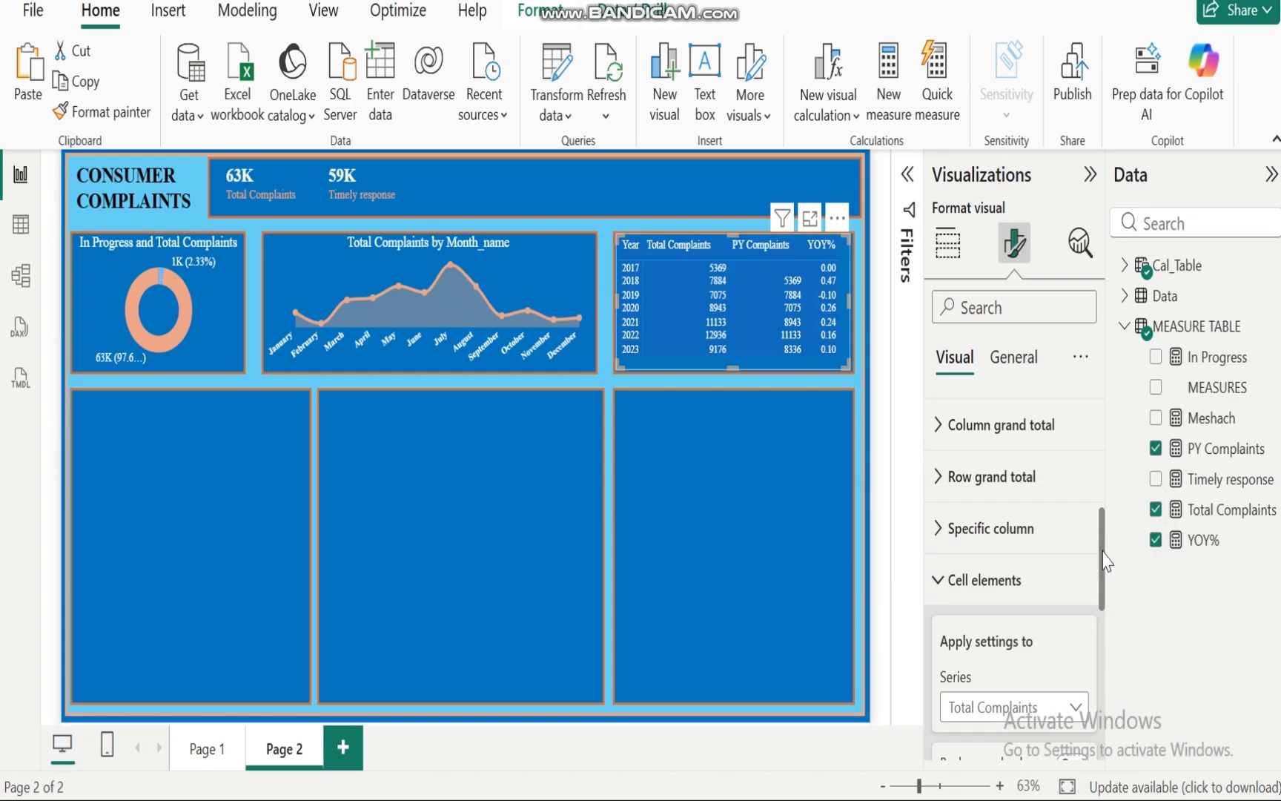
{"action": "left_click_drag", "start_coordinate": [1105, 560], "coordinate": [1108, 629]}
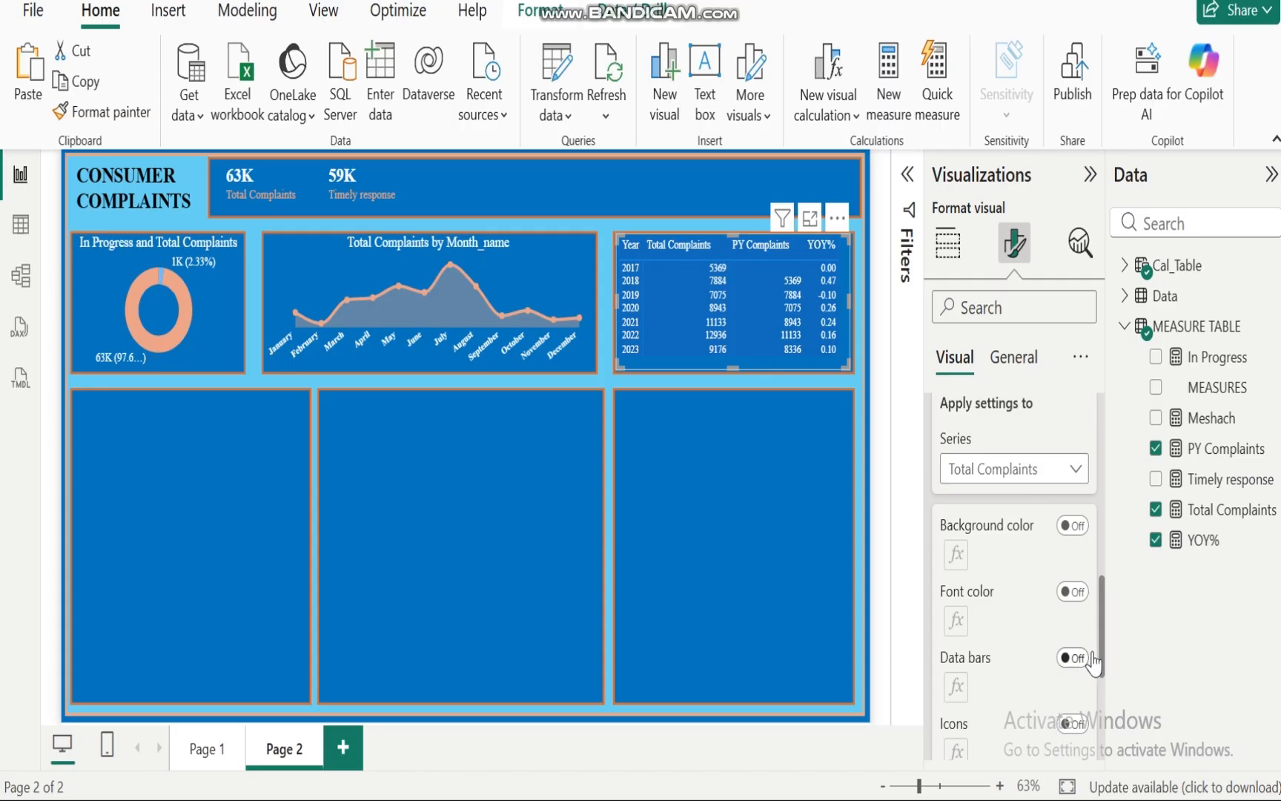
{"action": "scroll", "coordinate": [1103, 645], "scroll_direction": "down", "scroll_amount": 3}
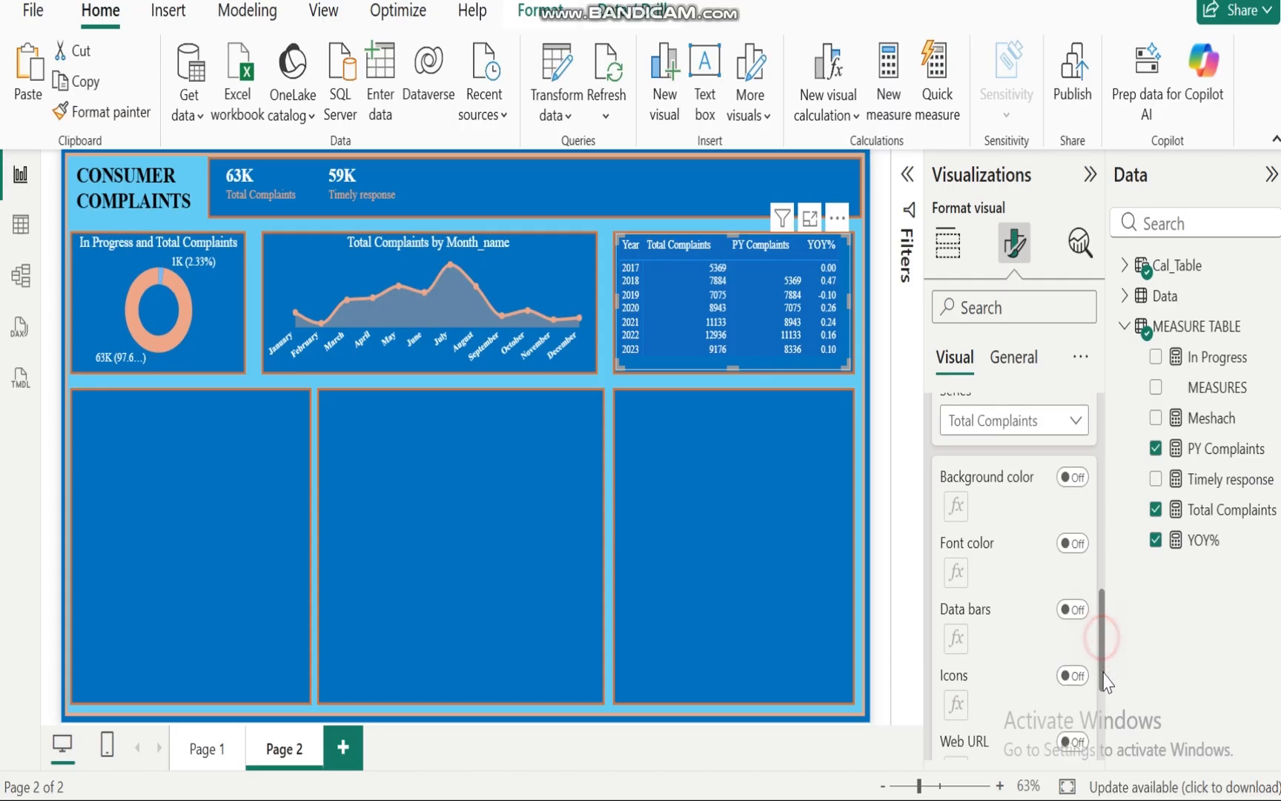
{"action": "left_click", "coordinate": [1072, 500]}
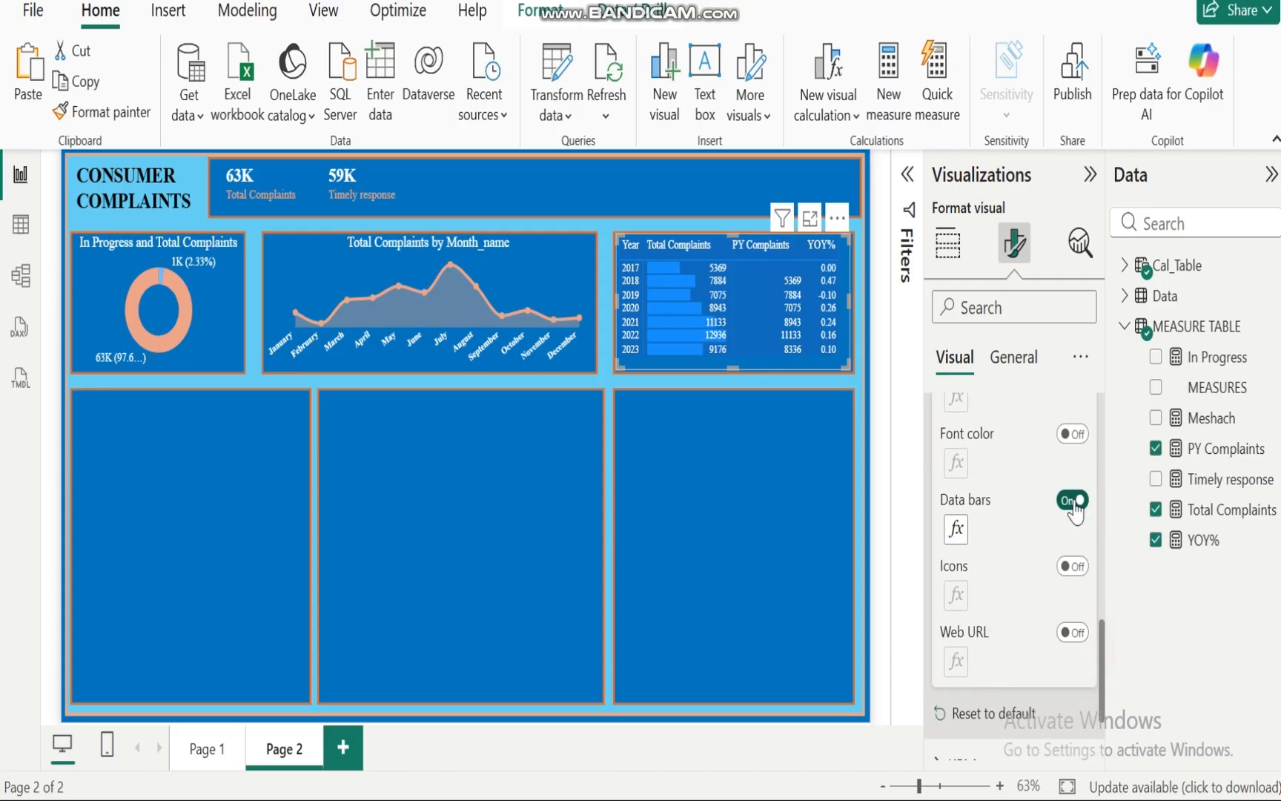
Step: Set the data bars' positive bar colour to orange and negative bar colour to light peach
{"action": "left_click", "coordinate": [956, 528]}
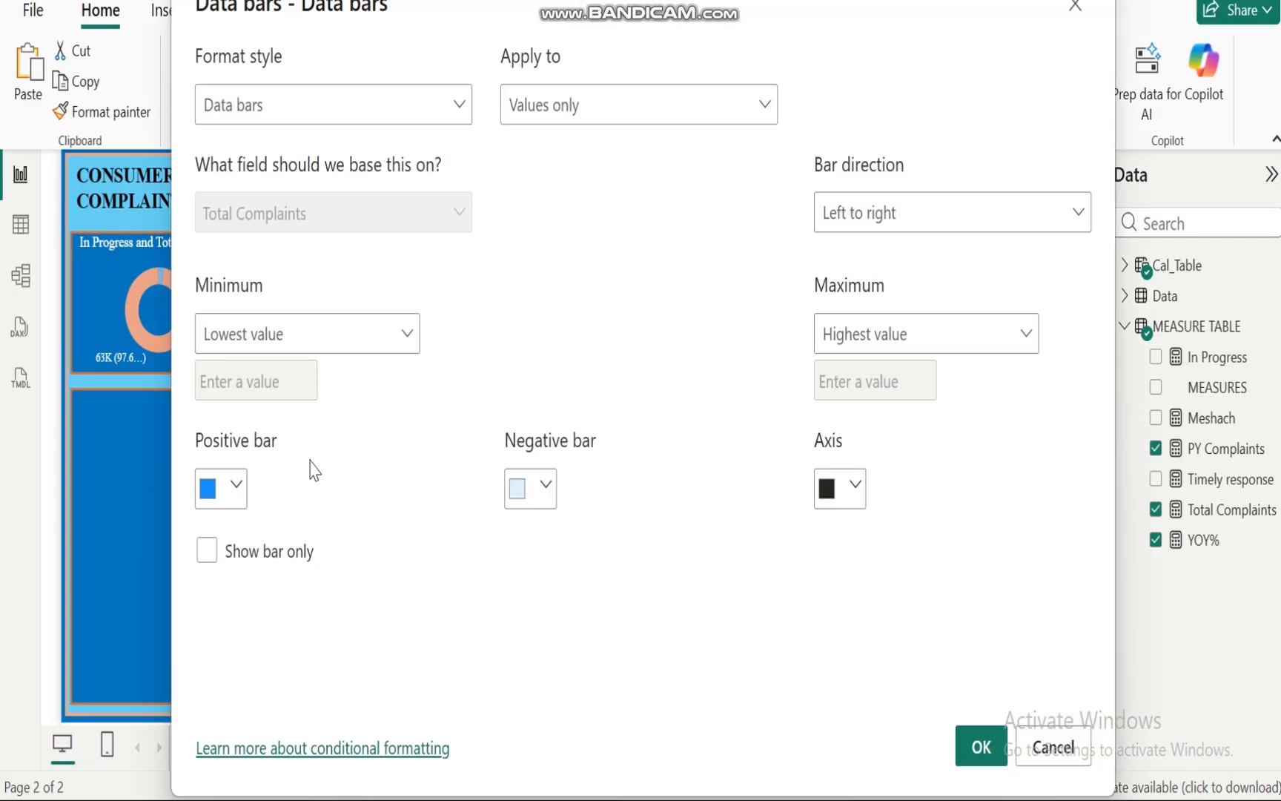
{"action": "left_click", "coordinate": [236, 487]}
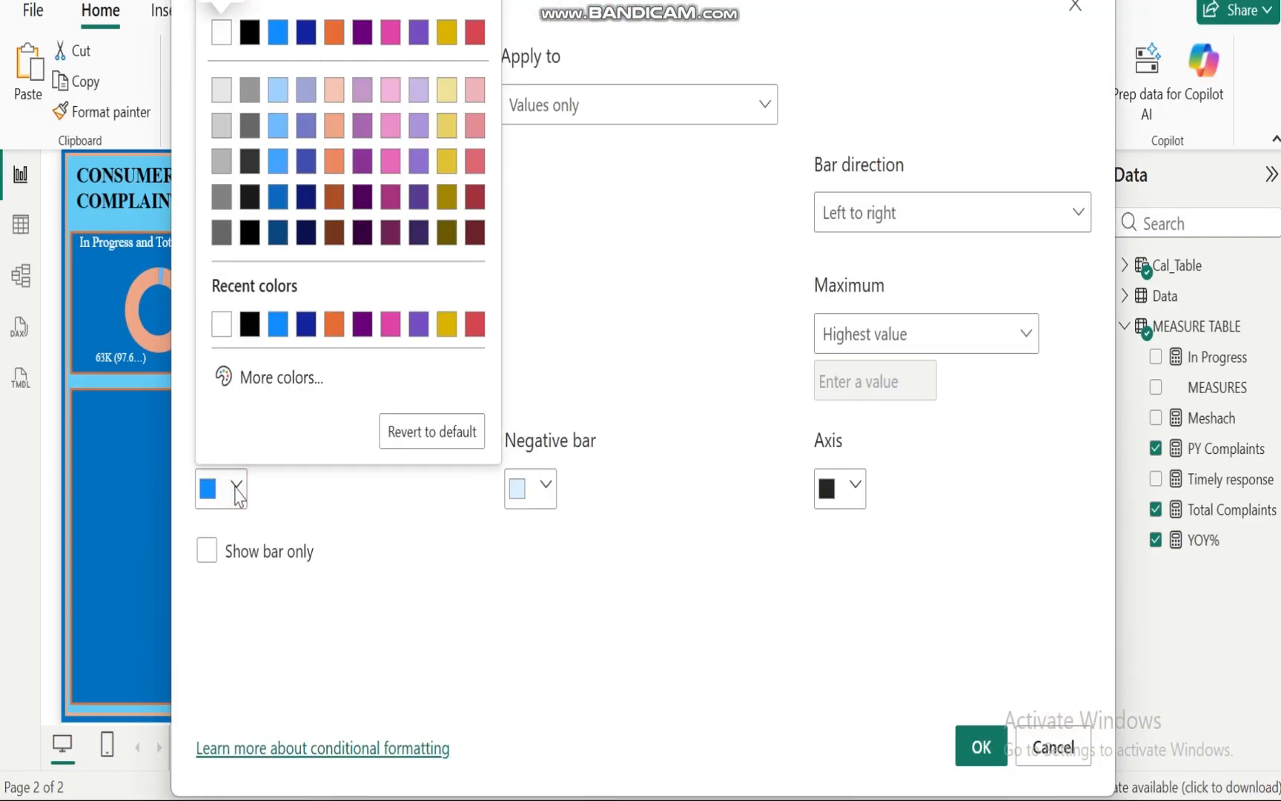
{"action": "left_click", "coordinate": [334, 127]}
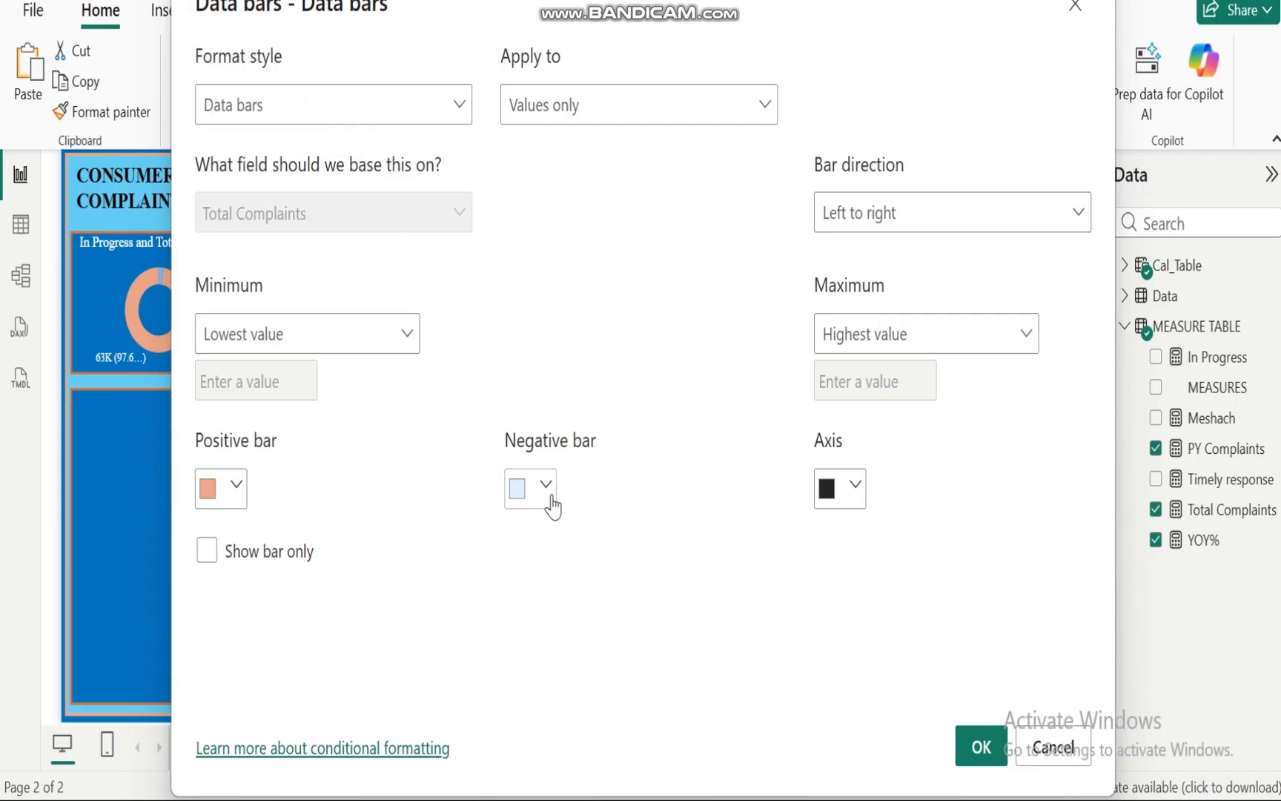
{"action": "left_click", "coordinate": [236, 489]}
{"action": "left_click", "coordinate": [336, 327]}
{"action": "left_click", "coordinate": [544, 486]}
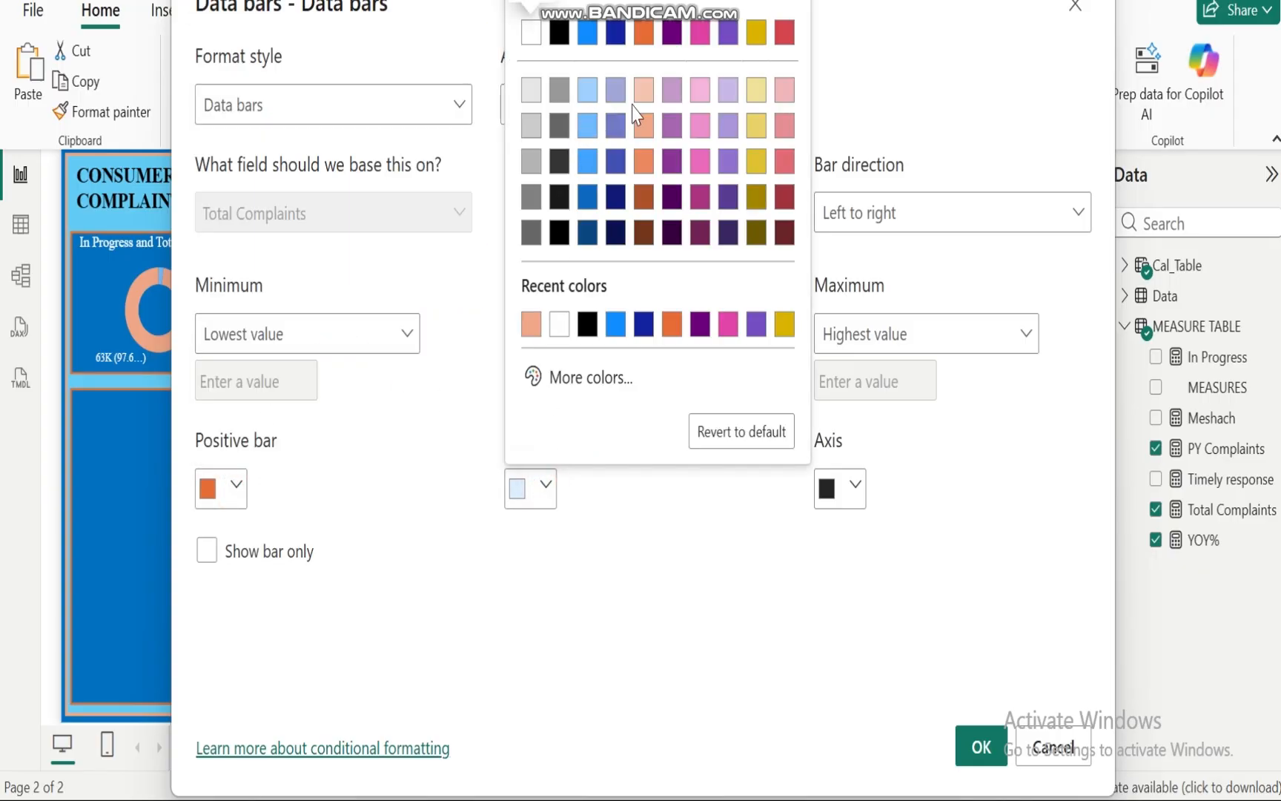
{"action": "left_click", "coordinate": [644, 91]}
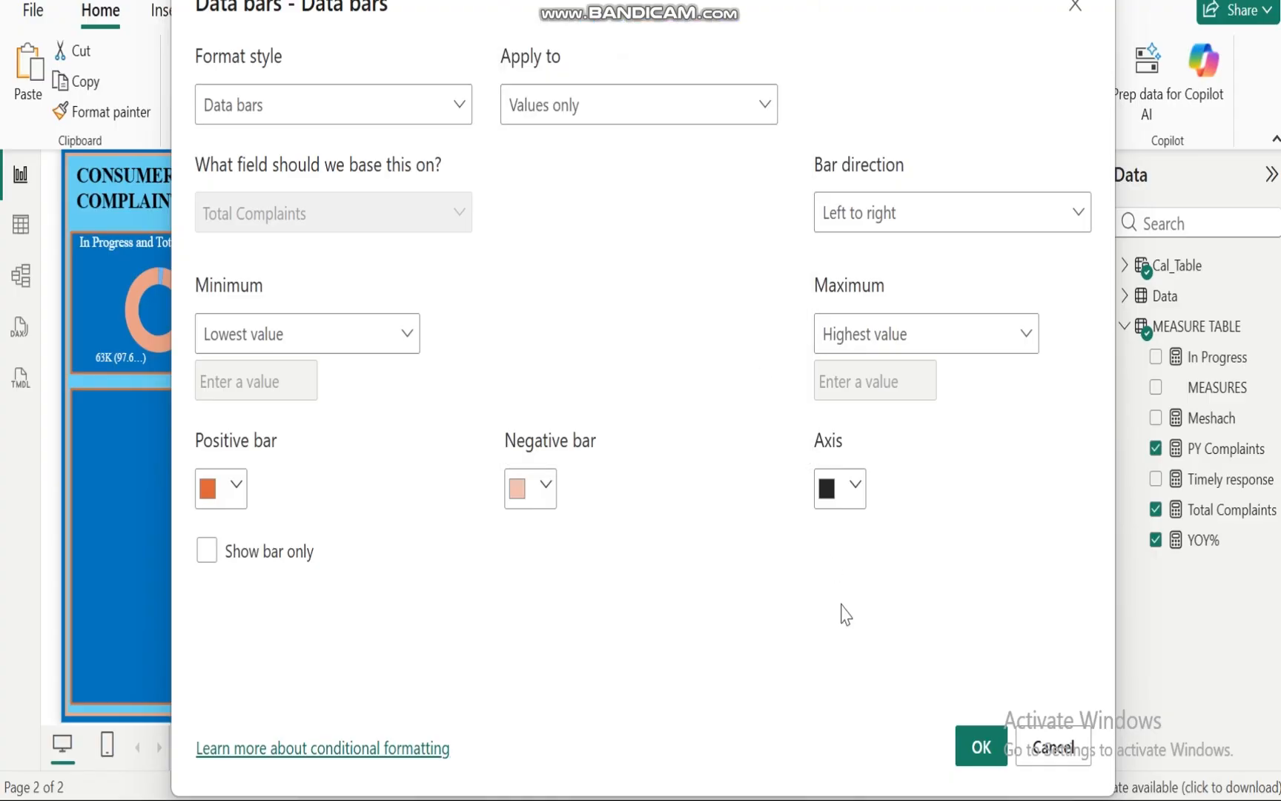
{"action": "left_click", "coordinate": [982, 747]}
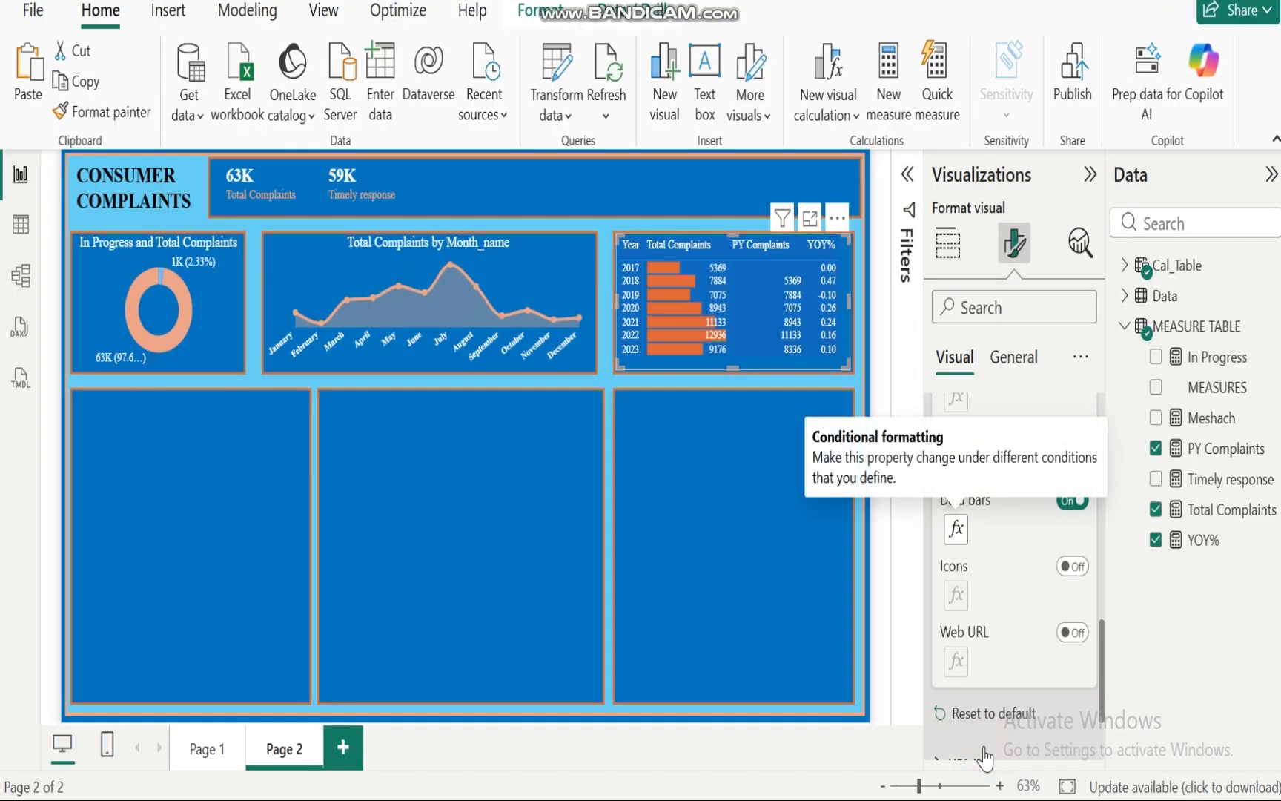
Step: Change the data bars' positive bar colour to light peach and negative bar colour to blue
{"action": "left_click", "coordinate": [956, 528]}
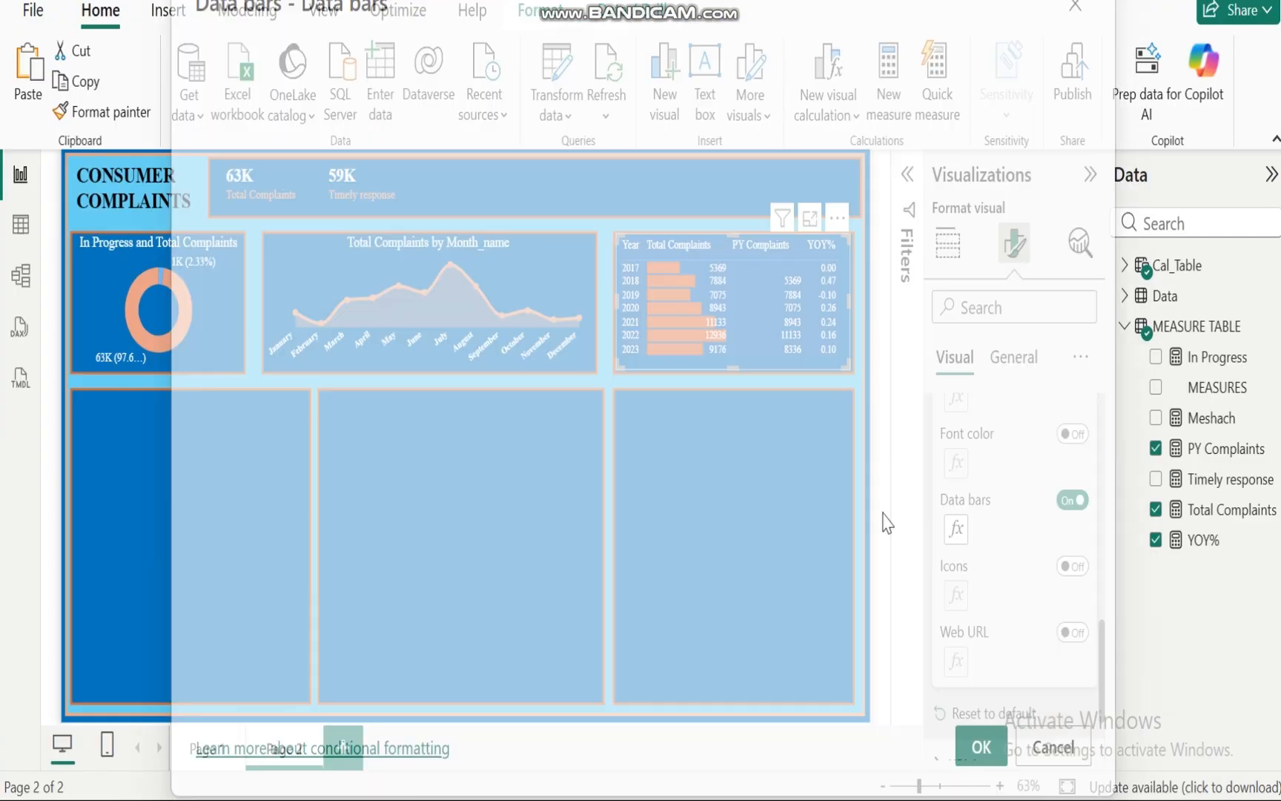
{"action": "left_click", "coordinate": [234, 487]}
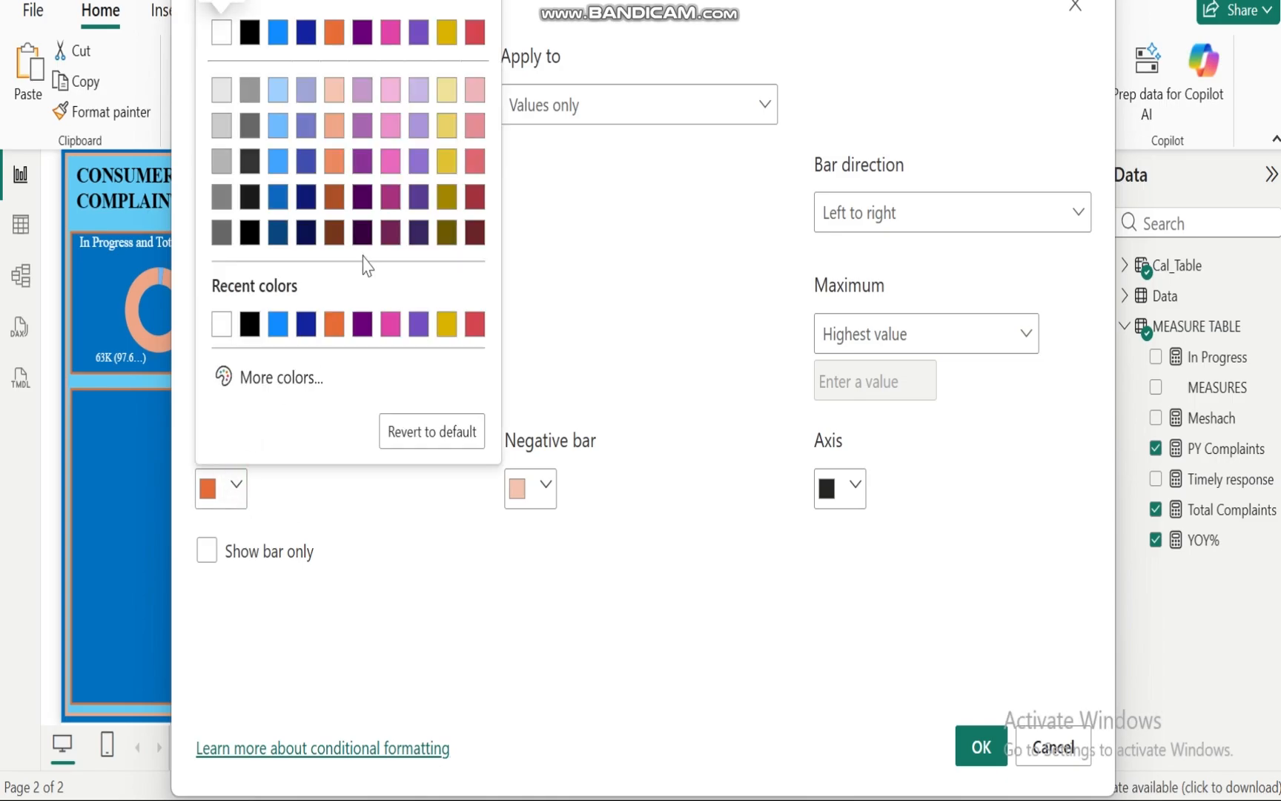
{"action": "left_click", "coordinate": [335, 141]}
{"action": "left_click", "coordinate": [546, 488]}
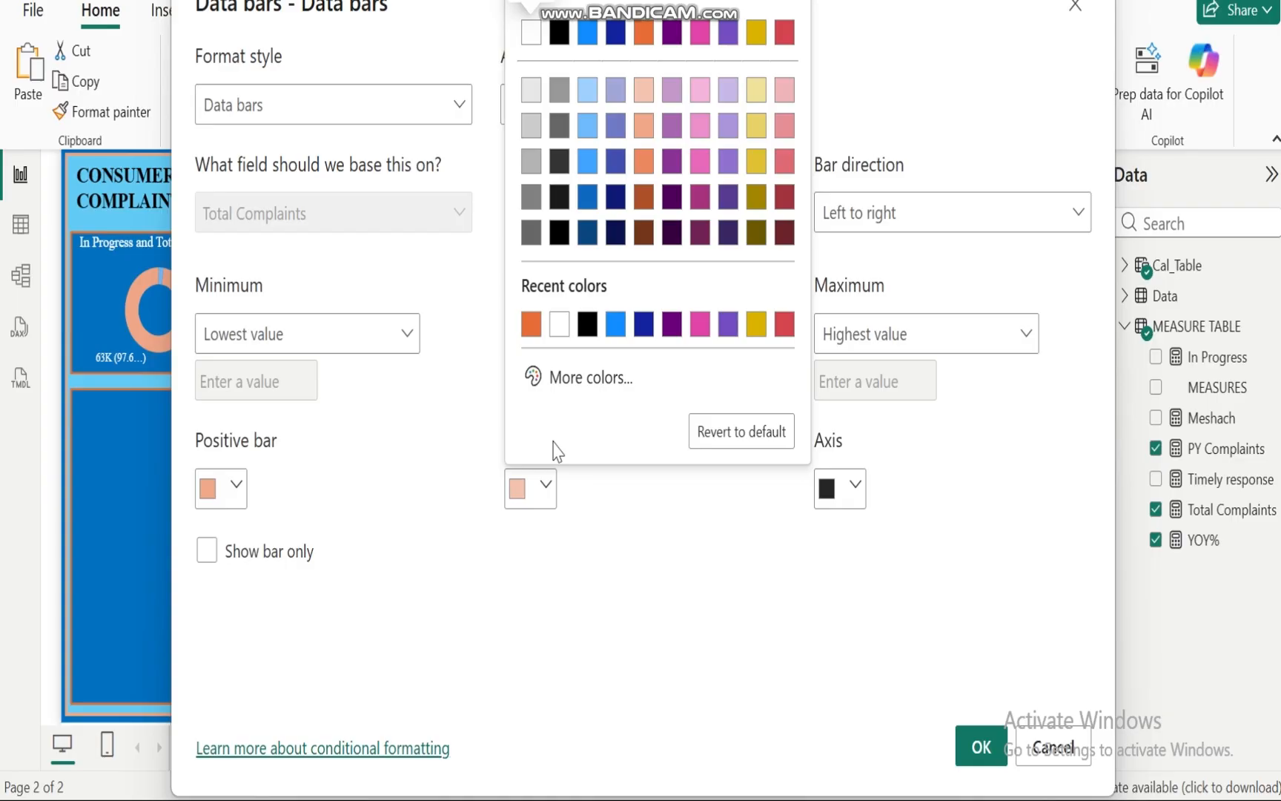
{"action": "left_click", "coordinate": [615, 323]}
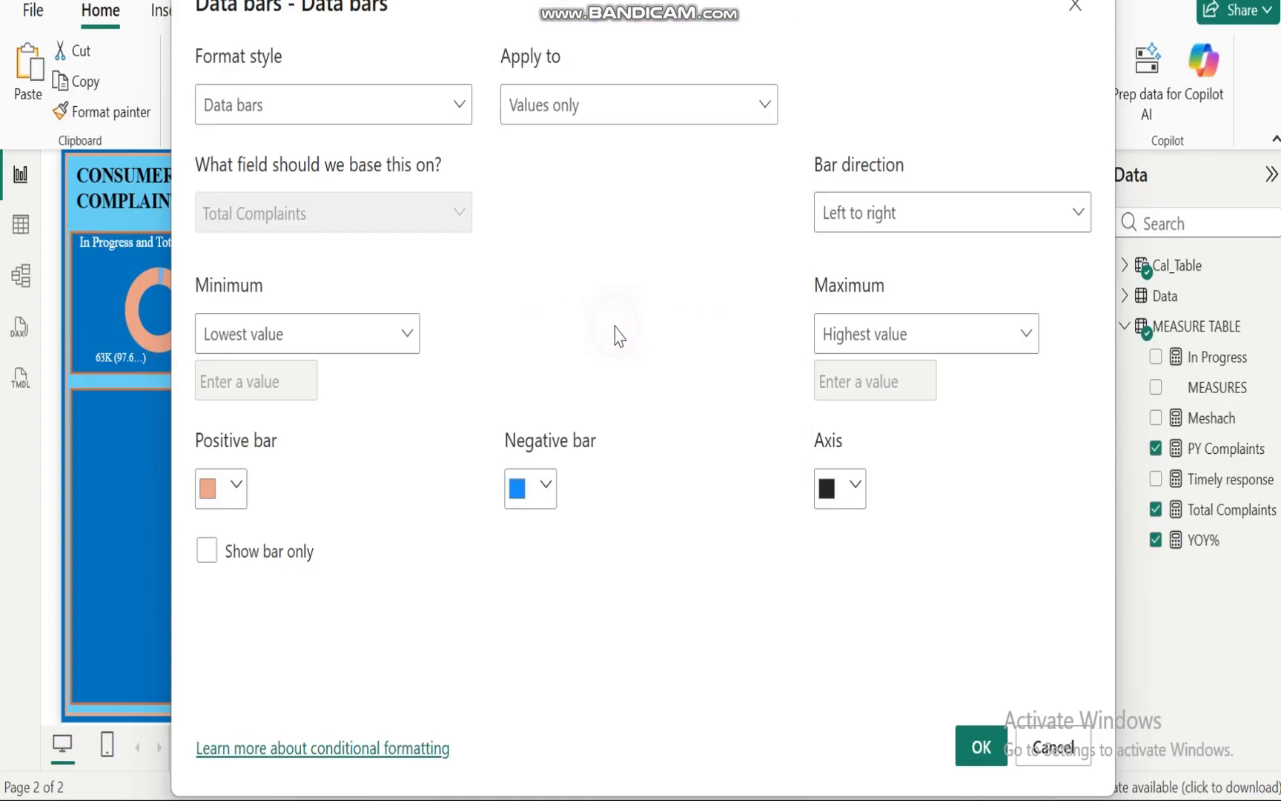
{"action": "left_click", "coordinate": [981, 746]}
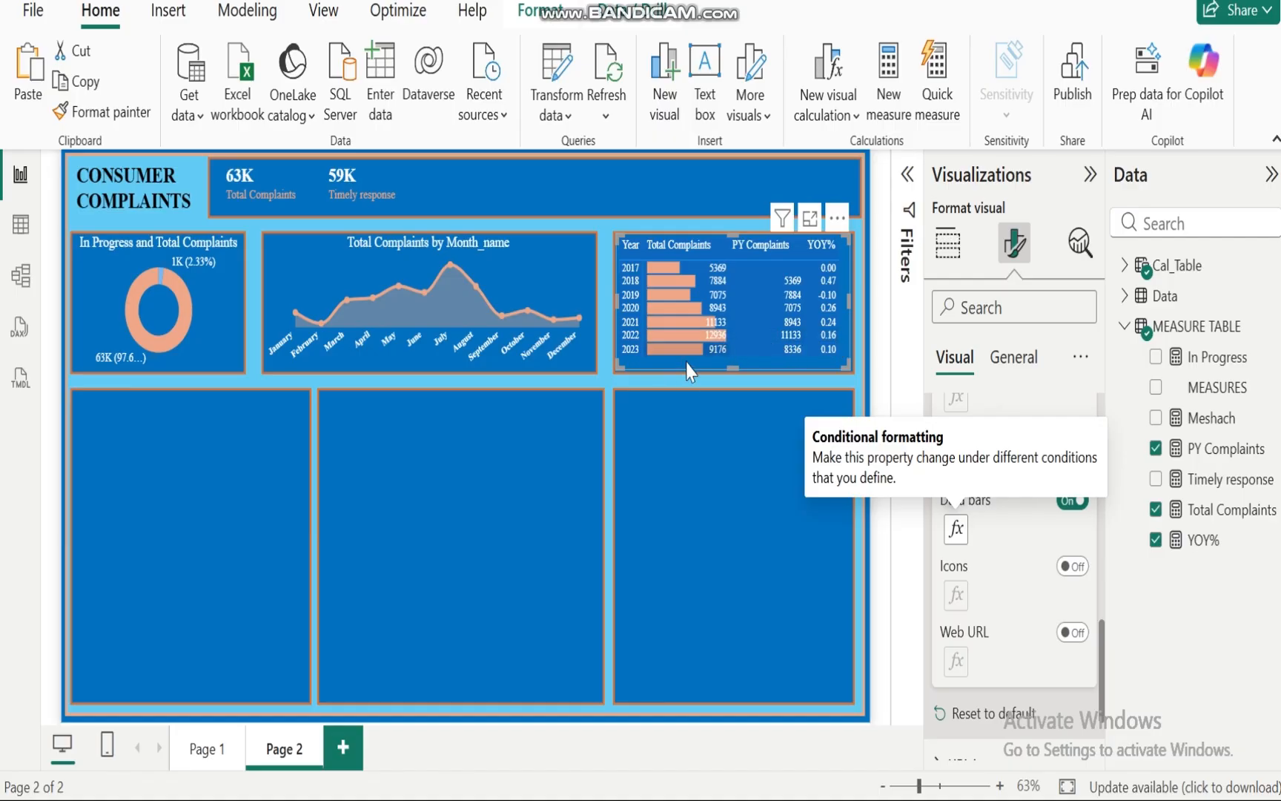
{"action": "left_click", "coordinate": [501, 446]}
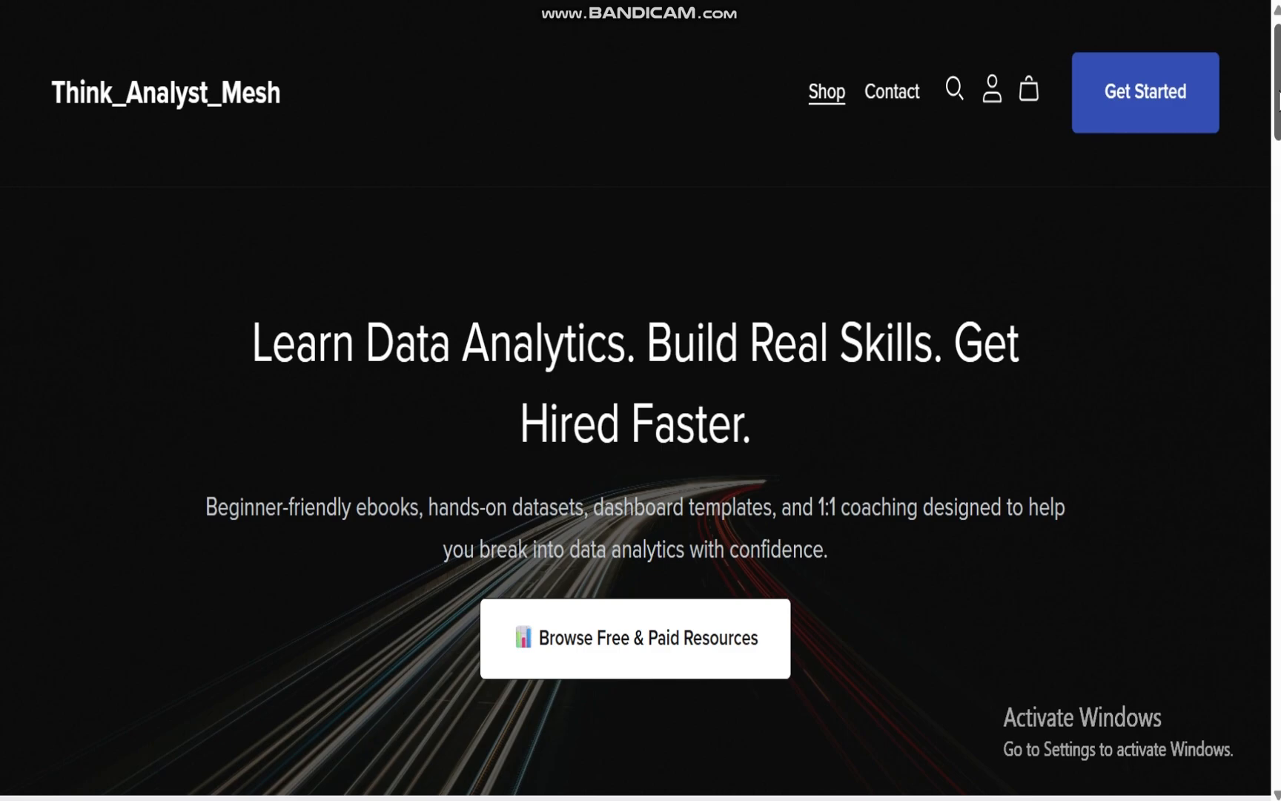
Step: Browse the Think_Analyst_Mesh shop's featured coaching and Power BI ebook pages
{"action": "left_click_drag", "start_coordinate": [1276, 100], "coordinate": [1277, 222]}
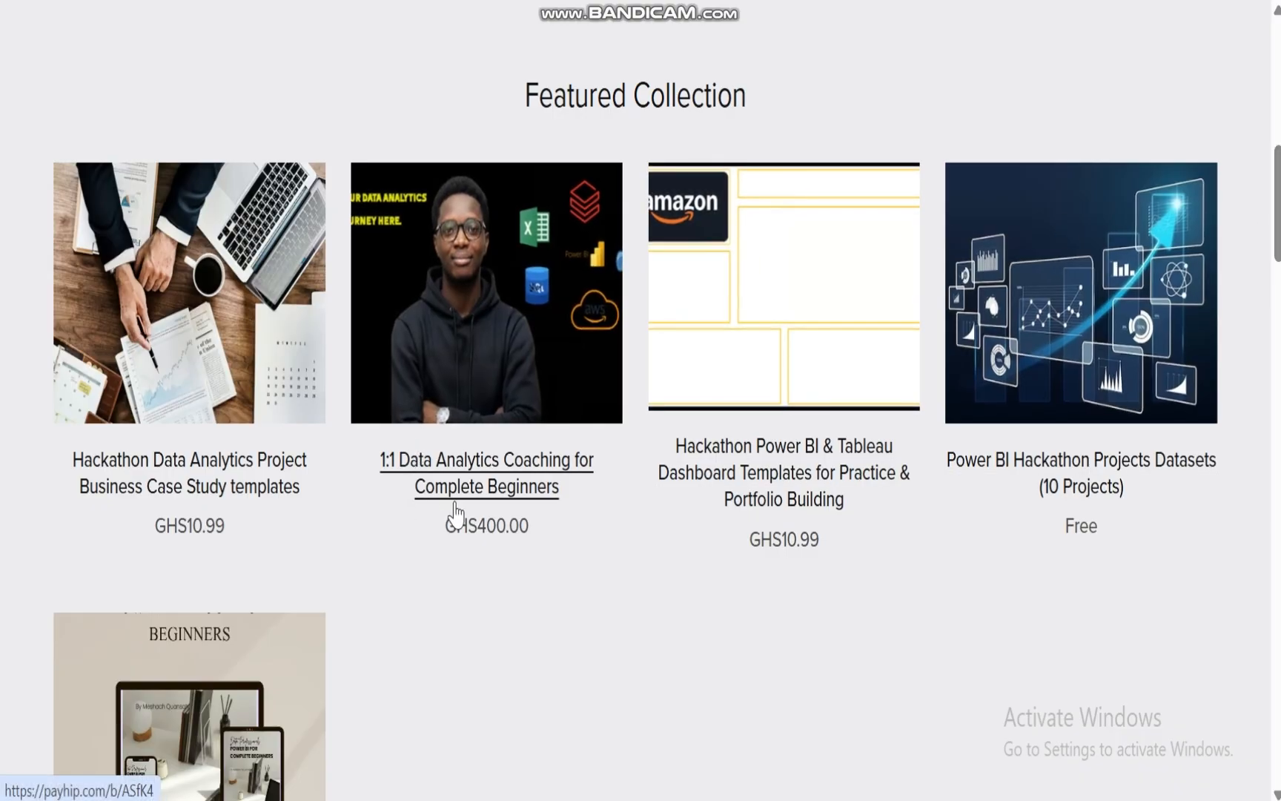
{"action": "left_click", "coordinate": [489, 481]}
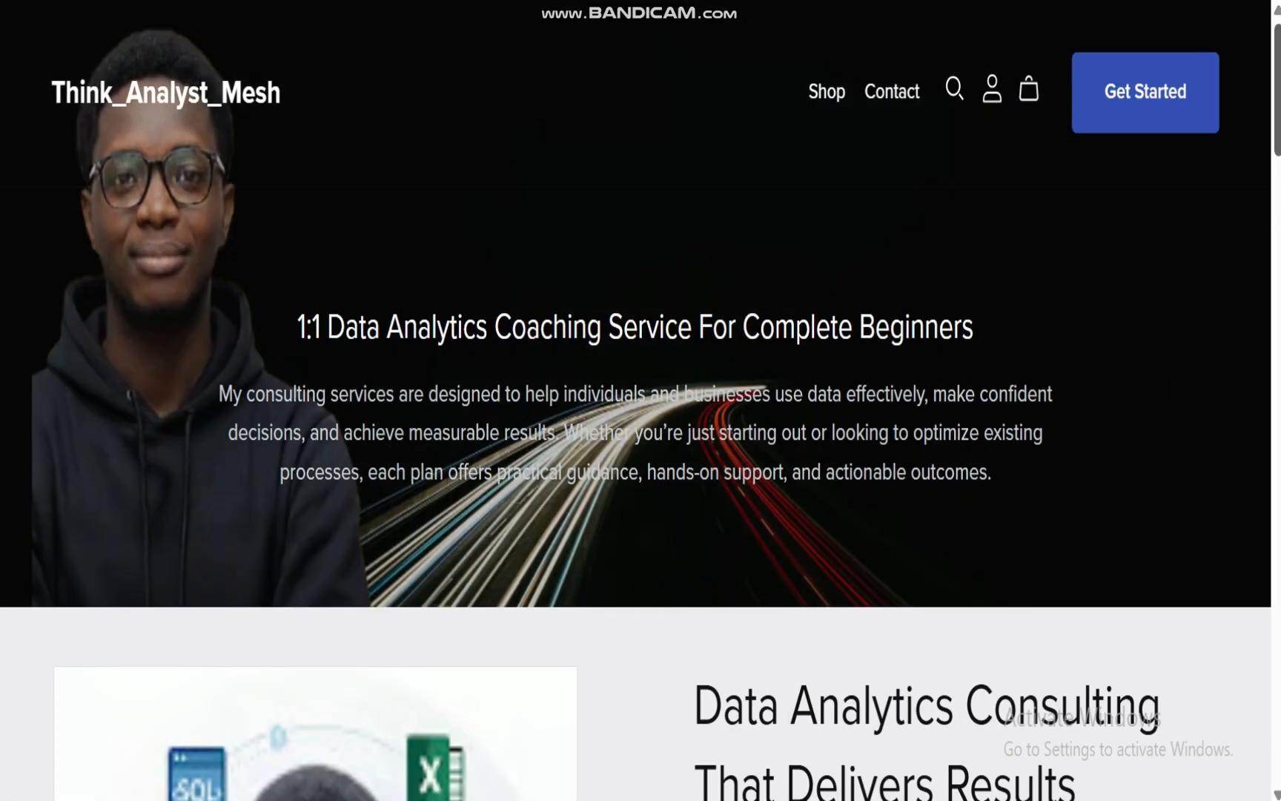
{"action": "scroll", "coordinate": [641, 401], "scroll_direction": "down", "scroll_amount": 20}
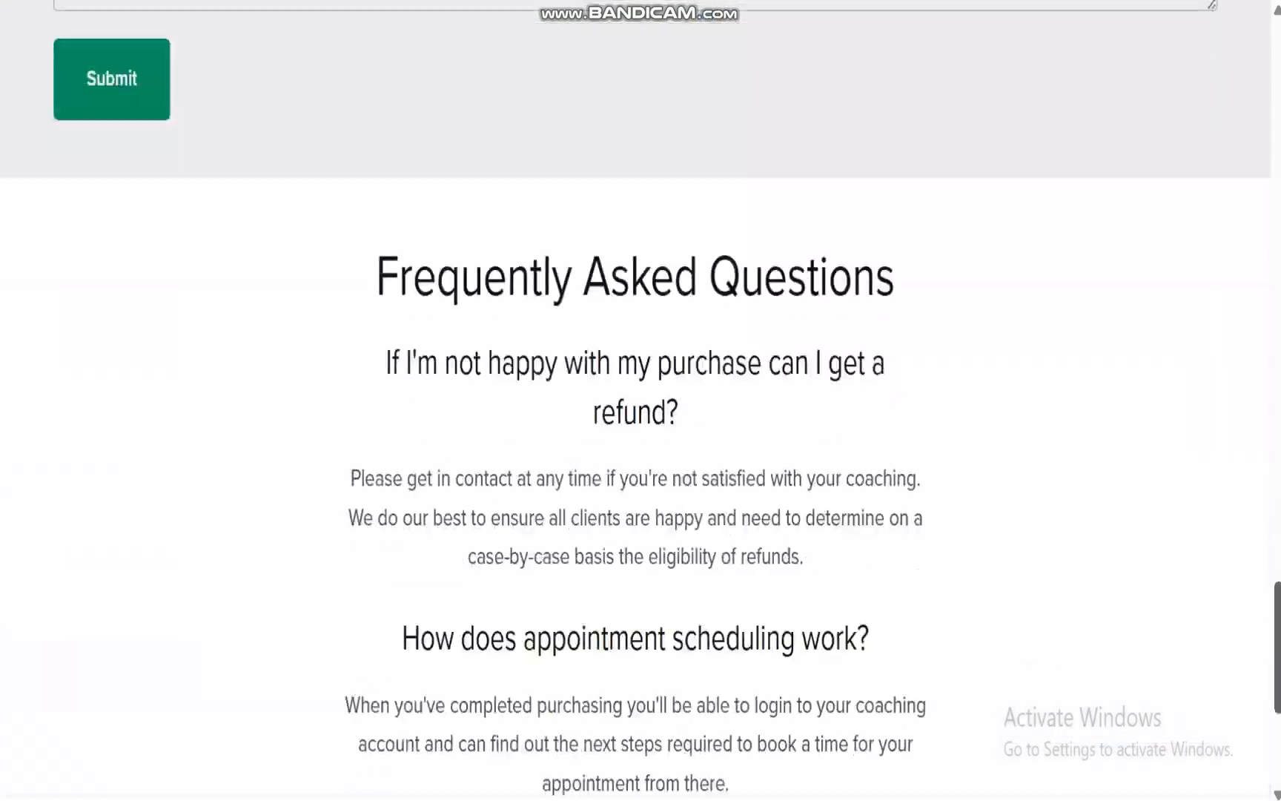
{"action": "scroll", "coordinate": [640, 400], "scroll_direction": "up", "scroll_amount": 6}
{"action": "scroll", "coordinate": [758, 17], "scroll_direction": "up", "scroll_amount": 15}
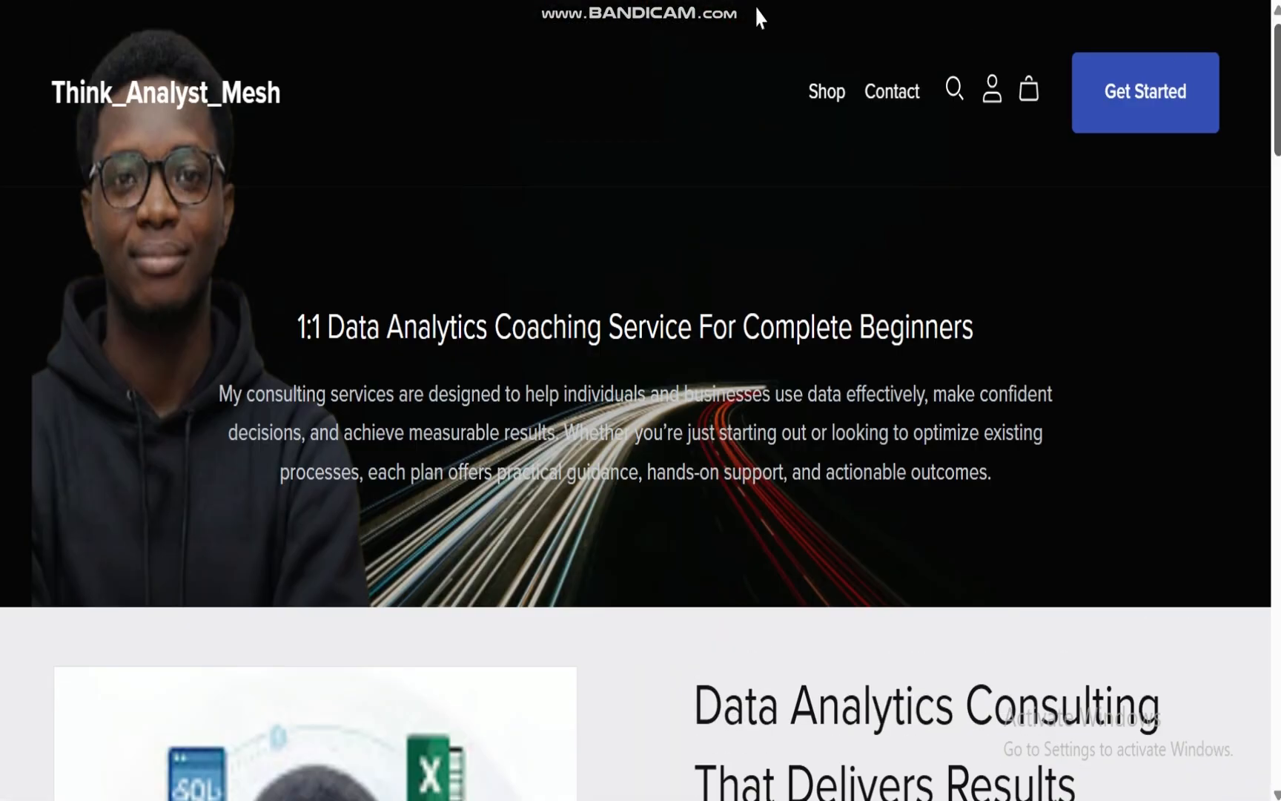
{"action": "left_click", "coordinate": [519, 0]}
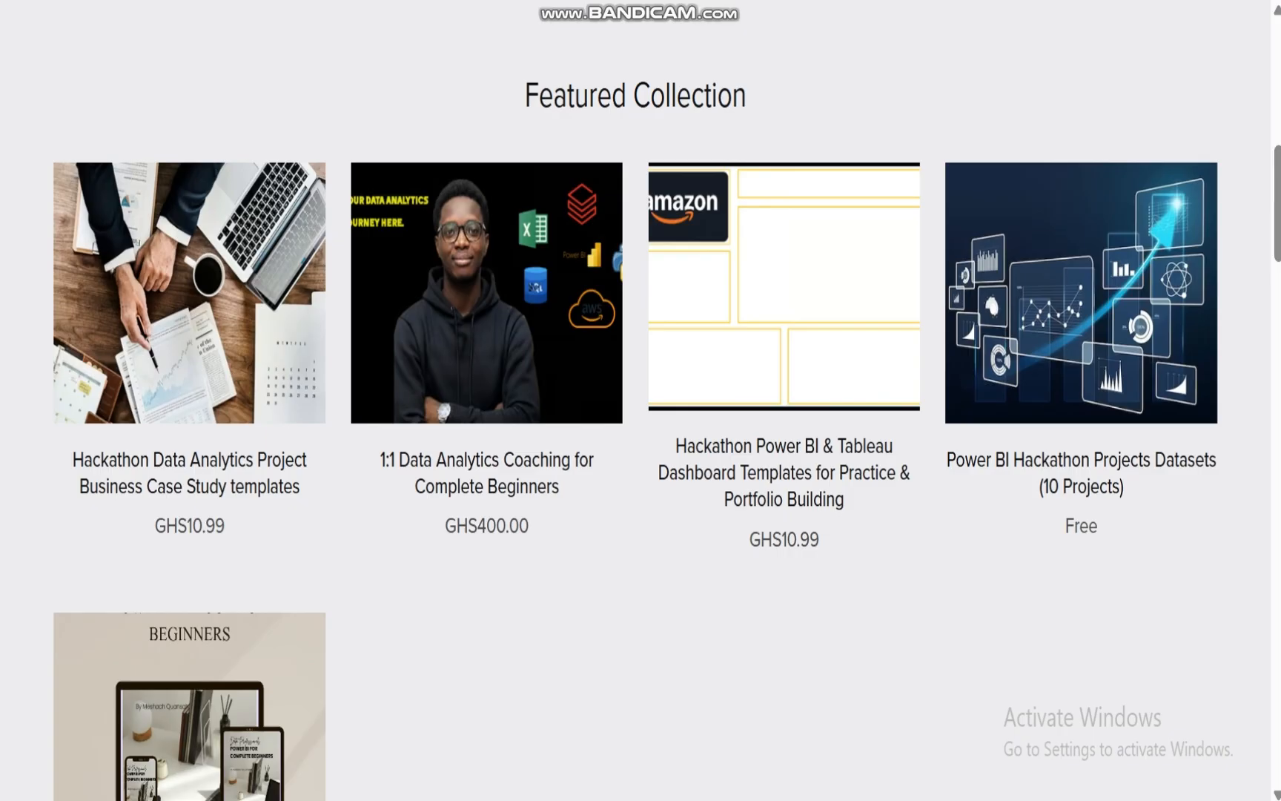
{"action": "scroll", "coordinate": [1277, 222], "scroll_direction": "down", "scroll_amount": 6}
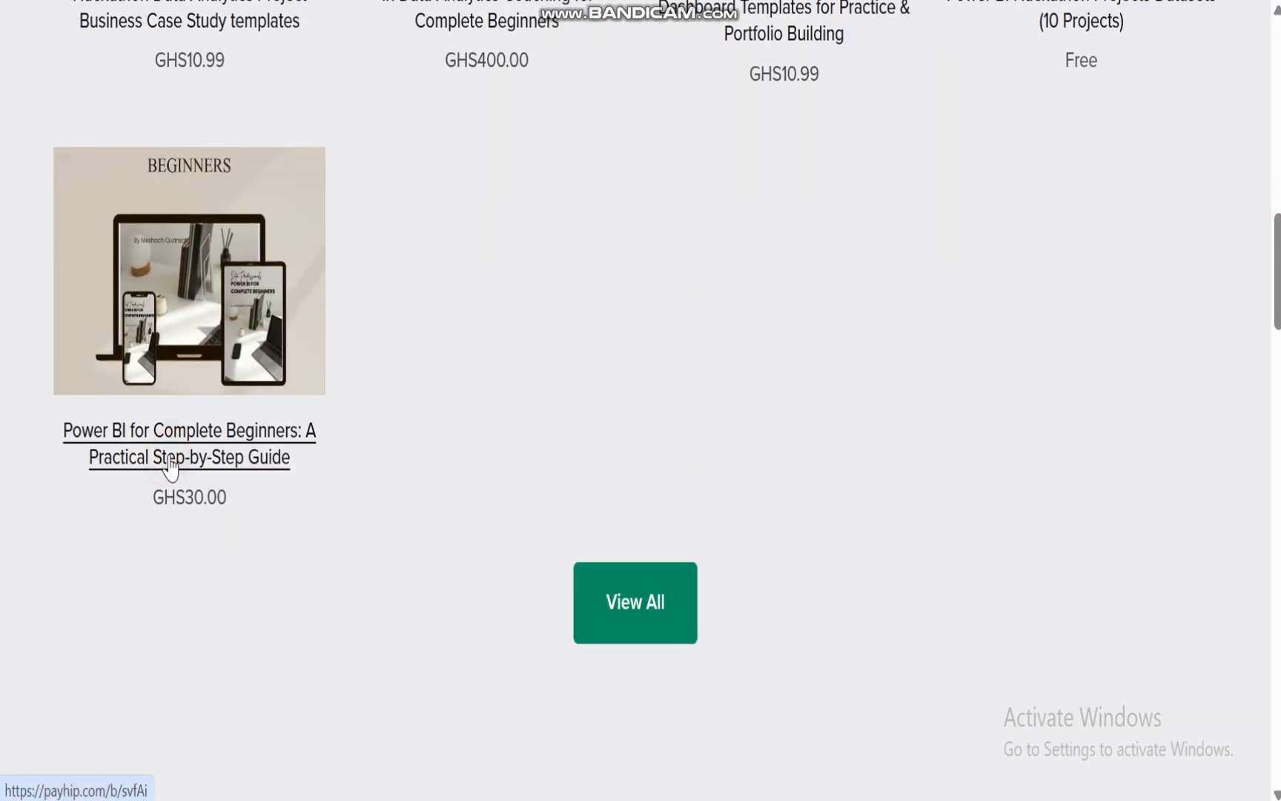
{"action": "left_click", "coordinate": [170, 467]}
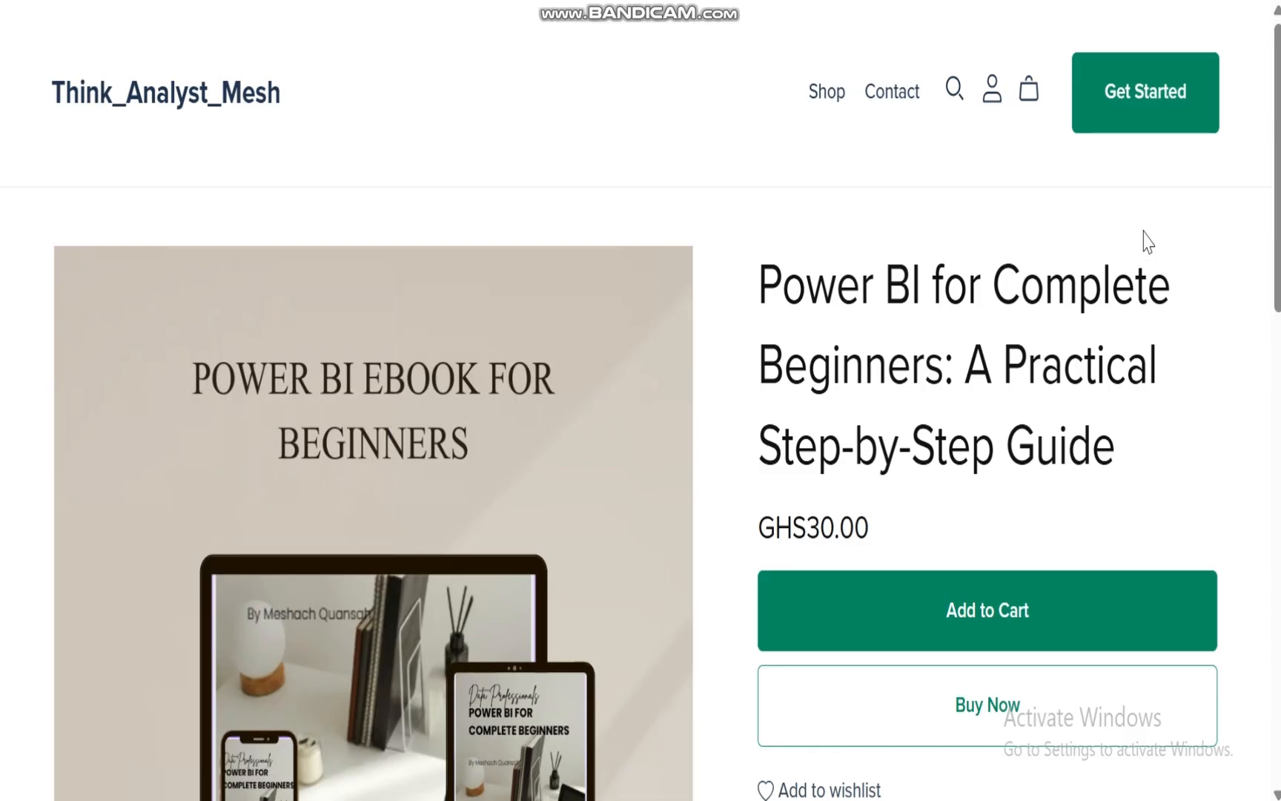
{"action": "mouse_move", "coordinate": [1277, 177]}
{"action": "left_mouse_down"}
{"action": "mouse_move", "coordinate": [1265, 682]}
{"action": "mouse_move", "coordinate": [1277, 176]}
{"action": "left_mouse_up"}
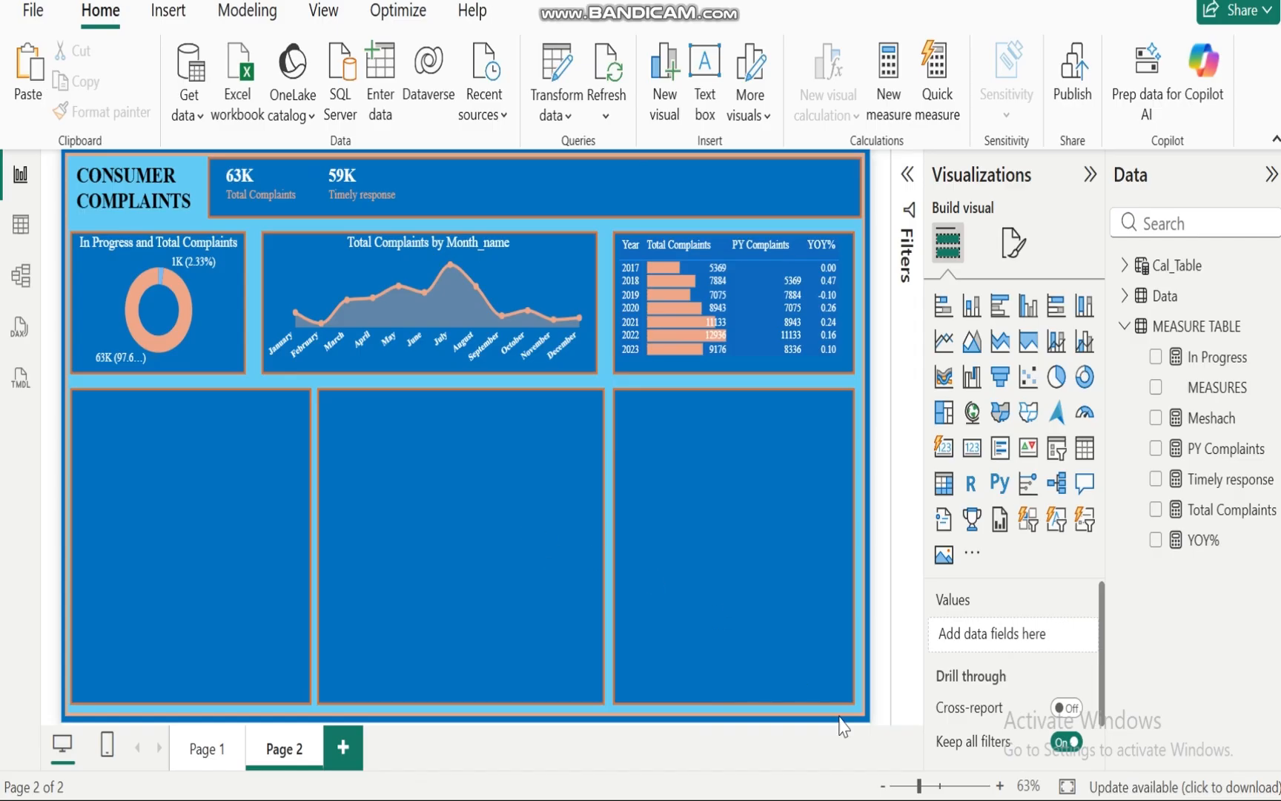
Step: Switch to PowerPoint to review the management's analytical questions slide, then return to the report
{"action": "mouse_move", "coordinate": [869, 800]}
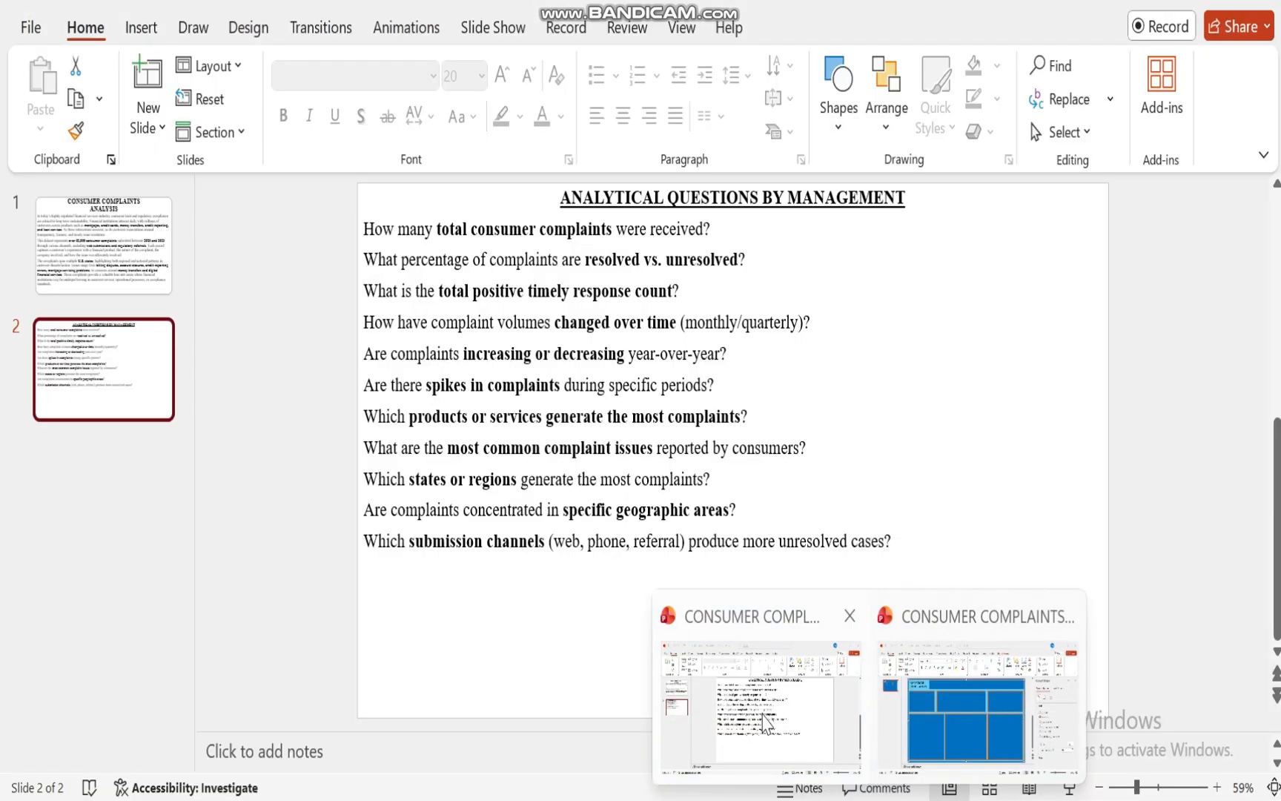
{"action": "left_click", "coordinate": [760, 708]}
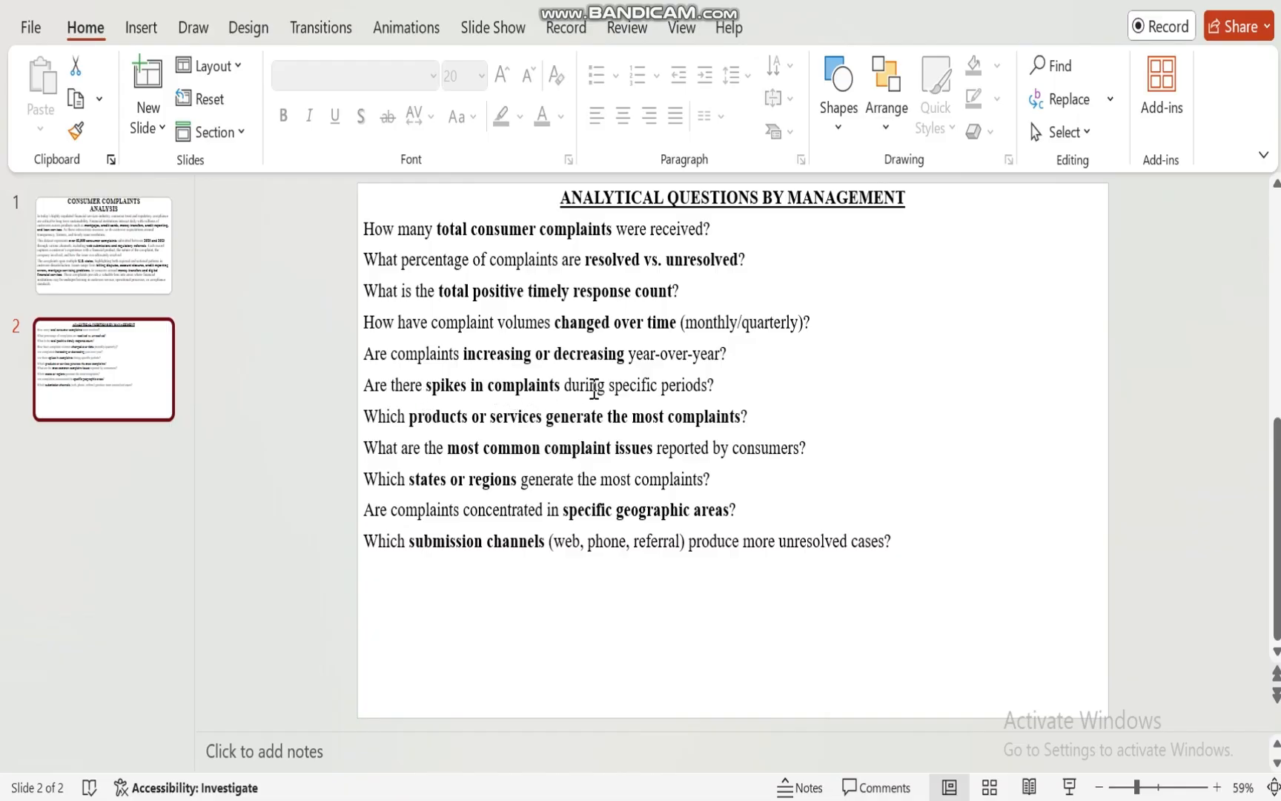
{"action": "mouse_move", "coordinate": [825, 800]}
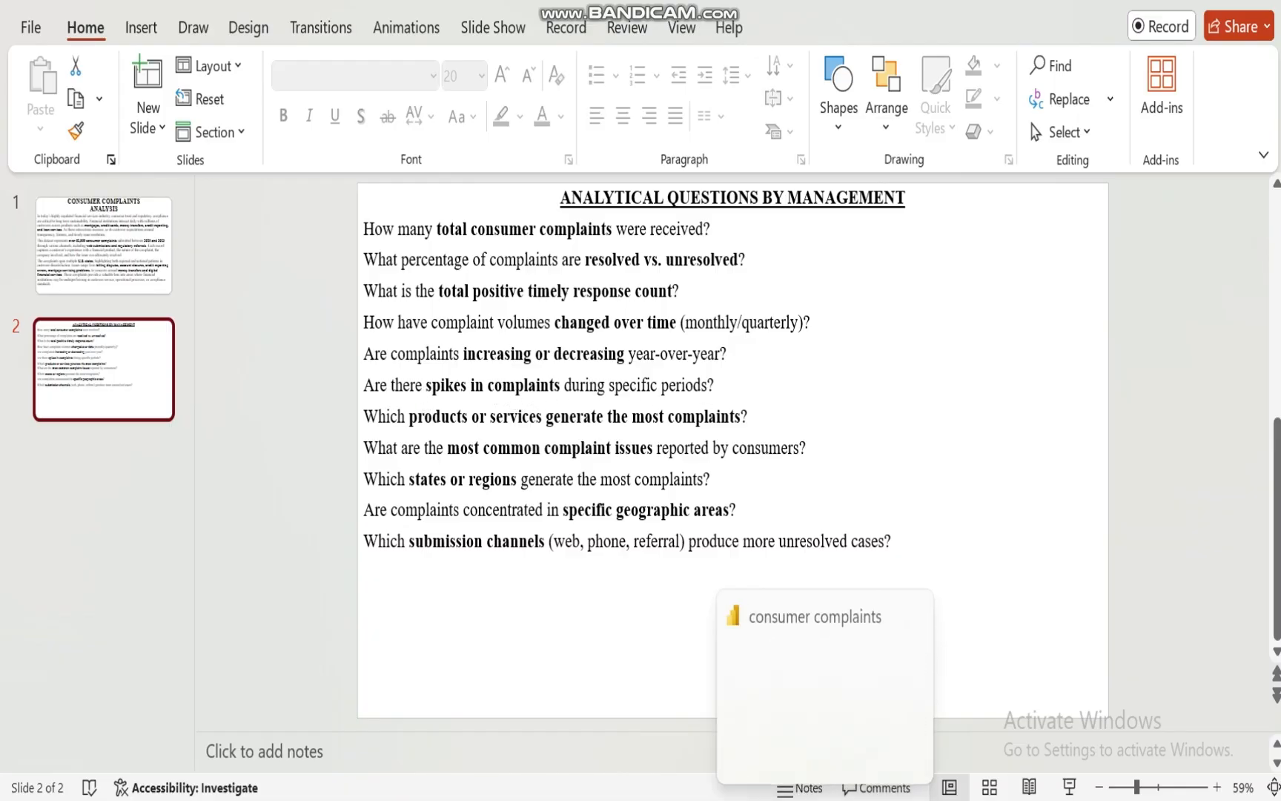
{"action": "left_click", "coordinate": [825, 700]}
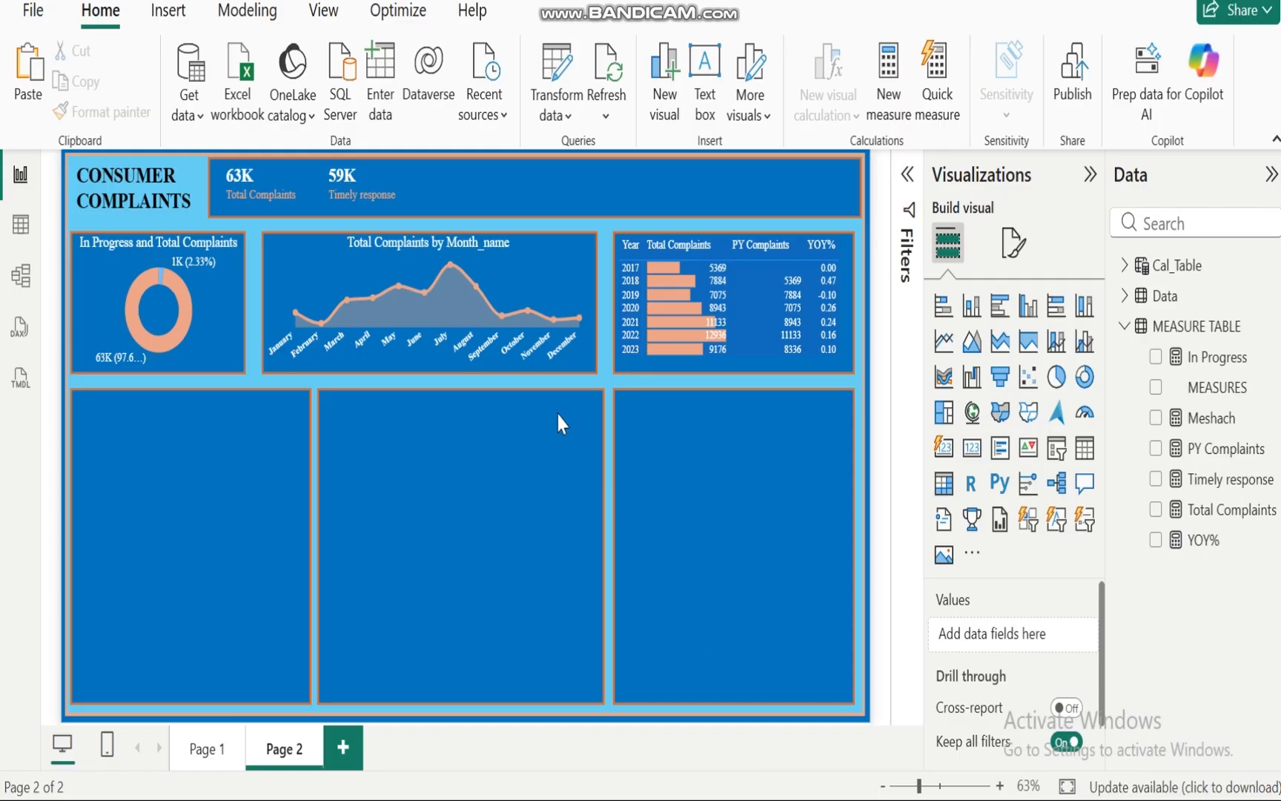
Step: Switch back to the PowerPoint slide listing the analytical questions by management
{"action": "mouse_move", "coordinate": [454, 273]}
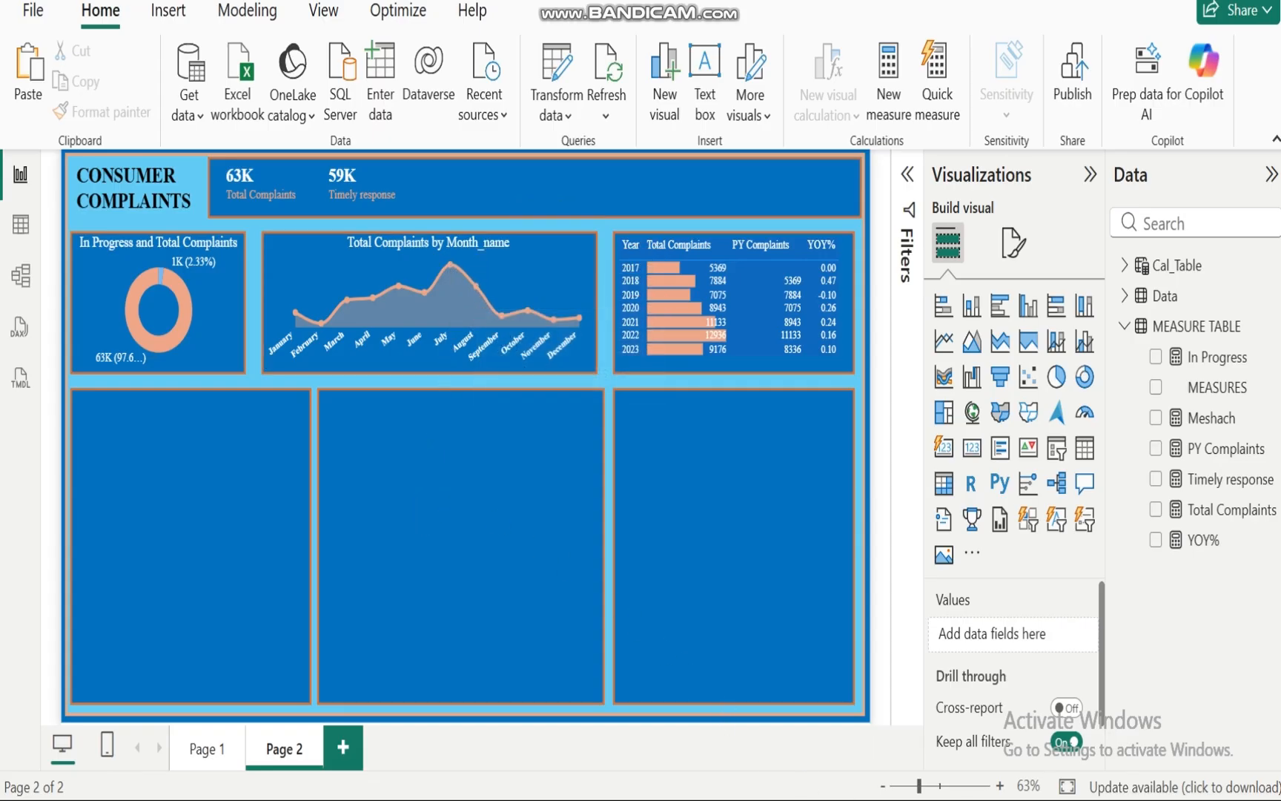
{"action": "mouse_move", "coordinate": [867, 799]}
{"action": "left_click", "coordinate": [749, 711]}
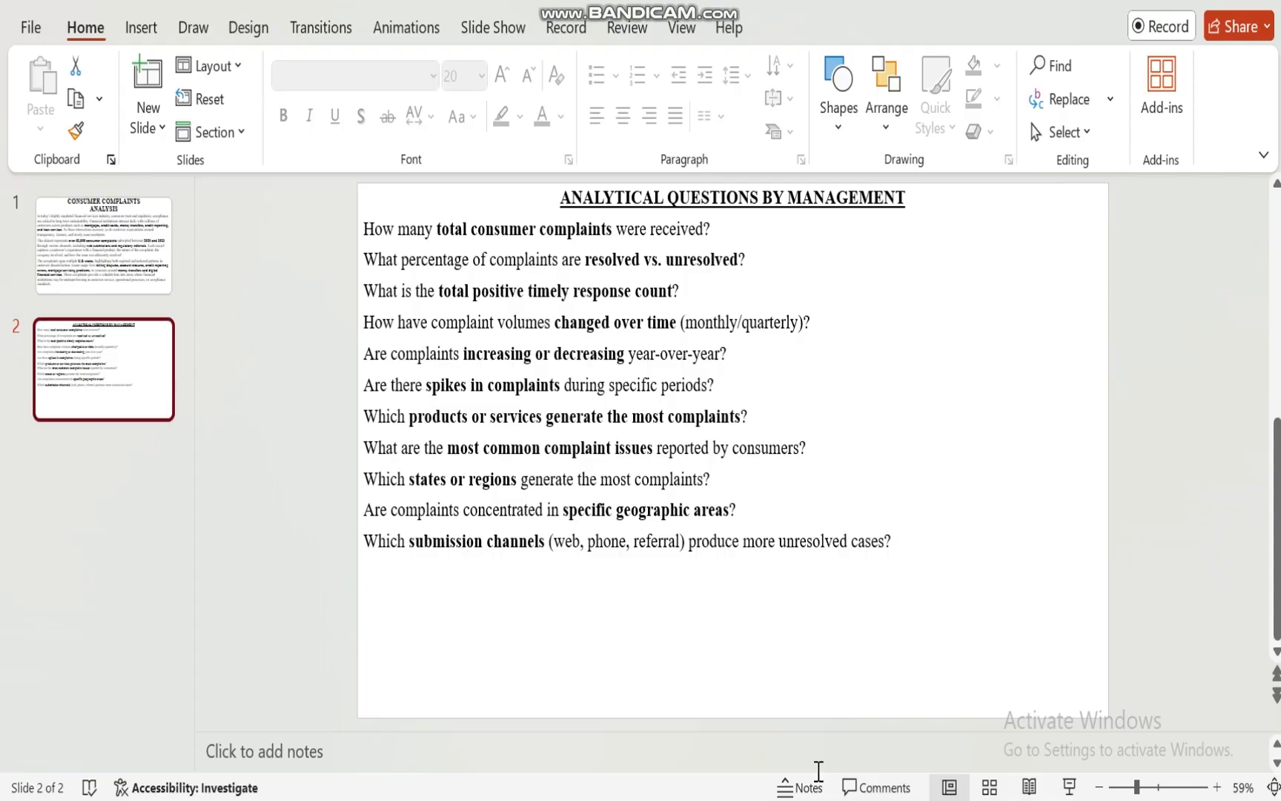
Step: Return to the report and build a clustered bar chart of Total Complaints by Product in the lower-left panel
{"action": "left_click", "coordinate": [824, 749]}
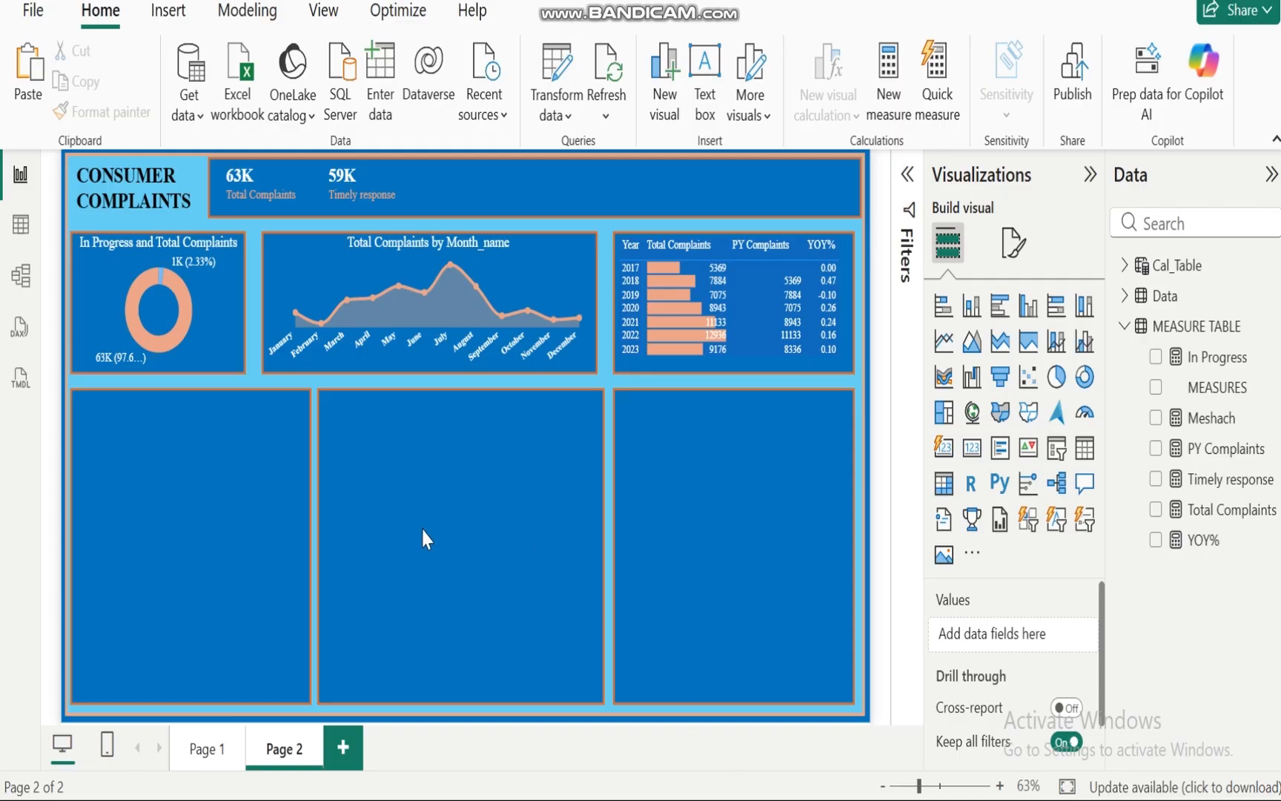
{"action": "left_click", "coordinate": [1154, 512]}
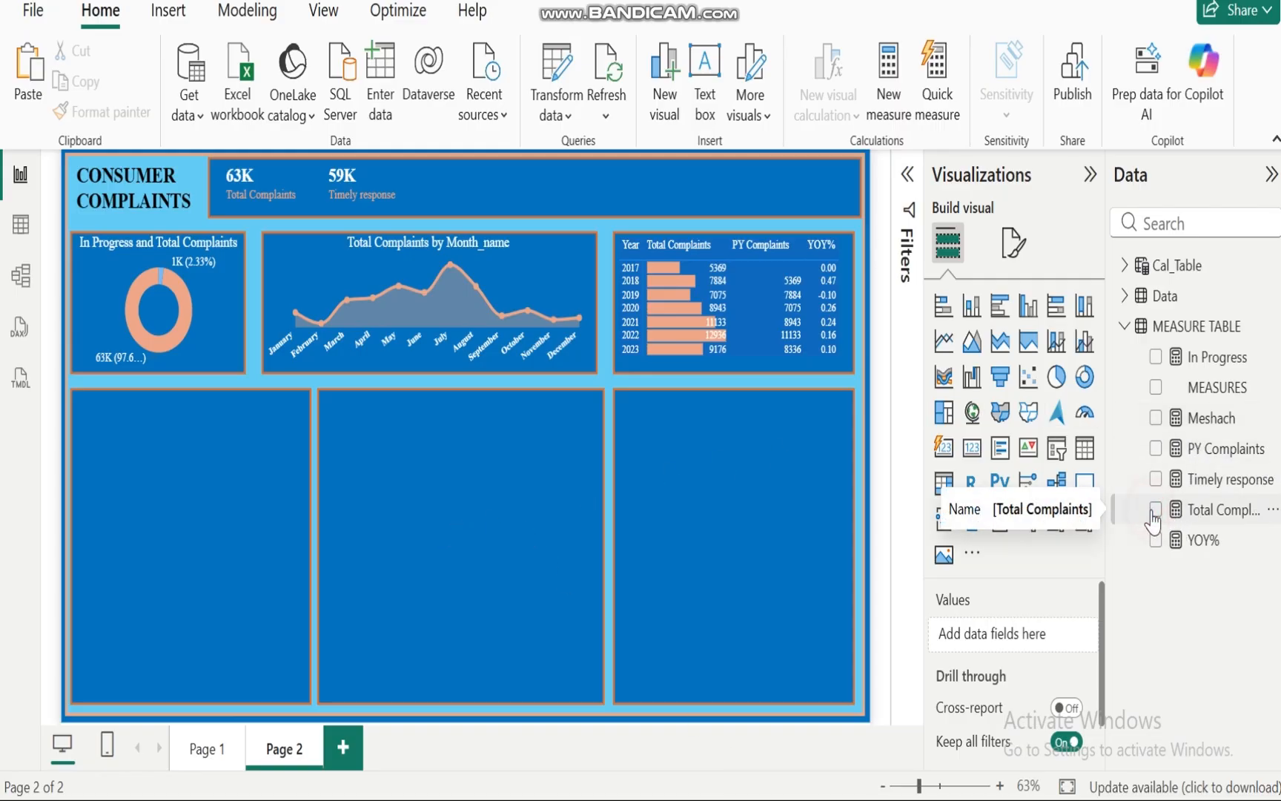
{"action": "left_click", "coordinate": [1124, 326]}
{"action": "left_click", "coordinate": [1124, 296]}
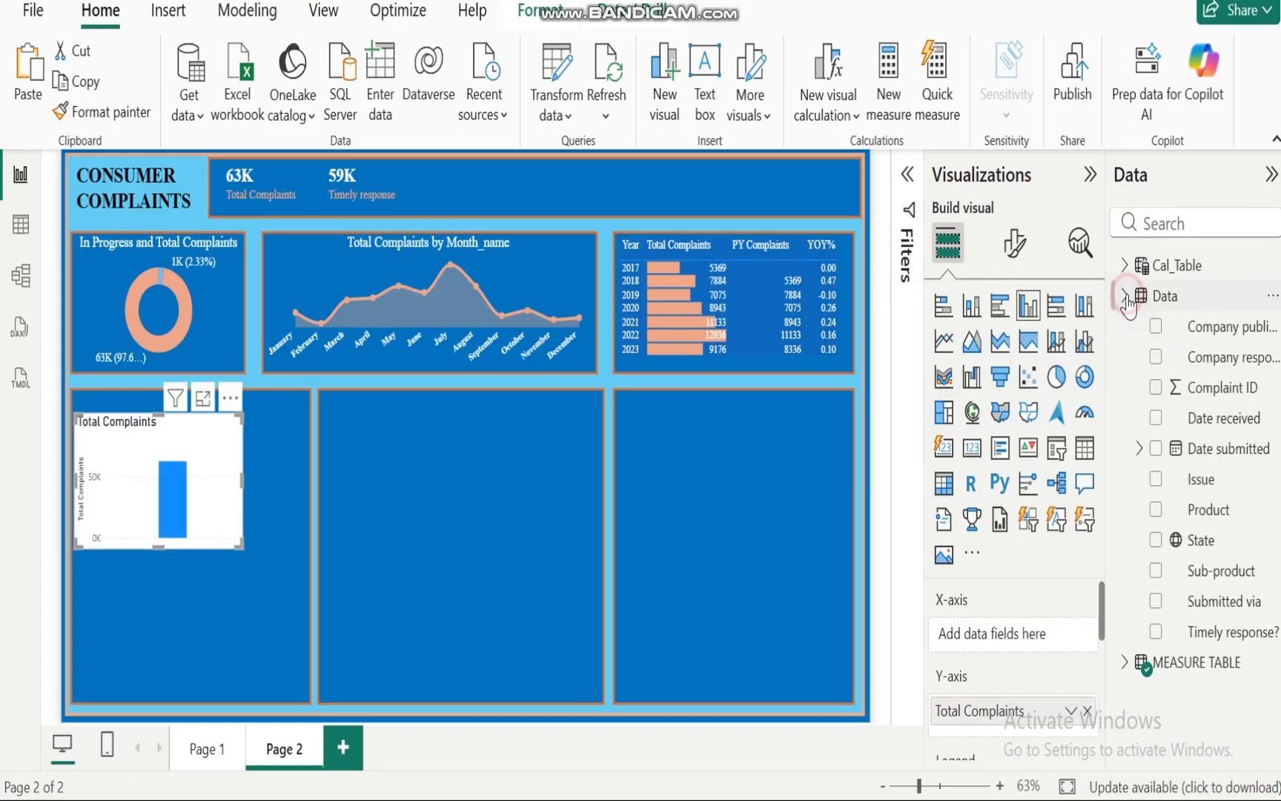
{"action": "left_click", "coordinate": [1156, 512]}
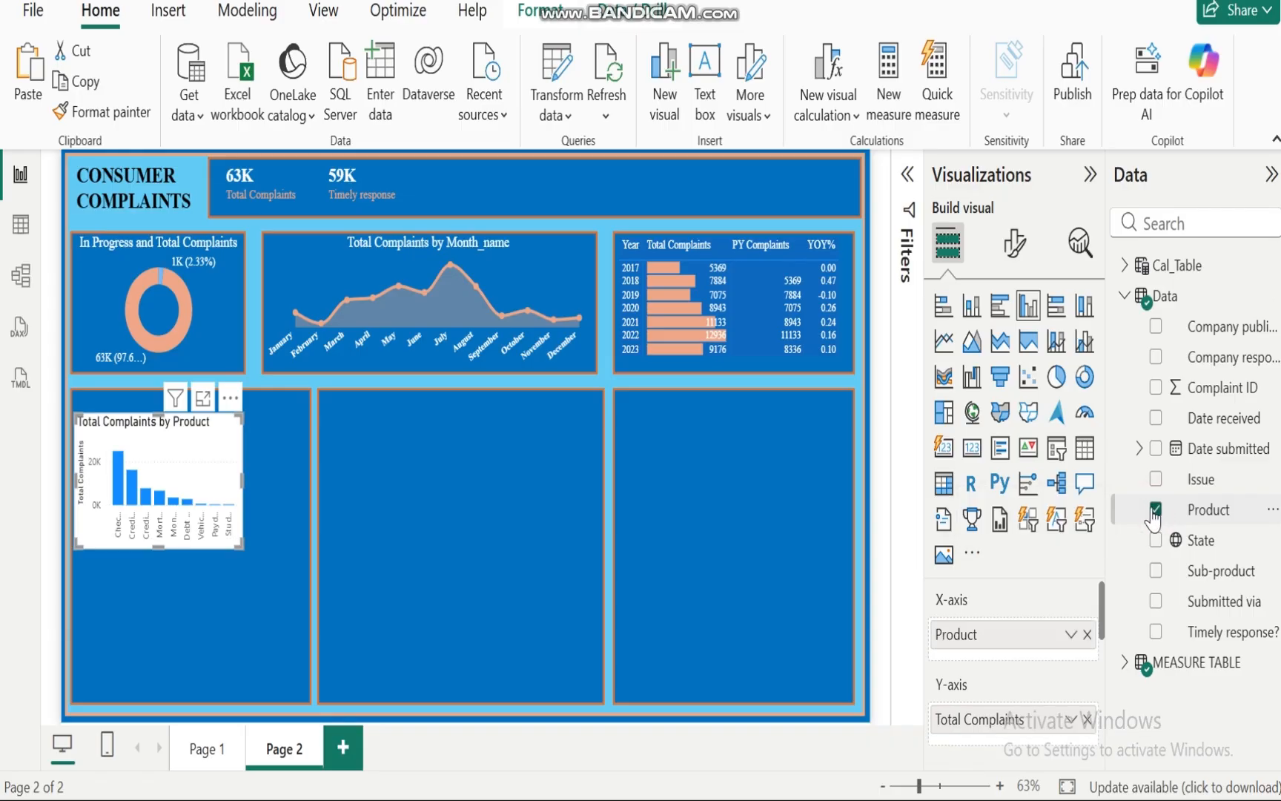
{"action": "left_click", "coordinate": [998, 307]}
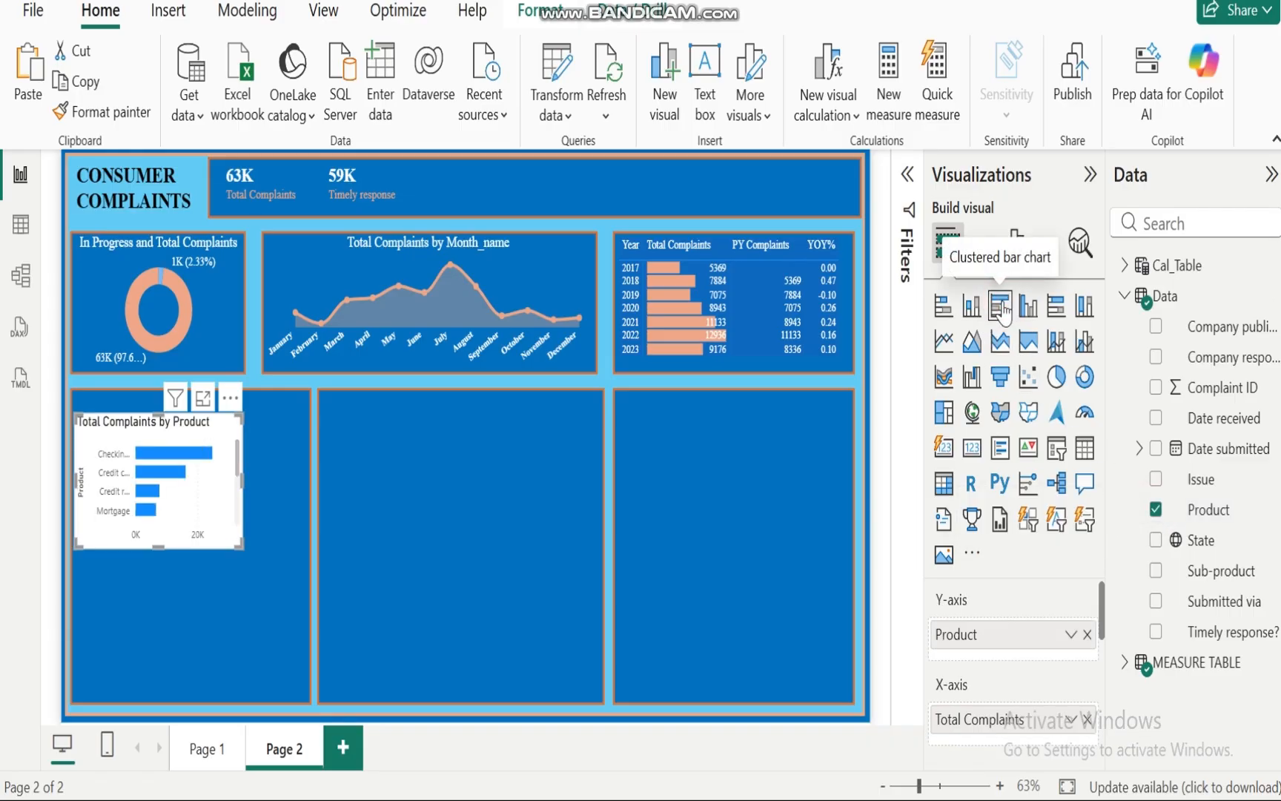
Step: Filter the bar chart to show the Top 10 products by Total Complaints
{"action": "left_click", "coordinate": [905, 178]}
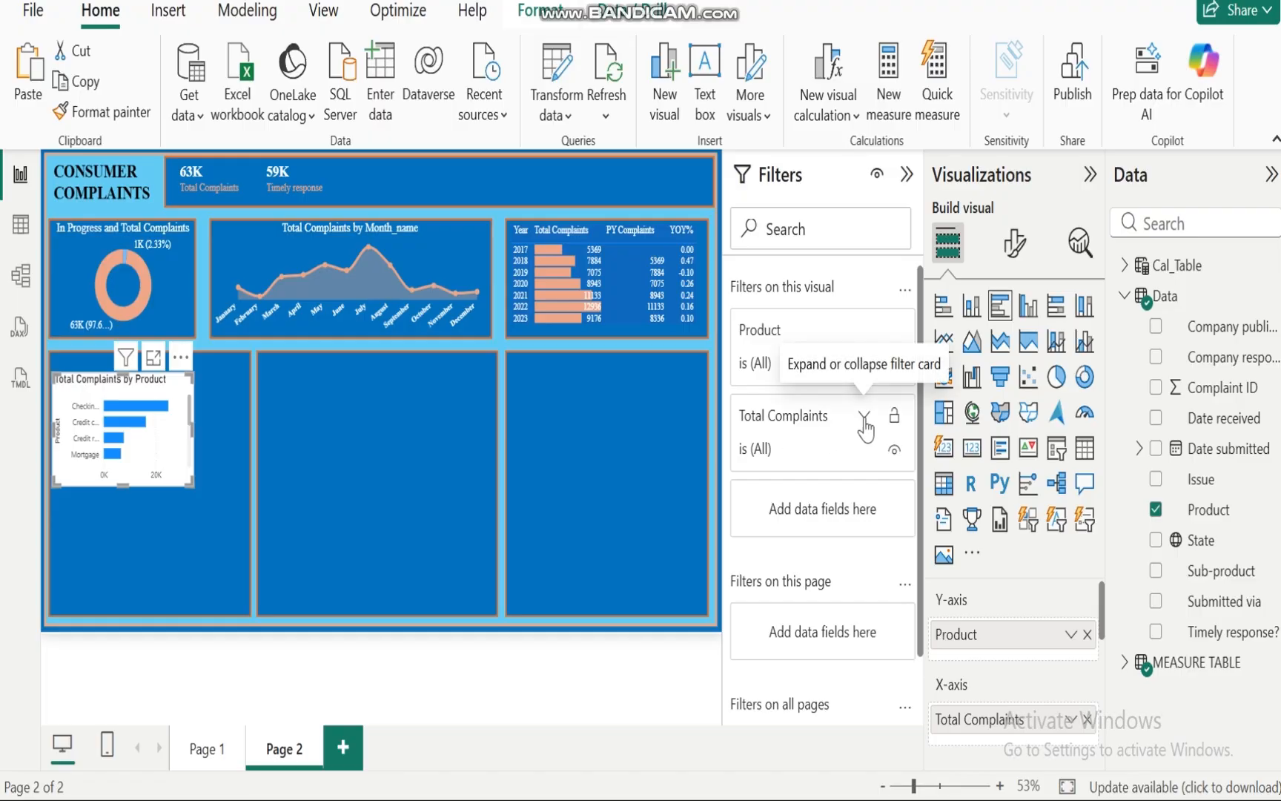
{"action": "left_click", "coordinate": [866, 330]}
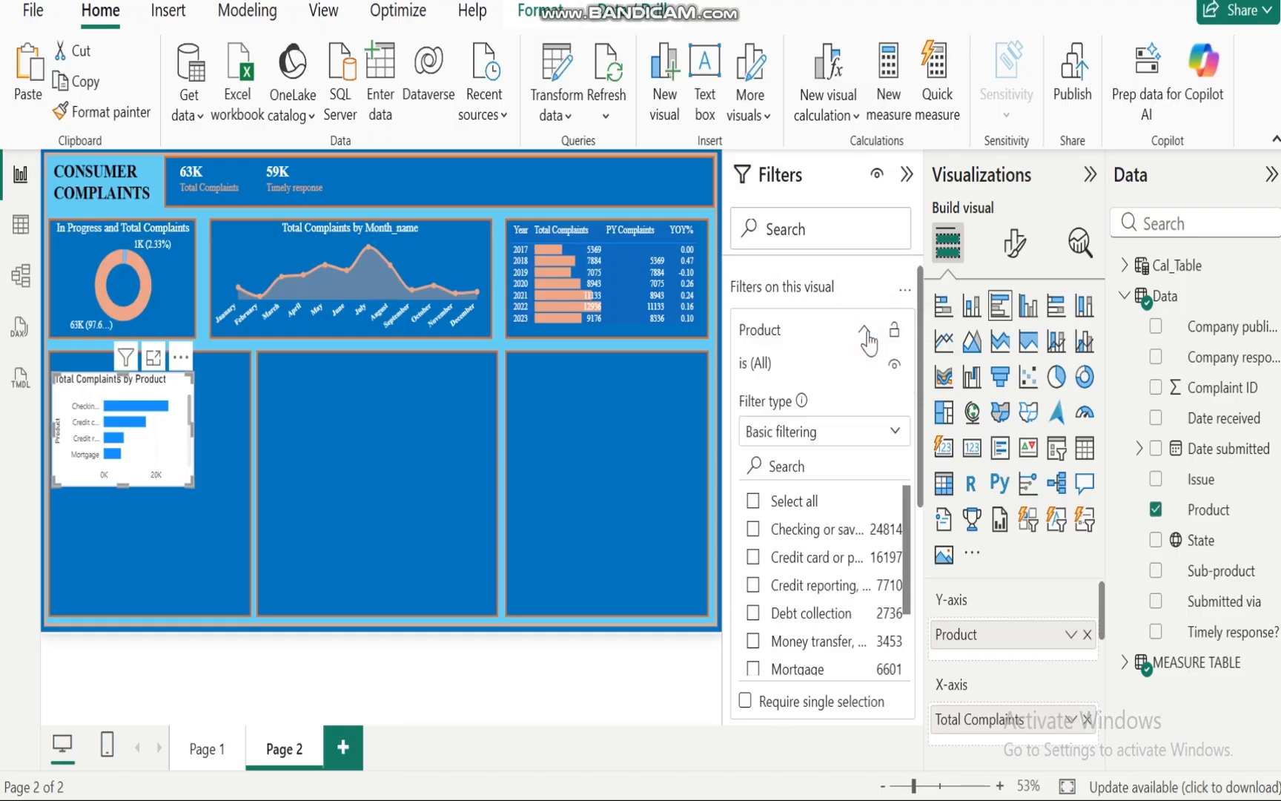
{"action": "left_click", "coordinate": [893, 435]}
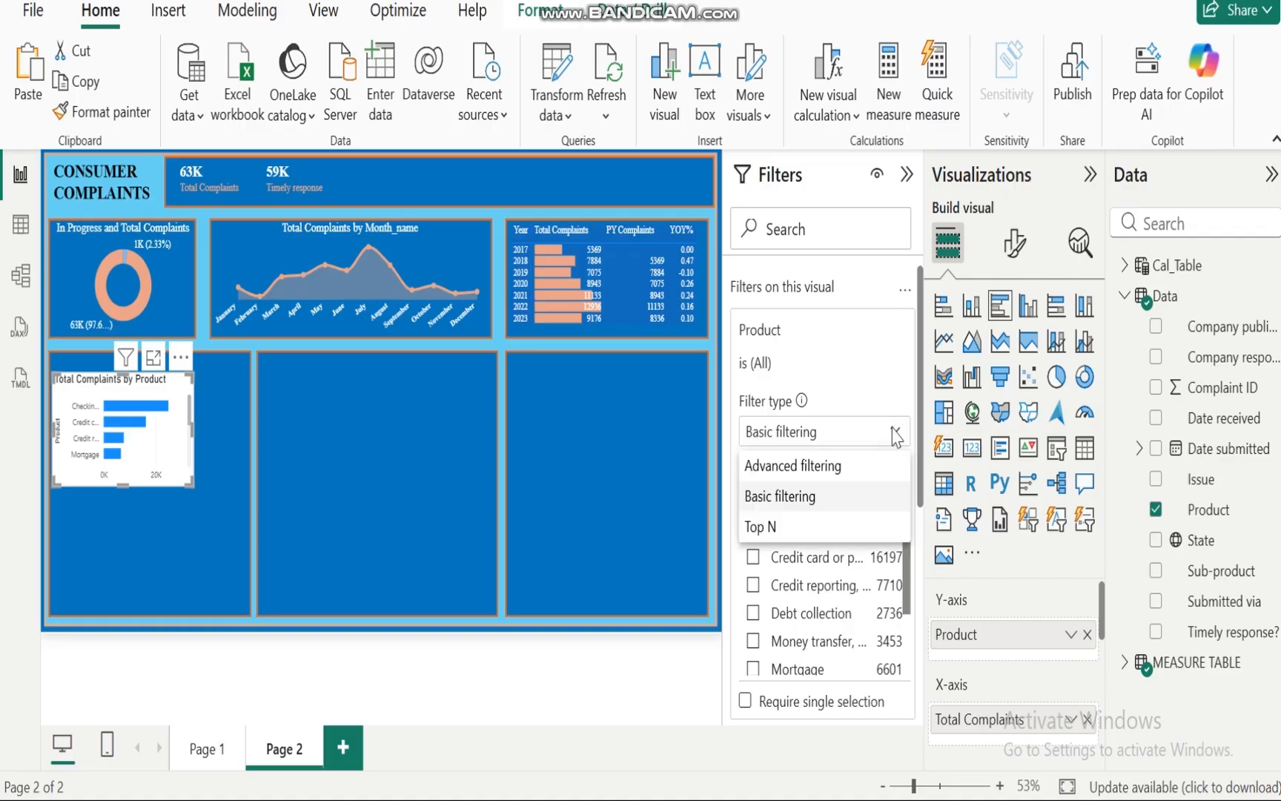
{"action": "left_click", "coordinate": [784, 528]}
{"action": "left_click", "coordinate": [847, 502]}
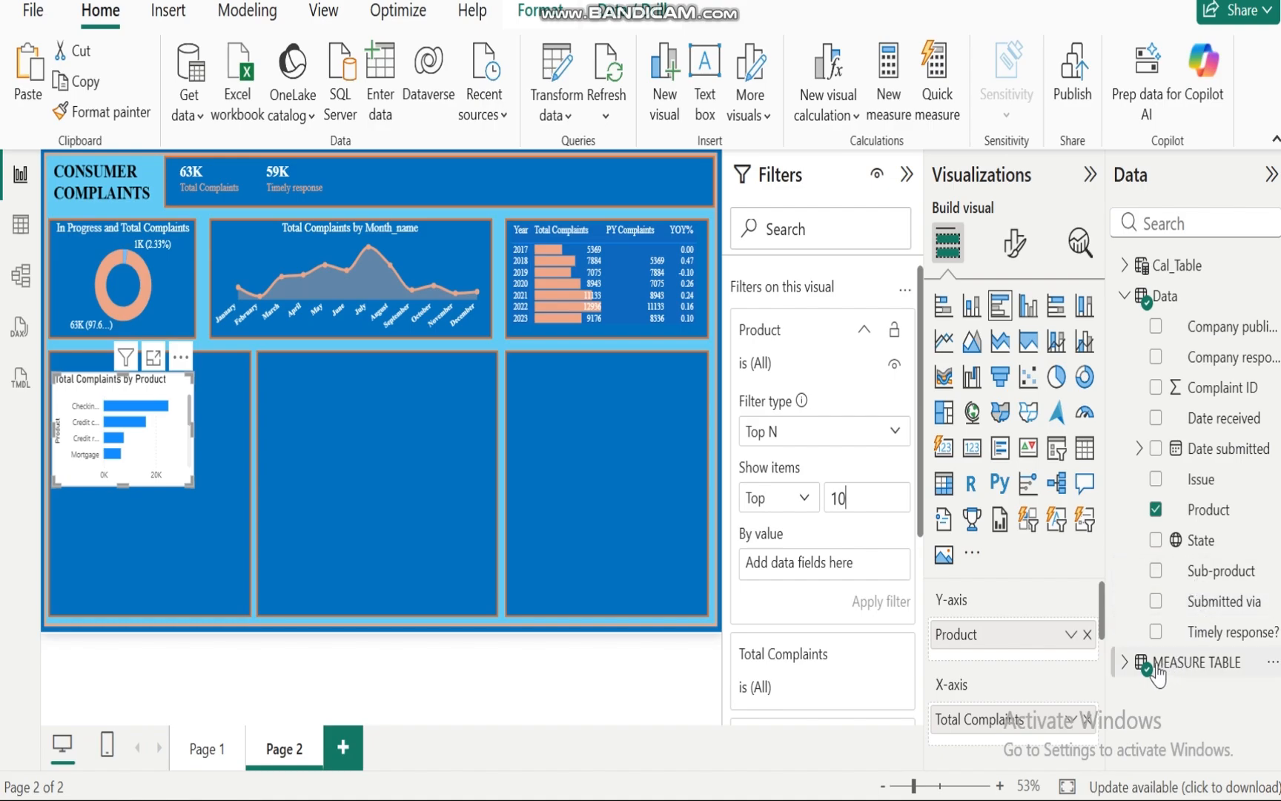
{"action": "left_click", "coordinate": [1127, 297]}
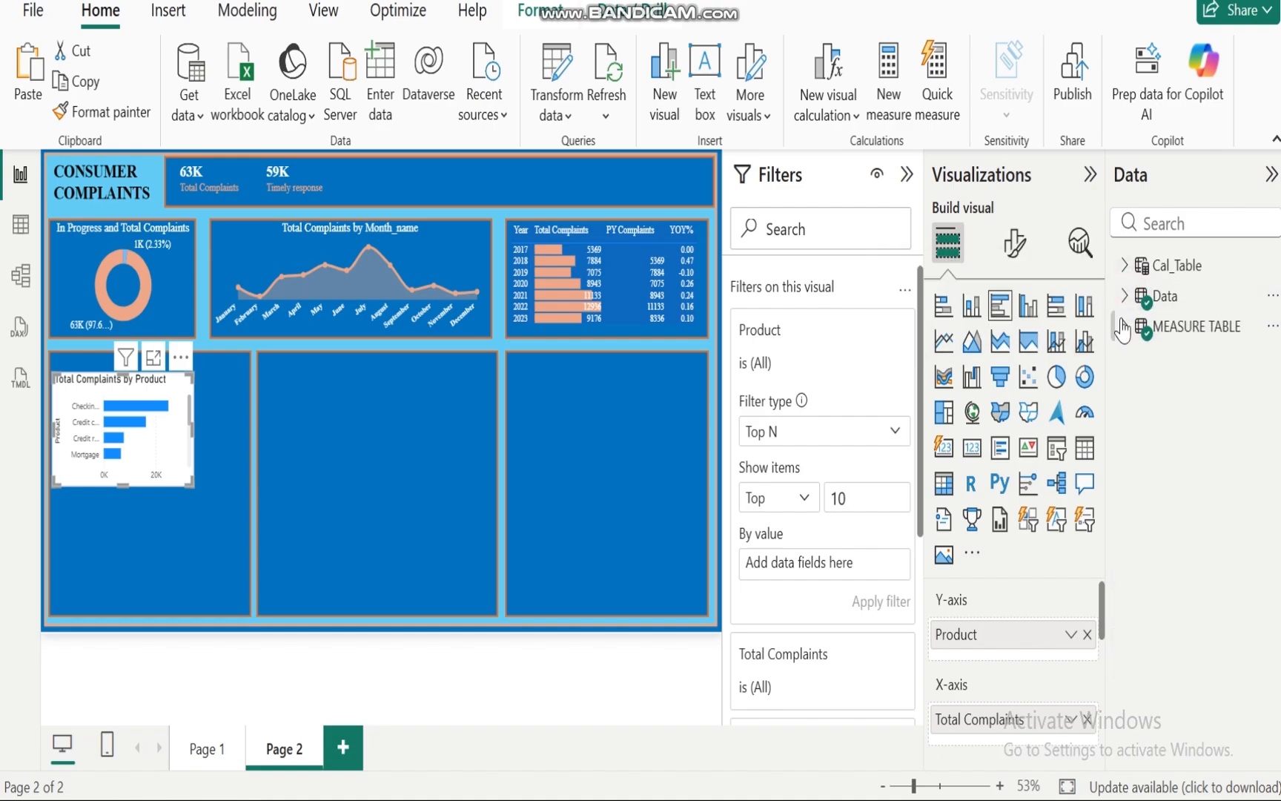
{"action": "left_click", "coordinate": [1125, 330]}
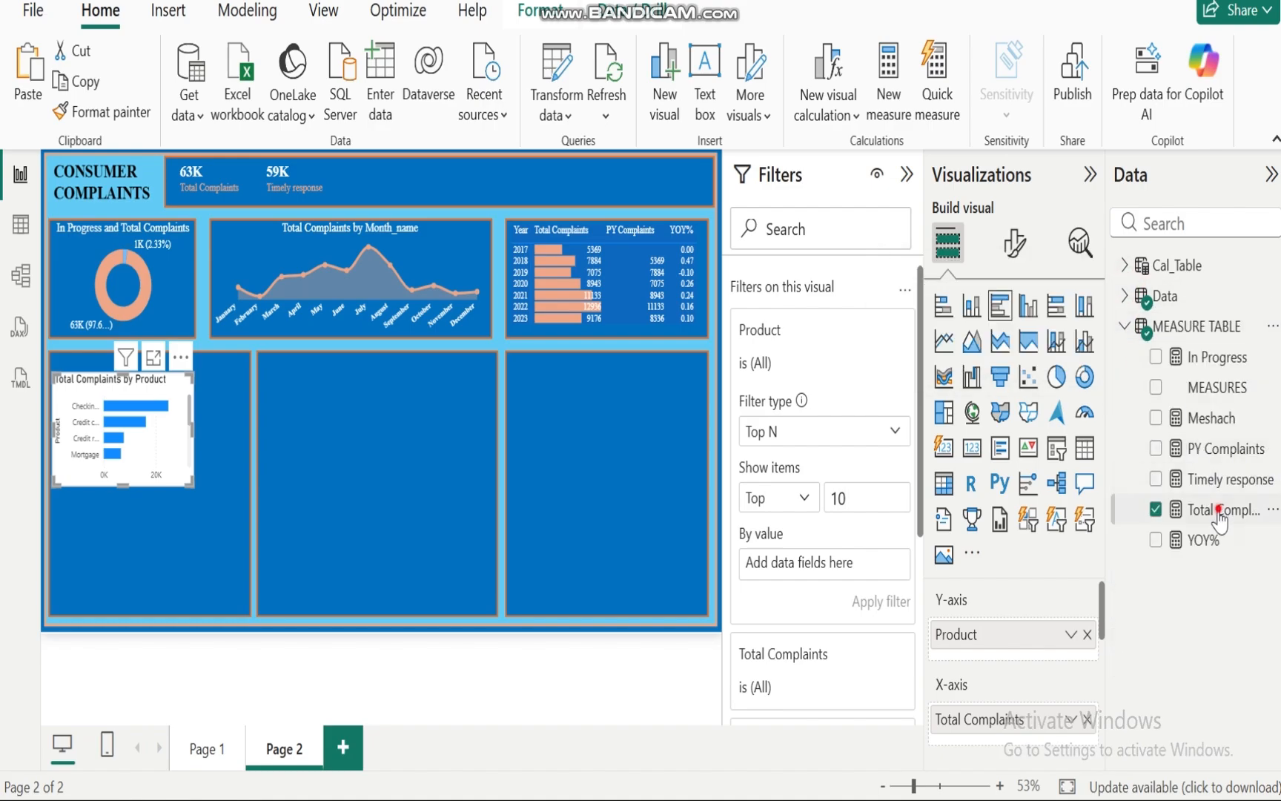
{"action": "left_click_drag", "start_coordinate": [1220, 519], "coordinate": [823, 564]}
{"action": "left_click", "coordinate": [881, 600]}
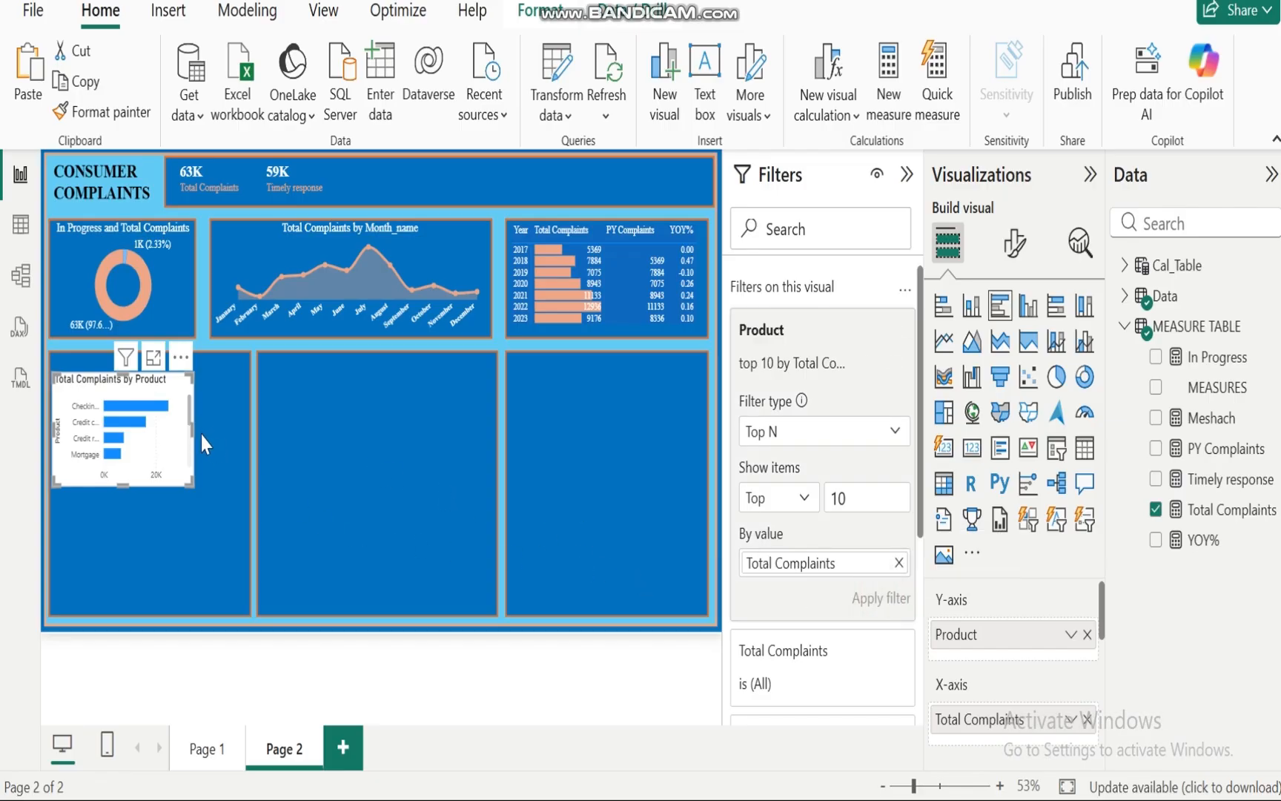
Step: Resize the bar chart to fill the lower-left panel
{"action": "left_click_drag", "start_coordinate": [201, 429], "coordinate": [247, 459]}
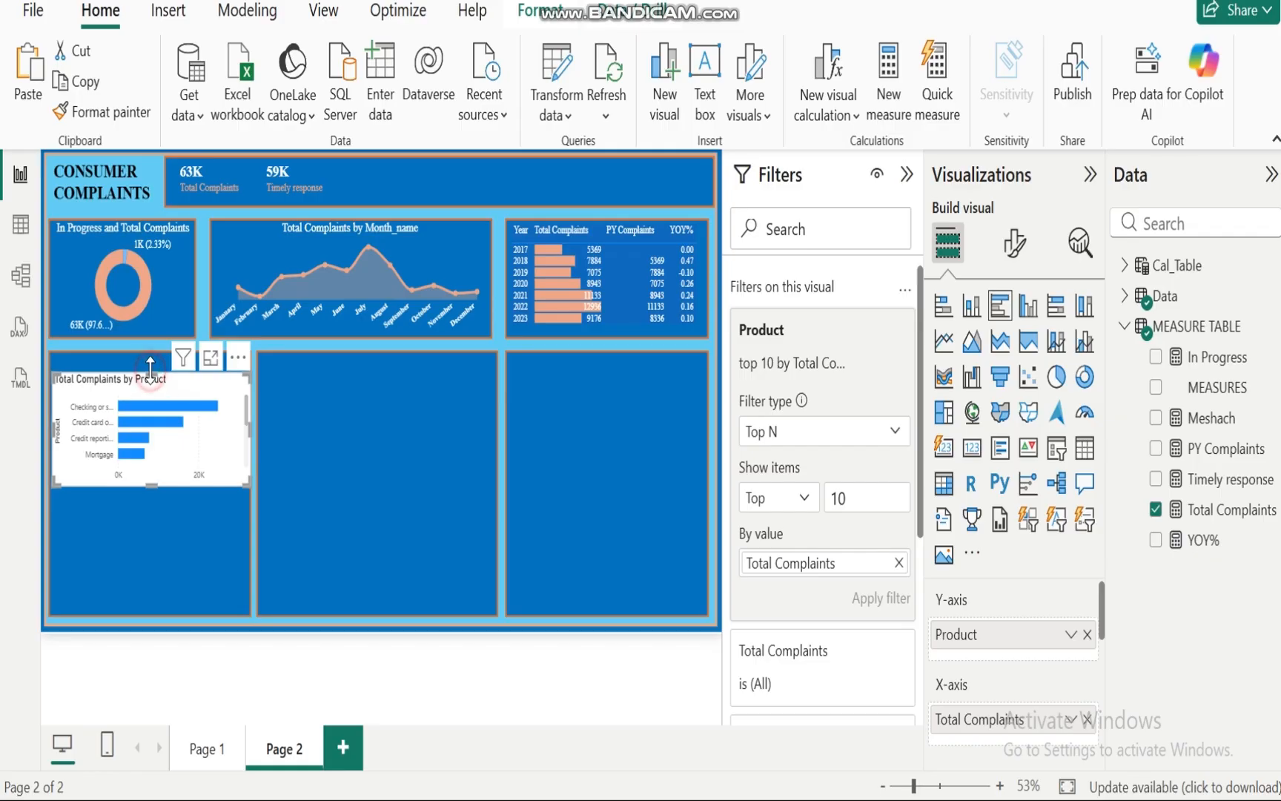
{"action": "left_click_drag", "start_coordinate": [151, 372], "coordinate": [151, 348]}
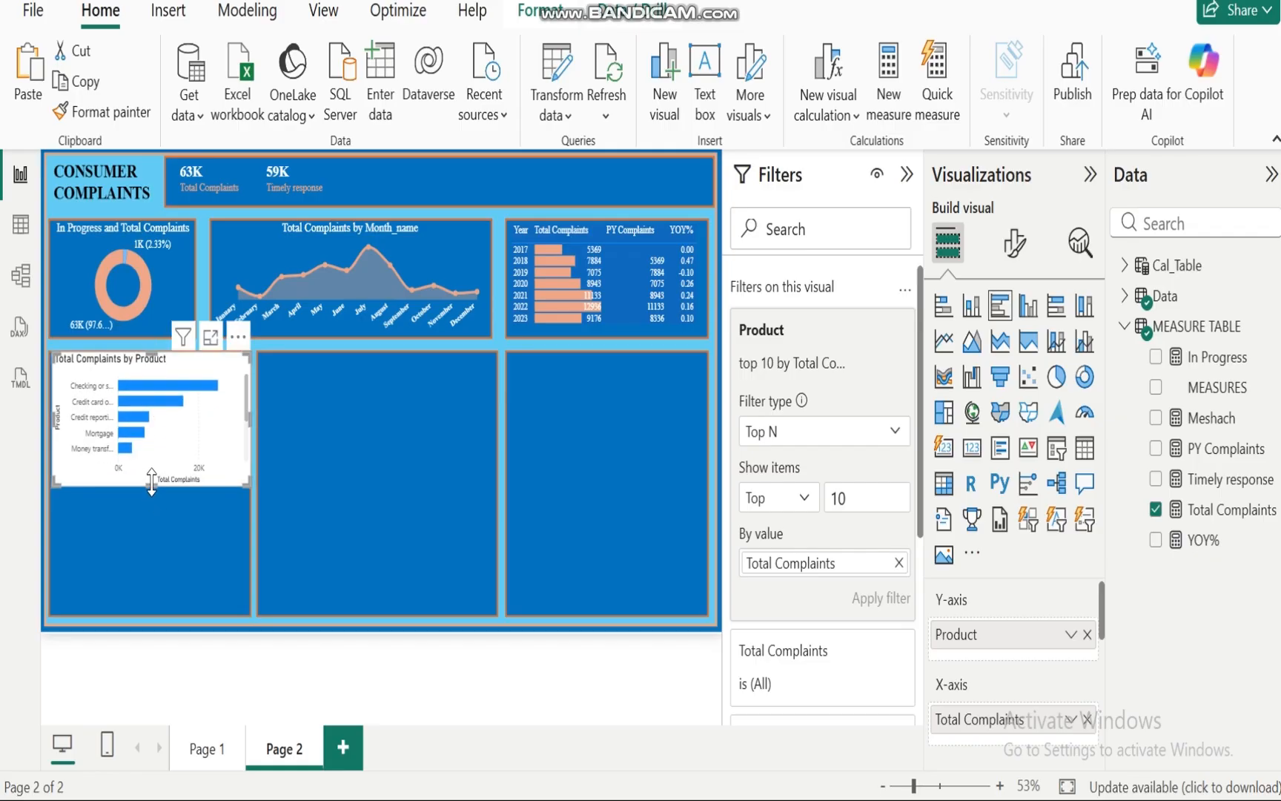
{"action": "left_click_drag", "start_coordinate": [152, 482], "coordinate": [147, 616]}
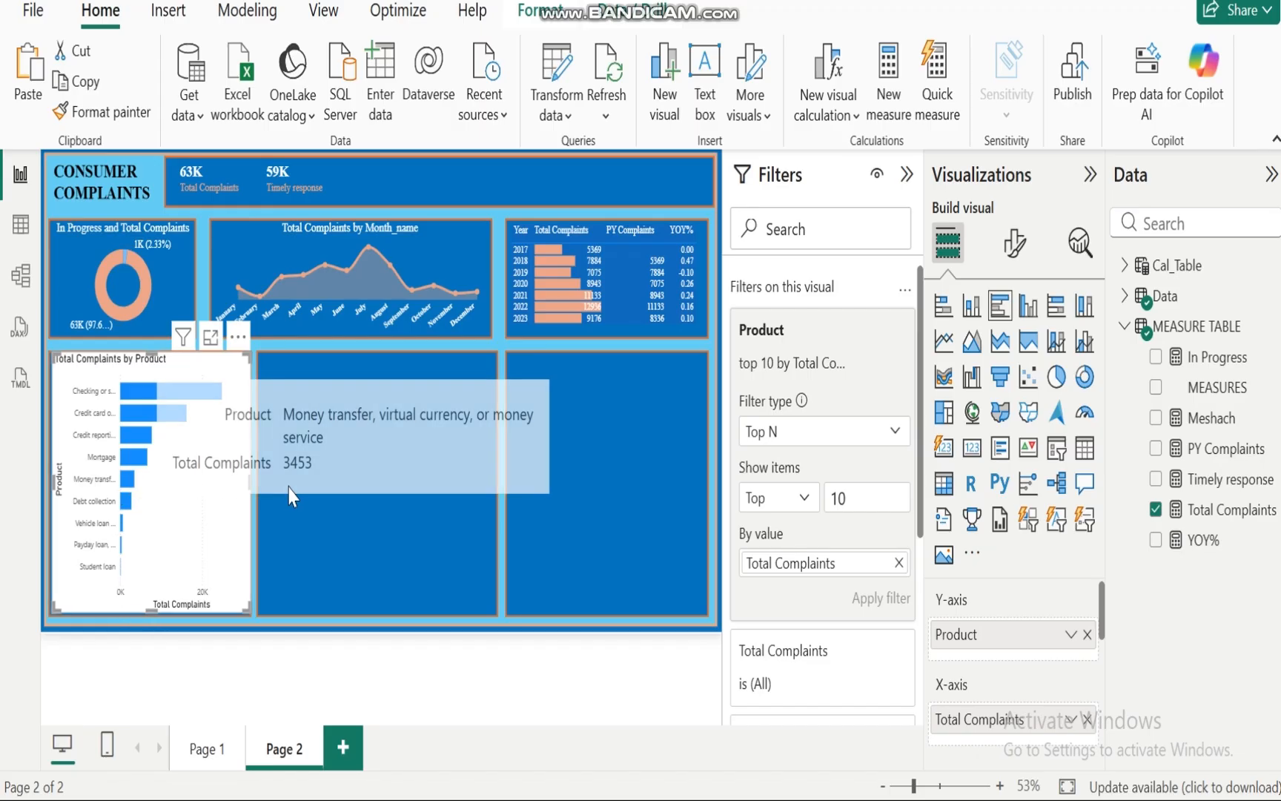
Step: Set the Y-axis labels to Times New Roman in white with a slightly larger size, and turn off the Y-axis title
{"action": "left_click", "coordinate": [1021, 251]}
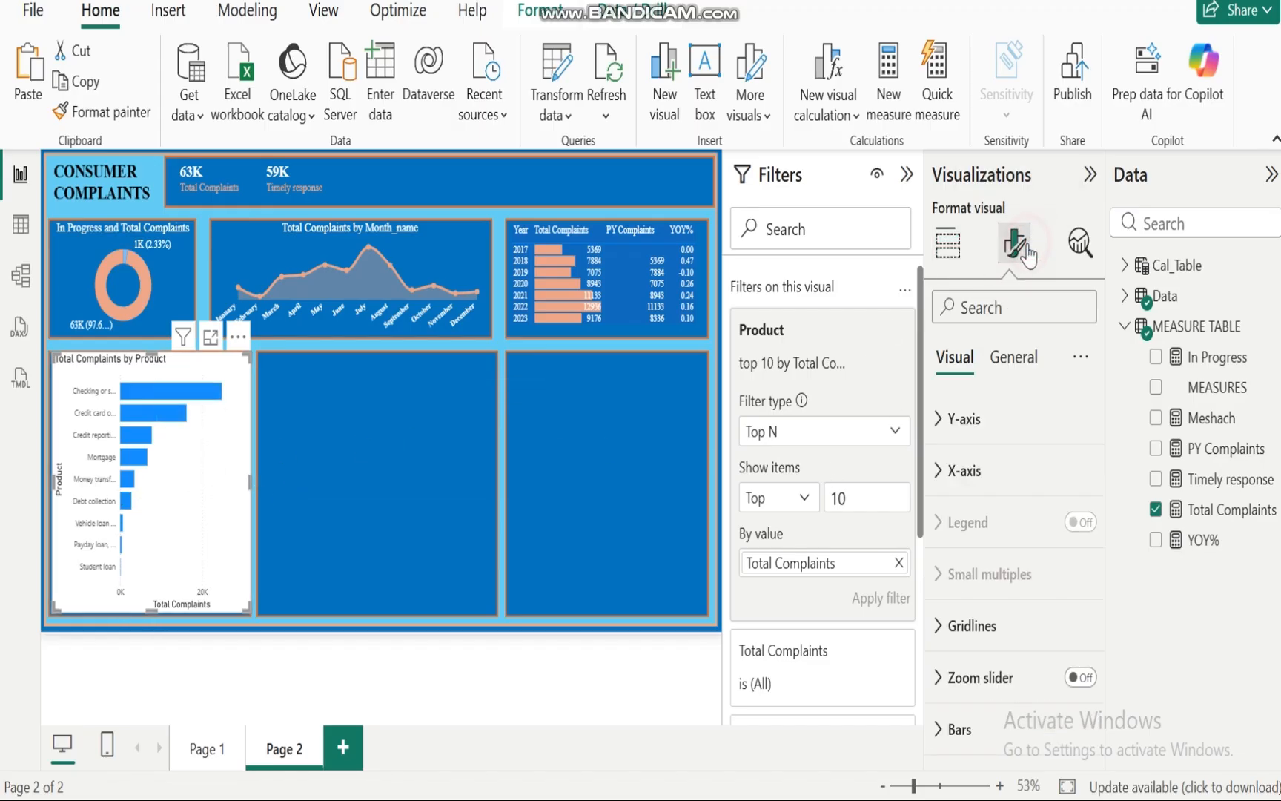
{"action": "left_click", "coordinate": [937, 418]}
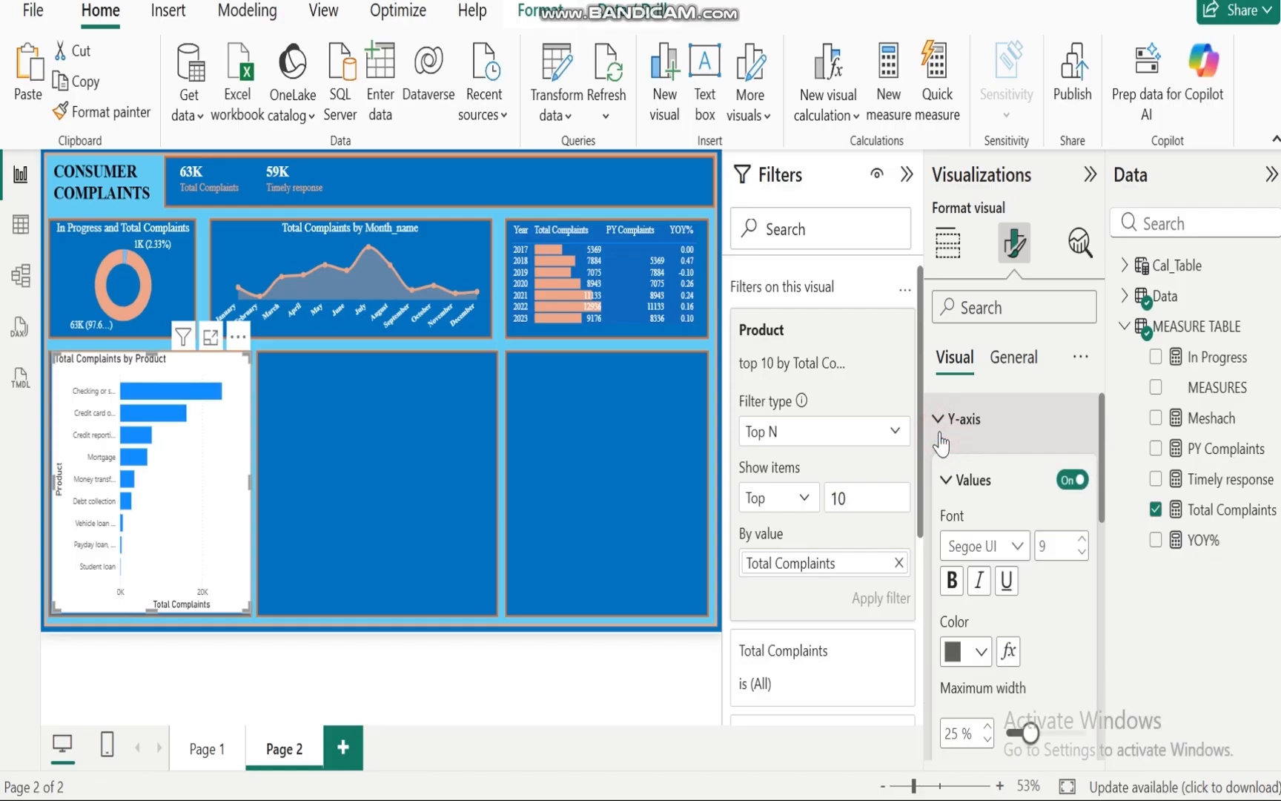
{"action": "left_click", "coordinate": [1017, 545]}
{"action": "left_click", "coordinate": [1003, 515]}
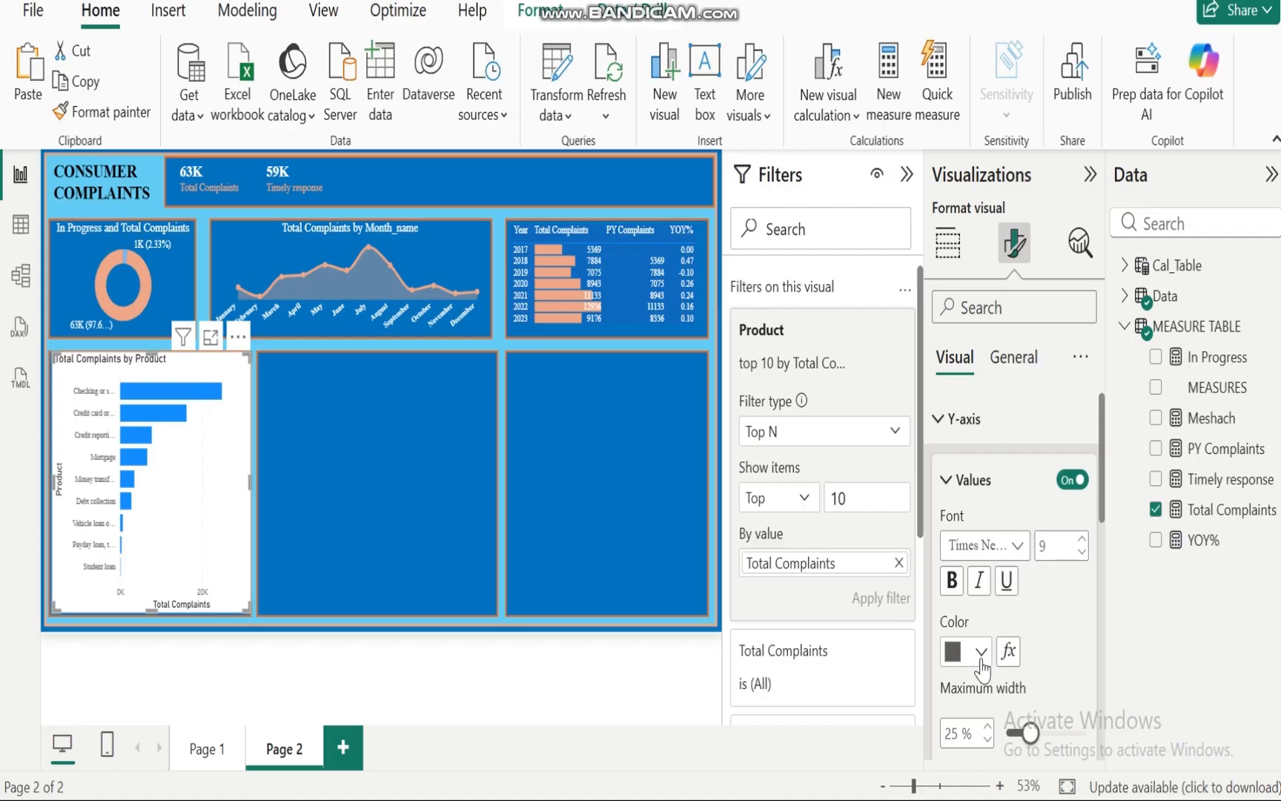
{"action": "left_click", "coordinate": [981, 662]}
{"action": "left_click", "coordinate": [991, 540]}
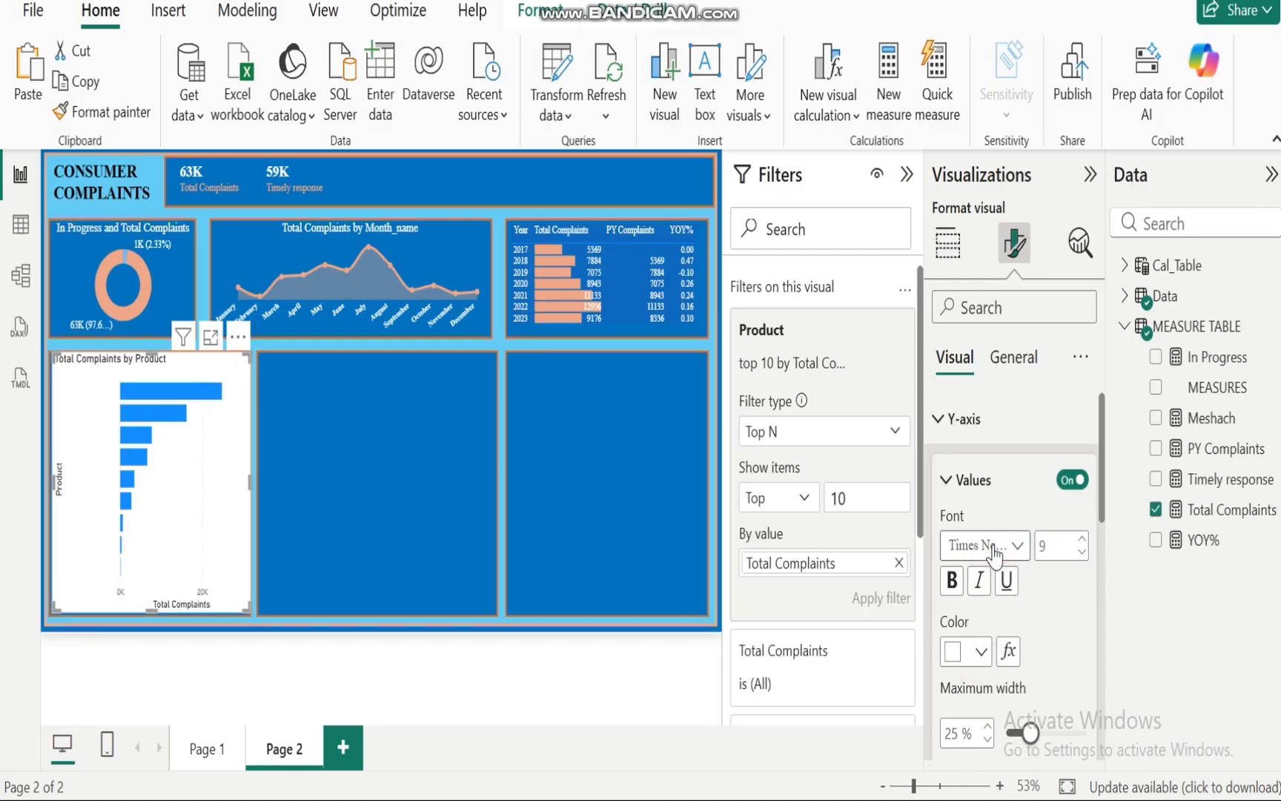
{"action": "left_click", "coordinate": [1084, 539]}
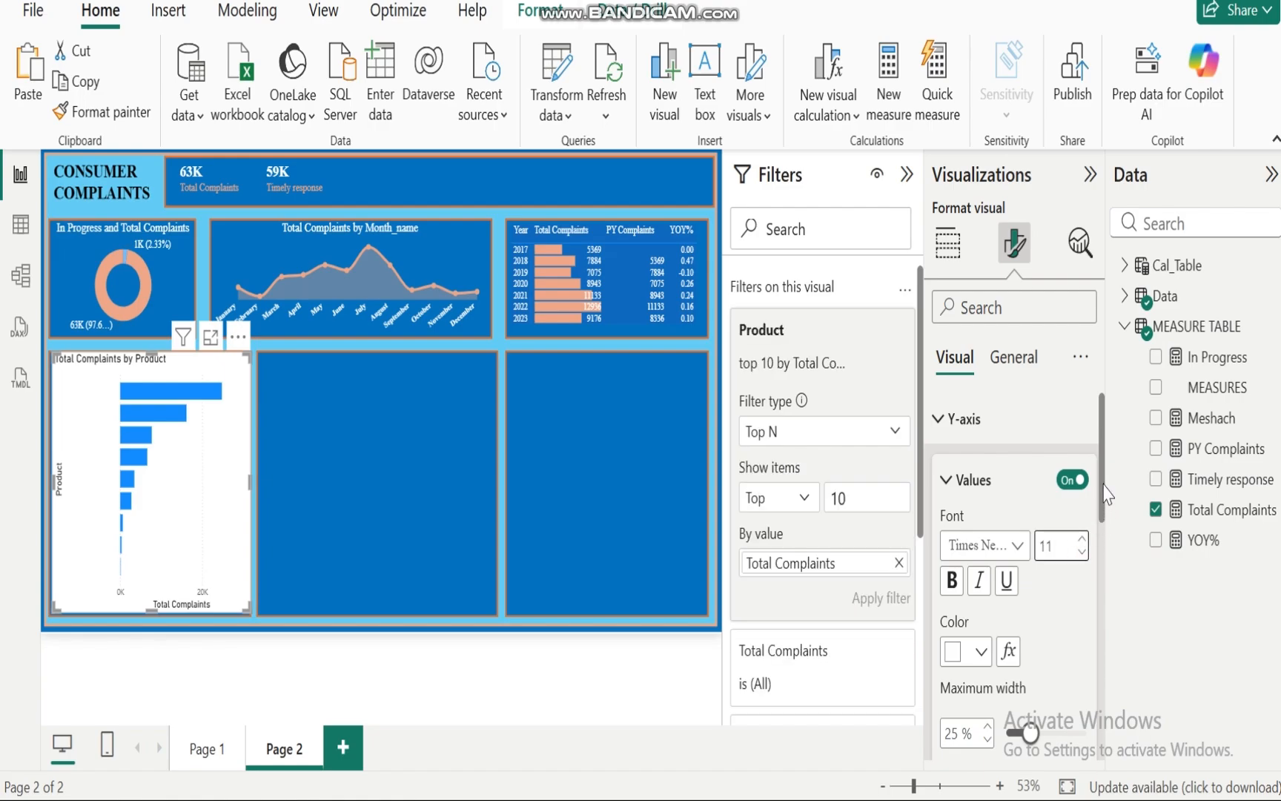
{"action": "left_click_drag", "start_coordinate": [1101, 482], "coordinate": [1101, 603]}
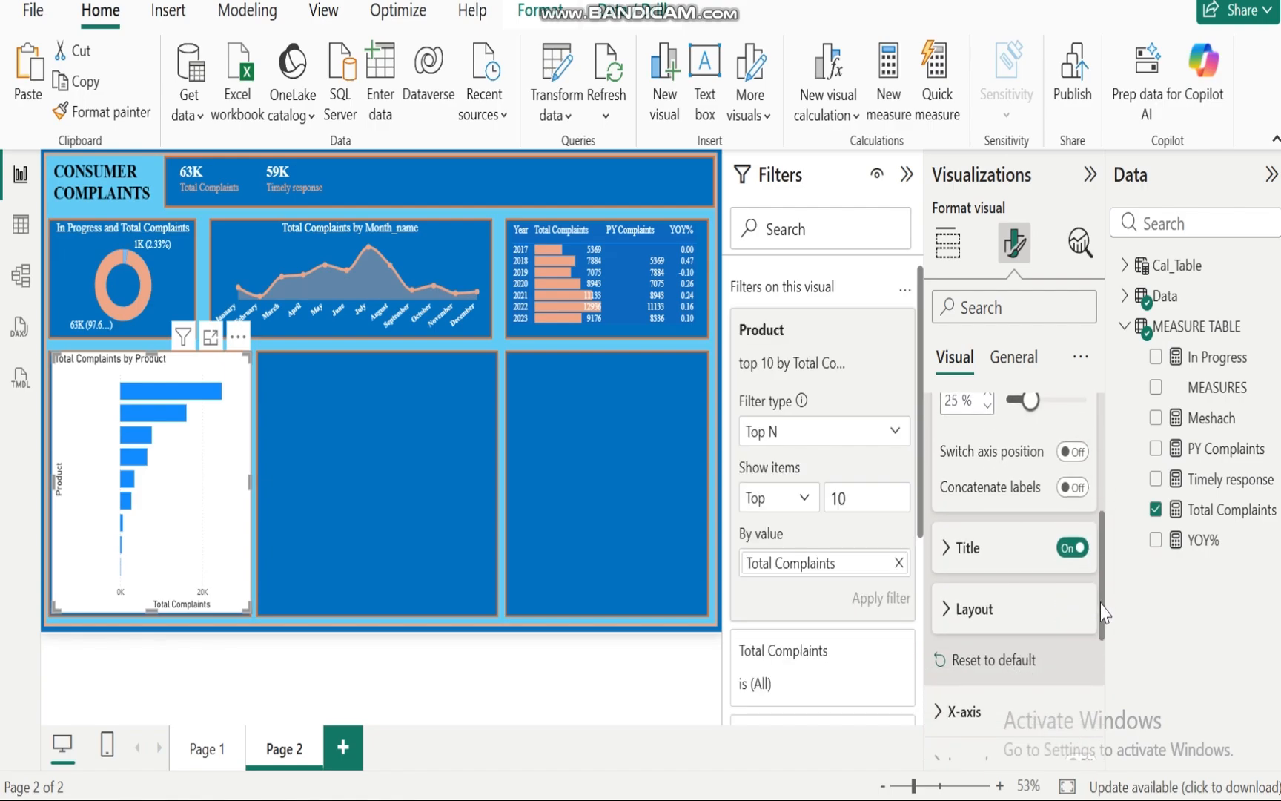
{"action": "left_click", "coordinate": [1072, 550]}
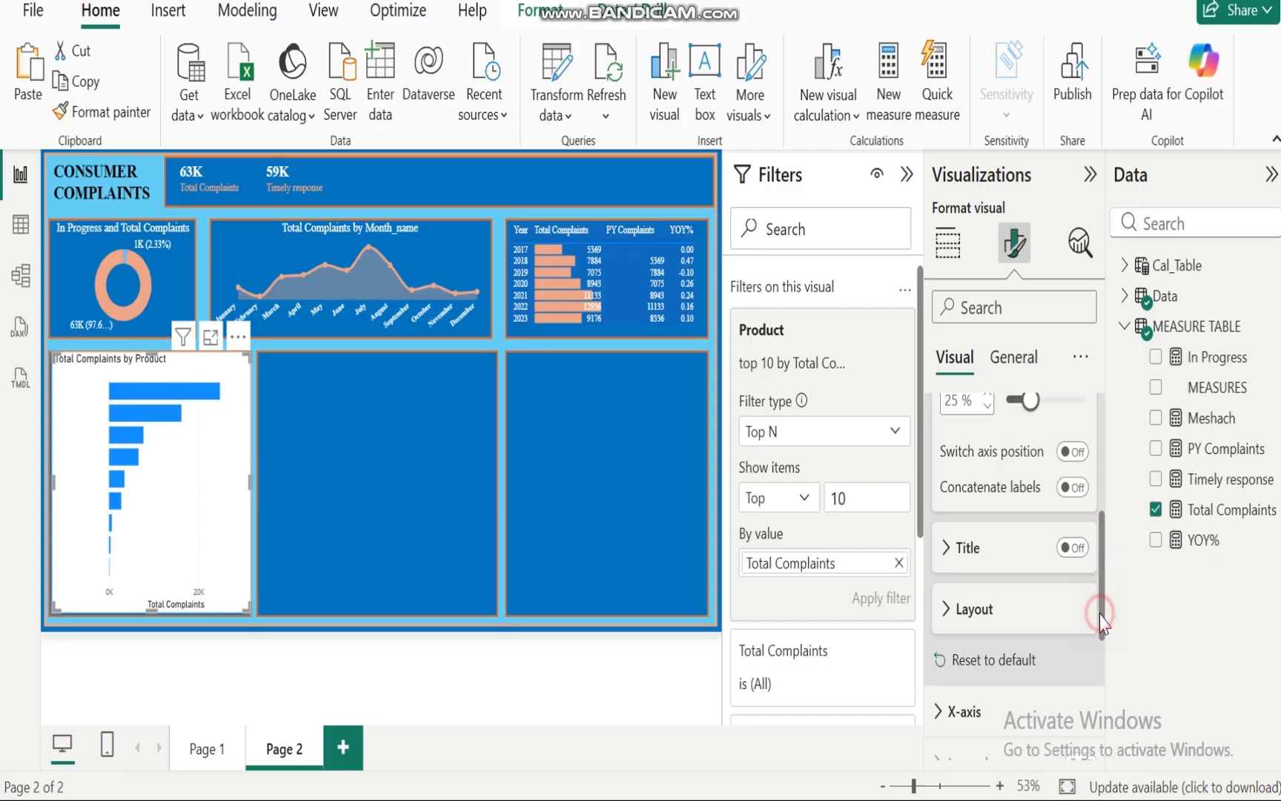
Step: Turn off the X-axis values and the X-axis title on the bar chart
{"action": "left_click_drag", "start_coordinate": [1096, 609], "coordinate": [1100, 493]}
{"action": "left_click", "coordinate": [937, 420]}
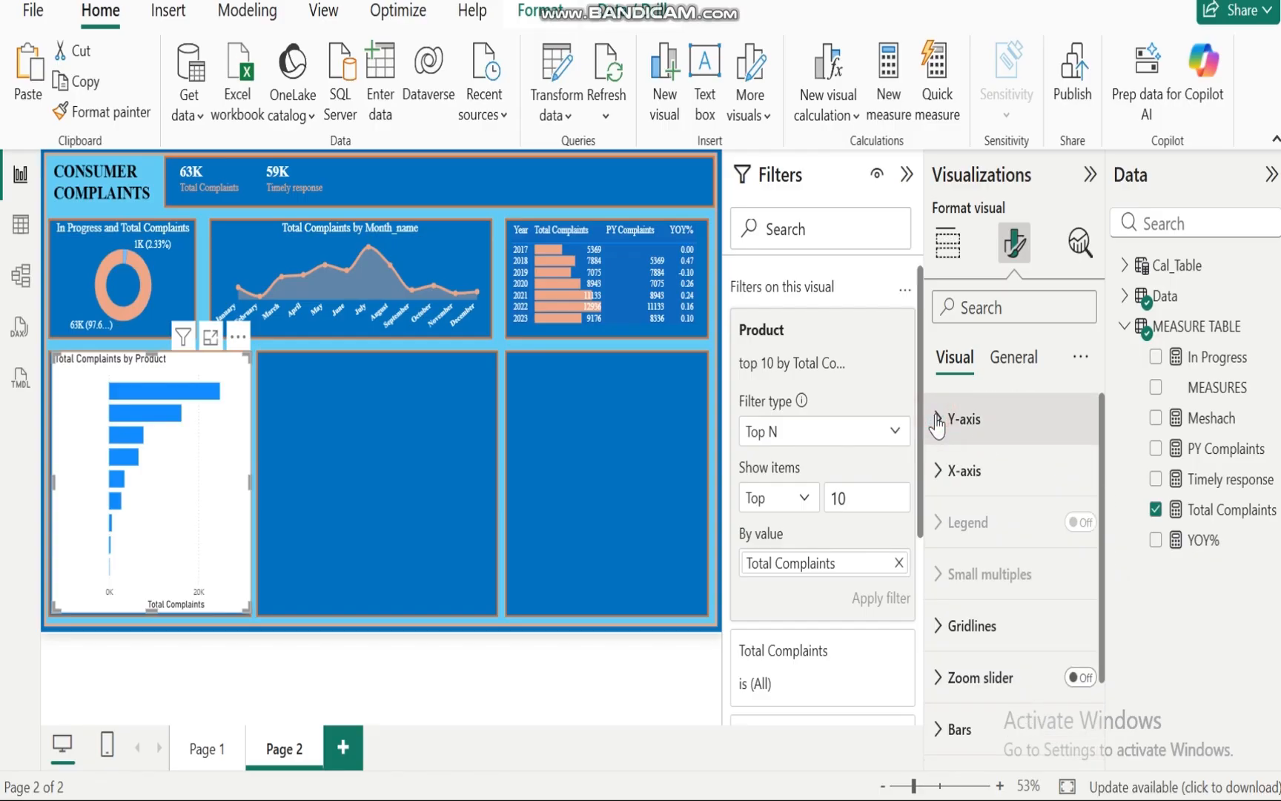
{"action": "left_click", "coordinate": [937, 471]}
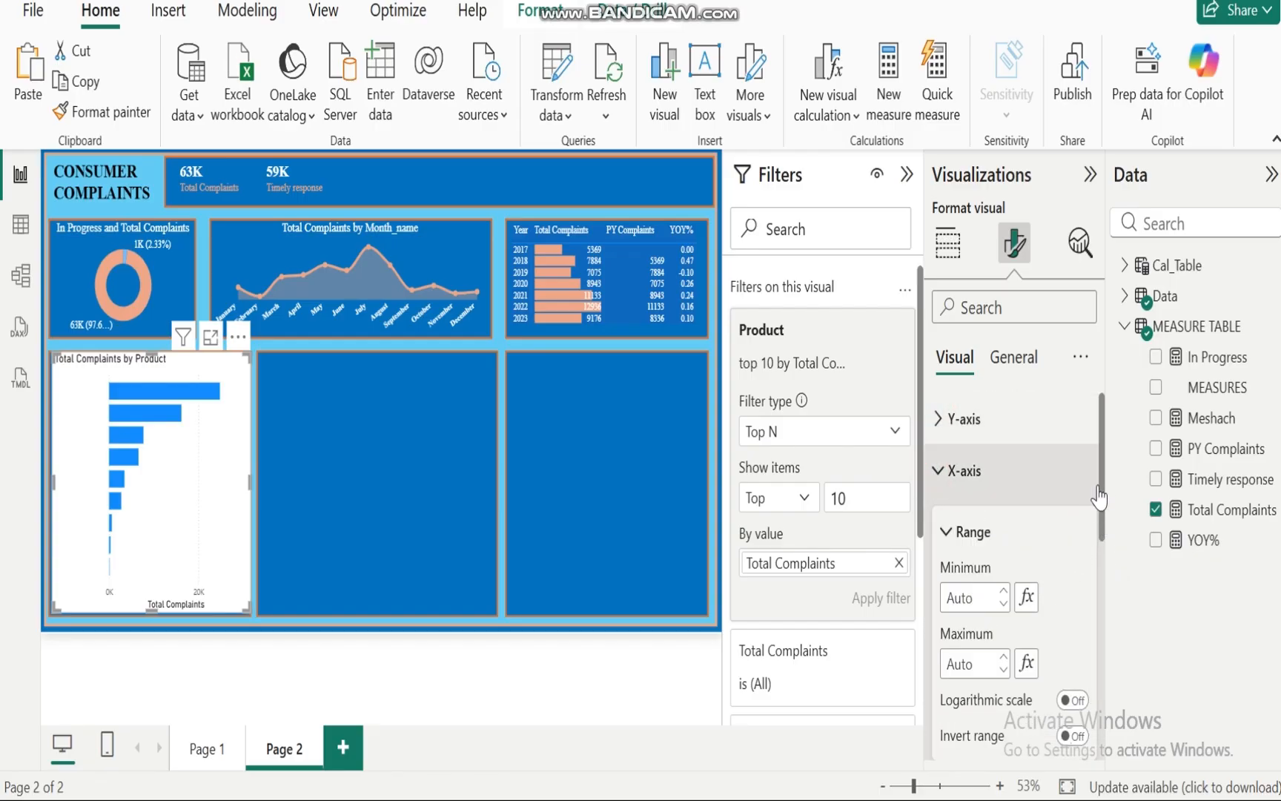
{"action": "left_click_drag", "start_coordinate": [1099, 458], "coordinate": [1107, 572]}
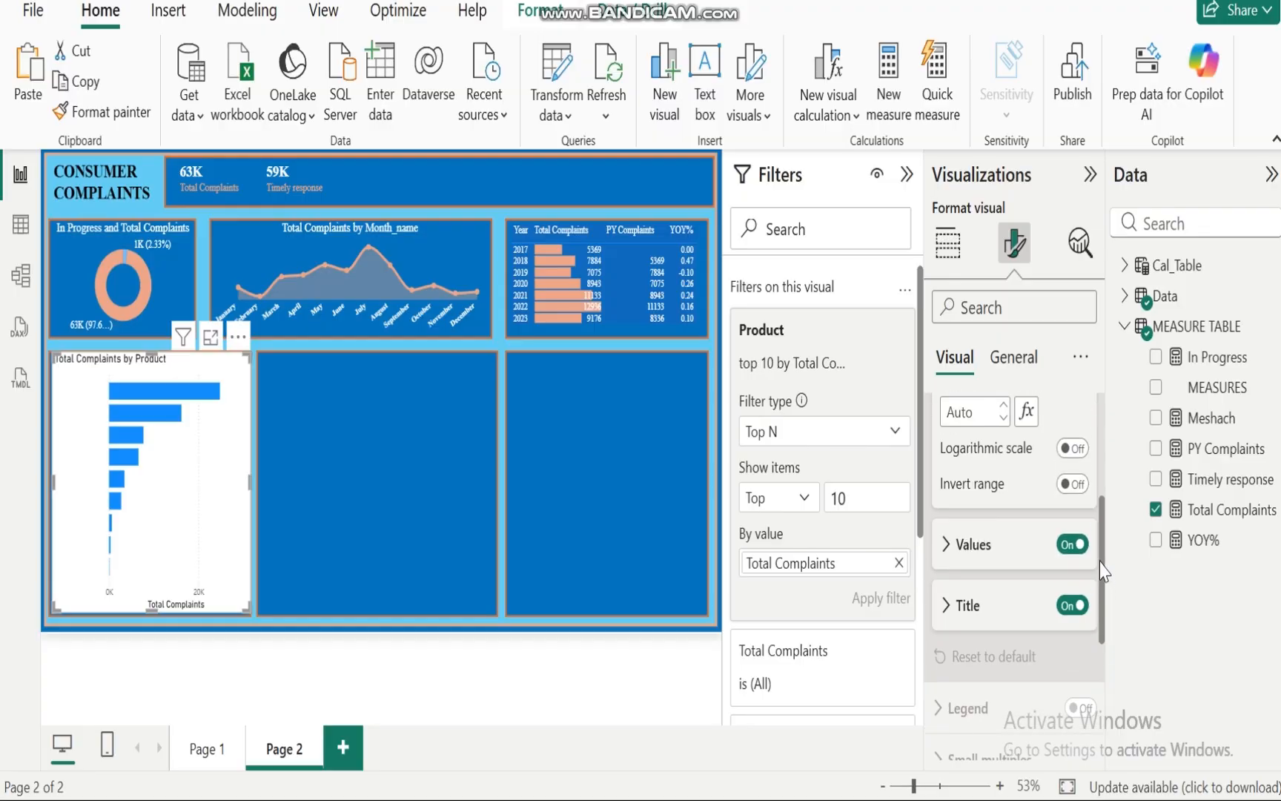
{"action": "left_click", "coordinate": [1072, 544]}
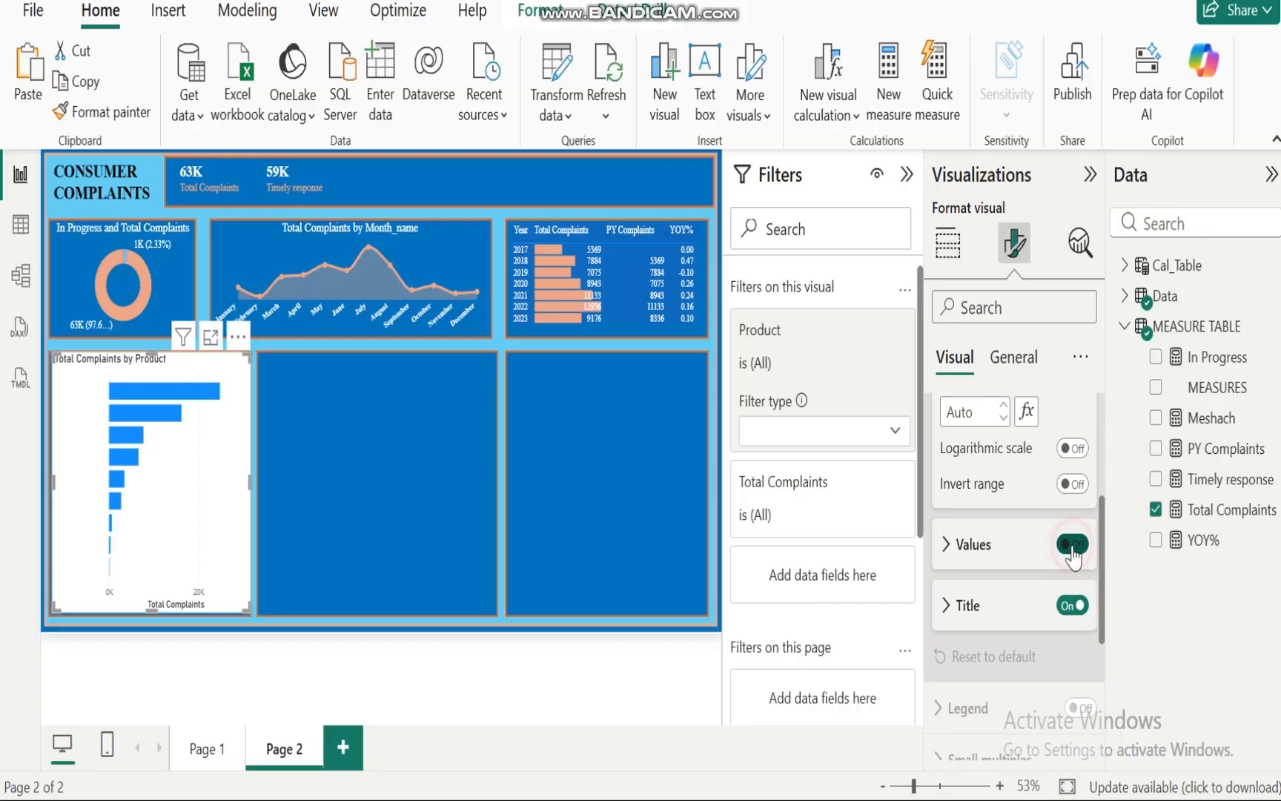
{"action": "left_click", "coordinate": [1069, 606]}
Step: Turn on the zoom slider for the bar chart
{"action": "left_click_drag", "start_coordinate": [1104, 630], "coordinate": [1103, 445]}
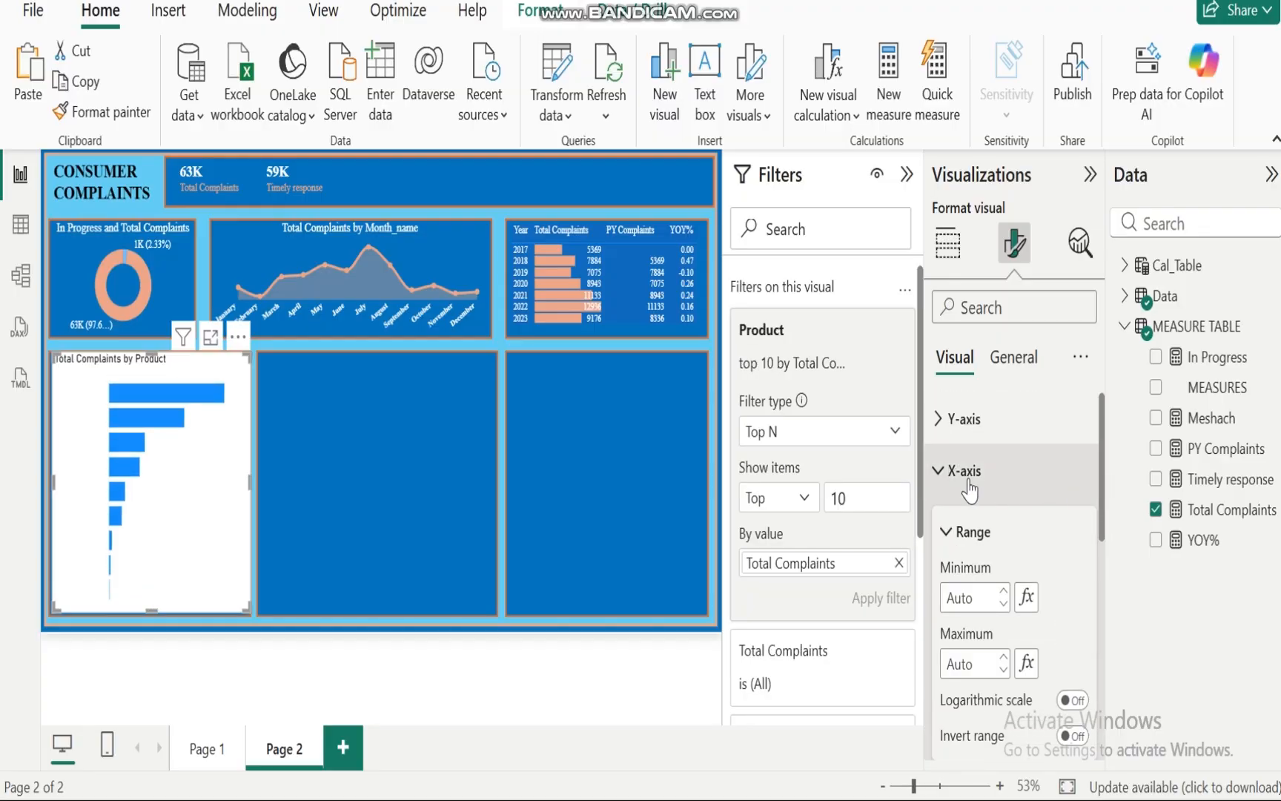
{"action": "left_click", "coordinate": [938, 472]}
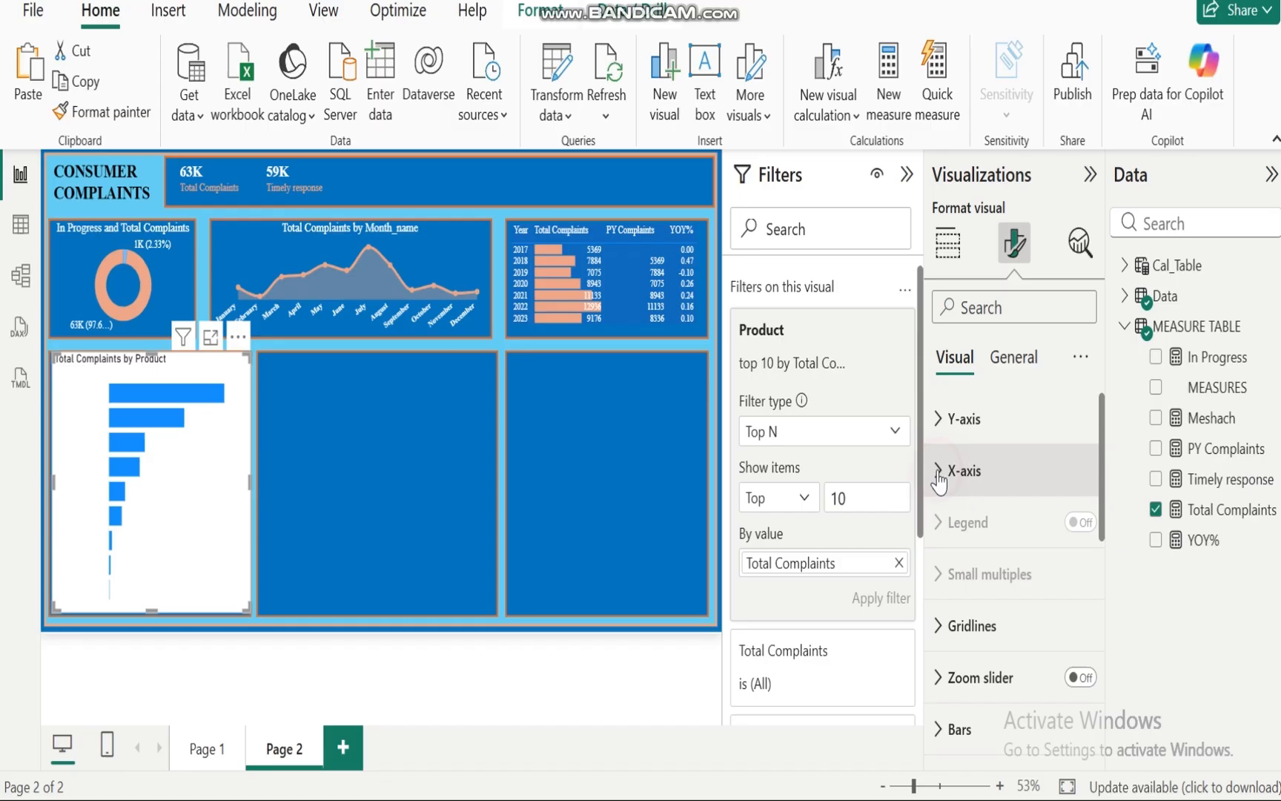
{"action": "left_click", "coordinate": [937, 627]}
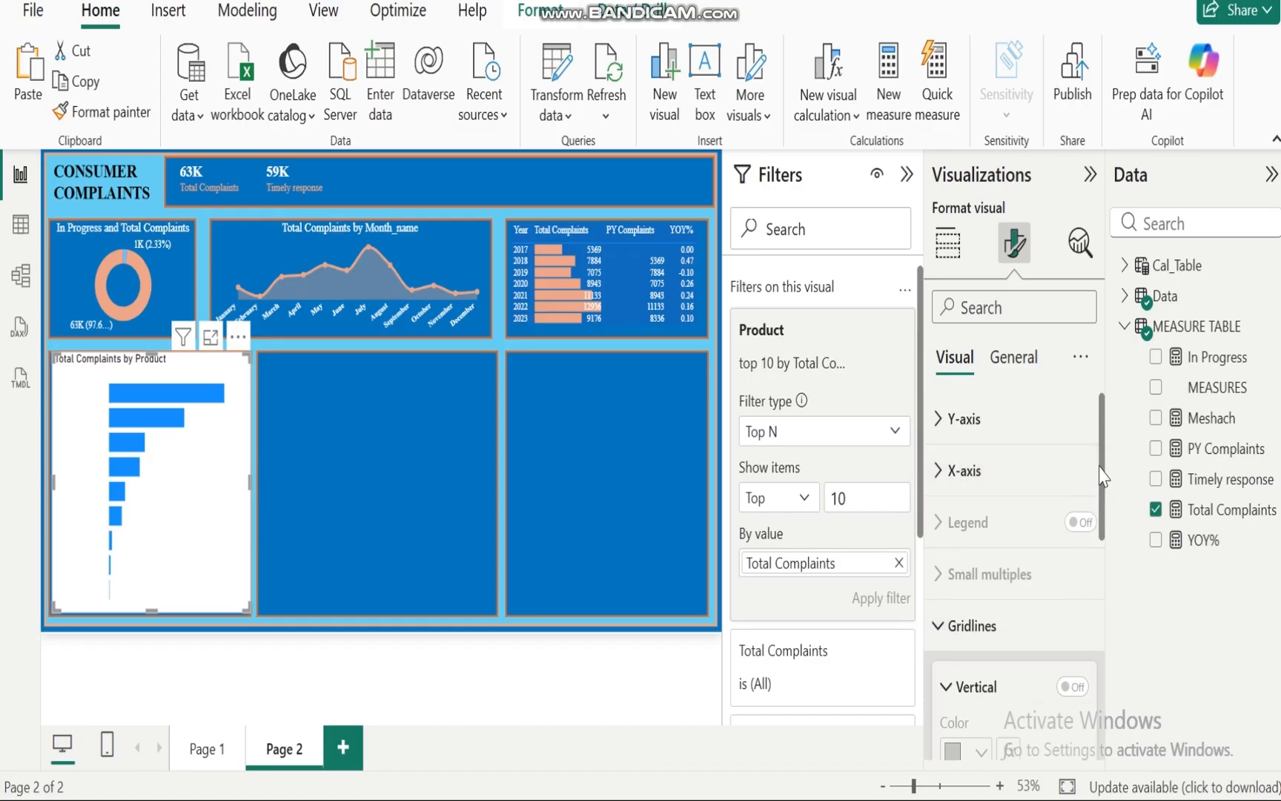
{"action": "mouse_move", "coordinate": [1103, 474]}
{"action": "left_mouse_down"}
{"action": "mouse_move", "coordinate": [1110, 634]}
{"action": "mouse_move", "coordinate": [1102, 490]}
{"action": "left_mouse_up"}
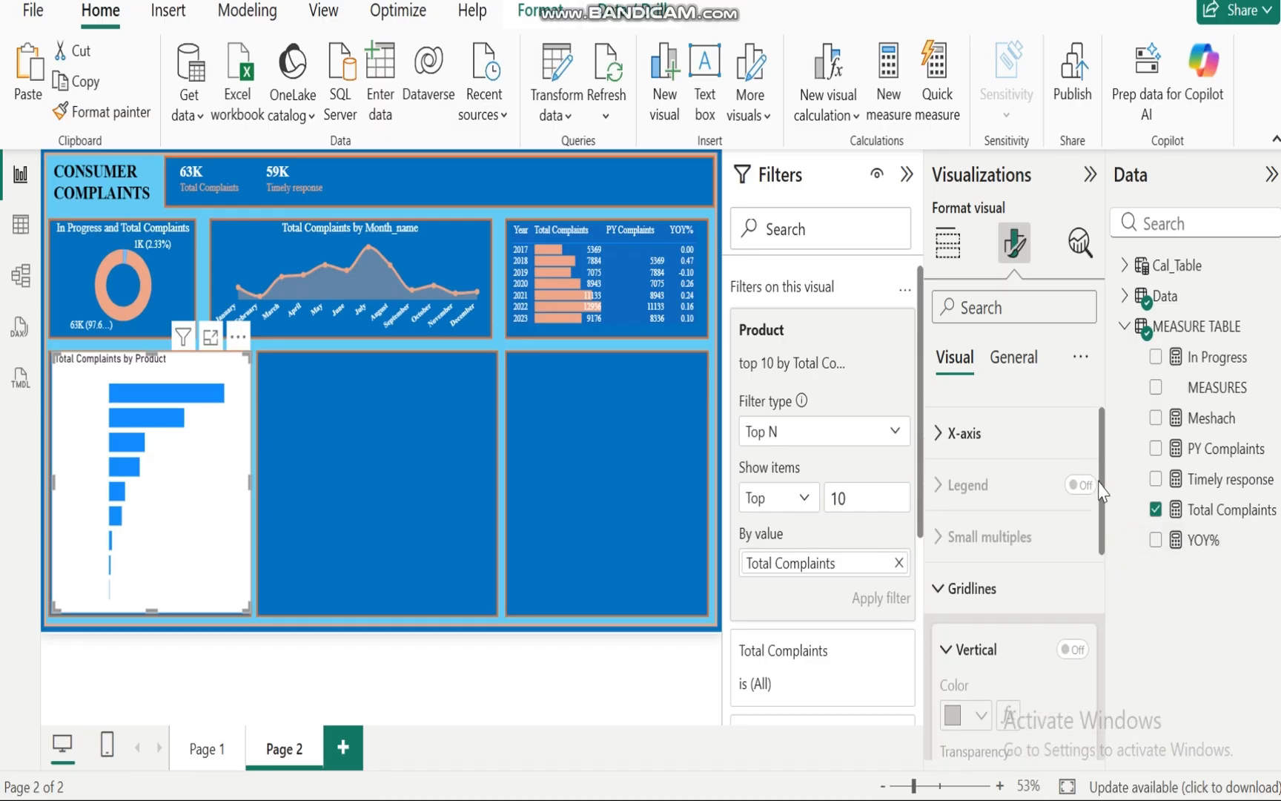
{"action": "left_click", "coordinate": [937, 588]}
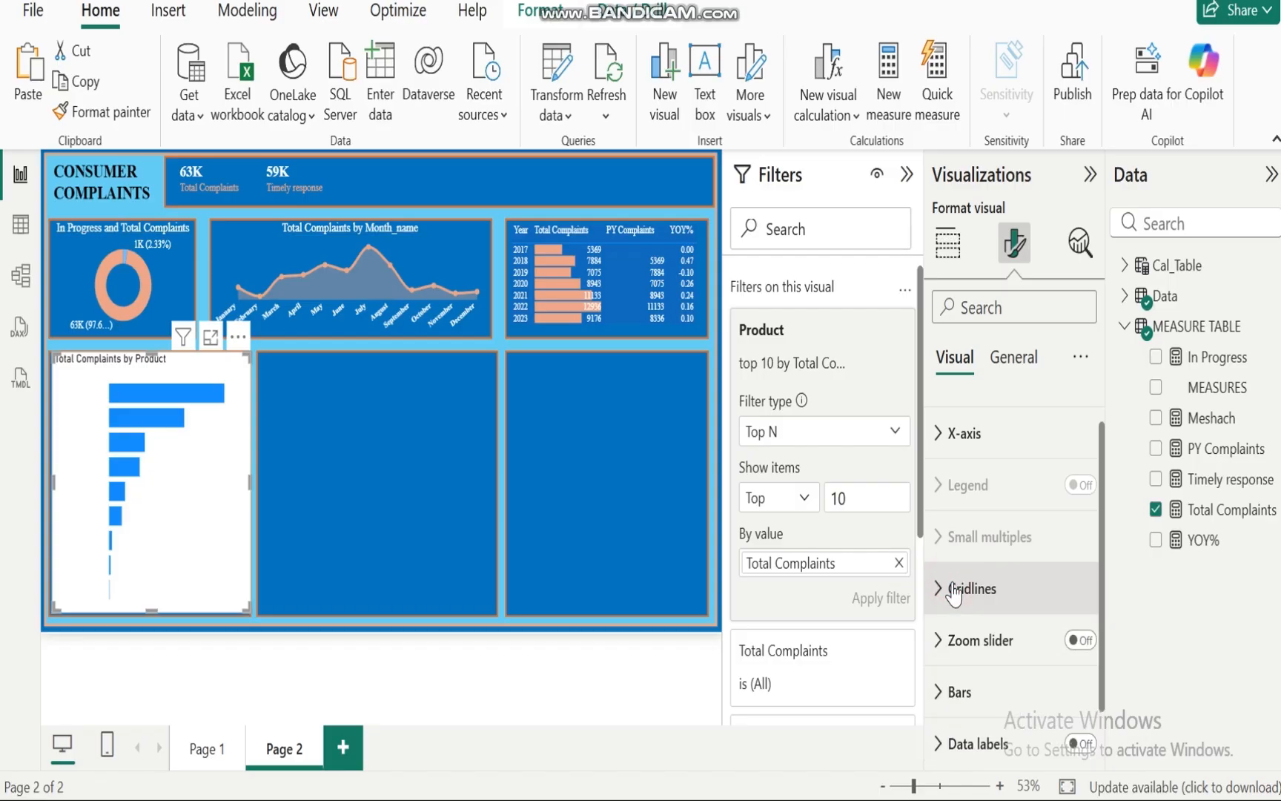
{"action": "left_click", "coordinate": [1090, 641]}
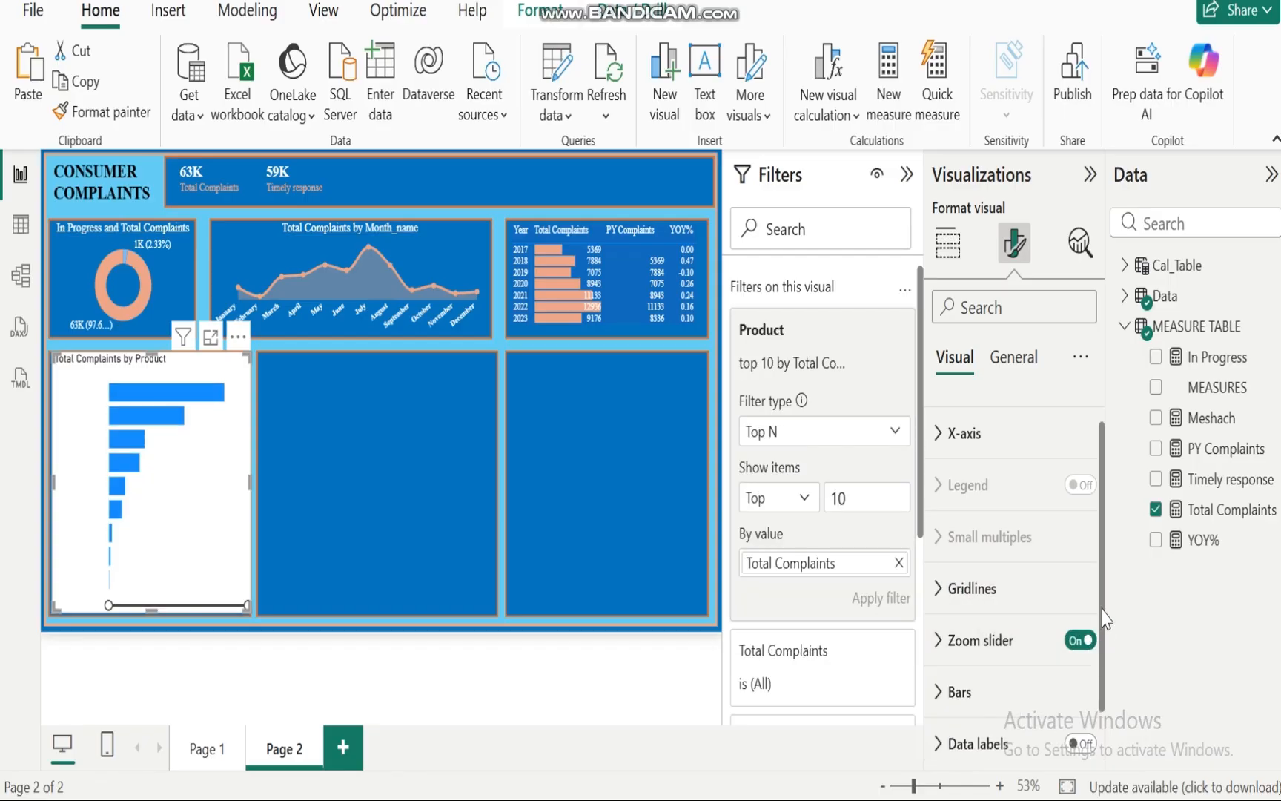
Step: Color the bar chart's bars peach (#f0a787)
{"action": "left_click_drag", "start_coordinate": [1103, 607], "coordinate": [1110, 697]}
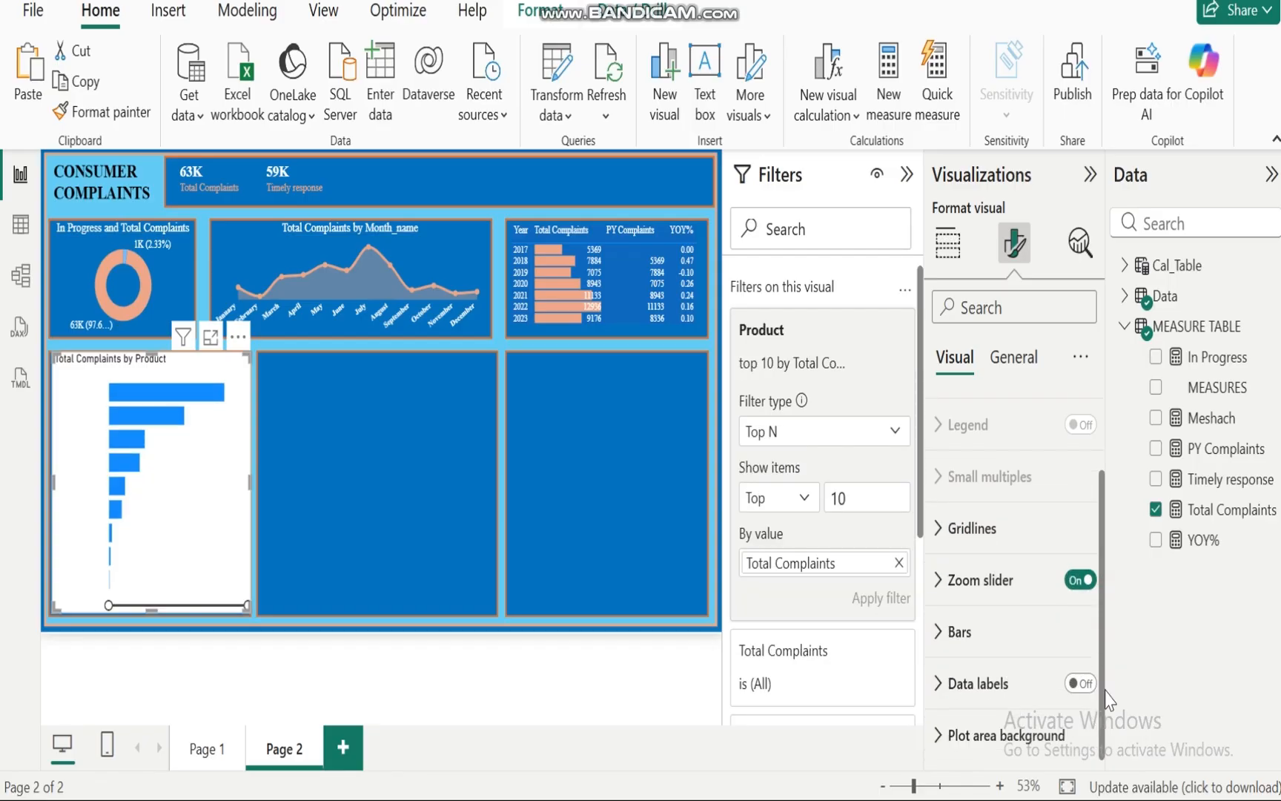
{"action": "left_click", "coordinate": [940, 632]}
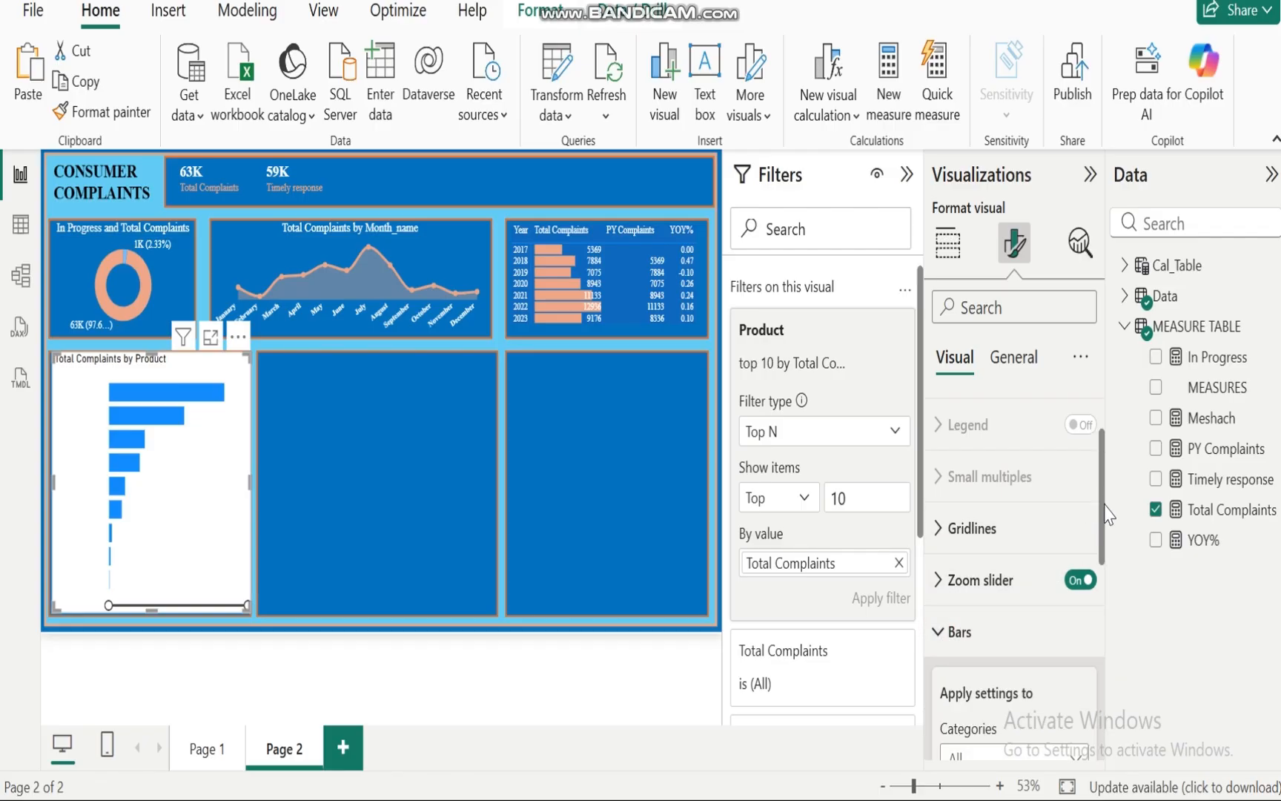
{"action": "left_click_drag", "start_coordinate": [1104, 512], "coordinate": [1110, 610]}
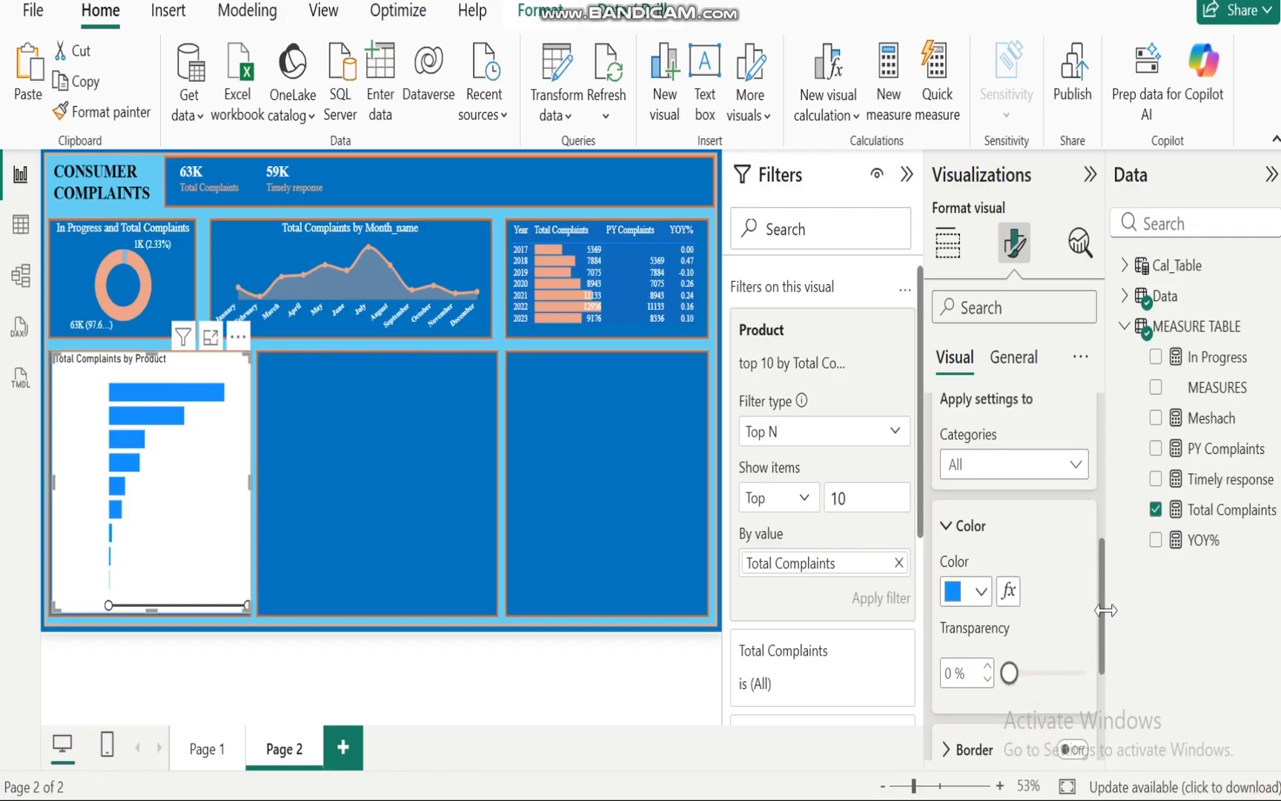
{"action": "left_click", "coordinate": [980, 591]}
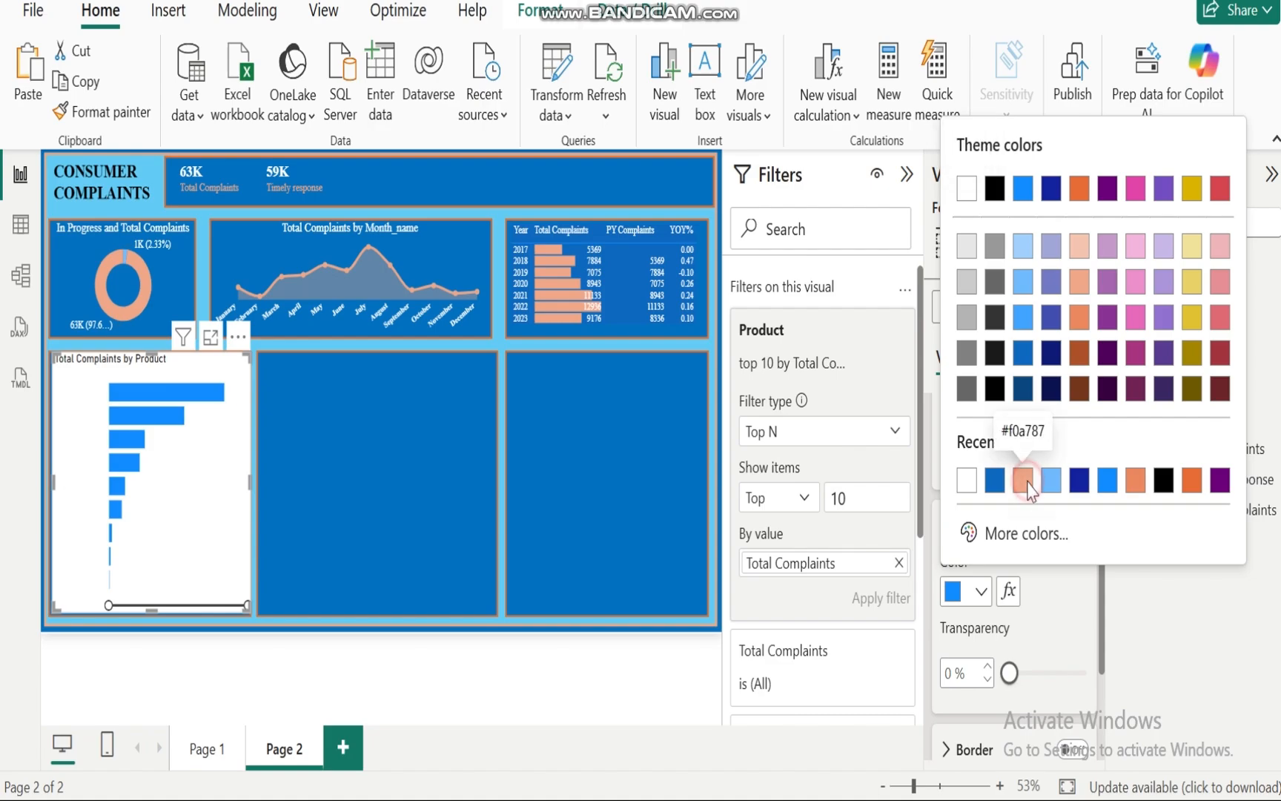
{"action": "left_click", "coordinate": [1029, 487]}
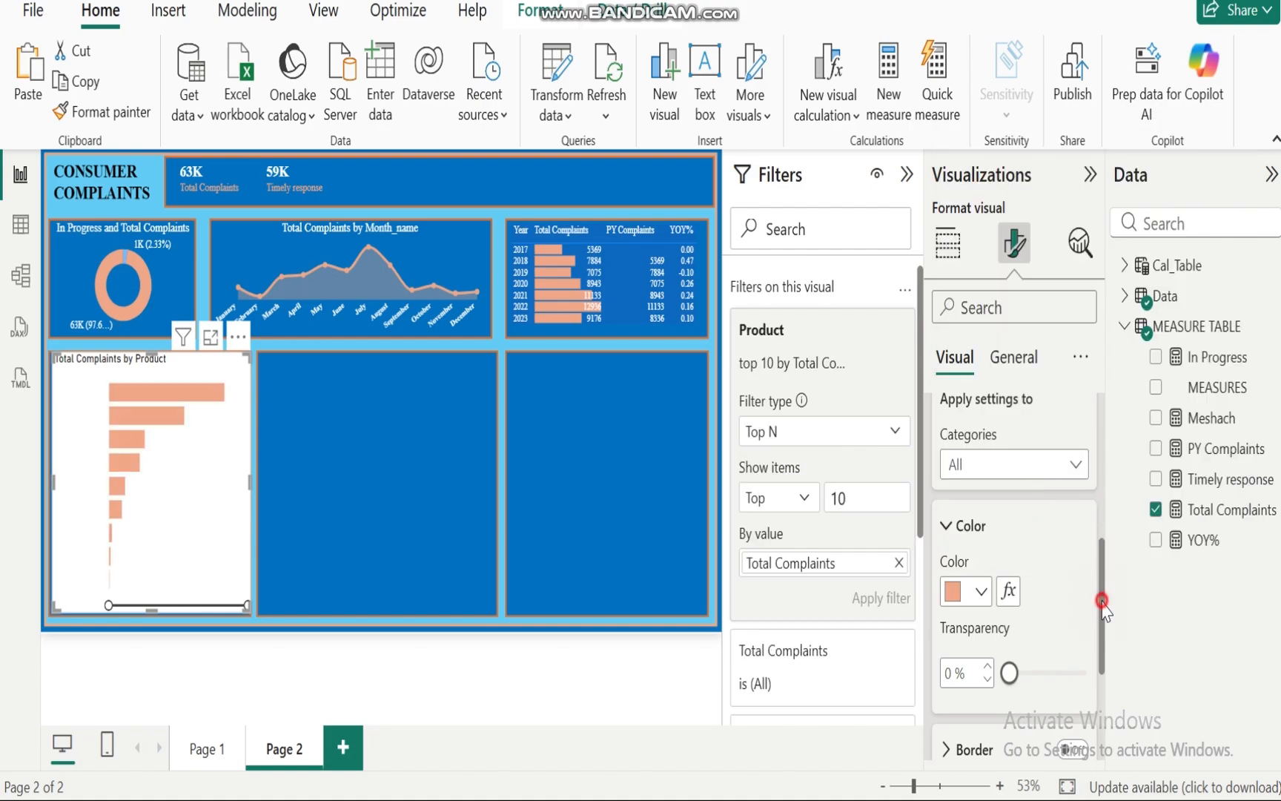
Step: Rename the bar chart title to TOP 10 PRODUCTS WITH THE HIGHEST COMPLAINS
{"action": "left_click_drag", "start_coordinate": [1103, 602], "coordinate": [1103, 511]}
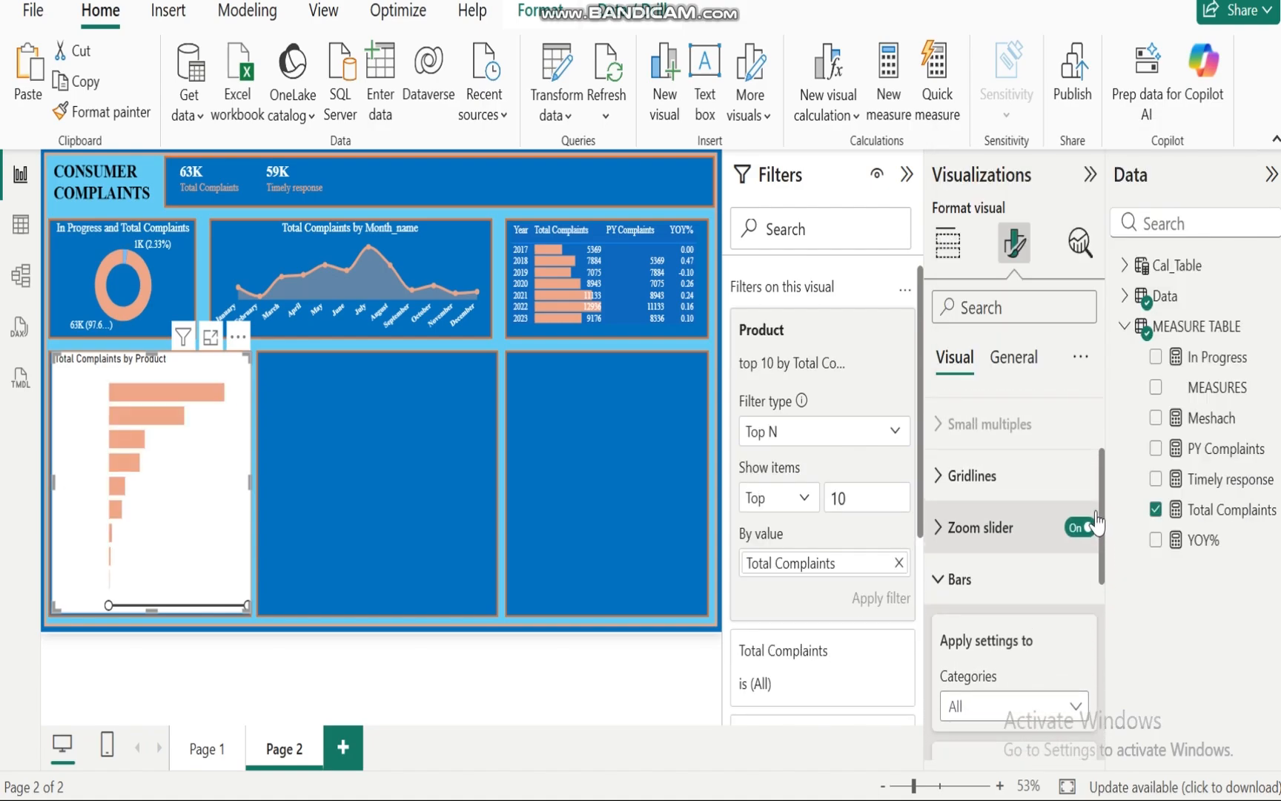
{"action": "left_click", "coordinate": [943, 576]}
{"action": "left_click", "coordinate": [1100, 642]}
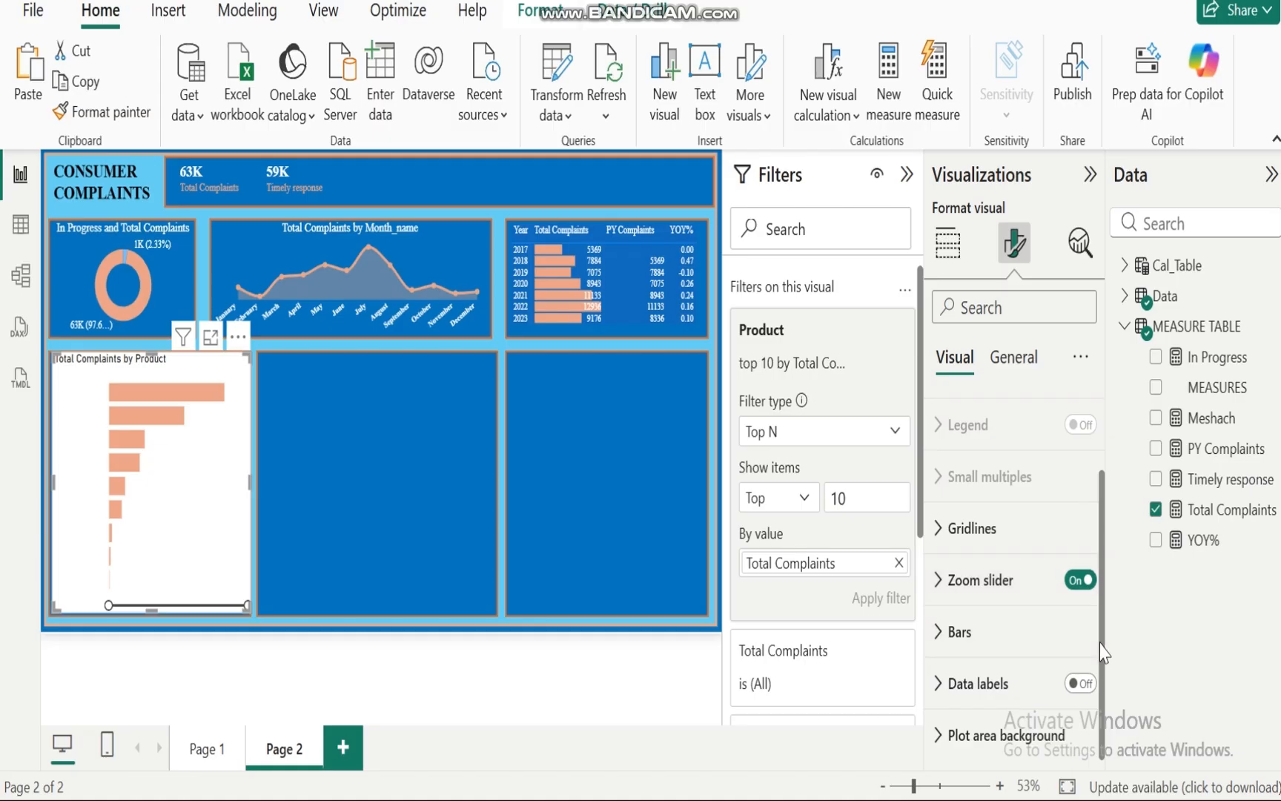
{"action": "left_click", "coordinate": [1014, 361]}
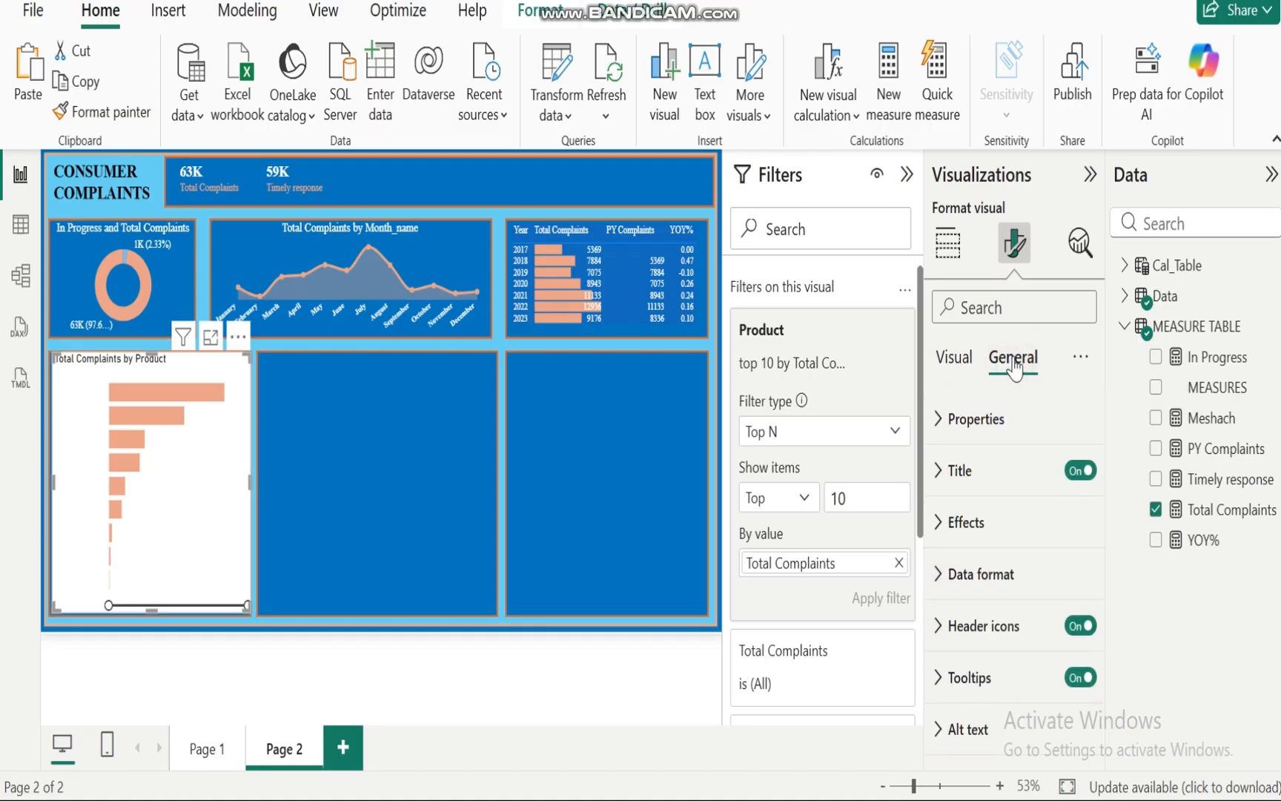
{"action": "left_click", "coordinate": [939, 475]}
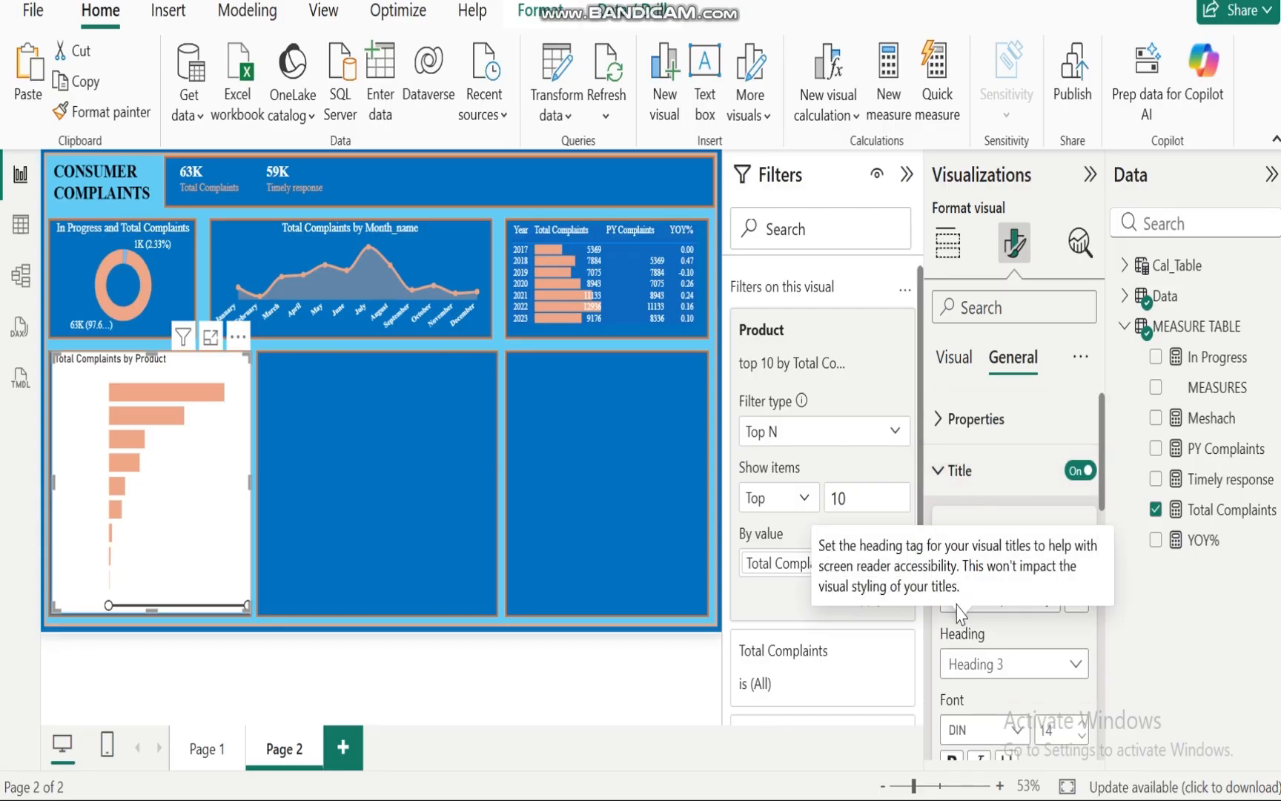
{"action": "left_click_drag", "start_coordinate": [952, 601], "coordinate": [1072, 601]}
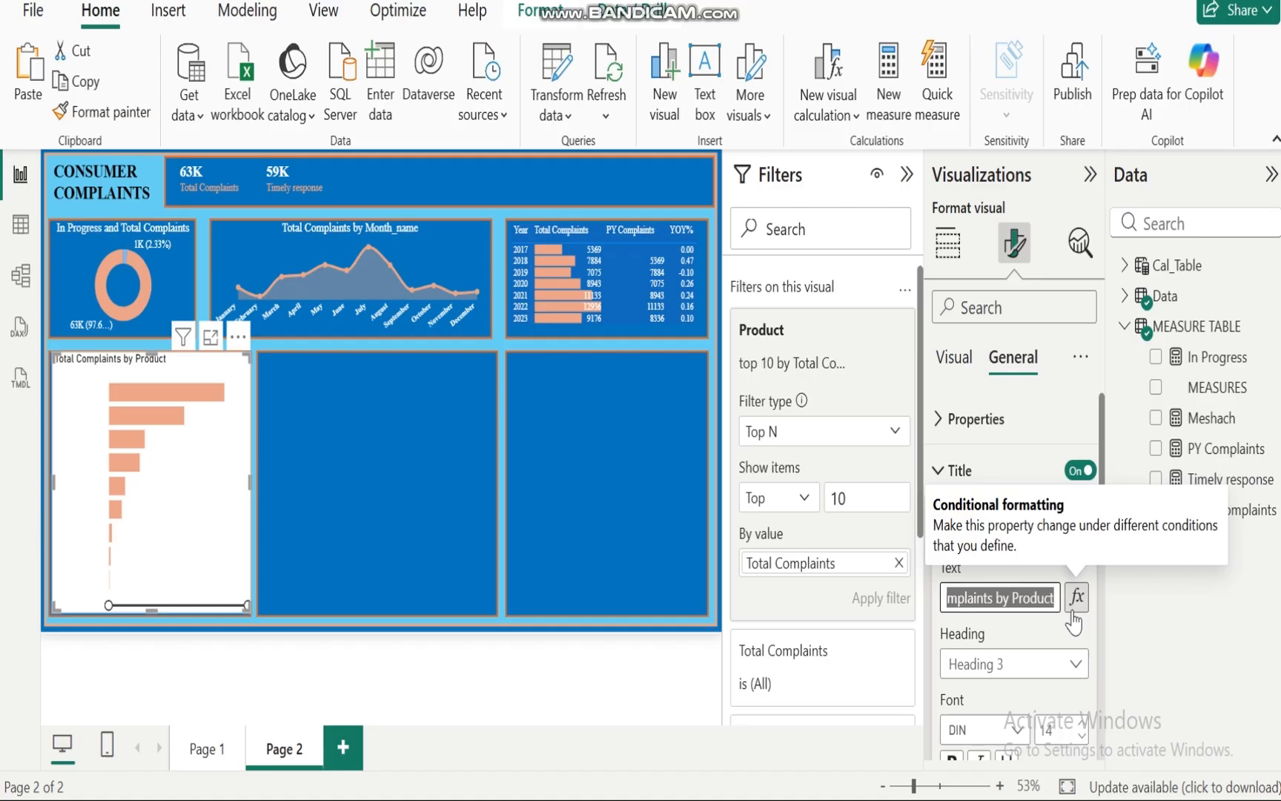
{"action": "type", "text": "Tt"}
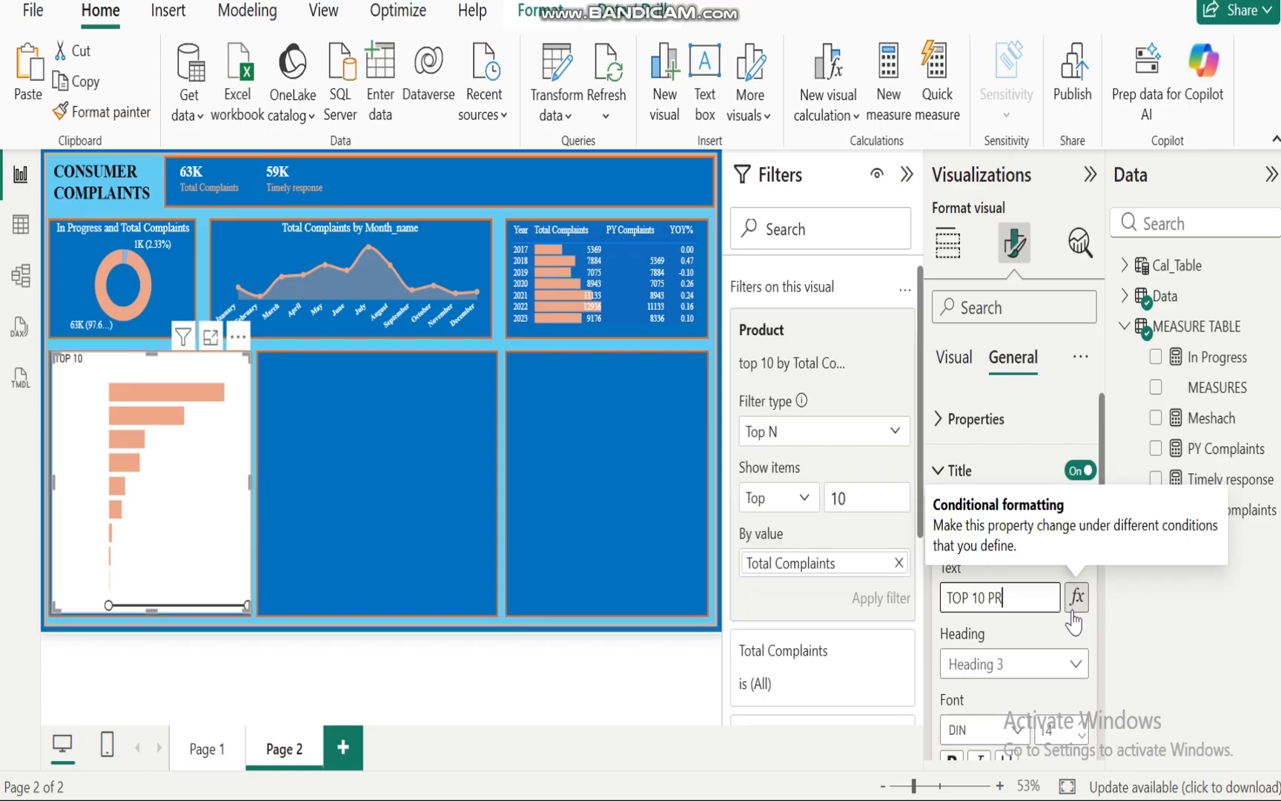
{"action": "type", "text": "W"}
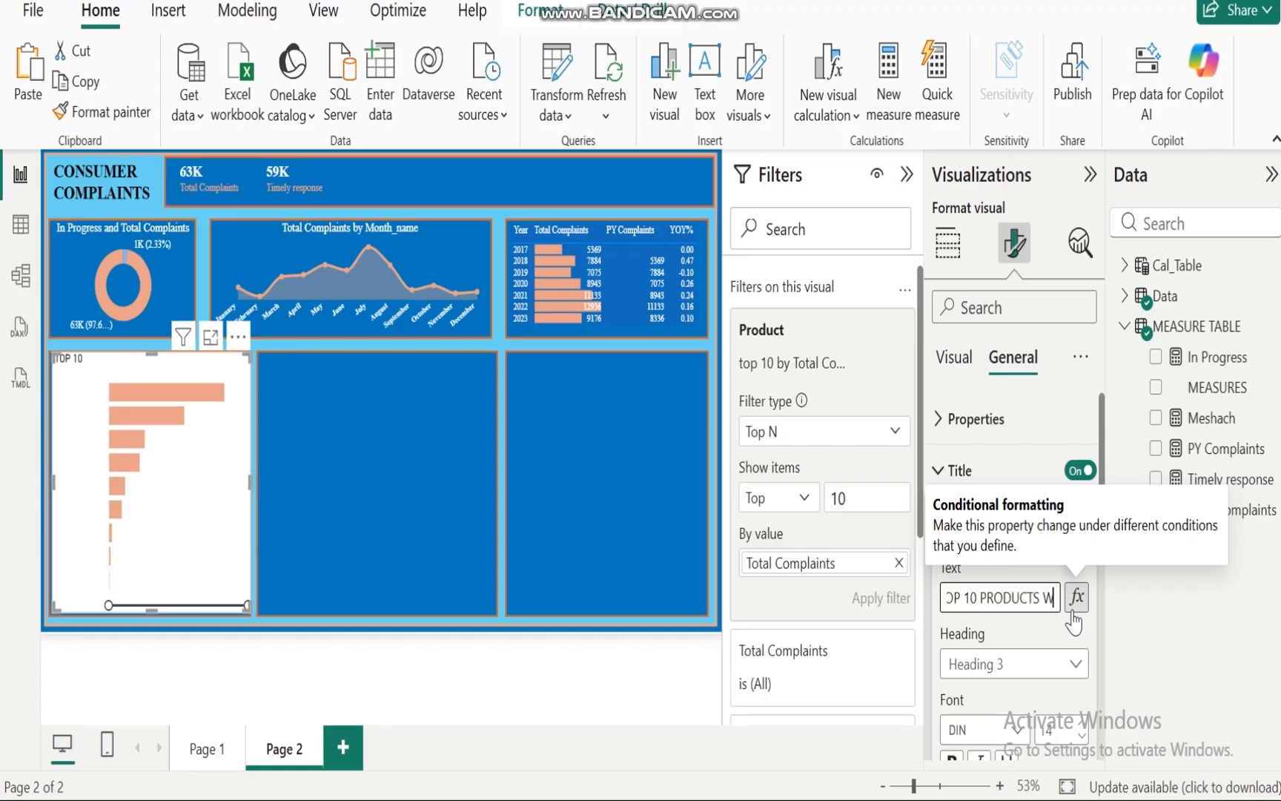
{"action": "type", "text": "ITH THE H"}
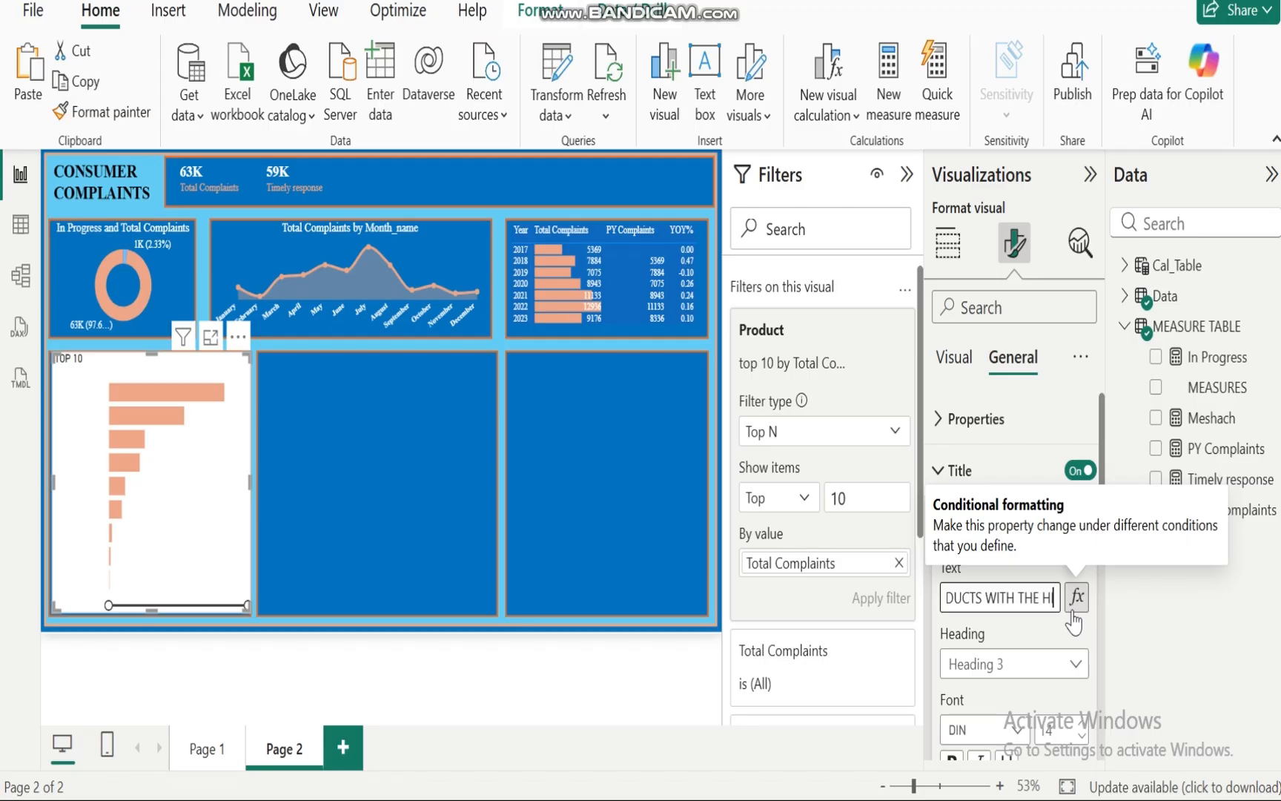
{"action": "type", "text": "IGHEST COMPLAINS"}
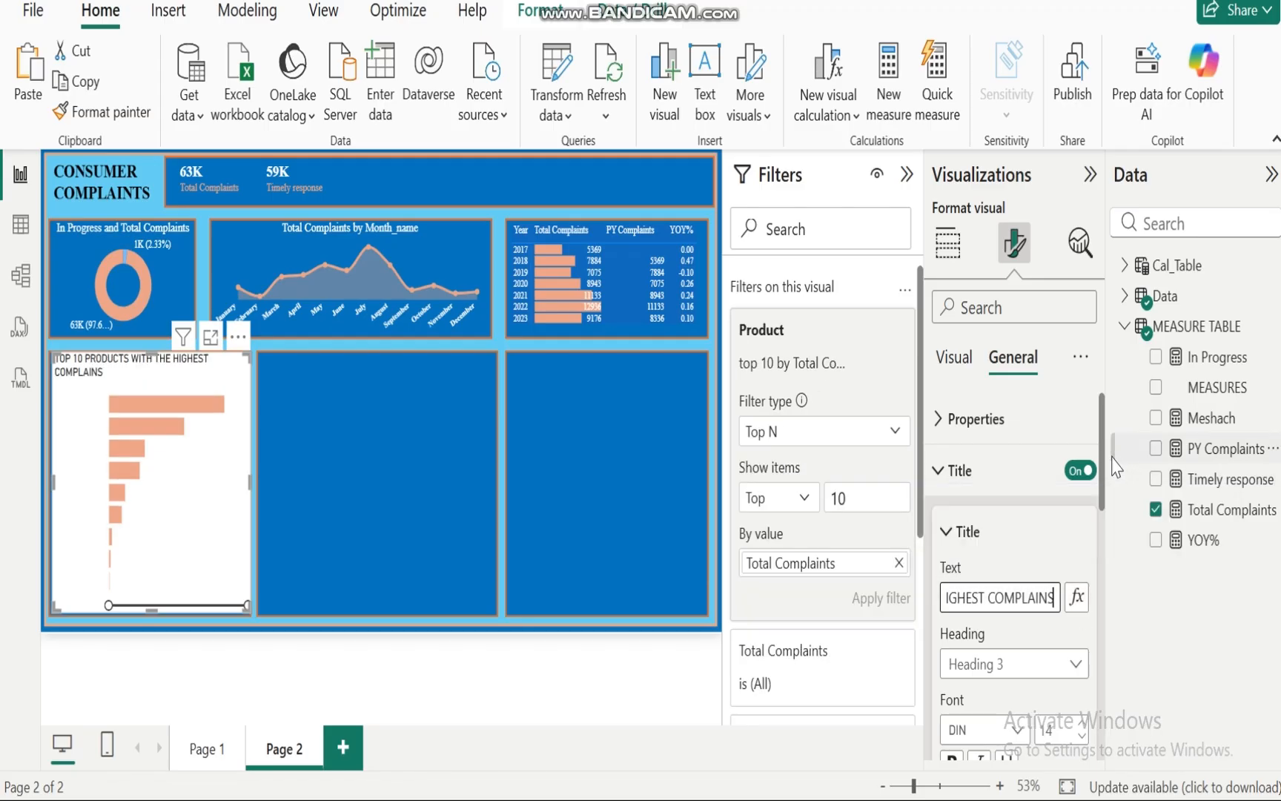
Step: Format the title in Times New Roman, centered, in white, at size 13
{"action": "scroll", "coordinate": [1023, 504], "scroll_direction": "down", "scroll_amount": 3}
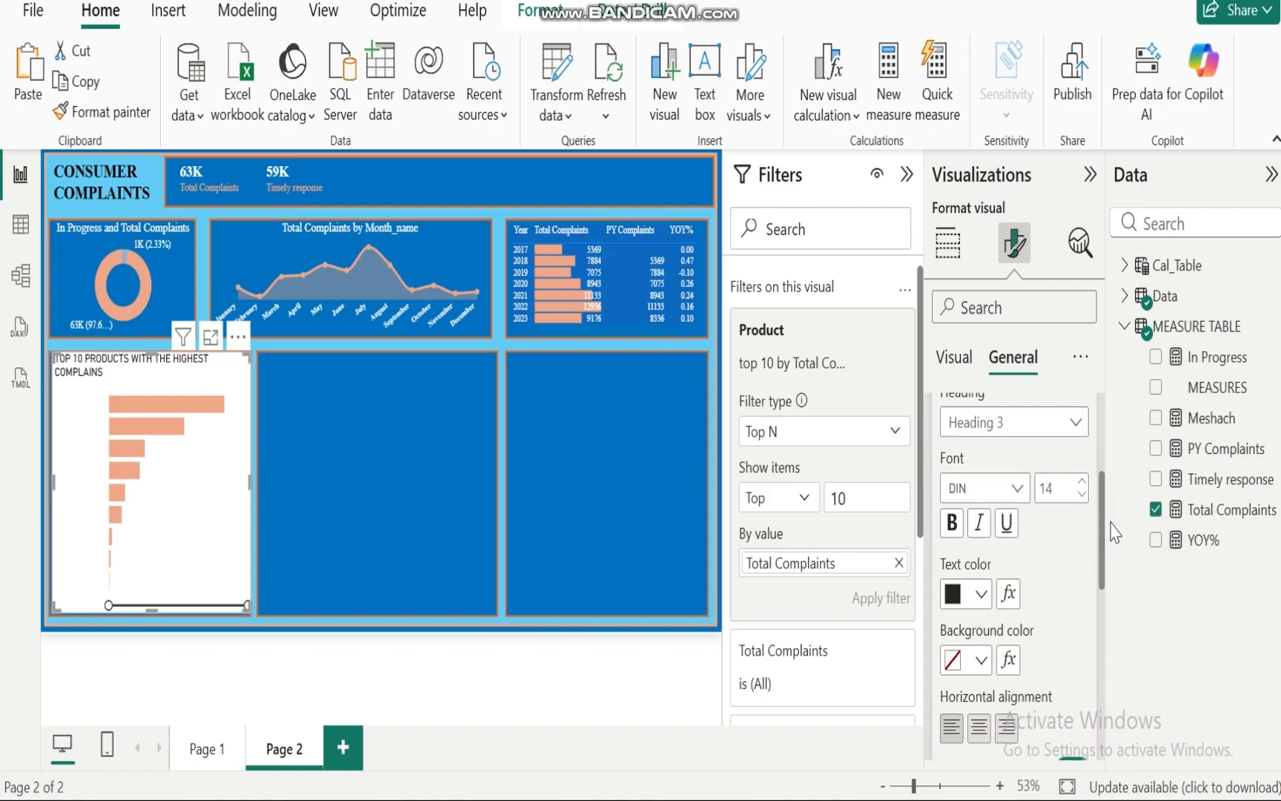
{"action": "left_click", "coordinate": [1017, 488]}
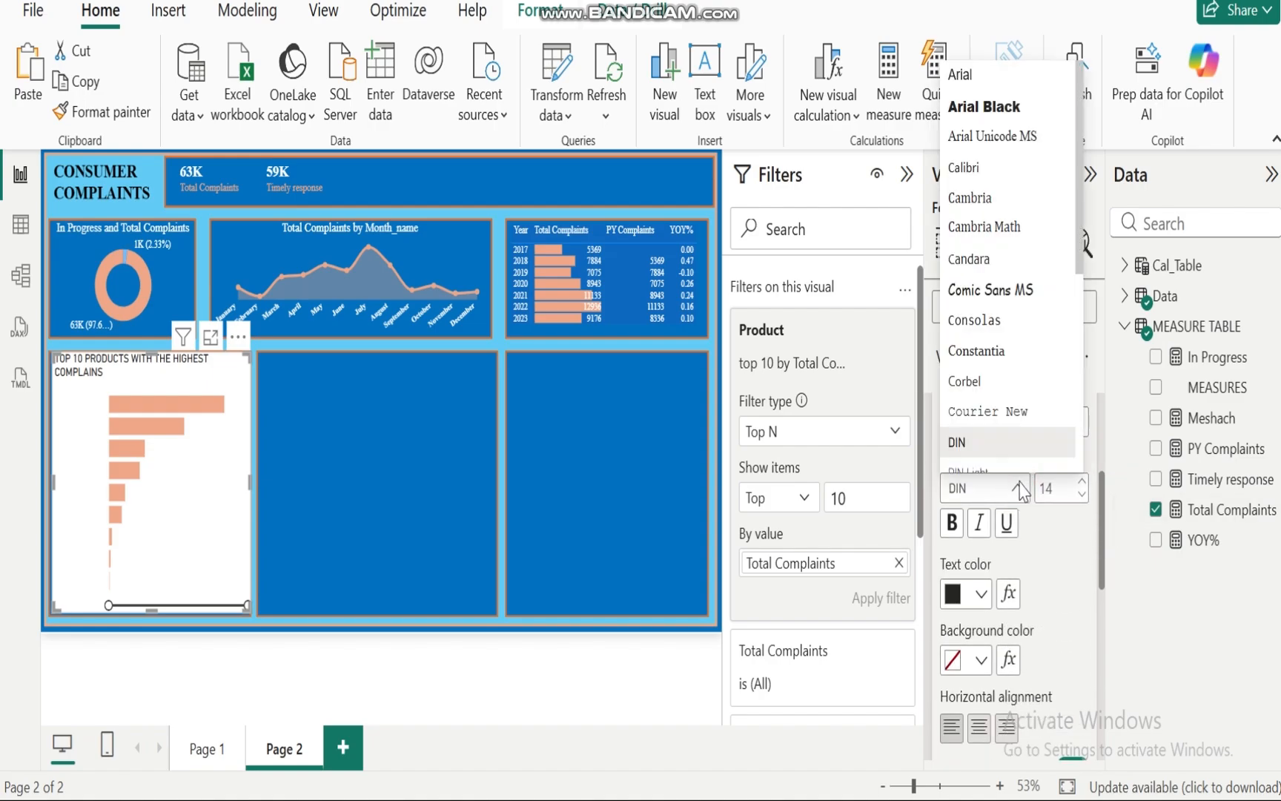
{"action": "key", "text": "t"}
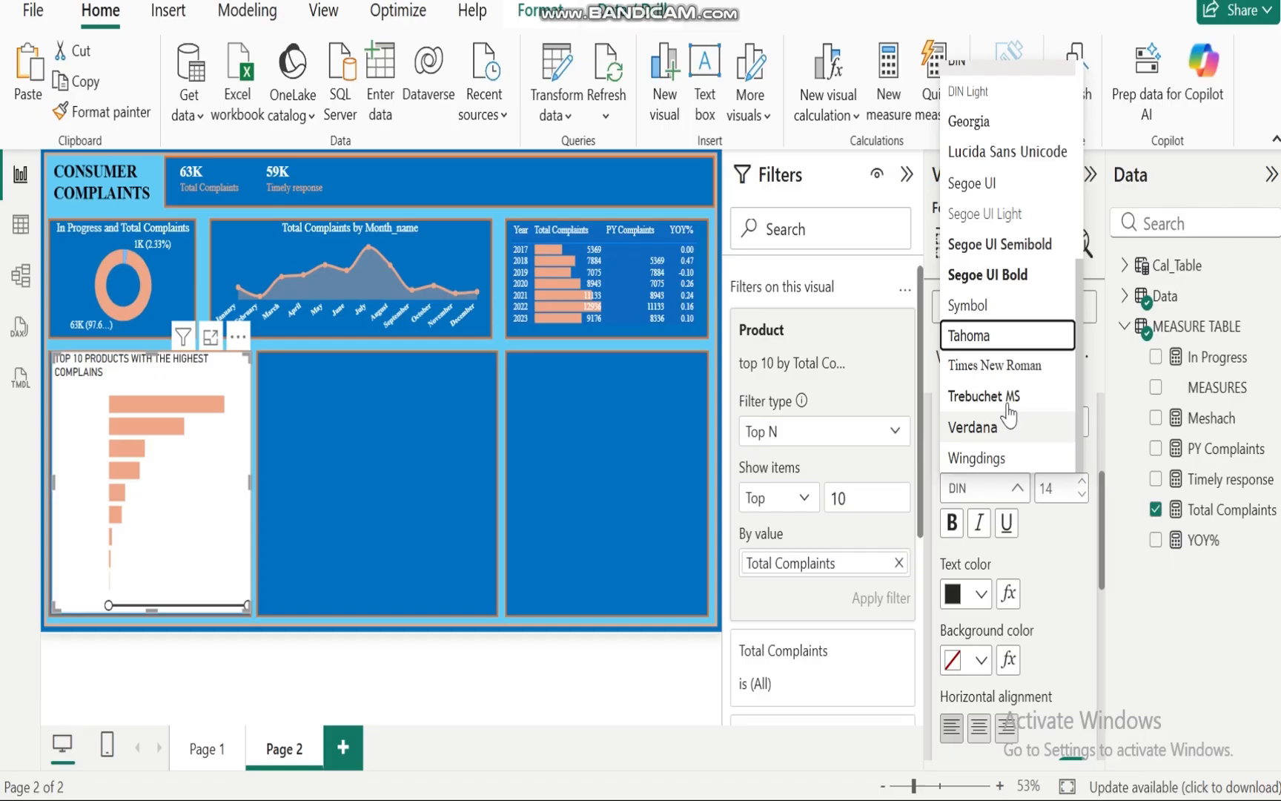
{"action": "left_click", "coordinate": [979, 366]}
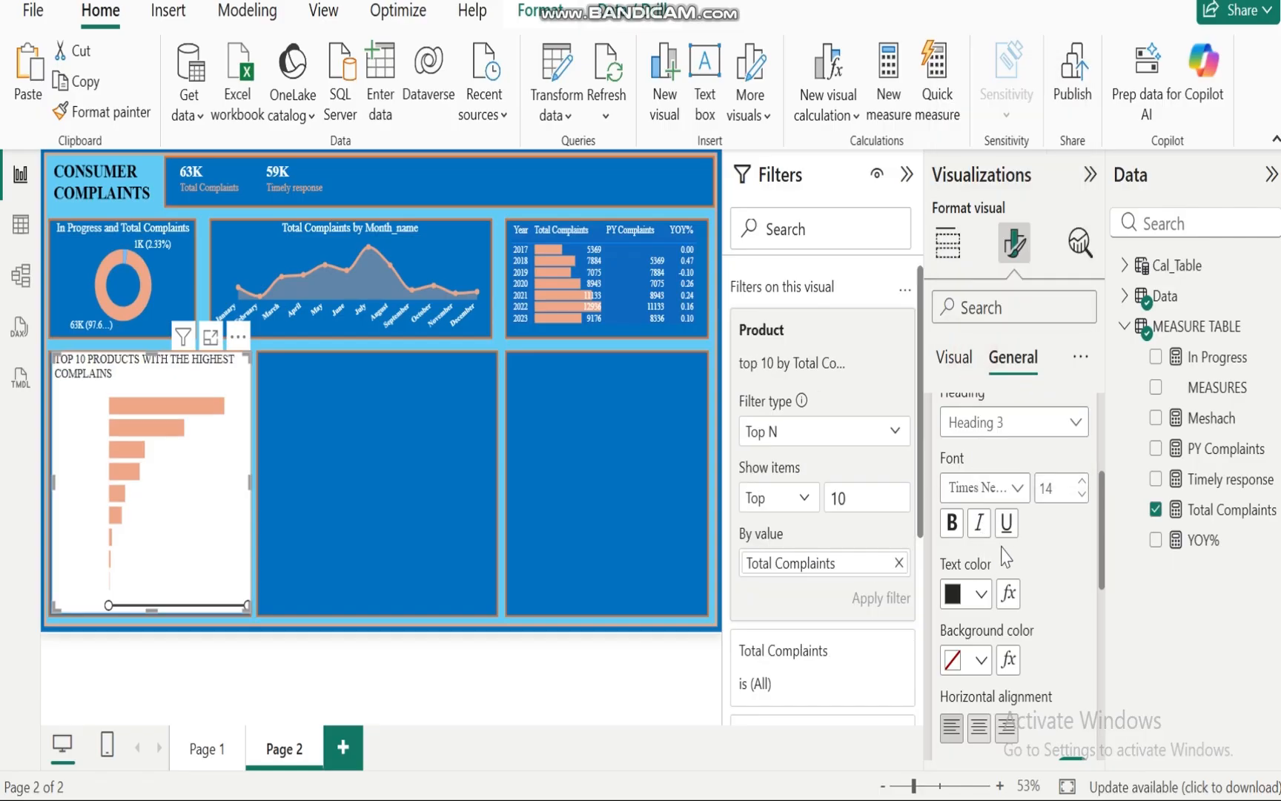
{"action": "left_click", "coordinate": [978, 728]}
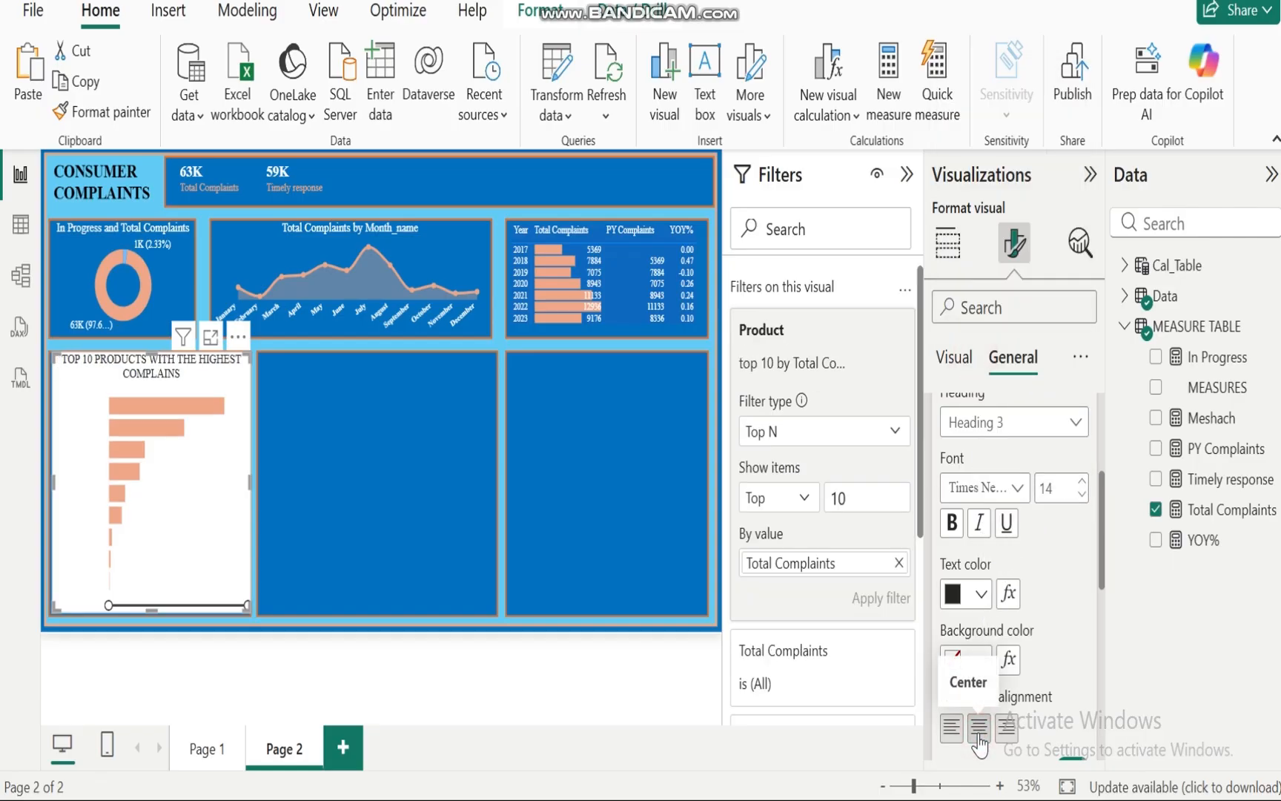
{"action": "left_click", "coordinate": [983, 599]}
{"action": "left_click", "coordinate": [983, 479]}
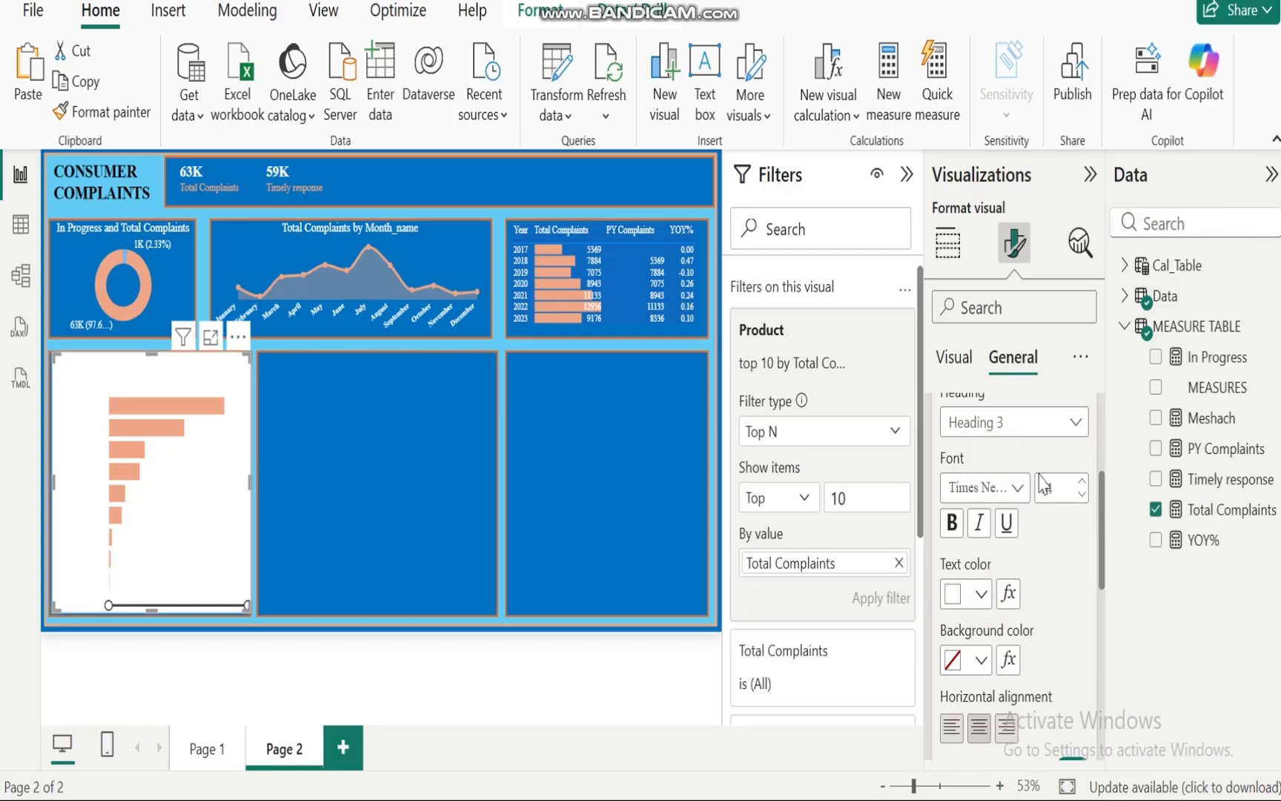
{"action": "left_click", "coordinate": [1083, 495]}
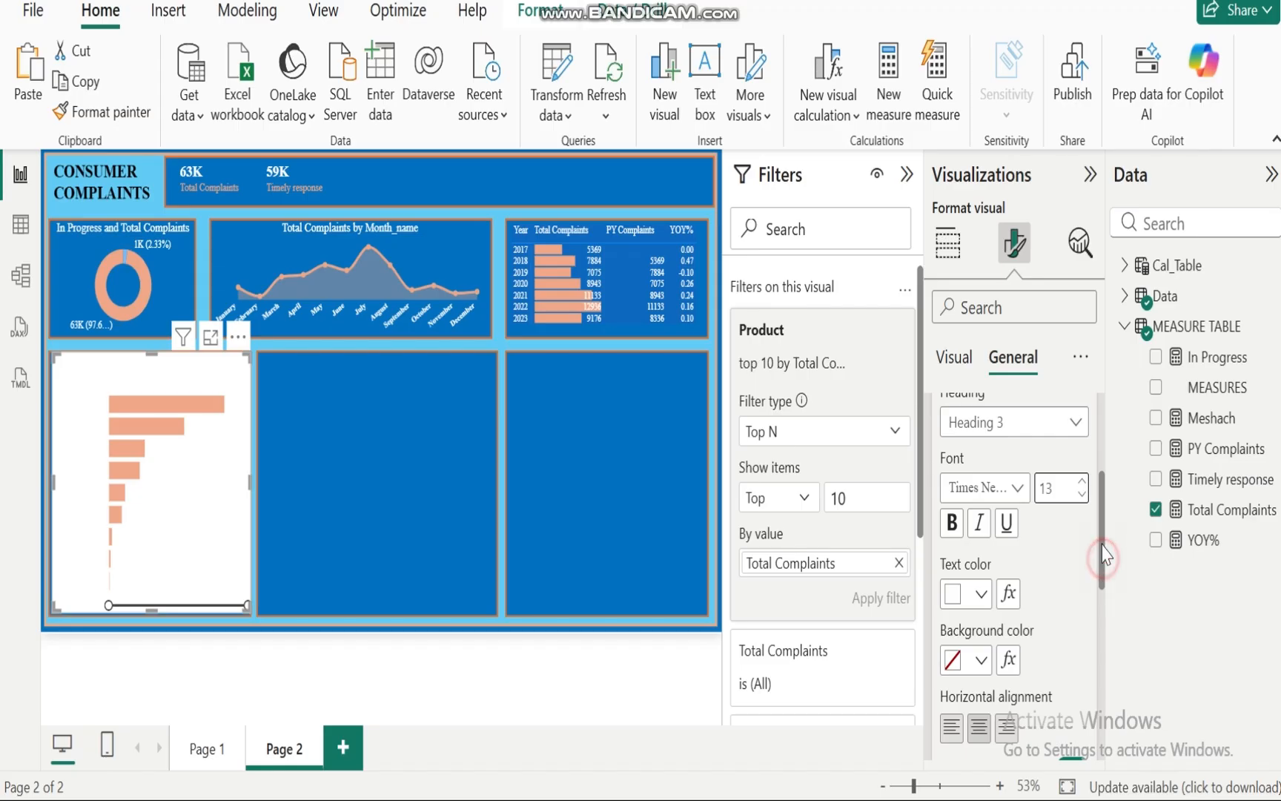
Step: Turn off the bar chart's background effect
{"action": "scroll", "coordinate": [1053, 504], "scroll_direction": "up", "scroll_amount": 5}
{"action": "left_click", "coordinate": [941, 475]}
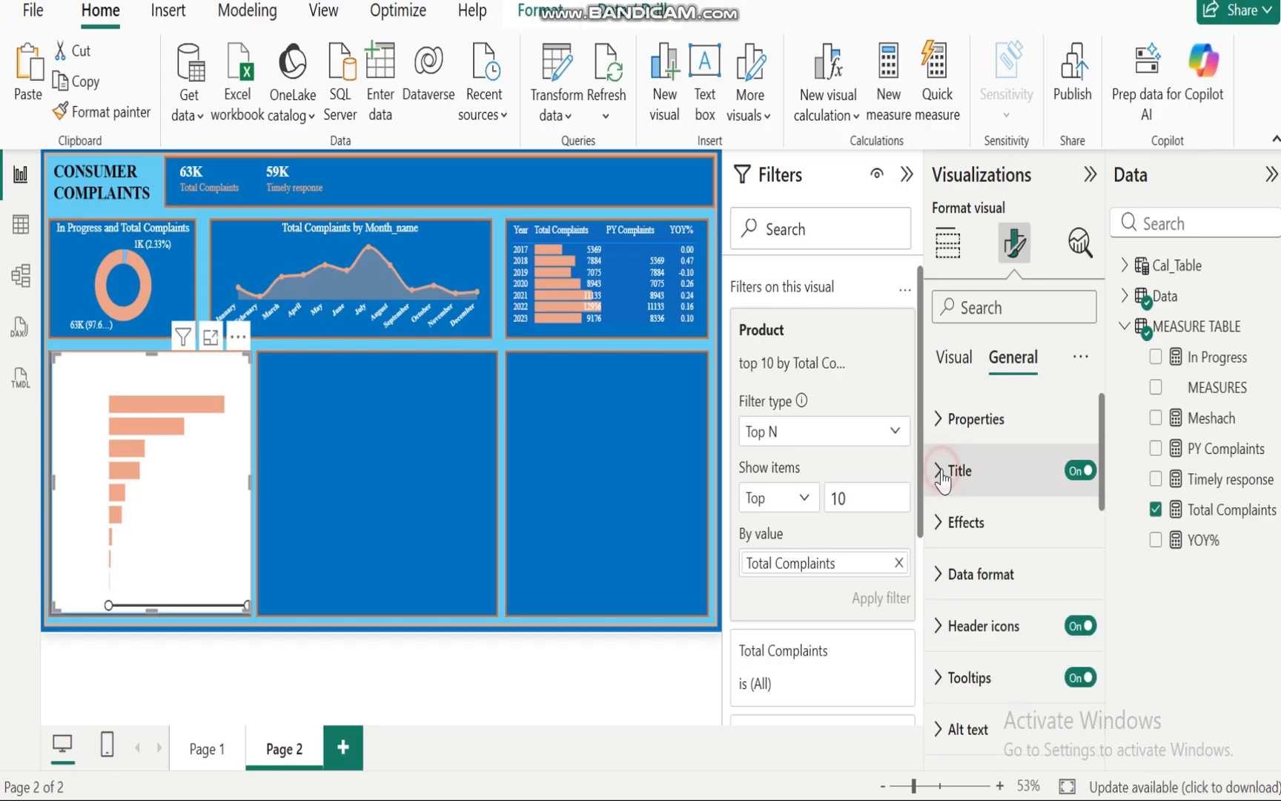
{"action": "left_click", "coordinate": [937, 523]}
{"action": "left_click", "coordinate": [1072, 584]}
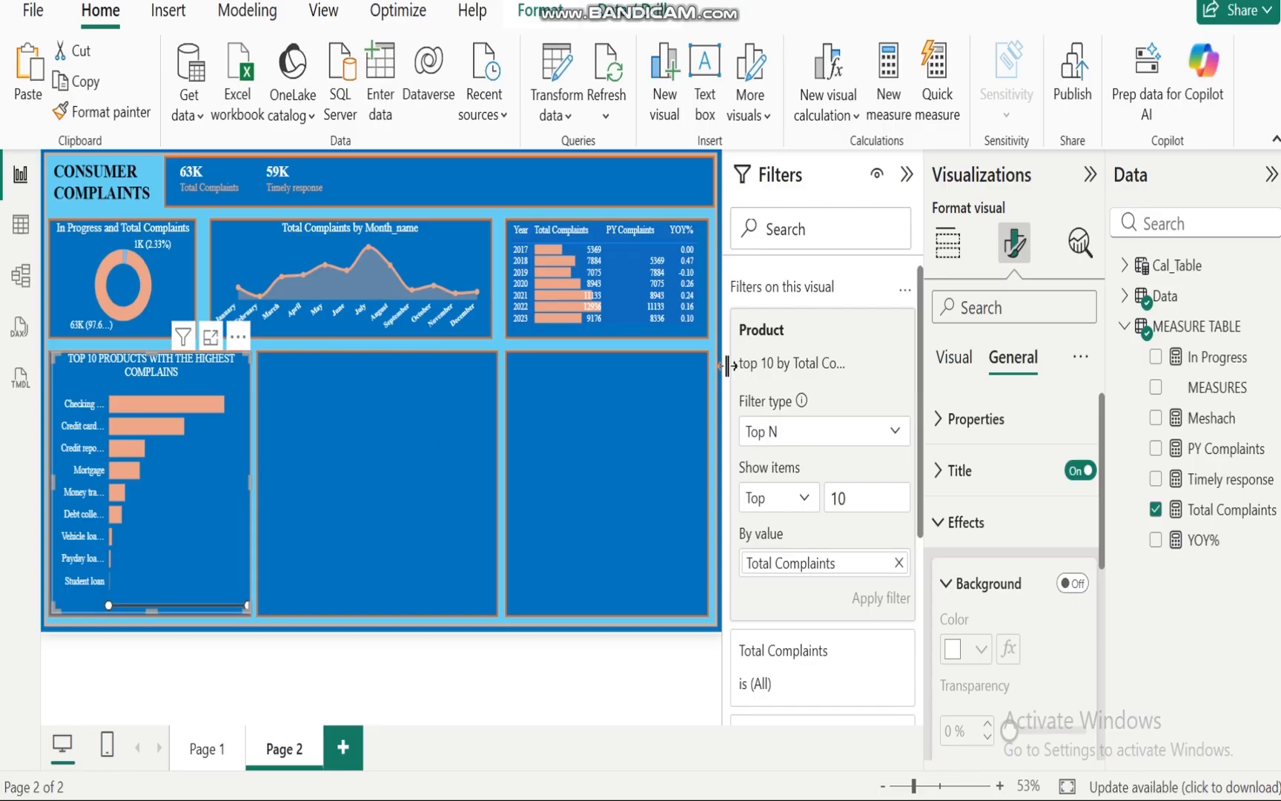
Step: Enable error bars with Total Complaints as the upper bound and Meshach as the lower bound
{"action": "left_click", "coordinate": [1081, 243]}
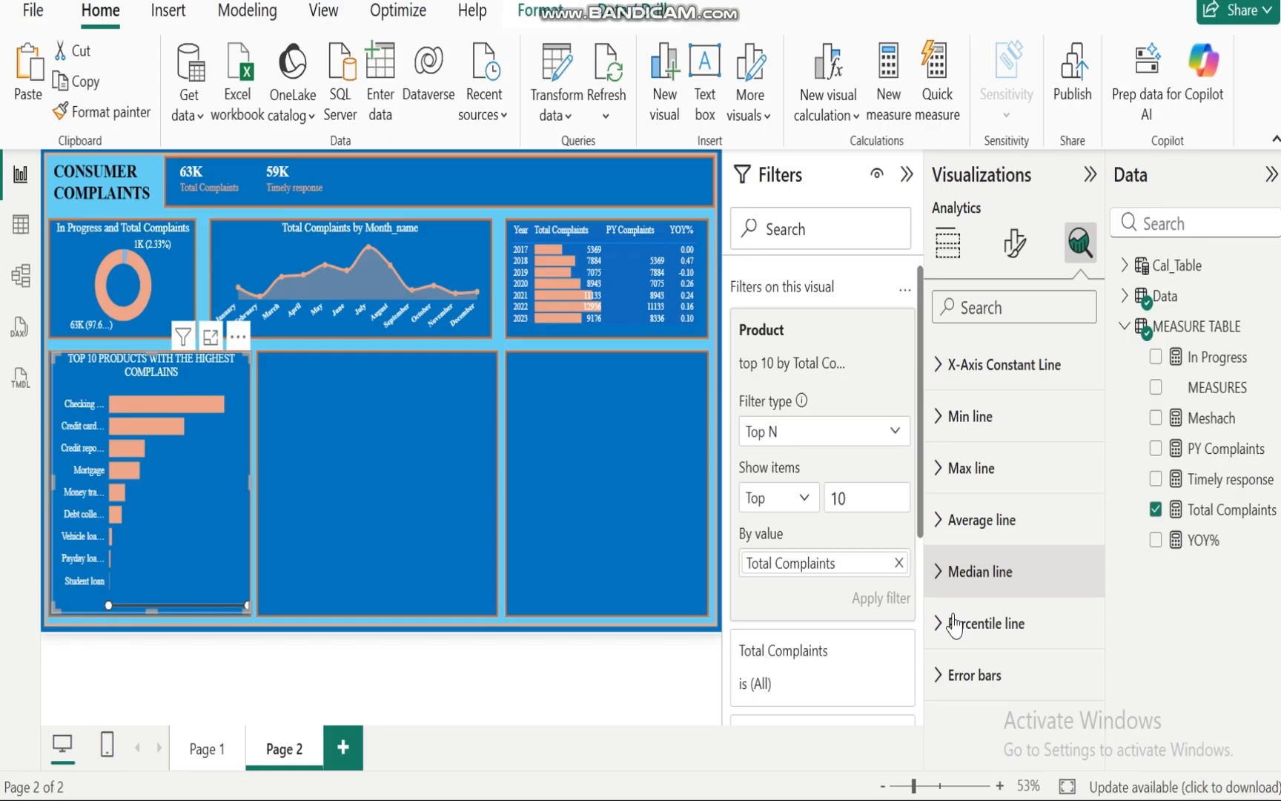
{"action": "left_click", "coordinate": [938, 676]}
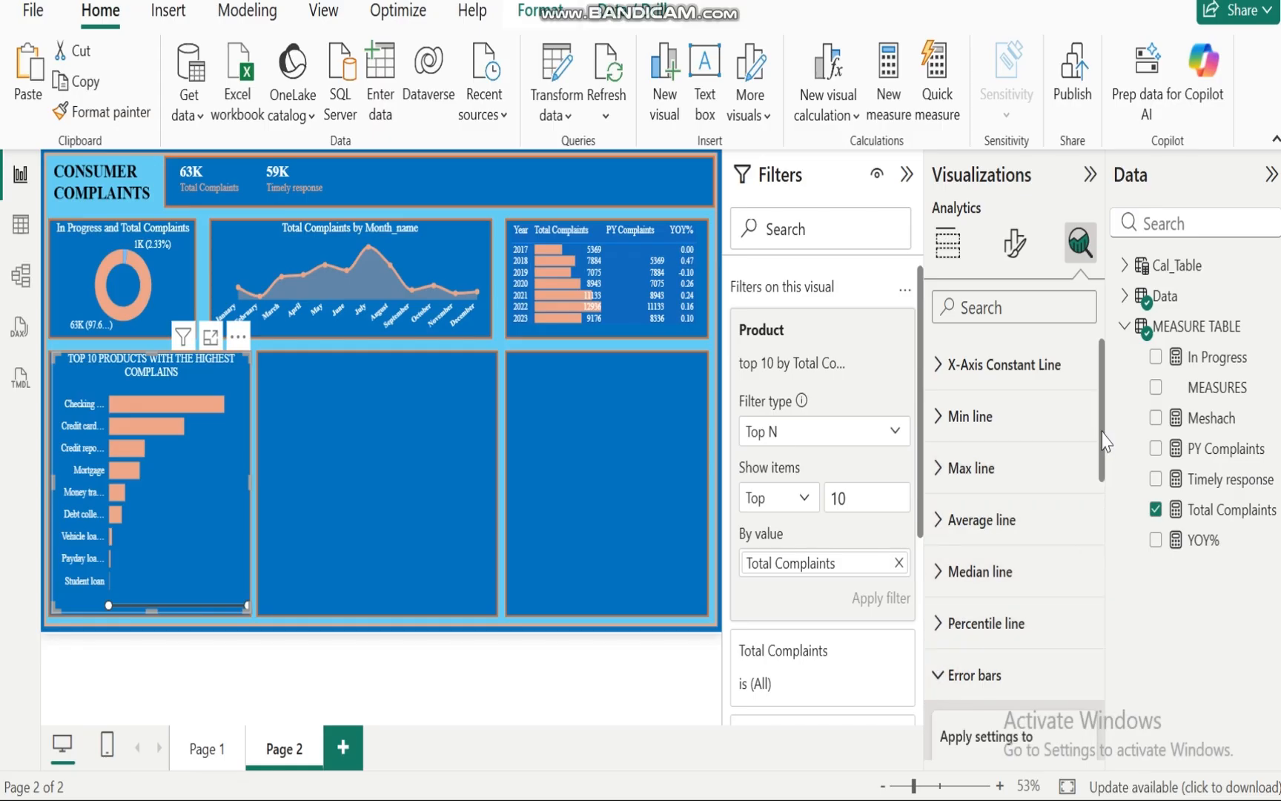
{"action": "left_click_drag", "start_coordinate": [1102, 431], "coordinate": [1099, 655]}
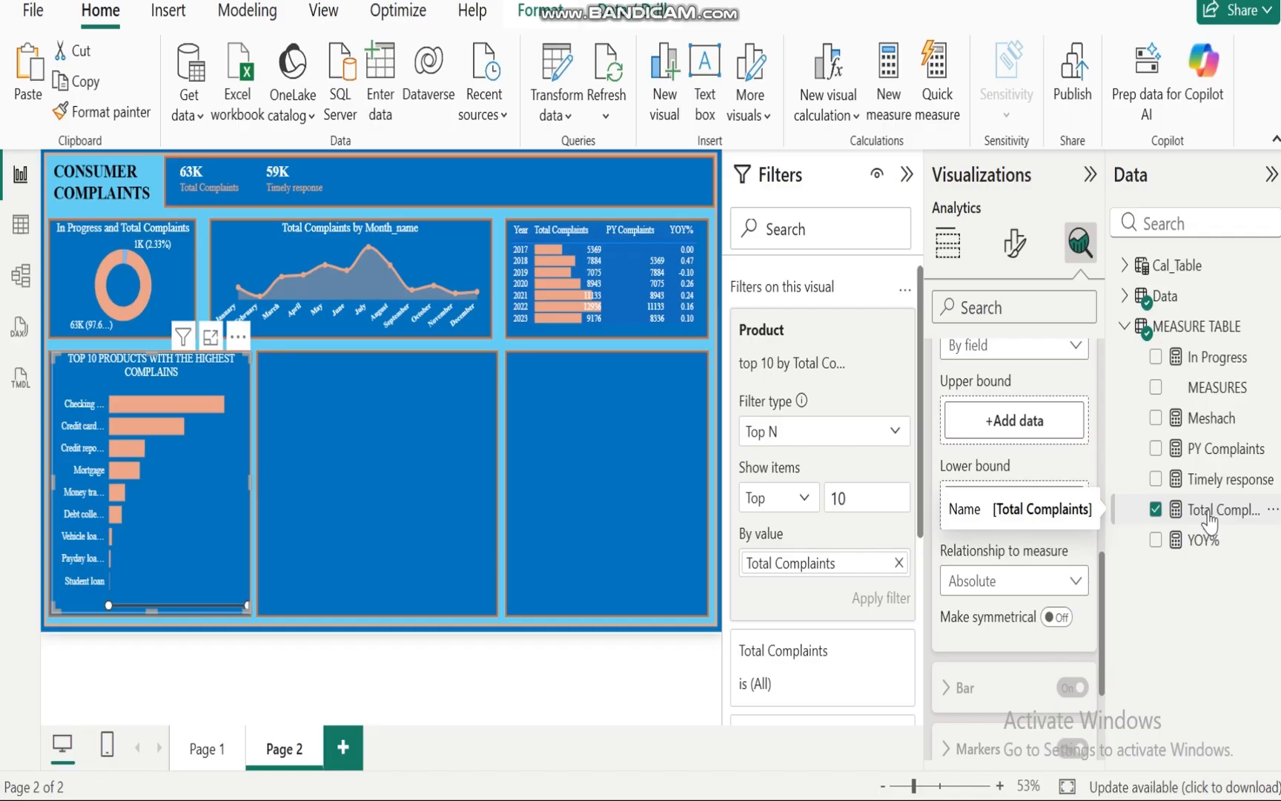
{"action": "left_click_drag", "start_coordinate": [1197, 519], "coordinate": [1002, 432]}
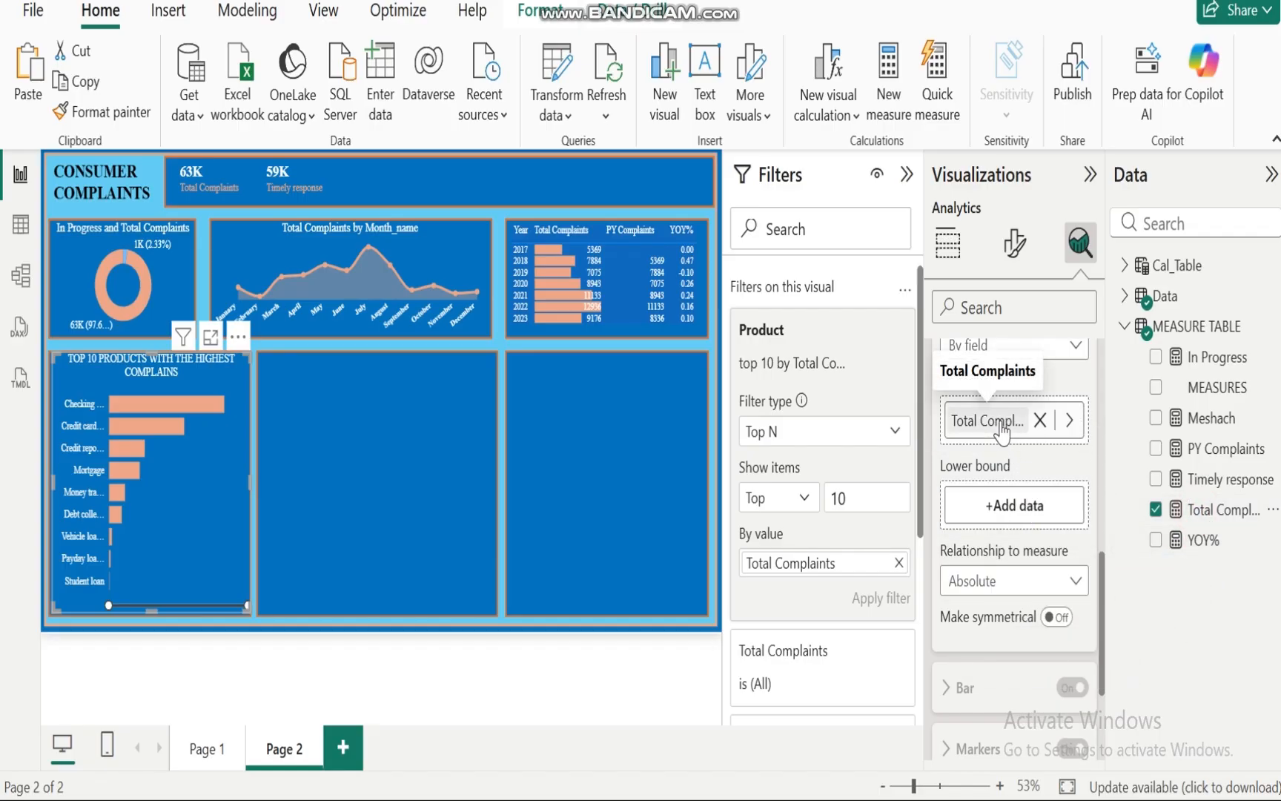
{"action": "left_click", "coordinate": [1216, 424]}
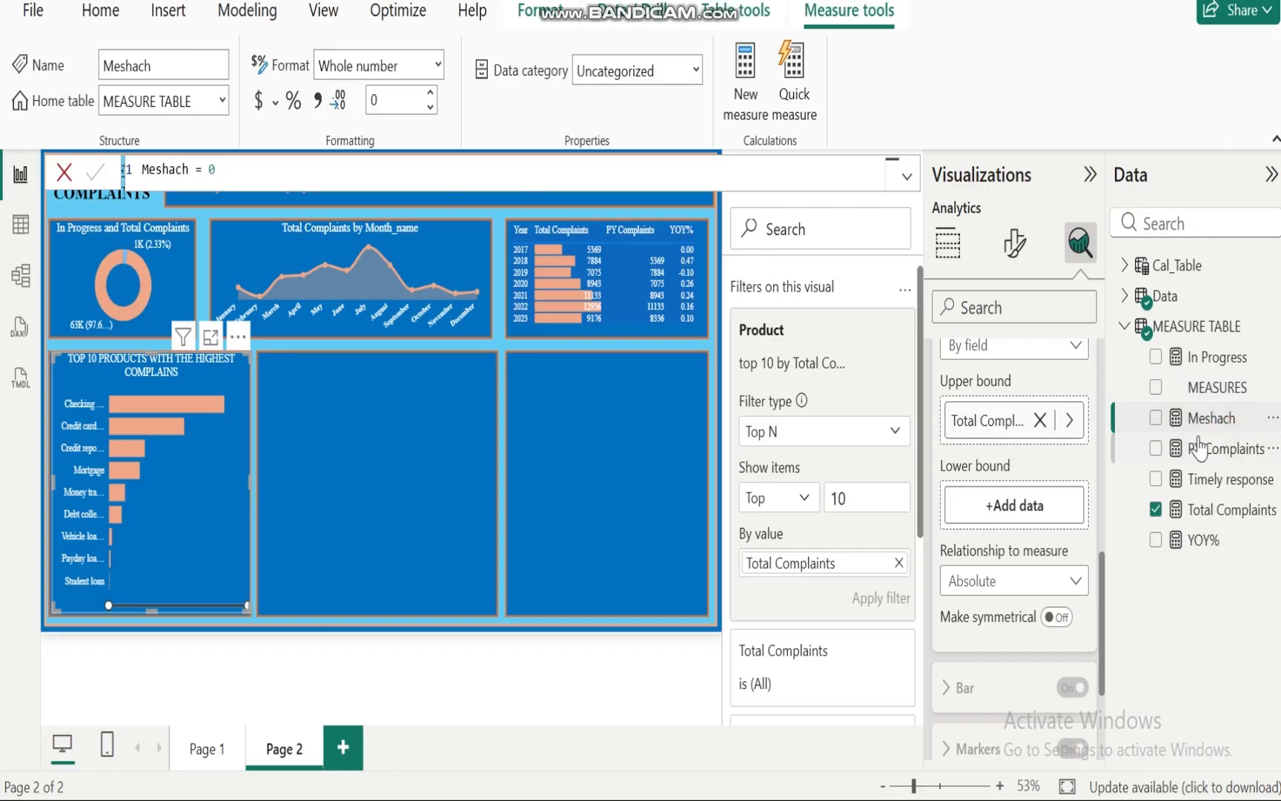
{"action": "left_click_drag", "start_coordinate": [1233, 424], "coordinate": [1009, 507]}
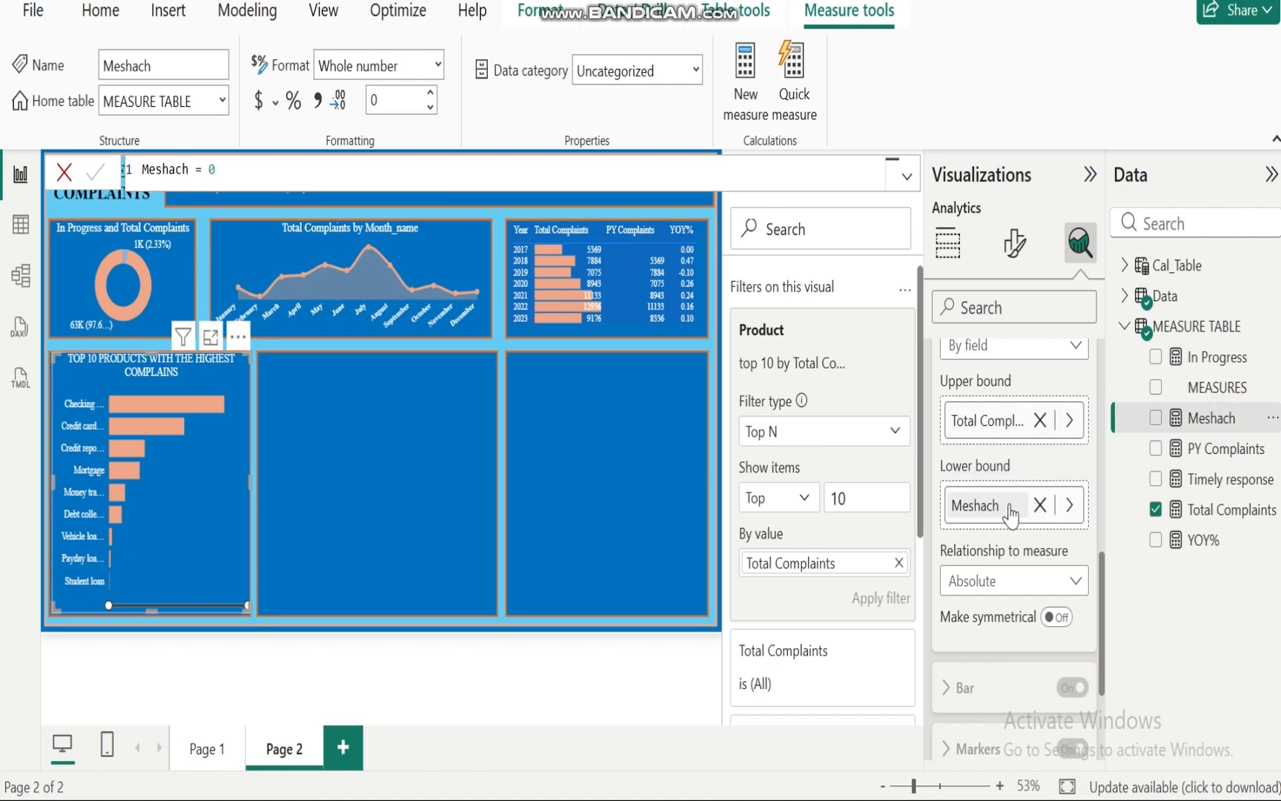
{"action": "scroll", "coordinate": [1101, 619], "scroll_direction": "up", "scroll_amount": 5}
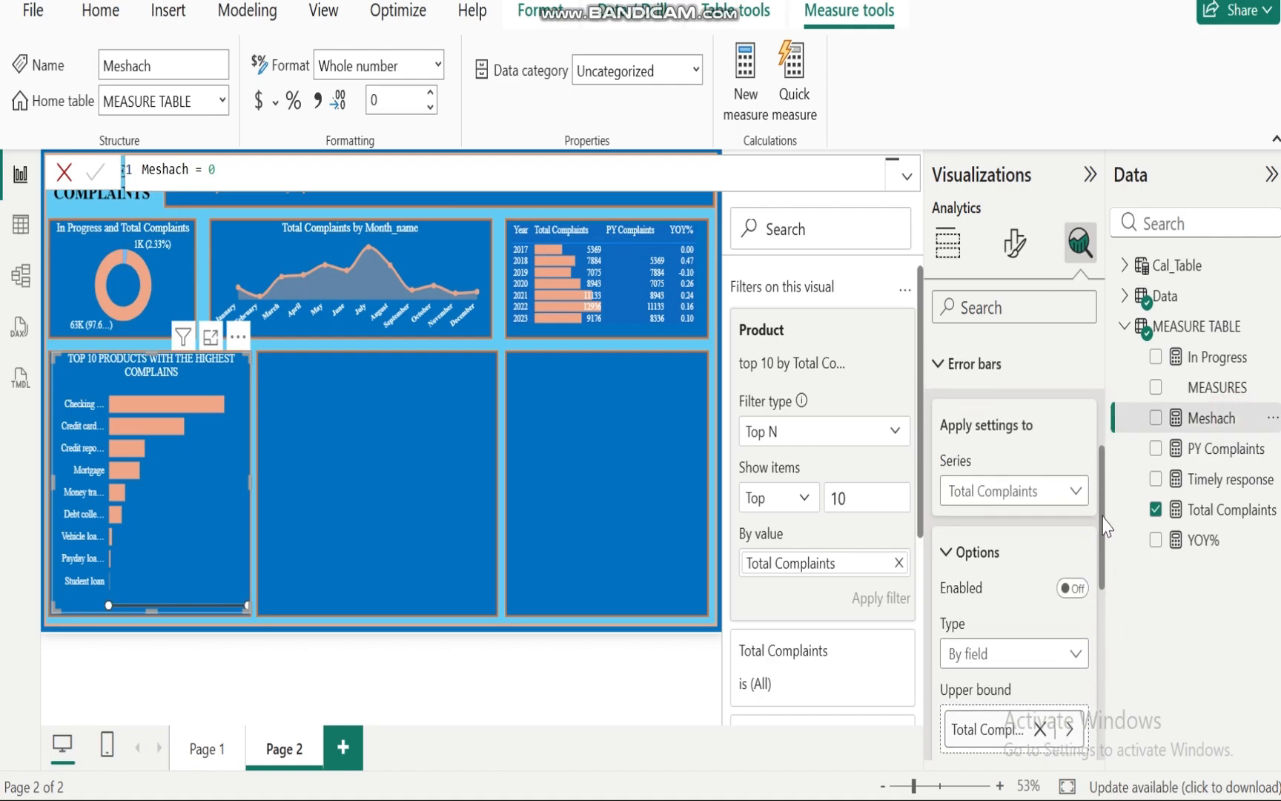
{"action": "left_click", "coordinate": [1073, 523]}
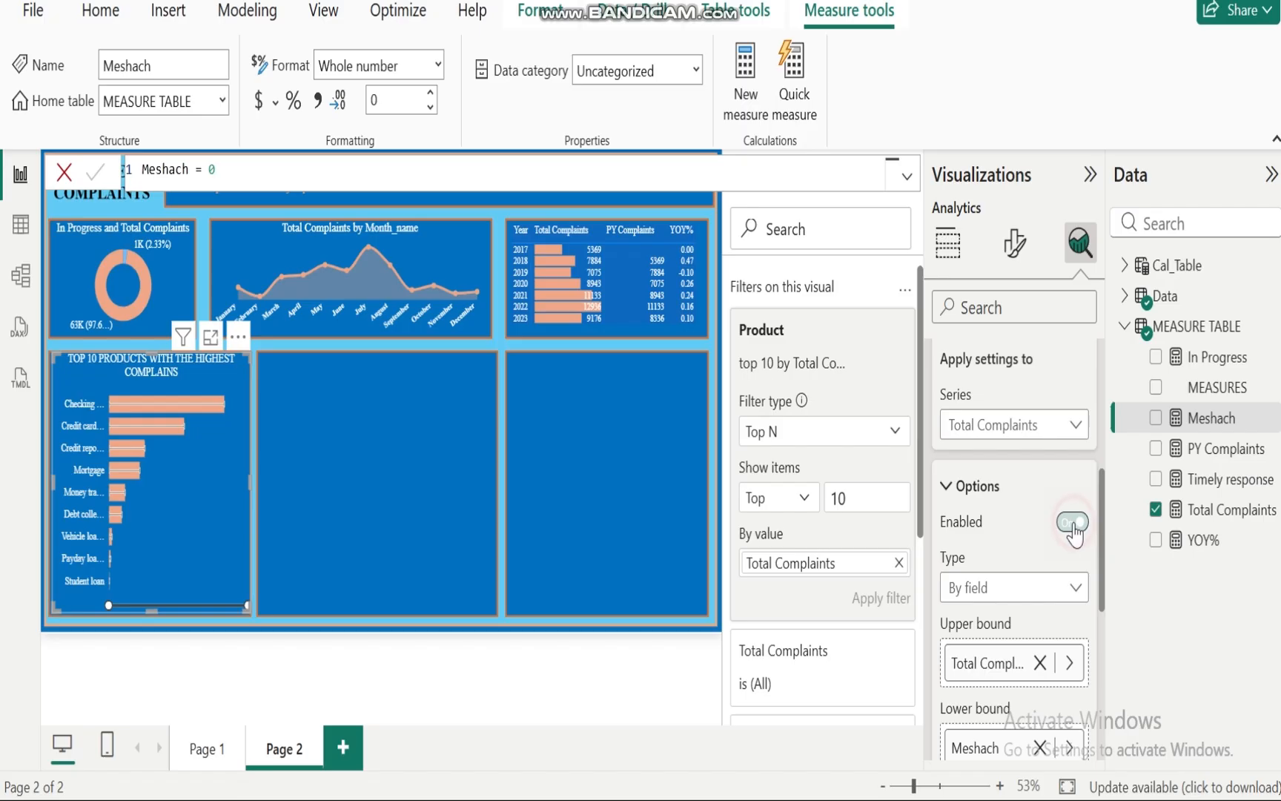
Step: Set the error bar color to peach and its width to 10
{"action": "left_click_drag", "start_coordinate": [1103, 553], "coordinate": [1103, 705]}
{"action": "left_click", "coordinate": [950, 501]}
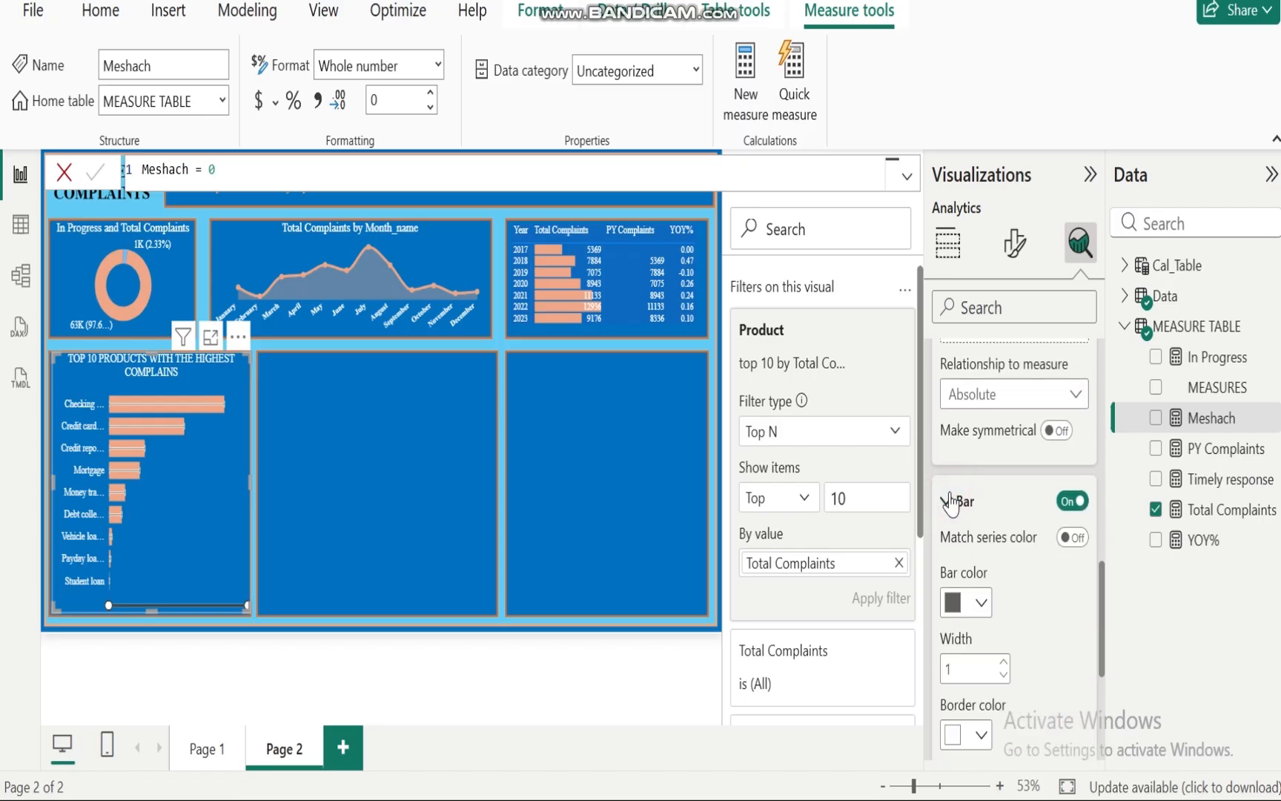
{"action": "left_click", "coordinate": [982, 602]}
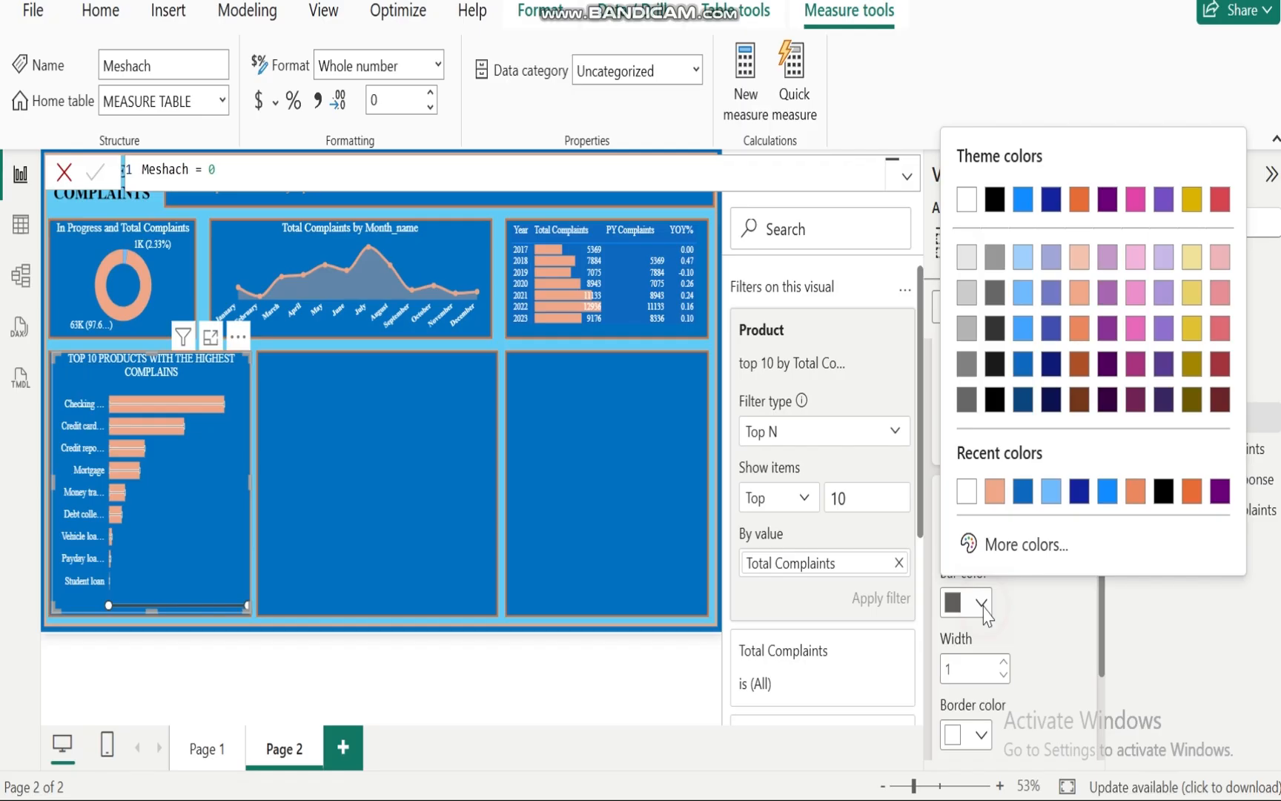
{"action": "left_click", "coordinate": [995, 491]}
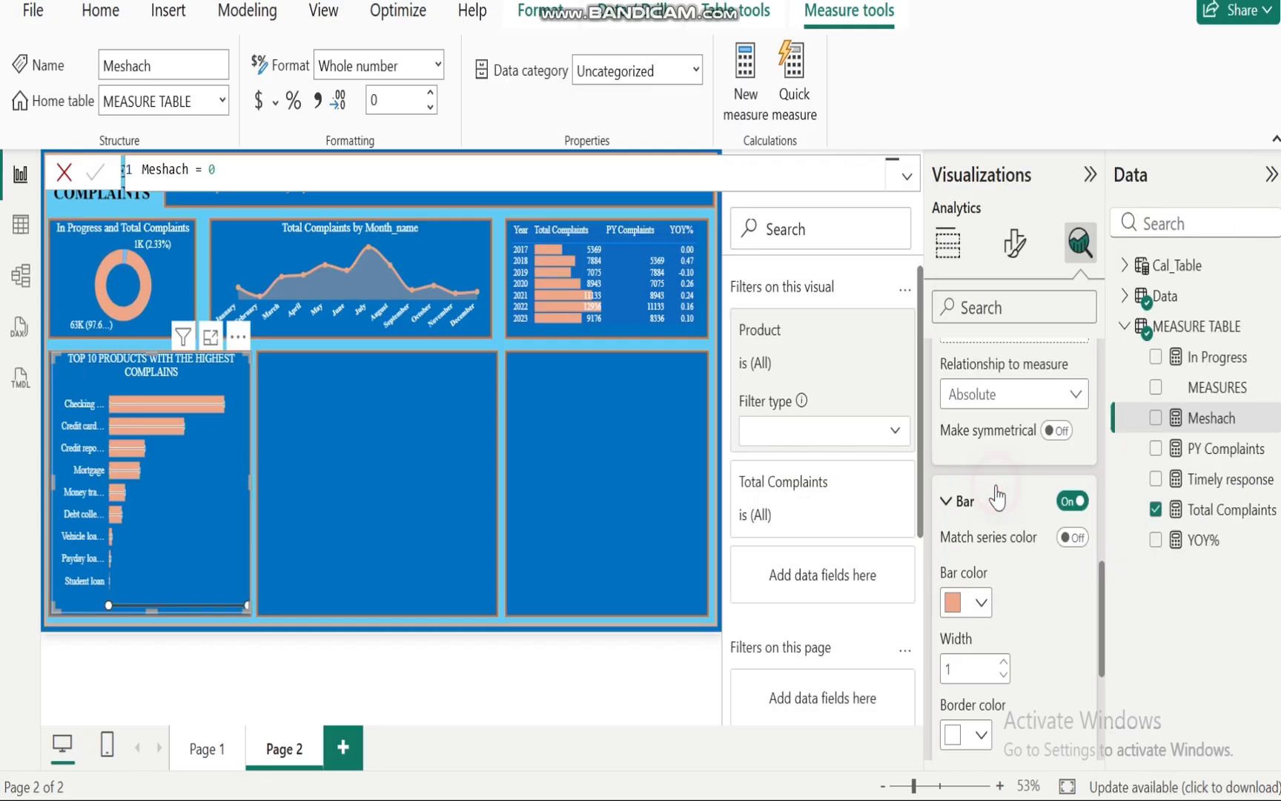
{"action": "double_click", "coordinate": [1004, 662]}
{"action": "left_click", "coordinate": [1004, 663]}
{"action": "left_click", "coordinate": [1004, 663]}
{"action": "left_click", "coordinate": [1004, 662]}
{"action": "left_click", "coordinate": [1004, 663]}
{"action": "left_click", "coordinate": [1004, 662]}
{"action": "left_click", "coordinate": [1004, 662]}
{"action": "left_click", "coordinate": [1004, 662]}
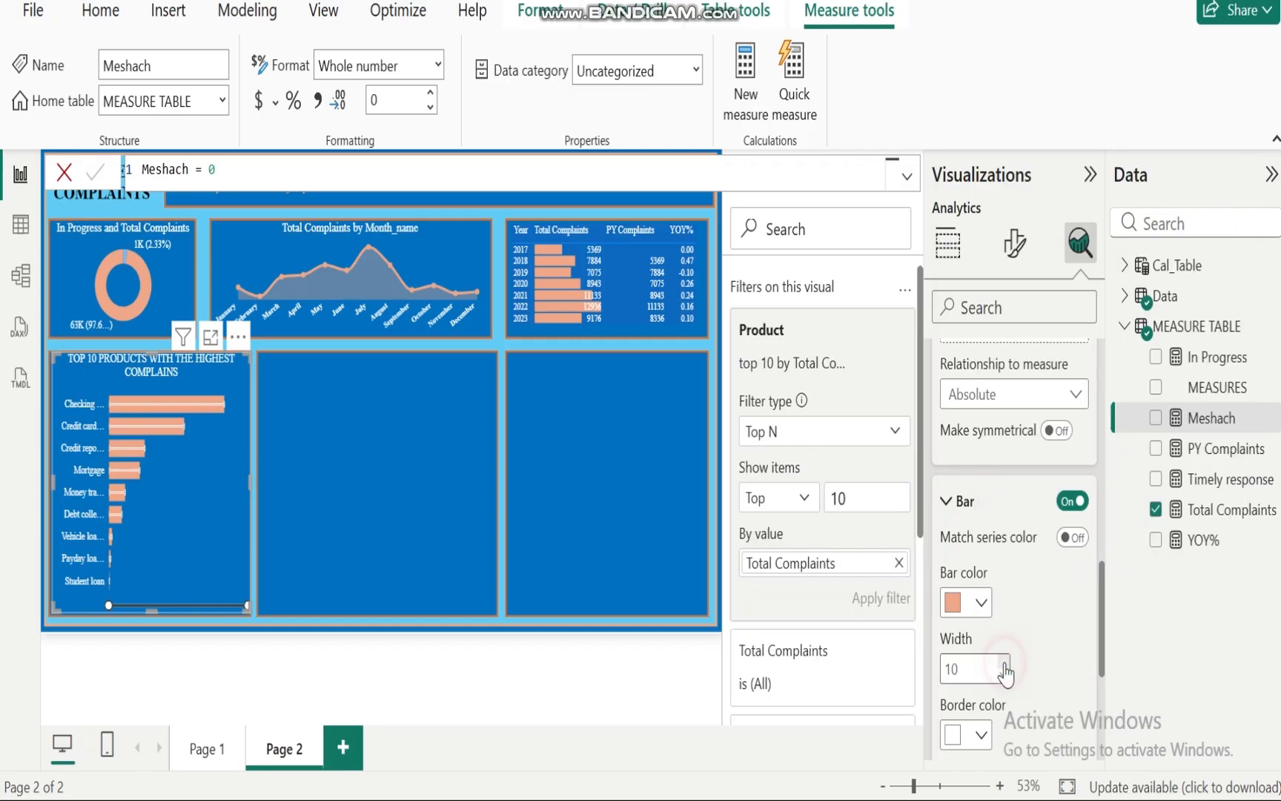
Step: Set the error bar border color to peach (#f0a787) and the border size to 2 px
{"action": "left_click", "coordinate": [978, 736]}
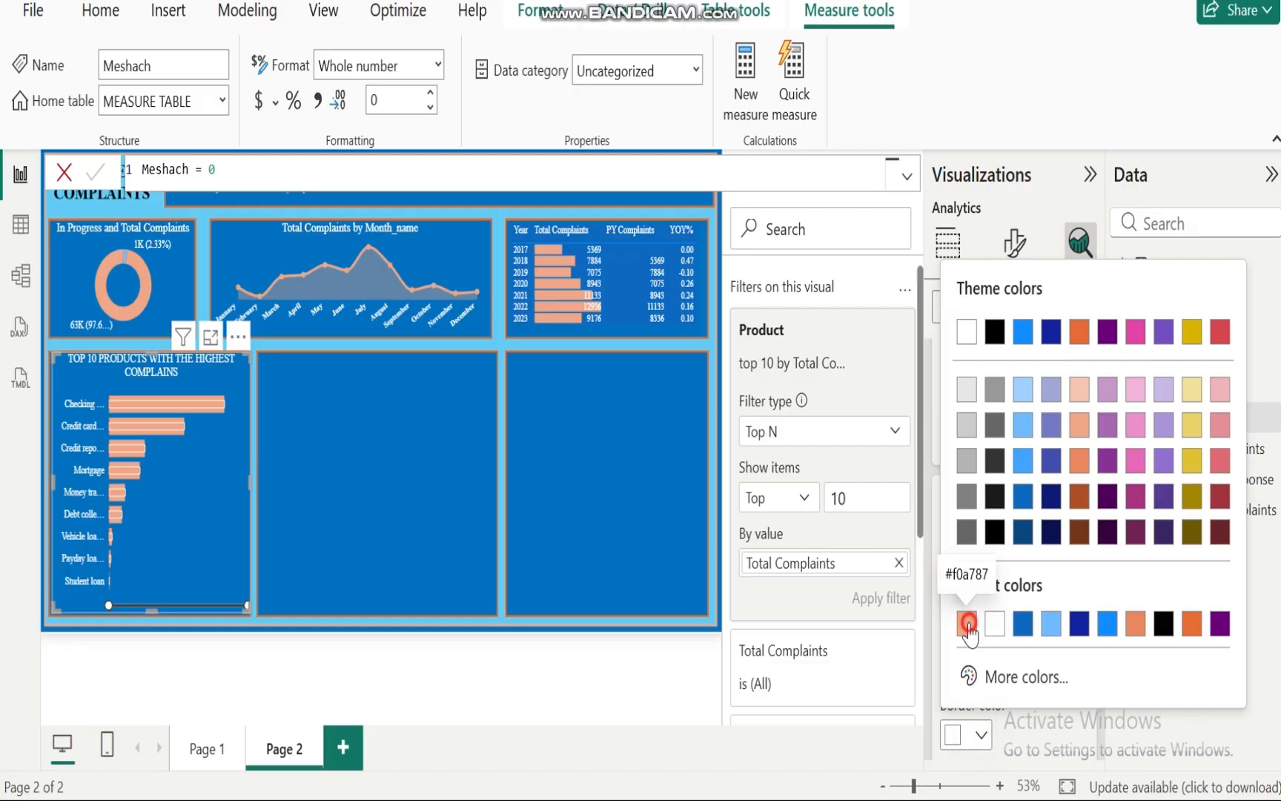
{"action": "left_click", "coordinate": [967, 621]}
{"action": "scroll", "coordinate": [1106, 642], "scroll_direction": "down", "scroll_amount": 4}
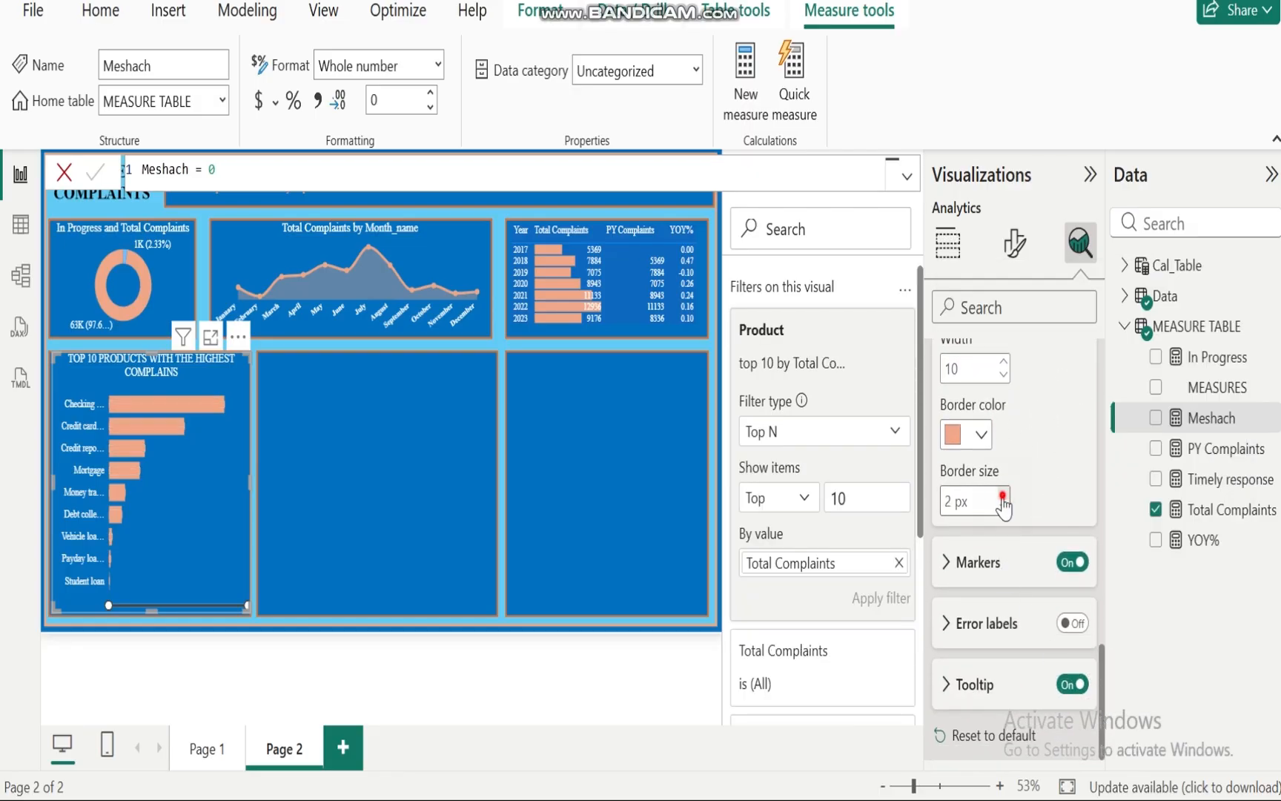
{"action": "left_click", "coordinate": [1003, 498]}
Step: Set the error bar markers to a circle shape of size 8 px and turn off the error bar tooltip
{"action": "left_click", "coordinate": [947, 577]}
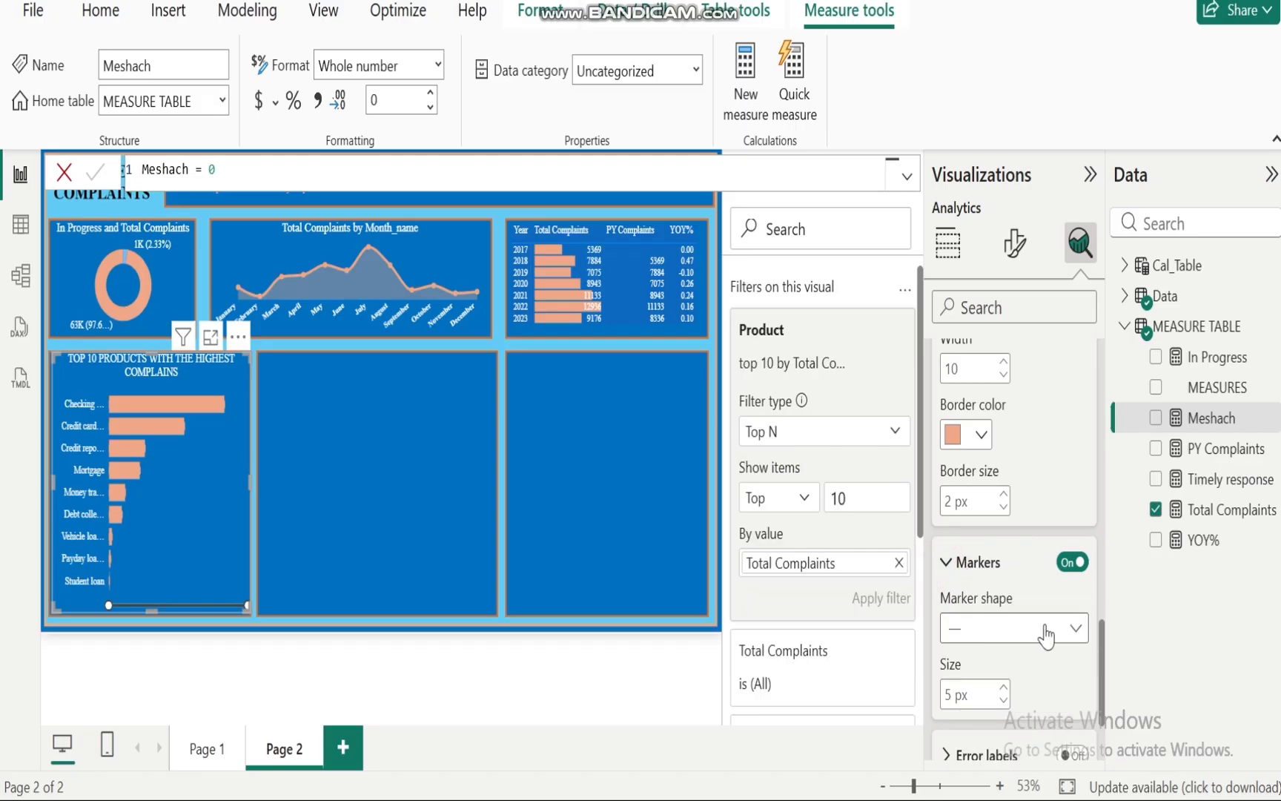
{"action": "left_click", "coordinate": [1075, 632]}
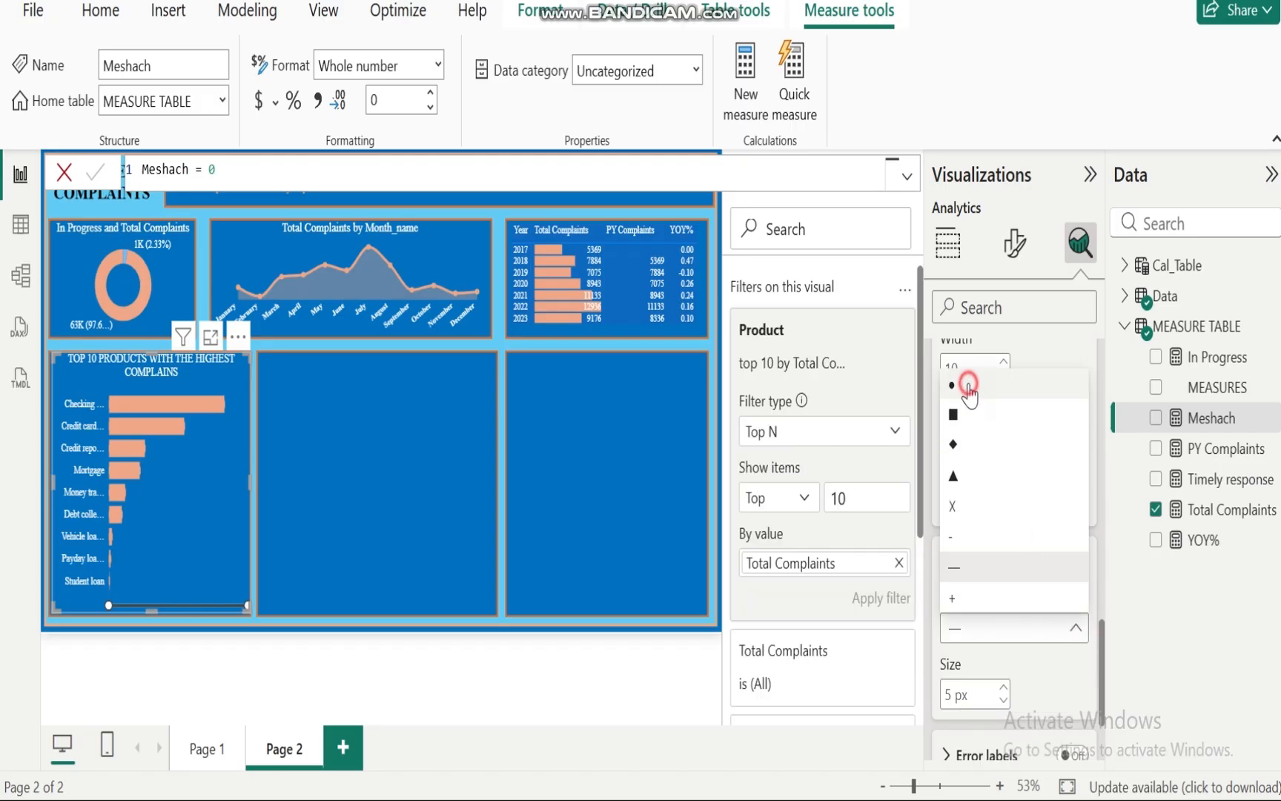
{"action": "left_click", "coordinate": [968, 384]}
{"action": "left_click", "coordinate": [1004, 688]}
{"action": "left_click", "coordinate": [1004, 688]}
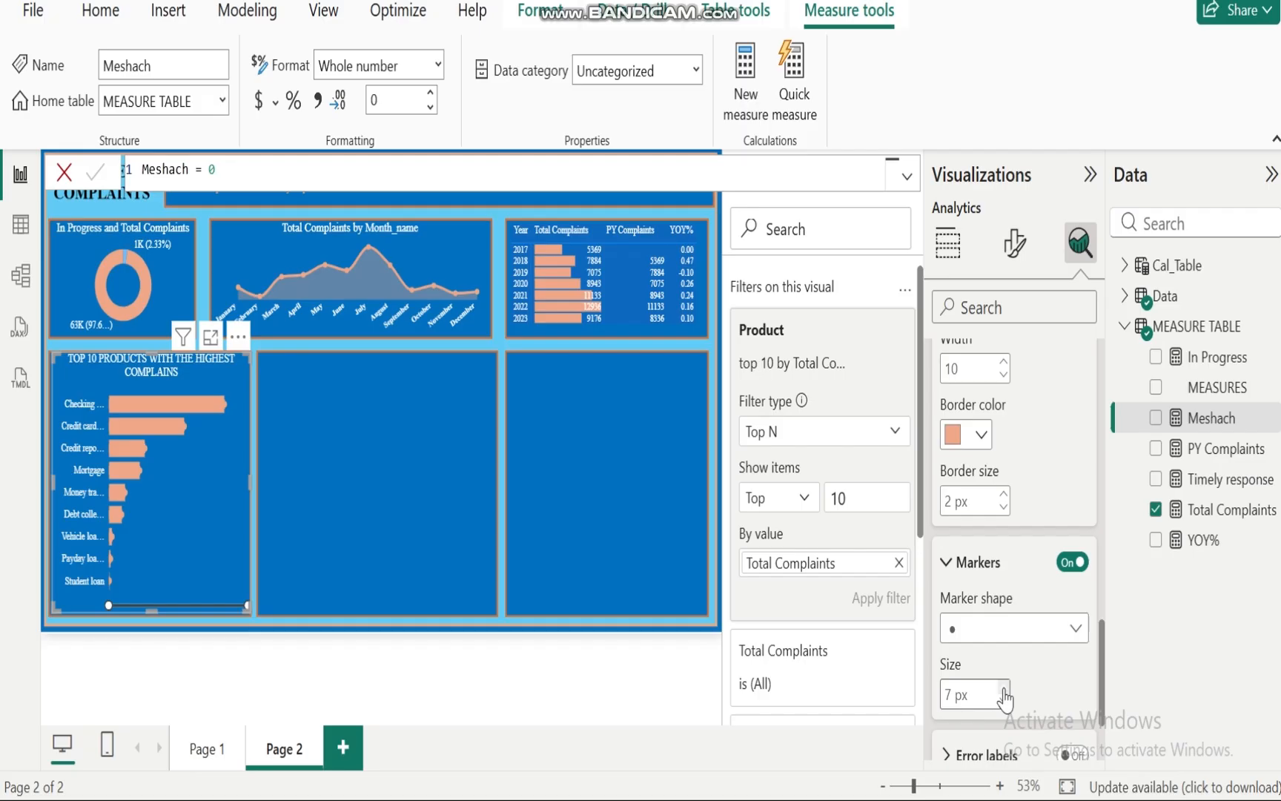
{"action": "left_click", "coordinate": [1004, 688]}
{"action": "left_click_drag", "start_coordinate": [1107, 679], "coordinate": [1107, 734]}
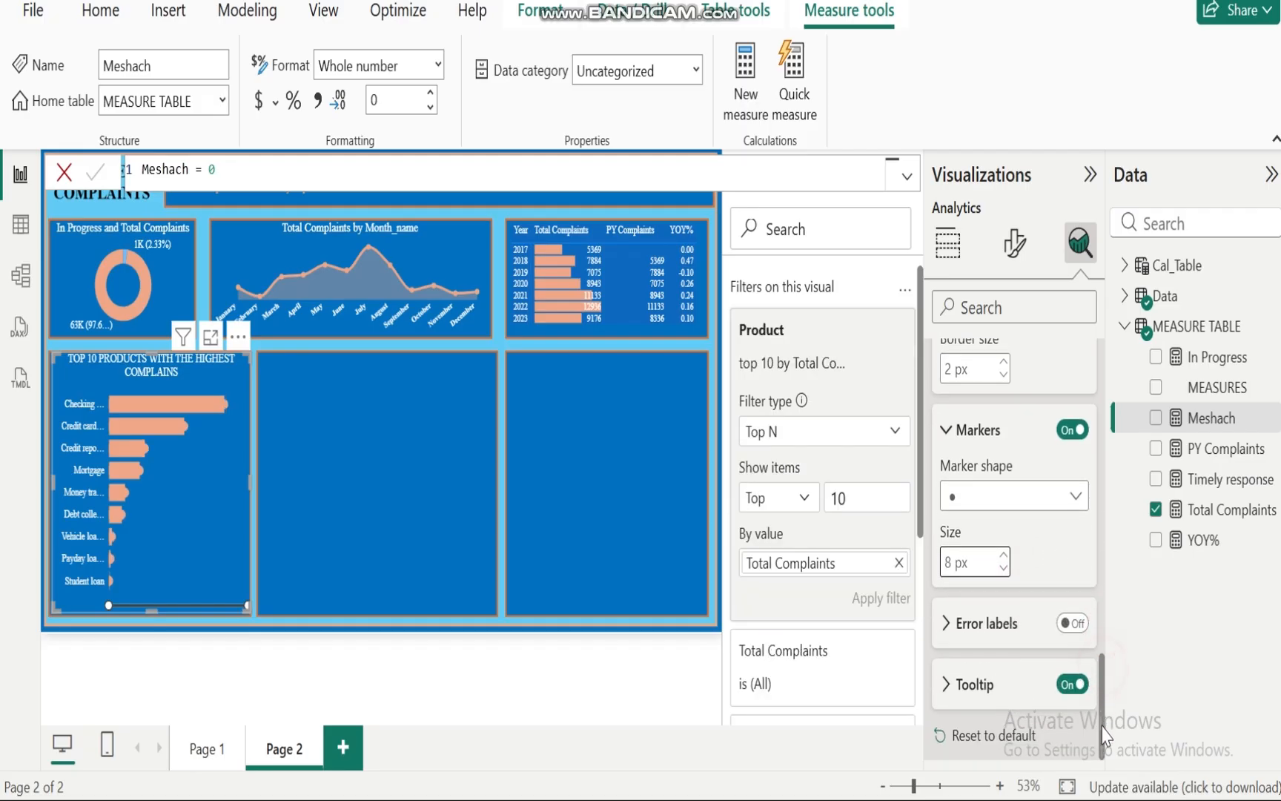
{"action": "left_click", "coordinate": [1071, 684]}
Step: Set the top-10 products chart's bar color transparency to 100%
{"action": "left_click", "coordinate": [1013, 243]}
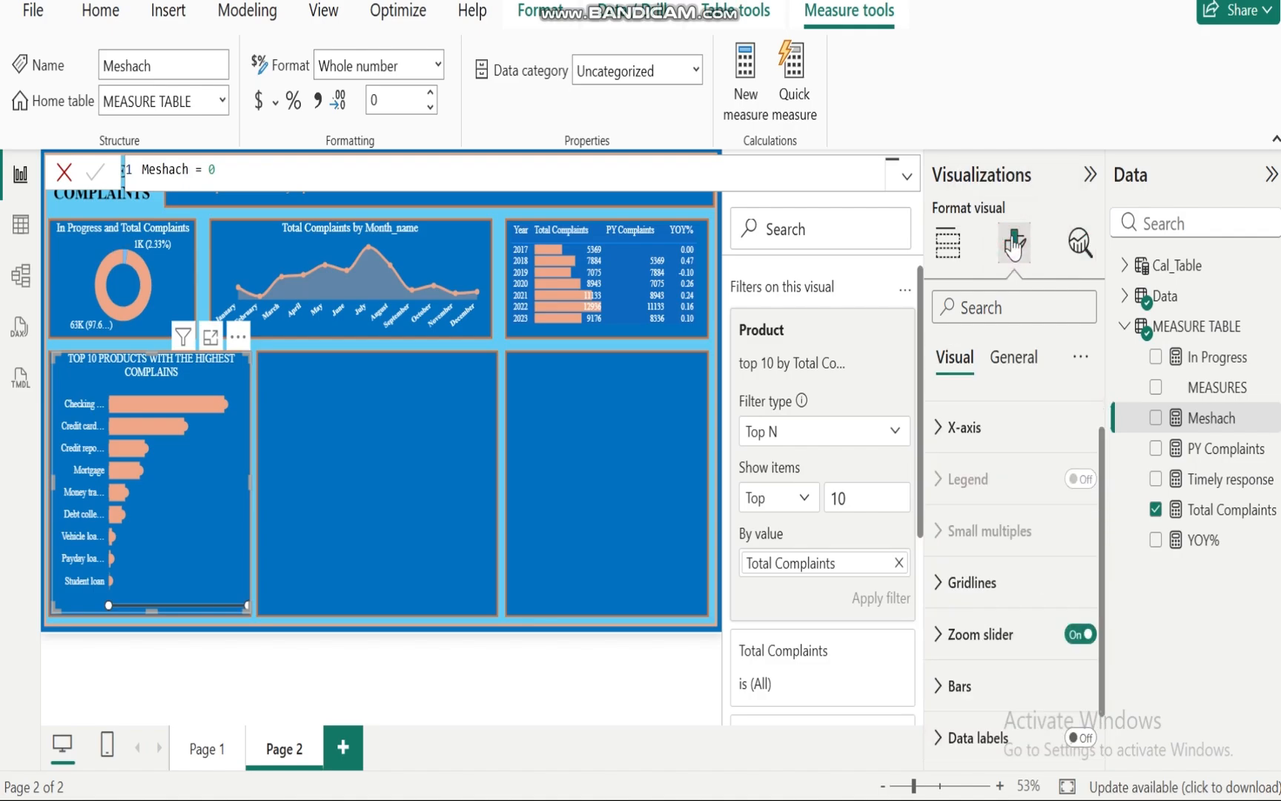
{"action": "left_click", "coordinate": [942, 688]}
{"action": "left_click_drag", "start_coordinate": [1105, 498], "coordinate": [1106, 639]}
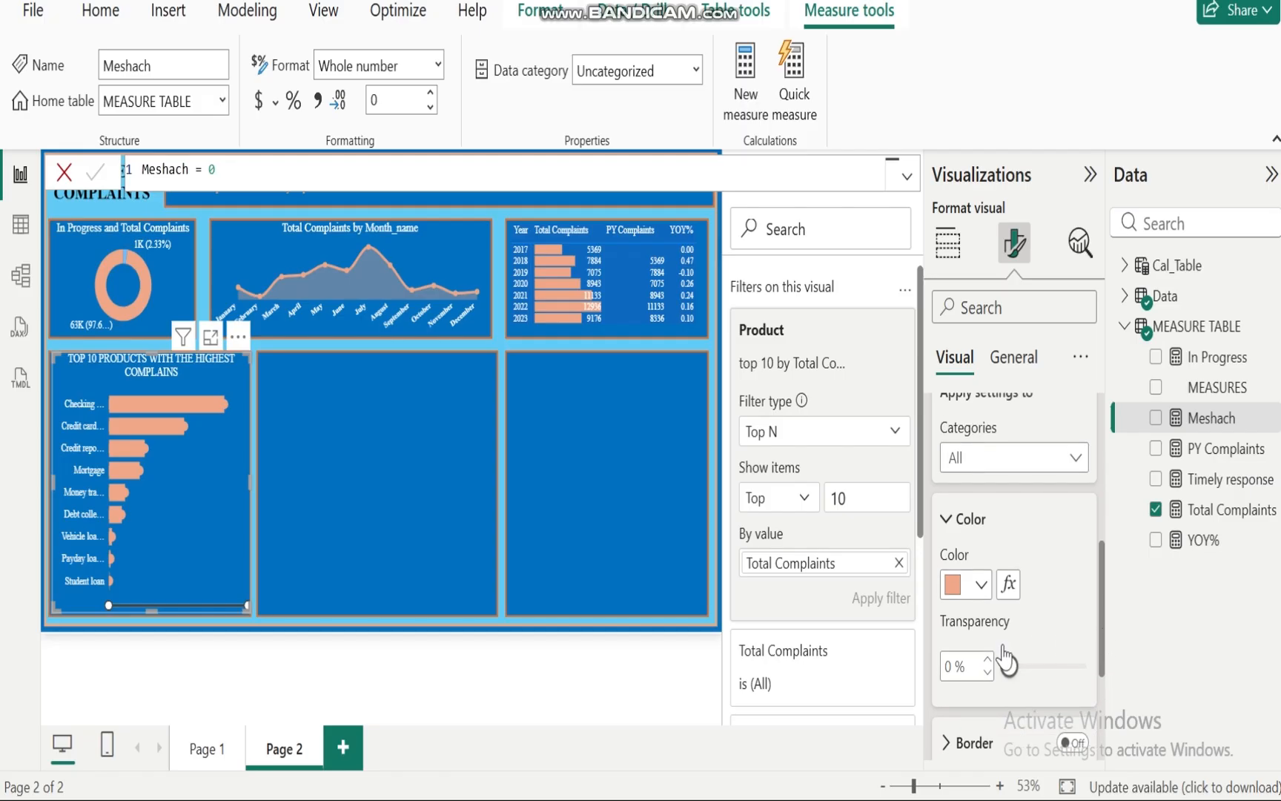
{"action": "left_click_drag", "start_coordinate": [1006, 666], "coordinate": [1102, 678]}
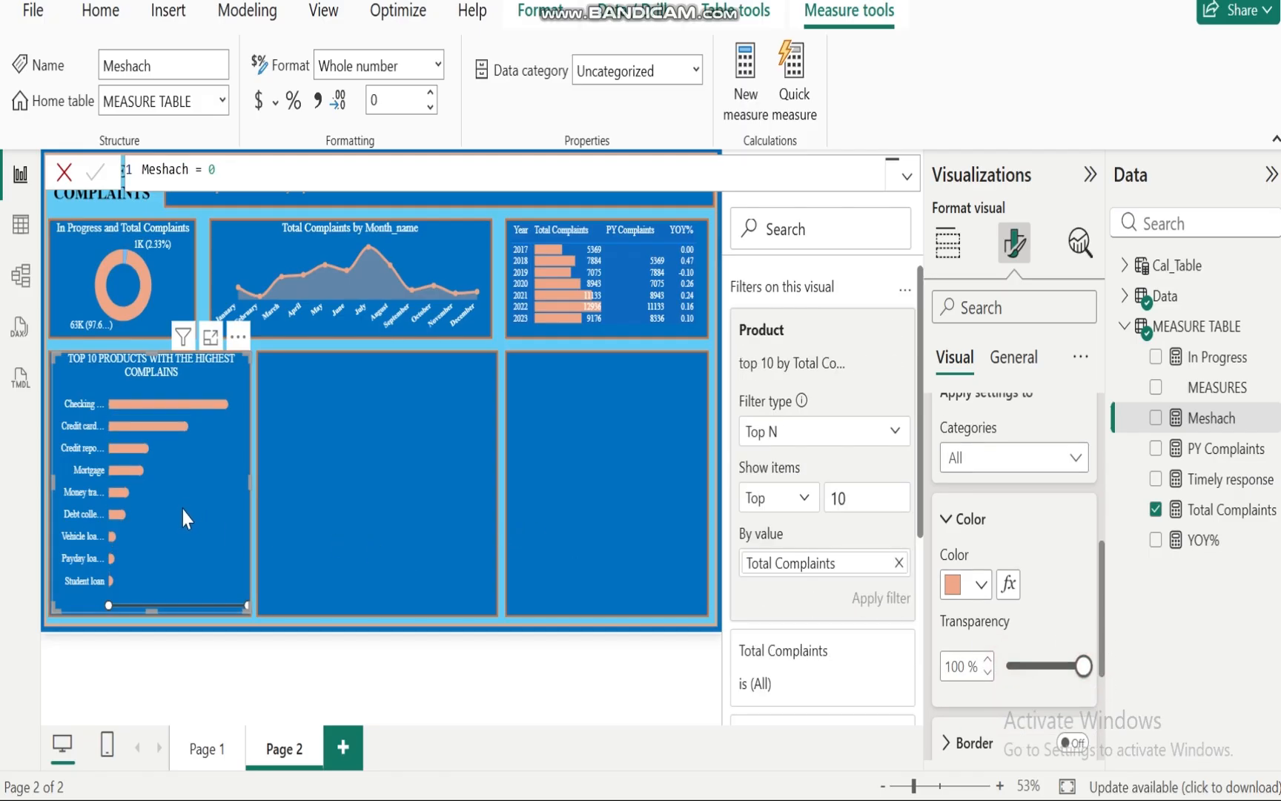
{"action": "left_click", "coordinate": [357, 501]}
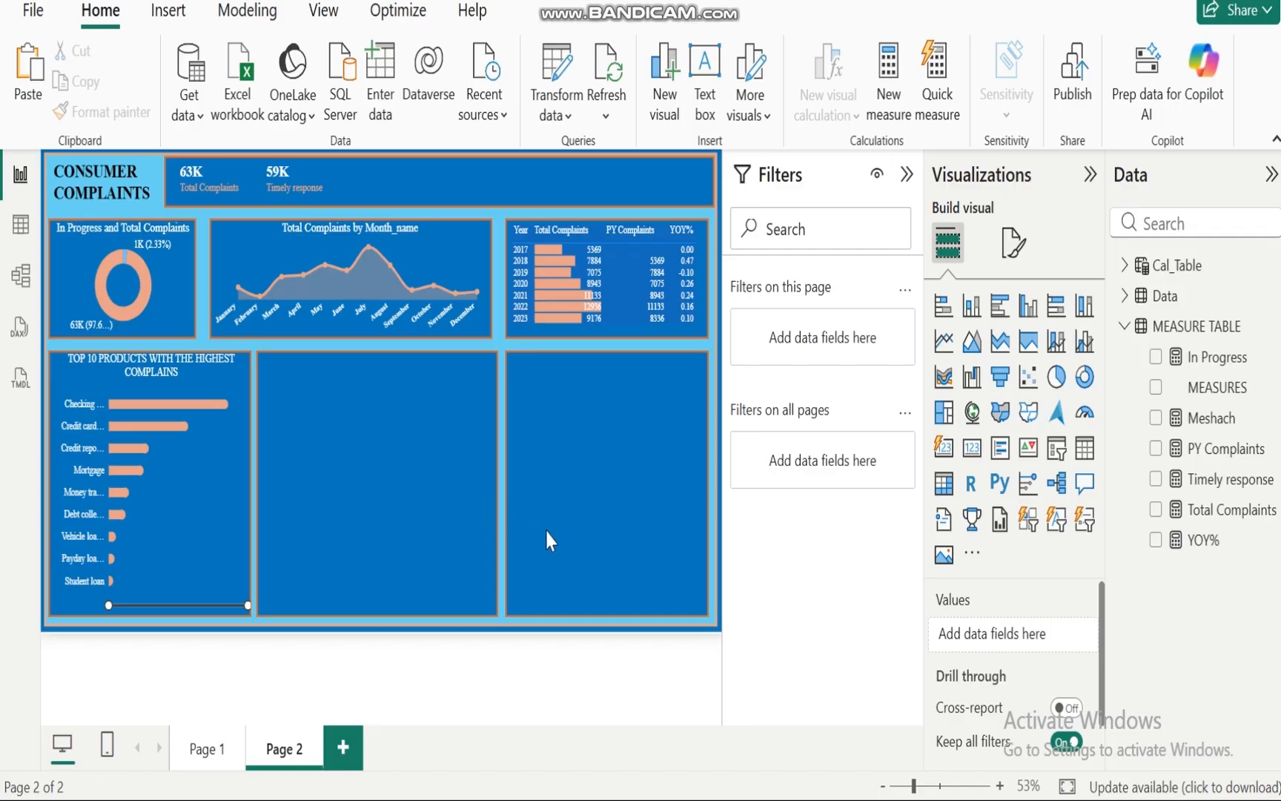
Step: Switch to the PowerPoint file to review the analytical questions by management, then return to Power BI
{"action": "mouse_move", "coordinate": [874, 798]}
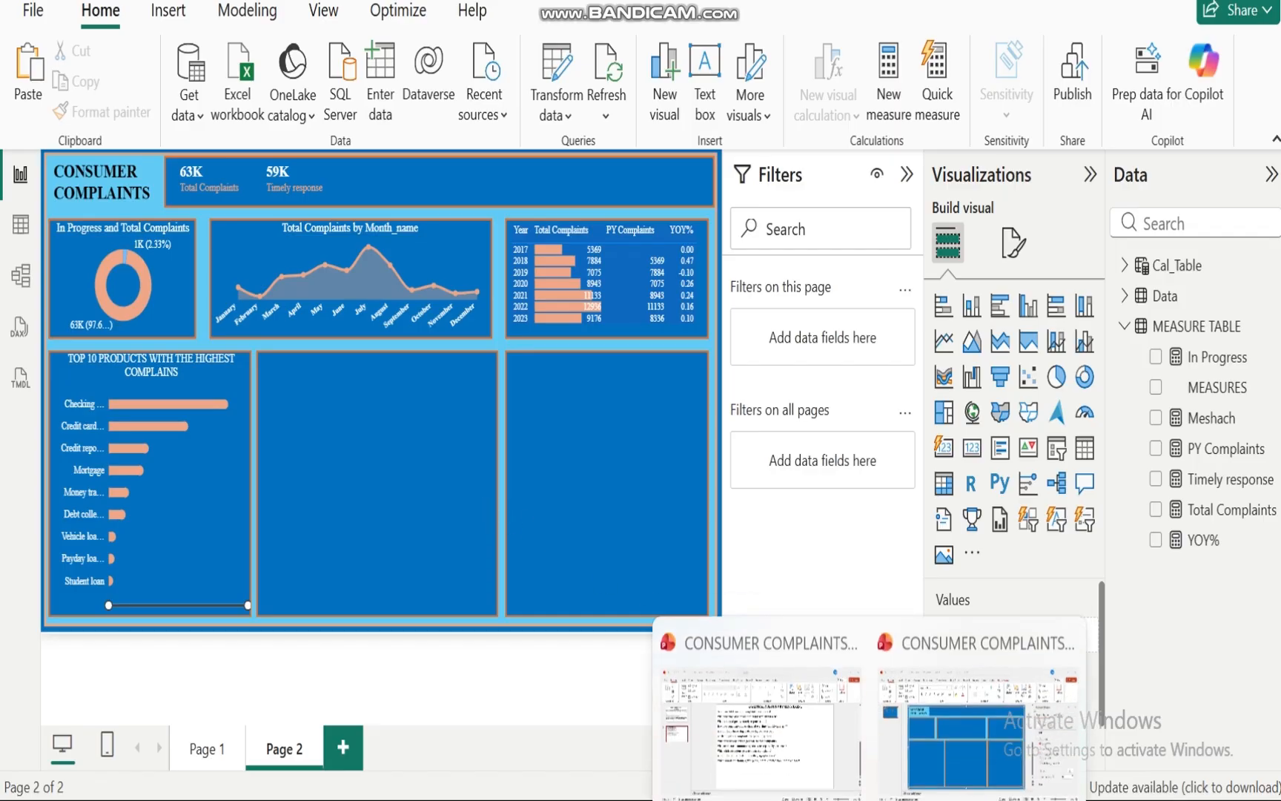
{"action": "left_click", "coordinate": [756, 754]}
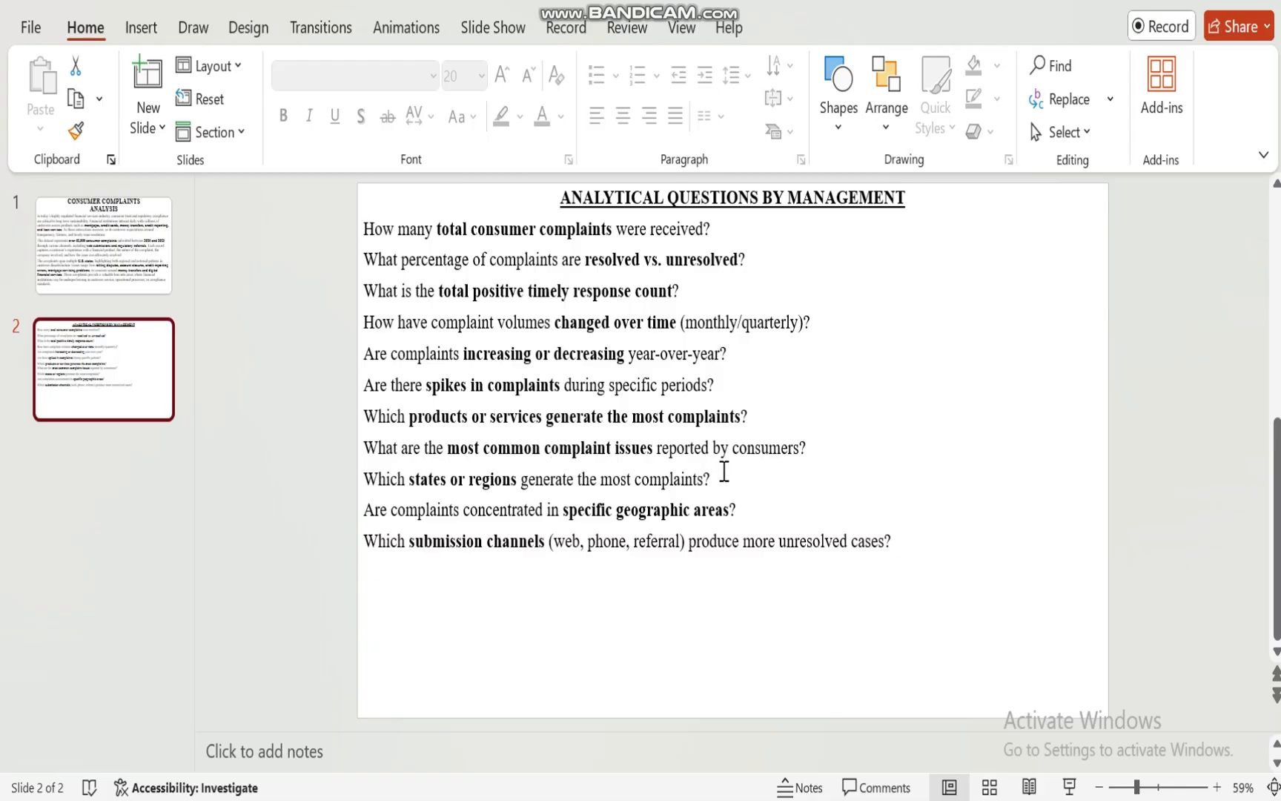
{"action": "mouse_move", "coordinate": [825, 799]}
{"action": "left_click", "coordinate": [826, 757]}
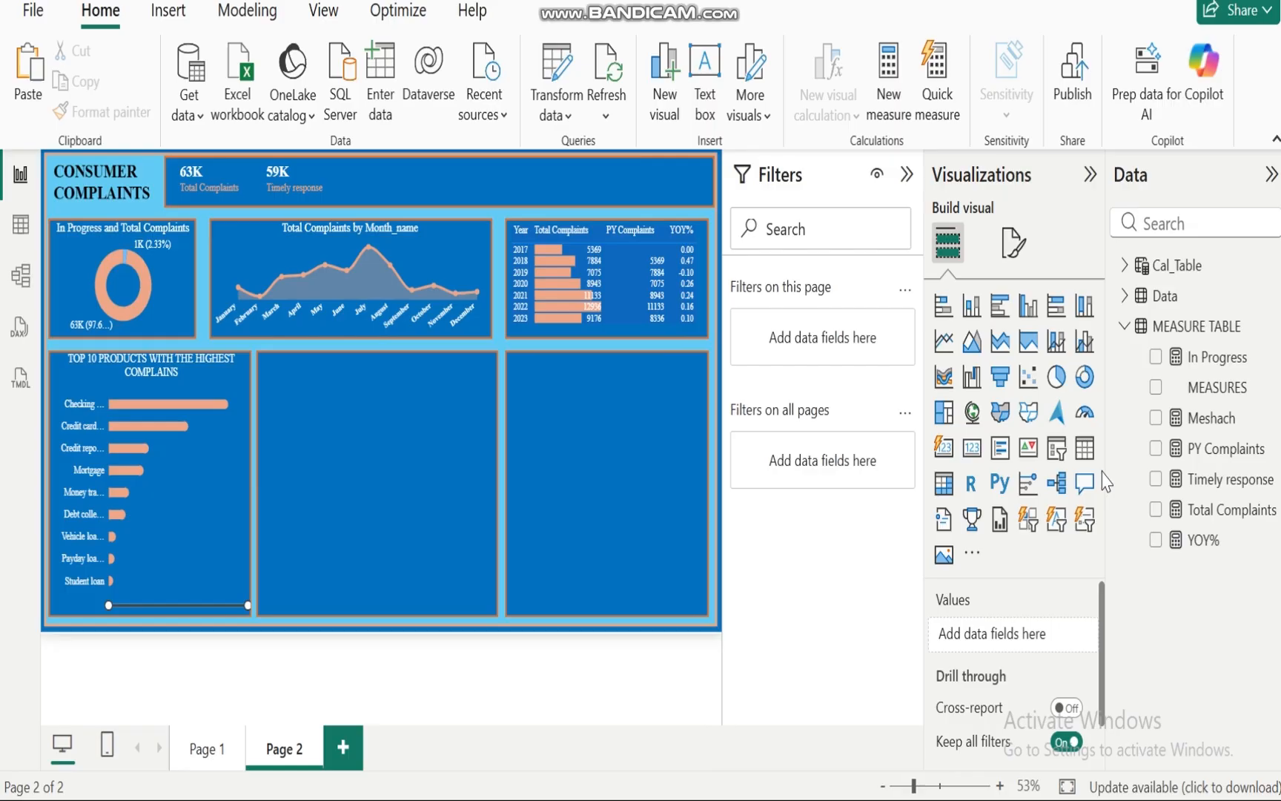
Step: Create a clustered bar chart of Total Complaints by Issue in the empty panel beside the top-10 products chart
{"action": "left_click", "coordinate": [1156, 509]}
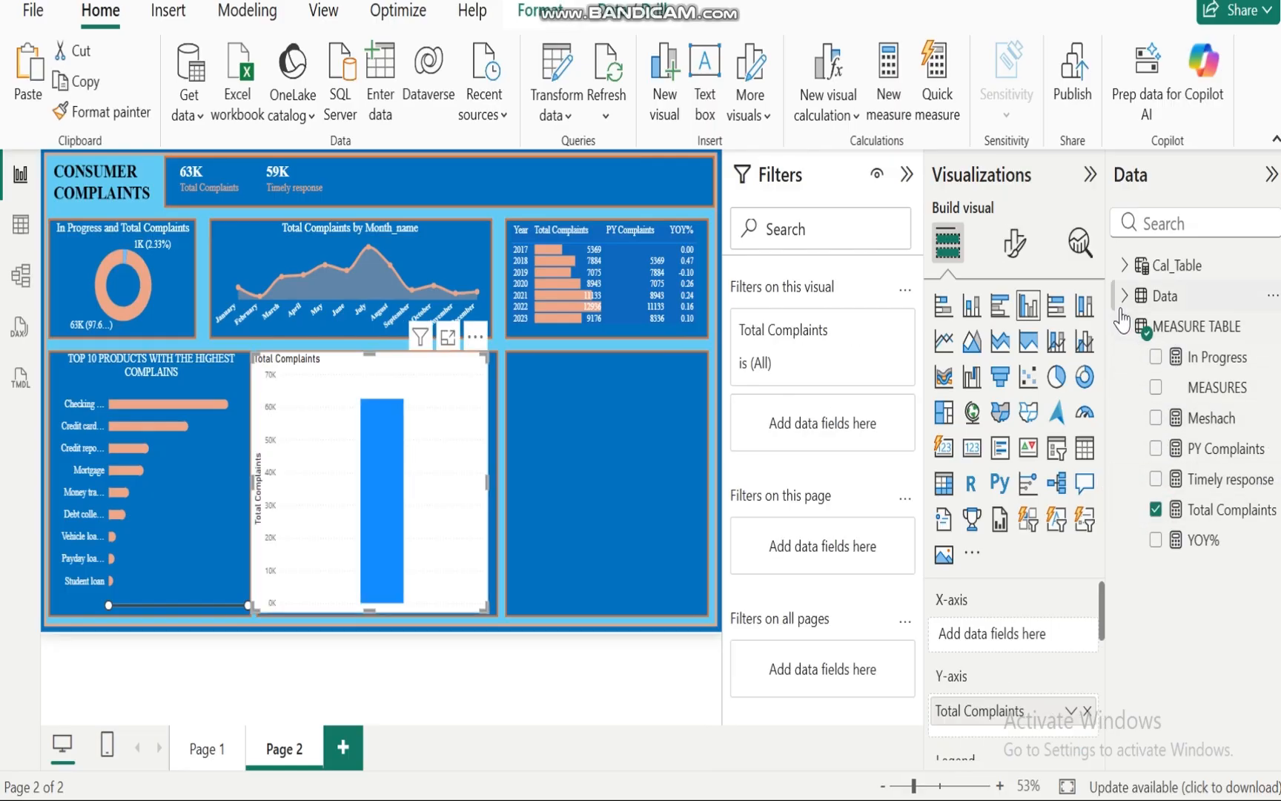
{"action": "left_click", "coordinate": [1124, 326]}
{"action": "left_click", "coordinate": [1125, 295]}
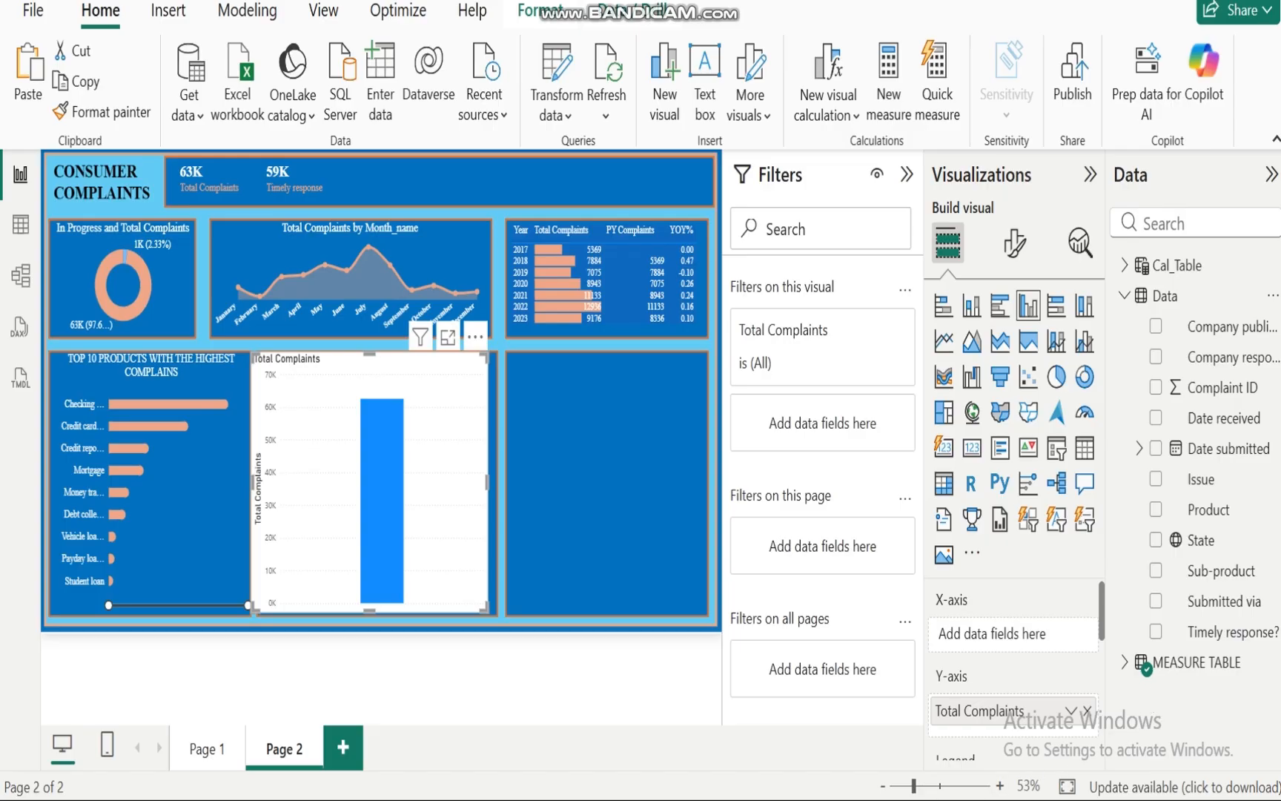
{"action": "mouse_move", "coordinate": [768, 731]}
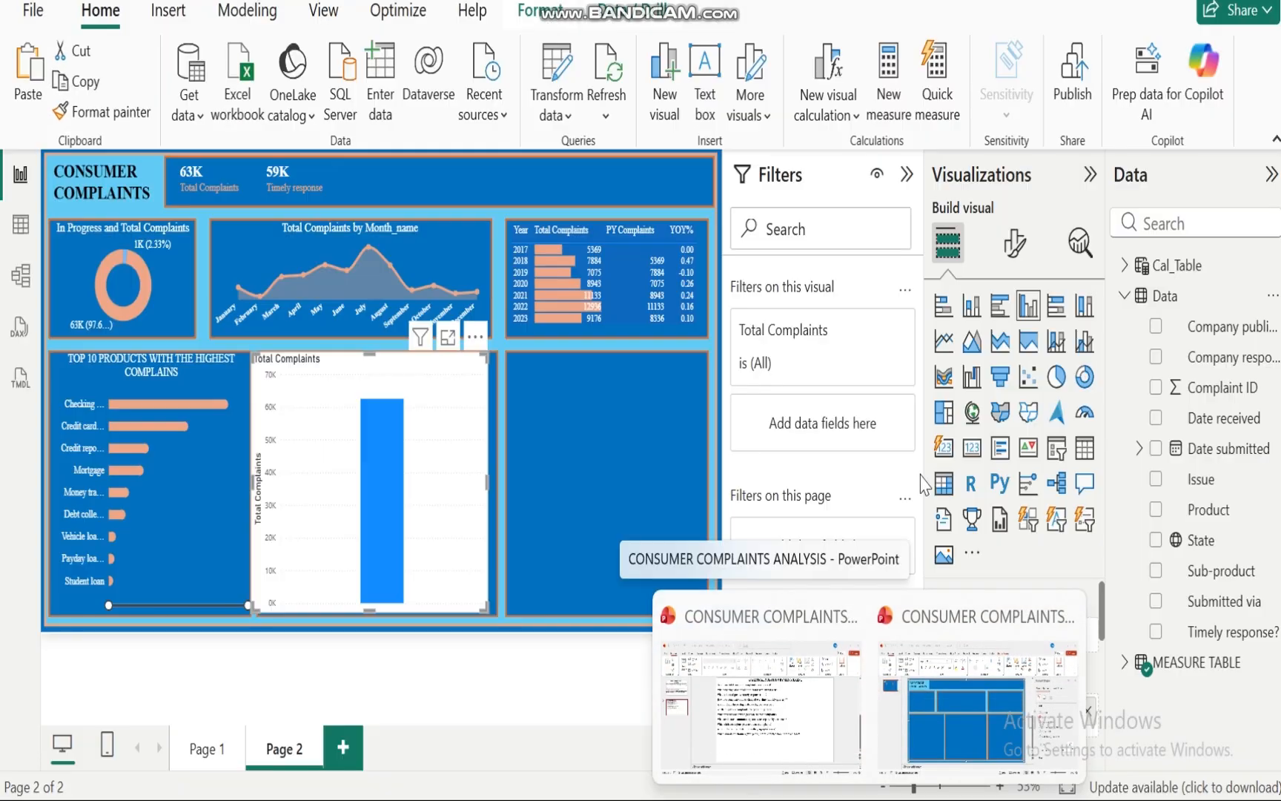
{"action": "left_click", "coordinate": [1156, 480]}
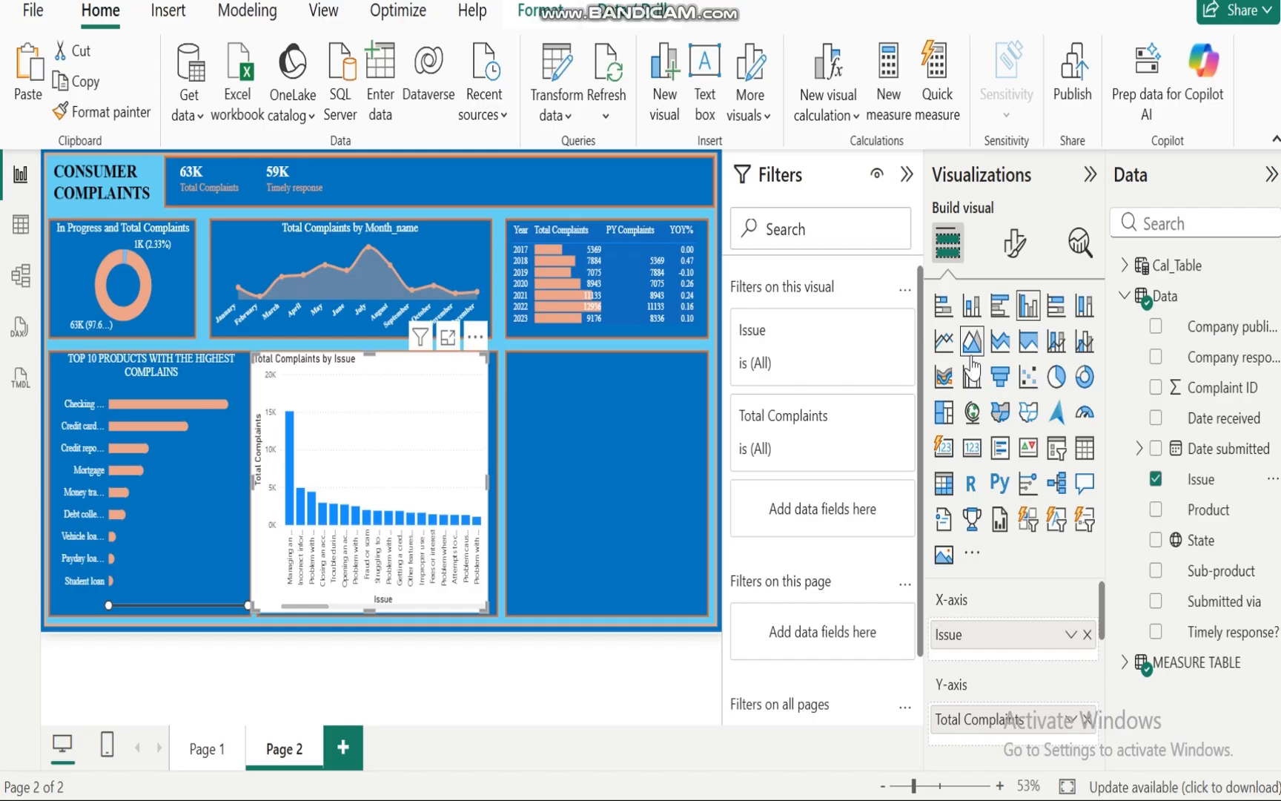
{"action": "left_click", "coordinate": [998, 308]}
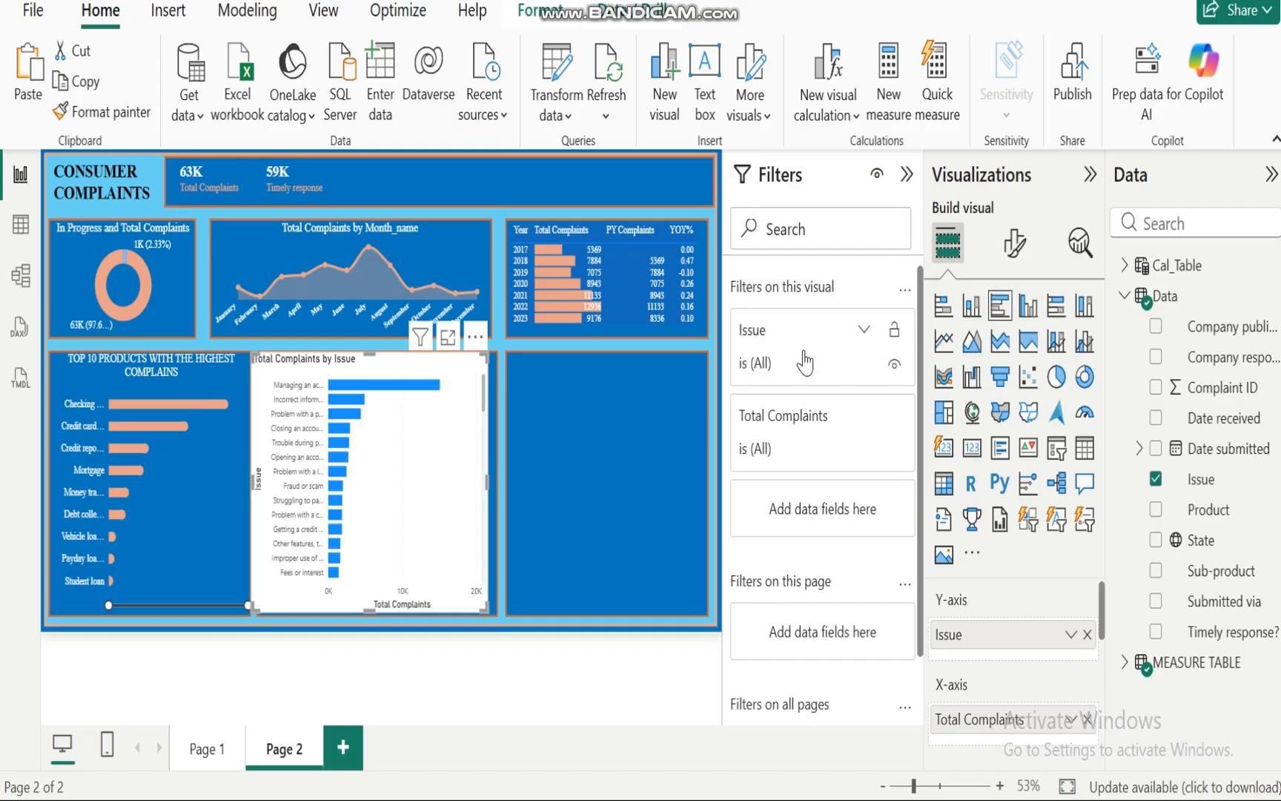
Step: Apply a Top N filter on Issue showing the top 10 by Total Complaints
{"action": "left_click", "coordinate": [864, 329]}
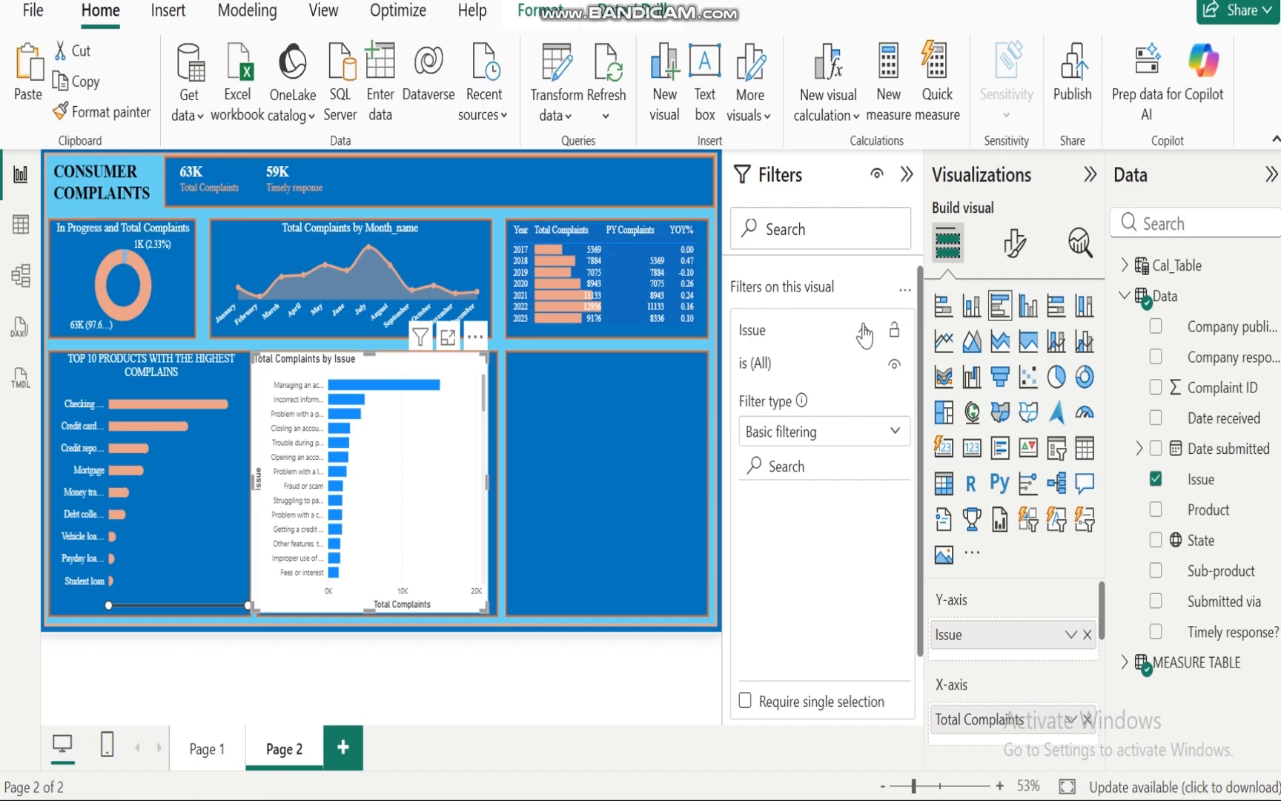
{"action": "left_click", "coordinate": [894, 434]}
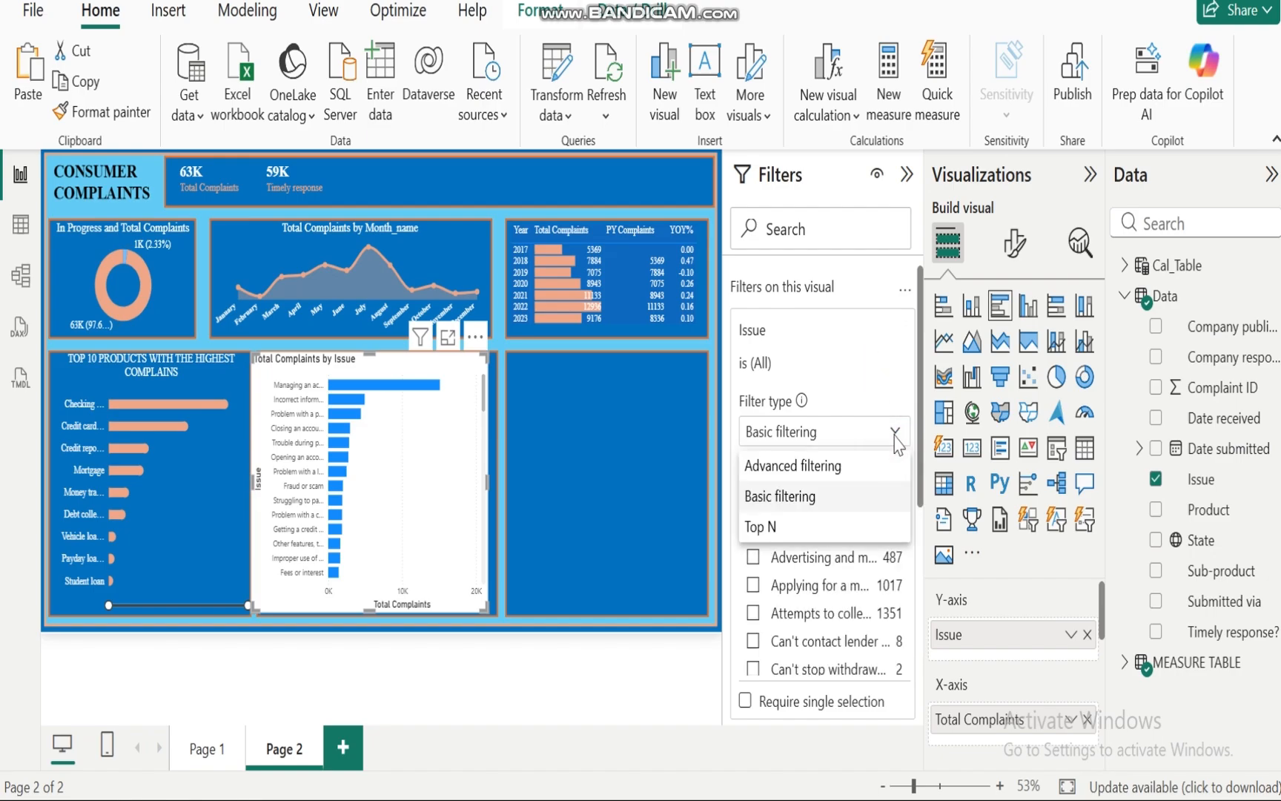
{"action": "left_click", "coordinate": [784, 528]}
{"action": "left_click", "coordinate": [841, 497]}
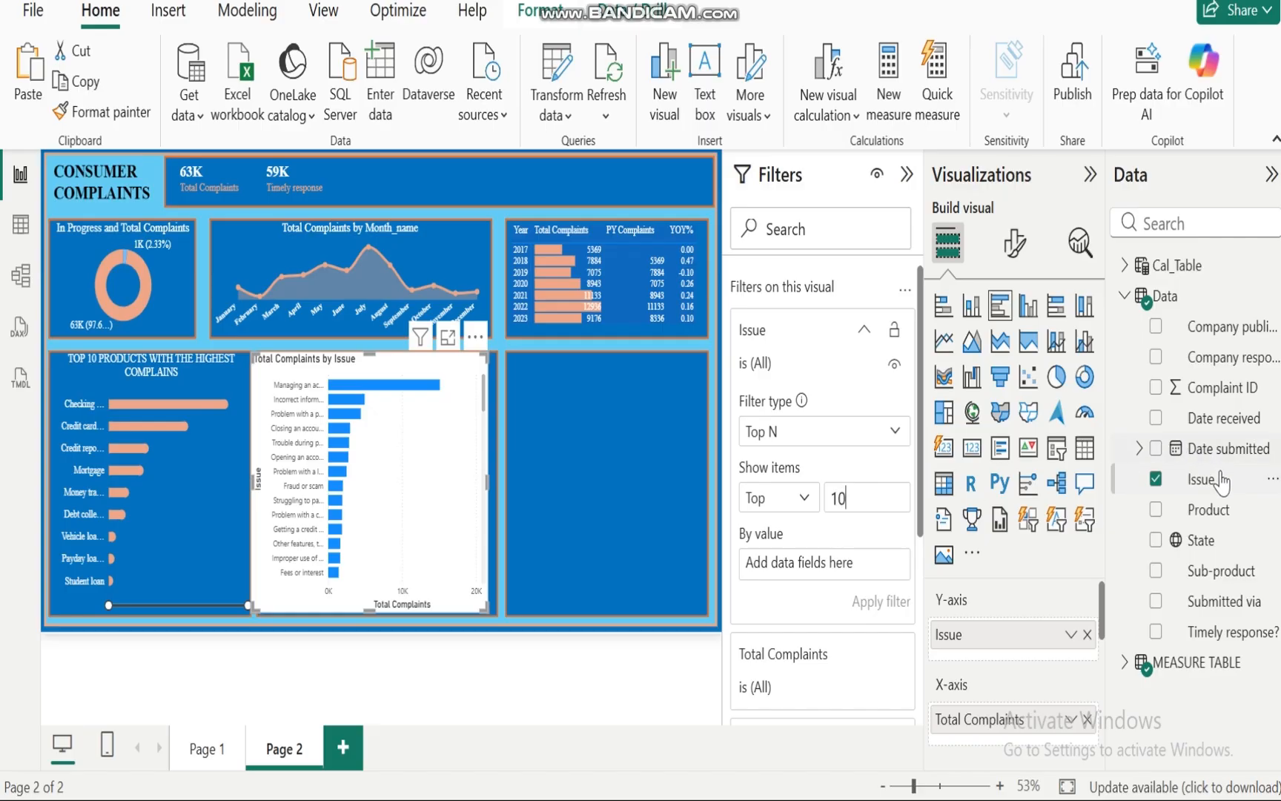
{"action": "left_click", "coordinate": [1123, 296]}
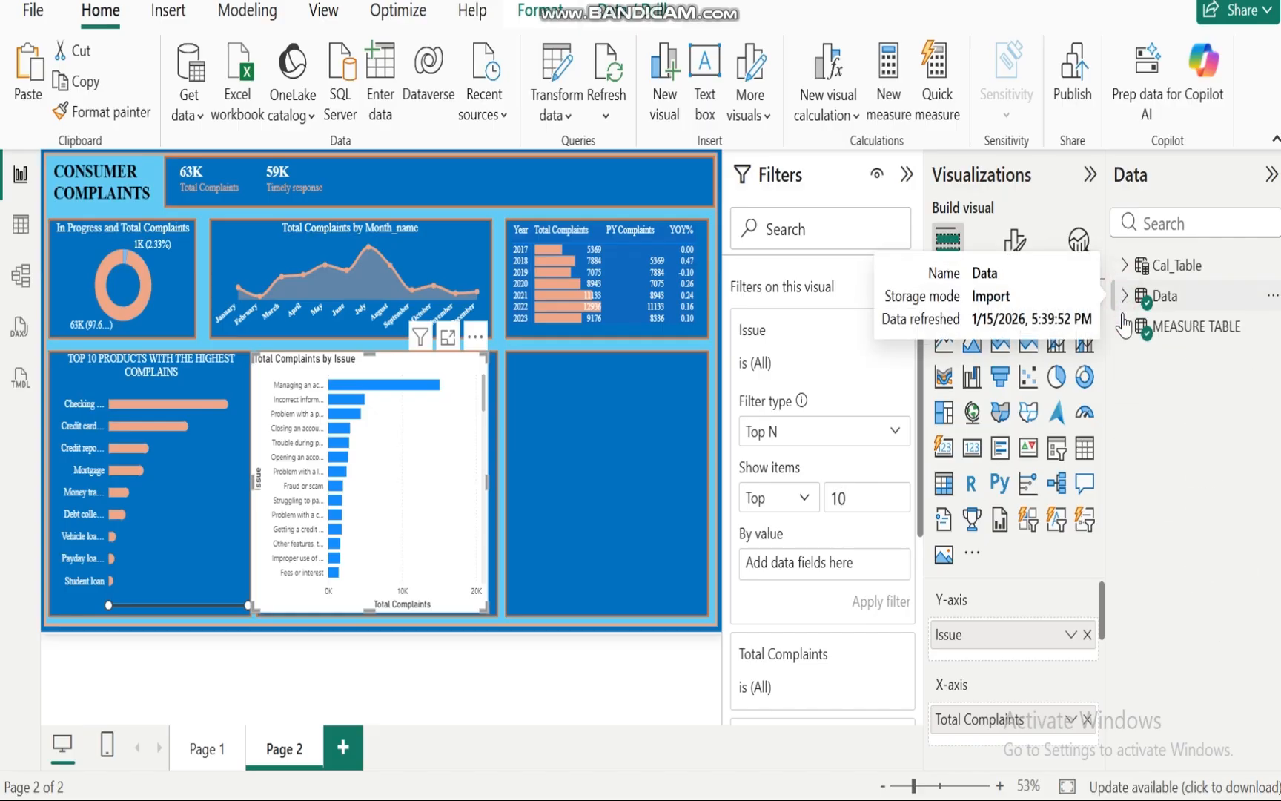
{"action": "left_click", "coordinate": [1124, 327]}
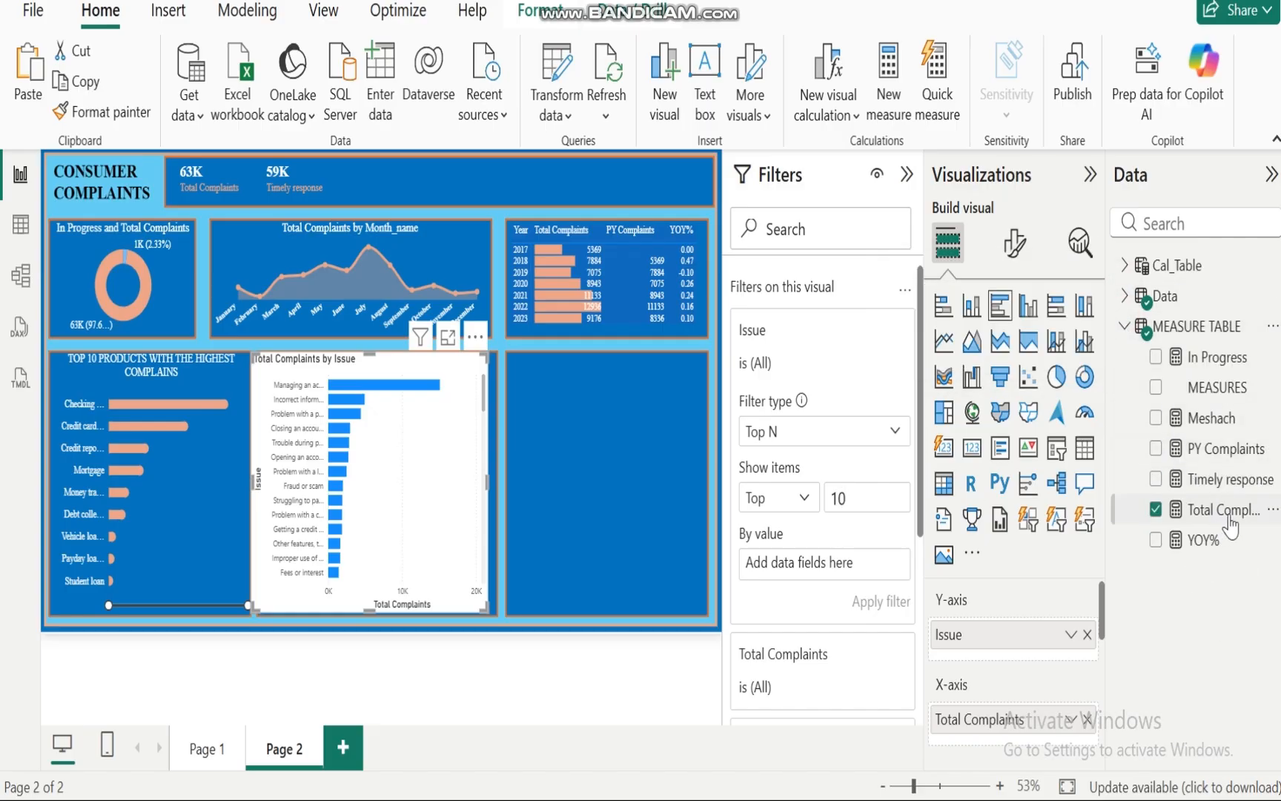
{"action": "left_click_drag", "start_coordinate": [1229, 523], "coordinate": [844, 573]}
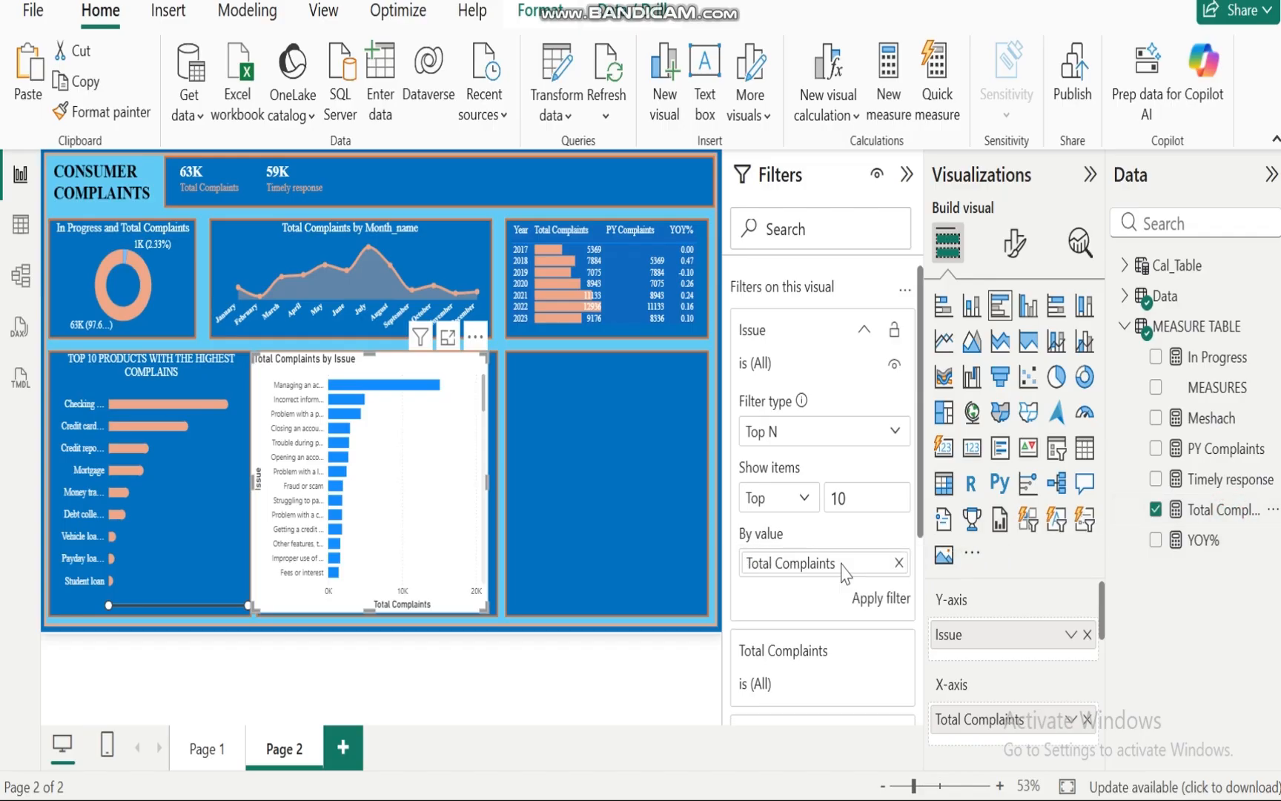
{"action": "left_click", "coordinate": [884, 599]}
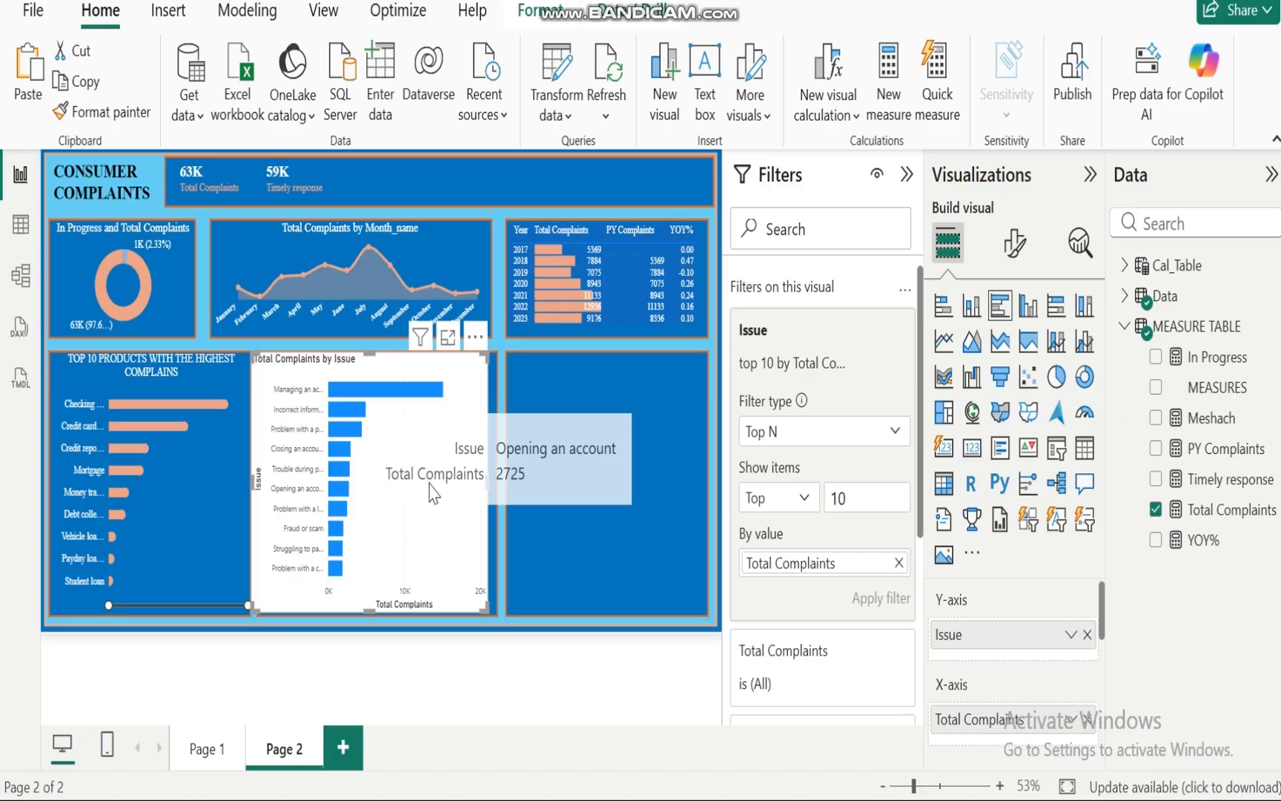
Step: Change the issue chart to a clustered column chart and copy the top-10 products chart's formatting onto it with Format Painter
{"action": "left_click", "coordinate": [1028, 310]}
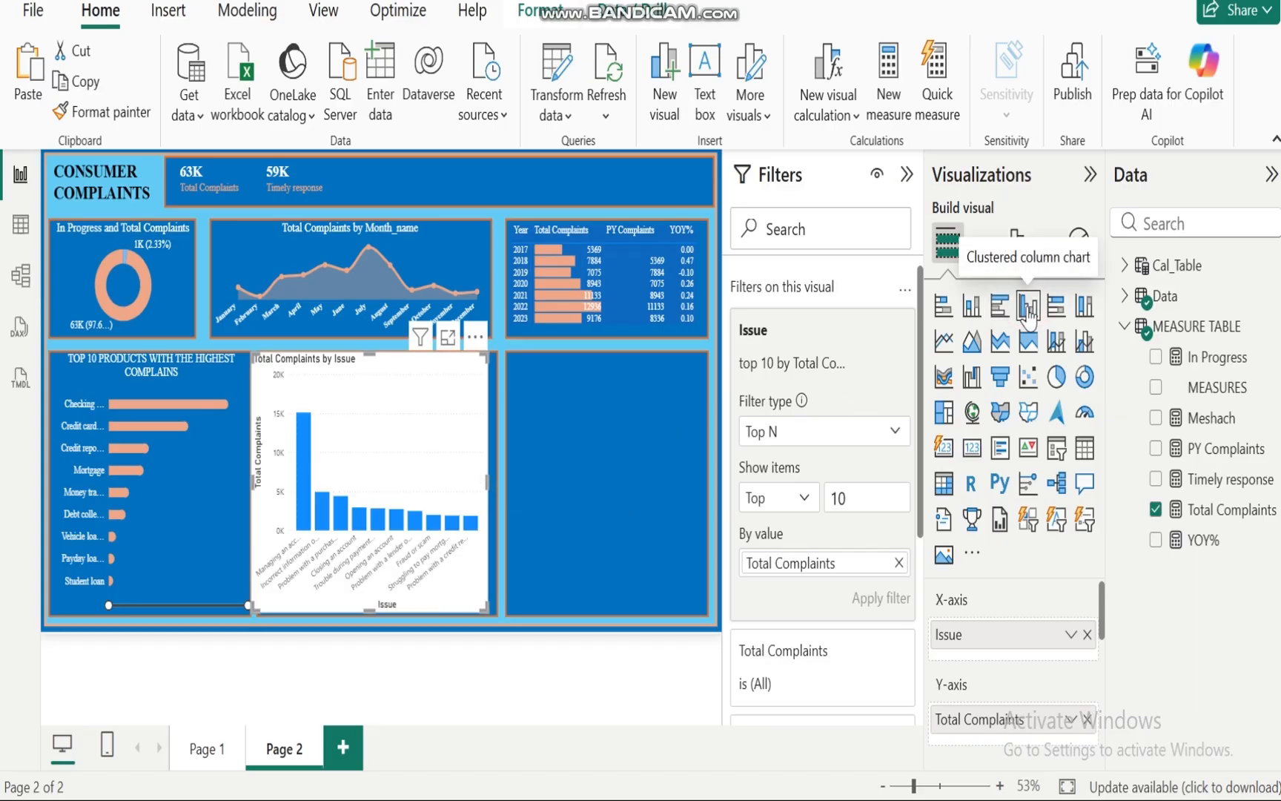
{"action": "left_click", "coordinate": [194, 540]}
{"action": "left_click", "coordinate": [100, 112]}
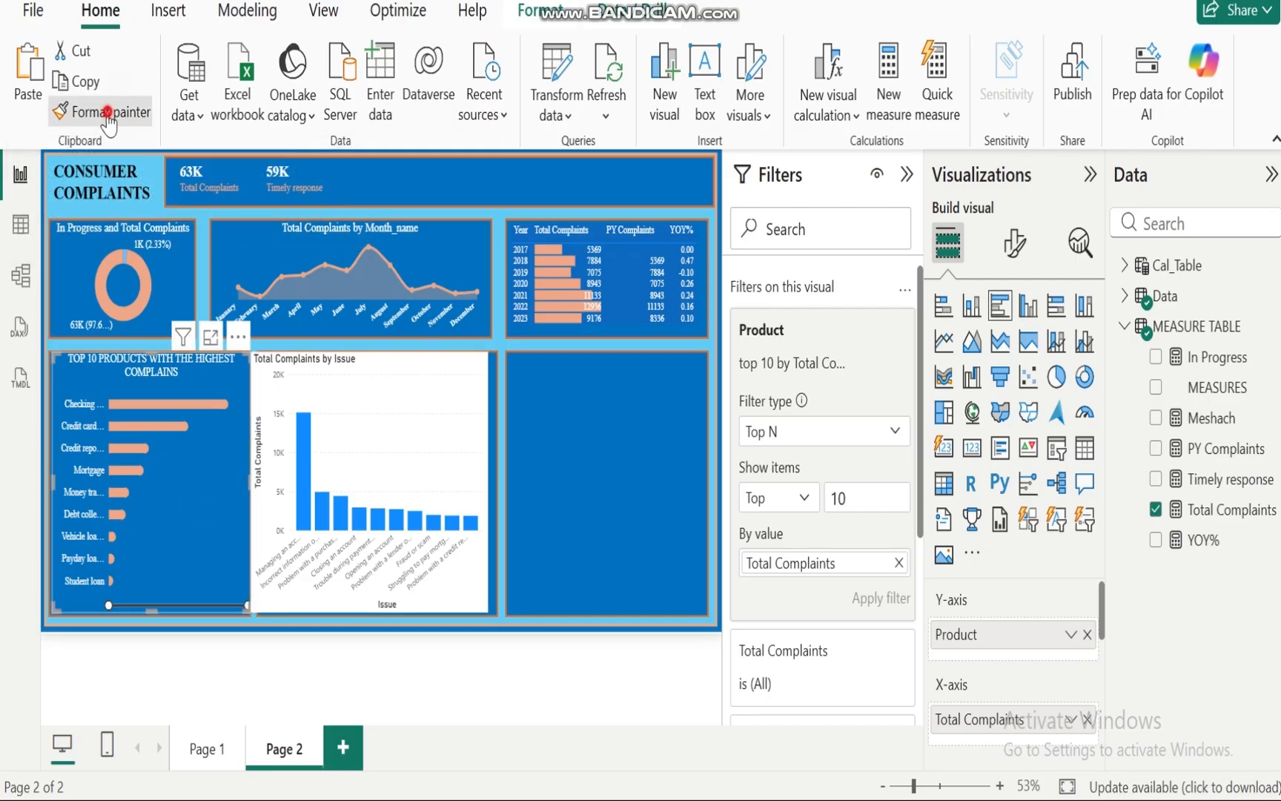
{"action": "left_click", "coordinate": [407, 386]}
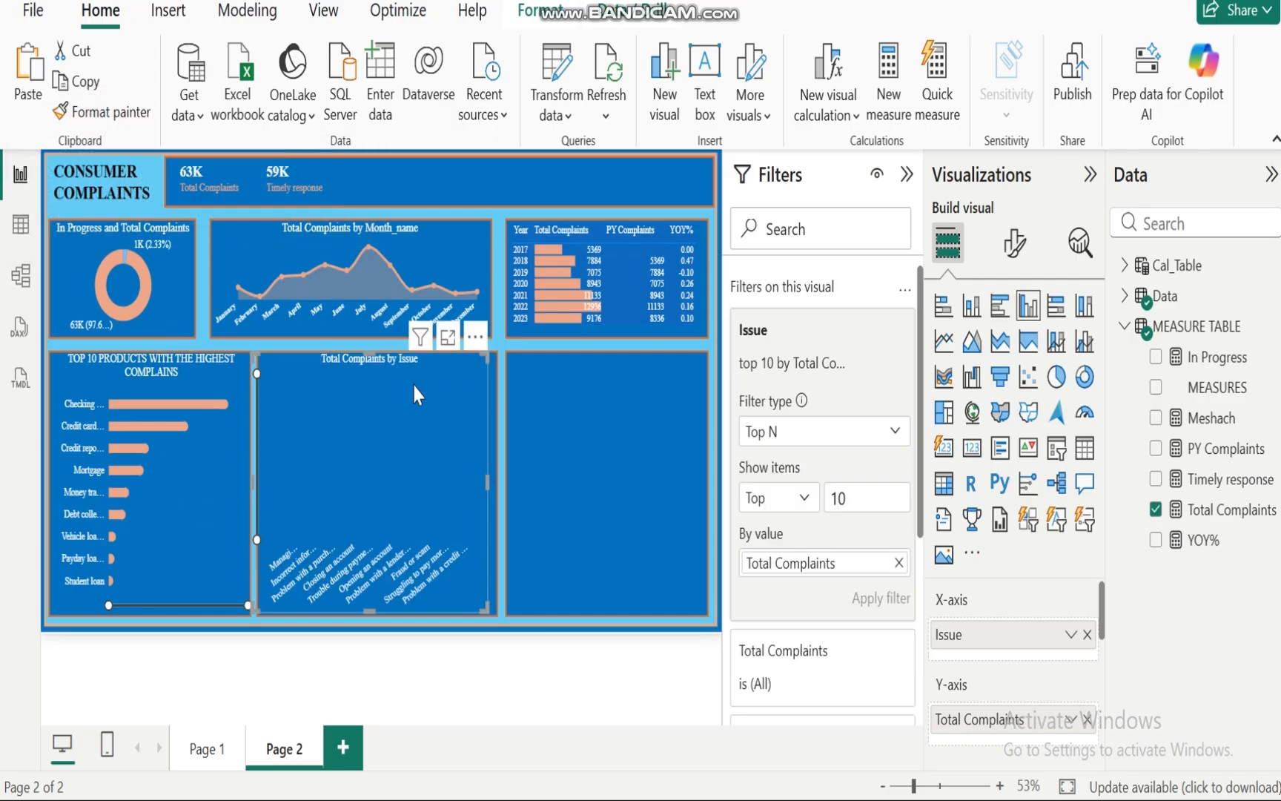
Step: Widen the issue chart slightly and set its error bars with Total Complaints as upper bound and Meshach as lower bound
{"action": "left_click", "coordinate": [1014, 245]}
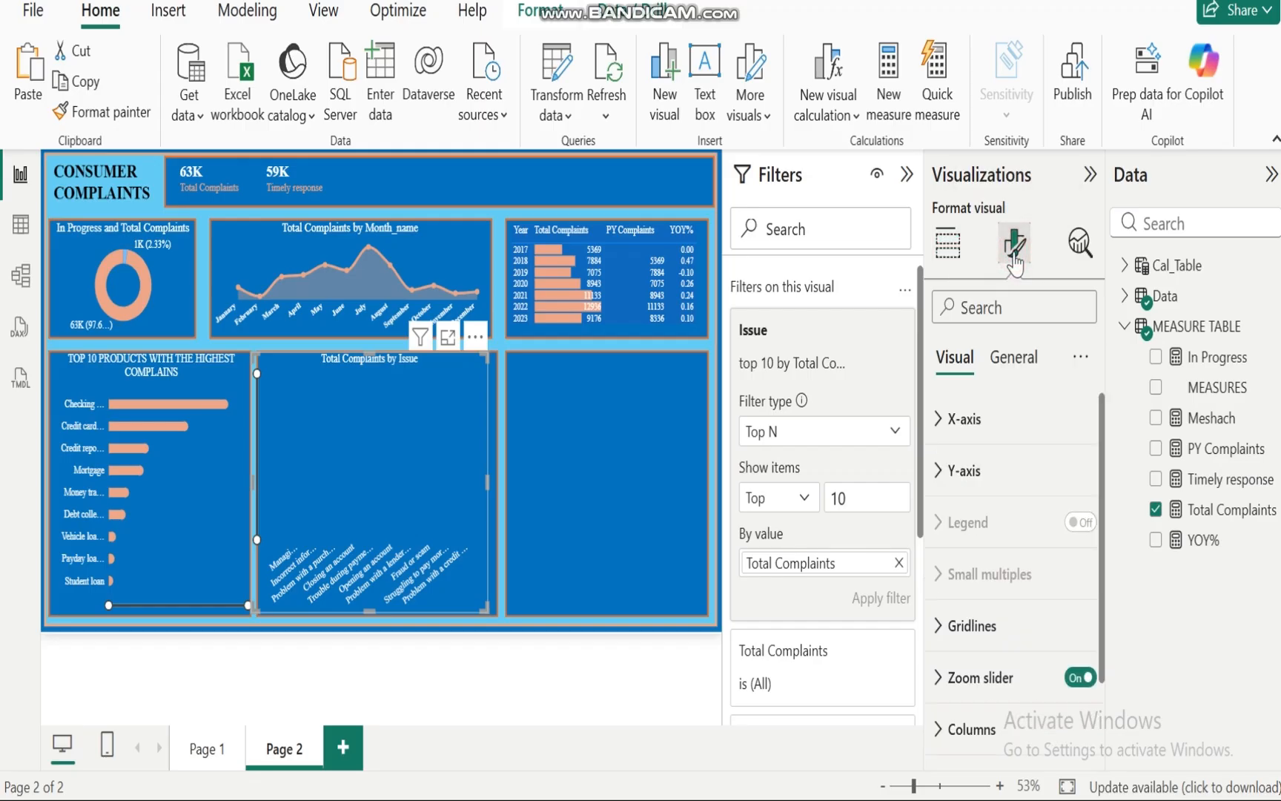
{"action": "left_click", "coordinate": [1079, 244]}
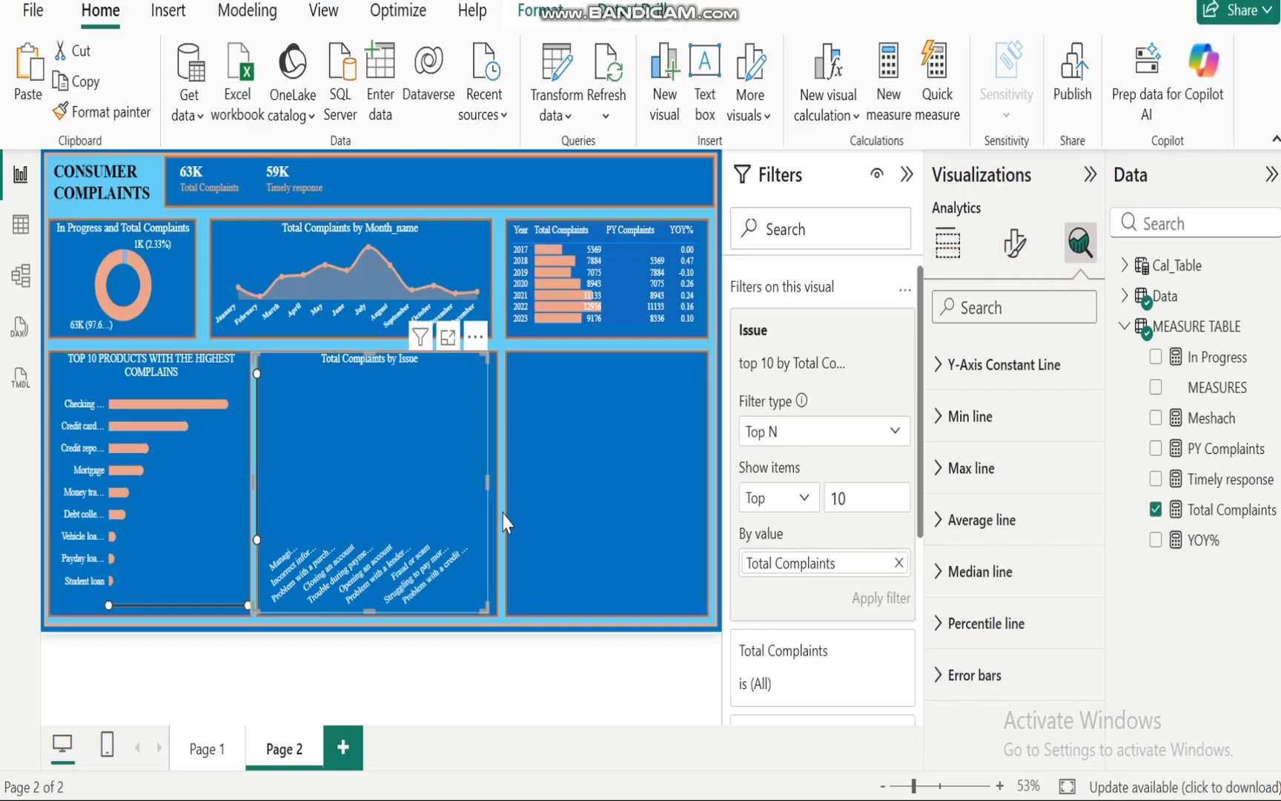
{"action": "left_click_drag", "start_coordinate": [485, 484], "coordinate": [495, 485]}
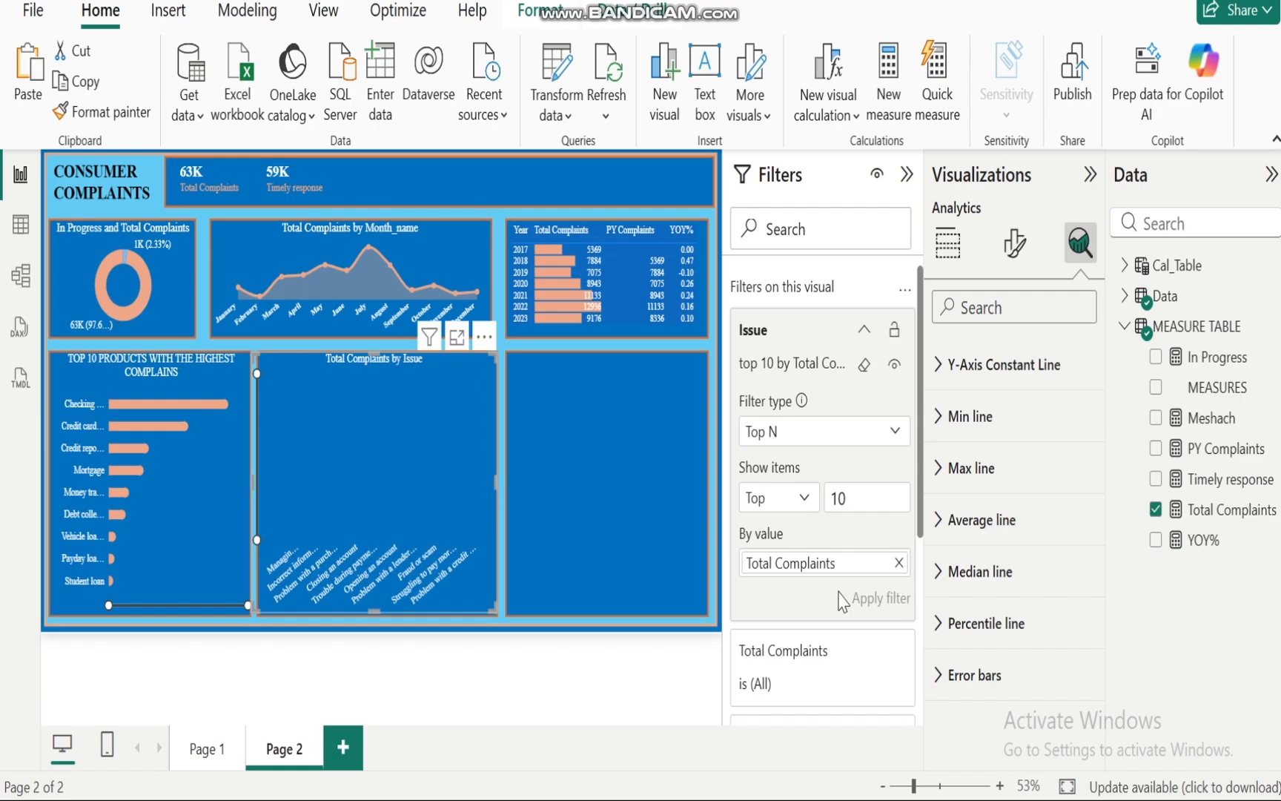
{"action": "left_click", "coordinate": [938, 676]}
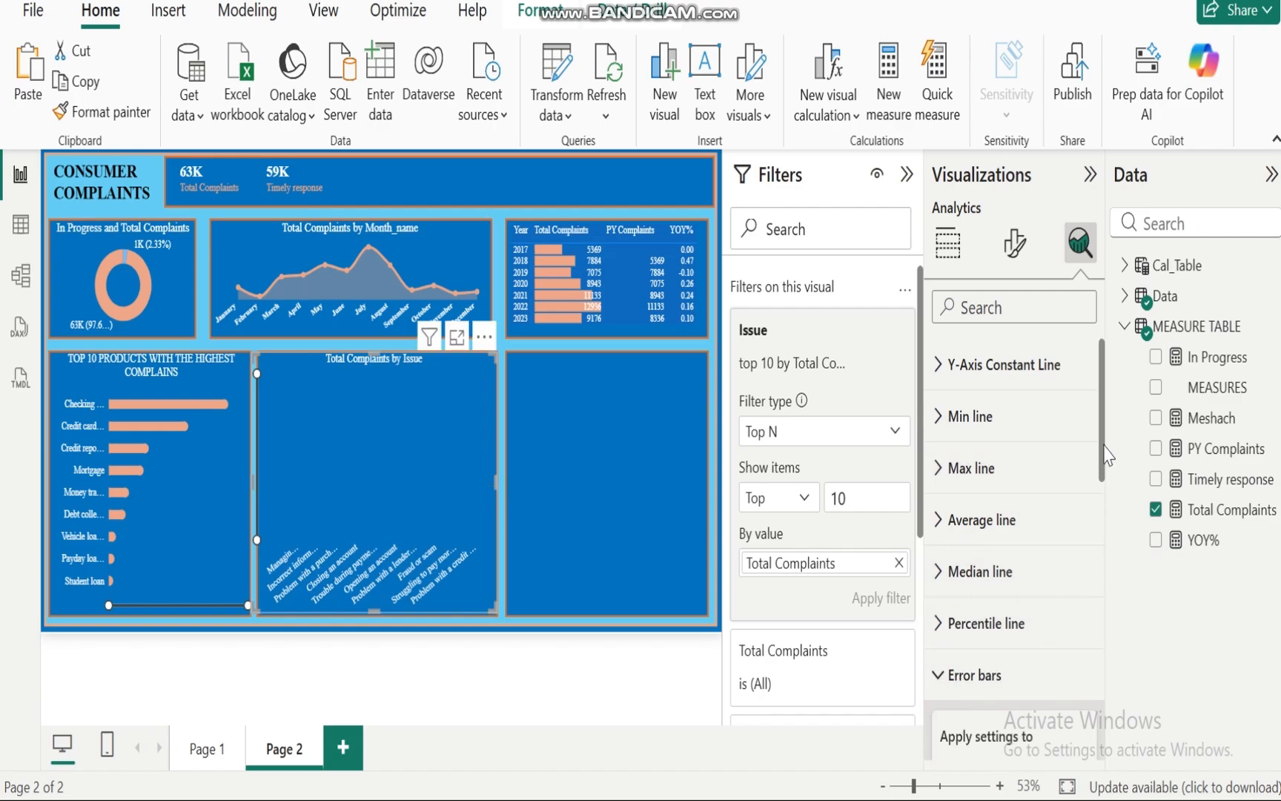
{"action": "left_click_drag", "start_coordinate": [1105, 449], "coordinate": [1105, 659]}
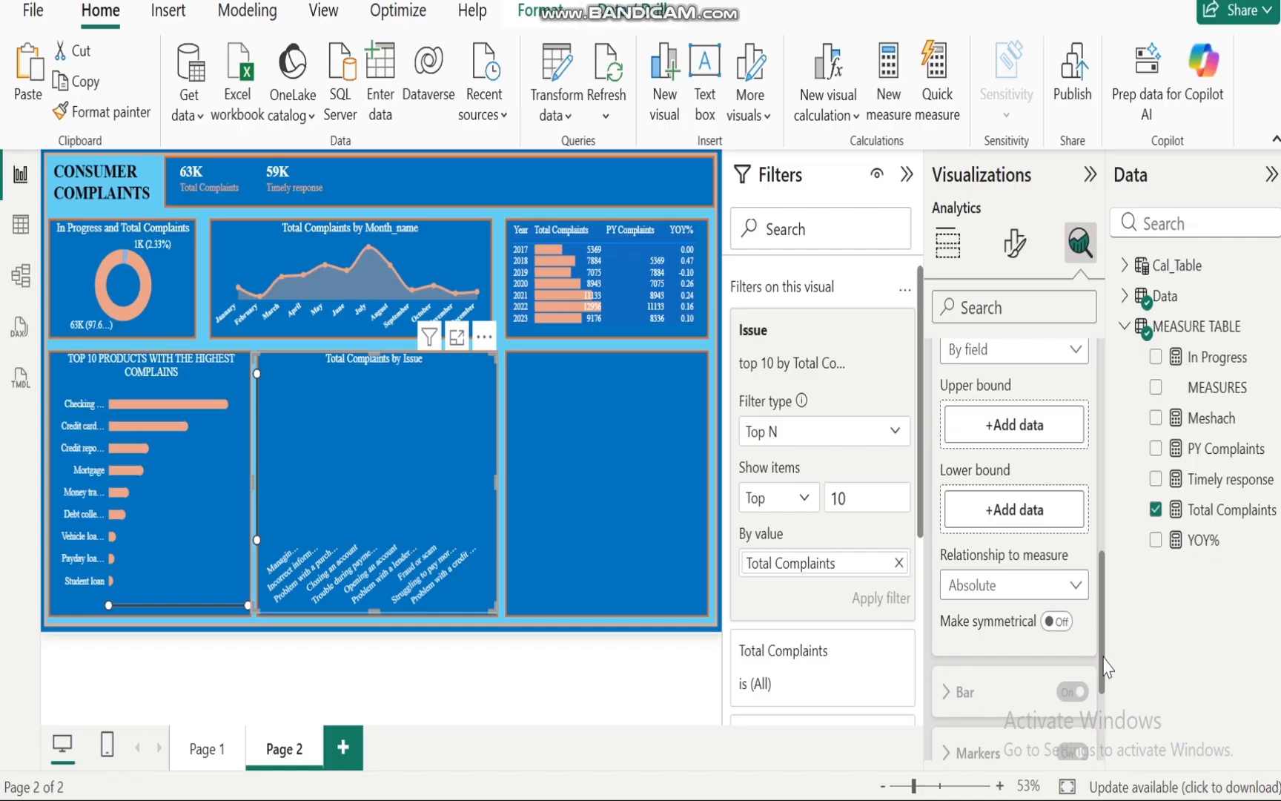
{"action": "left_click_drag", "start_coordinate": [1211, 423], "coordinate": [993, 507]}
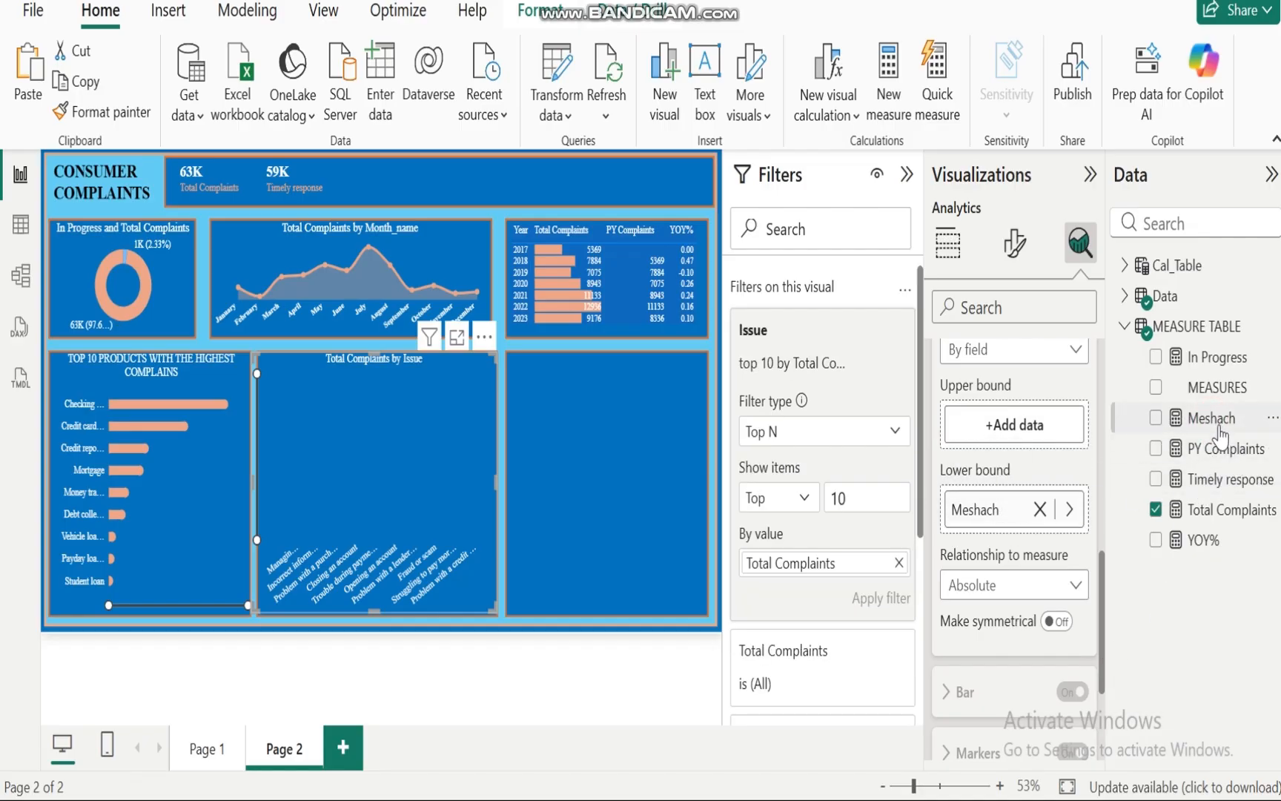
{"action": "left_click_drag", "start_coordinate": [1213, 511], "coordinate": [986, 424]}
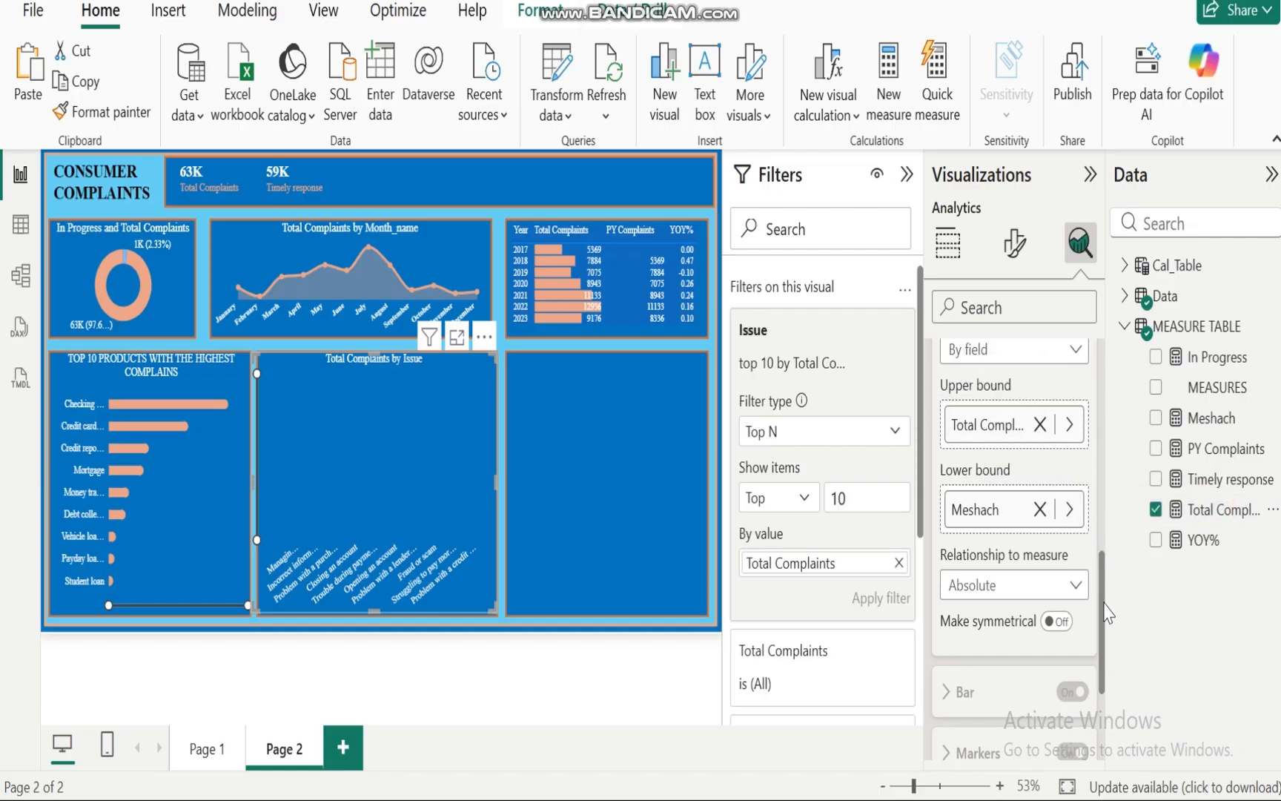
Step: Enable the error bars on the issue chart
{"action": "left_click_drag", "start_coordinate": [1108, 613], "coordinate": [1101, 518]}
{"action": "left_click", "coordinate": [1076, 574]}
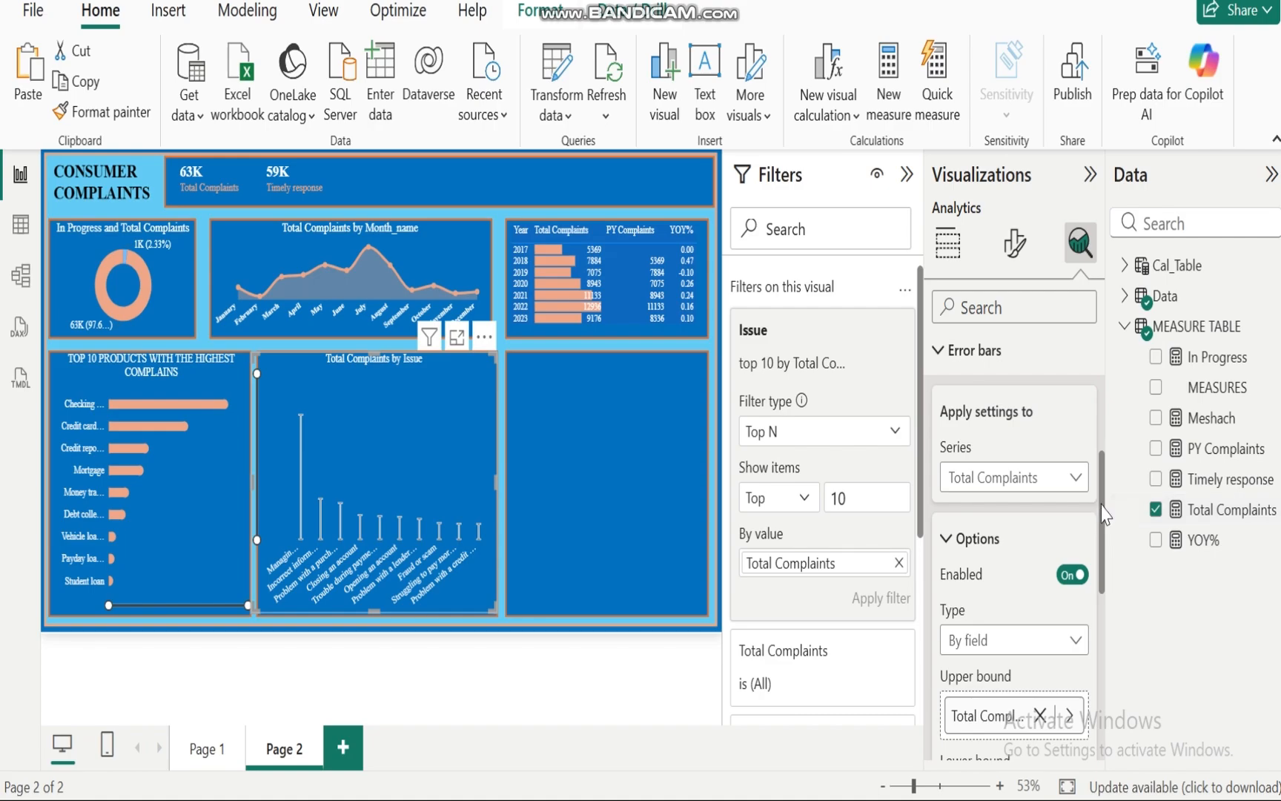
Step: Style the error bars with a salmon bar colour, width 10 and a salmon border colour
{"action": "left_click_drag", "start_coordinate": [1101, 505], "coordinate": [1107, 706]}
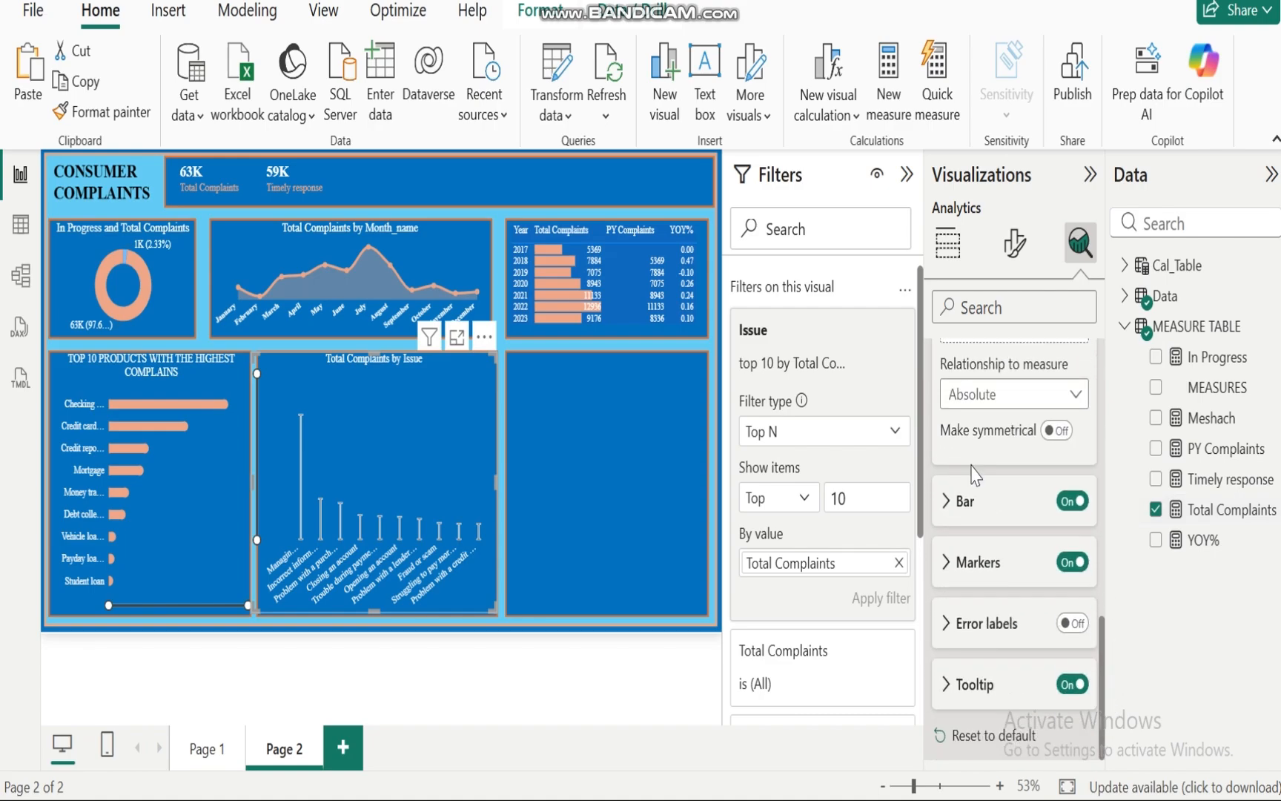
{"action": "left_click", "coordinate": [945, 503]}
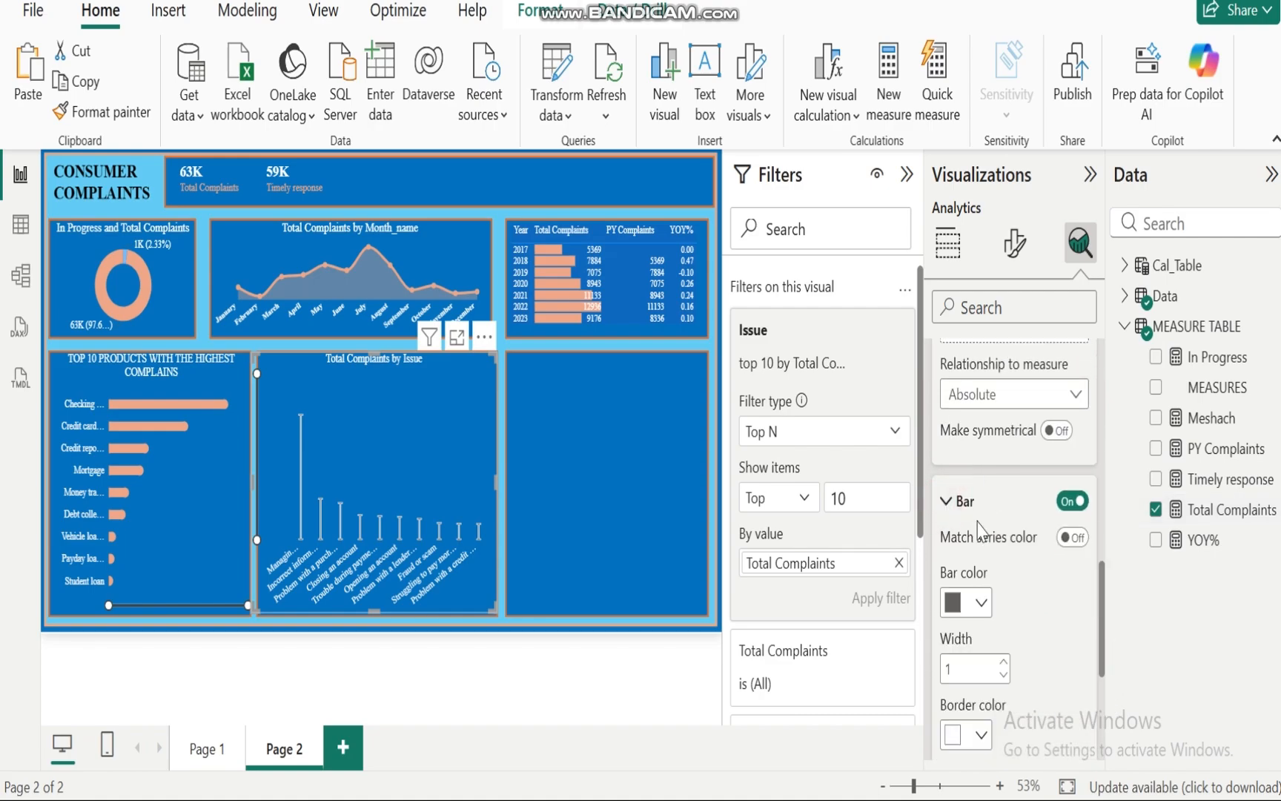
{"action": "left_click", "coordinate": [981, 607]}
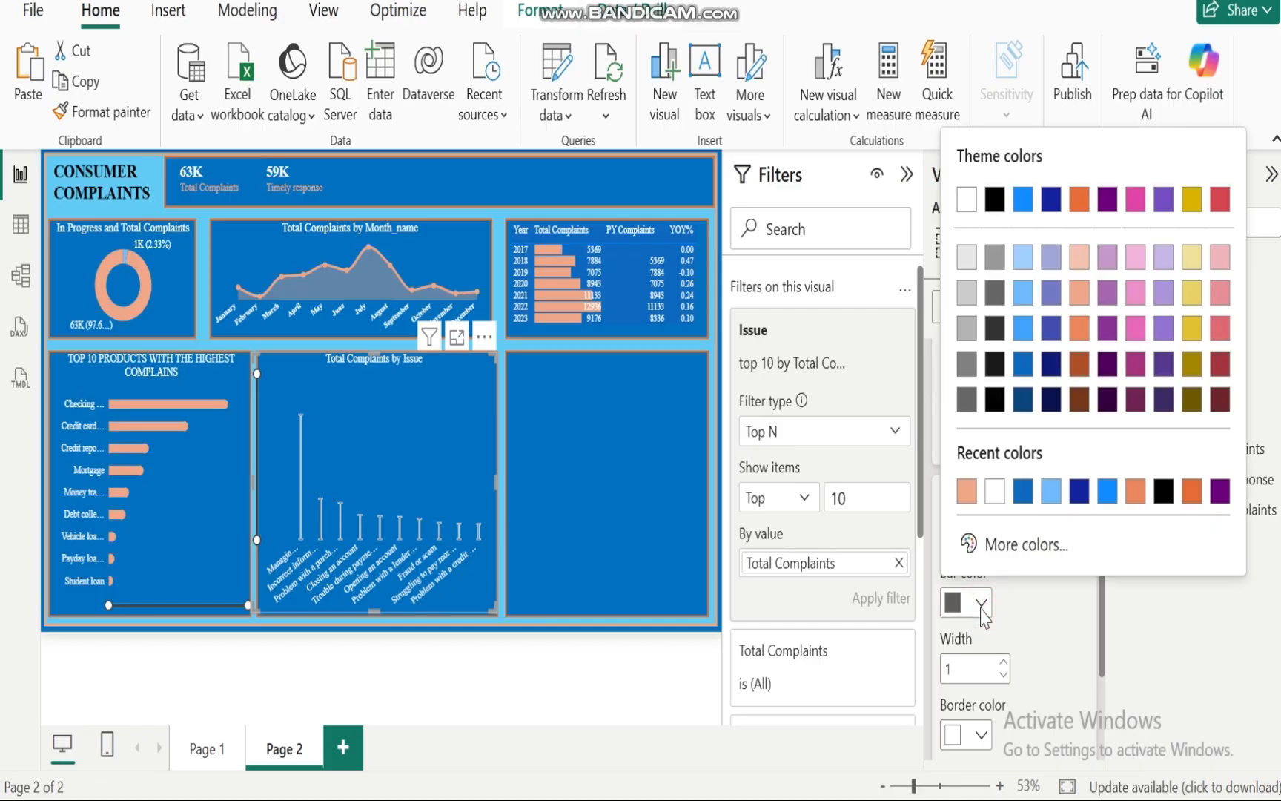
{"action": "left_click", "coordinate": [964, 490]}
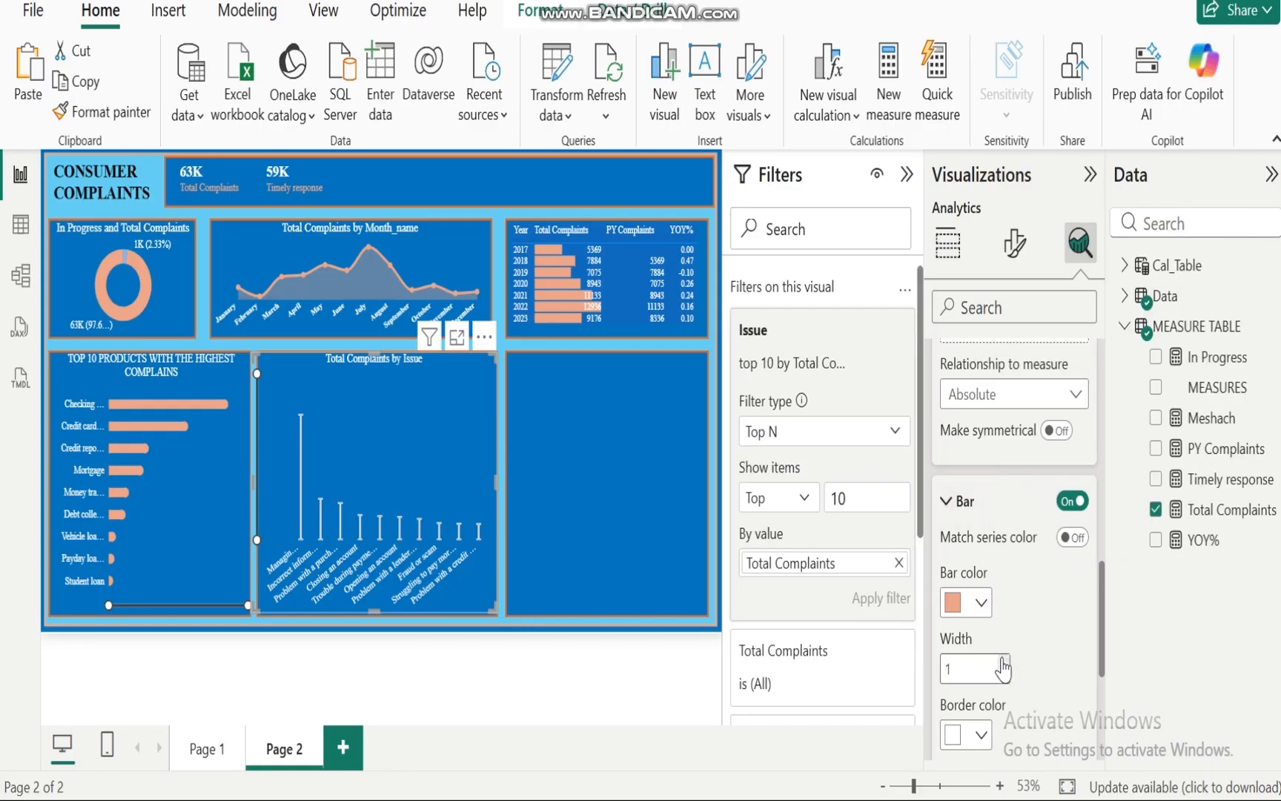
{"action": "left_click", "coordinate": [1002, 657]}
{"action": "left_click", "coordinate": [1001, 657]}
{"action": "left_click", "coordinate": [981, 734]}
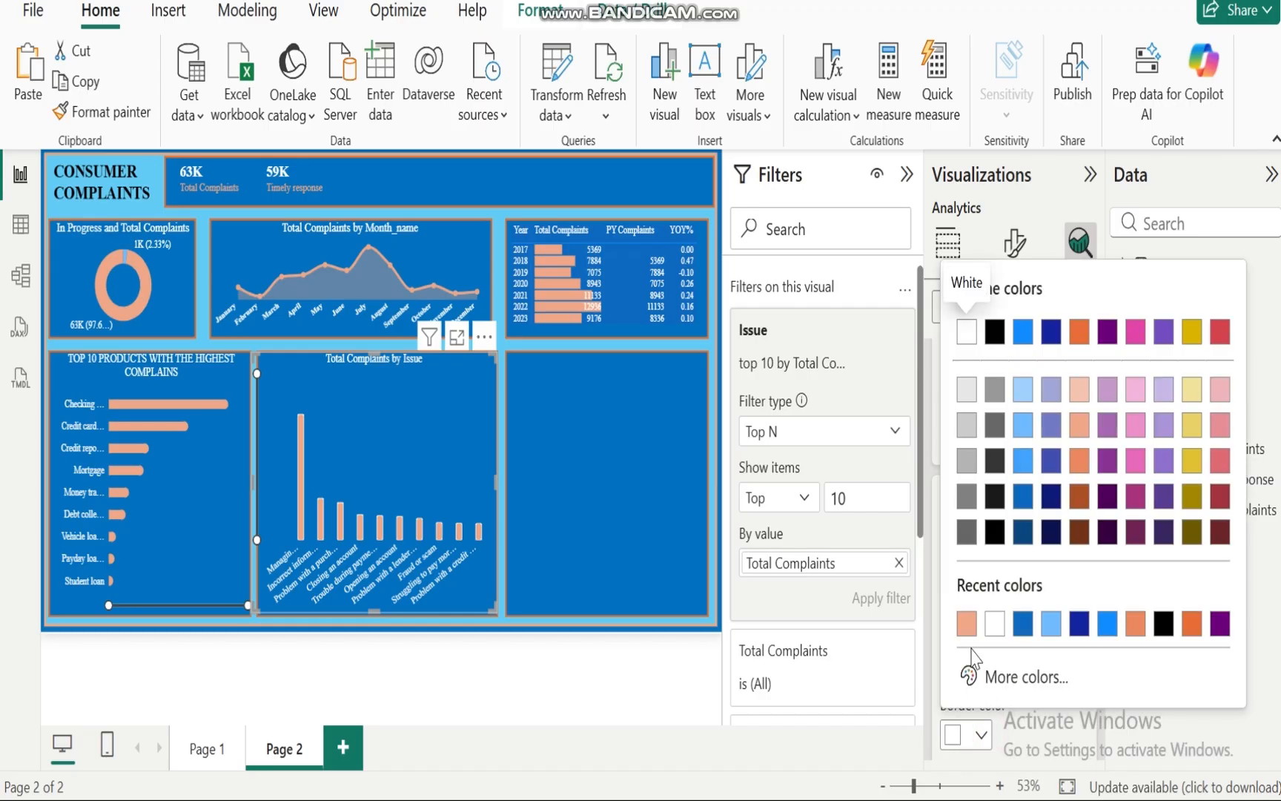
{"action": "left_click", "coordinate": [966, 623]}
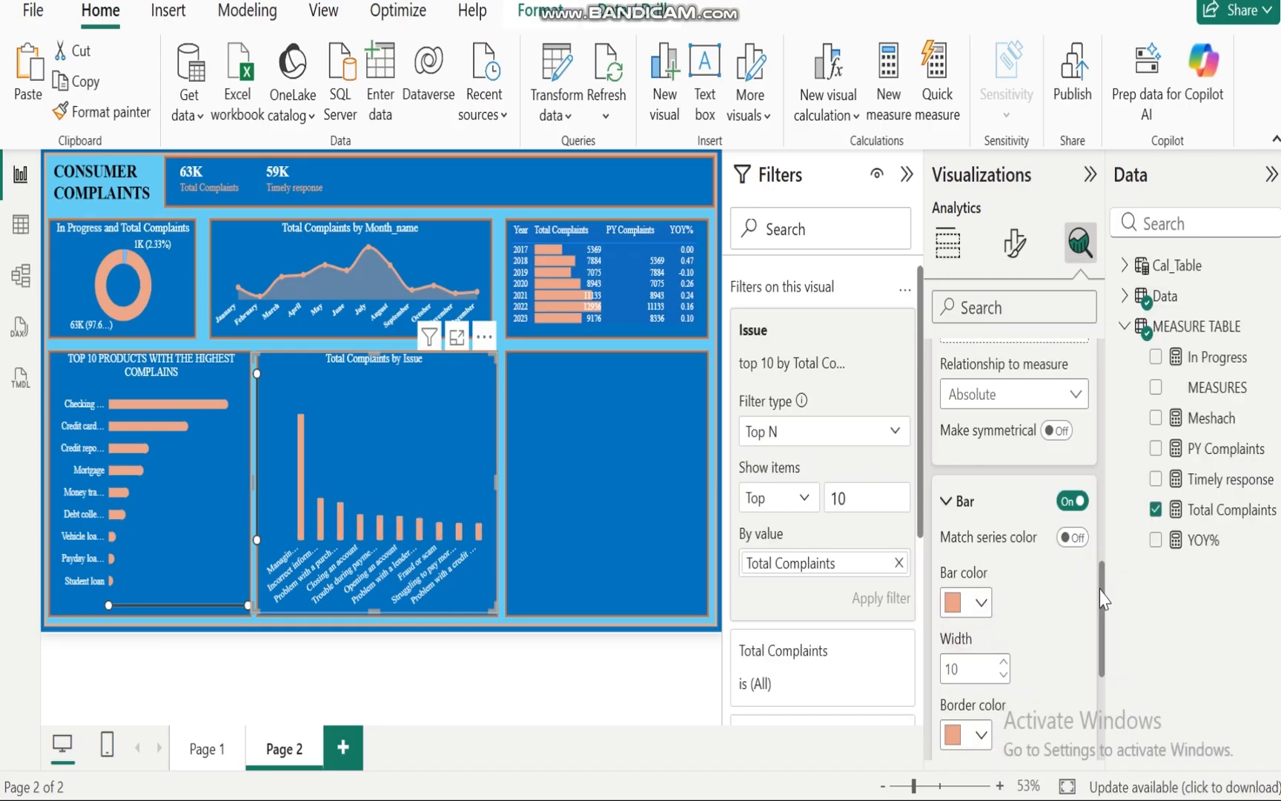
Step: Set the error-bar markers to a circle shape and adjust the marker size
{"action": "left_click_drag", "start_coordinate": [1100, 590], "coordinate": [1101, 656]}
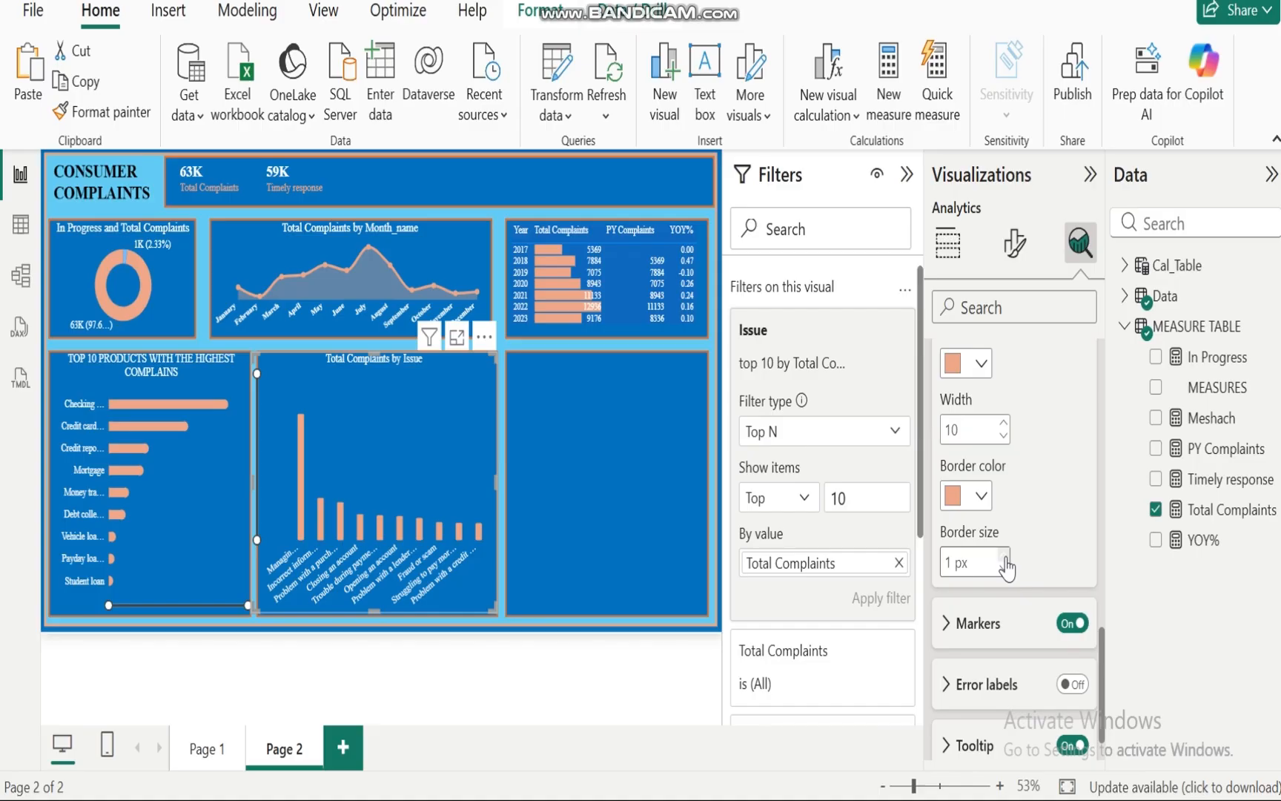
{"action": "left_click", "coordinate": [948, 626]}
{"action": "left_click", "coordinate": [1071, 693]}
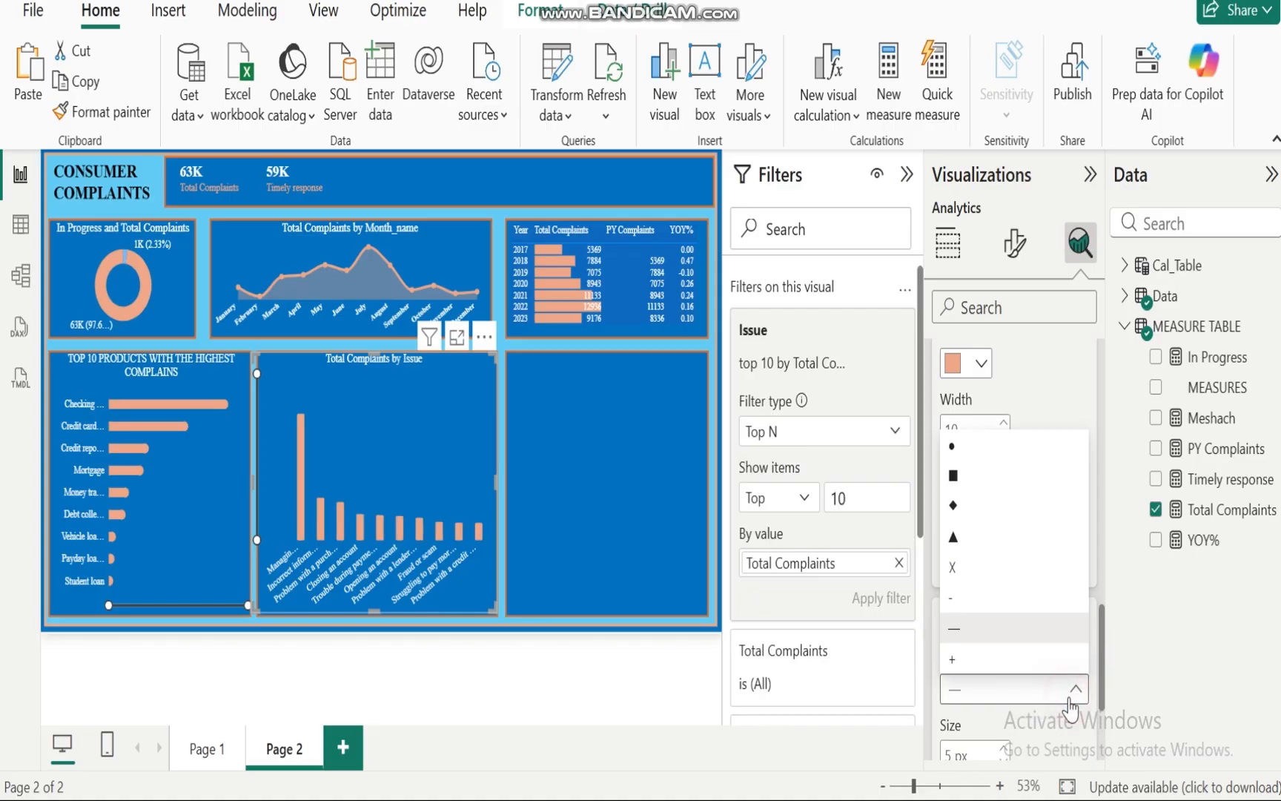
{"action": "left_click", "coordinate": [953, 445]}
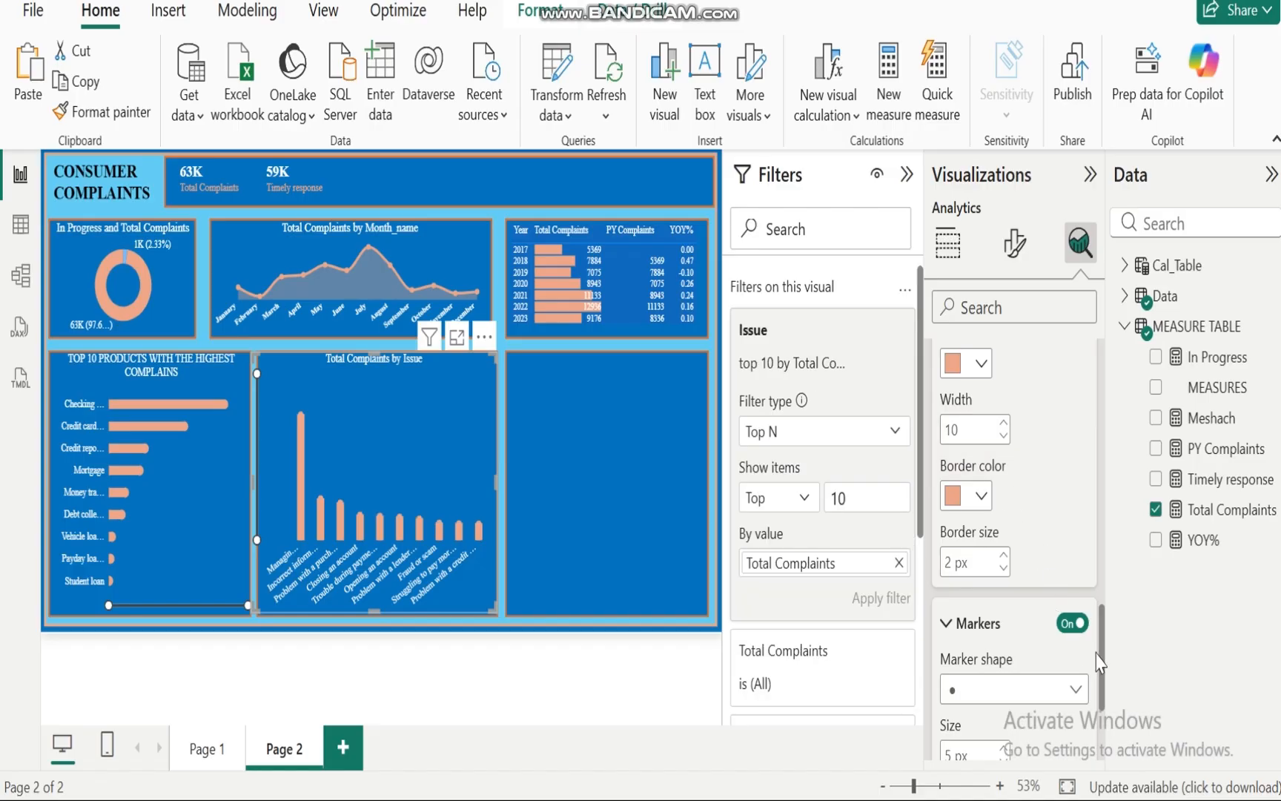
{"action": "scroll", "coordinate": [1101, 671], "scroll_direction": "down", "scroll_amount": 3}
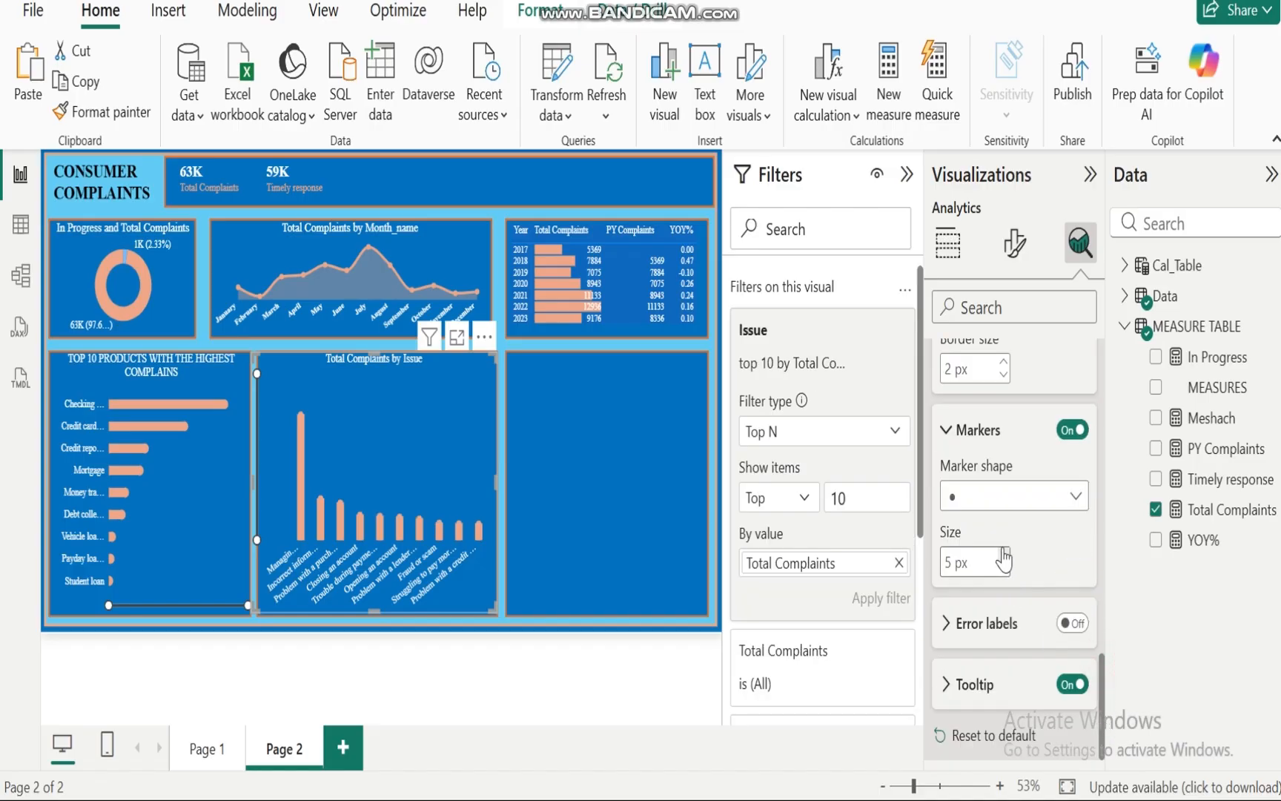
{"action": "left_click", "coordinate": [1002, 548]}
{"action": "left_click", "coordinate": [1003, 554]}
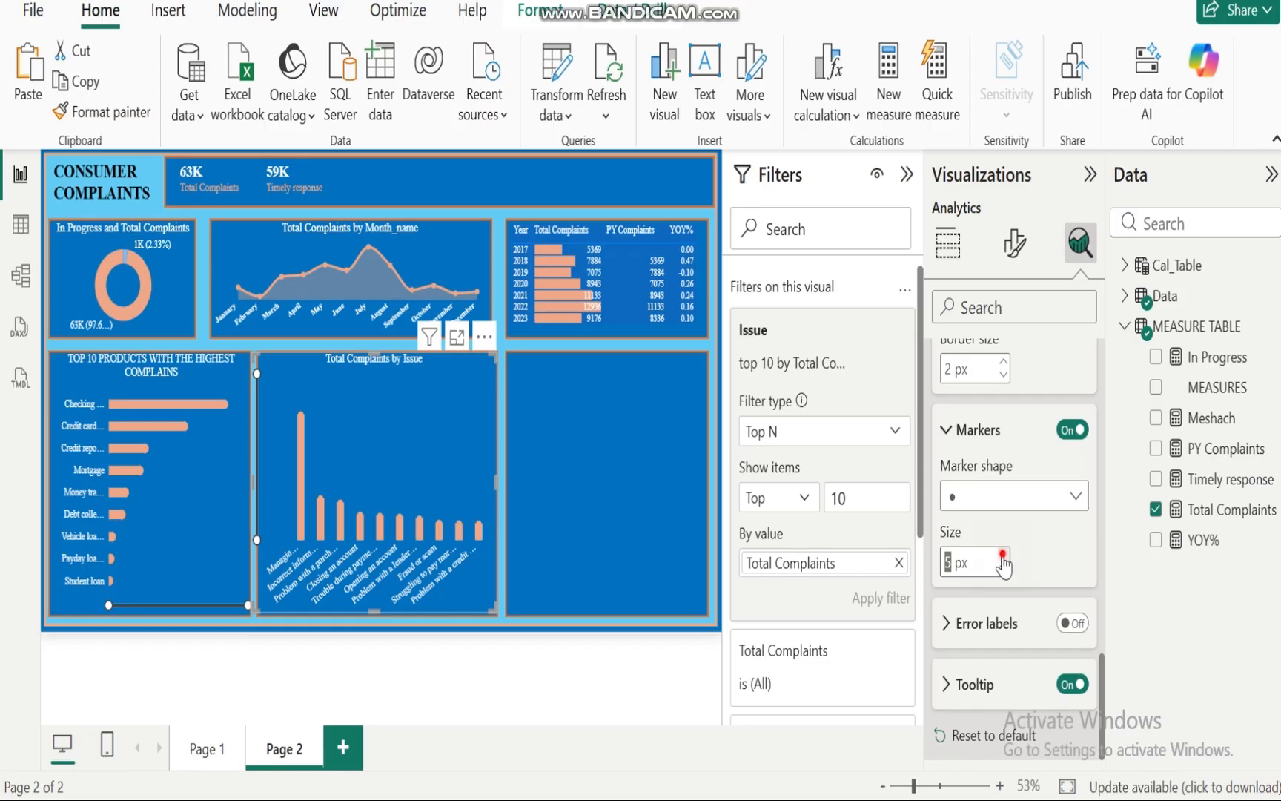
{"action": "left_click", "coordinate": [1002, 554]}
{"action": "left_click", "coordinate": [546, 479]}
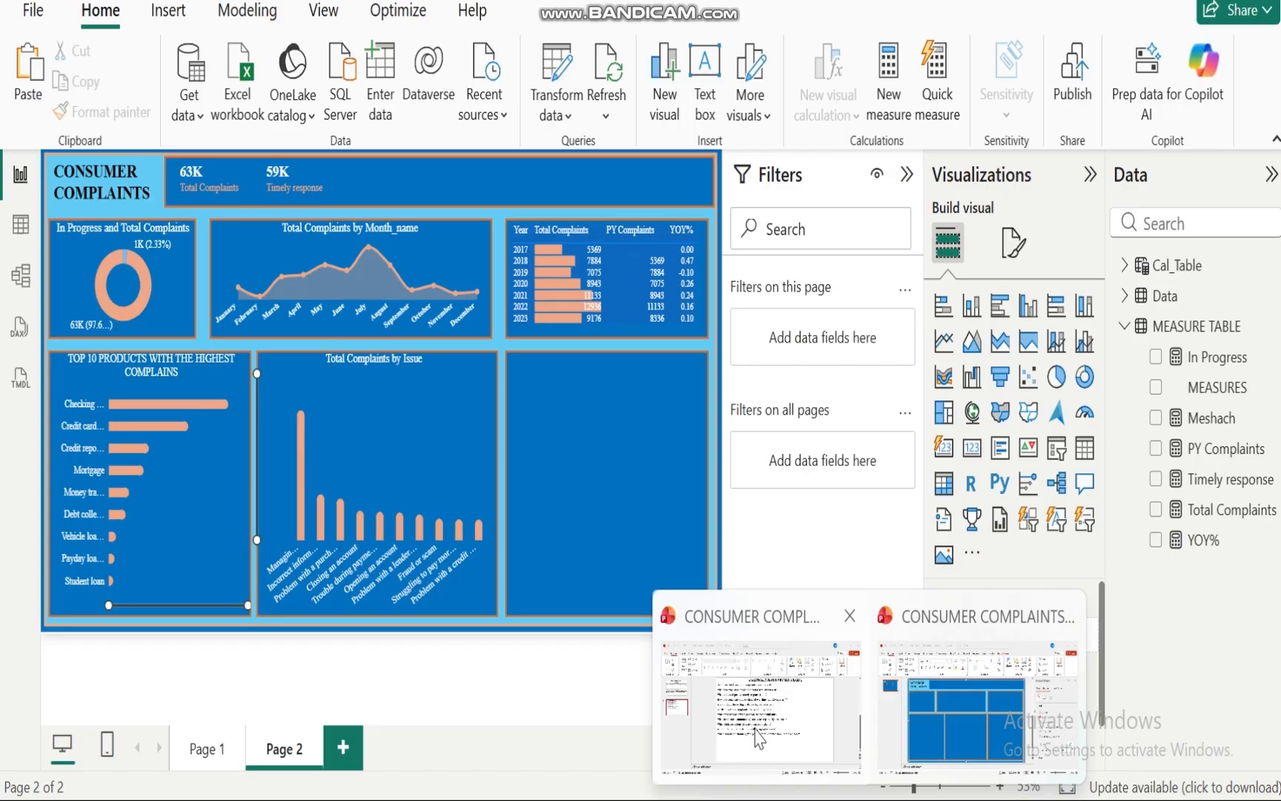
Step: Review the management's analytical questions on the PowerPoint slide, then return to Power BI
{"action": "left_click", "coordinate": [755, 732]}
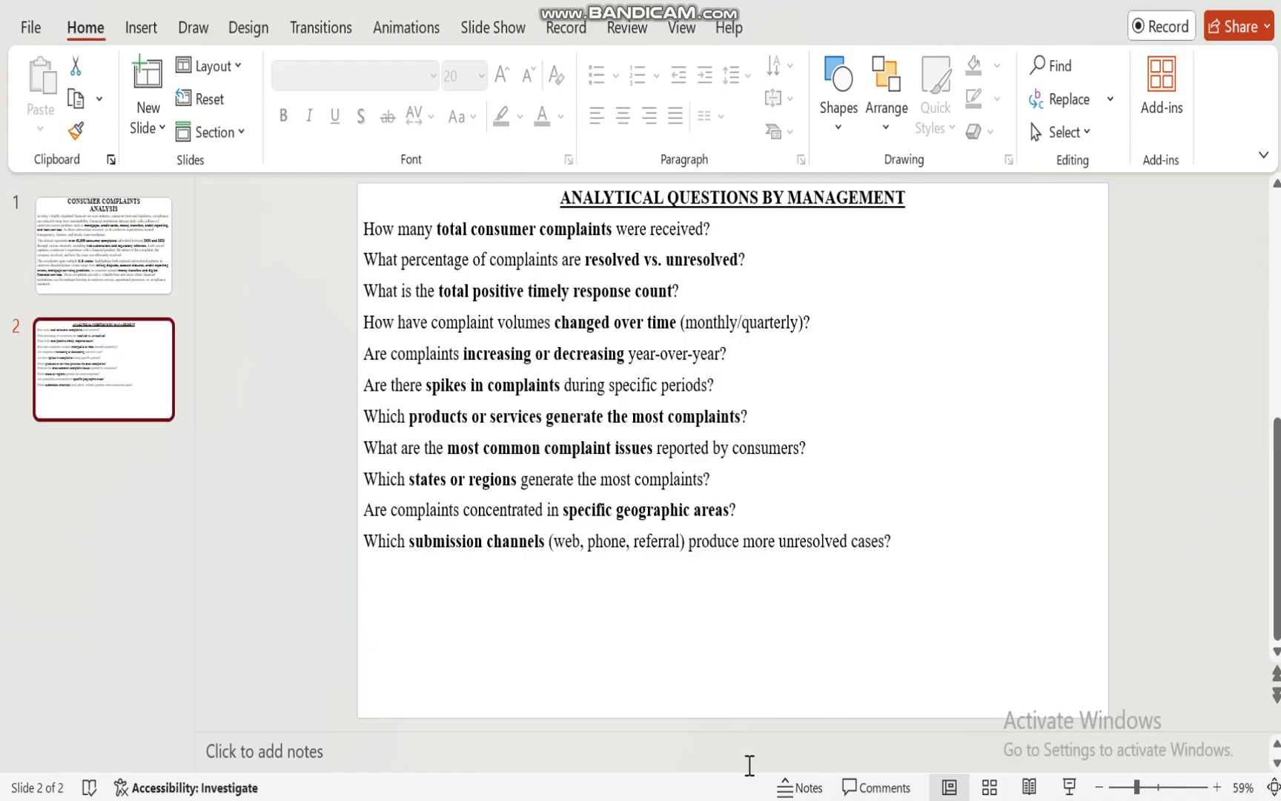
{"action": "left_click", "coordinate": [825, 799]}
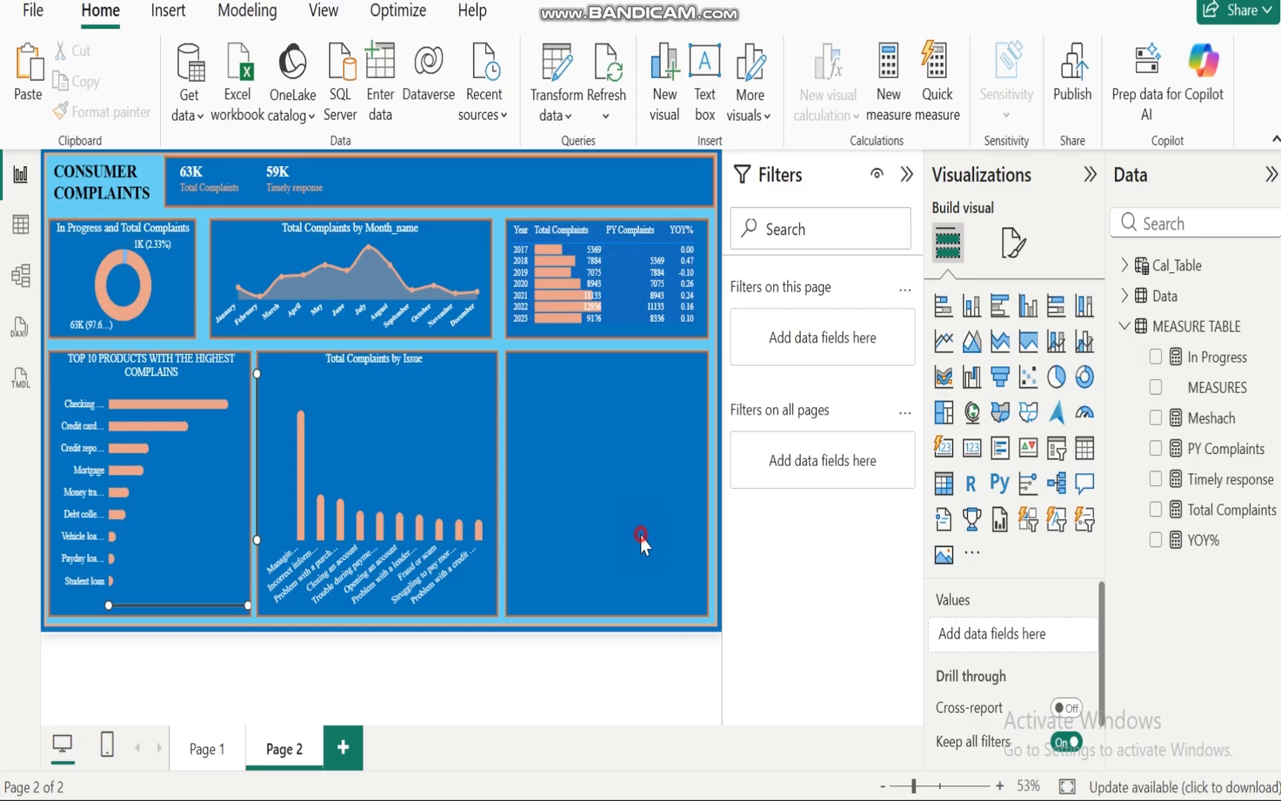
Step: Create a shape map of Total Complaints by State in the empty panel beside the issue chart
{"action": "left_click", "coordinate": [1155, 510]}
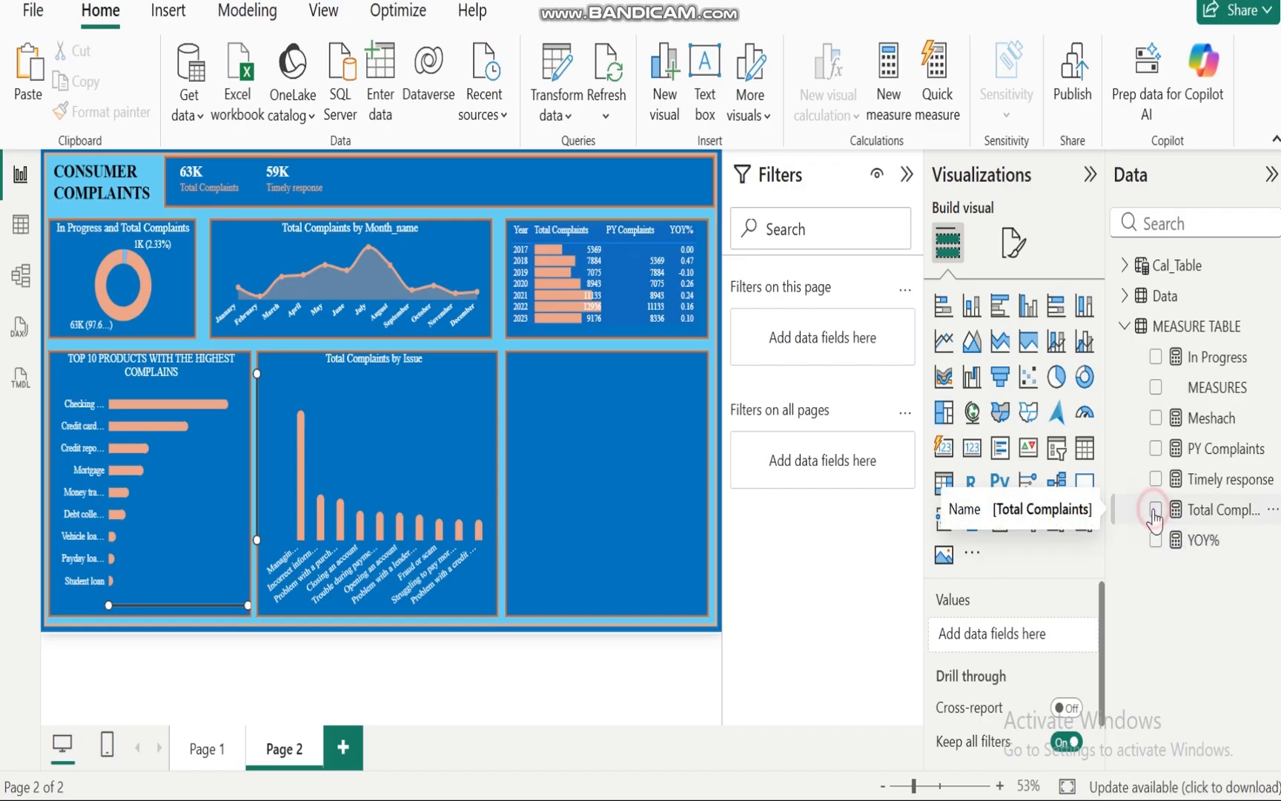
{"action": "left_click", "coordinate": [1126, 326]}
{"action": "left_click", "coordinate": [1125, 296]}
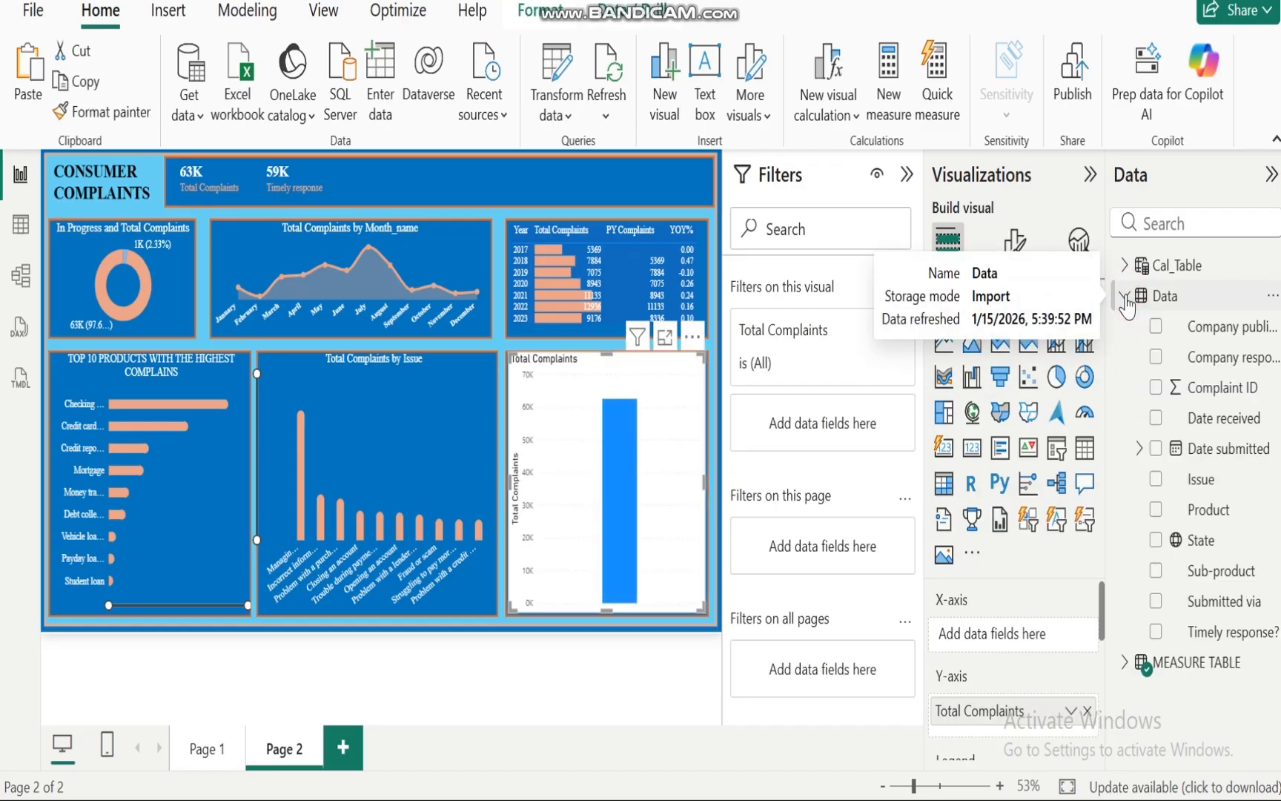
{"action": "left_click", "coordinate": [1157, 542]}
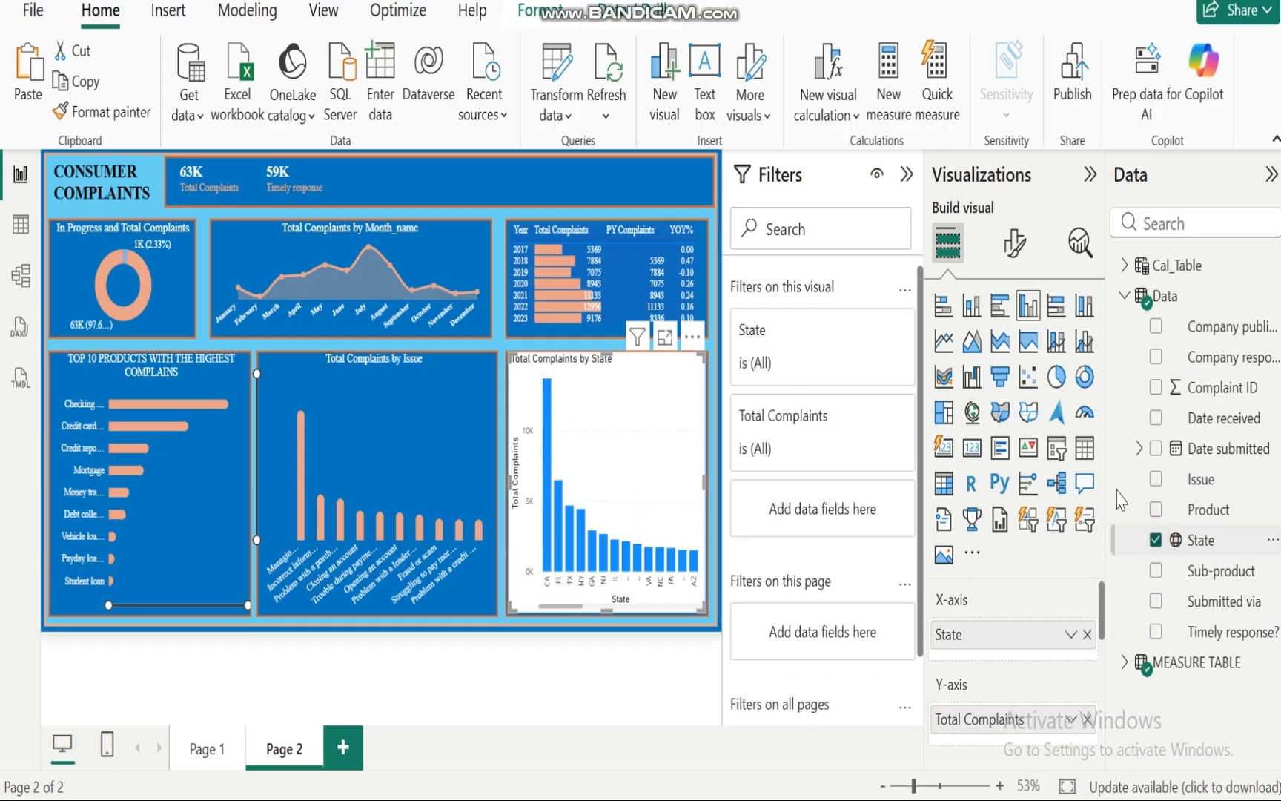
{"action": "left_click", "coordinate": [1029, 413]}
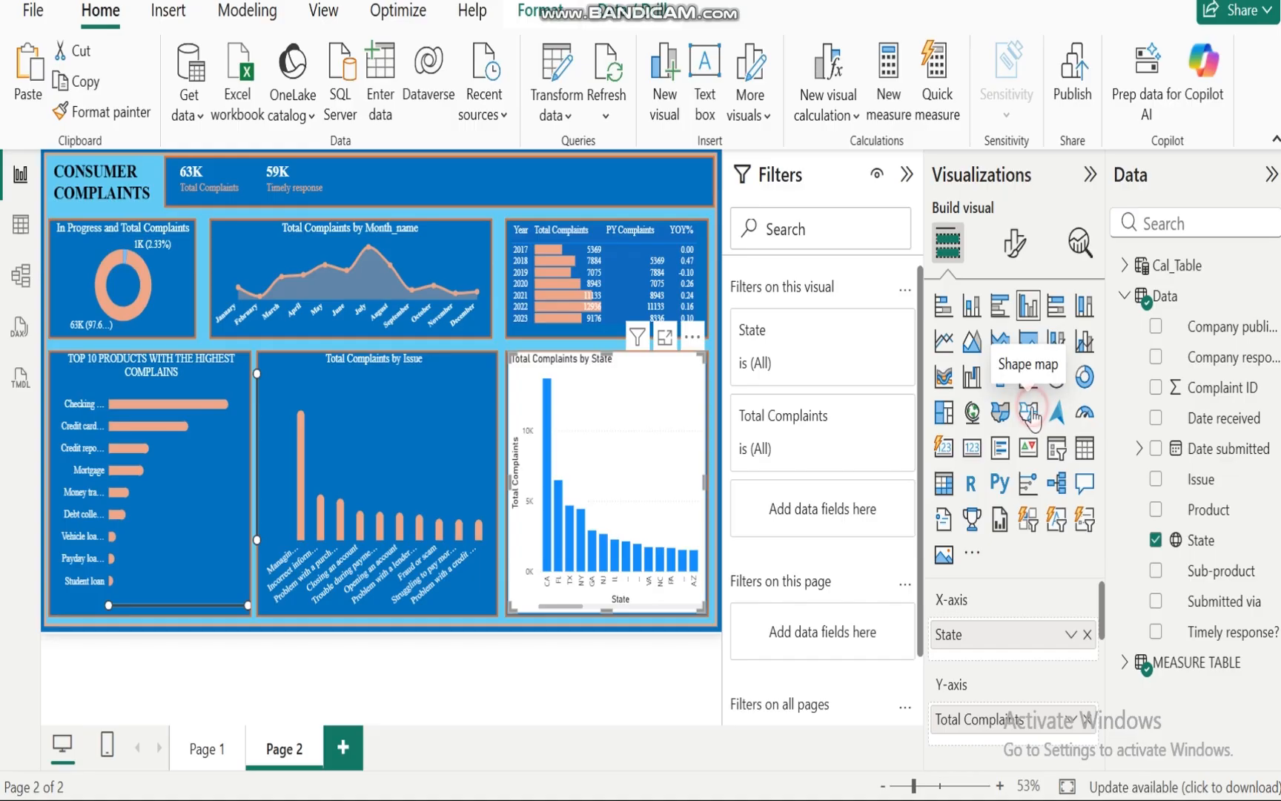
Step: Set the map type to Custom map using the States and Provinces.json file
{"action": "left_click", "coordinate": [1016, 255]}
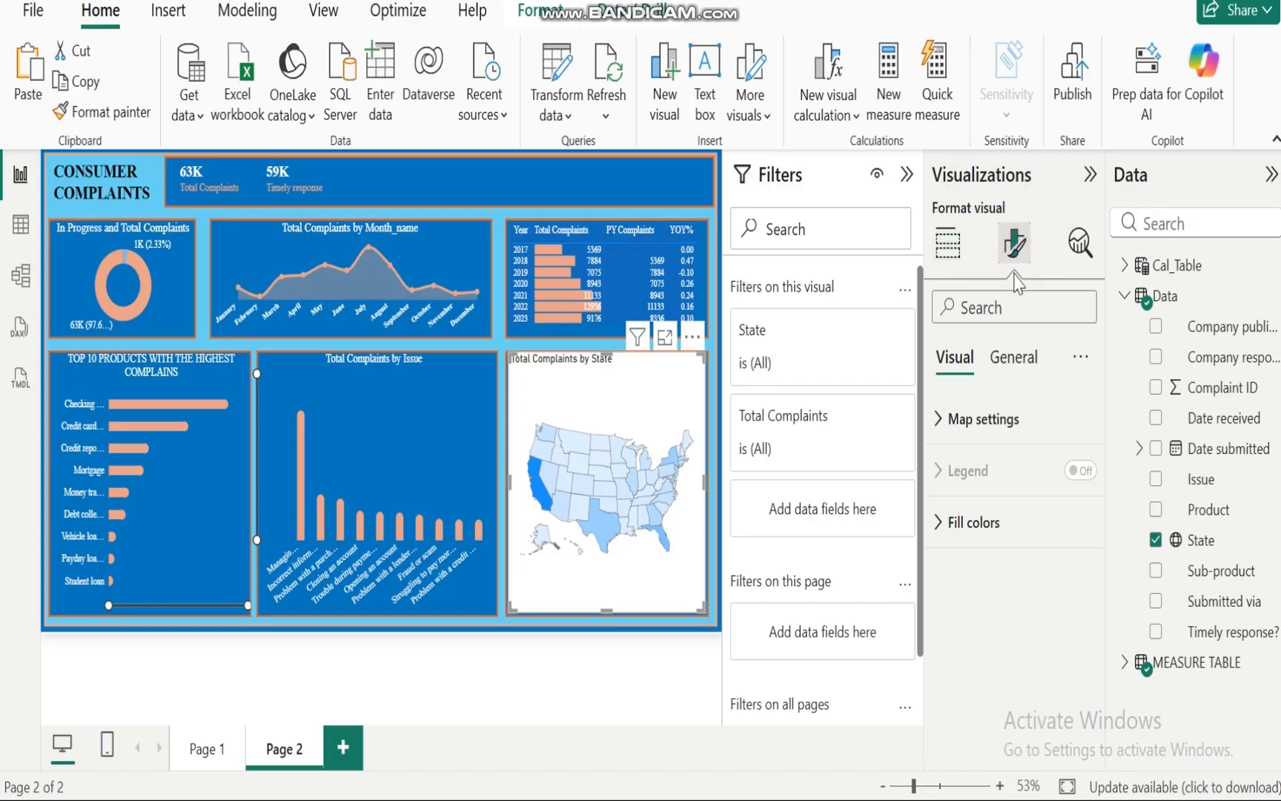
{"action": "left_click", "coordinate": [936, 424]}
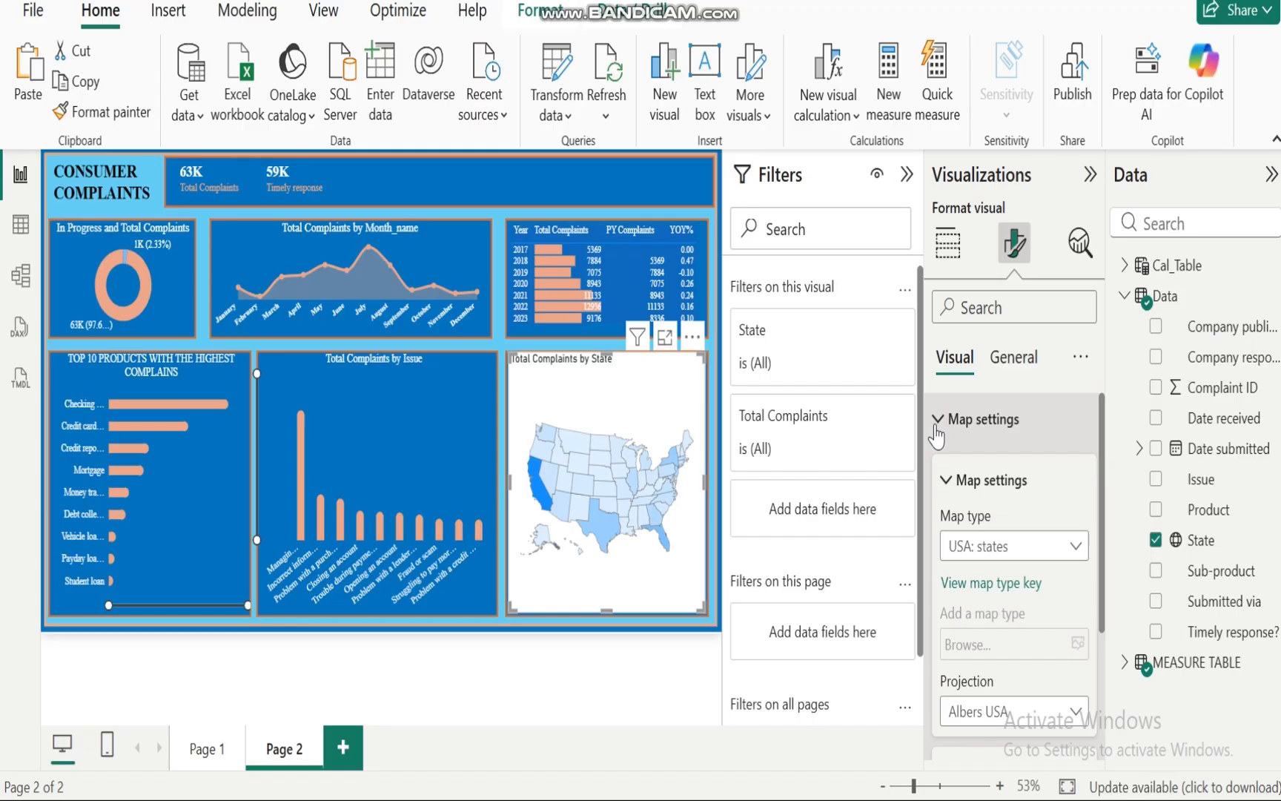
{"action": "left_click", "coordinate": [1075, 547]}
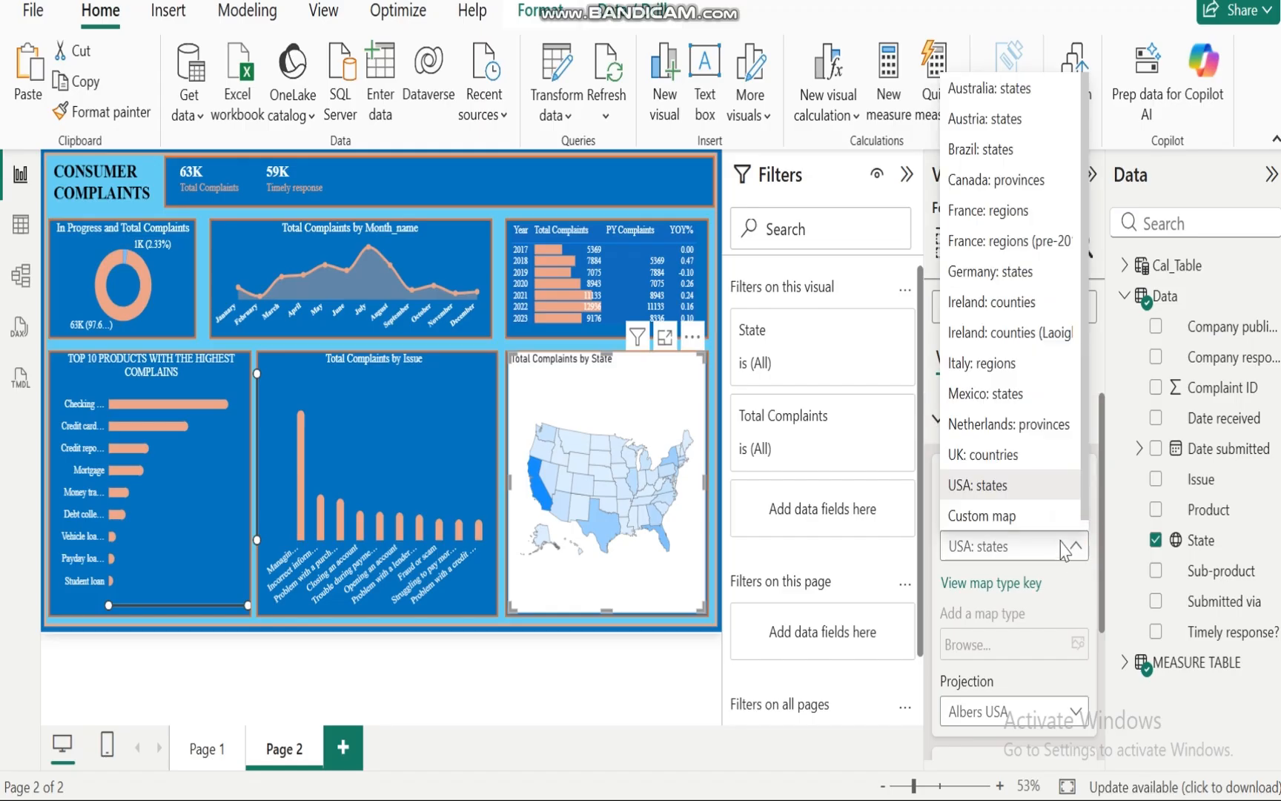
{"action": "left_click", "coordinate": [976, 517]}
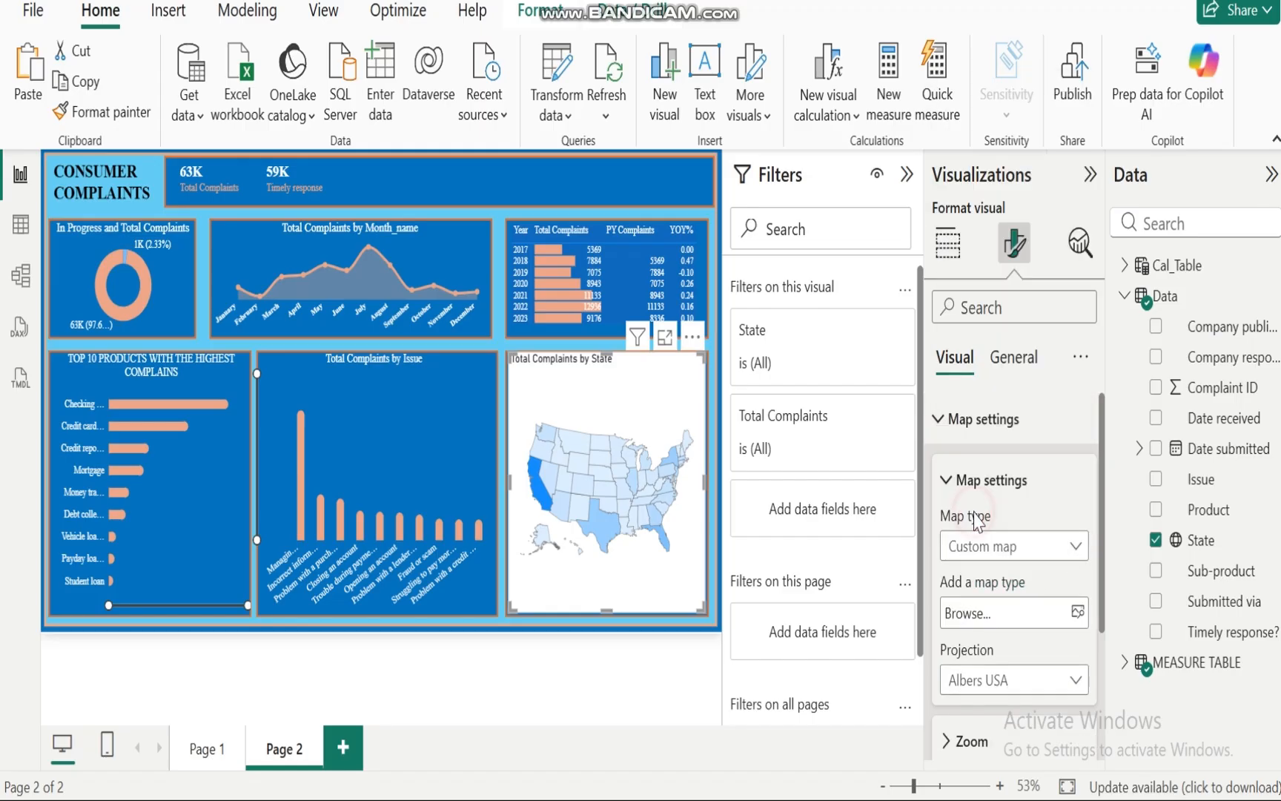
{"action": "left_click", "coordinate": [1077, 613]}
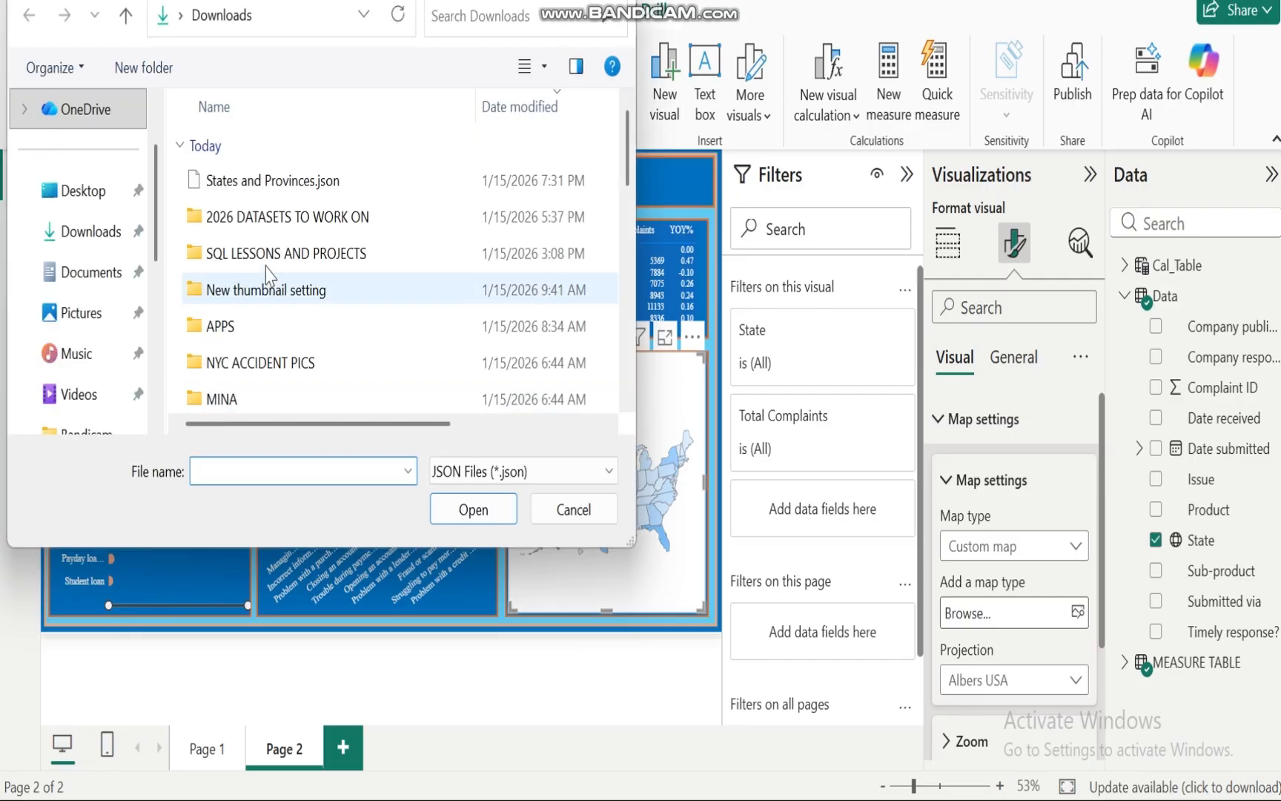
{"action": "left_click", "coordinate": [266, 180]}
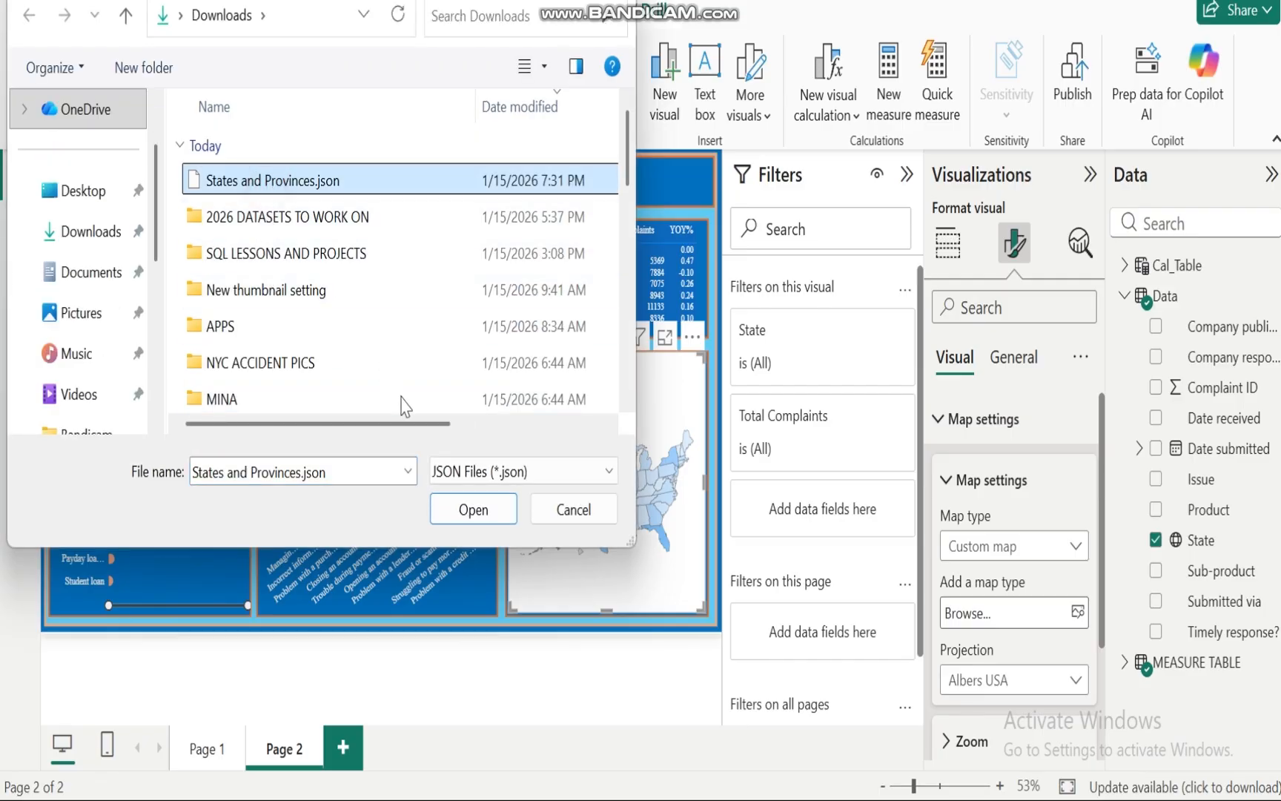
{"action": "left_click", "coordinate": [479, 512]}
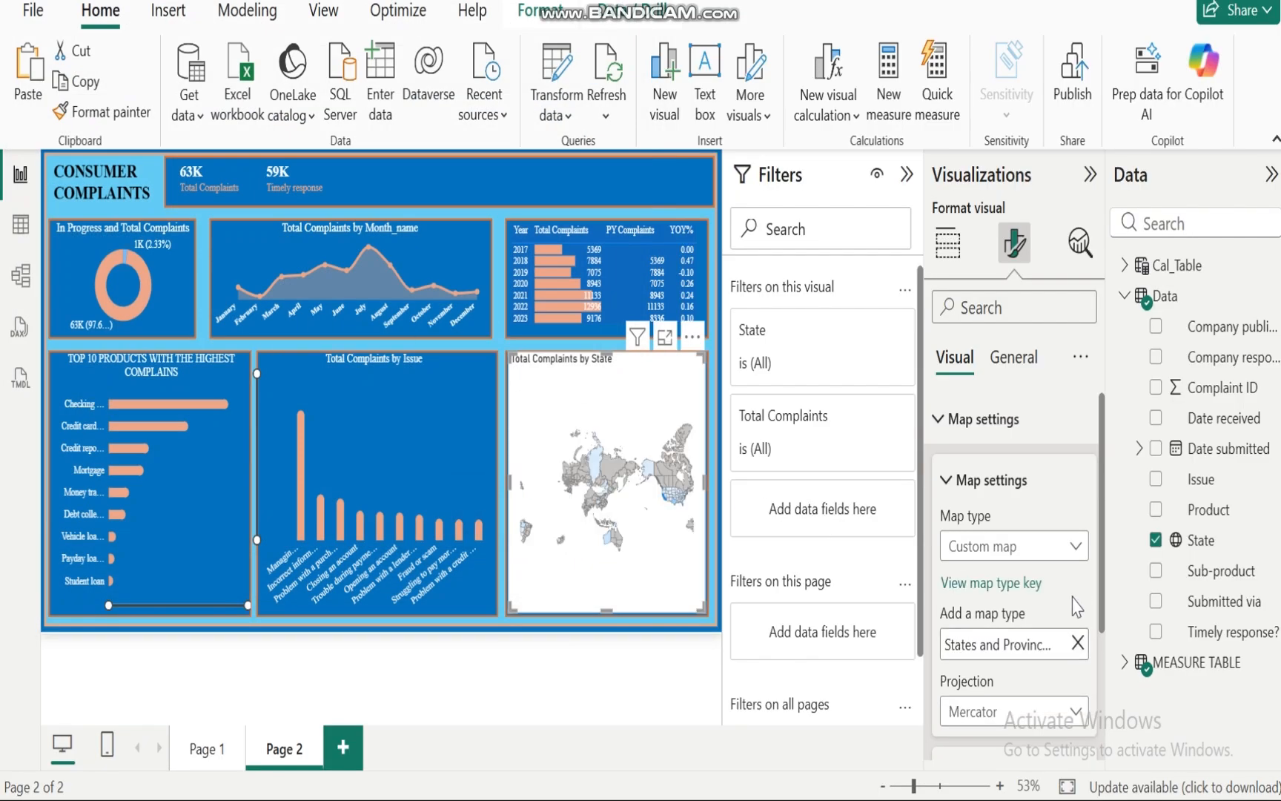
Step: Change the map projection to Orthographic
{"action": "left_click_drag", "start_coordinate": [1103, 521], "coordinate": [1107, 597]}
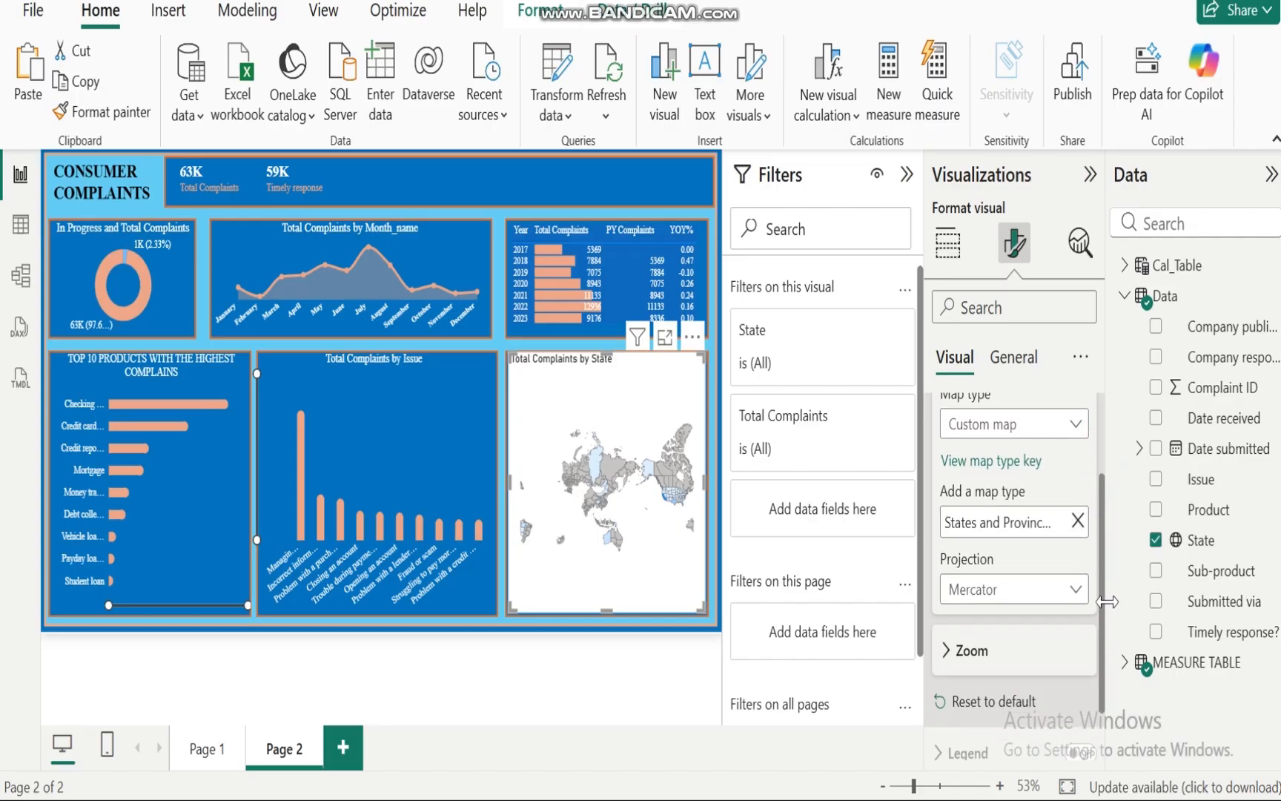
{"action": "left_click", "coordinate": [1073, 584]}
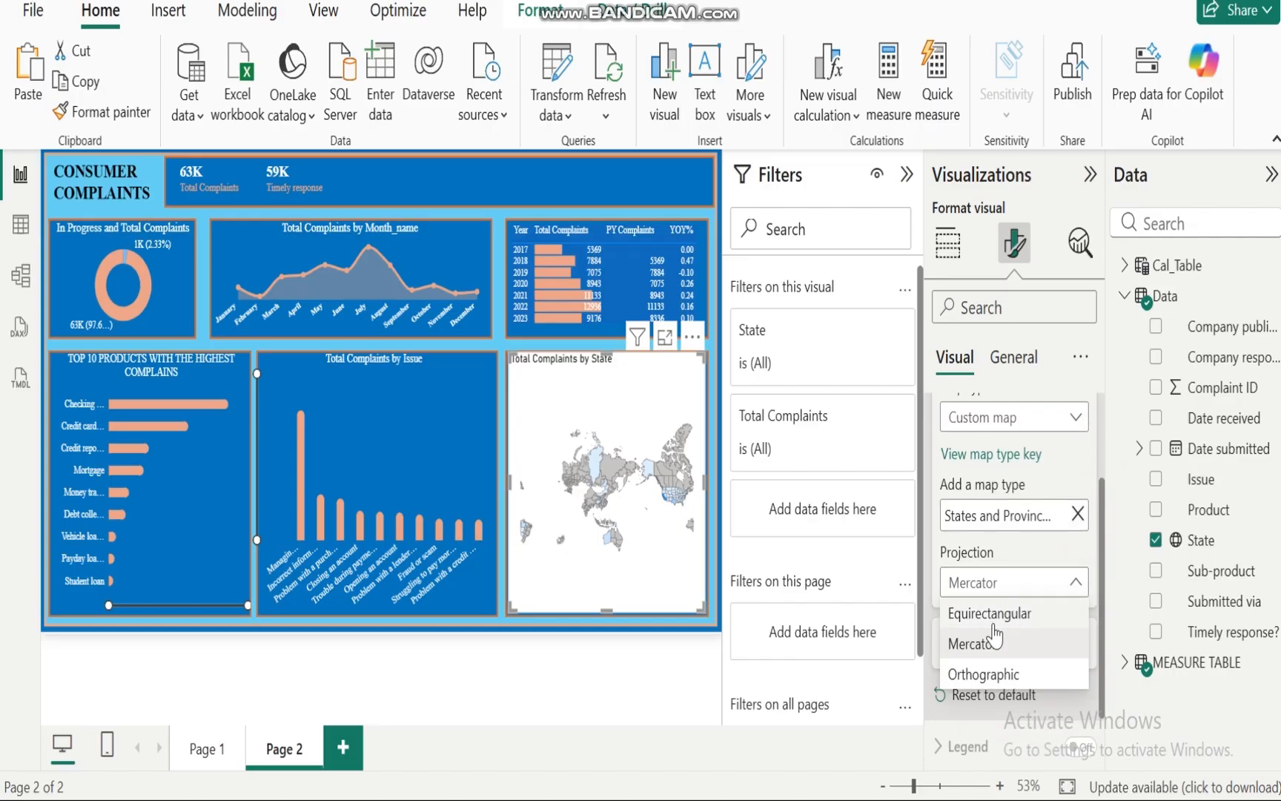
{"action": "left_click", "coordinate": [981, 674]}
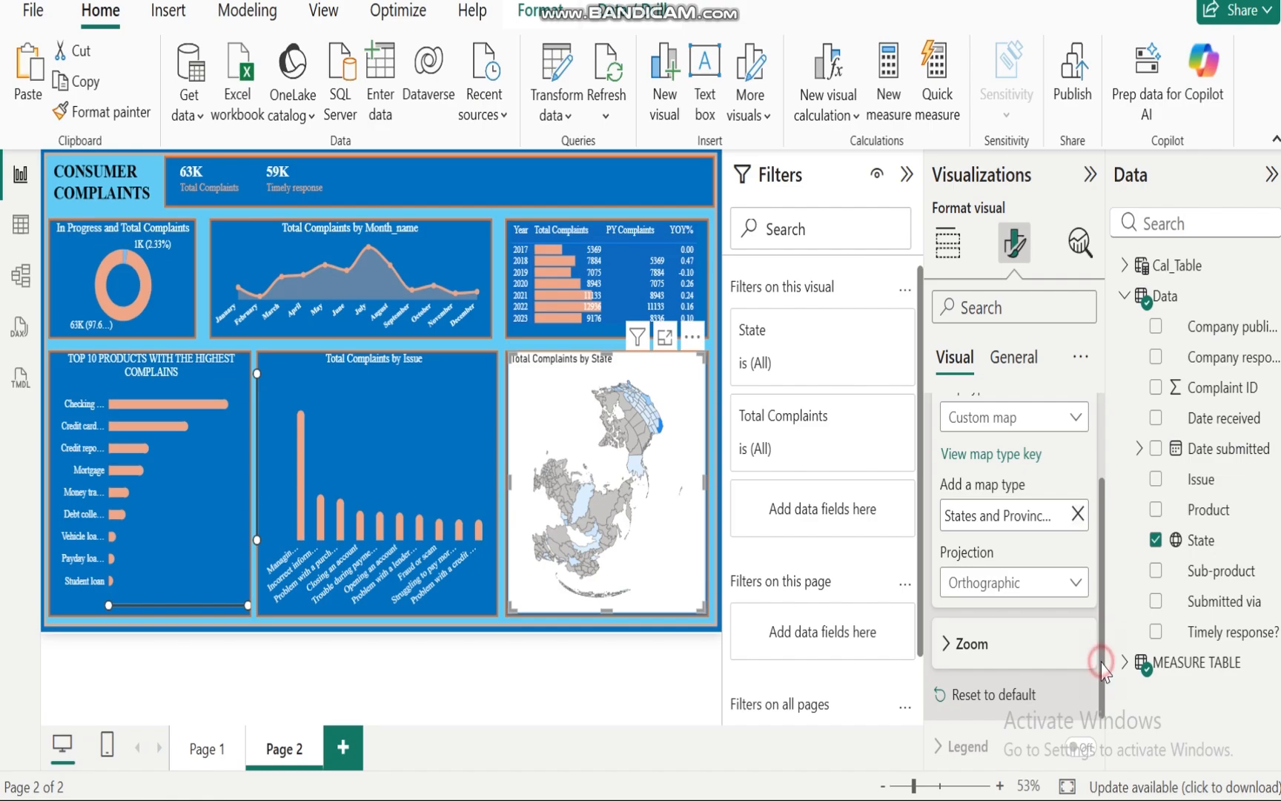
{"action": "left_click_drag", "start_coordinate": [1104, 656], "coordinate": [1105, 577]}
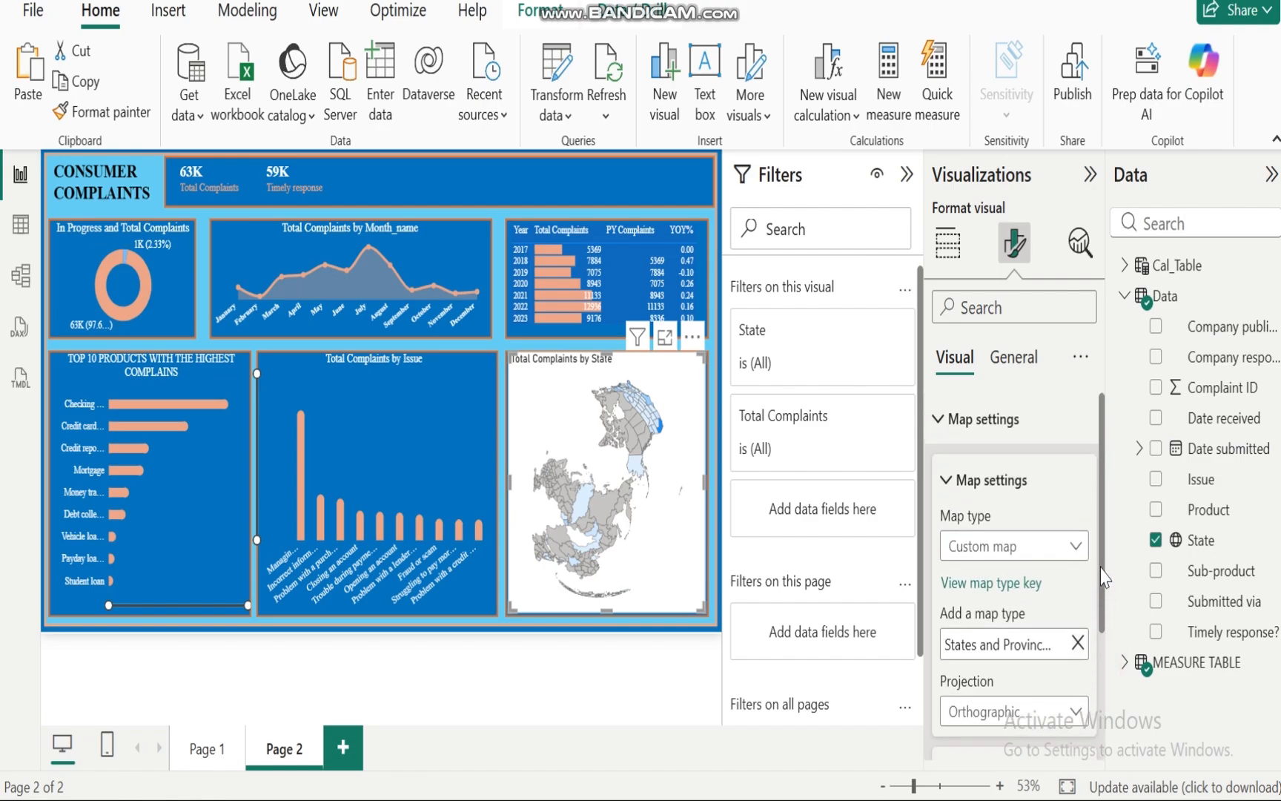
{"action": "left_click", "coordinate": [939, 419]}
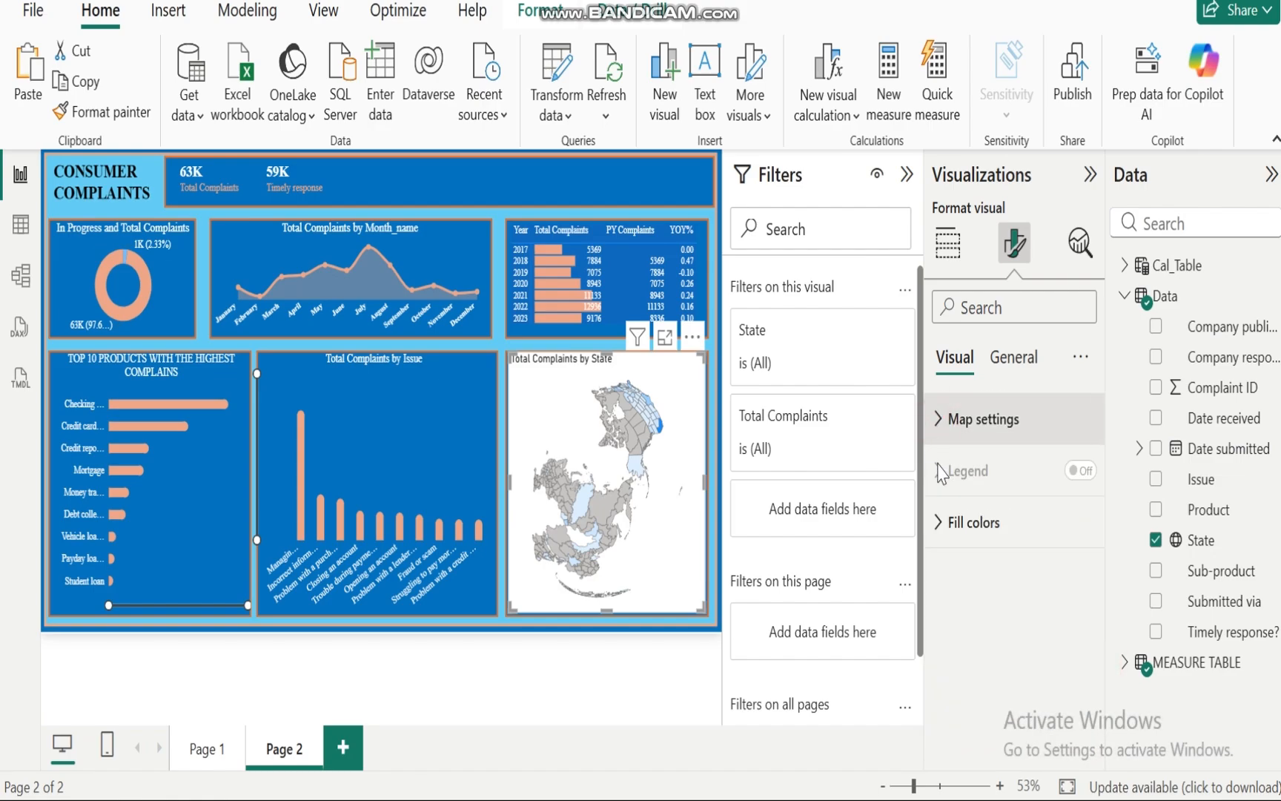
Step: Set the map's maximum fill colour to salmon
{"action": "left_click", "coordinate": [940, 522]}
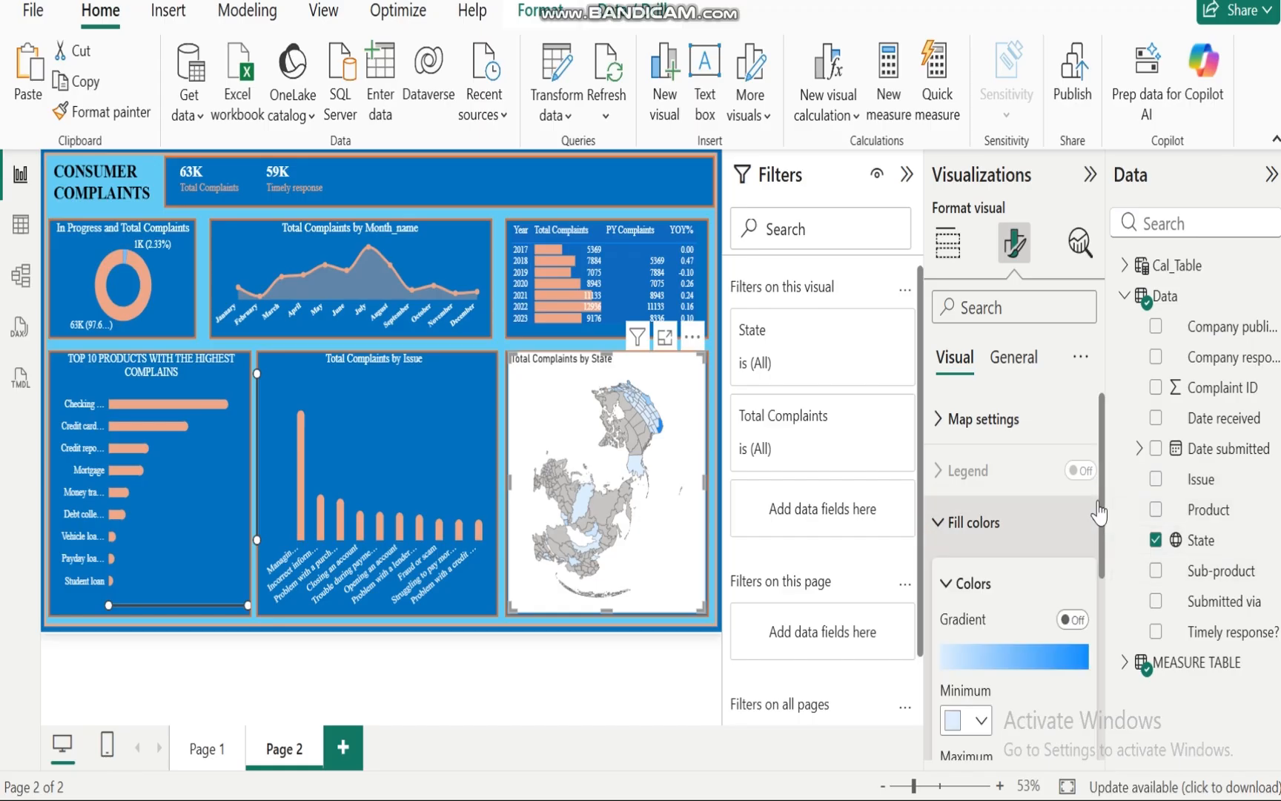
{"action": "scroll", "coordinate": [1105, 496], "scroll_direction": "down", "scroll_amount": 3}
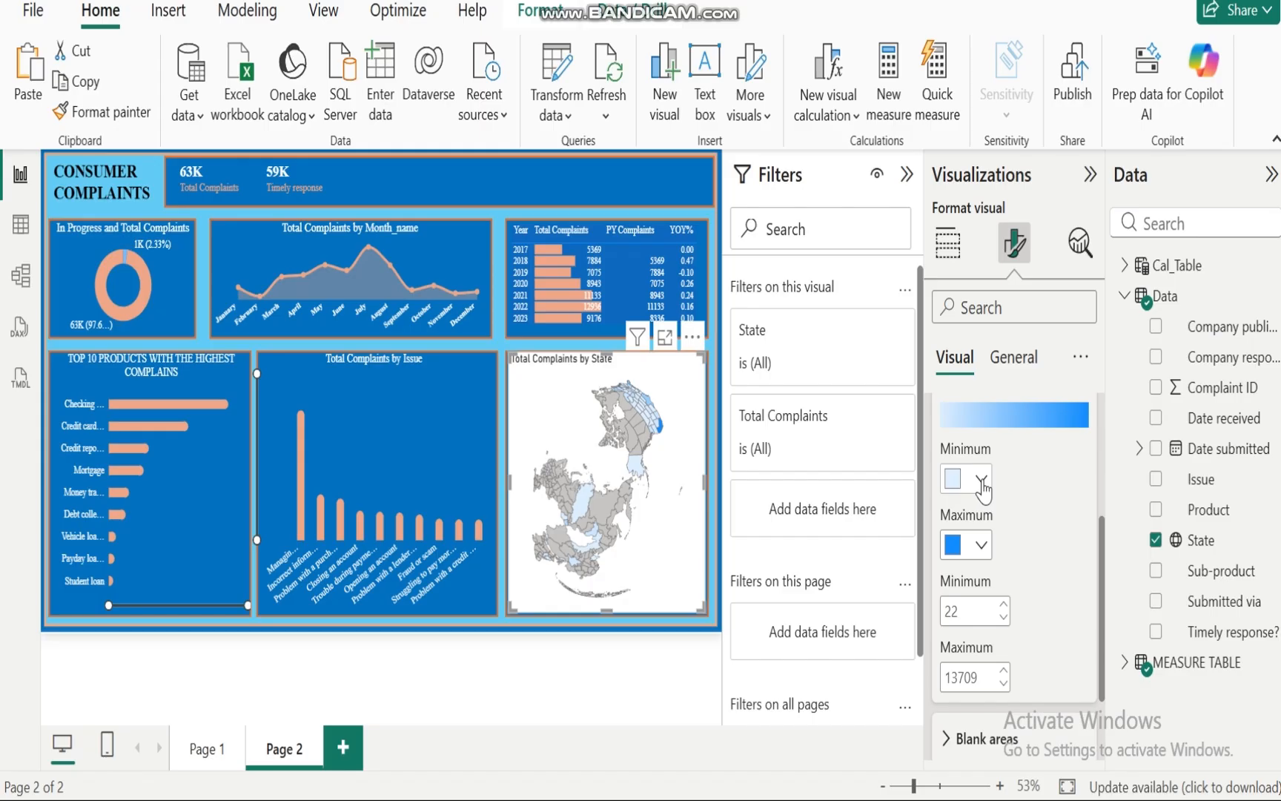
{"action": "left_click", "coordinate": [983, 553]}
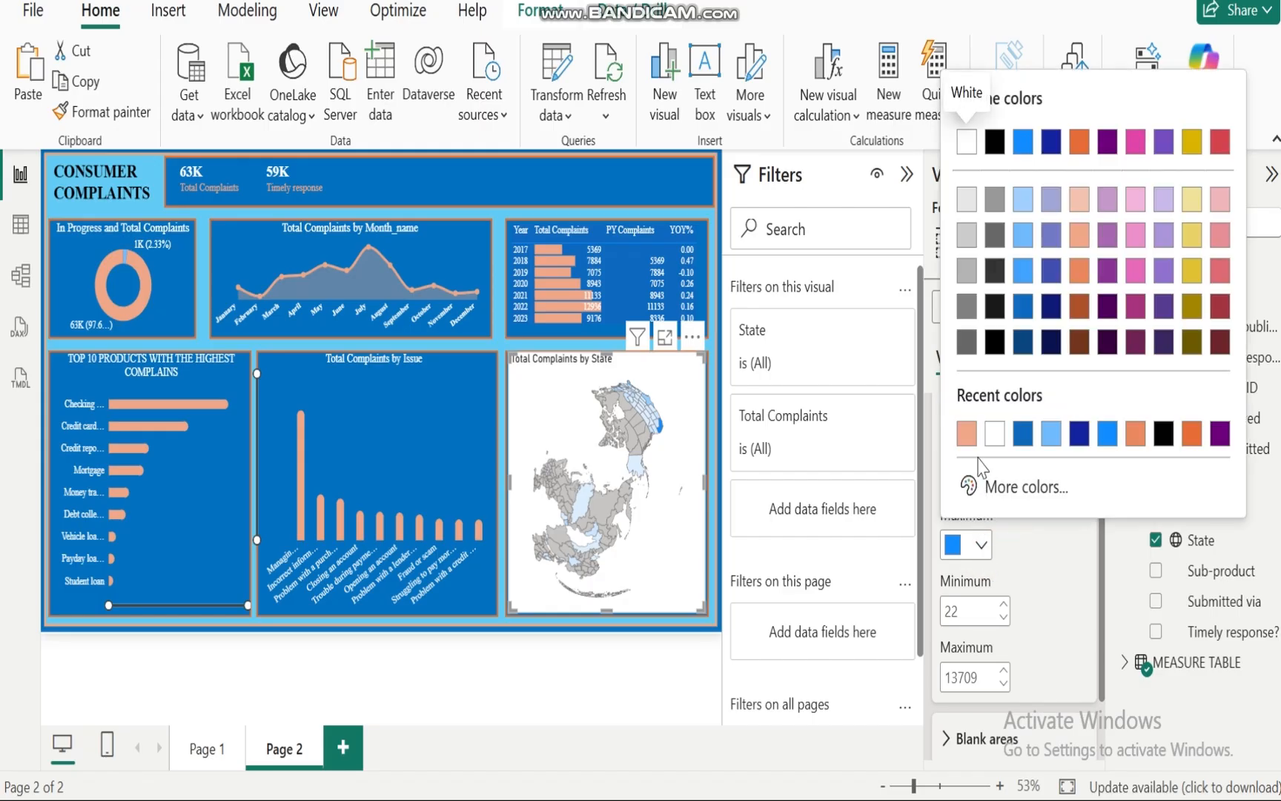
{"action": "left_click", "coordinate": [967, 434]}
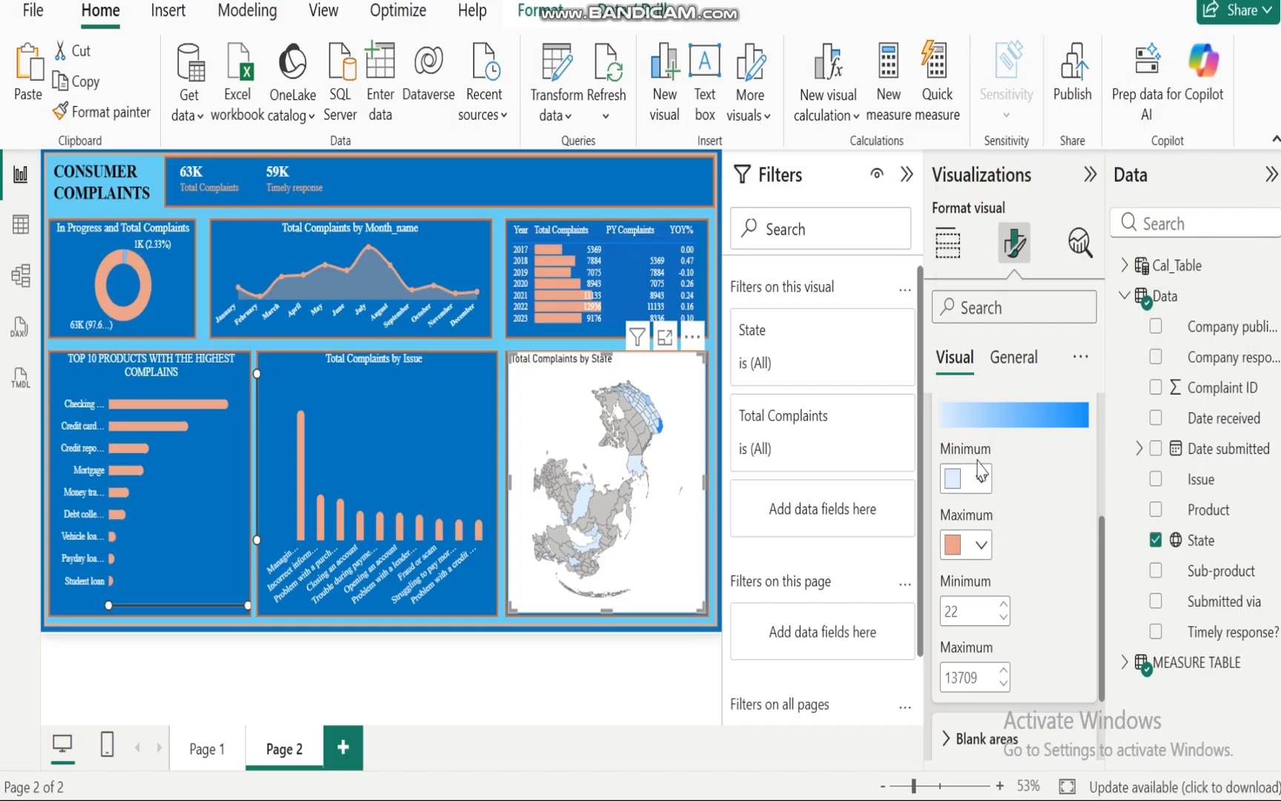
Step: Set the map's minimum fill colour to orange and the maximum fill colour to gold
{"action": "left_click", "coordinate": [982, 480]}
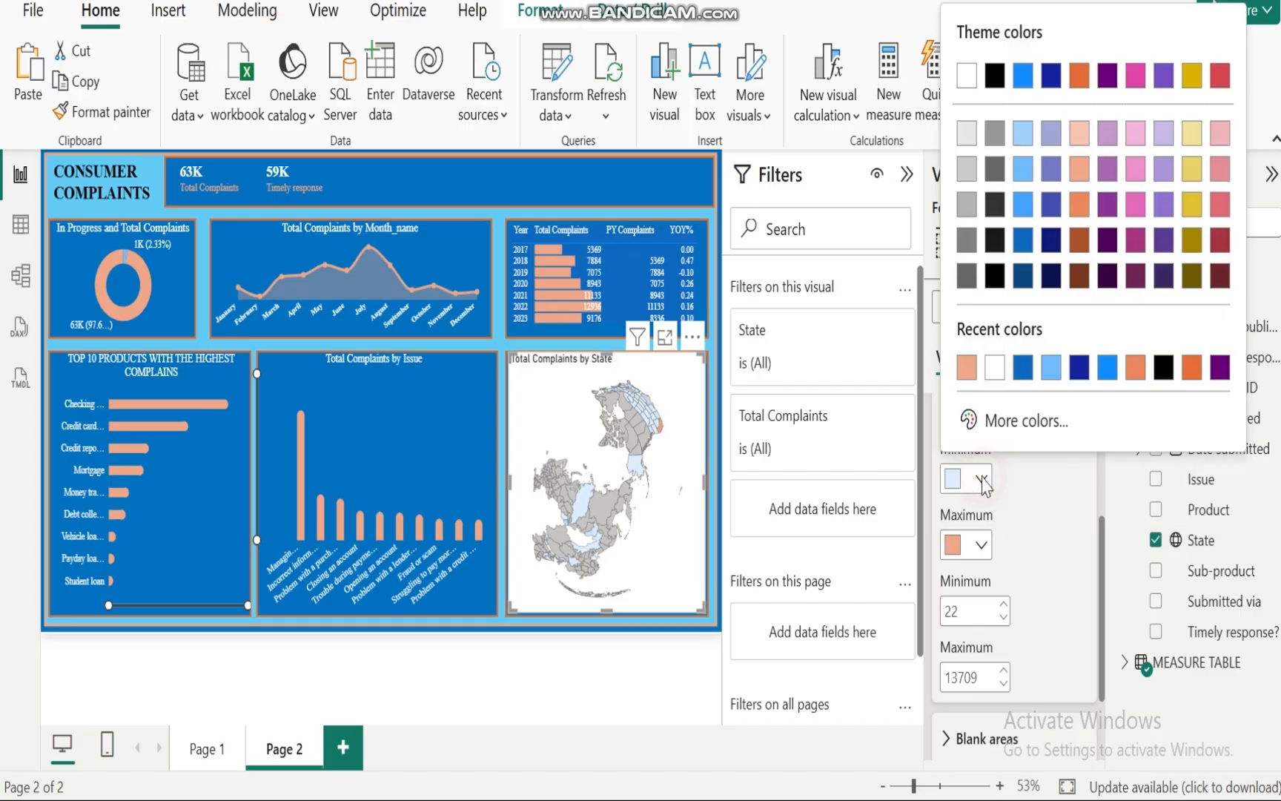
{"action": "left_click", "coordinate": [1143, 375]}
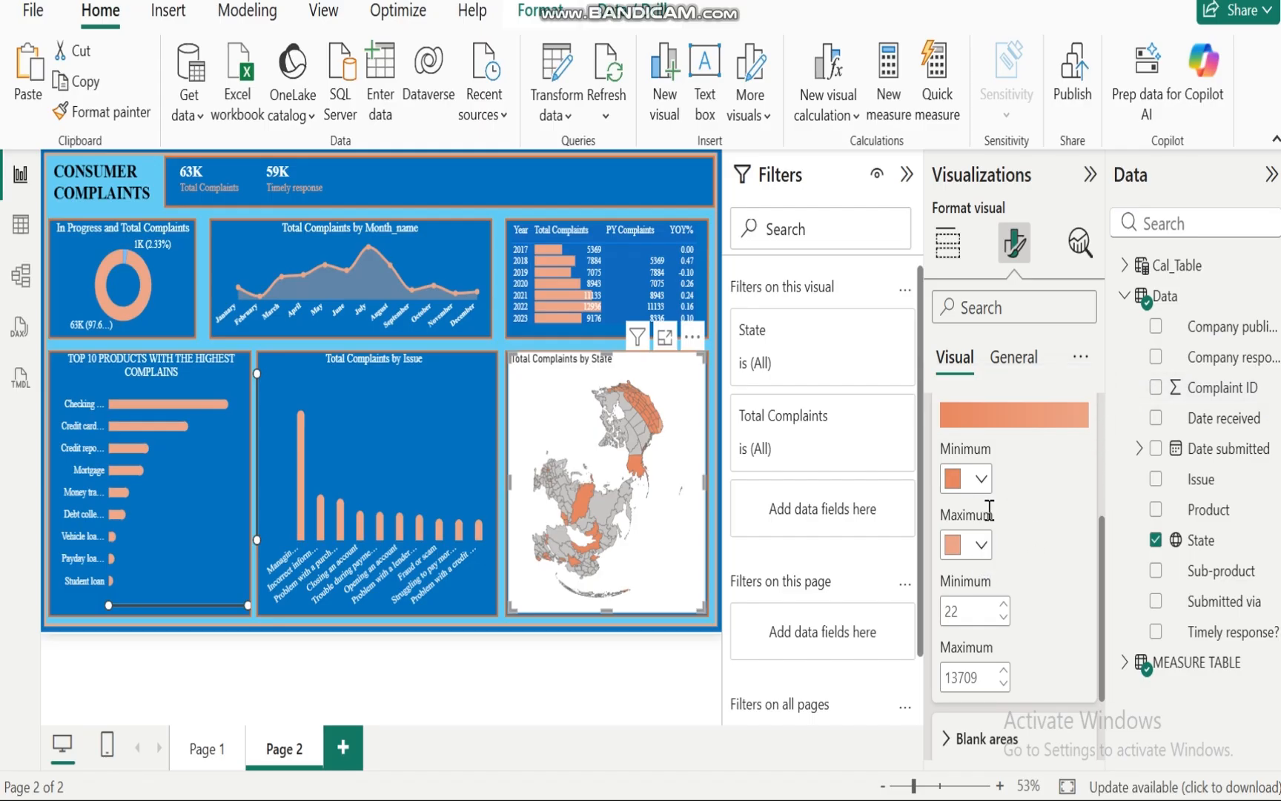
{"action": "left_click", "coordinate": [983, 546]}
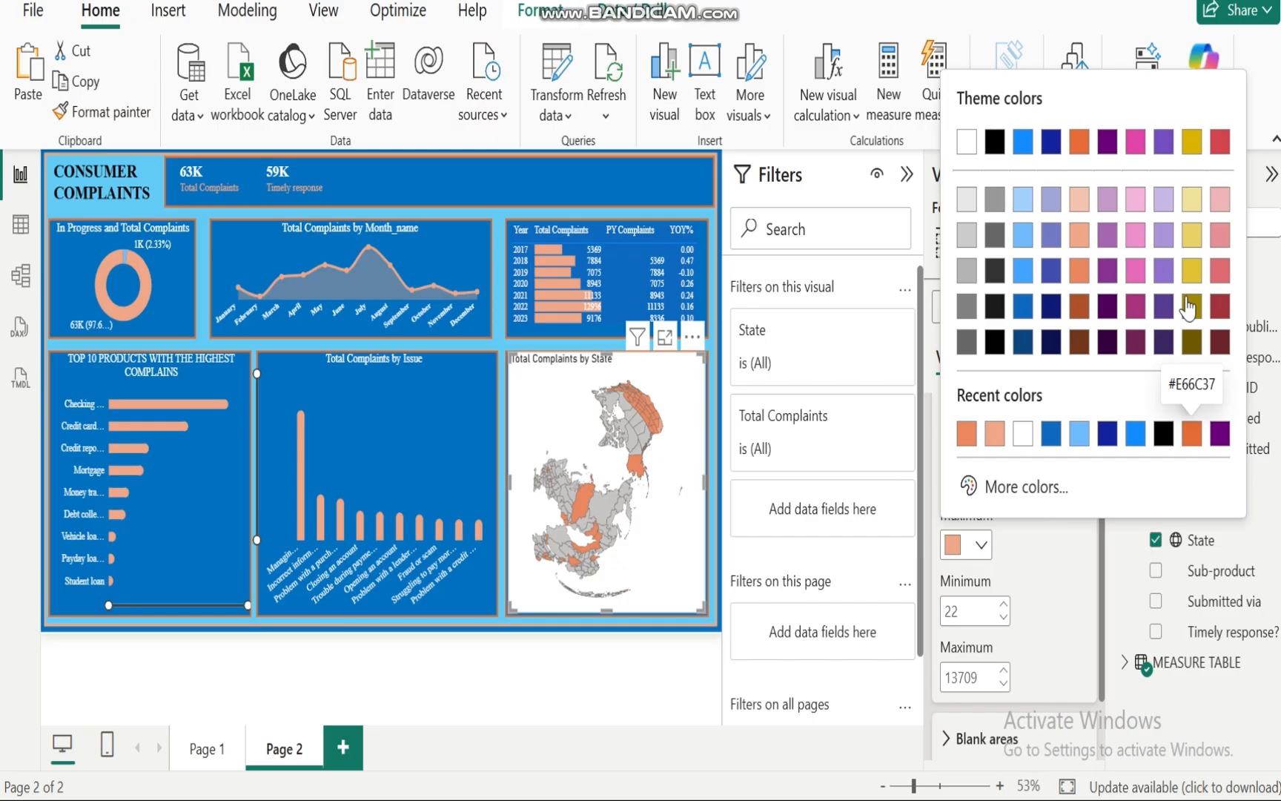
{"action": "left_click", "coordinate": [1191, 236]}
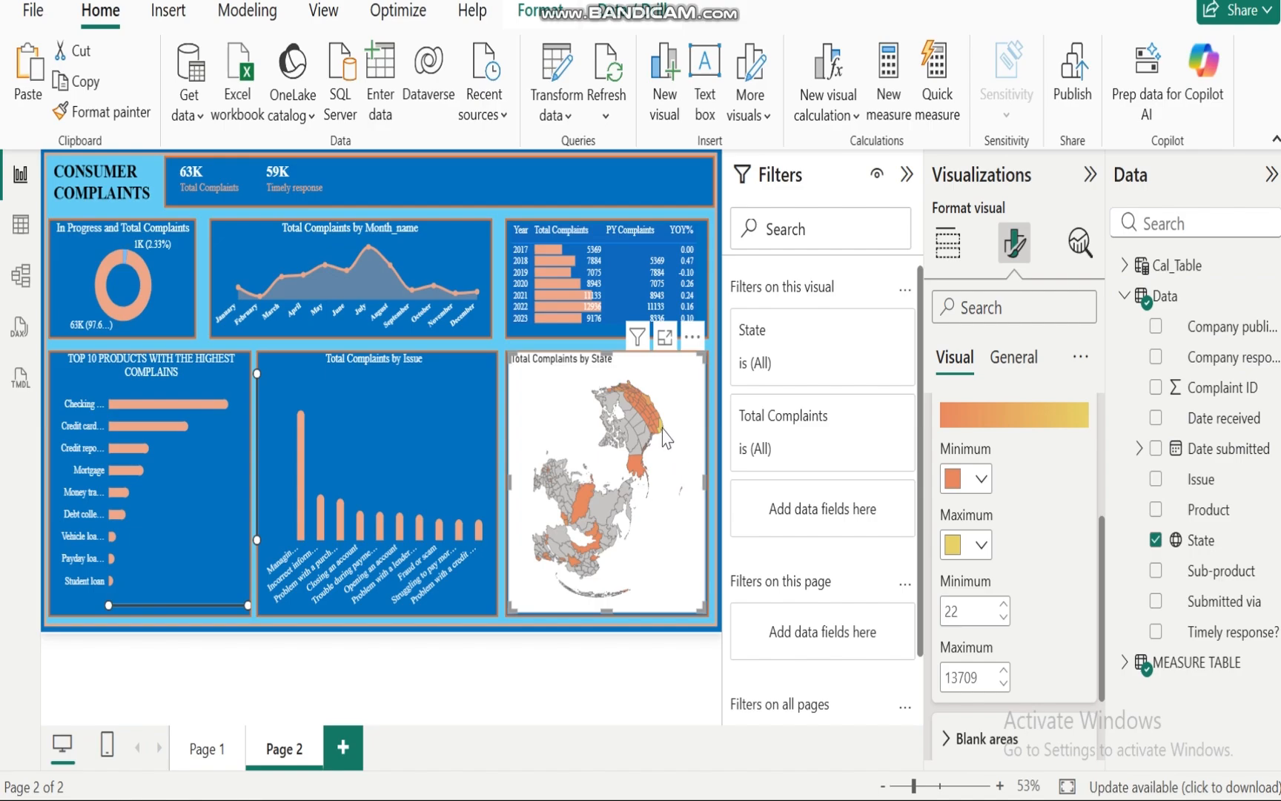
Step: Set the map's blank areas colour to light blue
{"action": "mouse_move", "coordinate": [661, 432]}
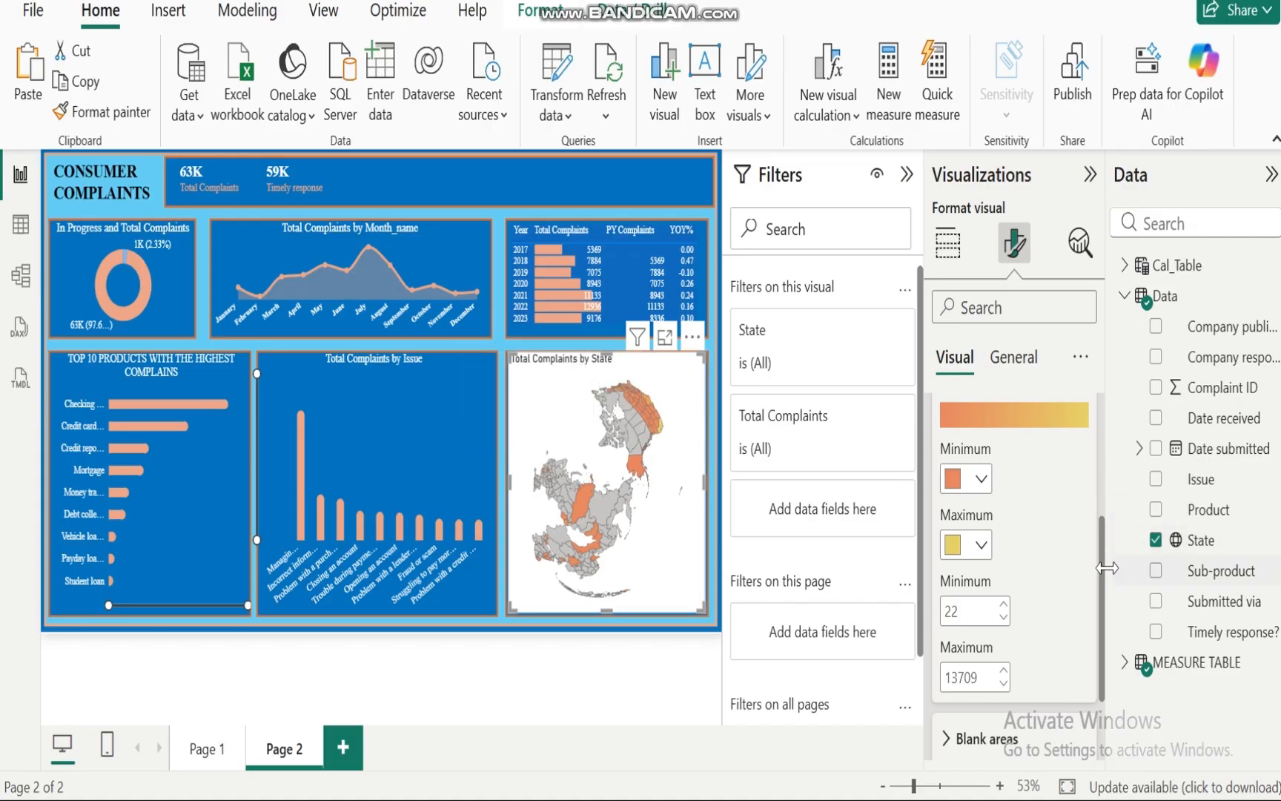
{"action": "left_click_drag", "start_coordinate": [1104, 563], "coordinate": [1106, 659]}
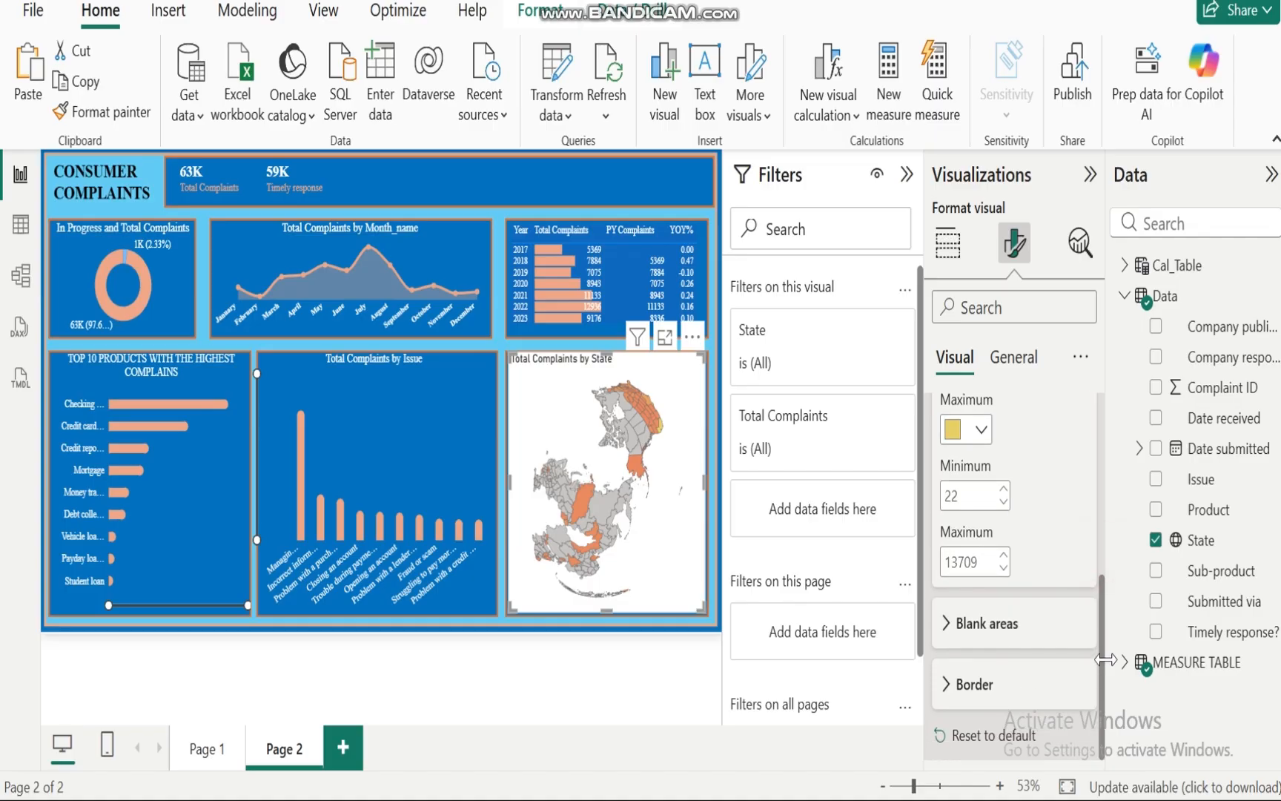
{"action": "left_click", "coordinate": [948, 620]}
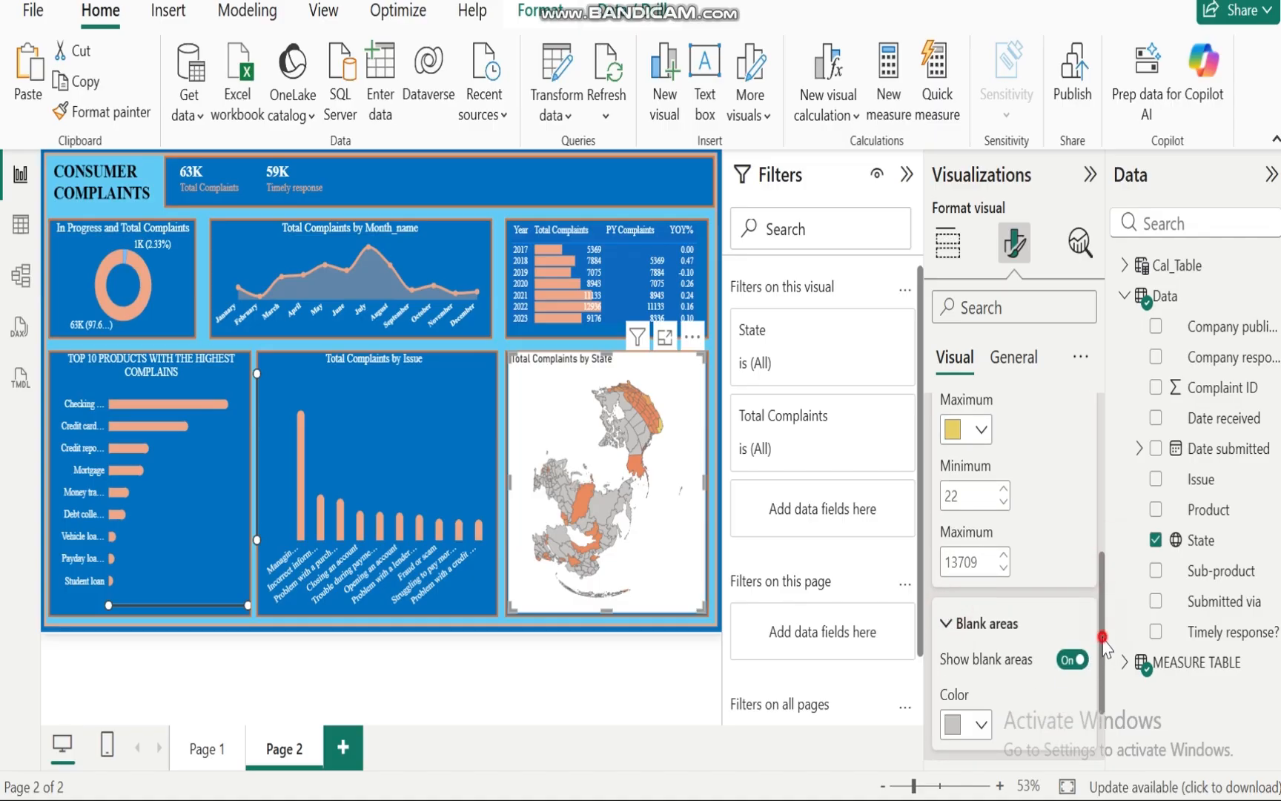
{"action": "left_click_drag", "start_coordinate": [1103, 640], "coordinate": [1106, 727]}
{"action": "left_click", "coordinate": [981, 623]}
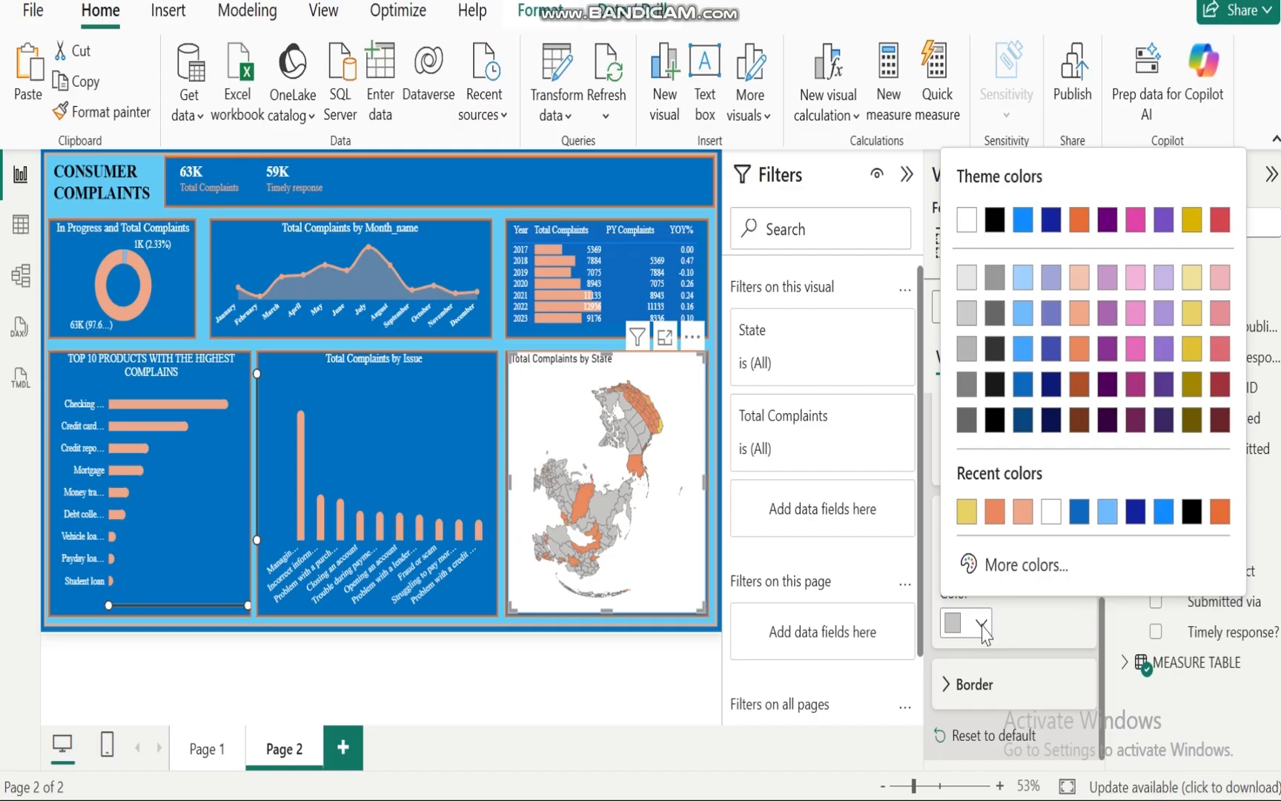
{"action": "left_click", "coordinate": [1107, 512]}
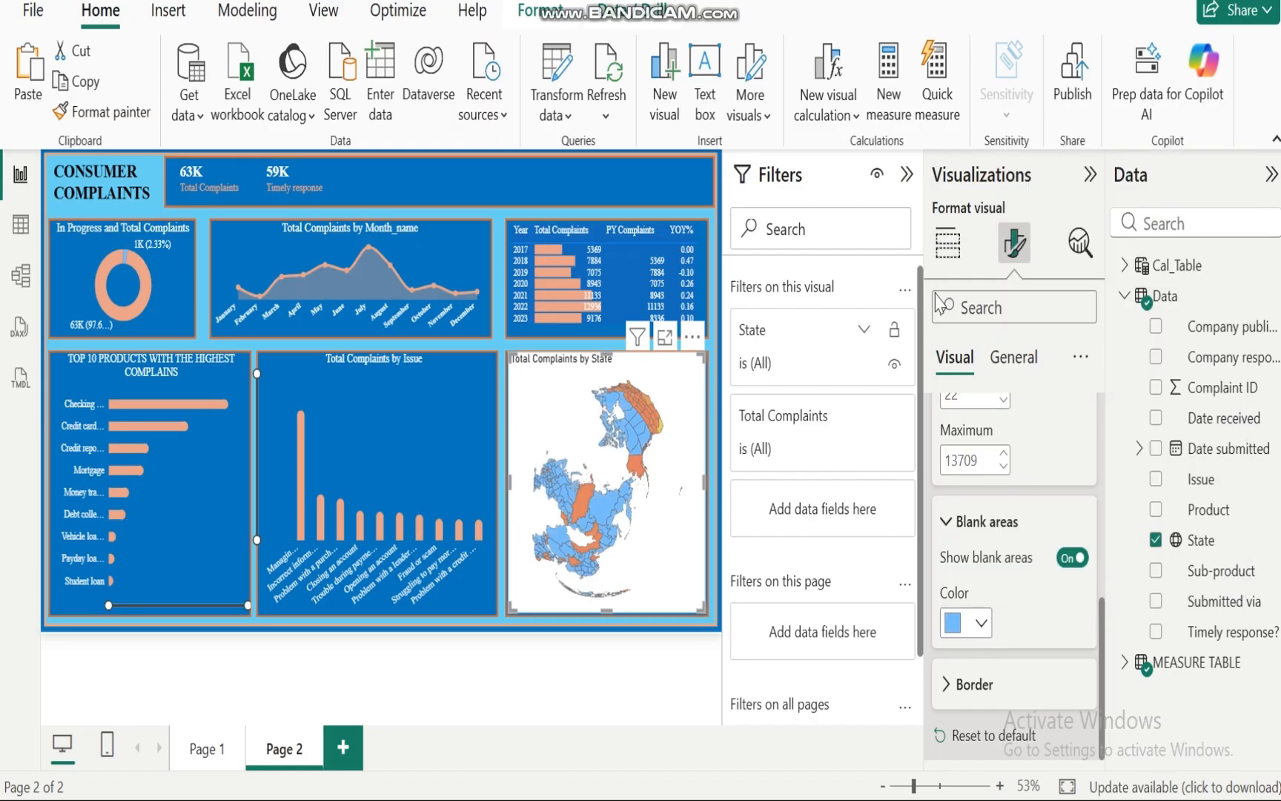
Step: Turn off the map visual's background
{"action": "left_click", "coordinate": [1025, 360]}
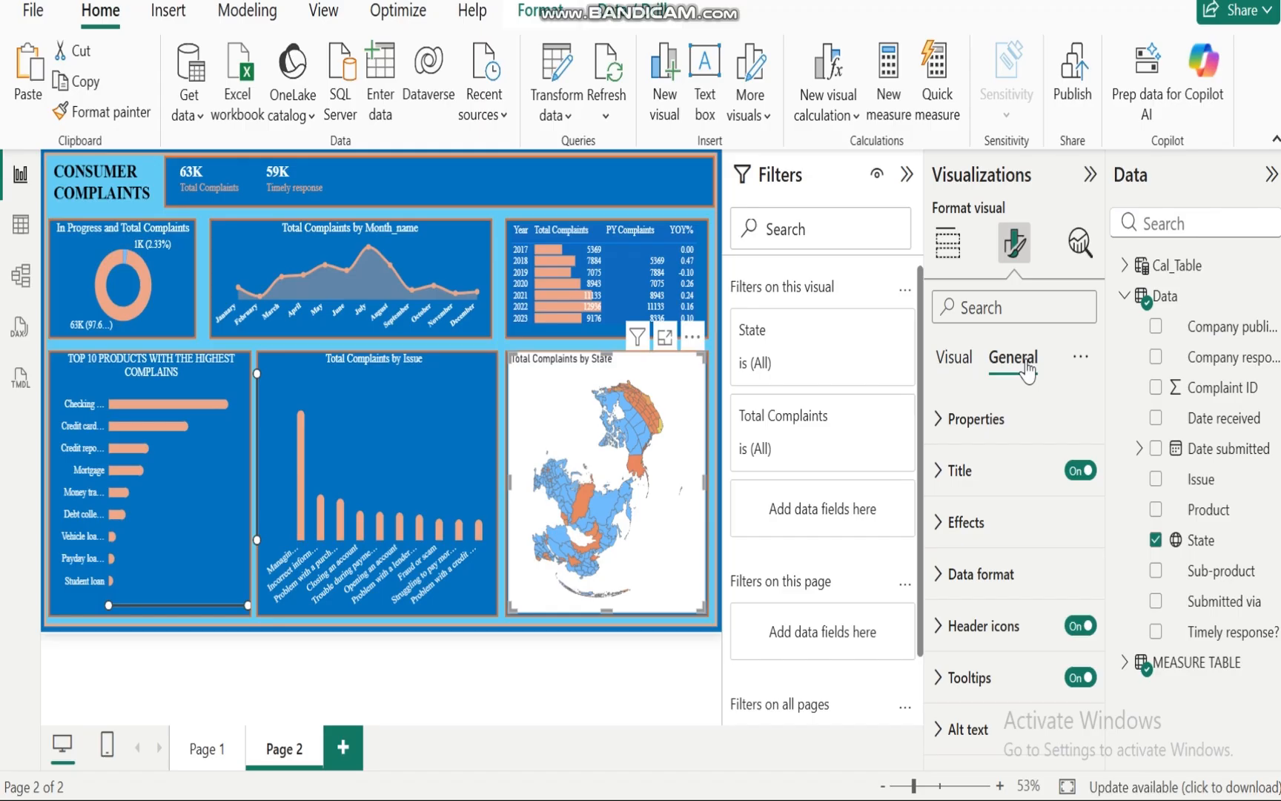
{"action": "left_click", "coordinate": [936, 526]}
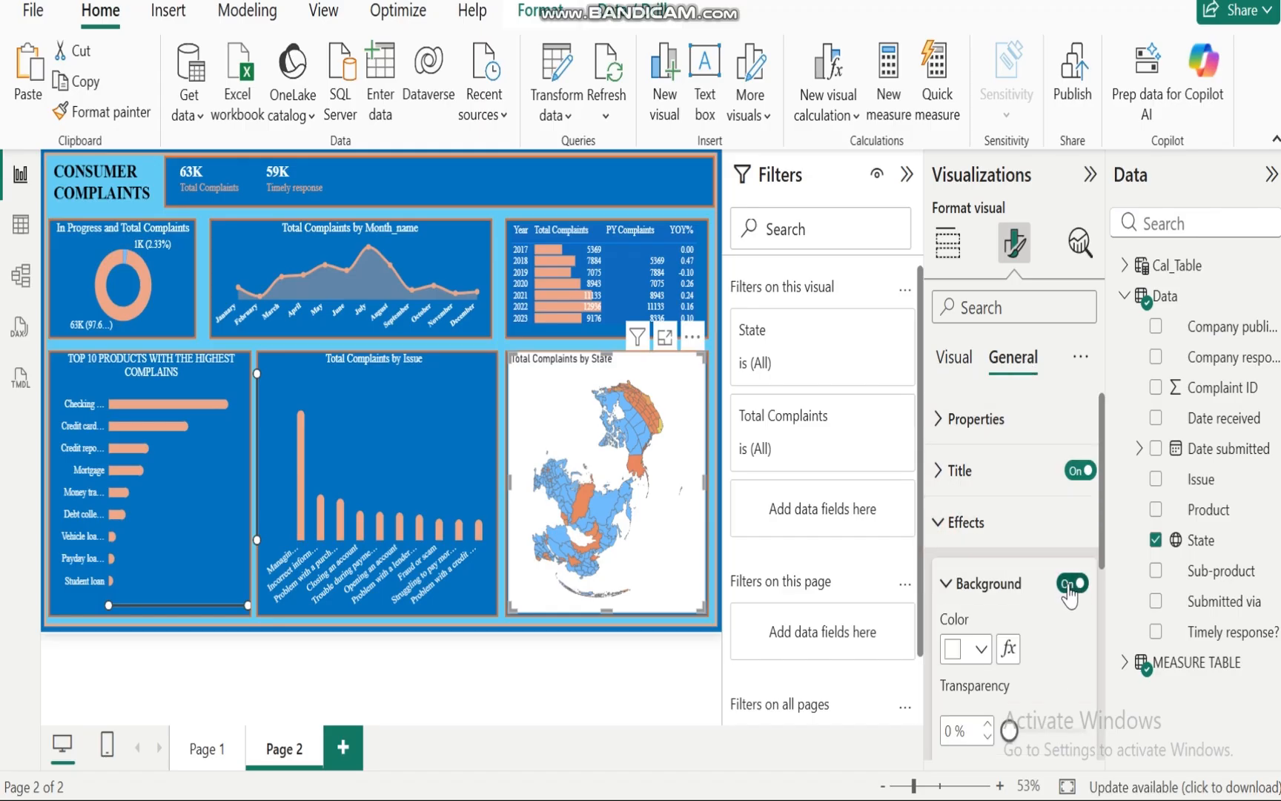
{"action": "left_click", "coordinate": [1071, 584]}
{"action": "left_click", "coordinate": [939, 522]}
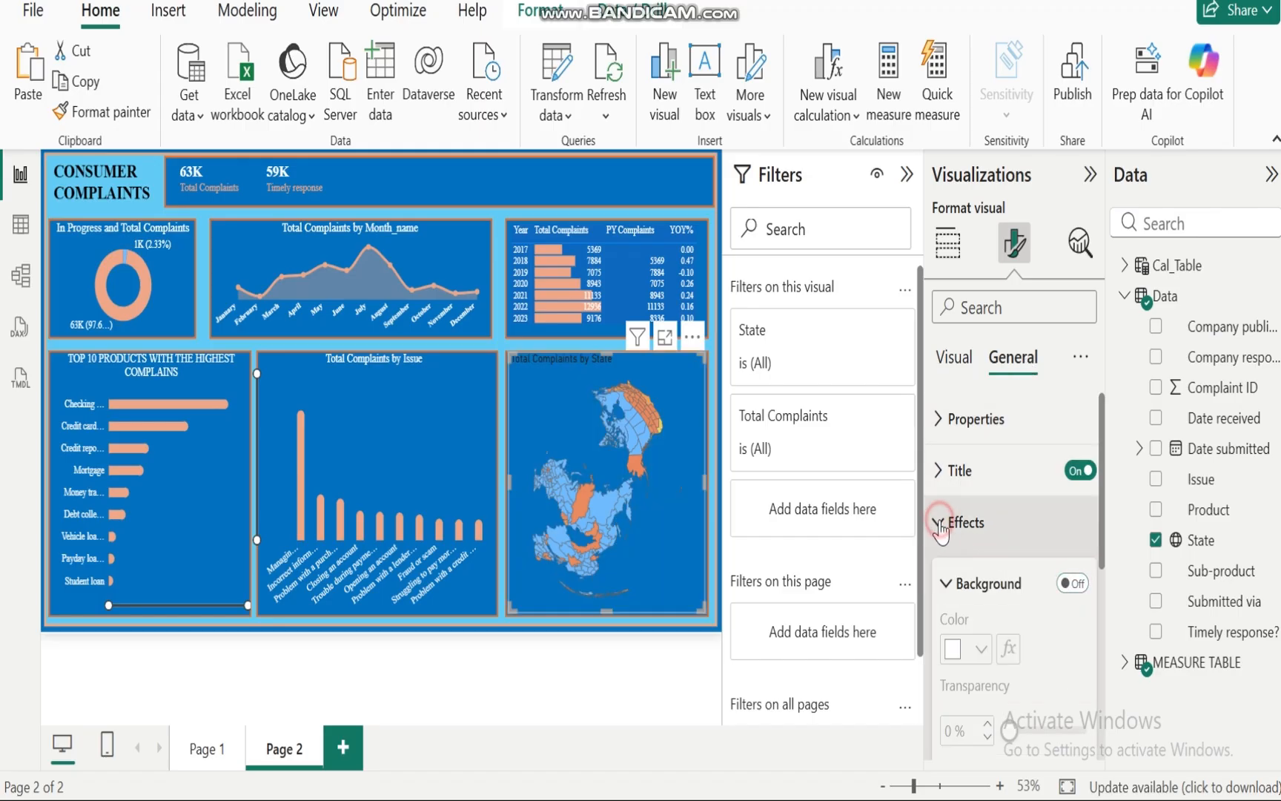
Step: Set the map title font to Times New Roman and its text colour to white
{"action": "left_click", "coordinate": [938, 470]}
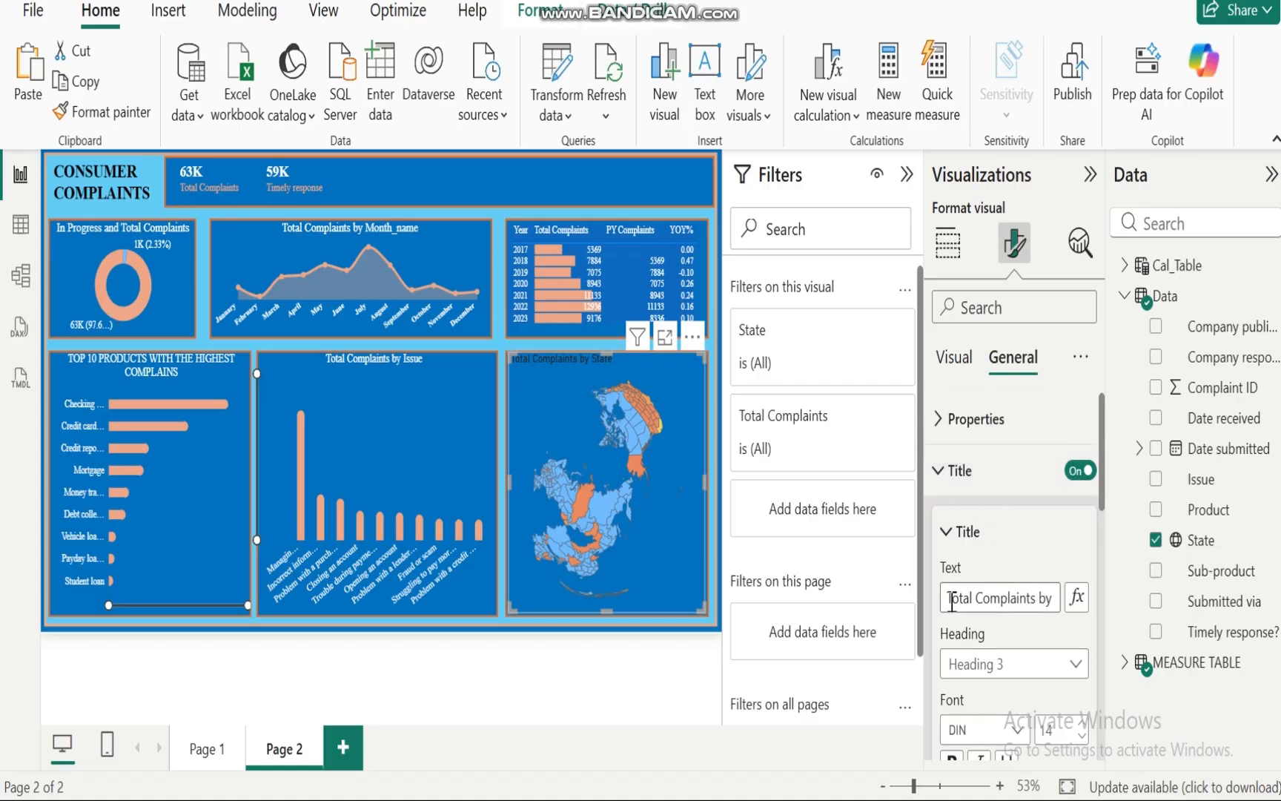
{"action": "left_click_drag", "start_coordinate": [1102, 493], "coordinate": [1107, 565]}
{"action": "left_click", "coordinate": [1019, 504]}
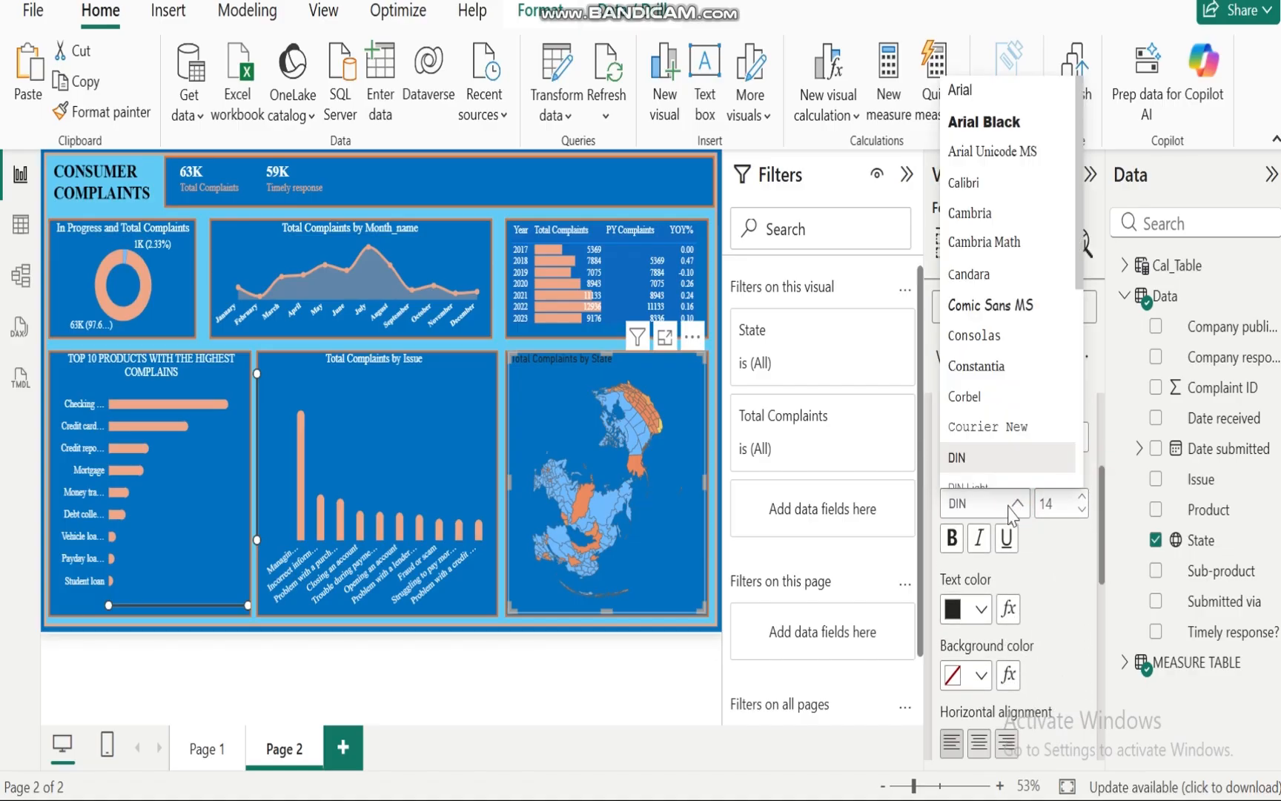
{"action": "scroll", "coordinate": [988, 386], "scroll_direction": "down", "scroll_amount": 5}
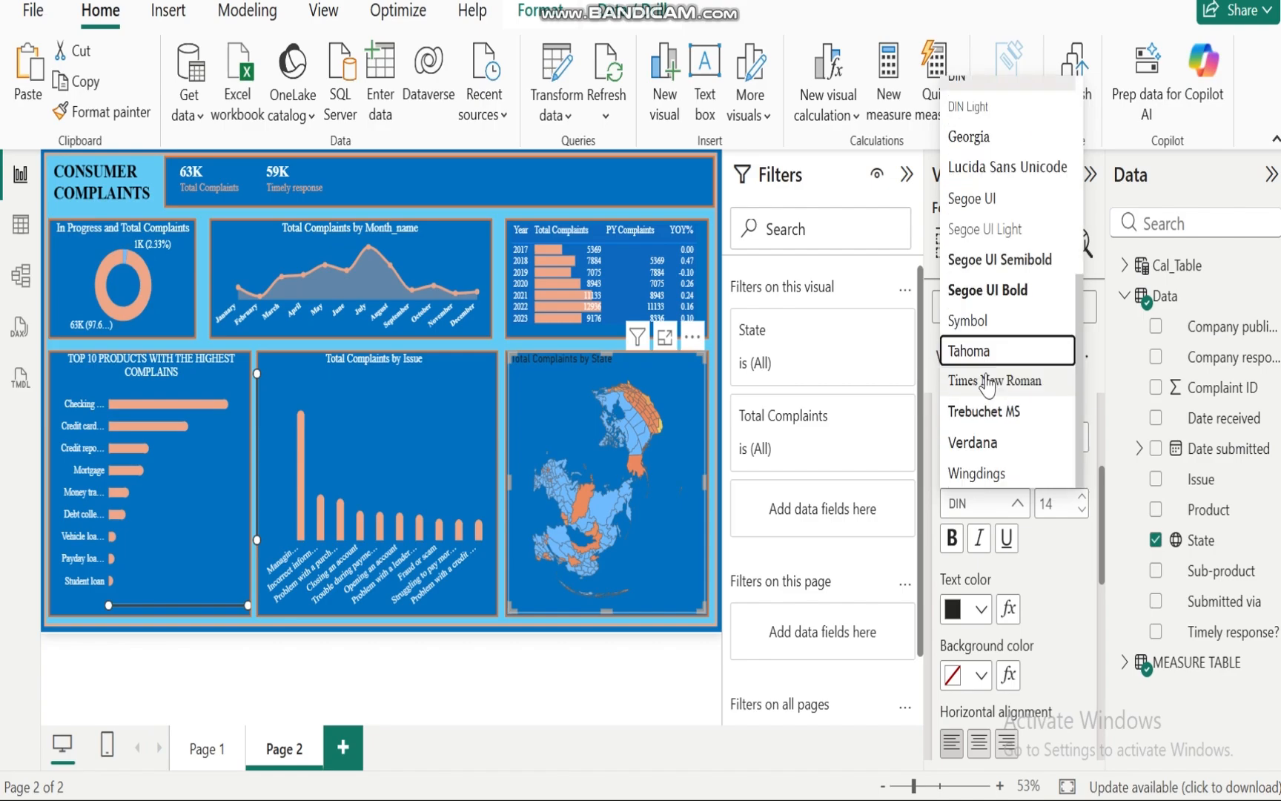
{"action": "key", "text": "s"}
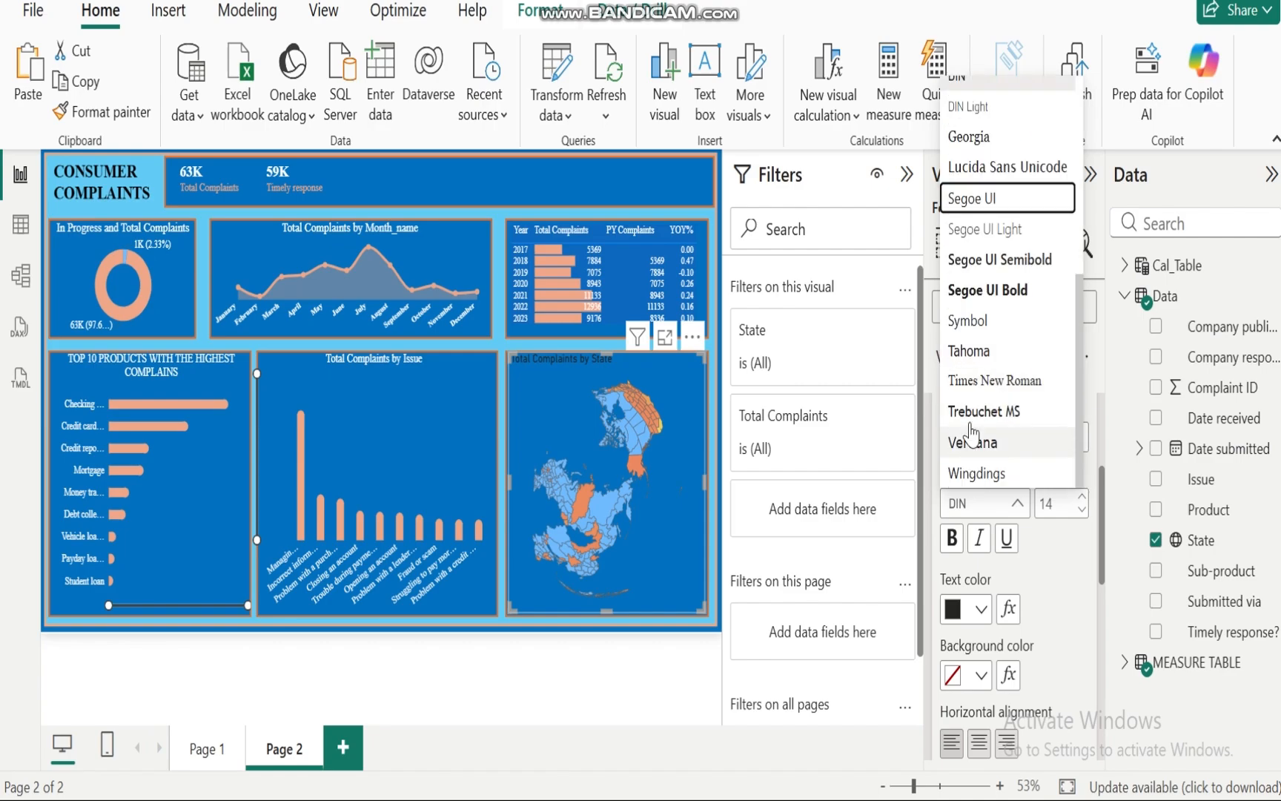
{"action": "left_click", "coordinate": [992, 381]}
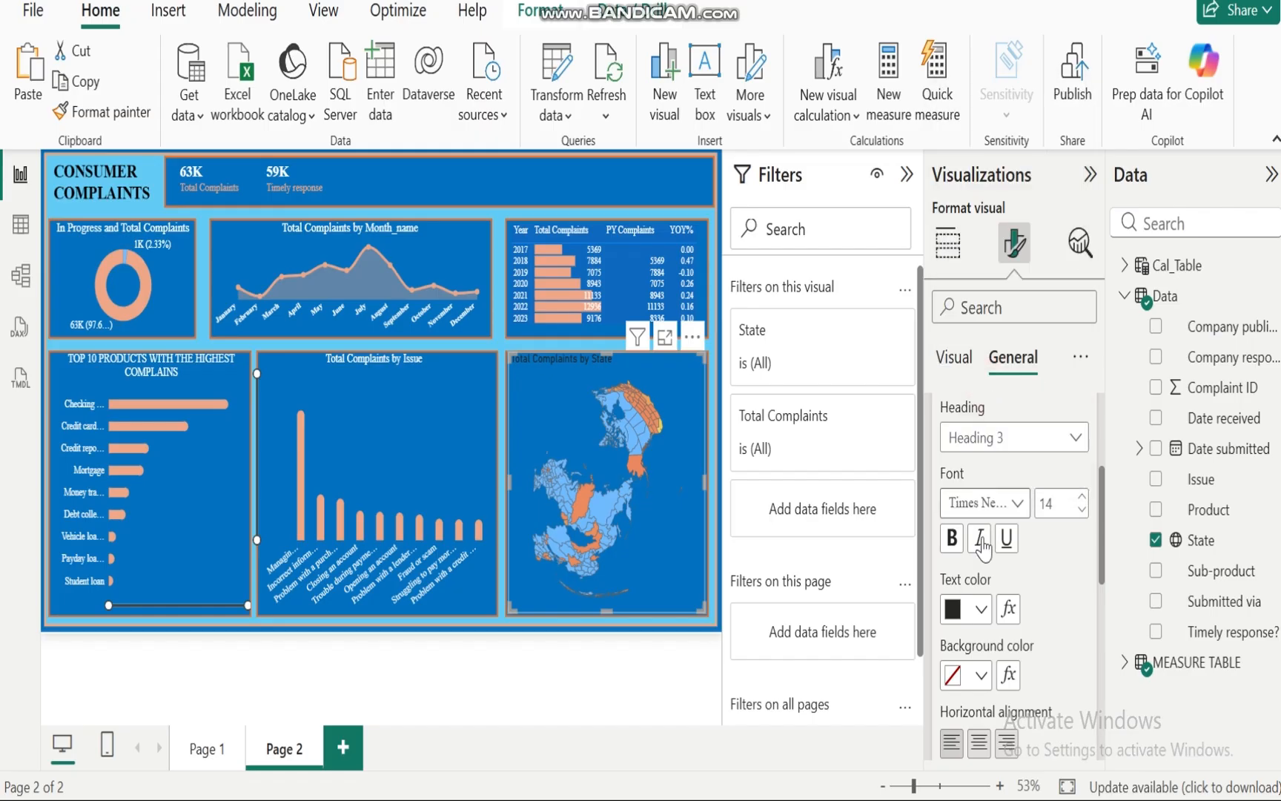
{"action": "left_click", "coordinate": [980, 609]}
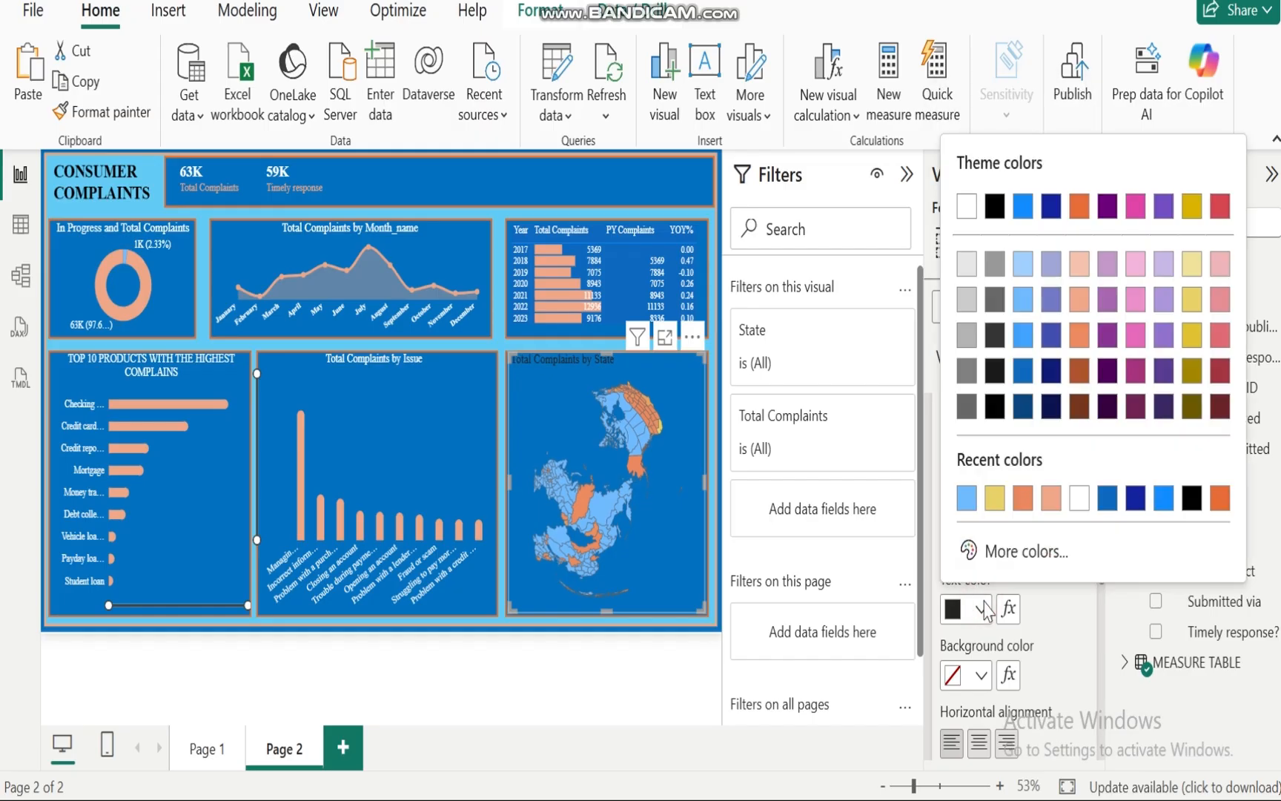
{"action": "left_click", "coordinate": [1079, 499]}
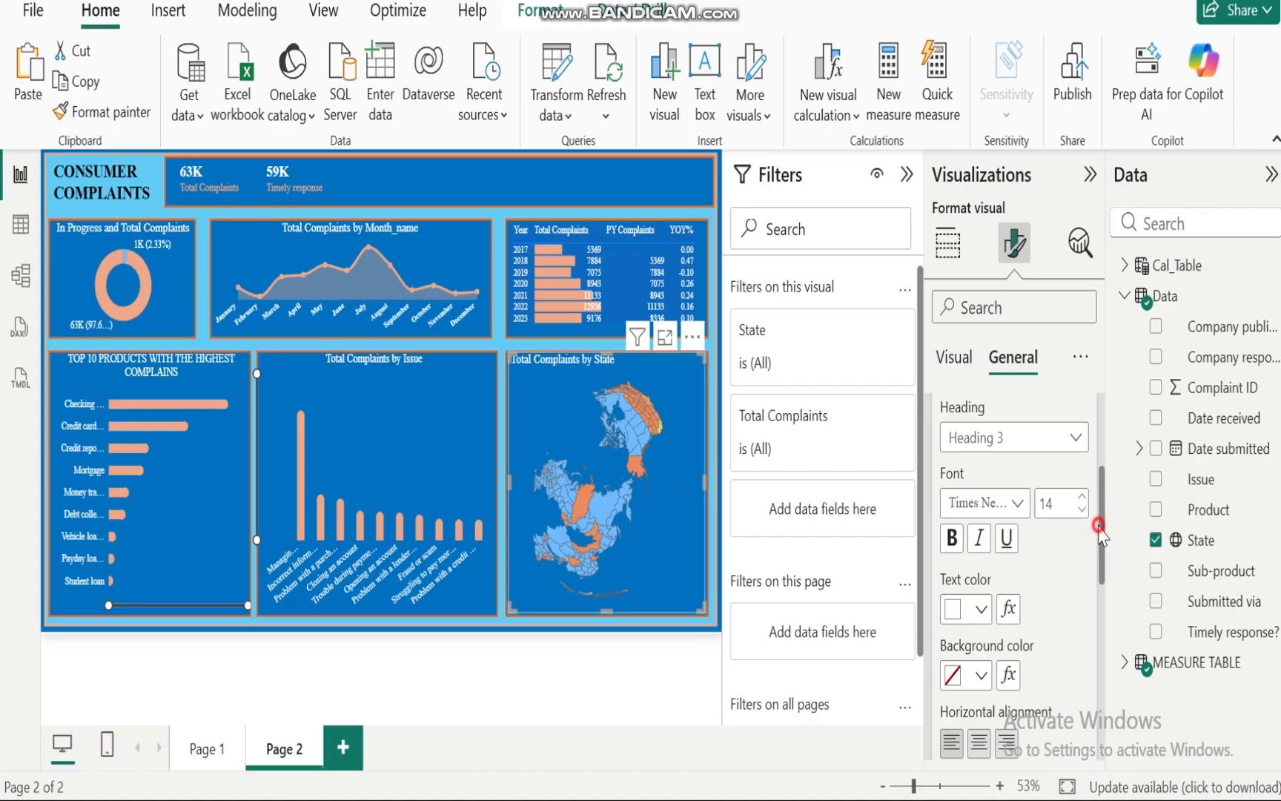
Step: Center the map title and set its font size to 15
{"action": "left_click_drag", "start_coordinate": [1102, 543], "coordinate": [1083, 467]}
{"action": "left_click", "coordinate": [979, 562]}
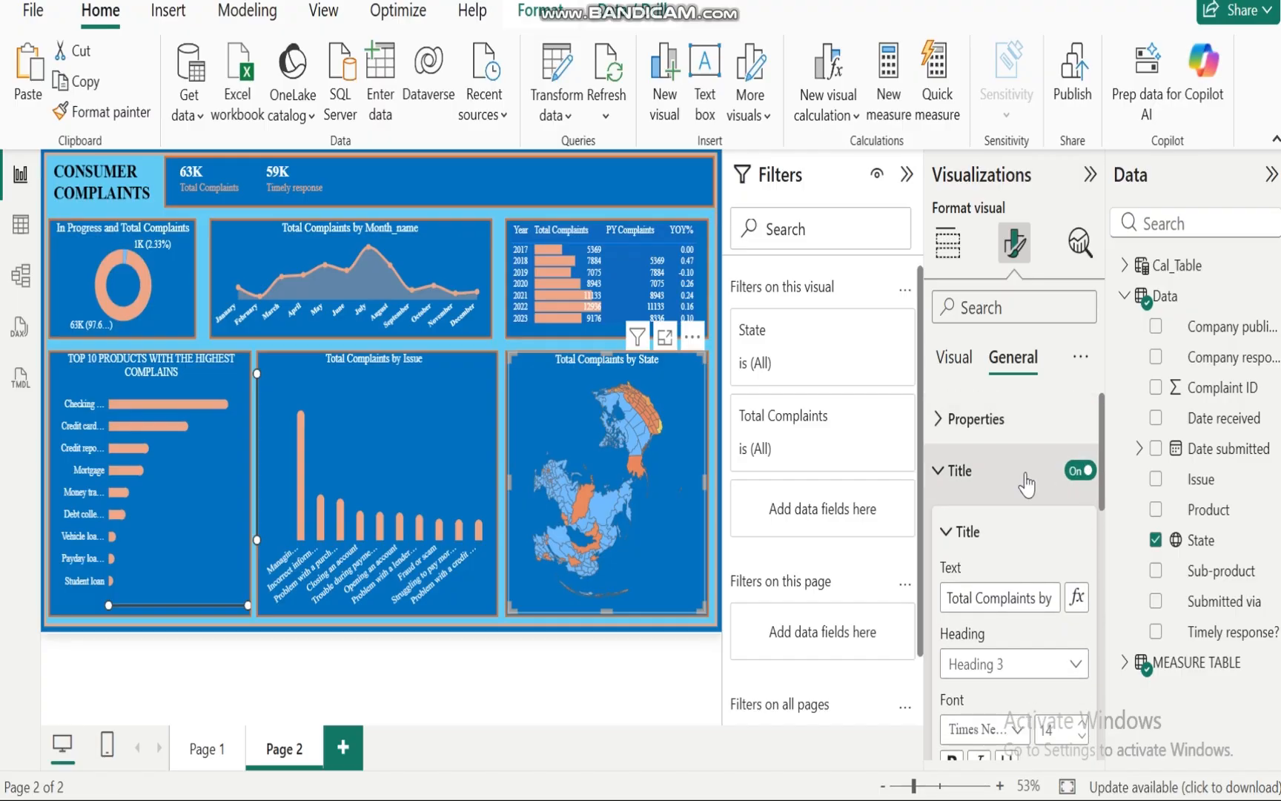
{"action": "left_click", "coordinate": [1084, 727]}
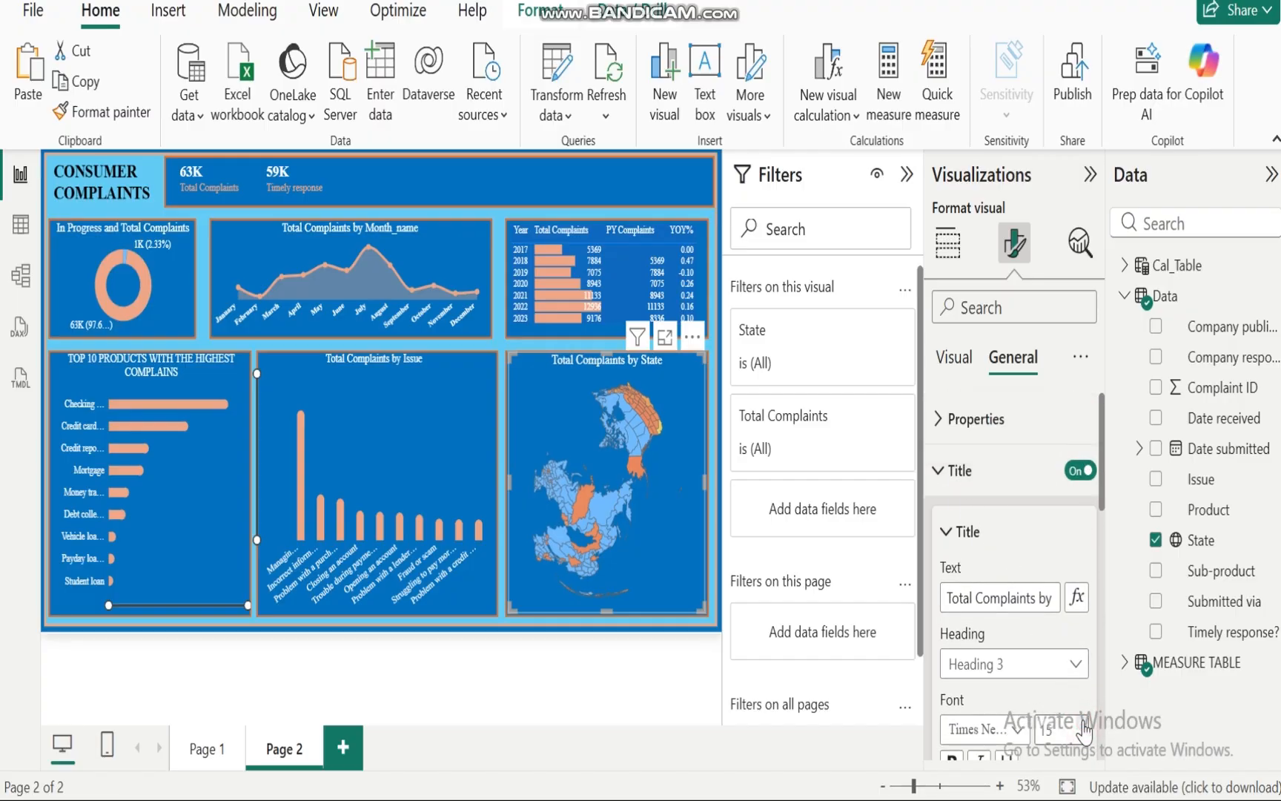
{"action": "left_click", "coordinate": [958, 470]}
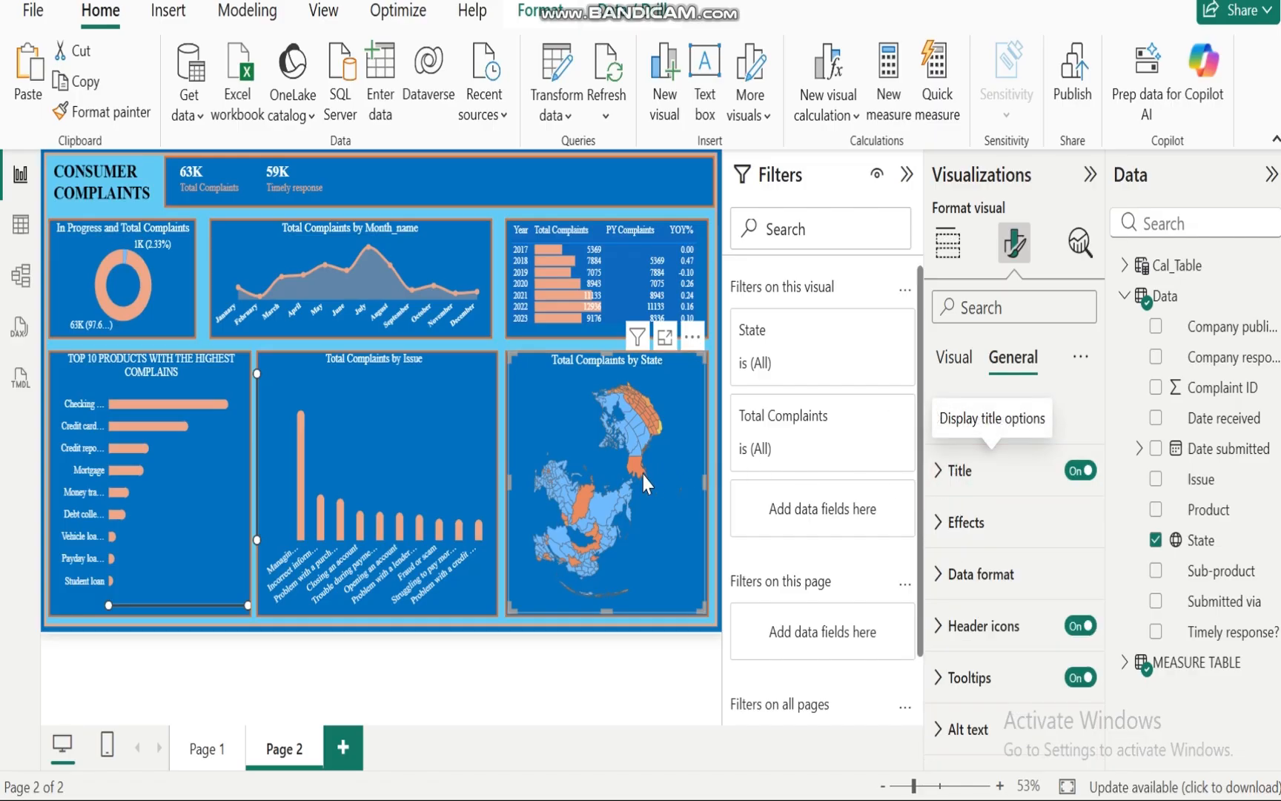
{"action": "left_click", "coordinate": [500, 590]}
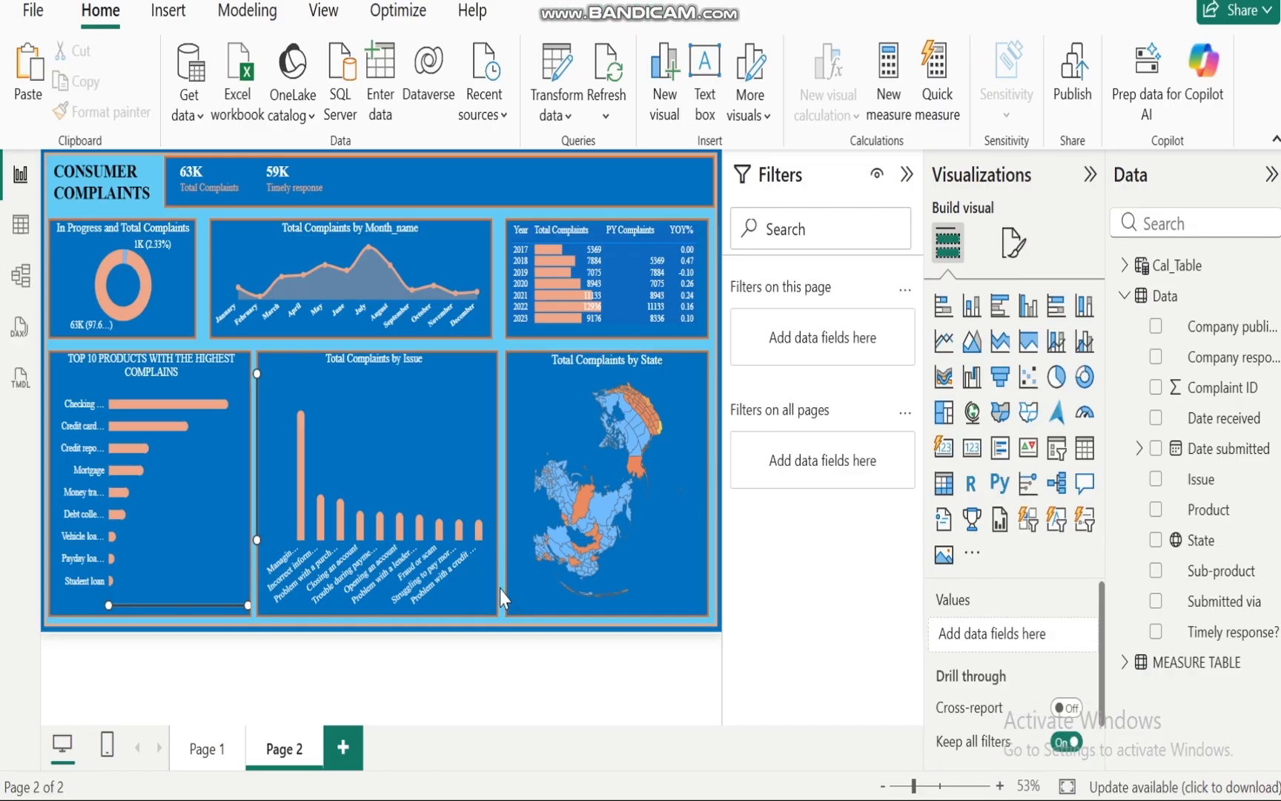
Step: Check the data category of the Data table's State column in table view
{"action": "left_click", "coordinate": [20, 229]}
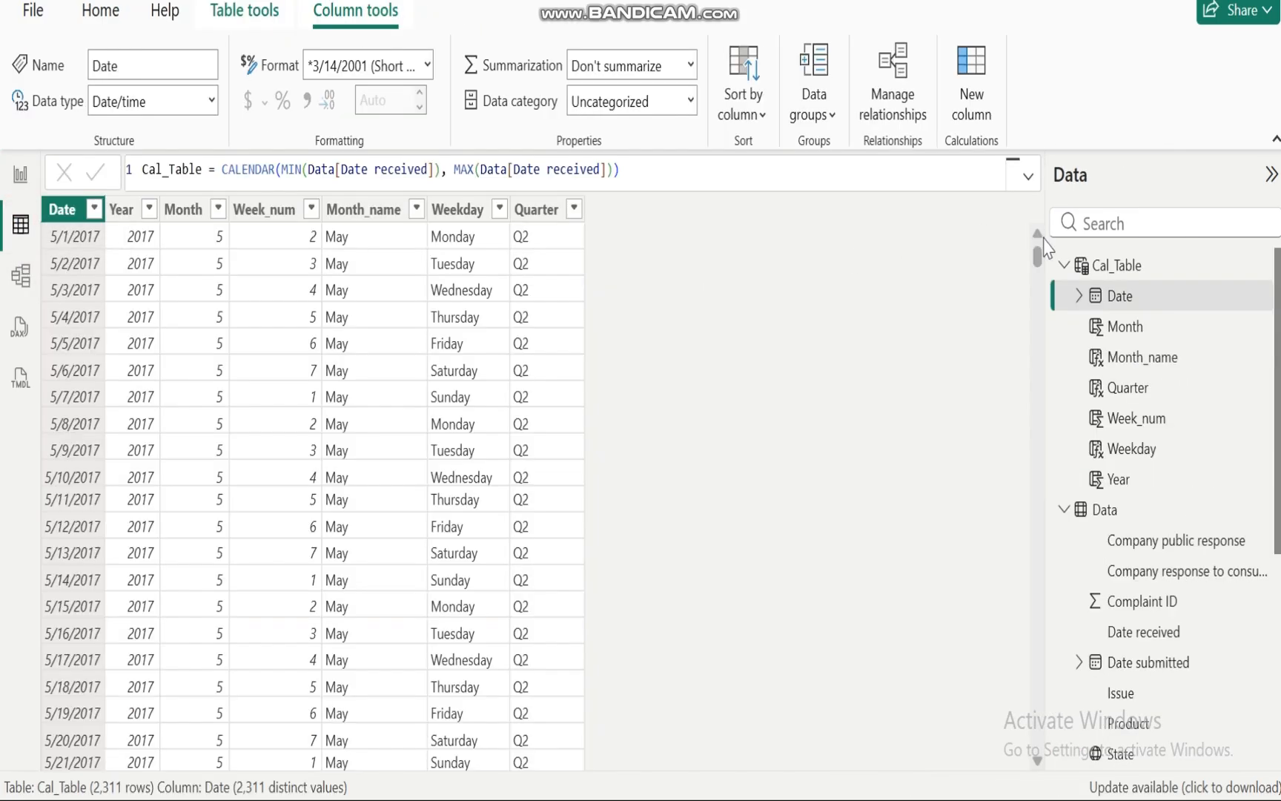
{"action": "left_click", "coordinate": [1064, 265]}
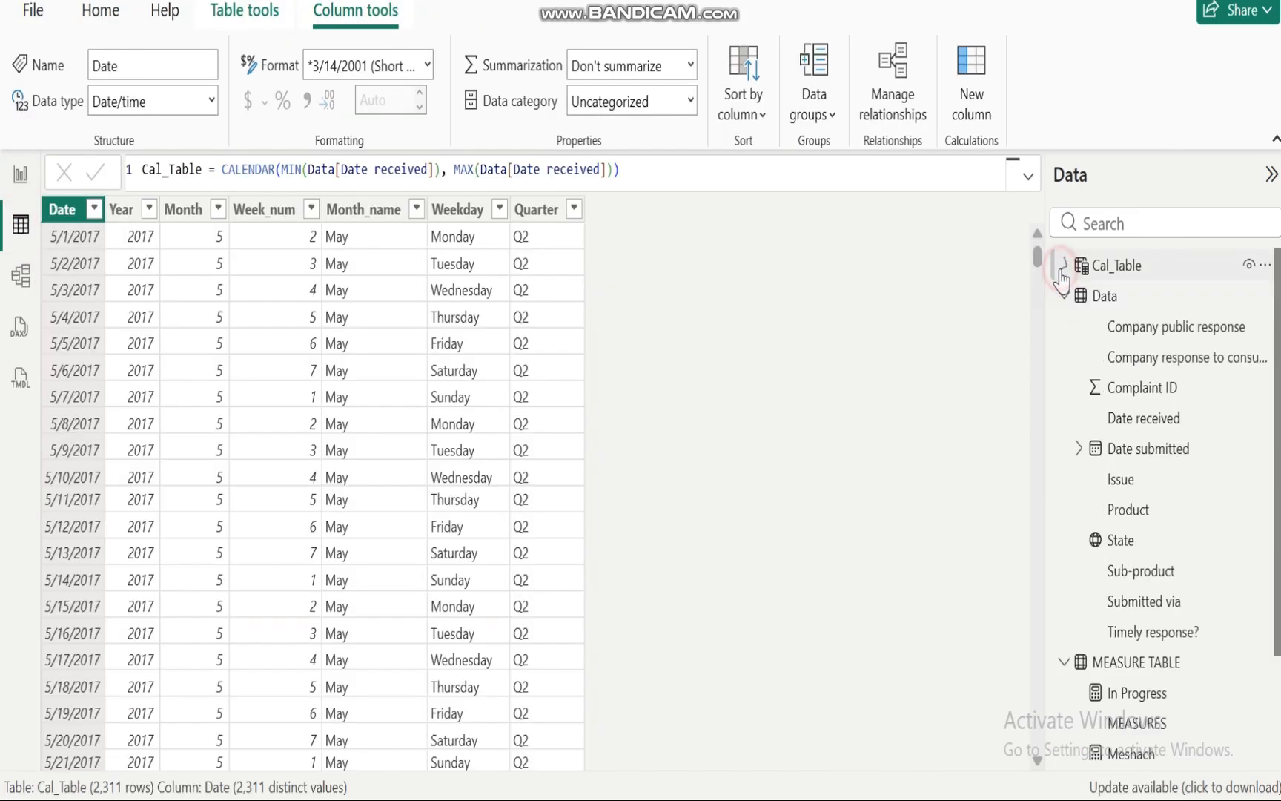
{"action": "left_click", "coordinate": [1104, 296]}
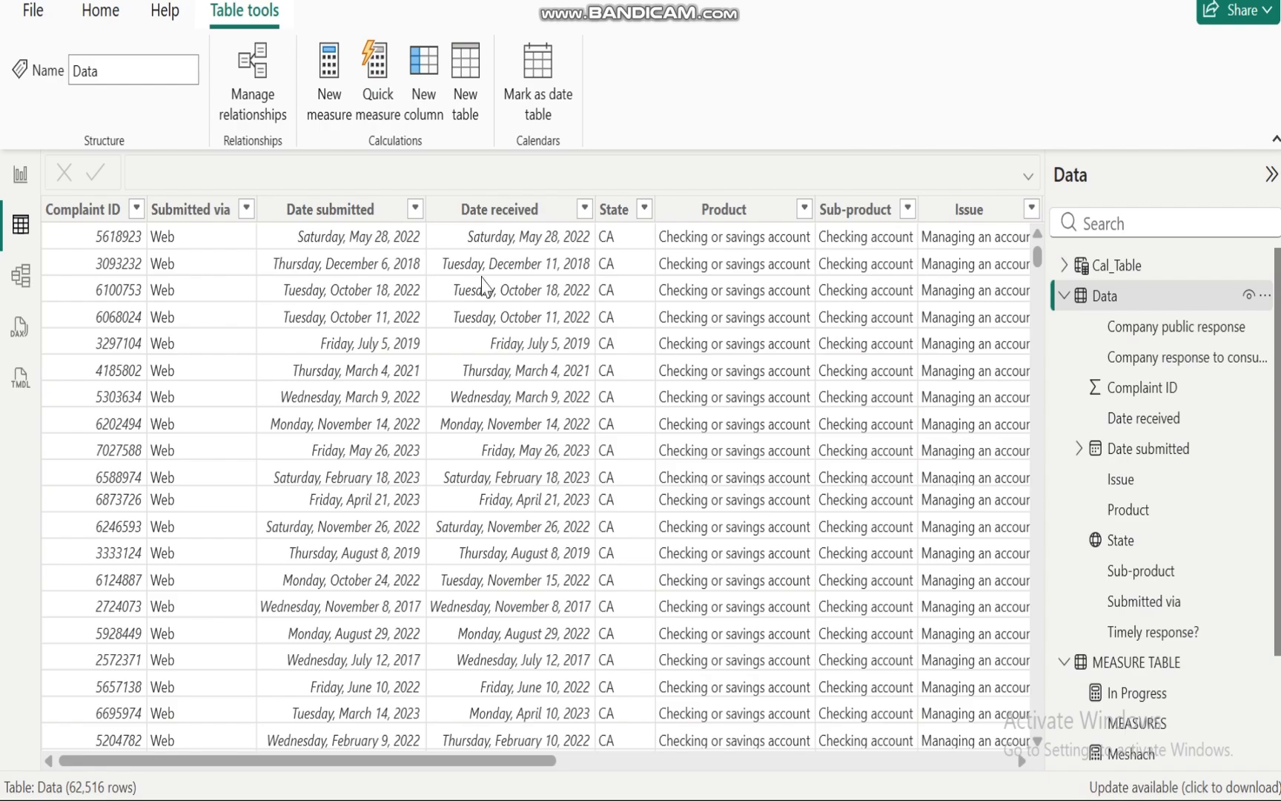
{"action": "left_click", "coordinate": [616, 210]}
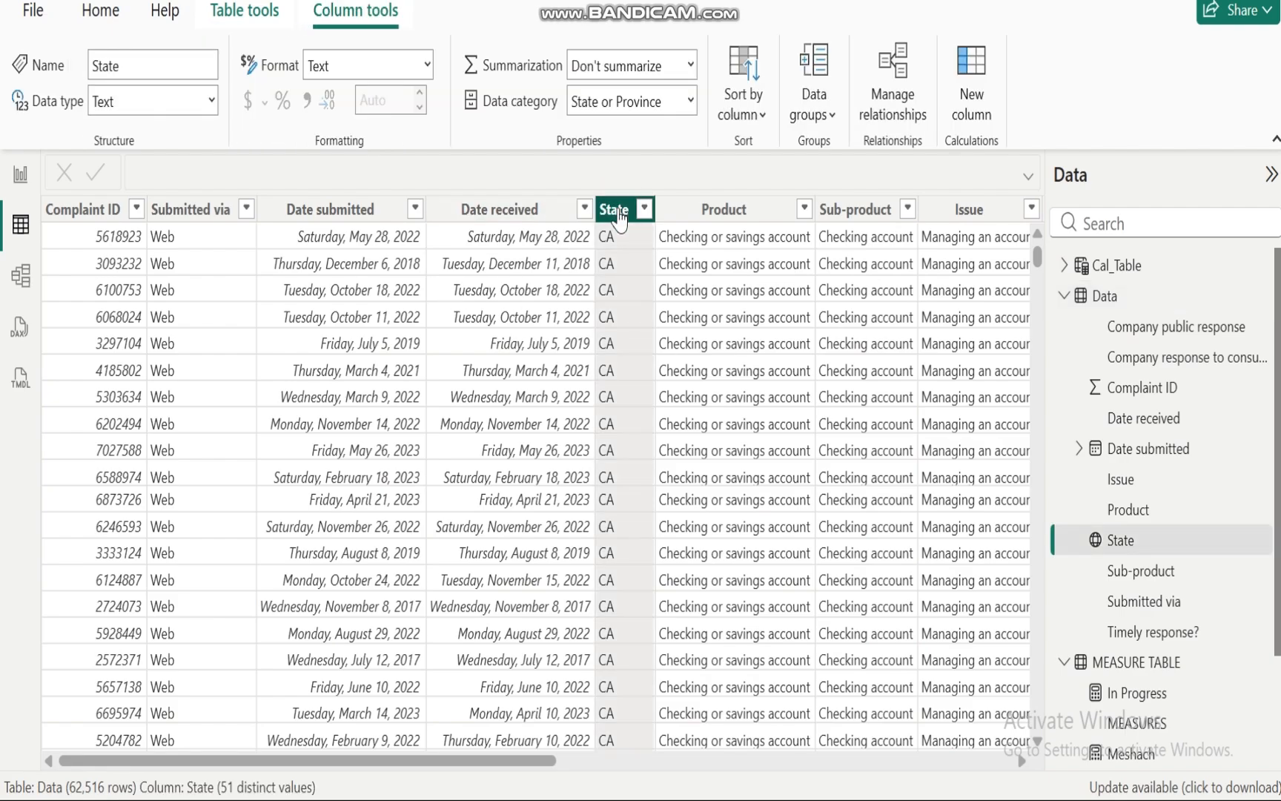
{"action": "left_click", "coordinate": [690, 103]}
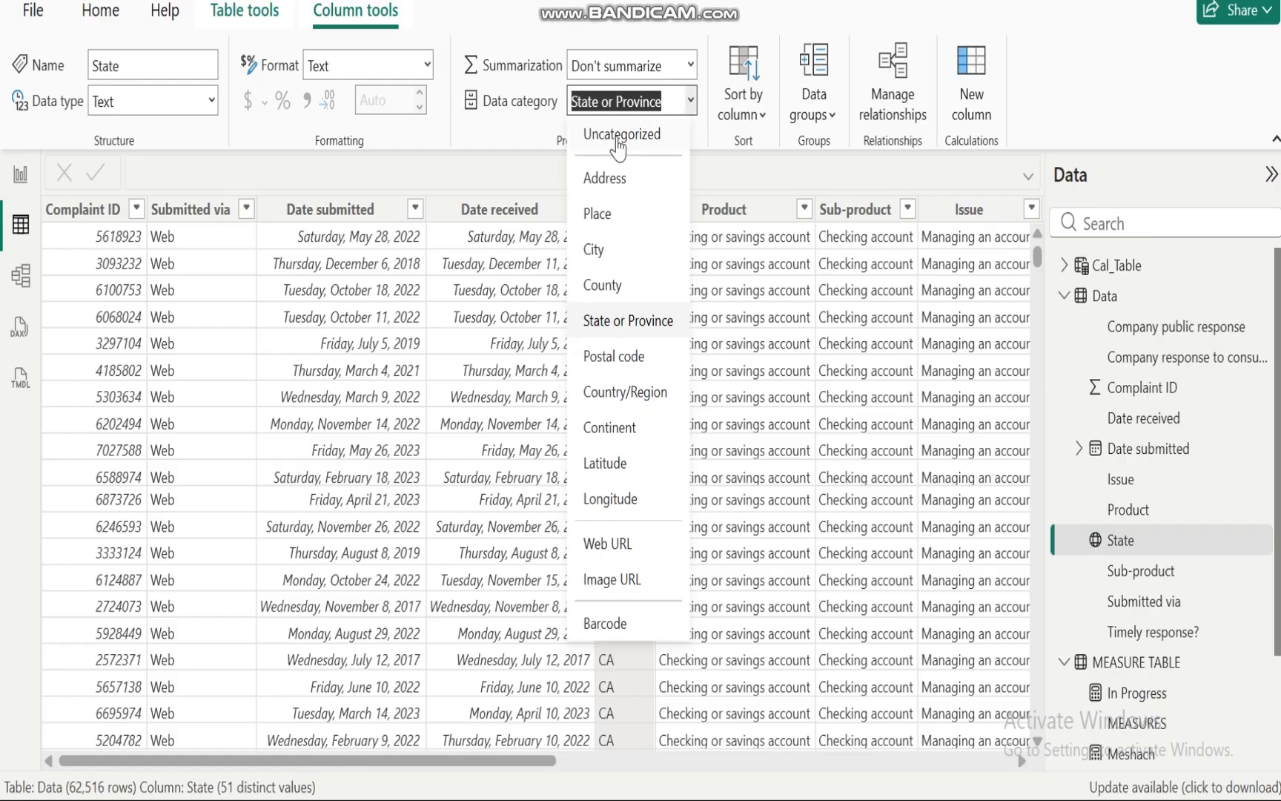
{"action": "left_click", "coordinate": [675, 31]}
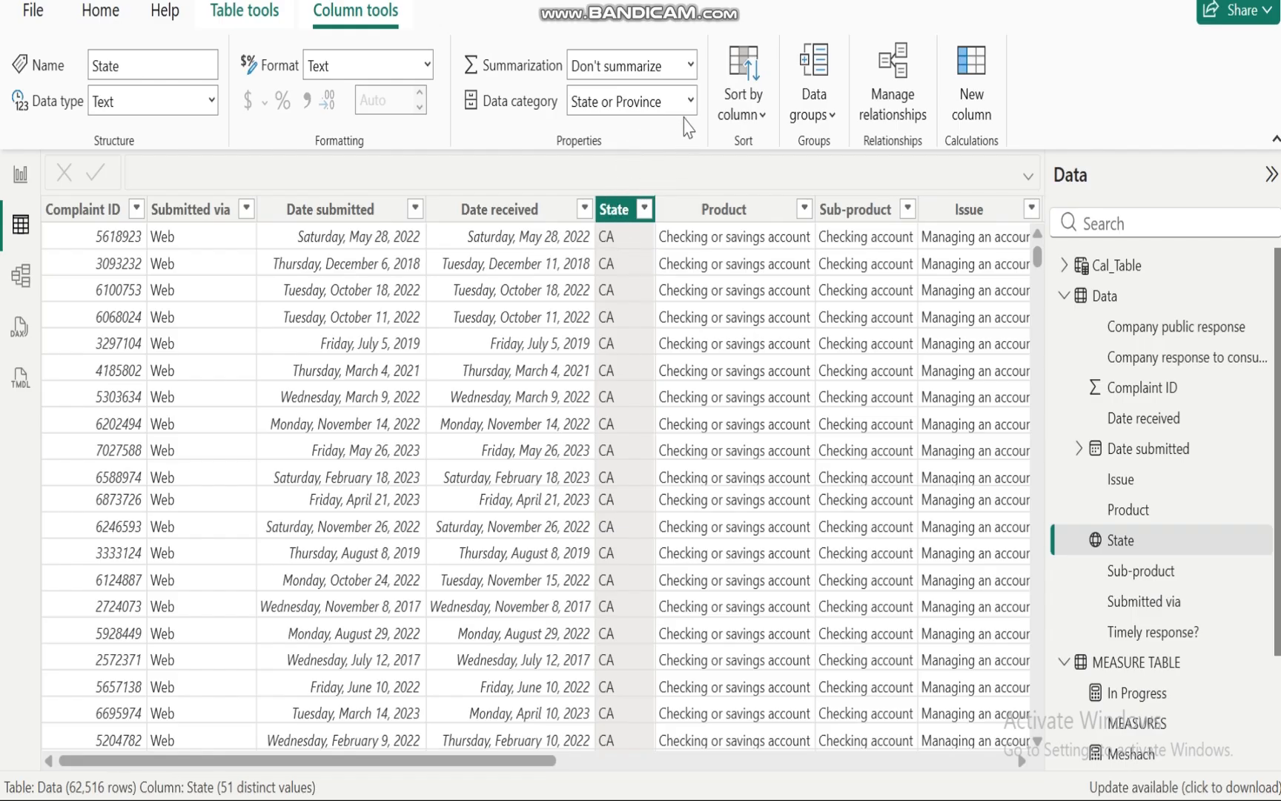
{"action": "left_click", "coordinate": [692, 104]}
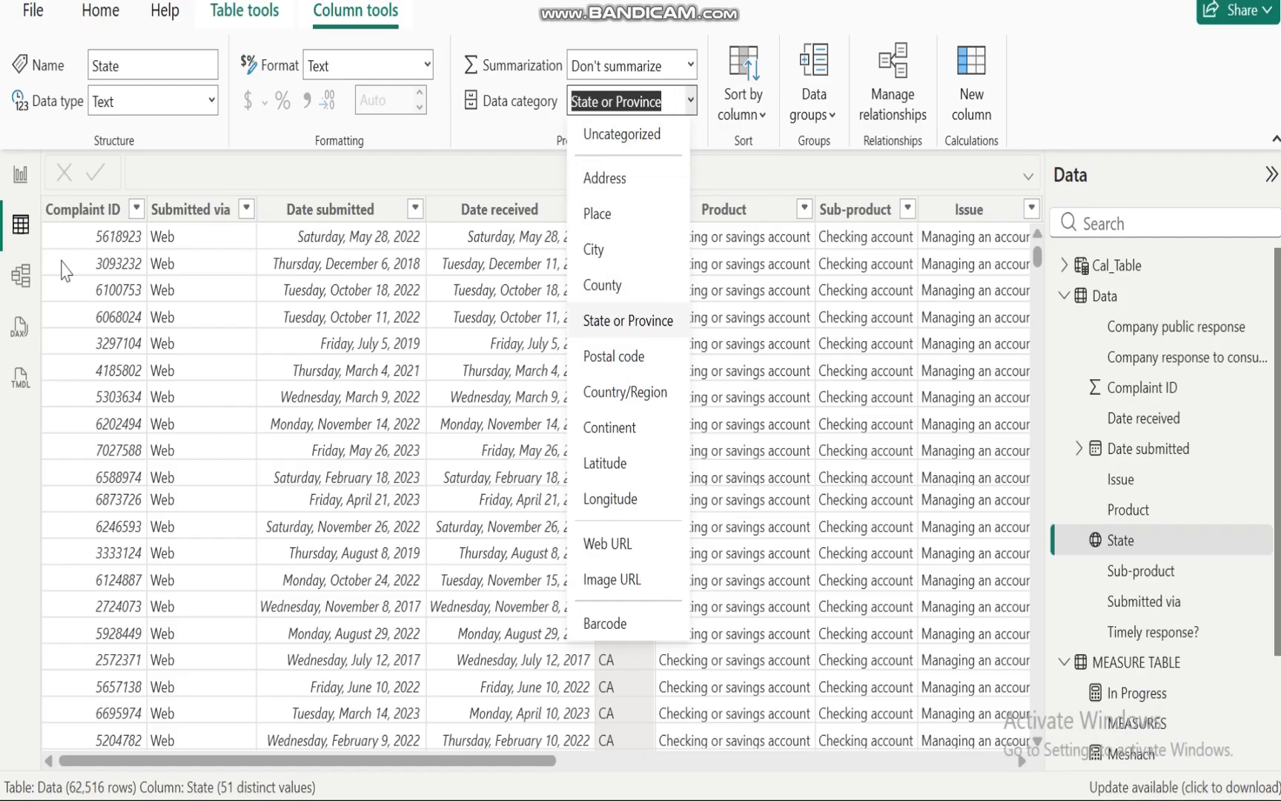
{"action": "left_click", "coordinate": [20, 174]}
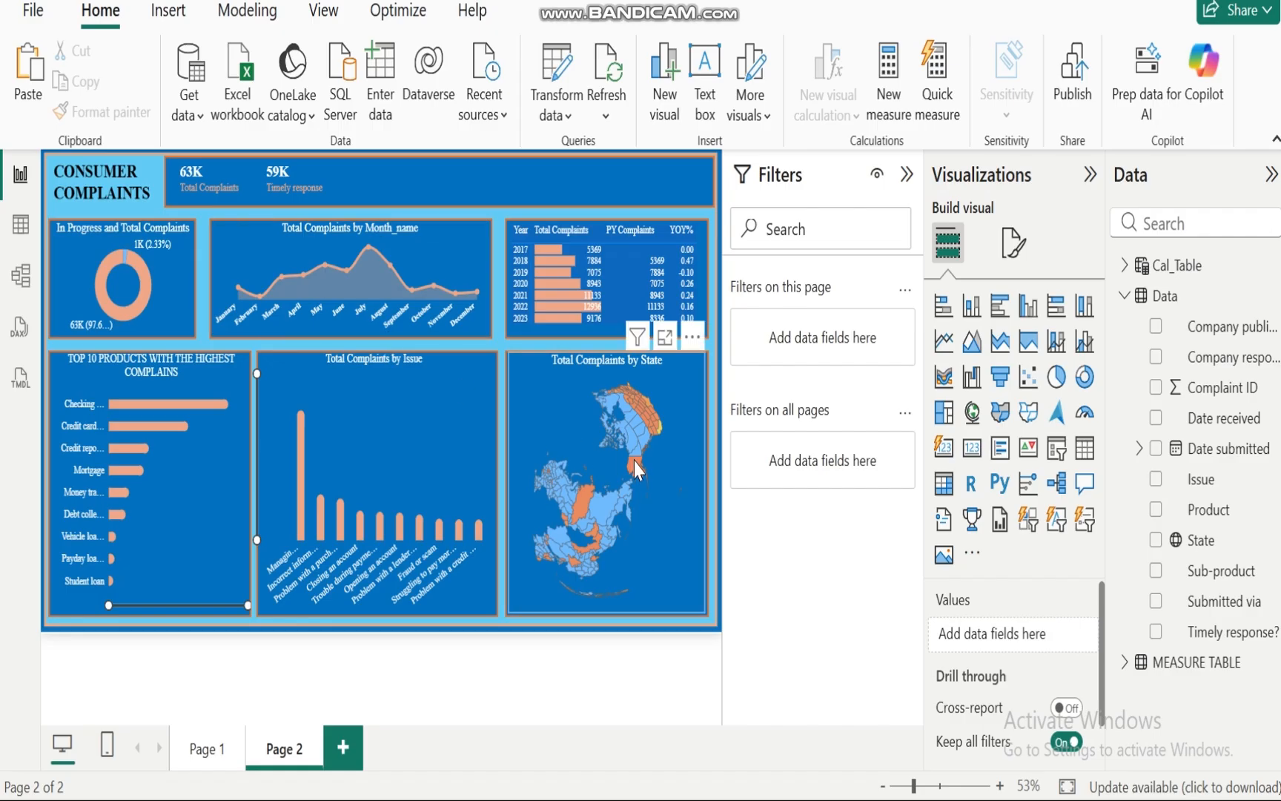
{"action": "mouse_move", "coordinate": [635, 465]}
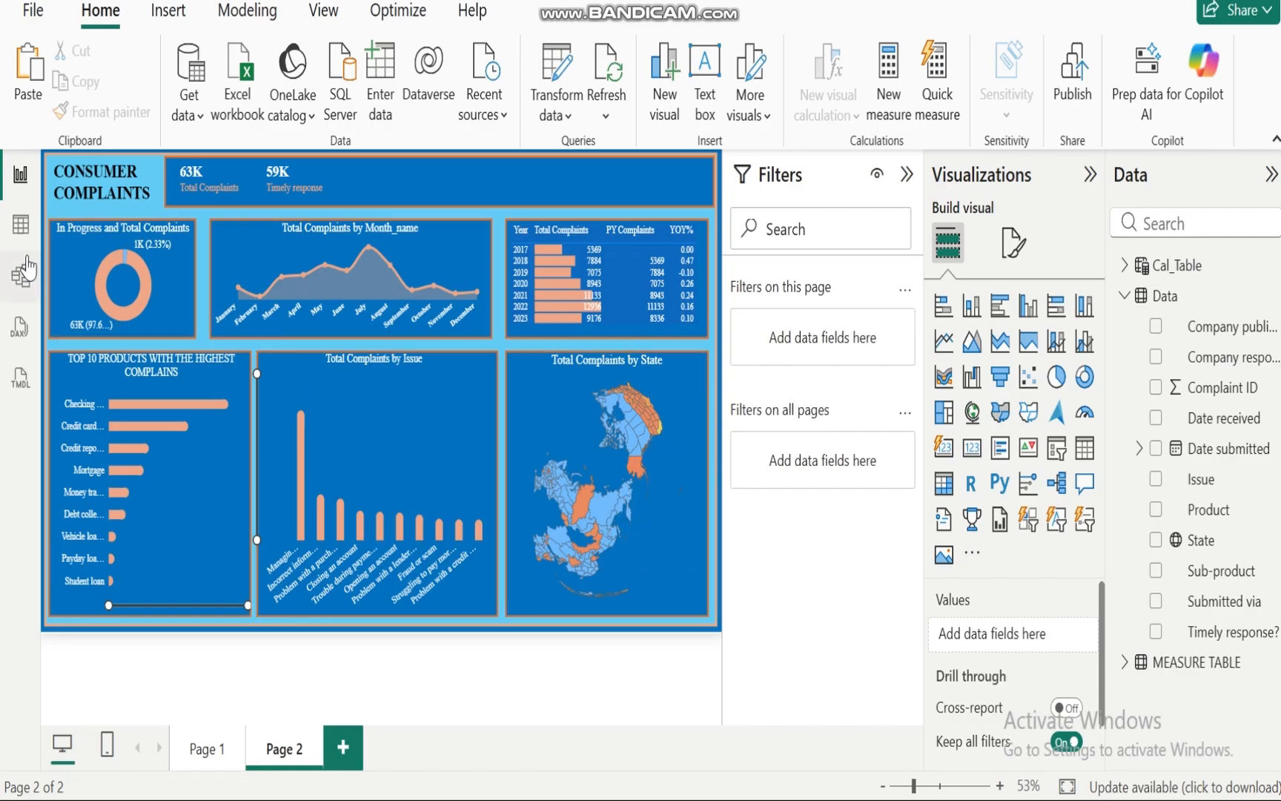
{"action": "left_click", "coordinate": [21, 222]}
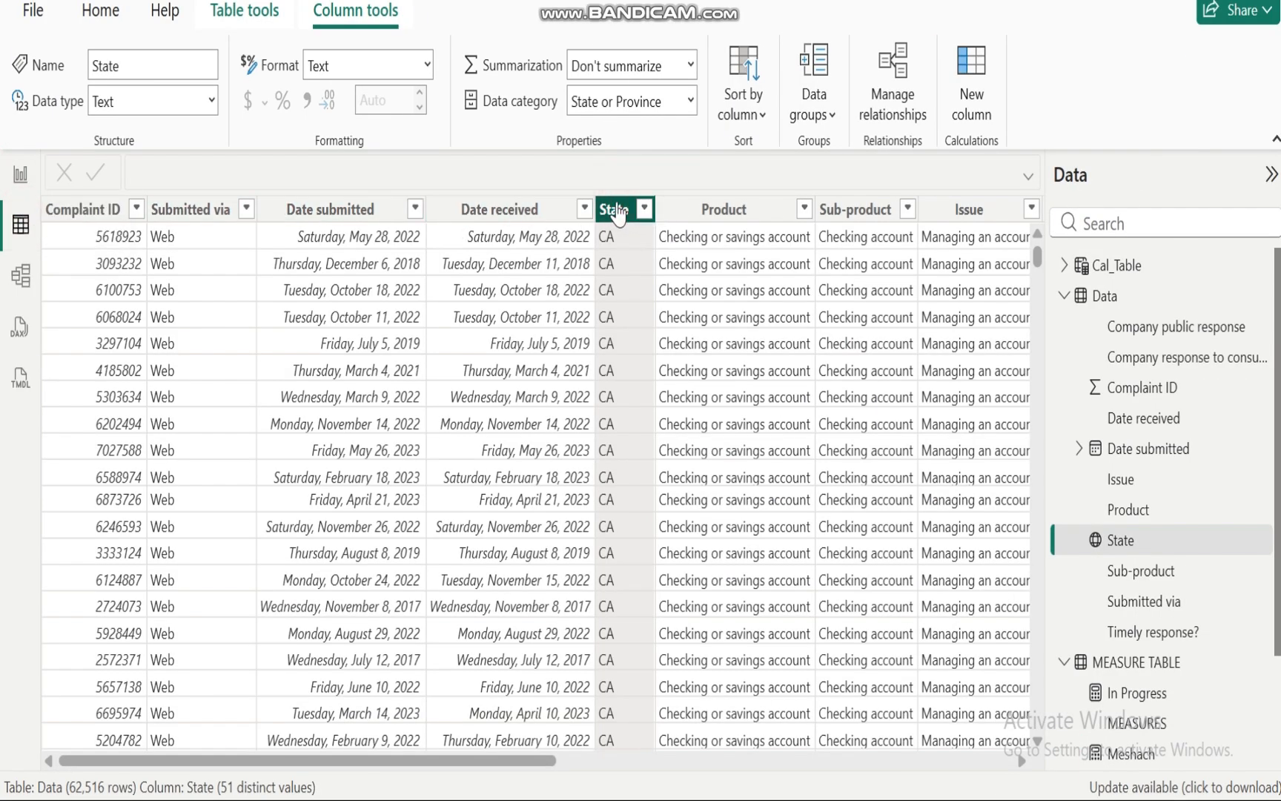
{"action": "left_click", "coordinate": [693, 106]}
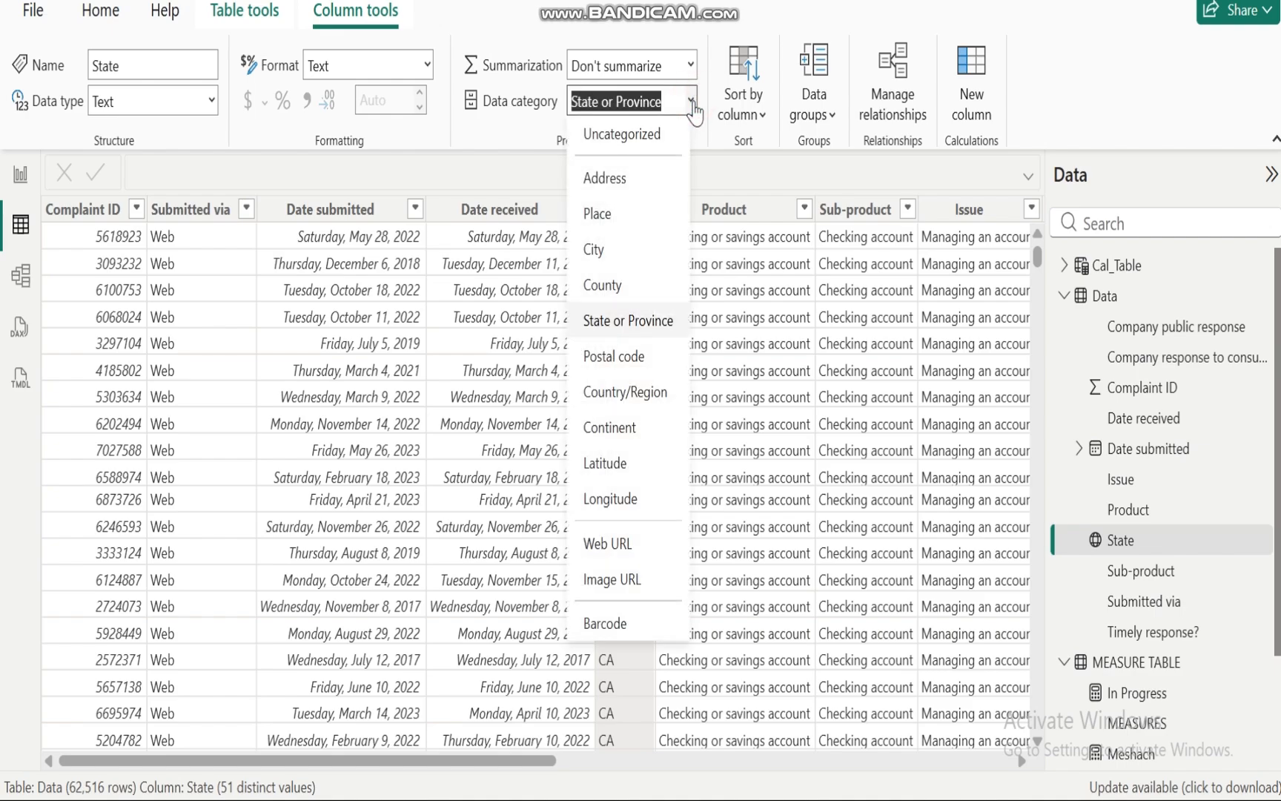
{"action": "left_click", "coordinate": [521, 181]}
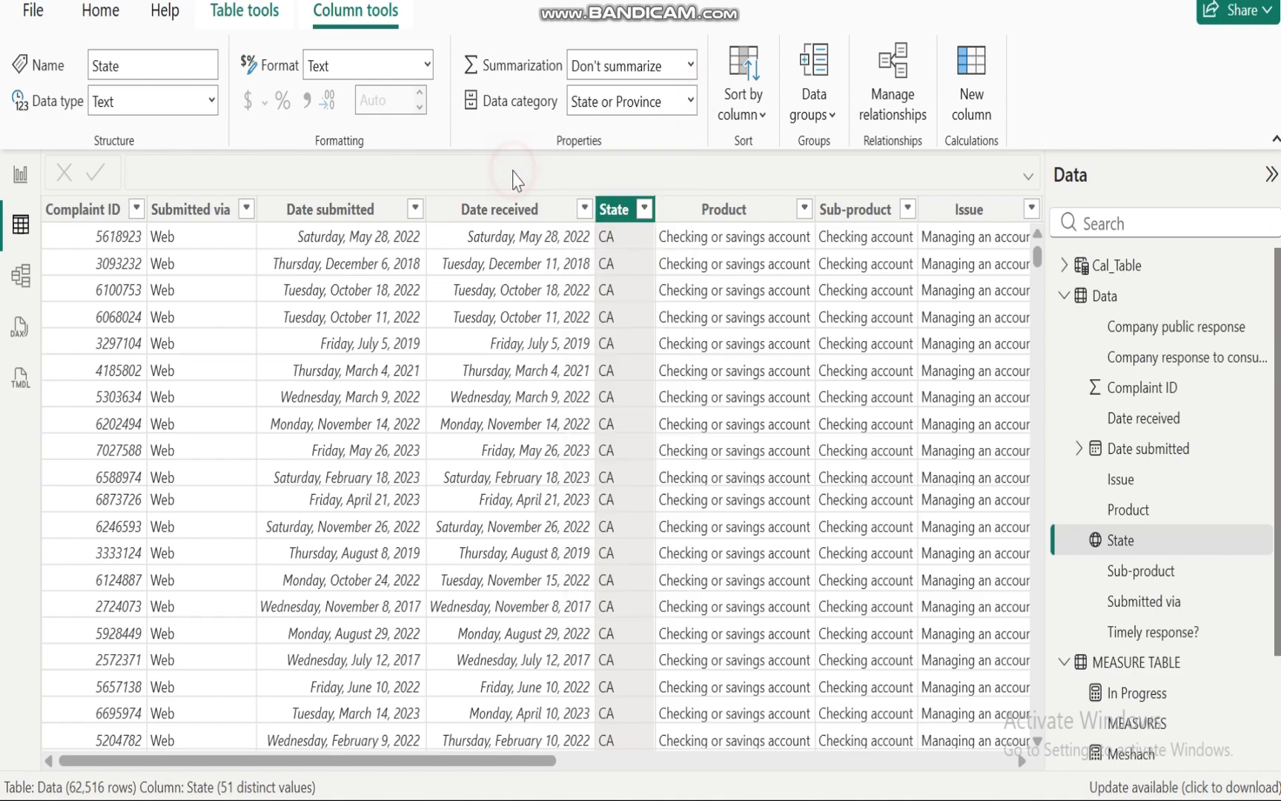
Step: Return to the report canvas and review the management's analytical questions slide in the PowerPoint presentation
{"action": "left_click", "coordinate": [21, 175]}
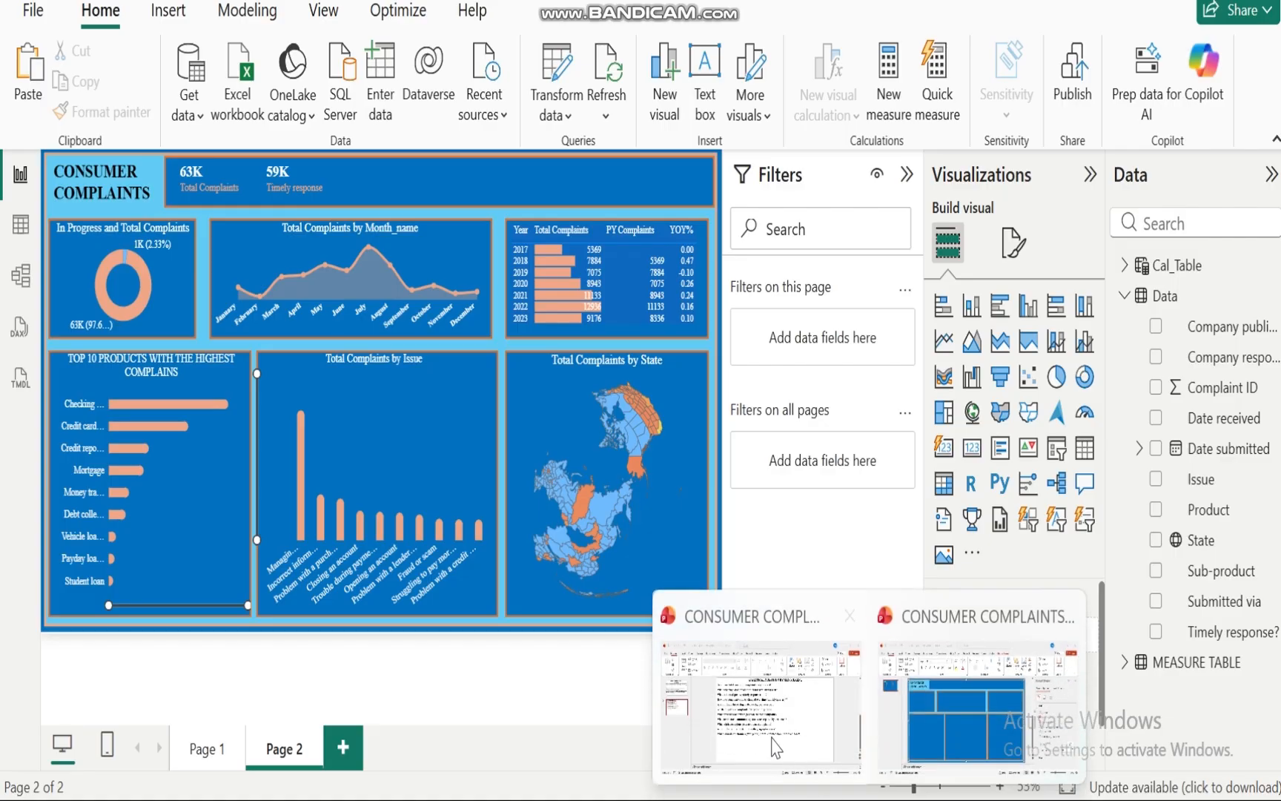
{"action": "left_click", "coordinate": [766, 725]}
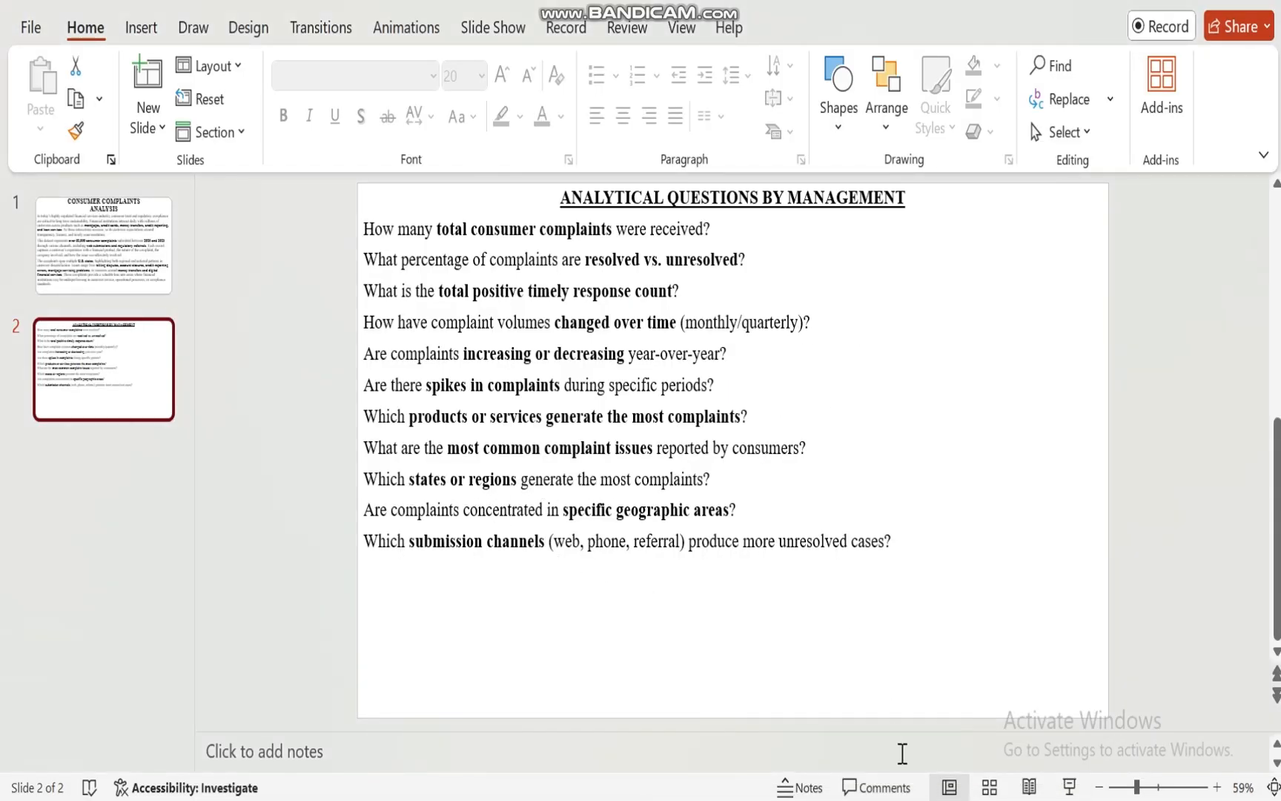
{"action": "left_click", "coordinate": [748, 653]}
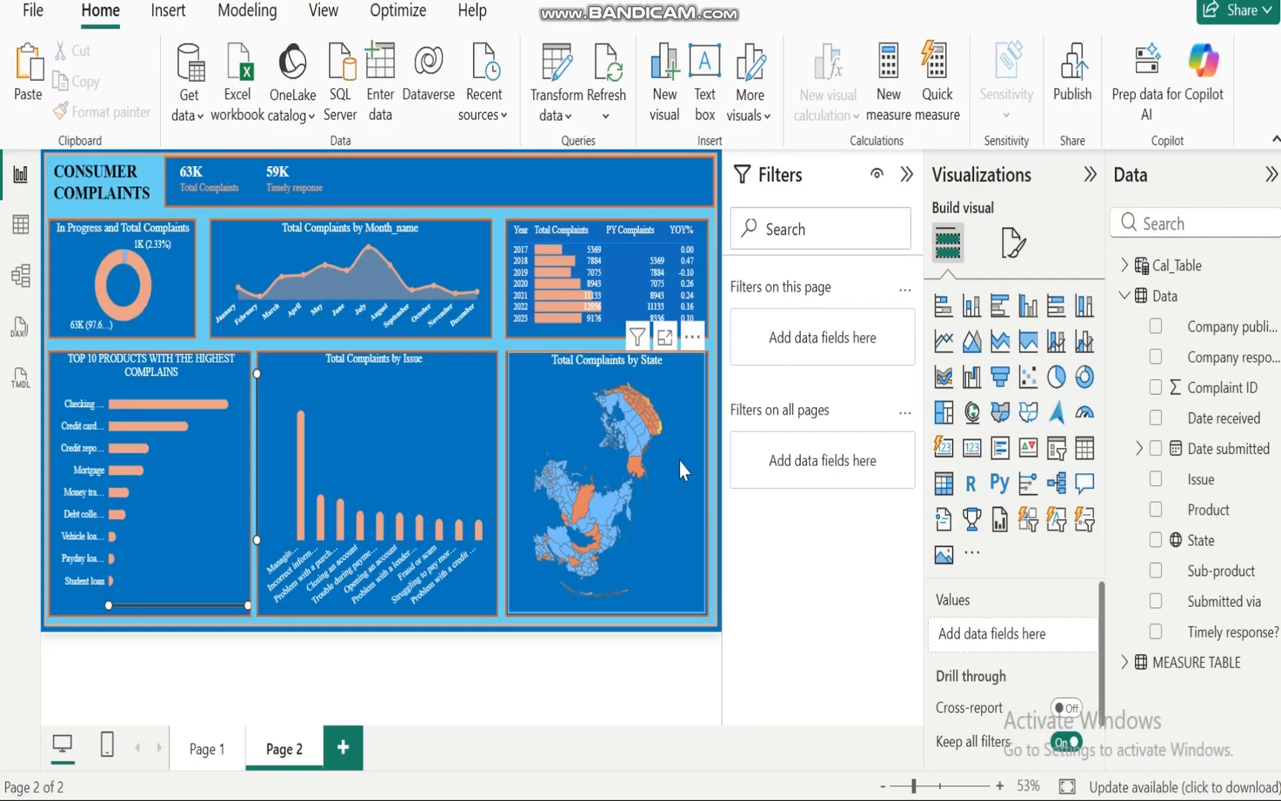
{"action": "mouse_move", "coordinate": [658, 429]}
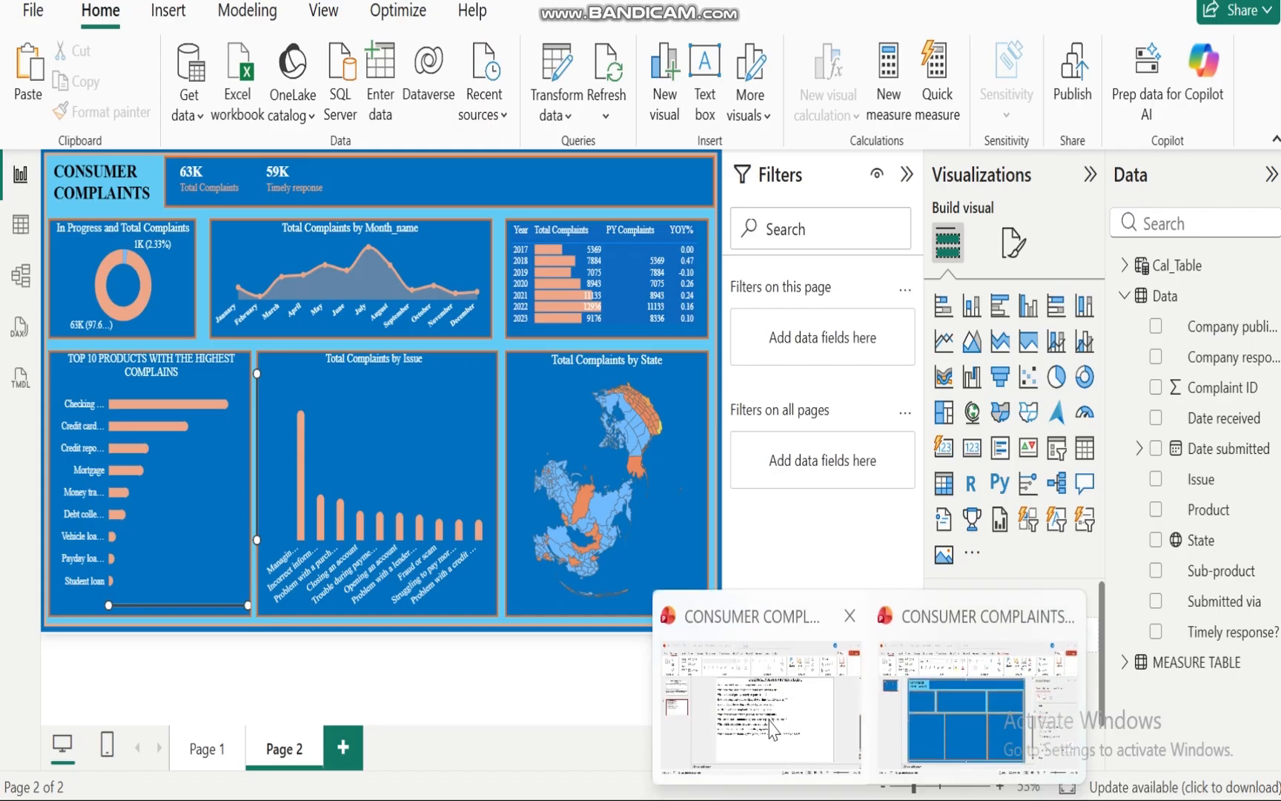
Step: Reread the analytical questions slide, then inspect the state map's tooltip for an individual state
{"action": "left_click", "coordinate": [771, 719]}
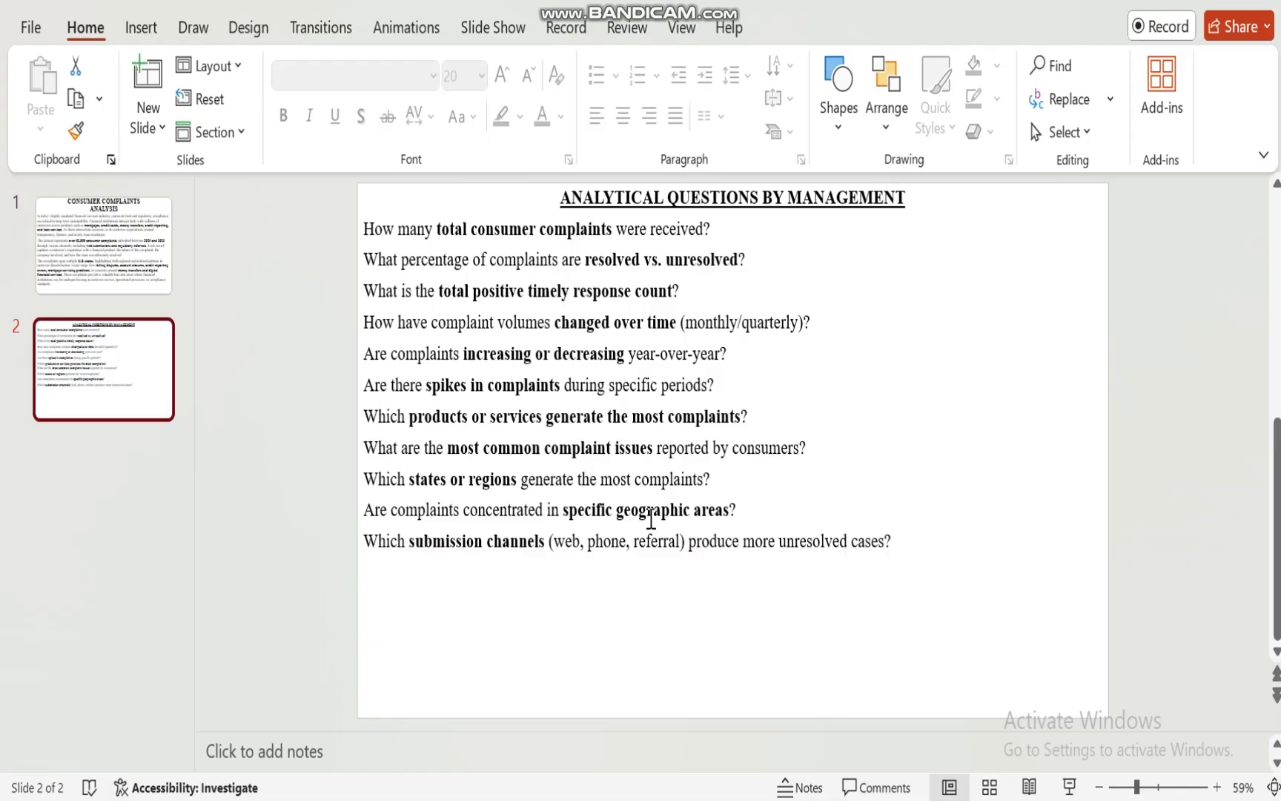
{"action": "left_click", "coordinate": [823, 798]}
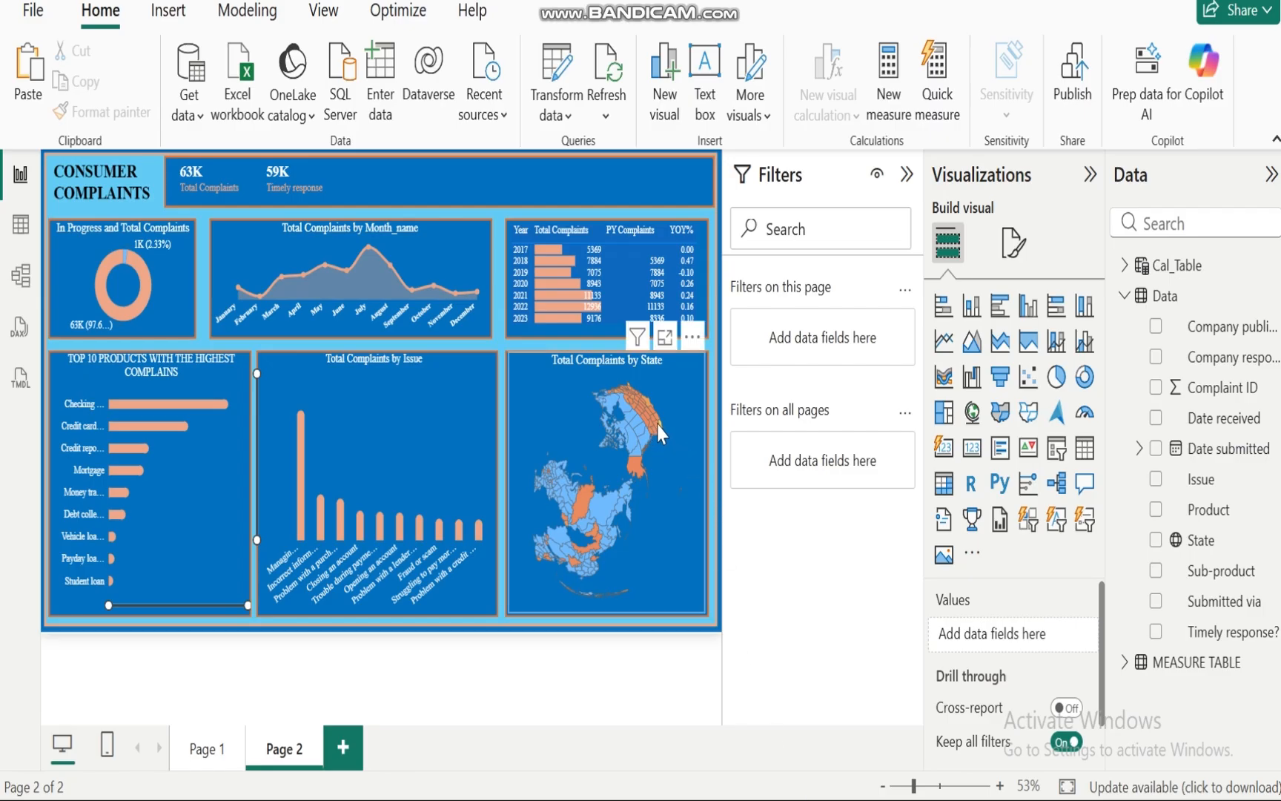
{"action": "mouse_move", "coordinate": [660, 425]}
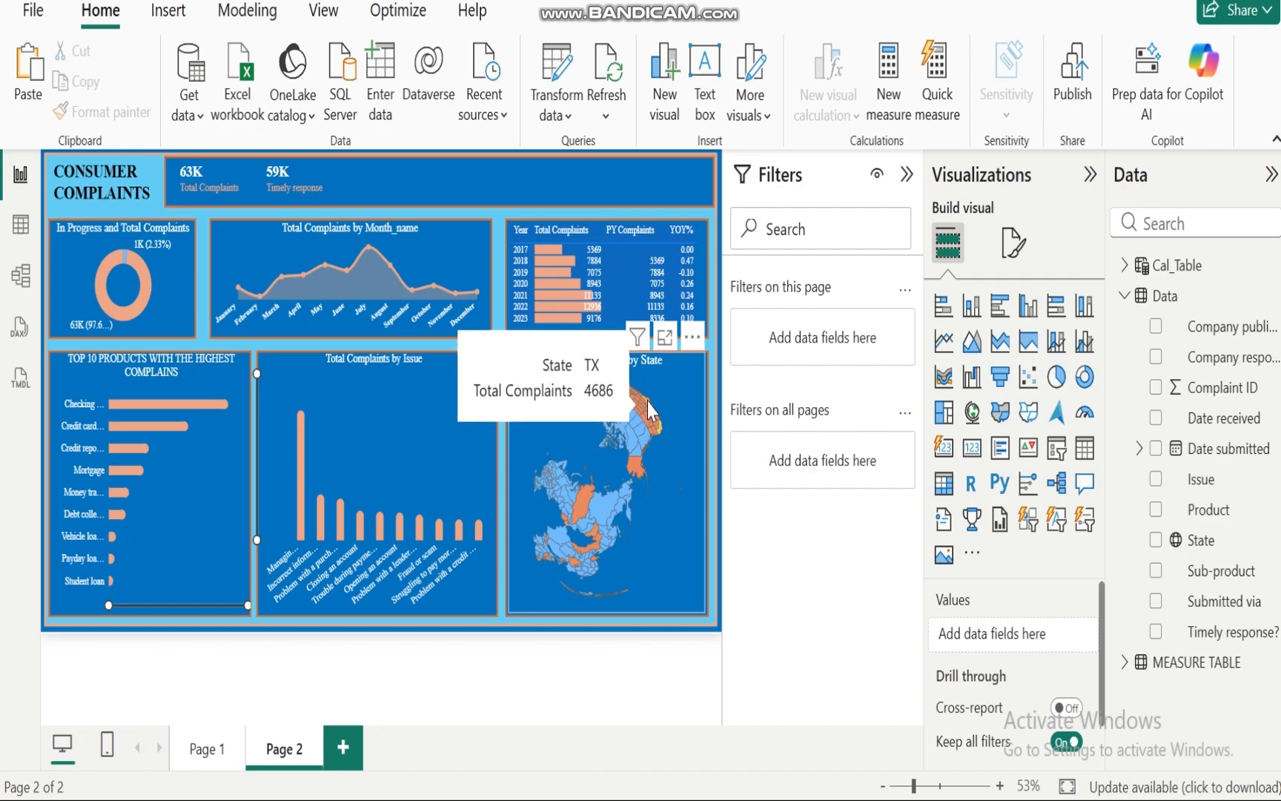
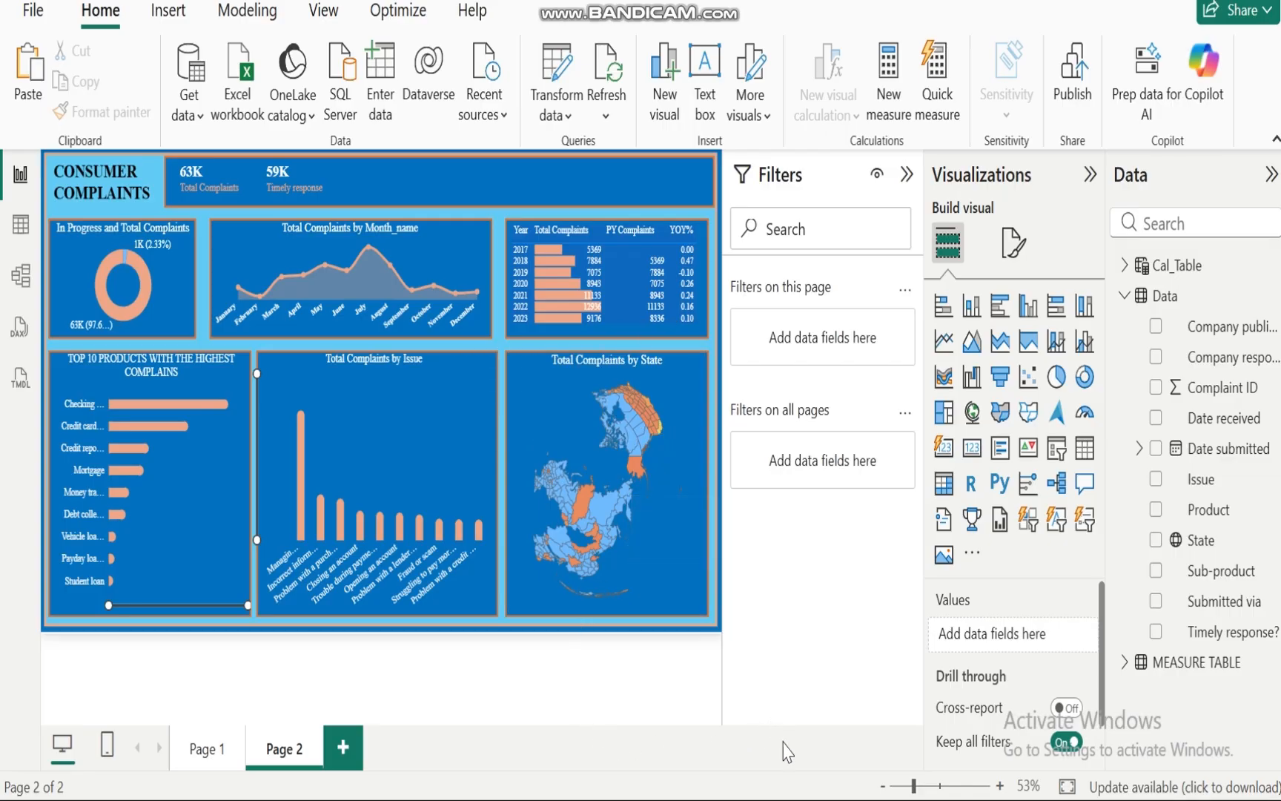
Step: Review the management's analytical questions slide in the presentation, then return to the report
{"action": "mouse_move", "coordinate": [874, 797]}
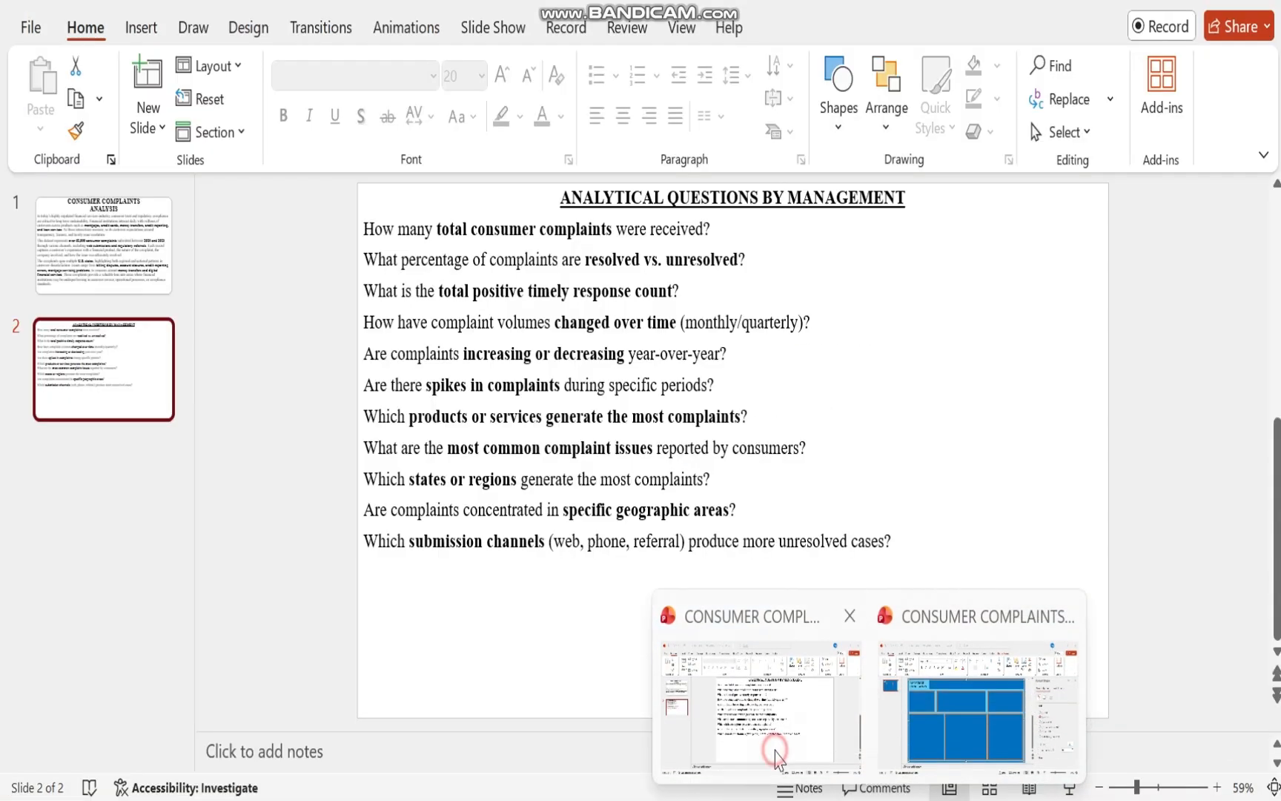
{"action": "left_click", "coordinate": [772, 751]}
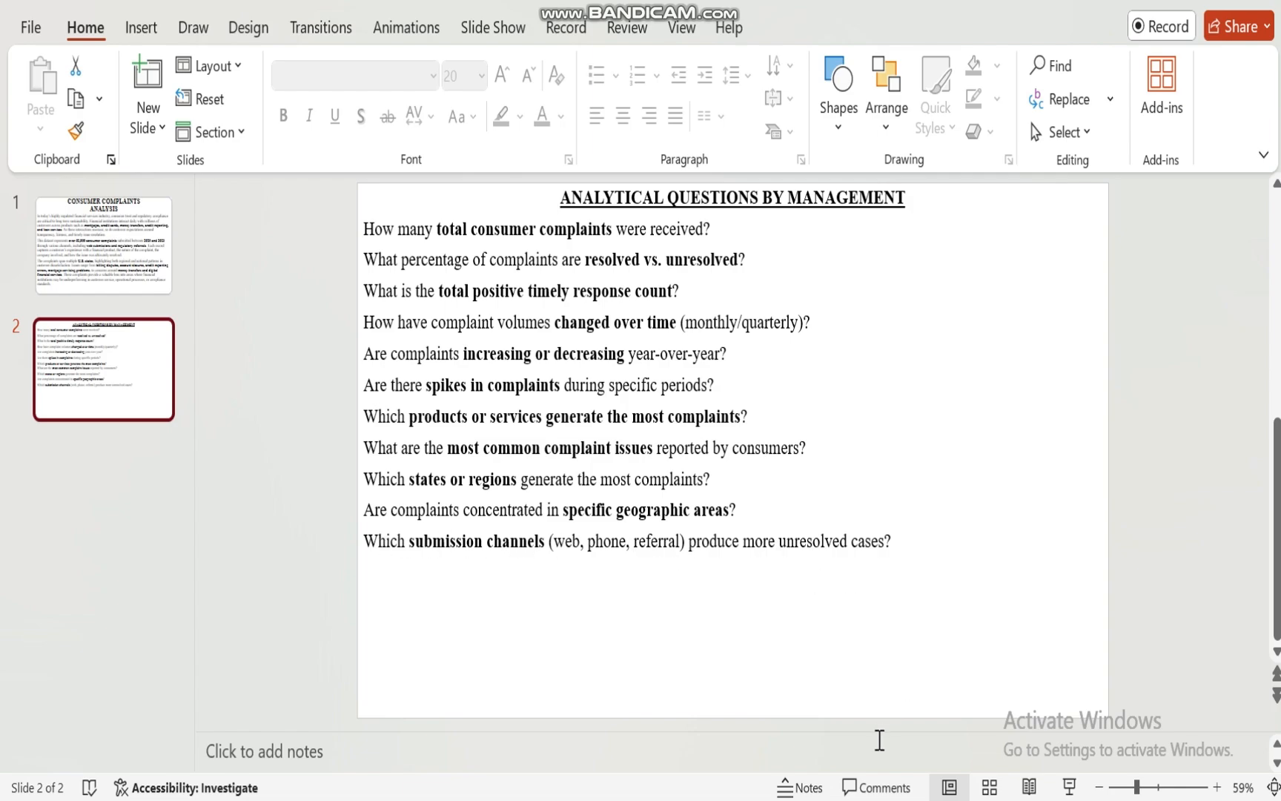
{"action": "left_click", "coordinate": [825, 797]}
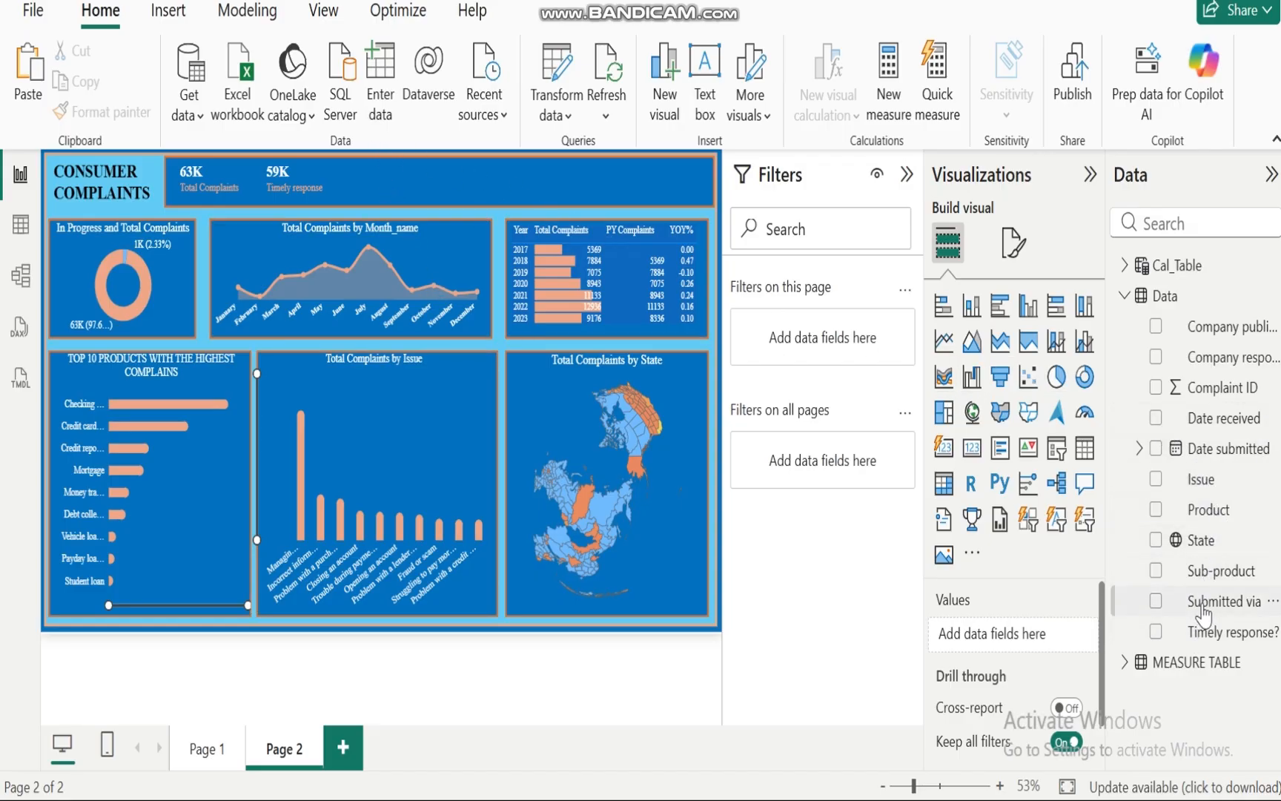
Step: Add a button slicer for the Submitted via field to the report page
{"action": "left_click", "coordinate": [1156, 601]}
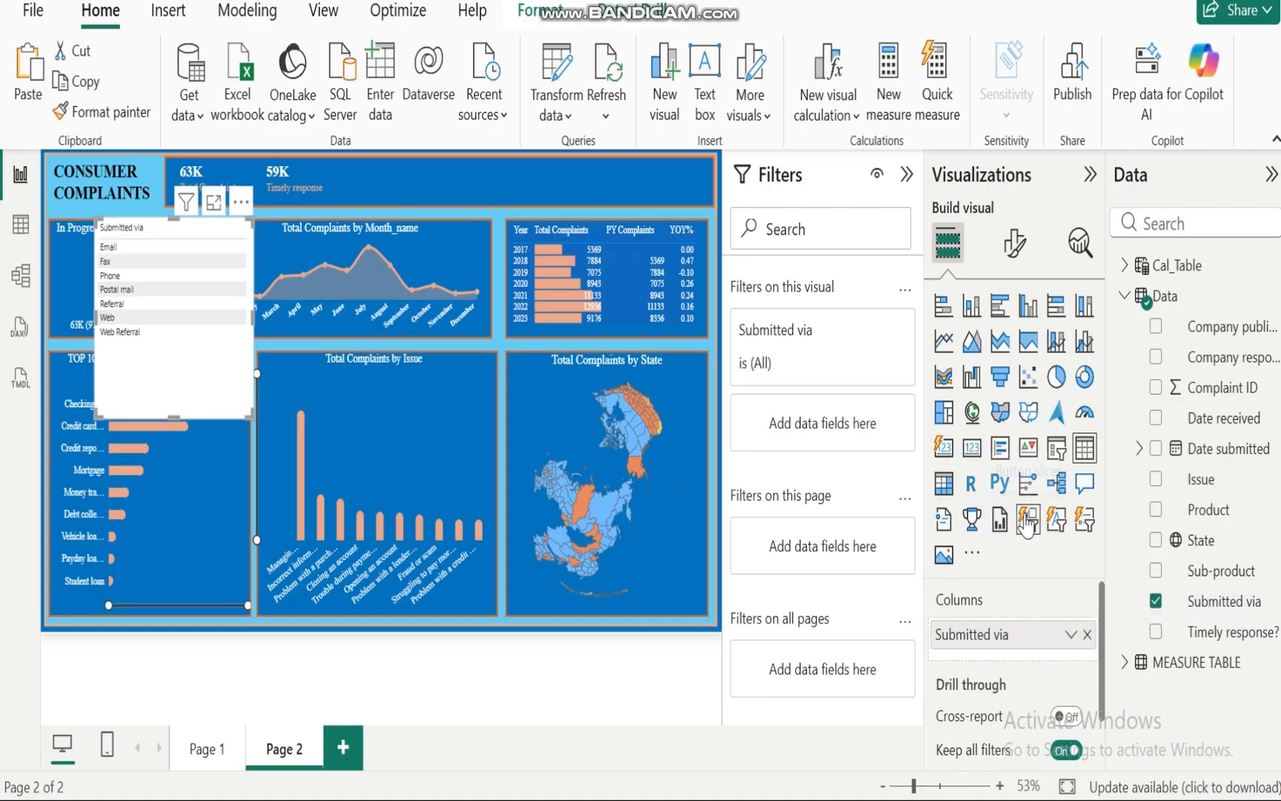
{"action": "left_click", "coordinate": [1027, 520]}
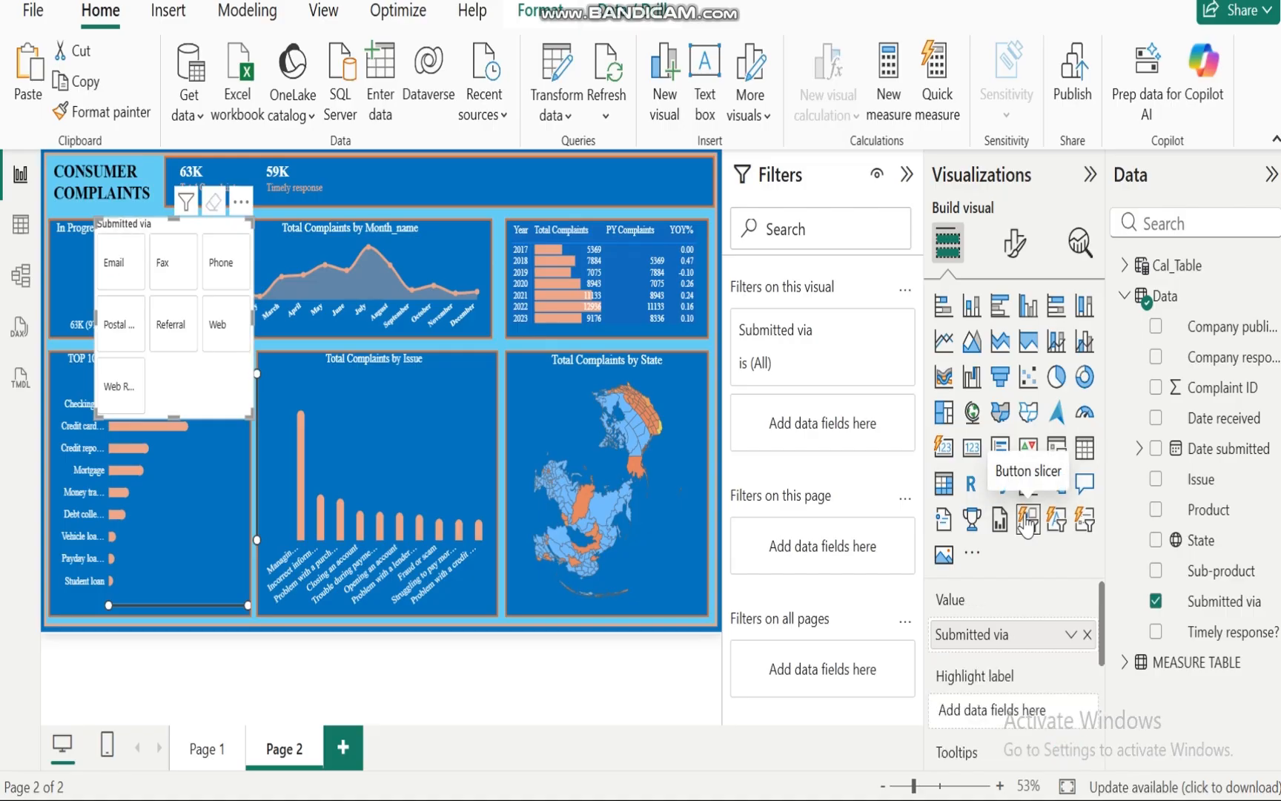
{"action": "left_click", "coordinate": [1012, 248]}
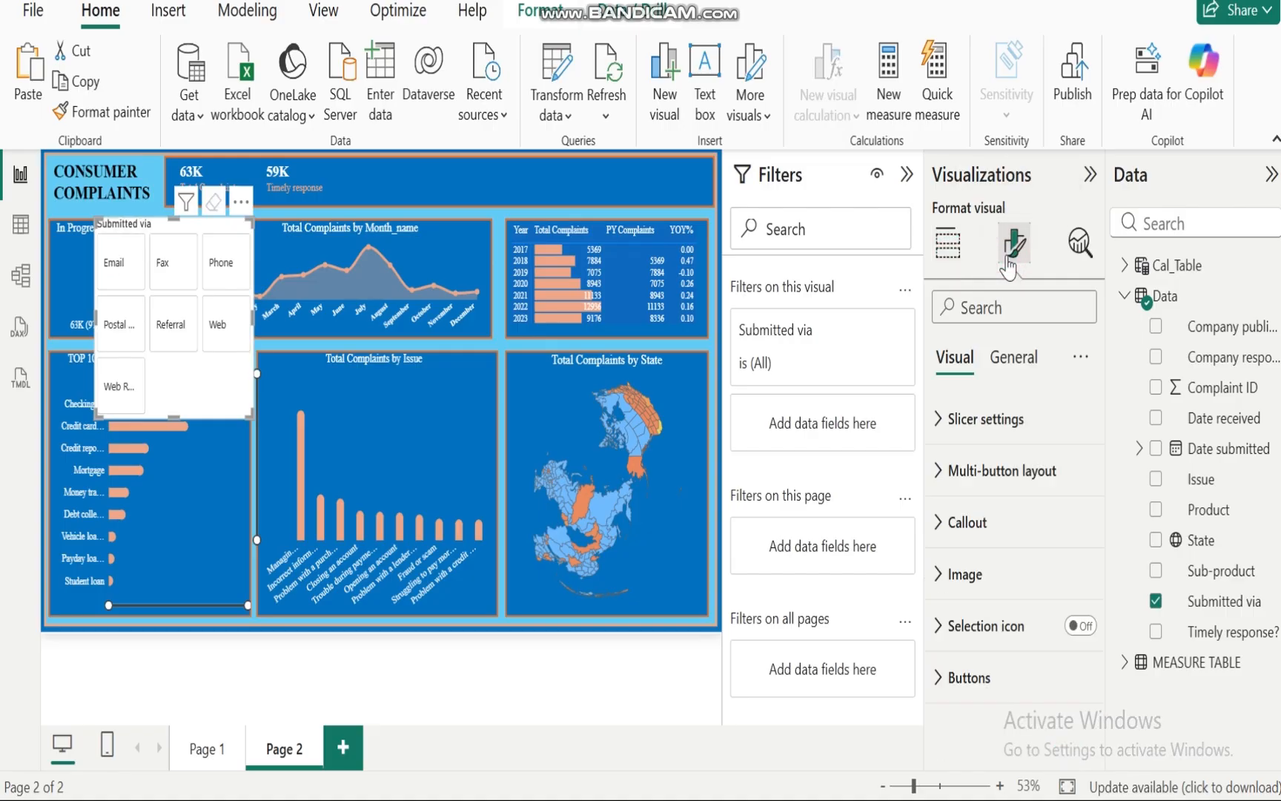
Step: Set the slicer's multi-button layout to 1 row and 1 column
{"action": "left_click", "coordinate": [943, 426]}
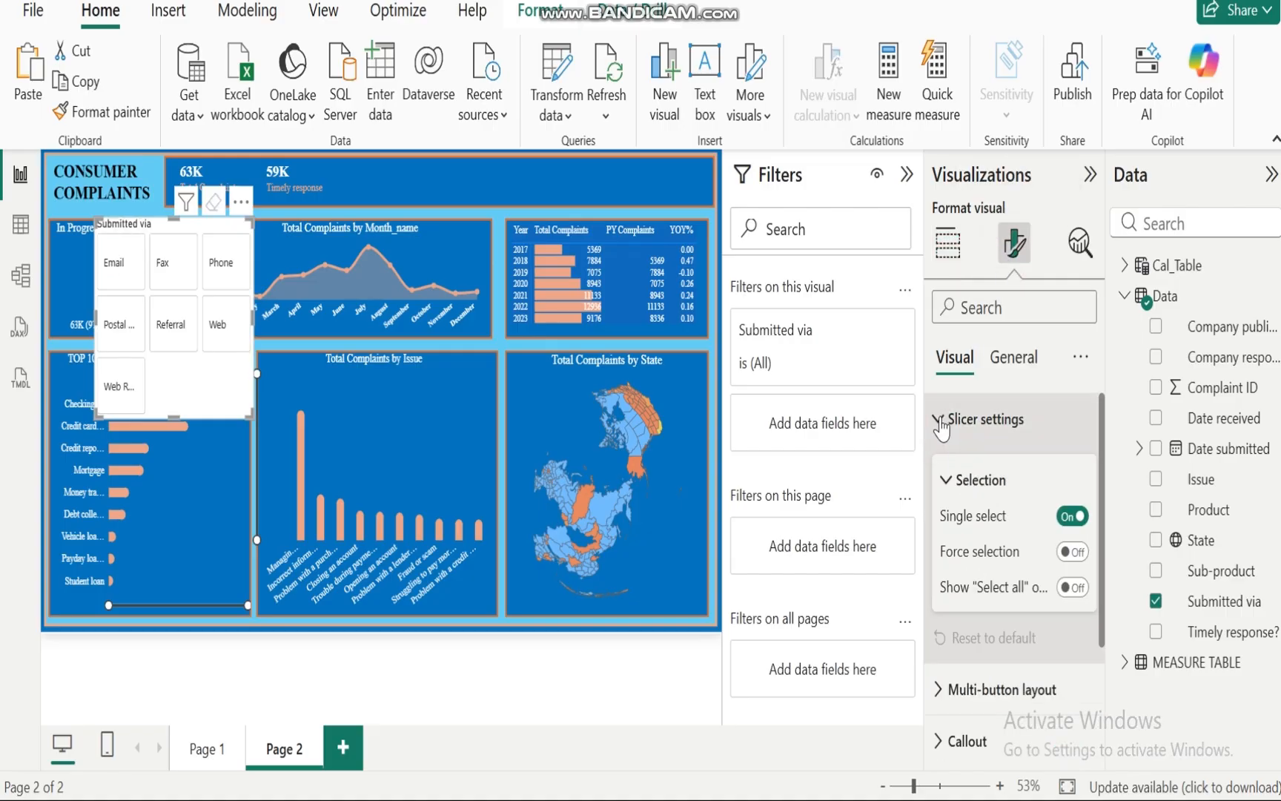
{"action": "left_click", "coordinate": [943, 419]}
{"action": "left_click", "coordinate": [942, 472]}
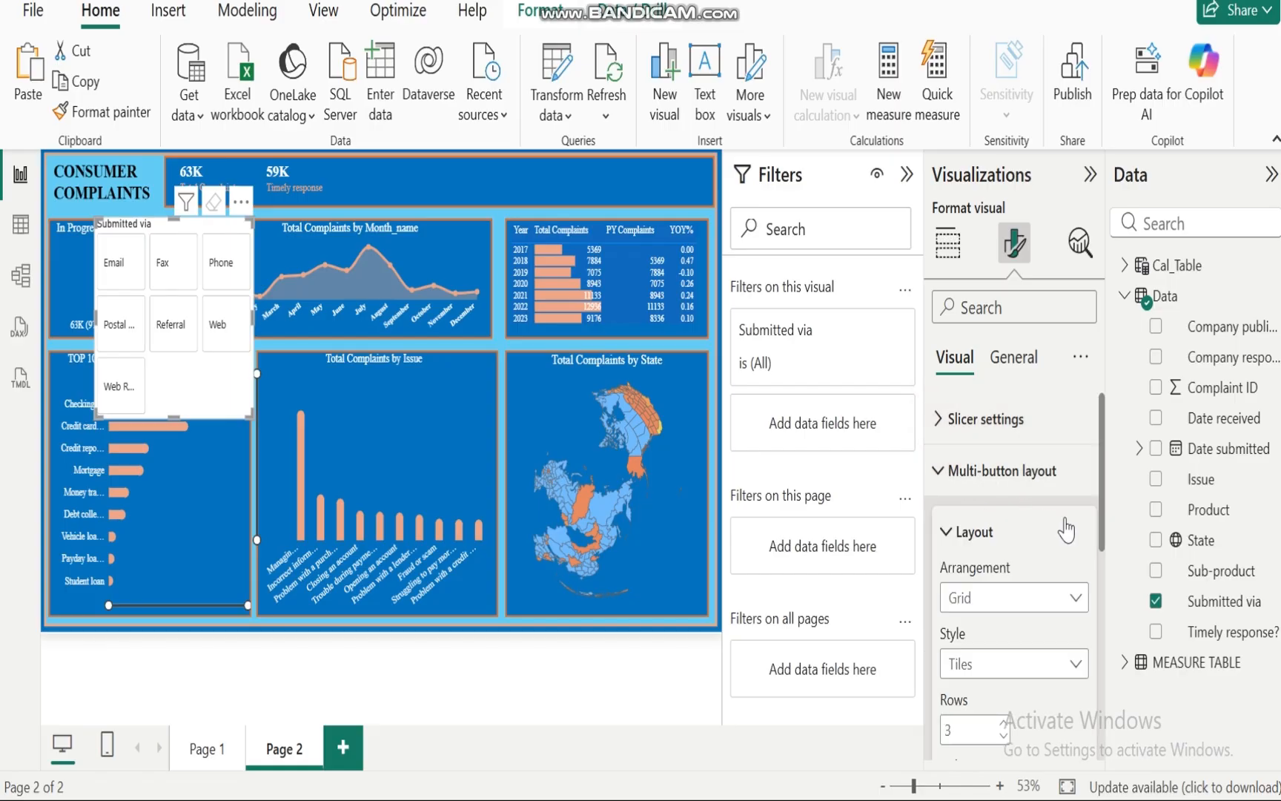
{"action": "left_click_drag", "start_coordinate": [1103, 507], "coordinate": [1105, 550]}
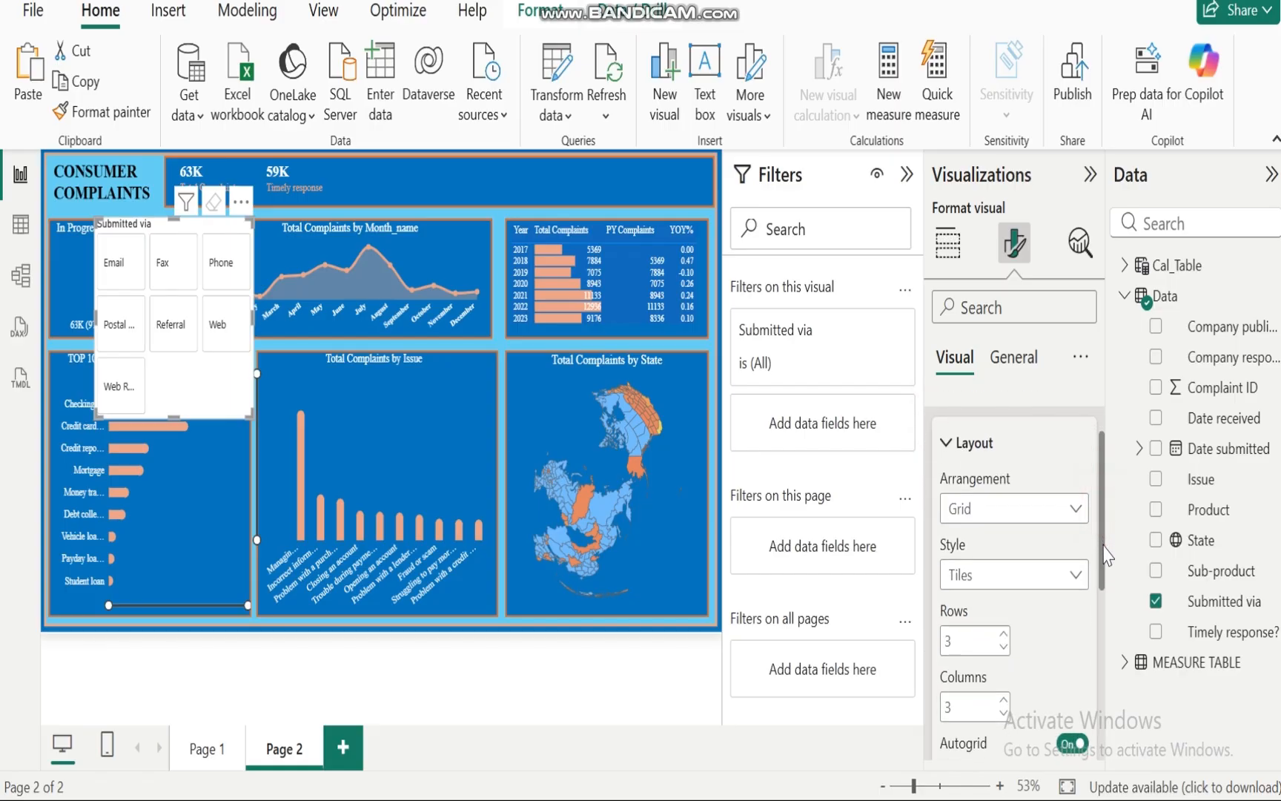
{"action": "left_click", "coordinate": [1004, 647]}
{"action": "left_click", "coordinate": [1004, 647]}
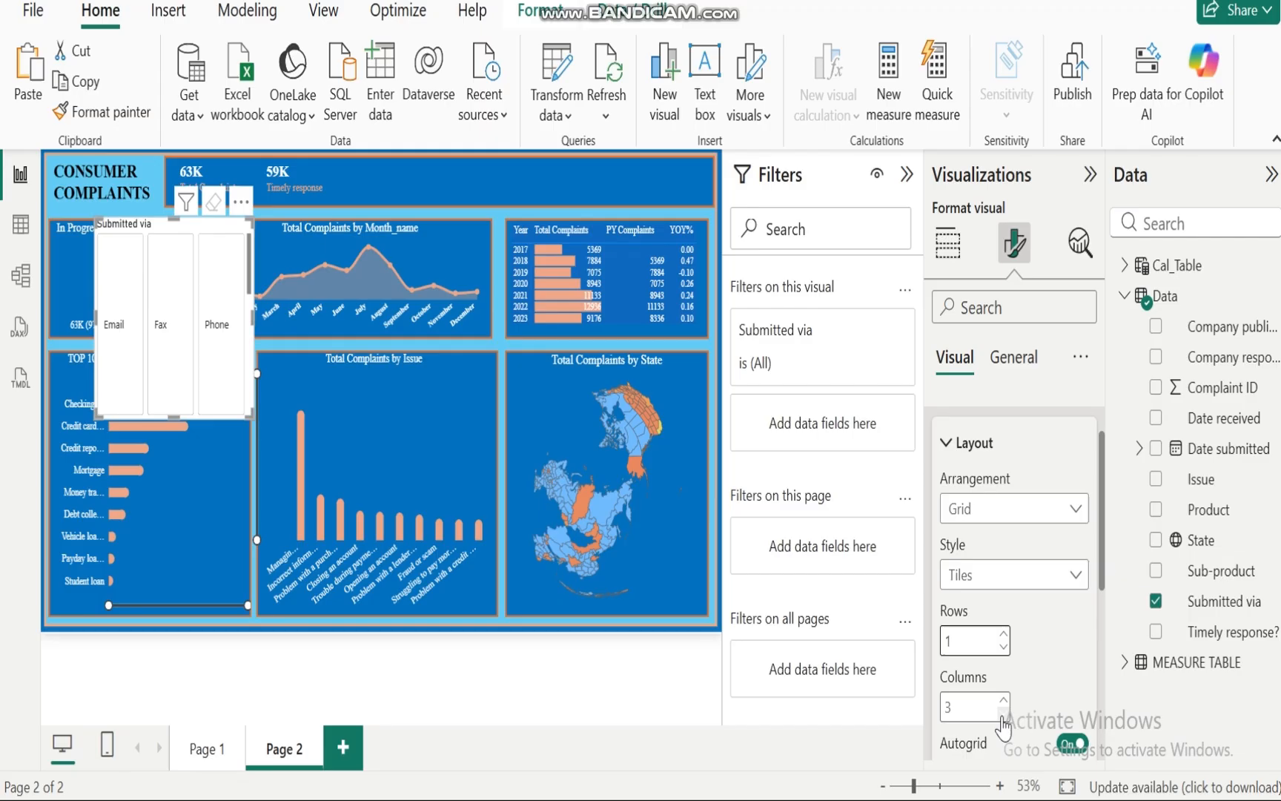
{"action": "left_click", "coordinate": [1003, 715]}
{"action": "left_click", "coordinate": [1003, 715]}
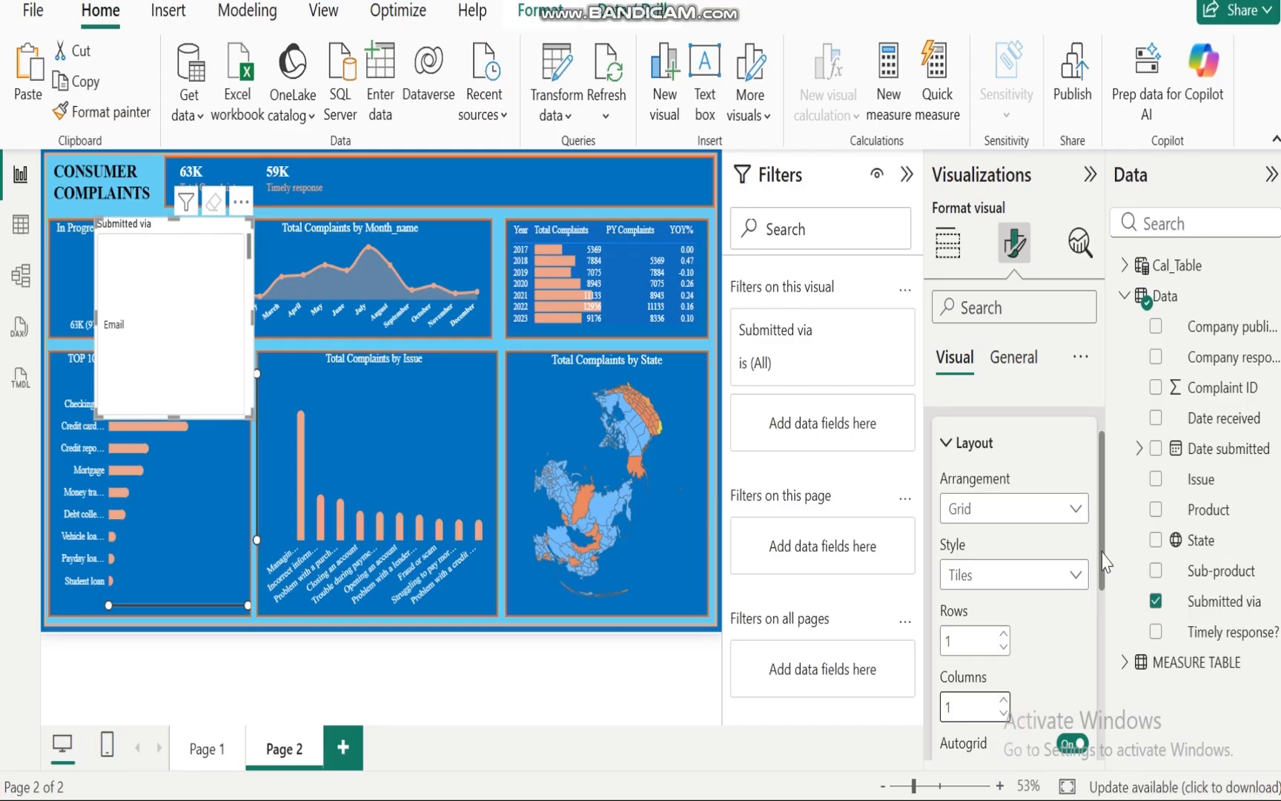
Step: Adjust the uniform gap between the slicer's buttons
{"action": "left_click_drag", "start_coordinate": [1103, 553], "coordinate": [1102, 515]}
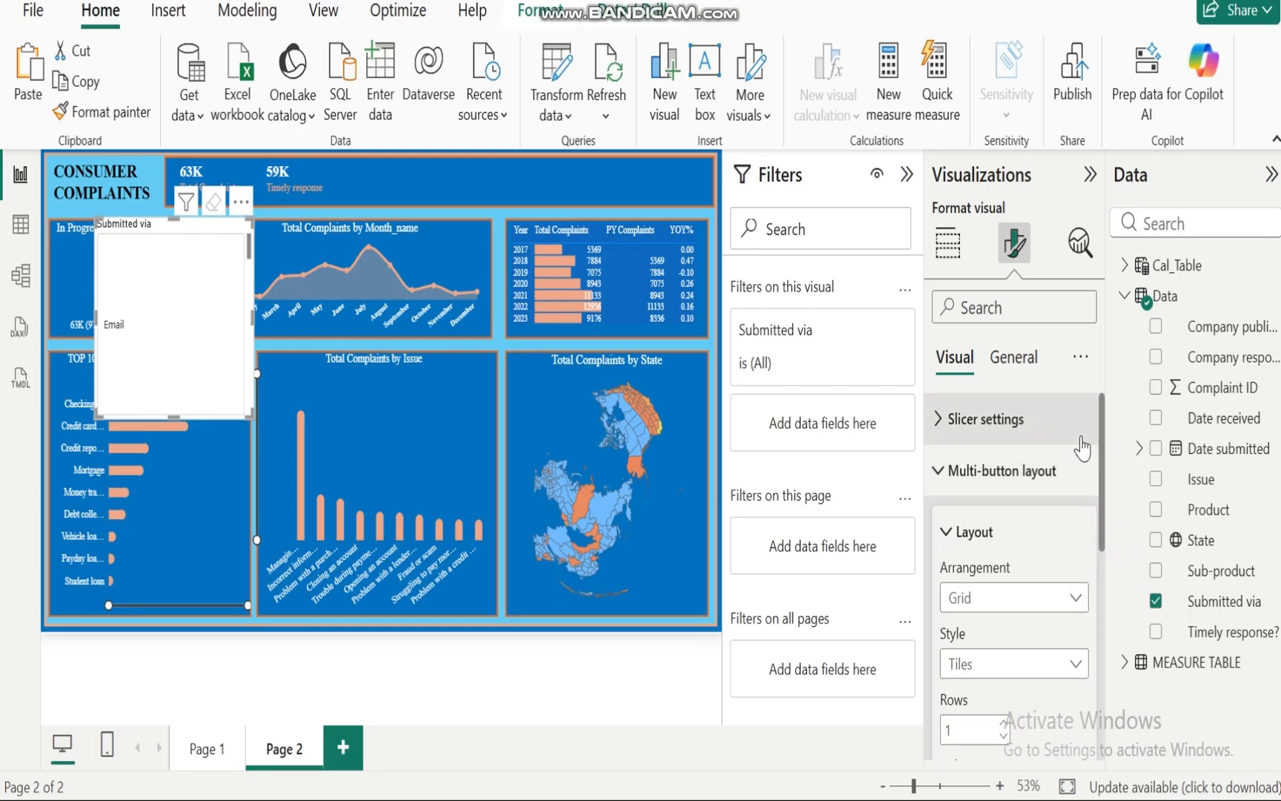
{"action": "left_click", "coordinate": [940, 478]}
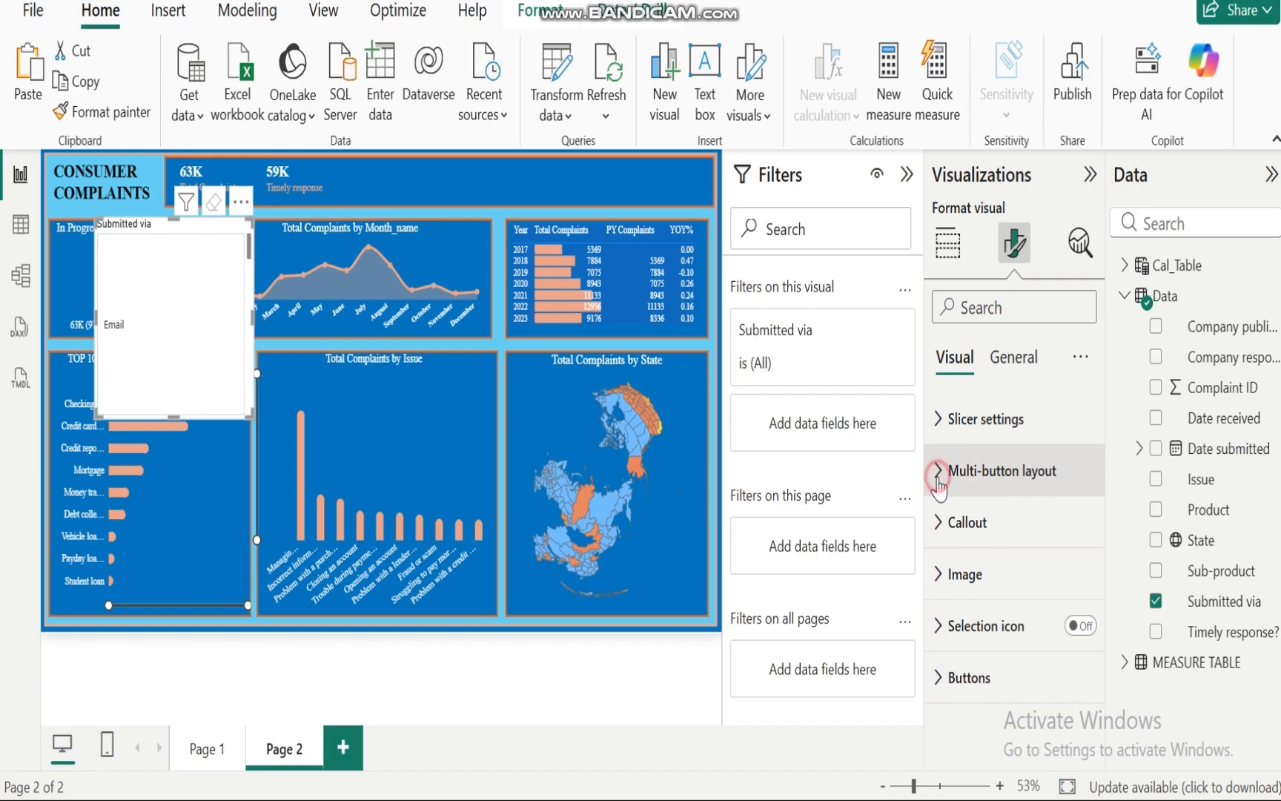
{"action": "left_click", "coordinate": [939, 478]}
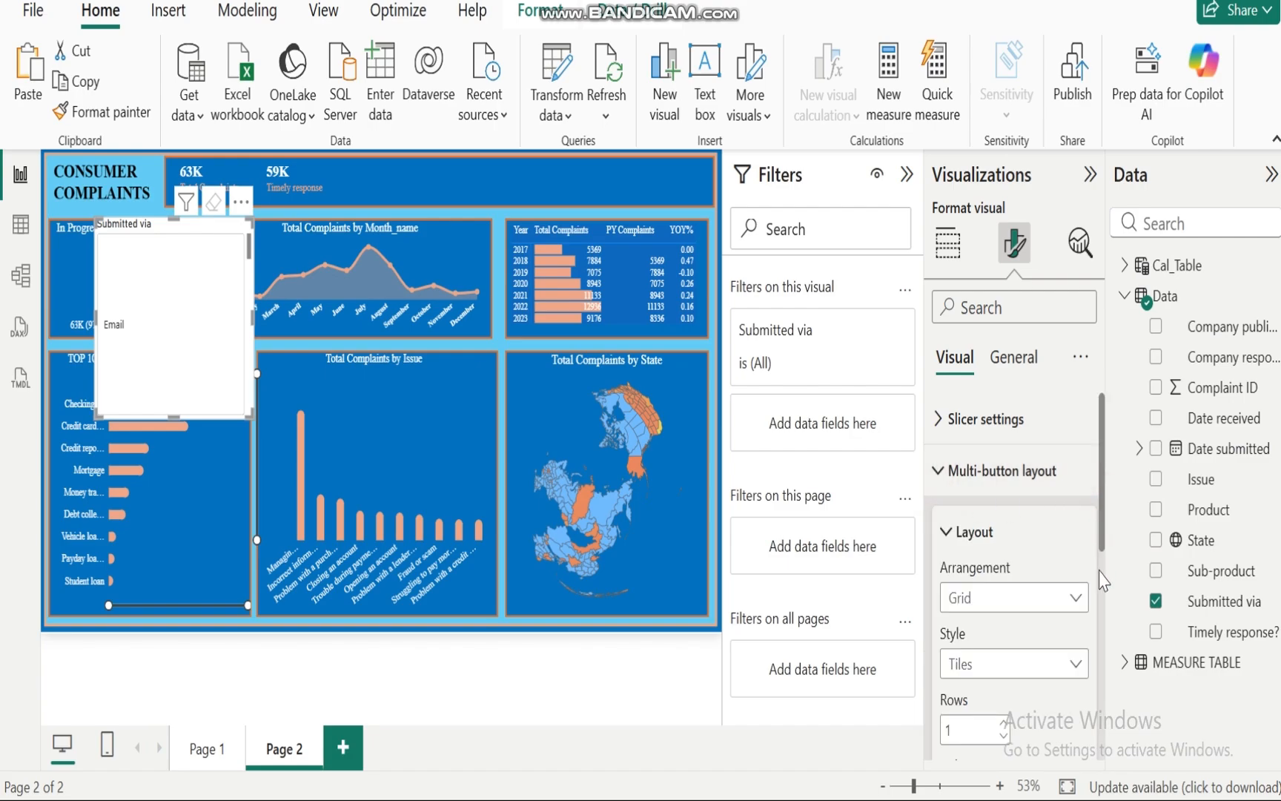
{"action": "left_click_drag", "start_coordinate": [1103, 515], "coordinate": [1102, 682]}
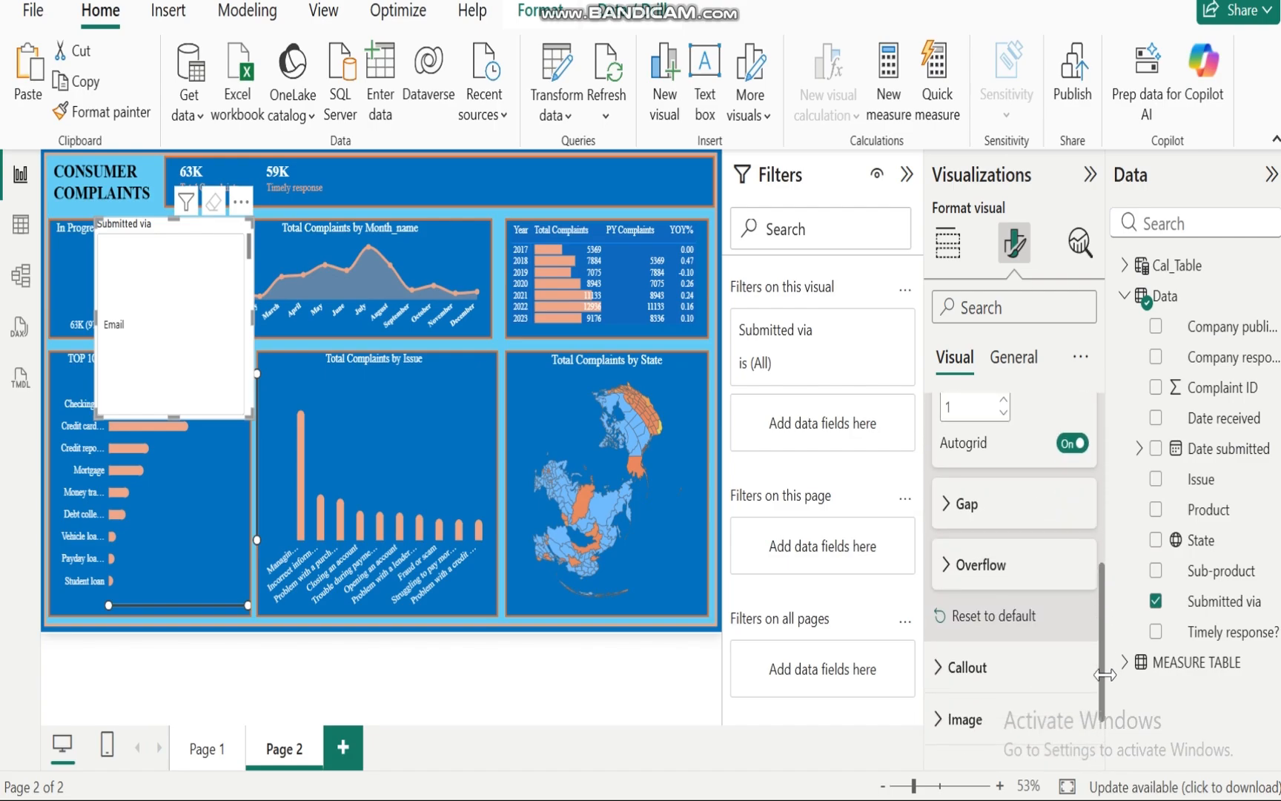
{"action": "left_click", "coordinate": [943, 504]}
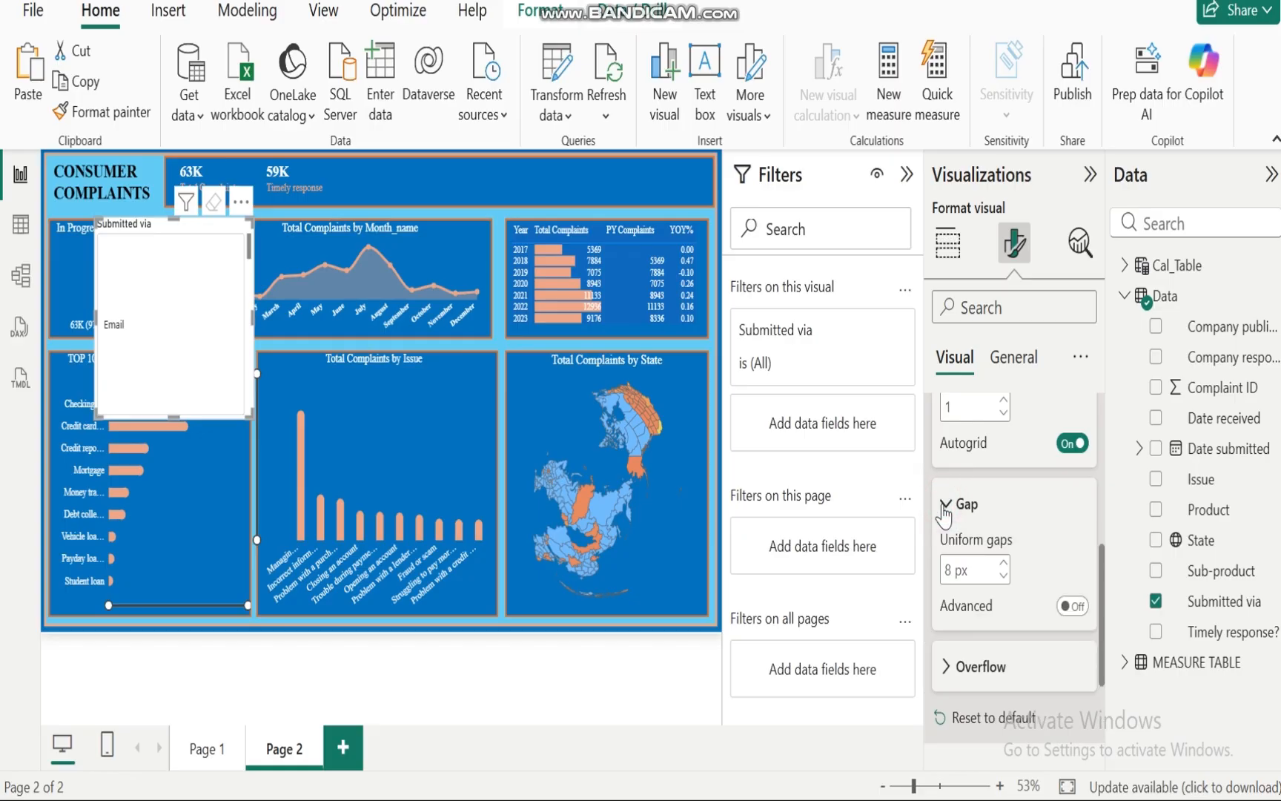
{"action": "left_click", "coordinate": [1003, 574]}
{"action": "left_click", "coordinate": [1003, 575]}
{"action": "left_click", "coordinate": [1002, 575]}
{"action": "left_click", "coordinate": [946, 505]}
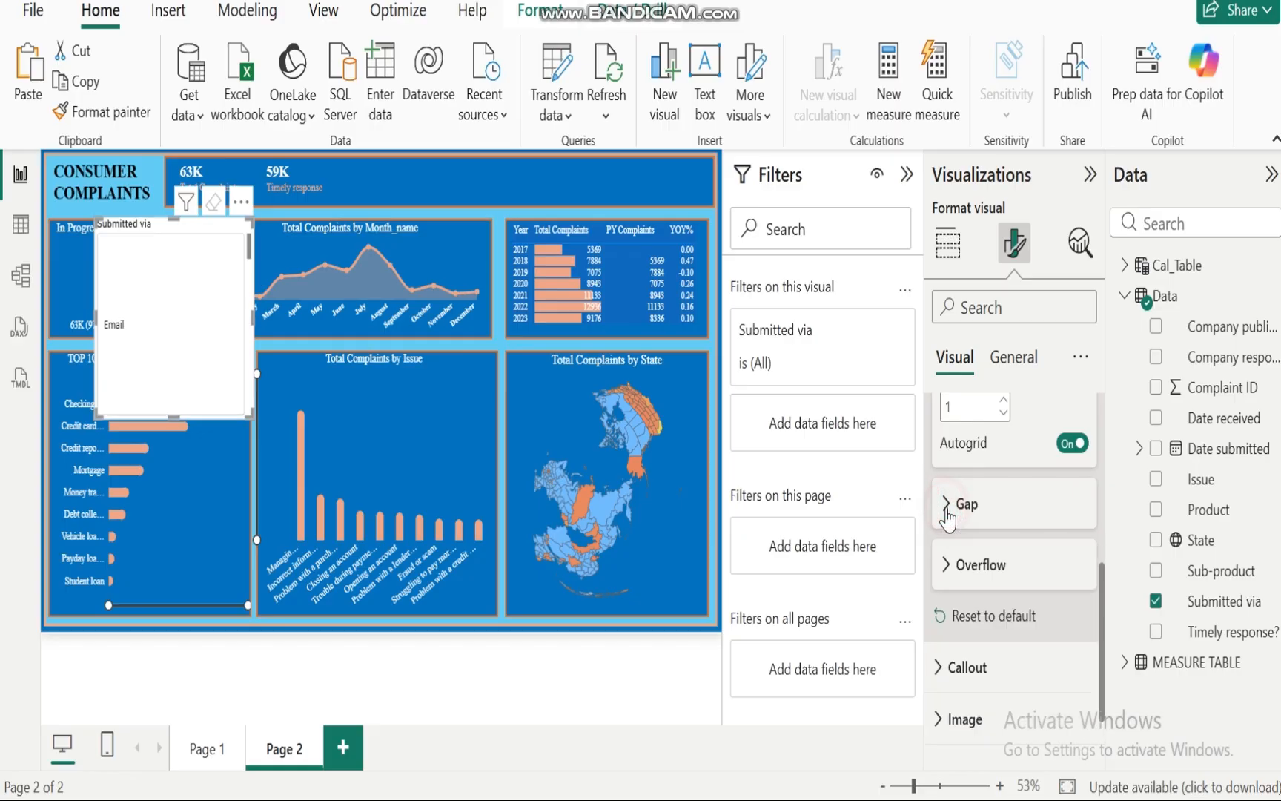
Step: Set the slicer's overflow style to Paginated and page through its buttons
{"action": "left_click", "coordinate": [947, 565]}
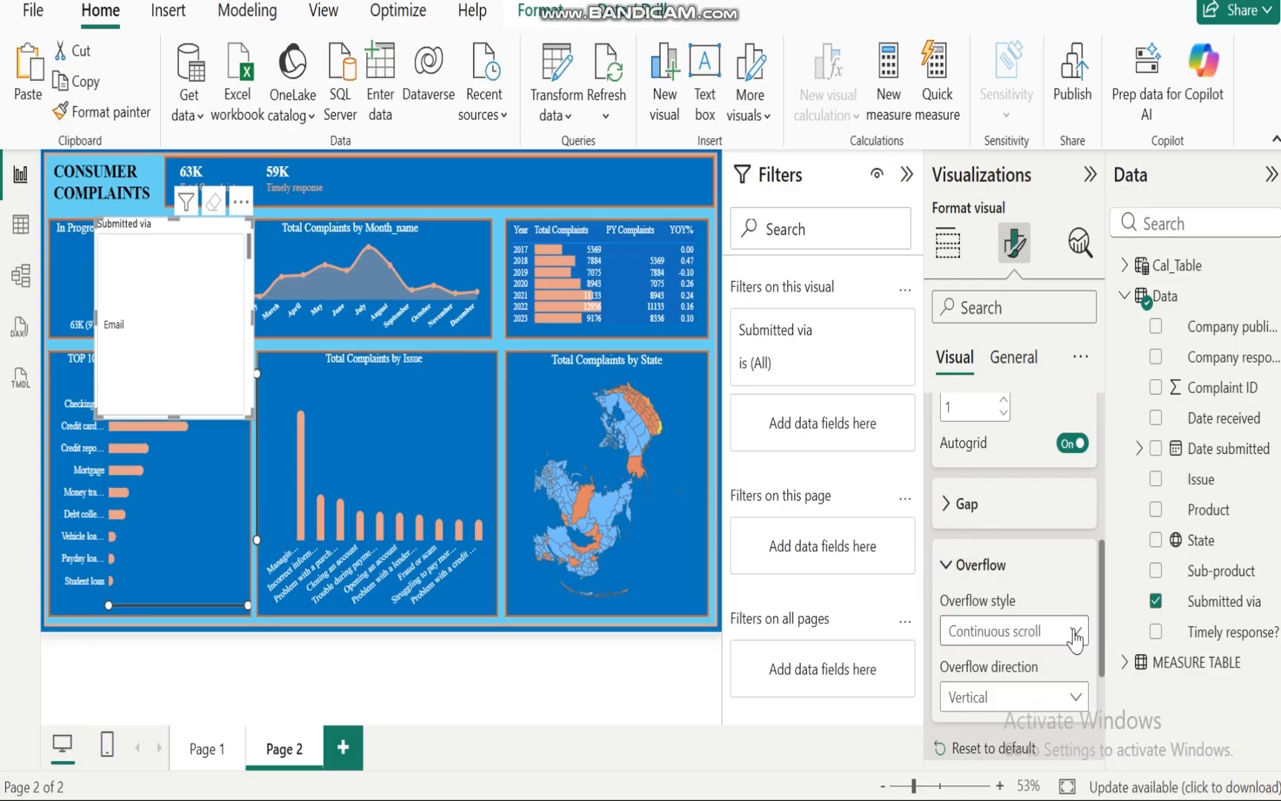
{"action": "left_click", "coordinate": [1074, 633]}
{"action": "left_click", "coordinate": [990, 693]}
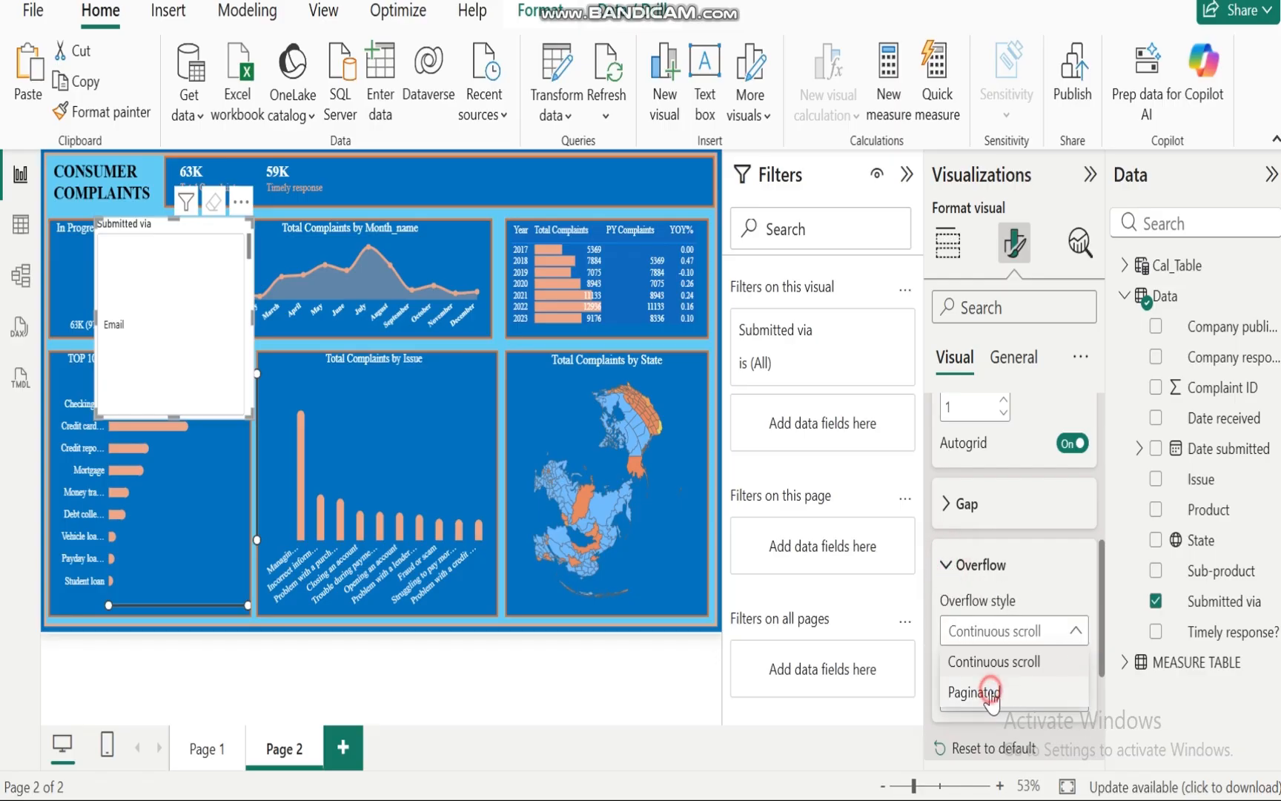
{"action": "left_click", "coordinate": [173, 409]}
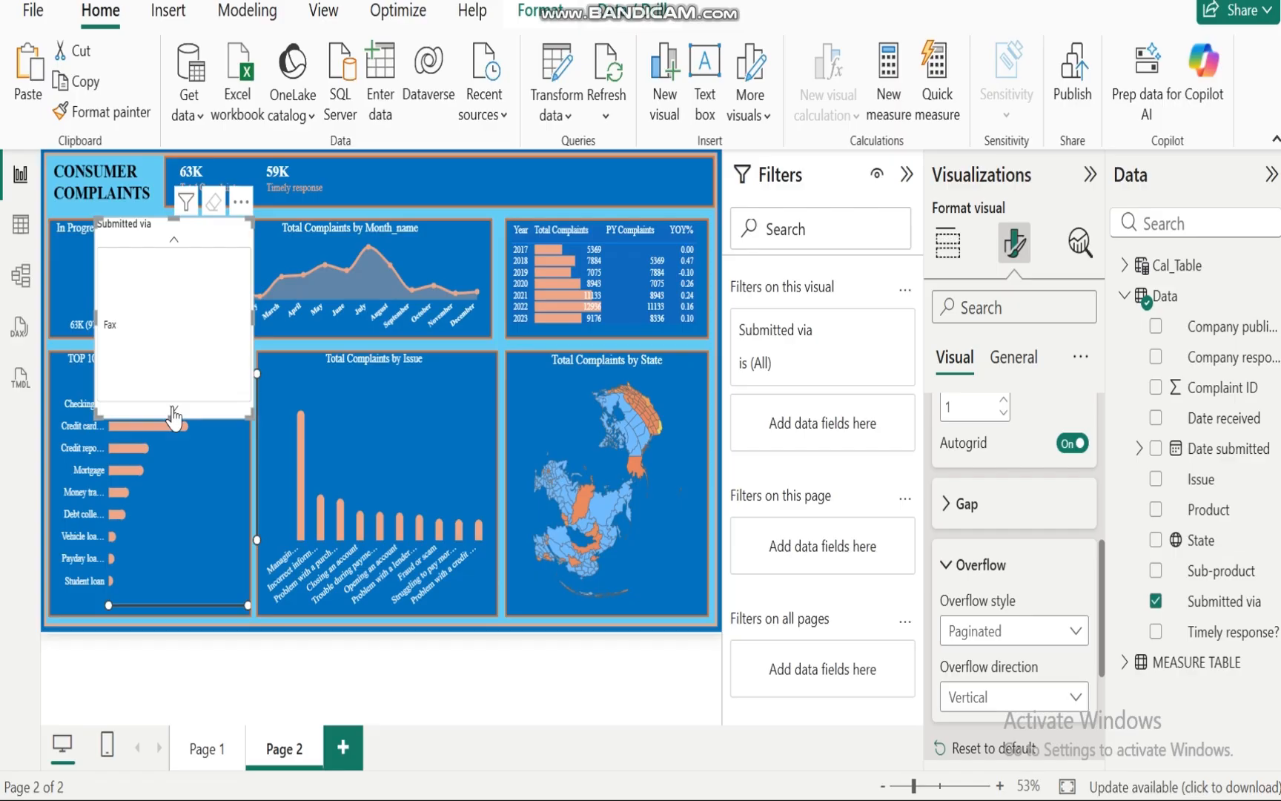
{"action": "left_click", "coordinate": [173, 409]}
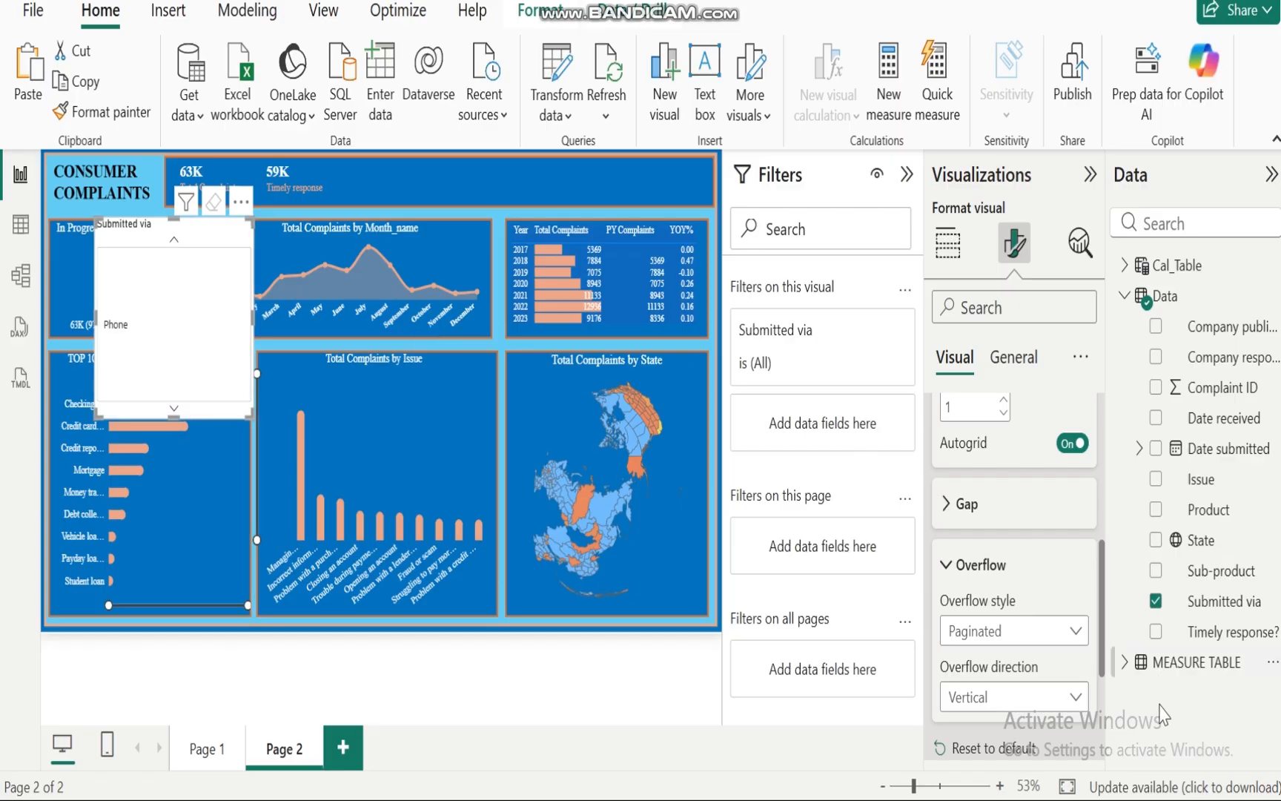
Step: Set the slicer's overflow direction to Horizontal and page through the buttons with its arrows
{"action": "left_click", "coordinate": [1077, 700]}
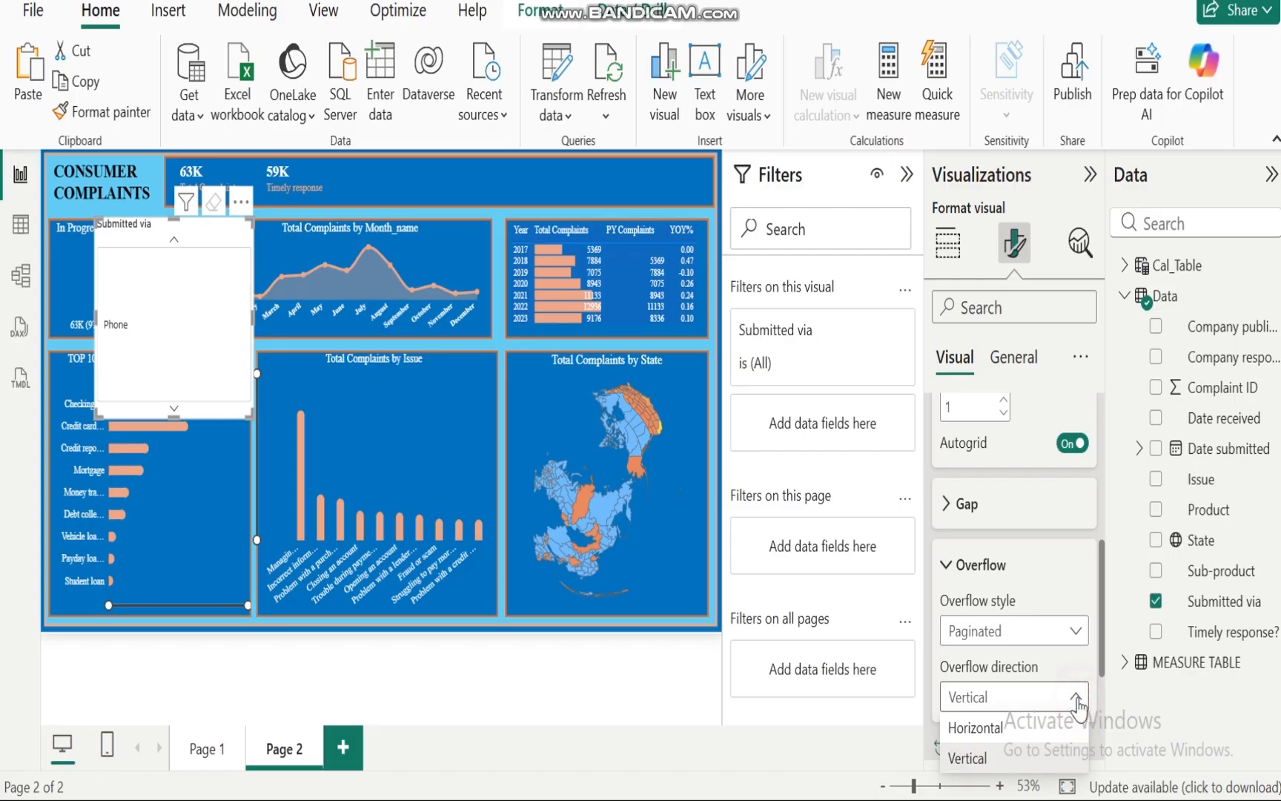
{"action": "left_click", "coordinate": [1000, 729]}
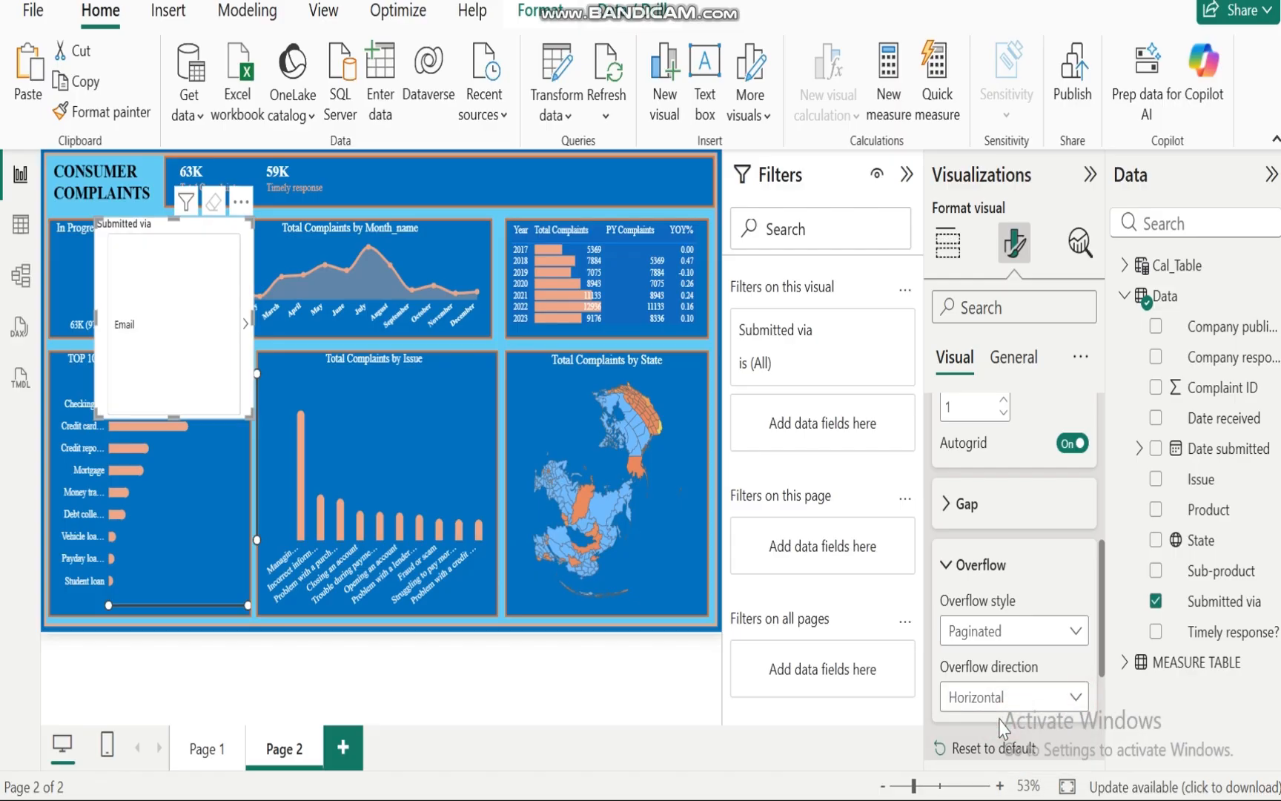
{"action": "left_click", "coordinate": [245, 340]}
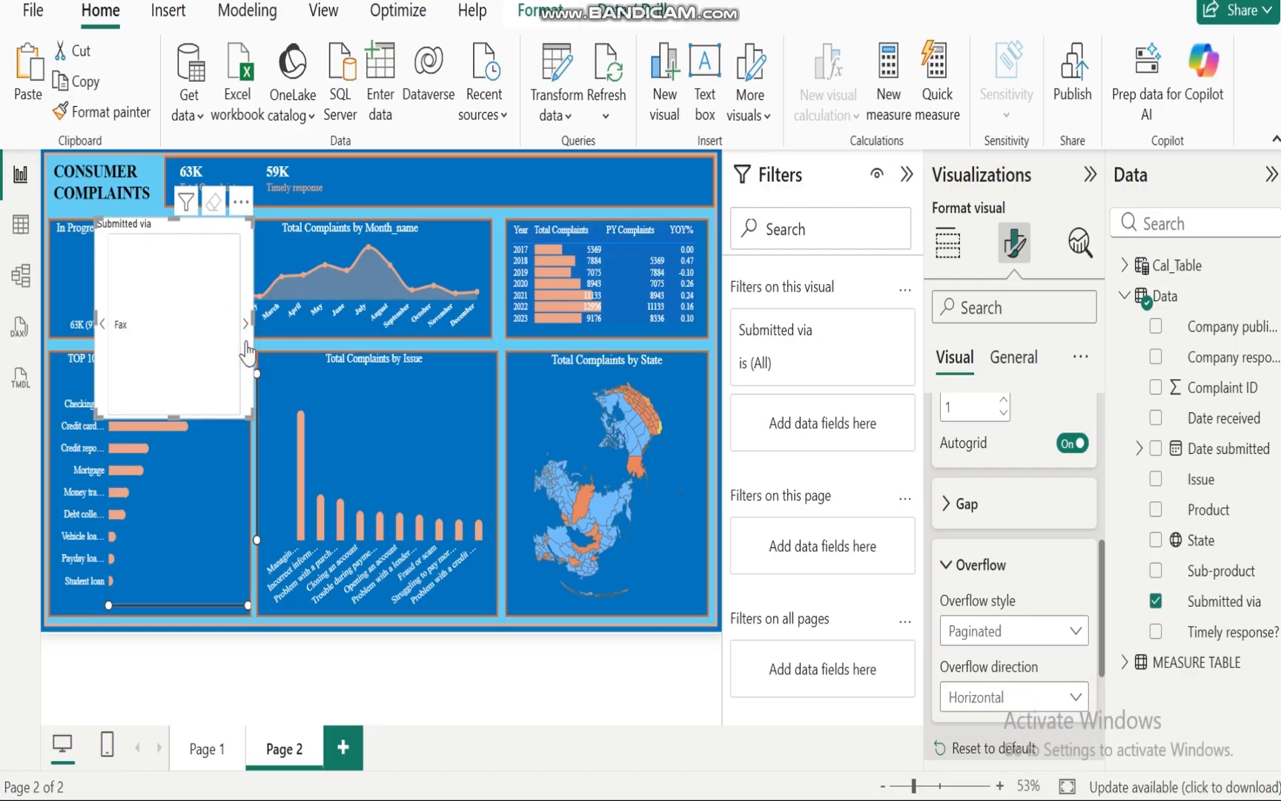
{"action": "left_click", "coordinate": [247, 347]}
{"action": "left_click", "coordinate": [946, 562]}
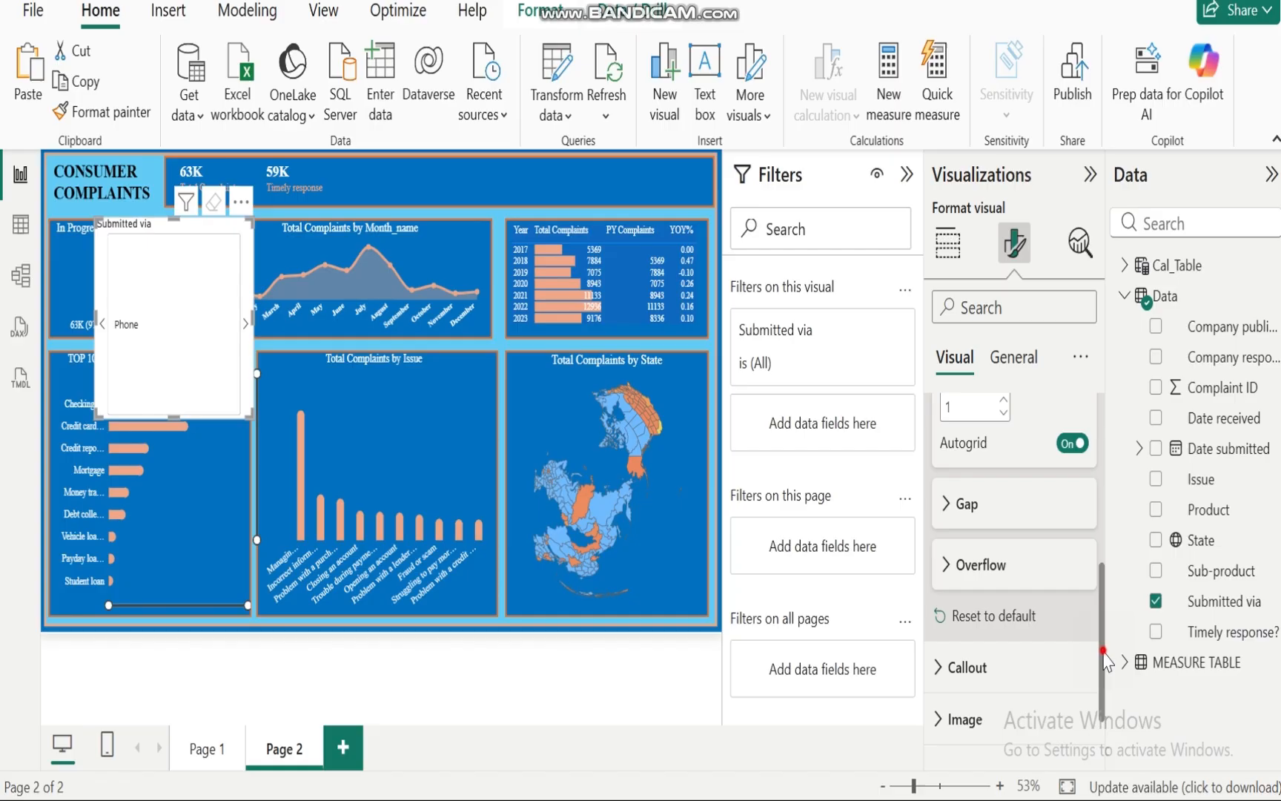
Step: Set the slicer's callout value font to Times New Roman at size 14
{"action": "left_click_drag", "start_coordinate": [1103, 651], "coordinate": [1105, 438]}
{"action": "left_click", "coordinate": [943, 471]}
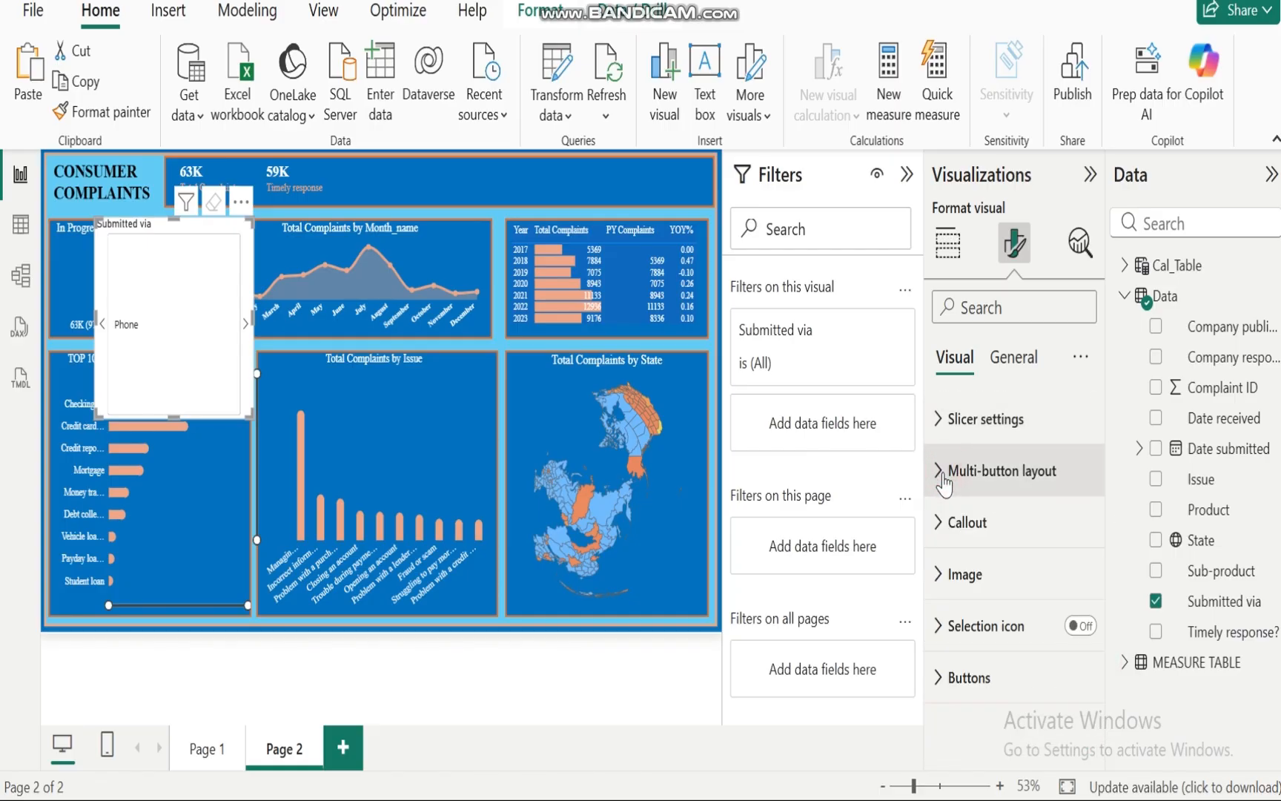
{"action": "left_click", "coordinate": [940, 525]}
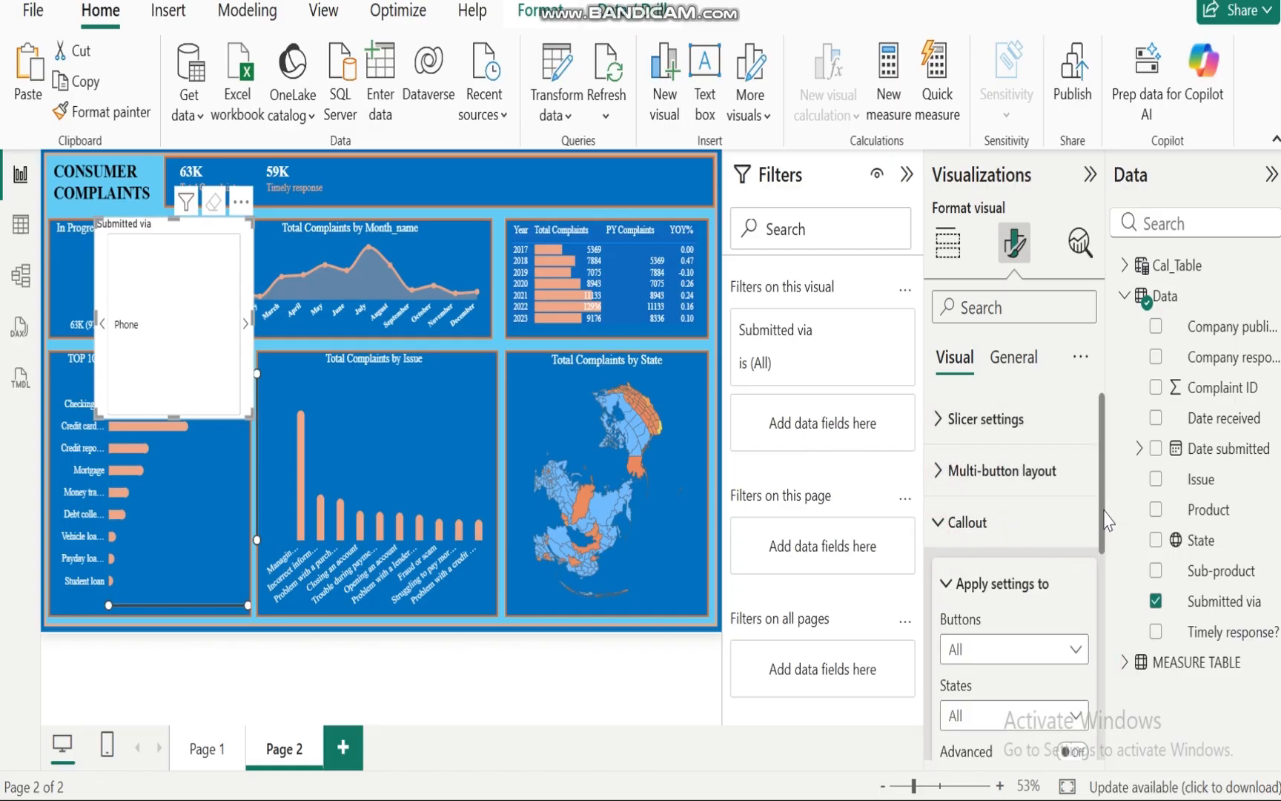
{"action": "left_click_drag", "start_coordinate": [1105, 511], "coordinate": [1108, 656]}
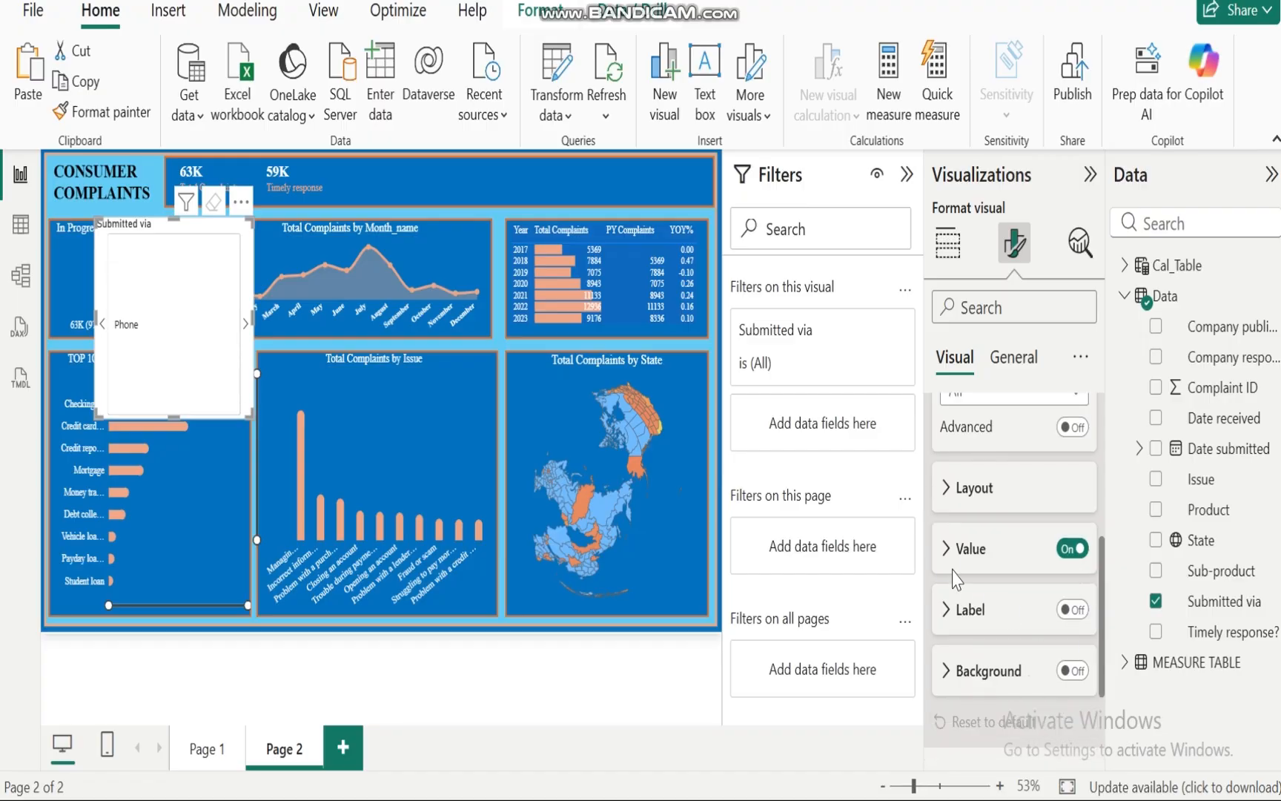
{"action": "left_click", "coordinate": [947, 548]}
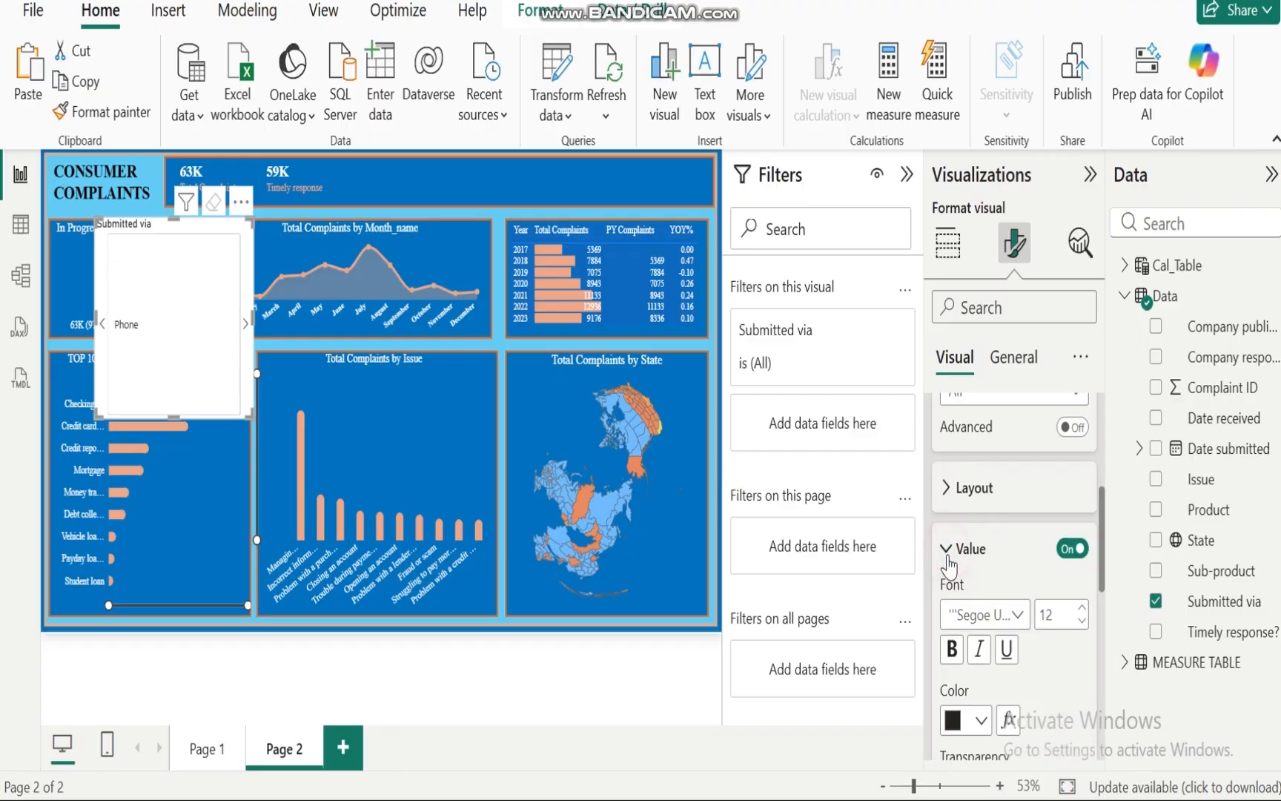
{"action": "left_click", "coordinate": [1082, 608]}
{"action": "left_click", "coordinate": [1082, 608]}
{"action": "left_click", "coordinate": [1017, 616]}
{"action": "scroll", "coordinate": [995, 511], "scroll_direction": "down", "scroll_amount": 5}
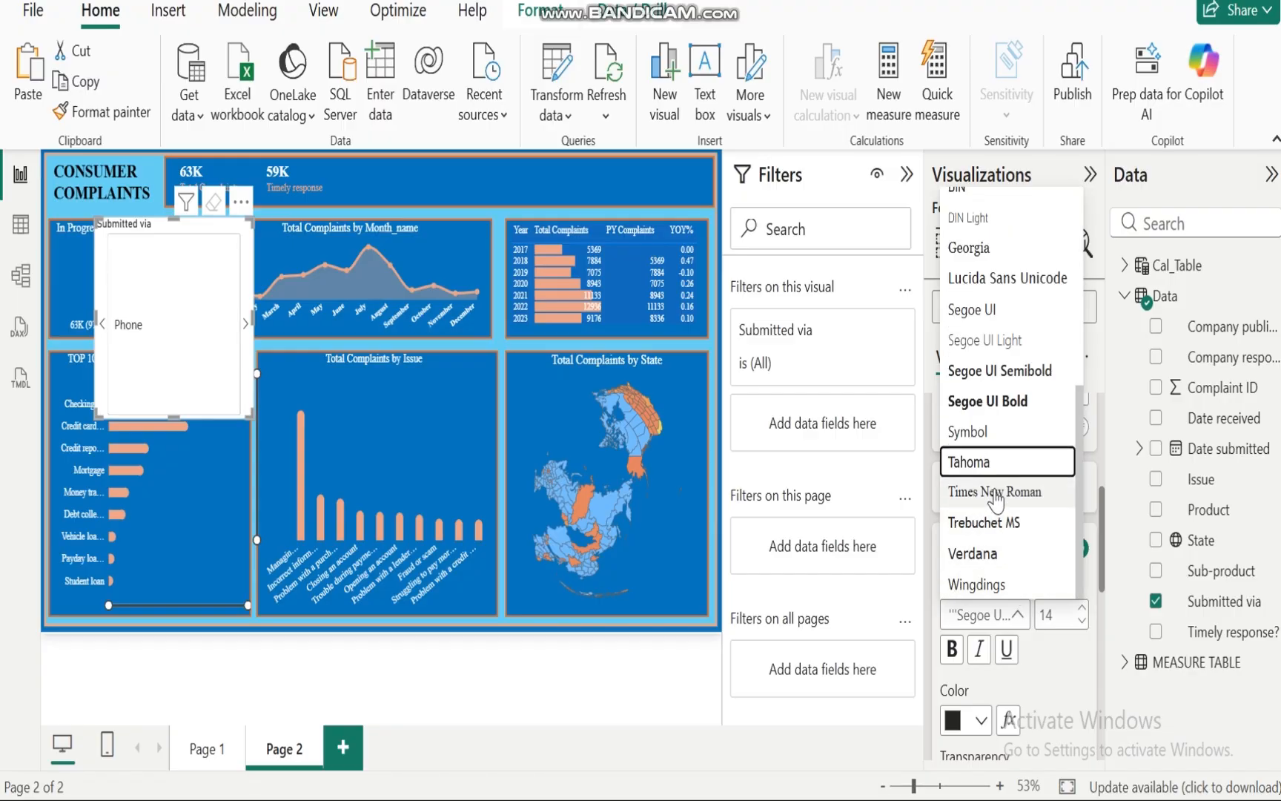
{"action": "left_click", "coordinate": [993, 492]}
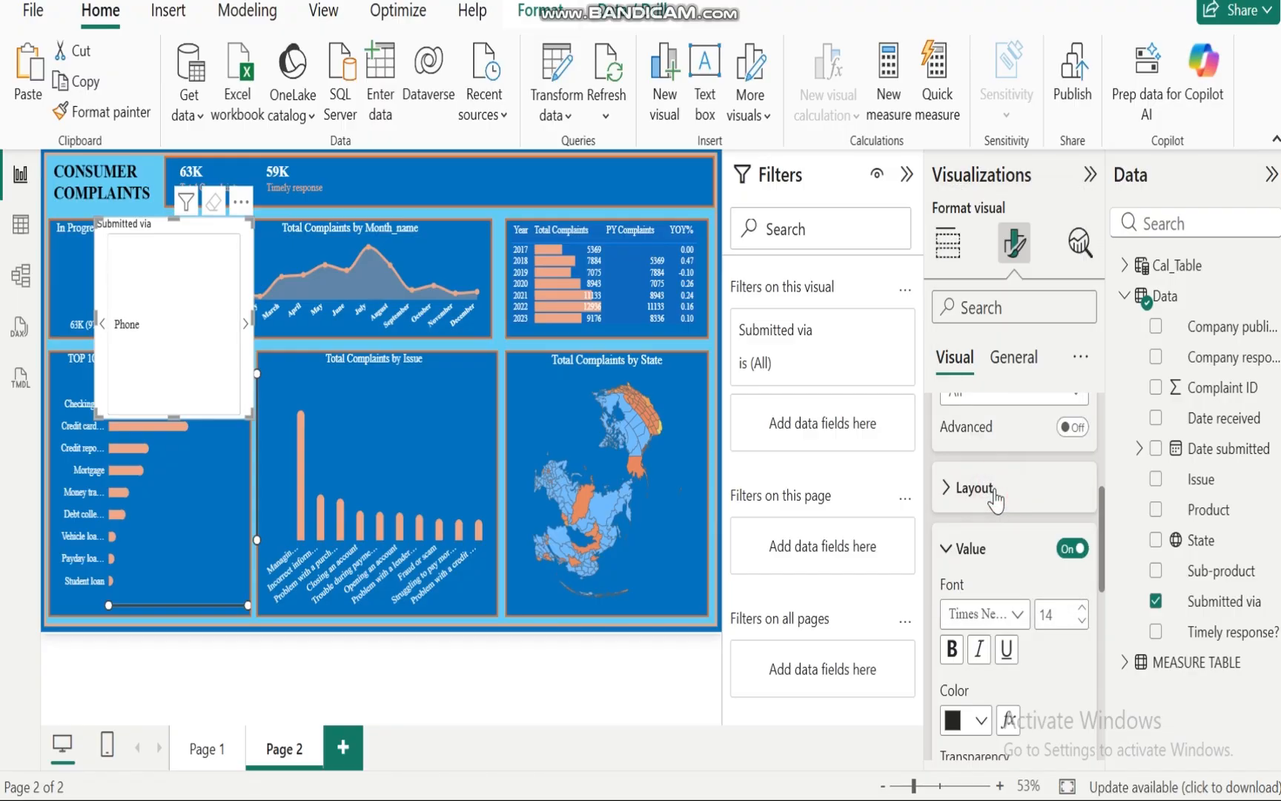
Step: Make the callout value text orange and bold, and increase its font size
{"action": "left_click", "coordinate": [982, 723]}
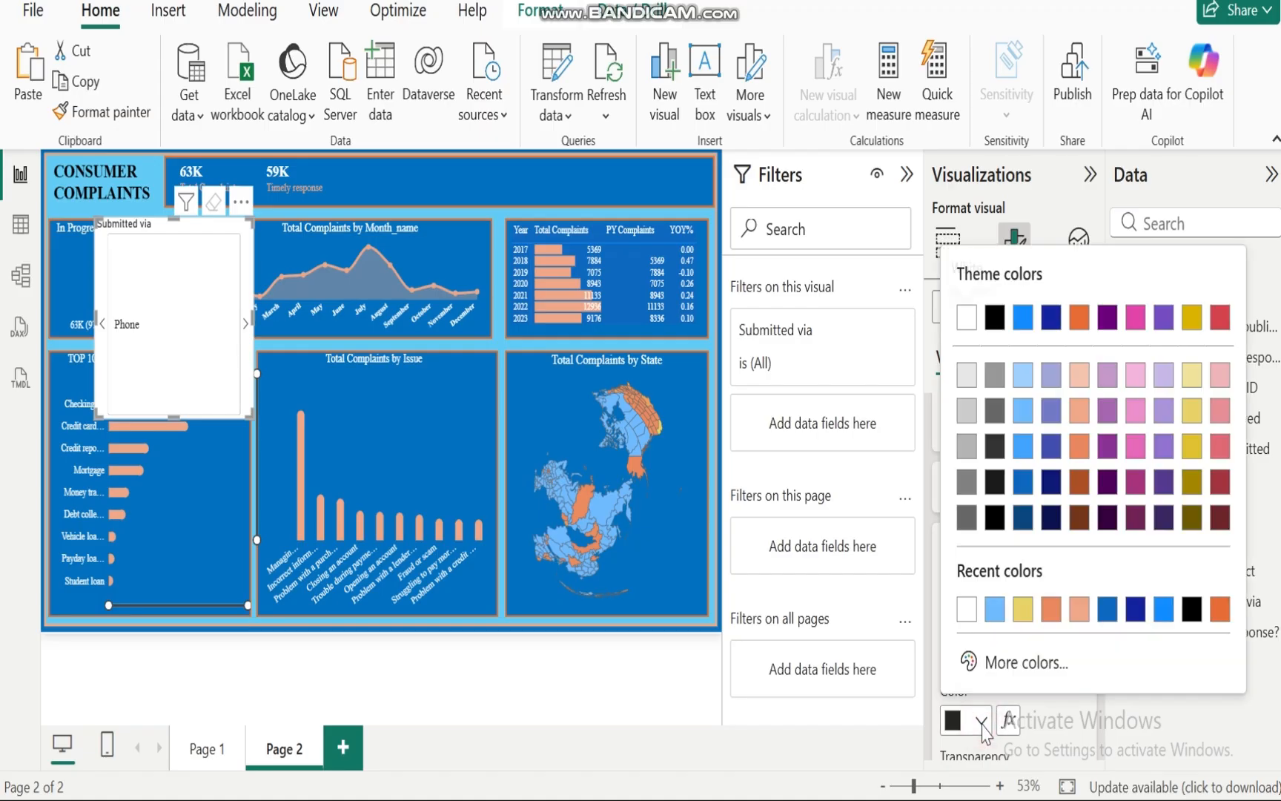
{"action": "left_click", "coordinate": [1080, 608]}
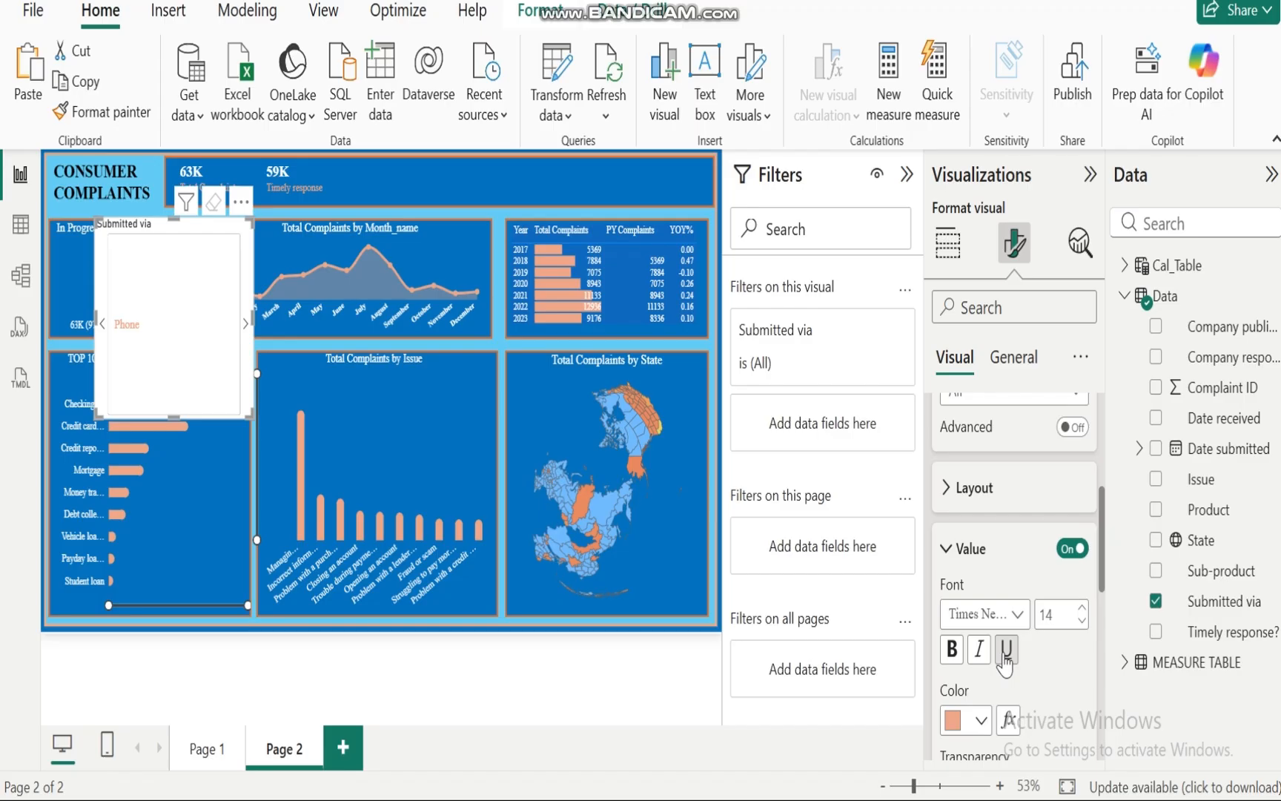
{"action": "left_click", "coordinate": [950, 650]}
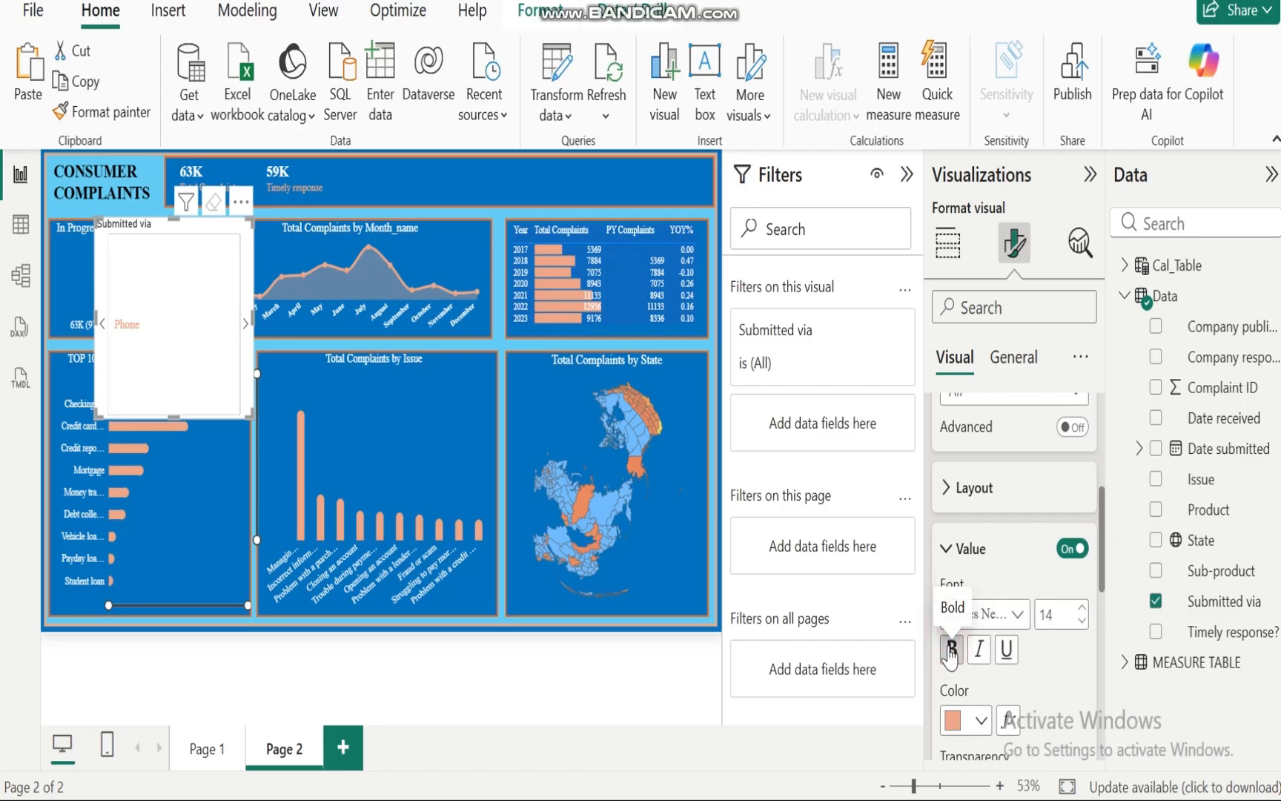
{"action": "left_click", "coordinate": [1082, 610]}
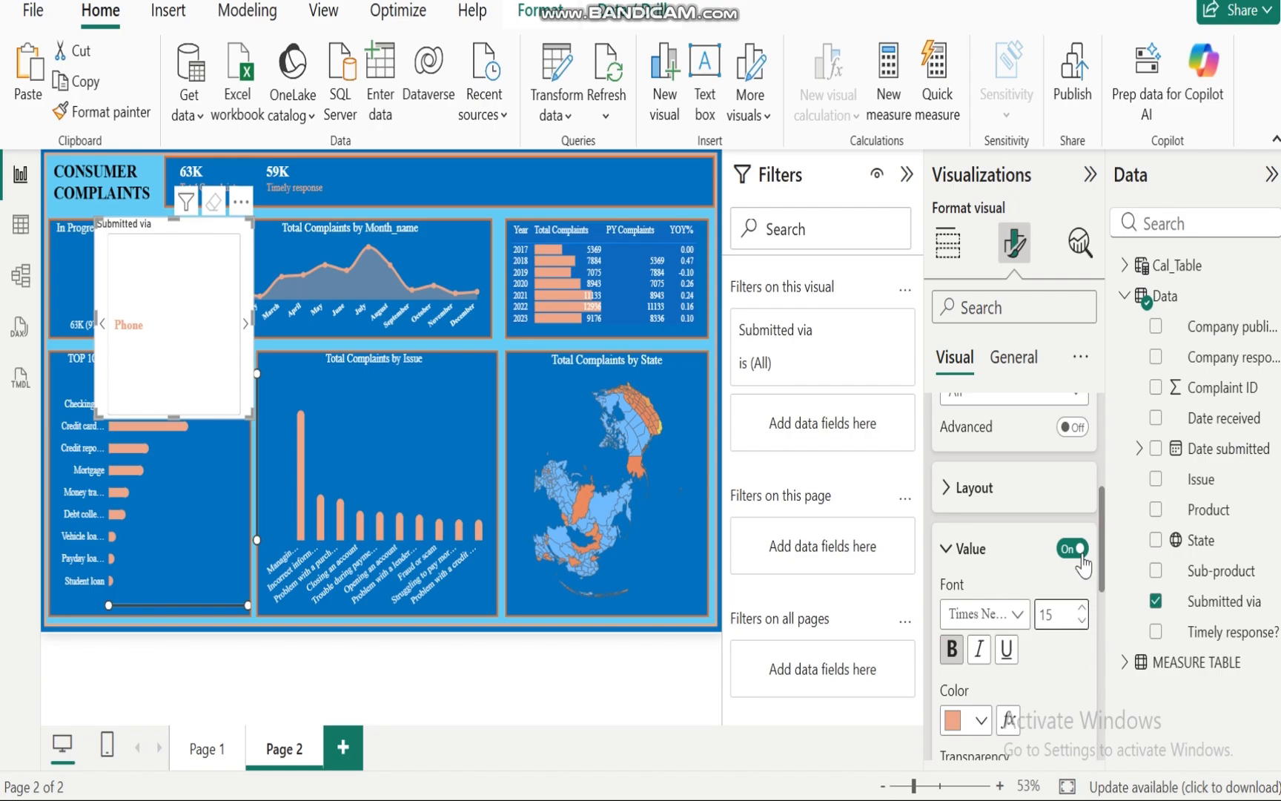
{"action": "left_click", "coordinate": [944, 549]}
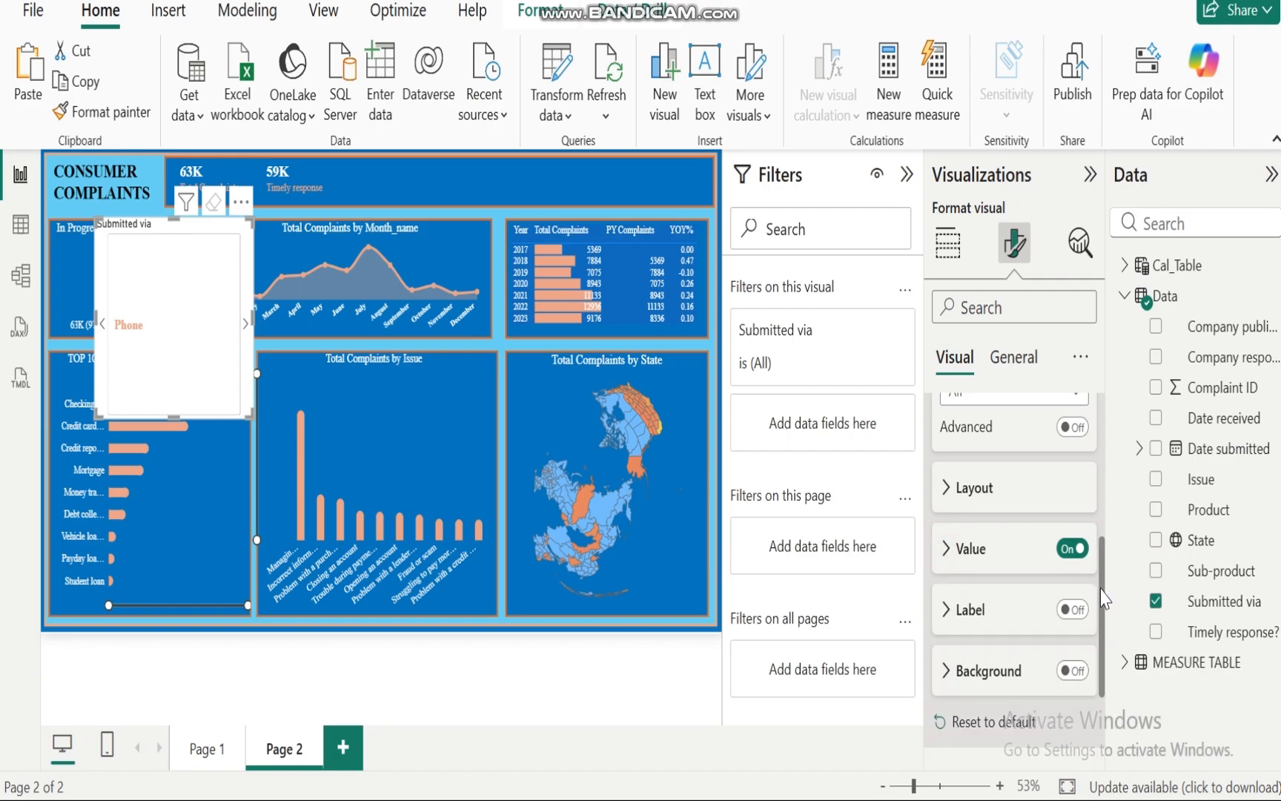
Step: Turn off the border and background of the slicer's buttons
{"action": "scroll", "coordinate": [1103, 582], "scroll_direction": "up", "scroll_amount": 5}
{"action": "left_click", "coordinate": [939, 528]}
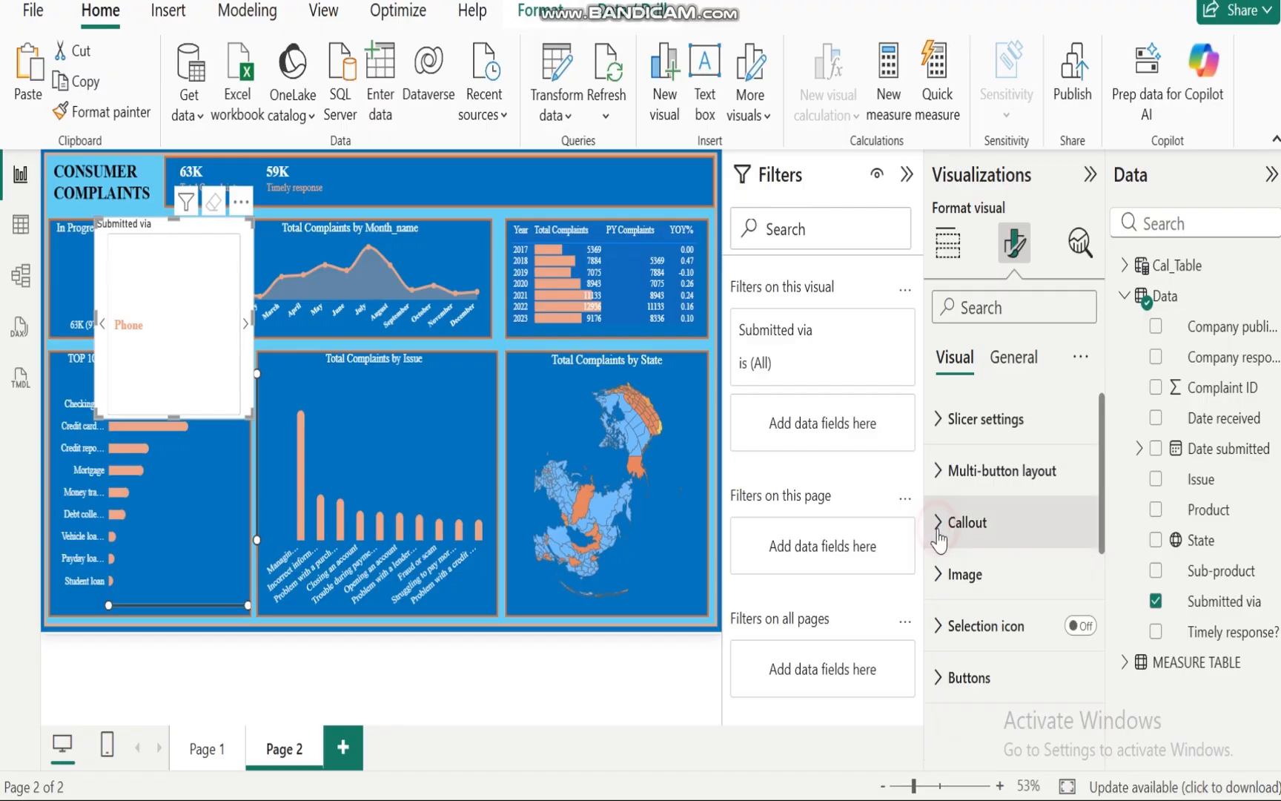
{"action": "left_click", "coordinate": [946, 676]}
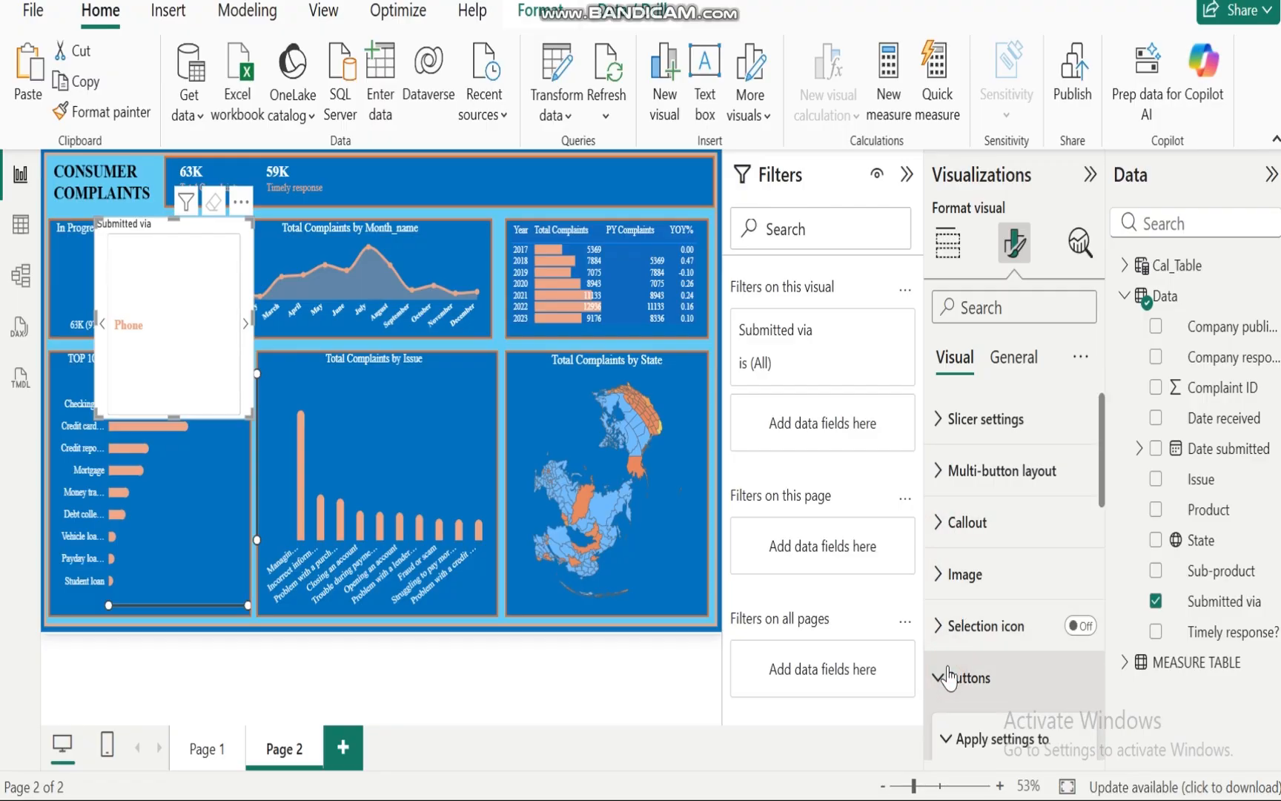
{"action": "left_click_drag", "start_coordinate": [1103, 441], "coordinate": [1103, 652]}
{"action": "left_click", "coordinate": [1069, 586]}
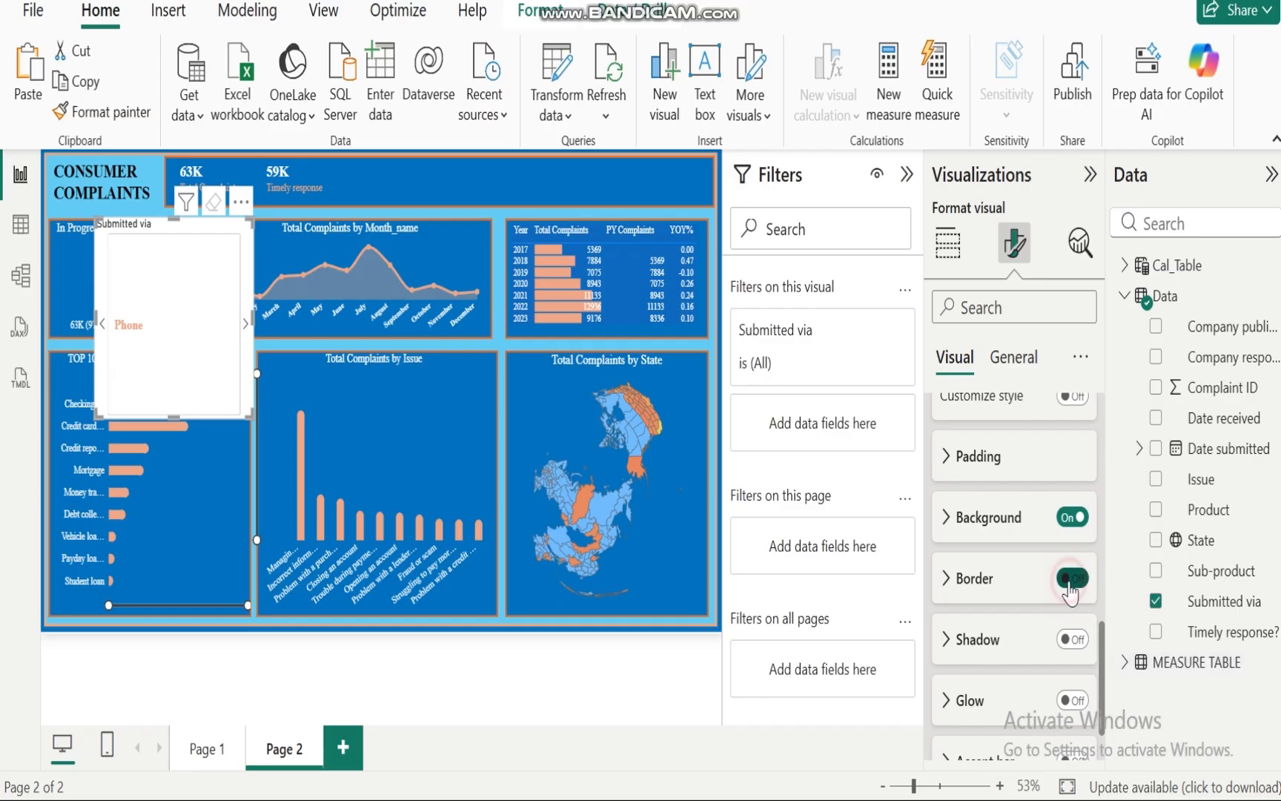
{"action": "left_click", "coordinate": [1067, 520]}
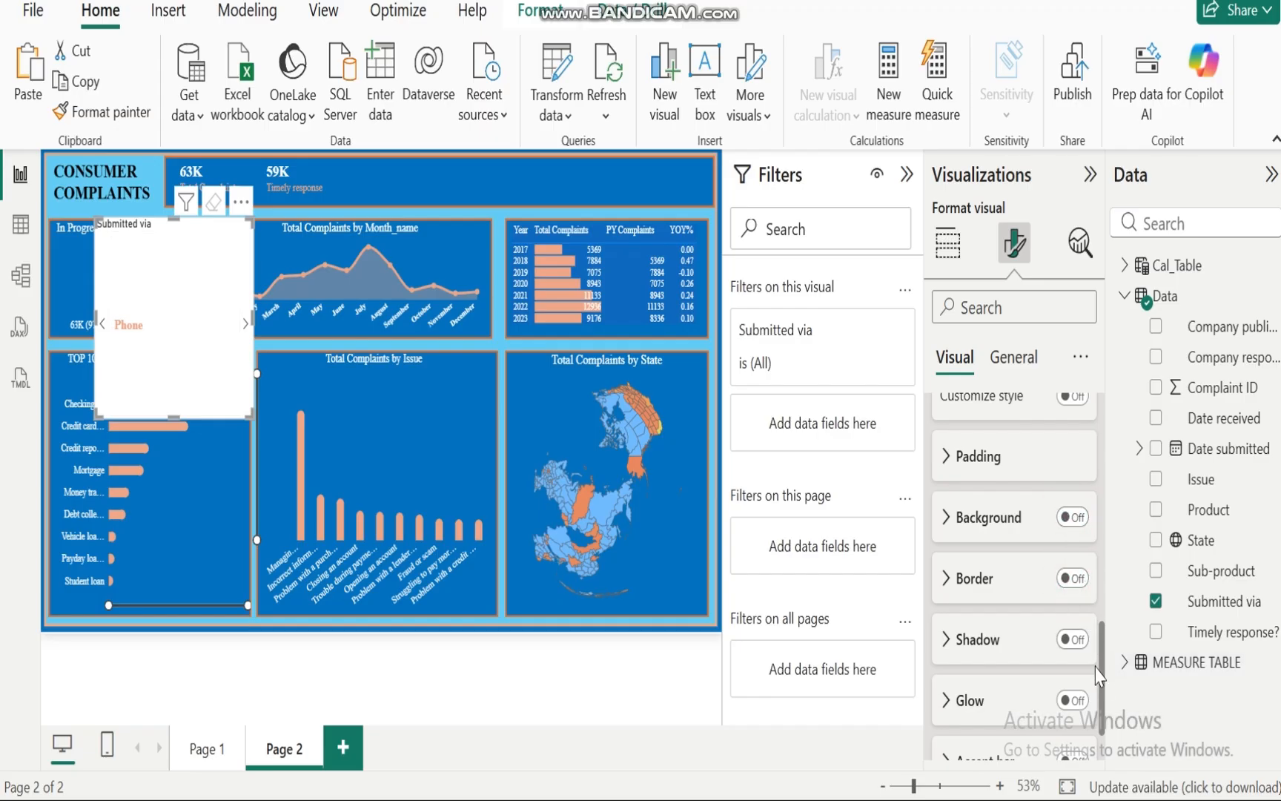
Step: Turn off the slicer's overall visual background
{"action": "scroll", "coordinate": [1038, 712], "scroll_direction": "up", "scroll_amount": 10}
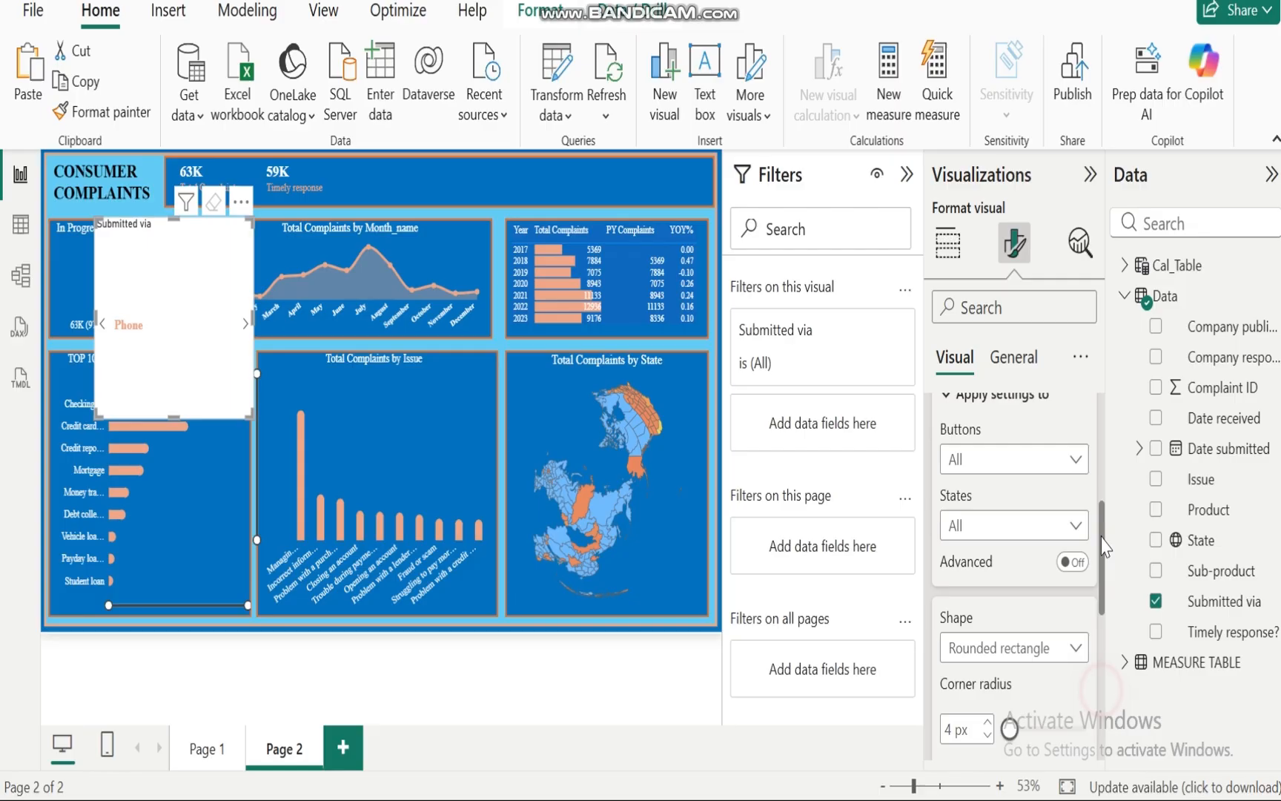
{"action": "left_click", "coordinate": [936, 660]}
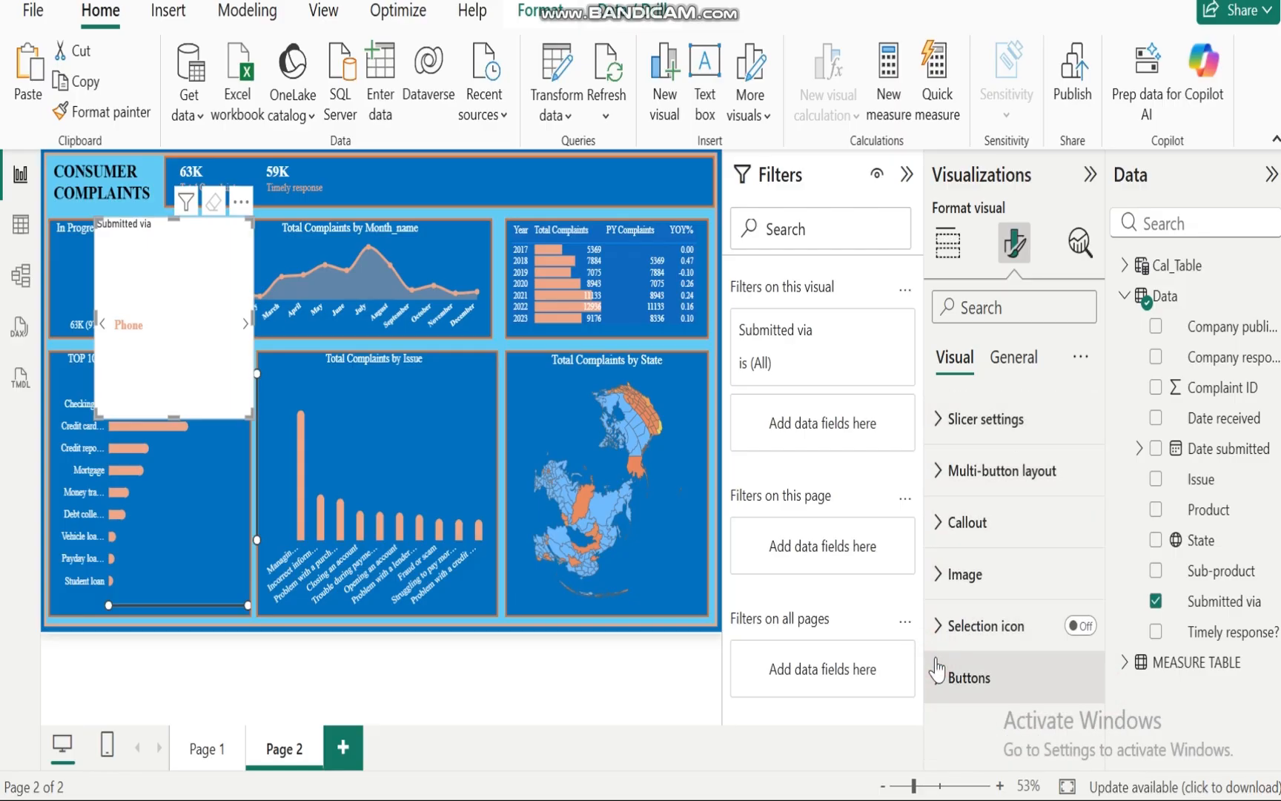
{"action": "left_click", "coordinate": [940, 472]}
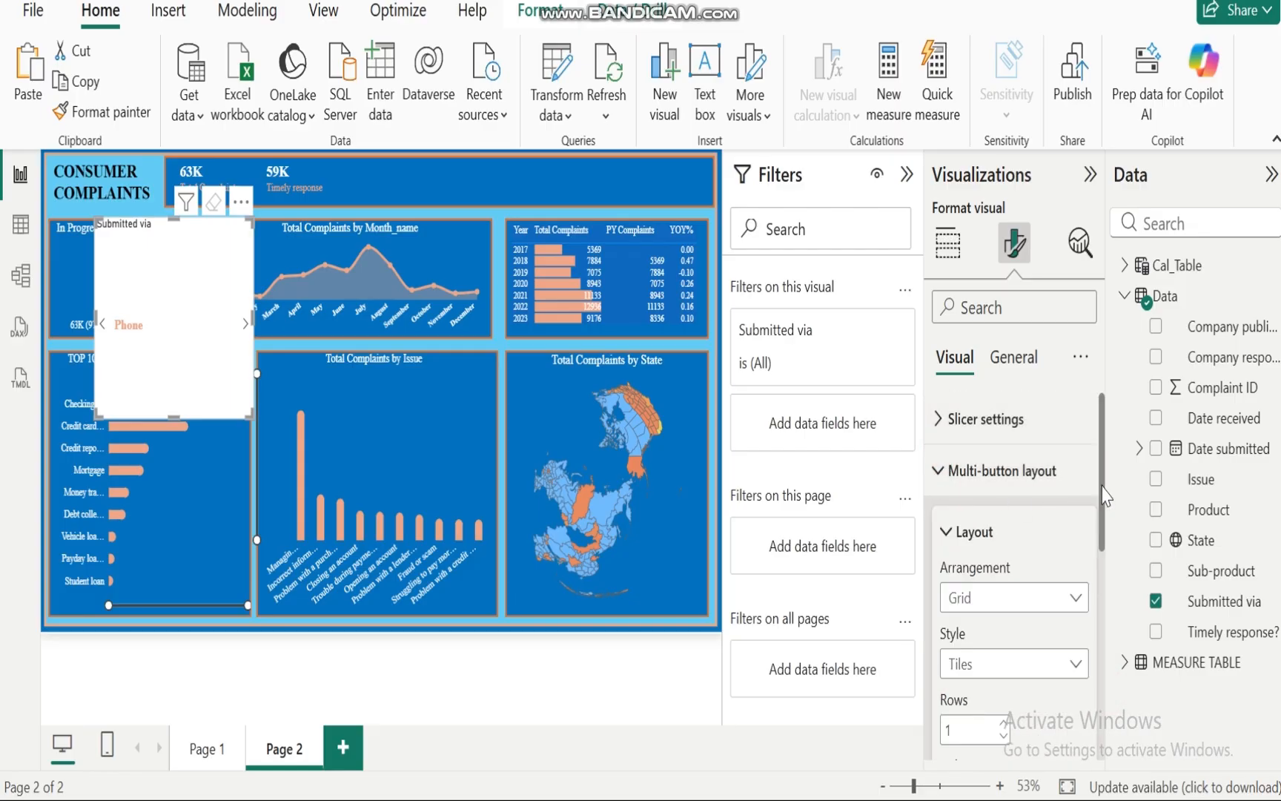
{"action": "mouse_move", "coordinate": [1103, 486]}
{"action": "left_mouse_down"}
{"action": "mouse_move", "coordinate": [1109, 703]}
{"action": "mouse_move", "coordinate": [1100, 464]}
{"action": "left_mouse_up"}
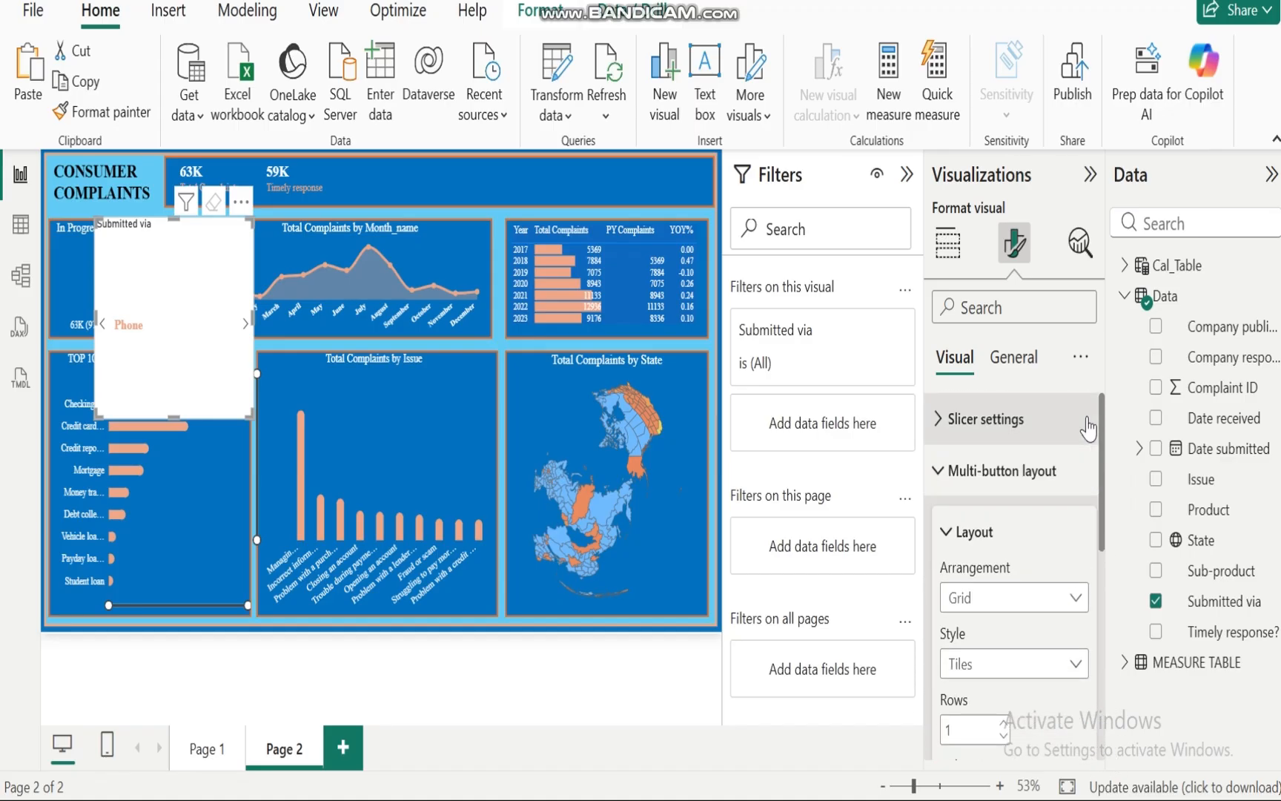
{"action": "left_click", "coordinate": [939, 471]}
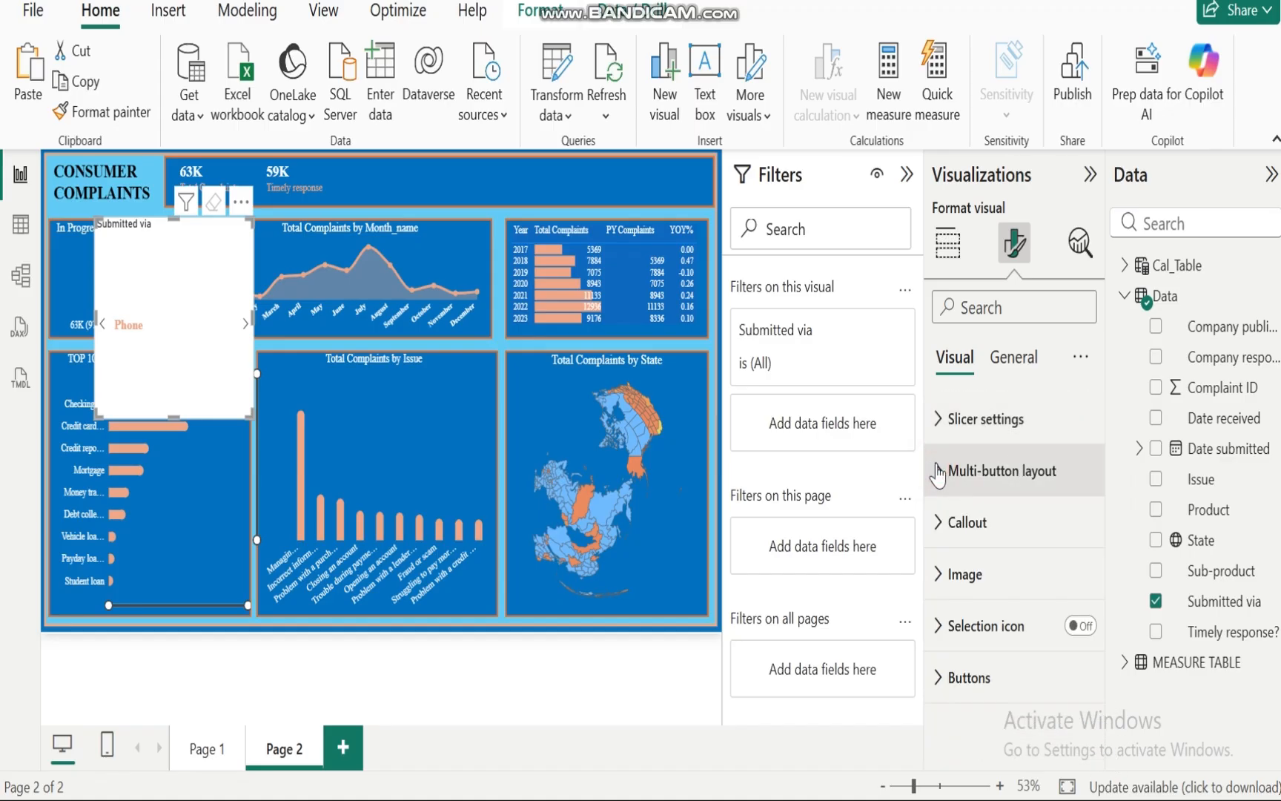
{"action": "left_click", "coordinate": [1014, 368]}
{"action": "left_click", "coordinate": [940, 526]}
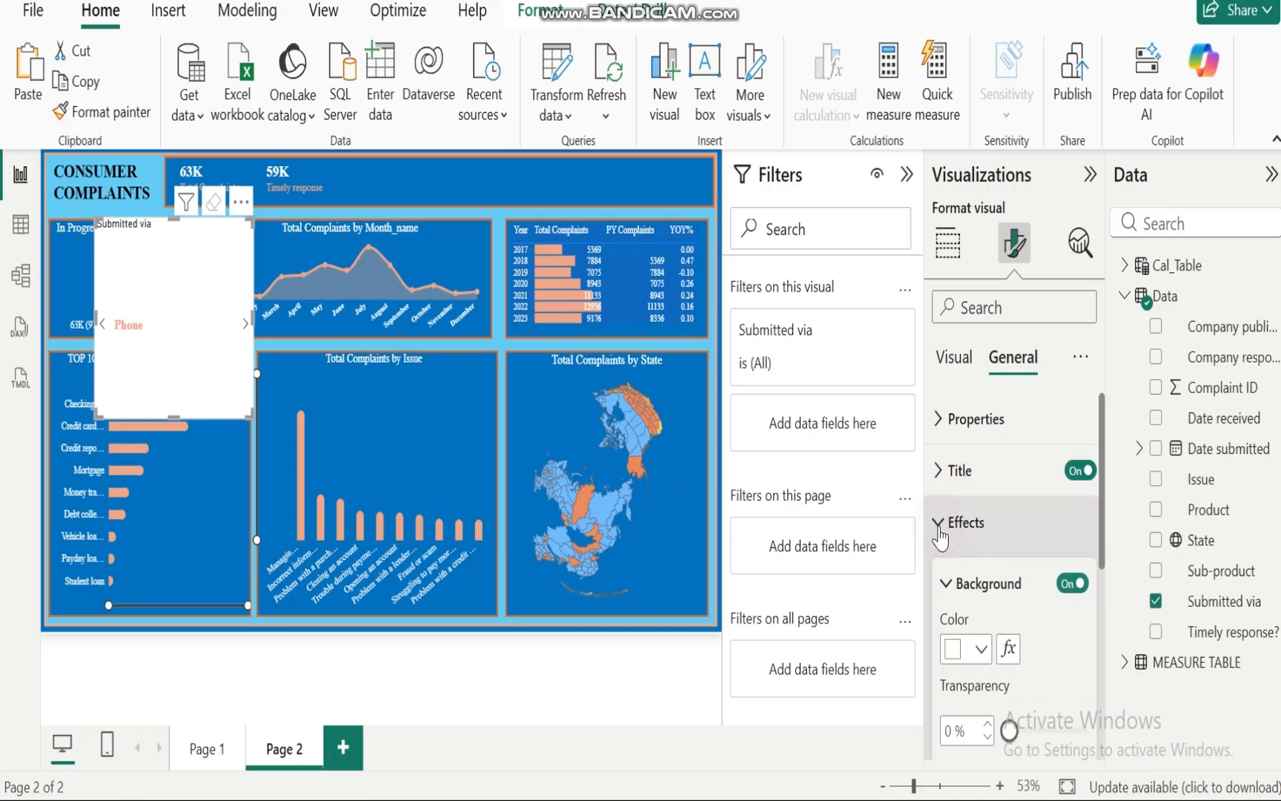
{"action": "left_click", "coordinate": [1069, 584]}
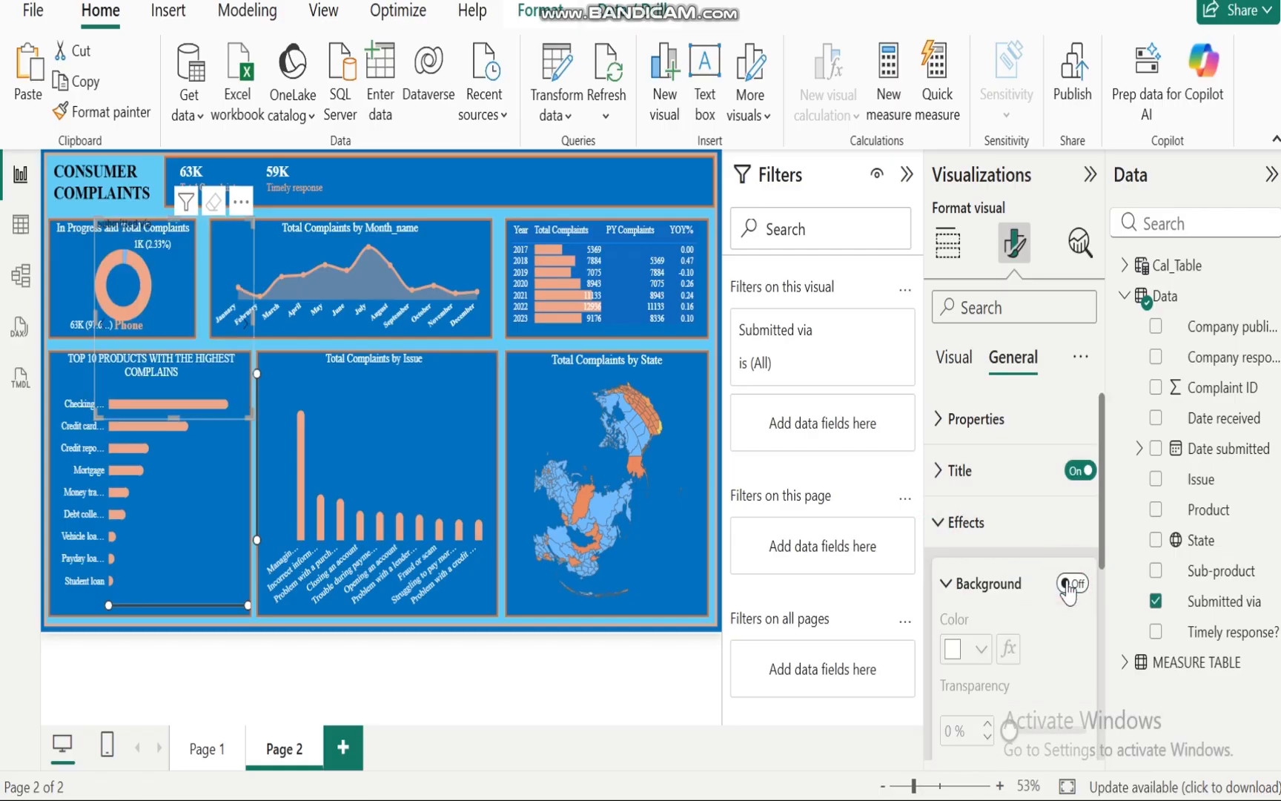
Step: Move the Submitted via slicer into the header strip and turn off its title
{"action": "left_click_drag", "start_coordinate": [201, 256], "coordinate": [575, 181]}
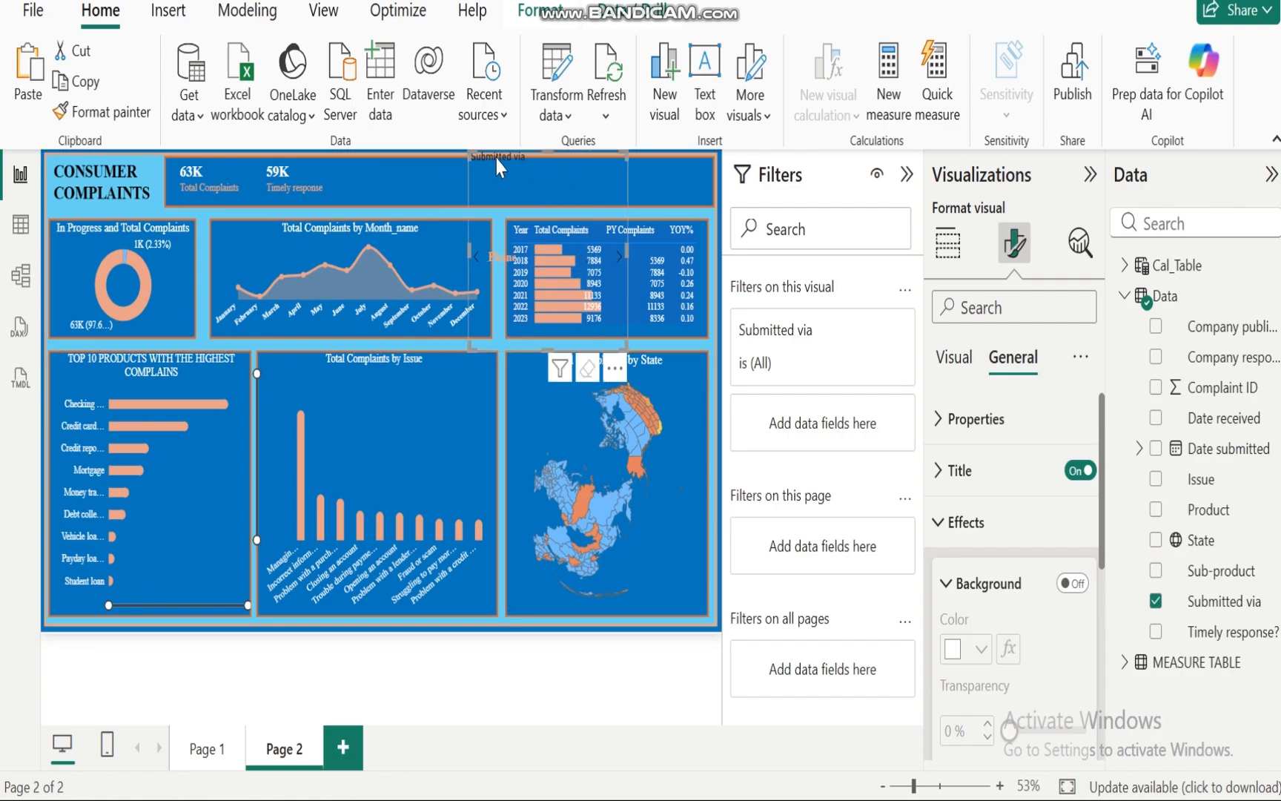
{"action": "left_click", "coordinate": [943, 525]}
{"action": "left_click", "coordinate": [1079, 472]}
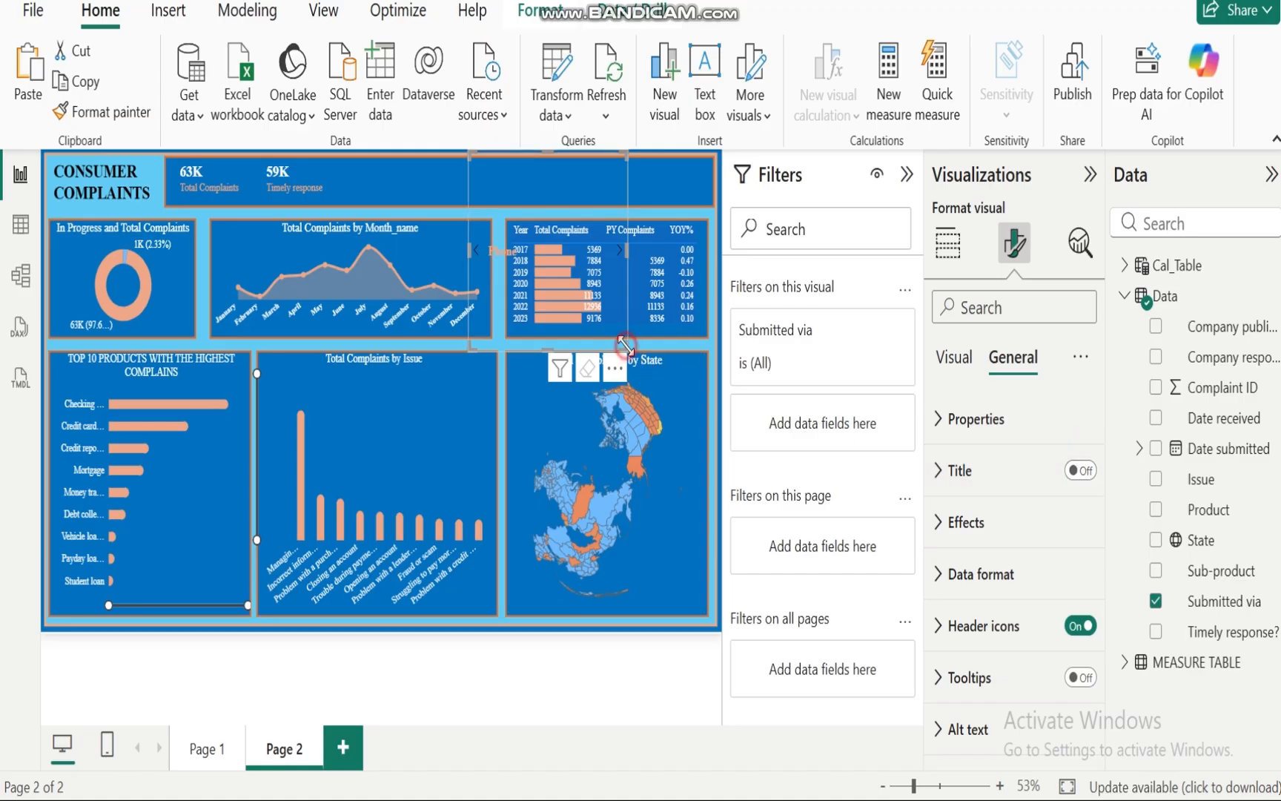
Step: Shrink the slicer to a small strip and position it beside the KPI cards in the header
{"action": "left_click_drag", "start_coordinate": [625, 345], "coordinate": [570, 196]}
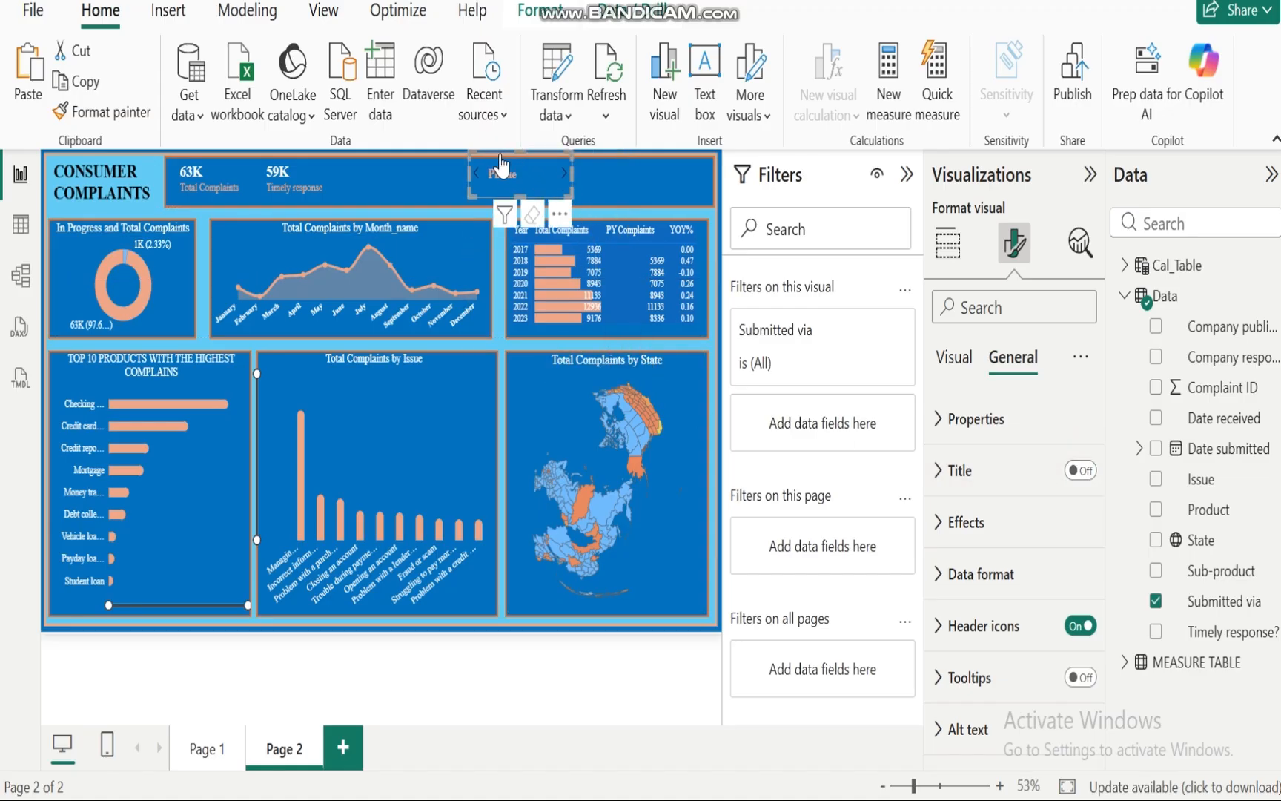
{"action": "left_click_drag", "start_coordinate": [501, 165], "coordinate": [433, 201]}
{"action": "left_click_drag", "start_coordinate": [403, 179], "coordinate": [379, 167]}
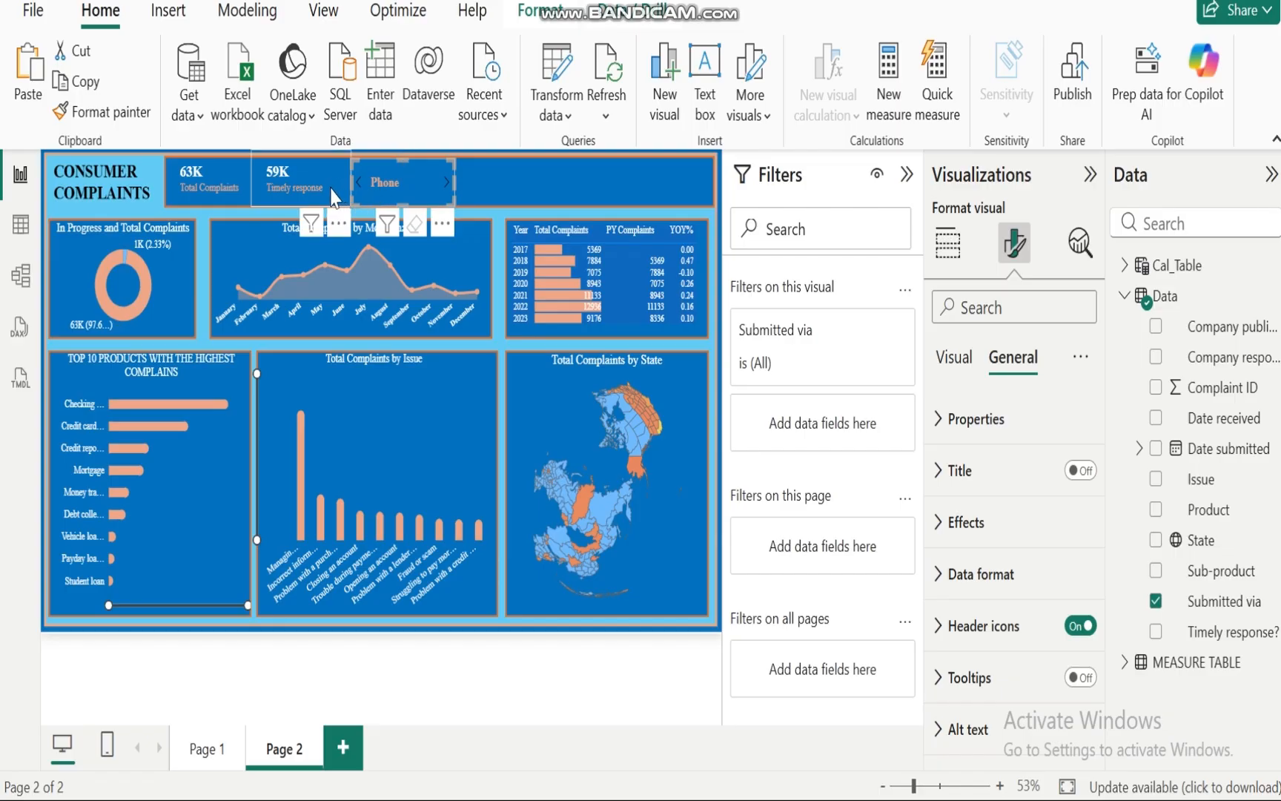
Step: Align and resize the Total Complaints and Timely response cards within the header strip
{"action": "left_click", "coordinate": [309, 158]}
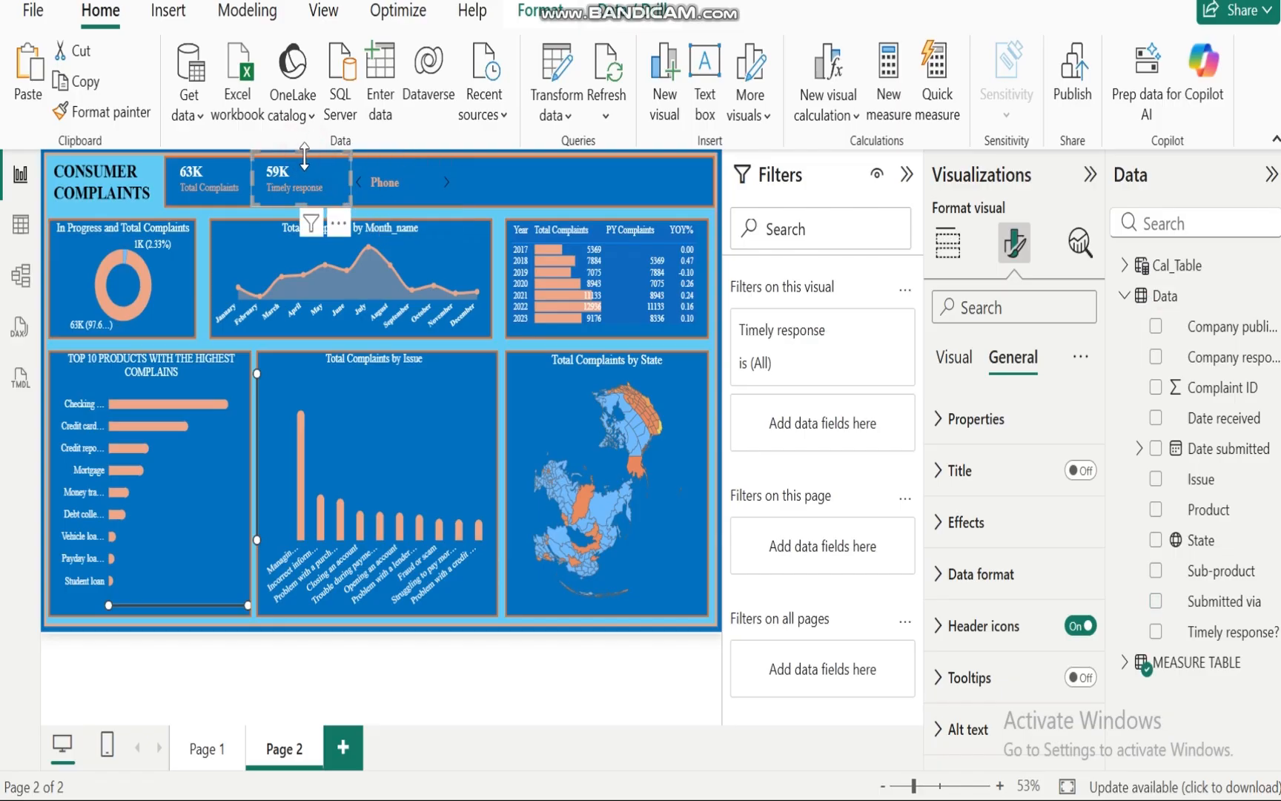
{"action": "left_click_drag", "start_coordinate": [304, 156], "coordinate": [304, 163]}
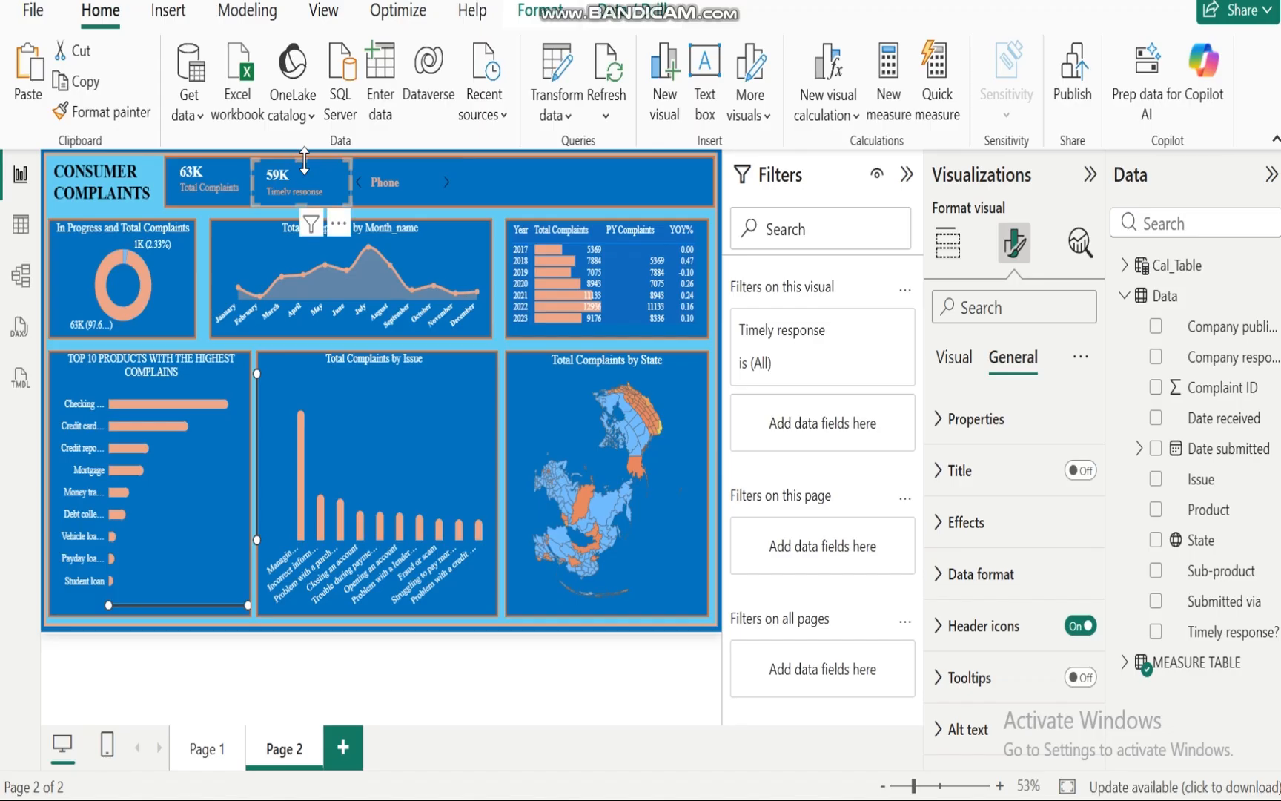
{"action": "left_click", "coordinate": [203, 181]}
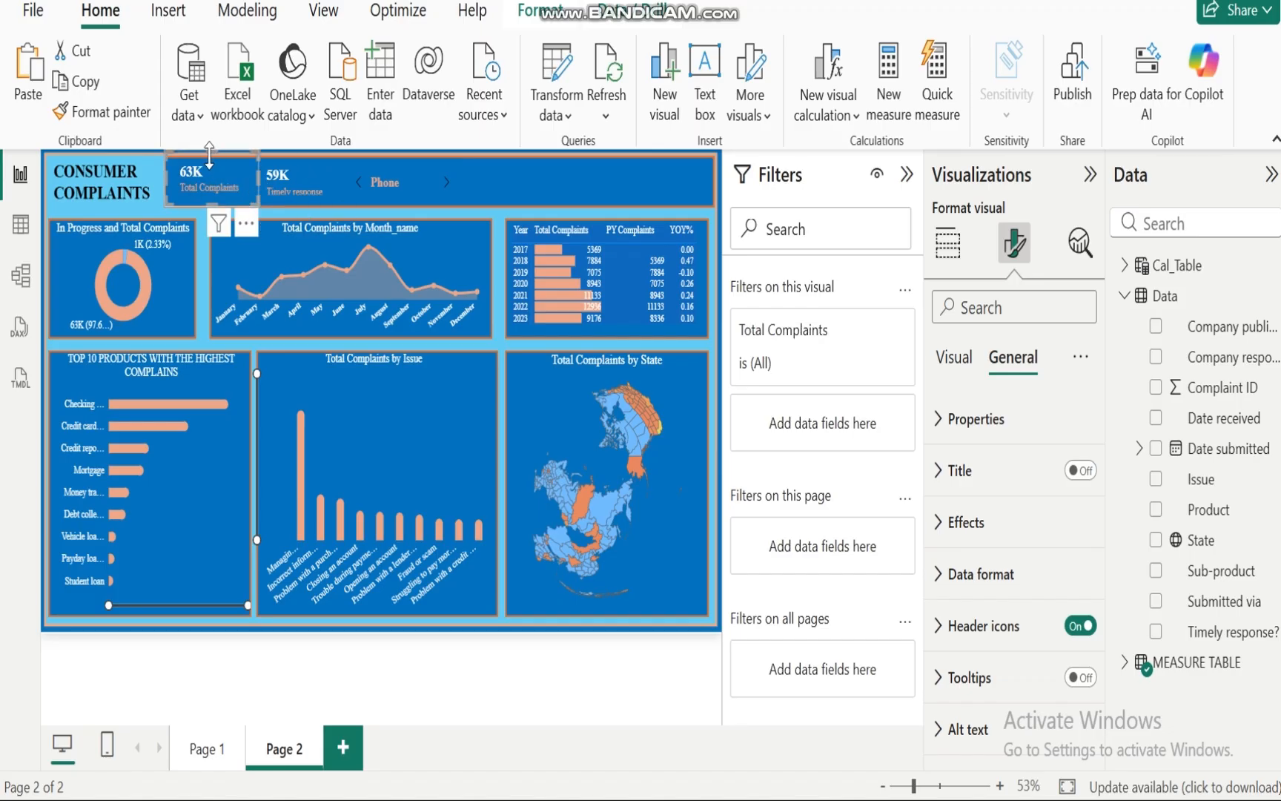
{"action": "left_click_drag", "start_coordinate": [210, 154], "coordinate": [209, 160]}
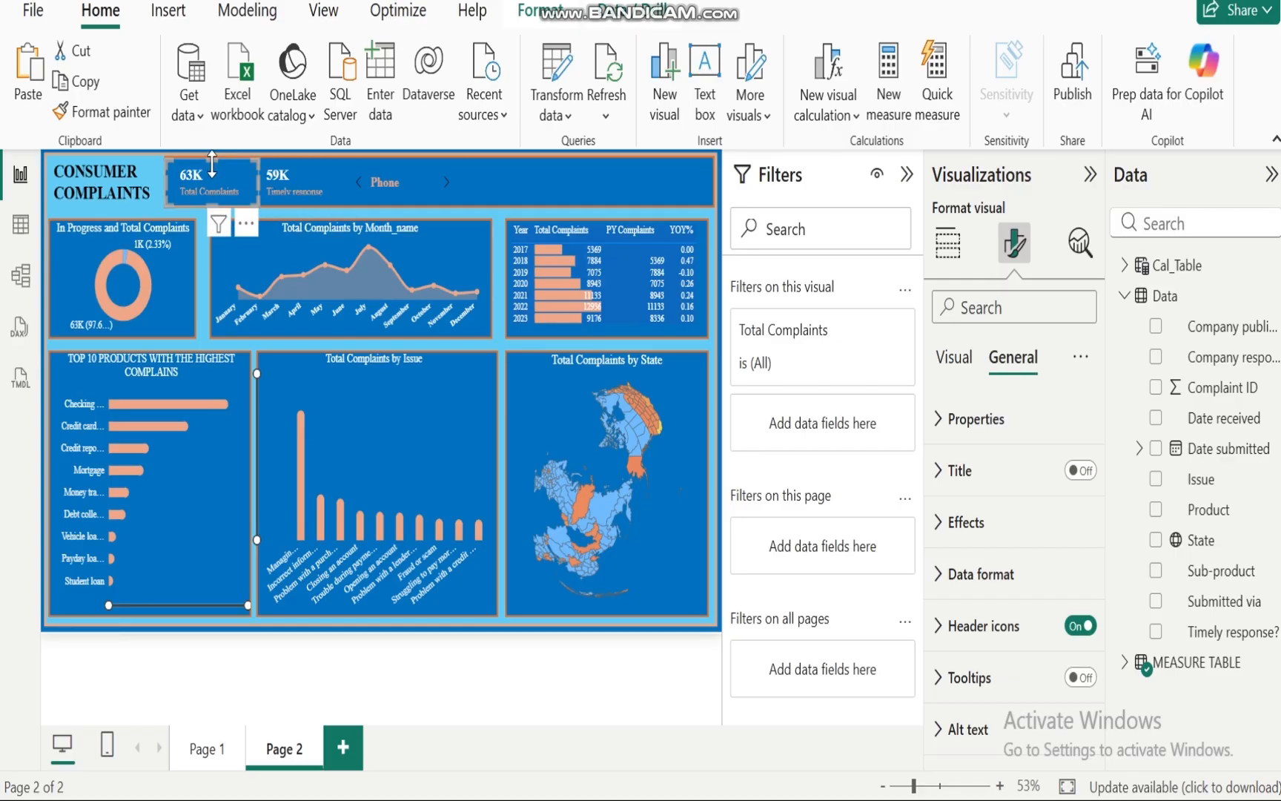
{"action": "left_click_drag", "start_coordinate": [212, 160], "coordinate": [214, 155]}
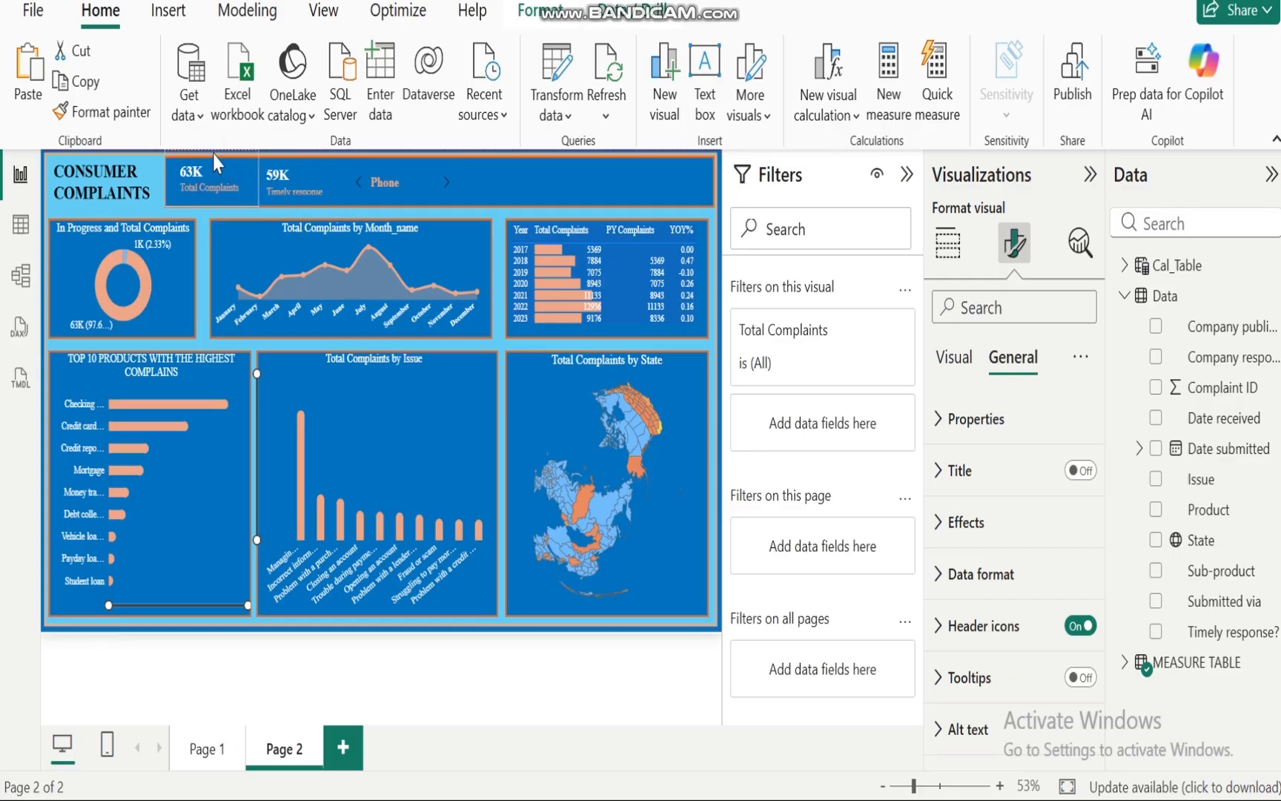
{"action": "left_click", "coordinate": [294, 169]}
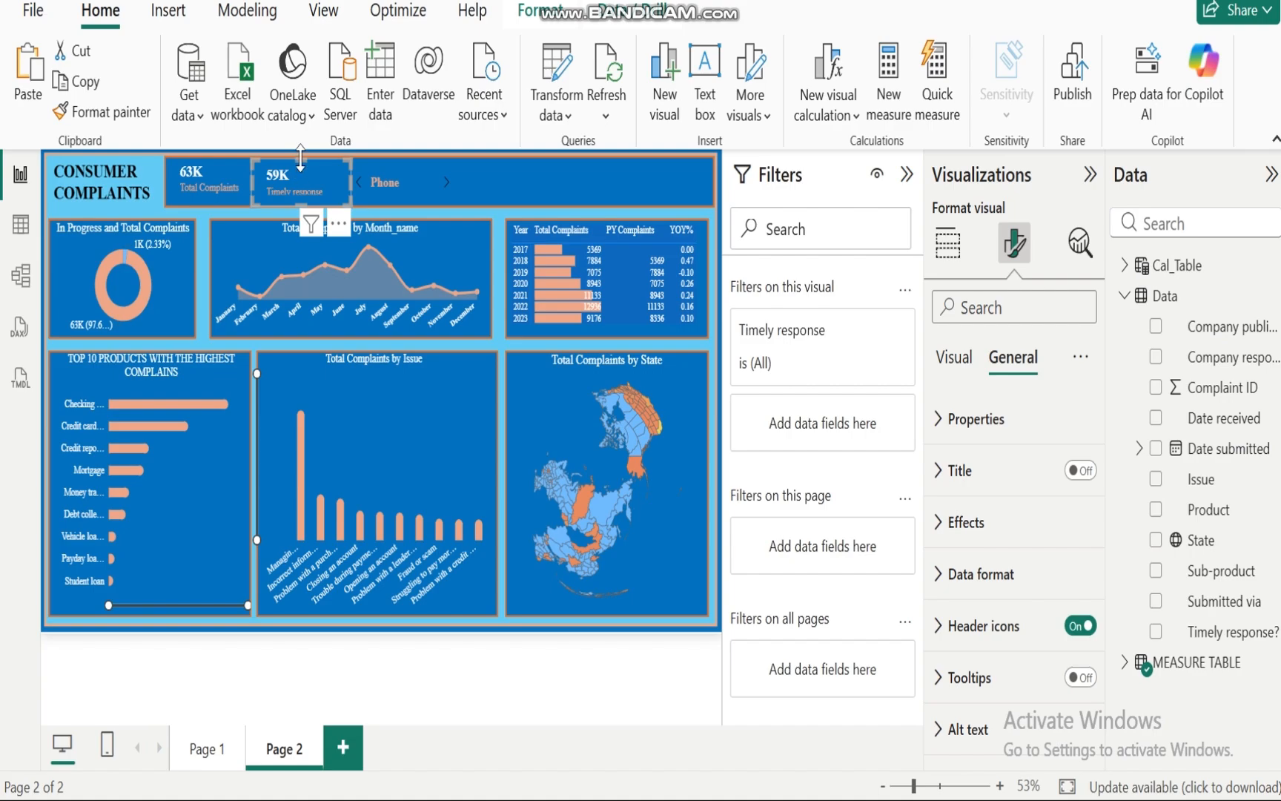
{"action": "left_click_drag", "start_coordinate": [301, 158], "coordinate": [301, 154]}
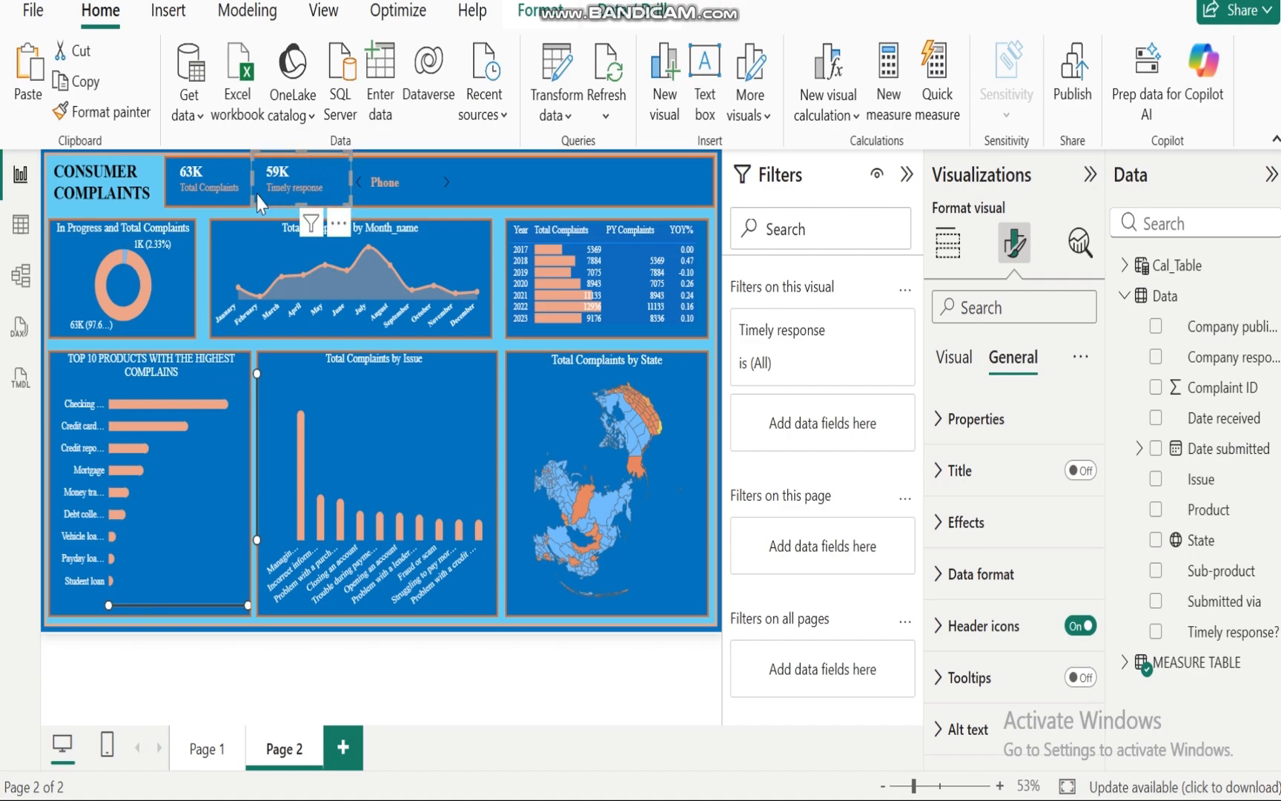
{"action": "left_click_drag", "start_coordinate": [255, 186], "coordinate": [263, 186]}
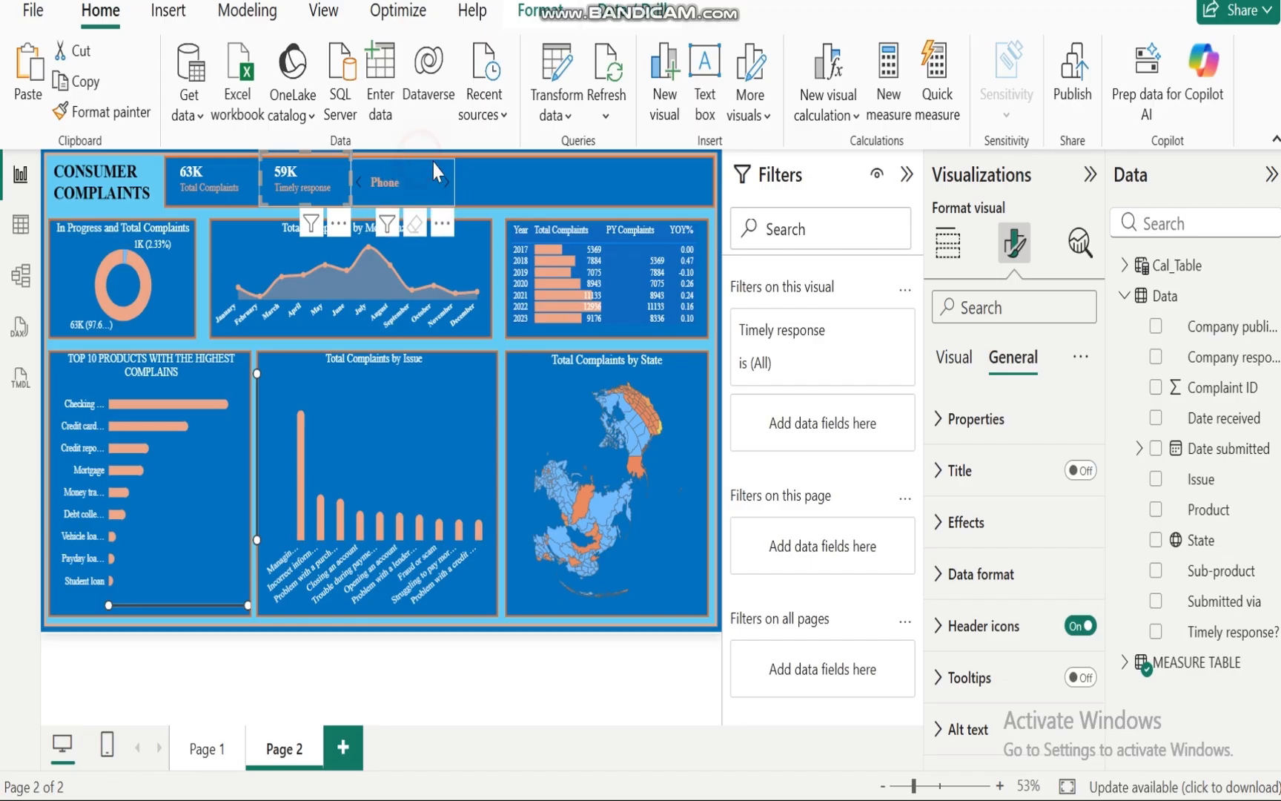
Step: Nudge the Submitted via slicer into place in the header and page it to the next channel
{"action": "left_click_drag", "start_coordinate": [422, 171], "coordinate": [438, 172]}
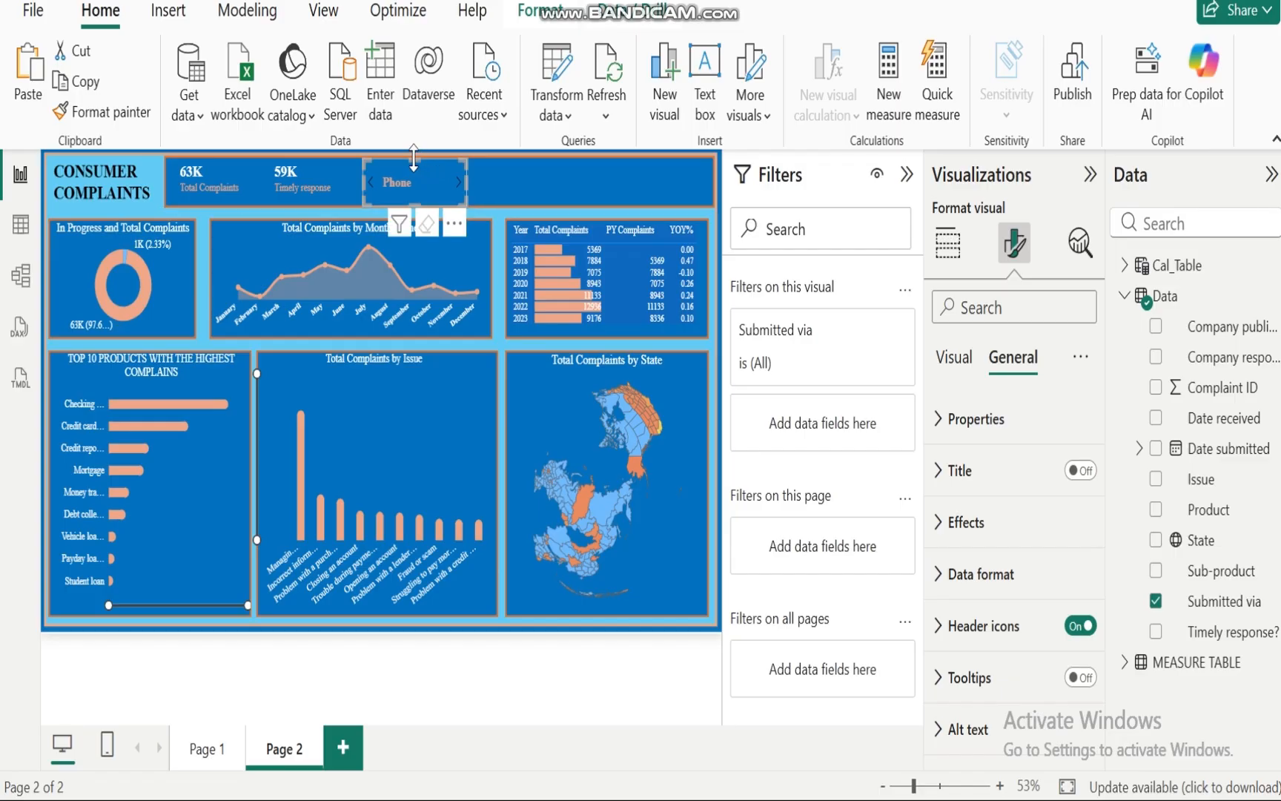
{"action": "left_click_drag", "start_coordinate": [412, 154], "coordinate": [412, 152]}
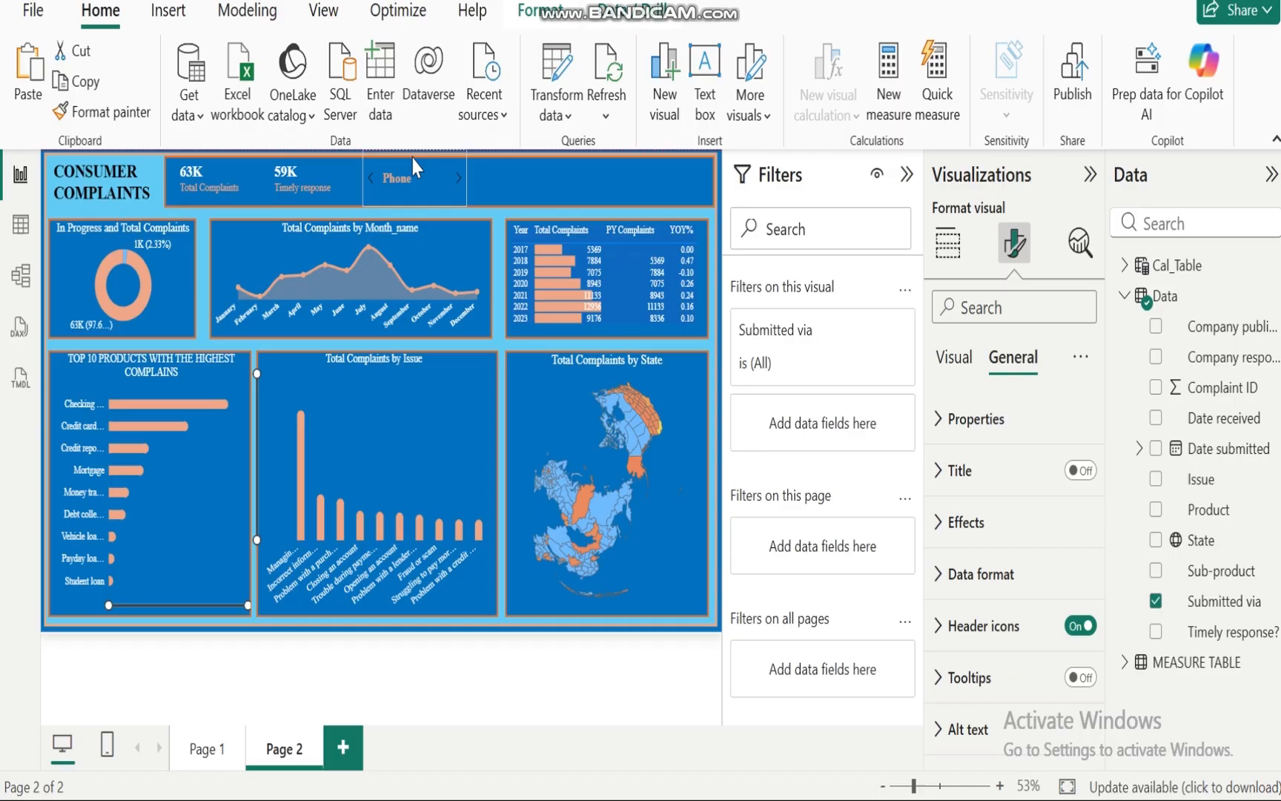
{"action": "left_click_drag", "start_coordinate": [413, 156], "coordinate": [412, 159]}
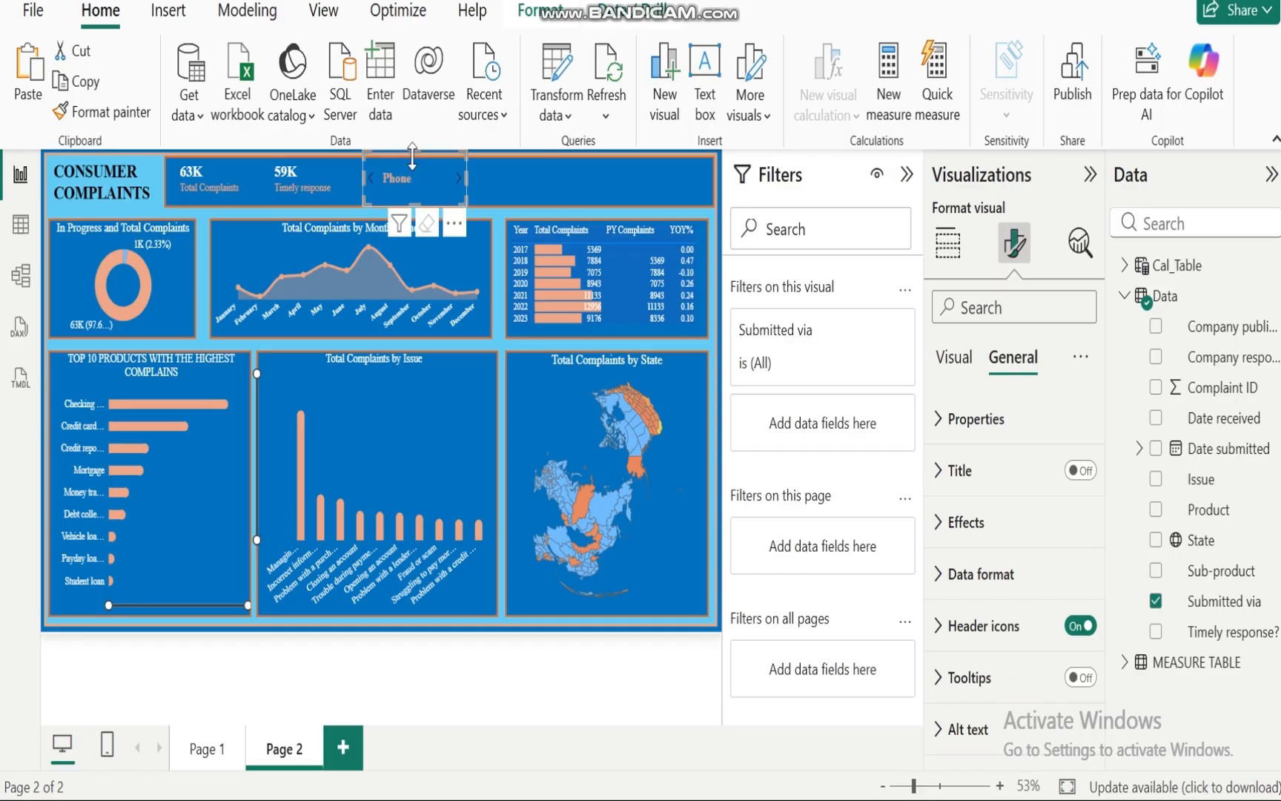
{"action": "left_click", "coordinate": [500, 247]}
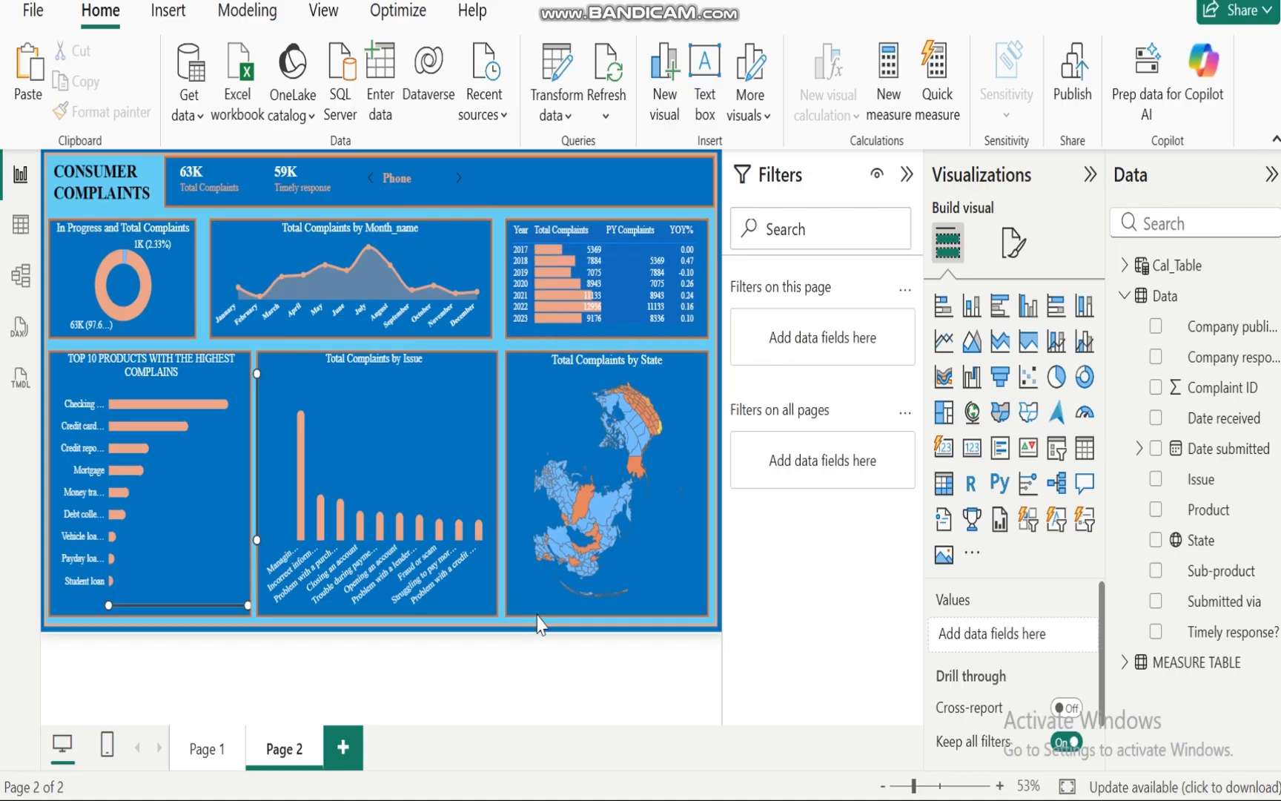
{"action": "left_click", "coordinate": [458, 178]}
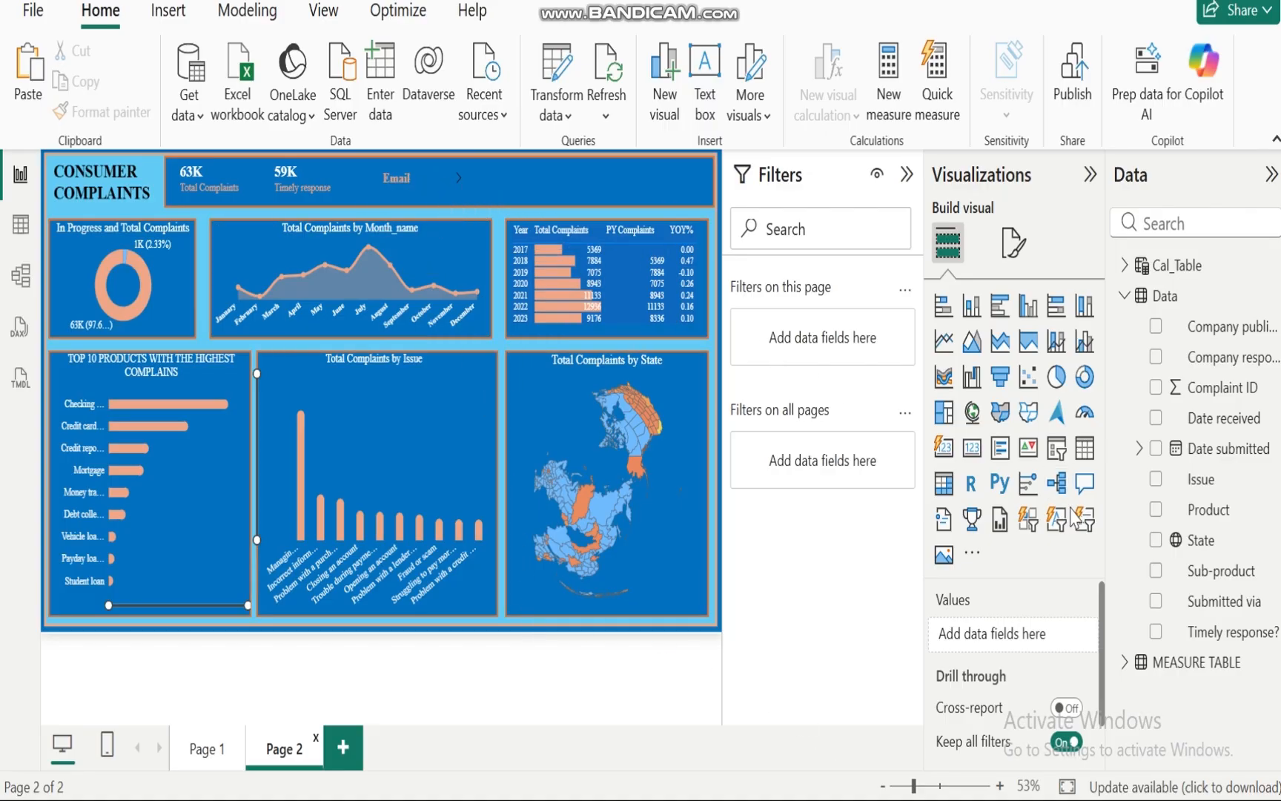
Step: Add the Timely response? field as a new visual and convert it to a button slicer
{"action": "left_click", "coordinate": [1156, 632]}
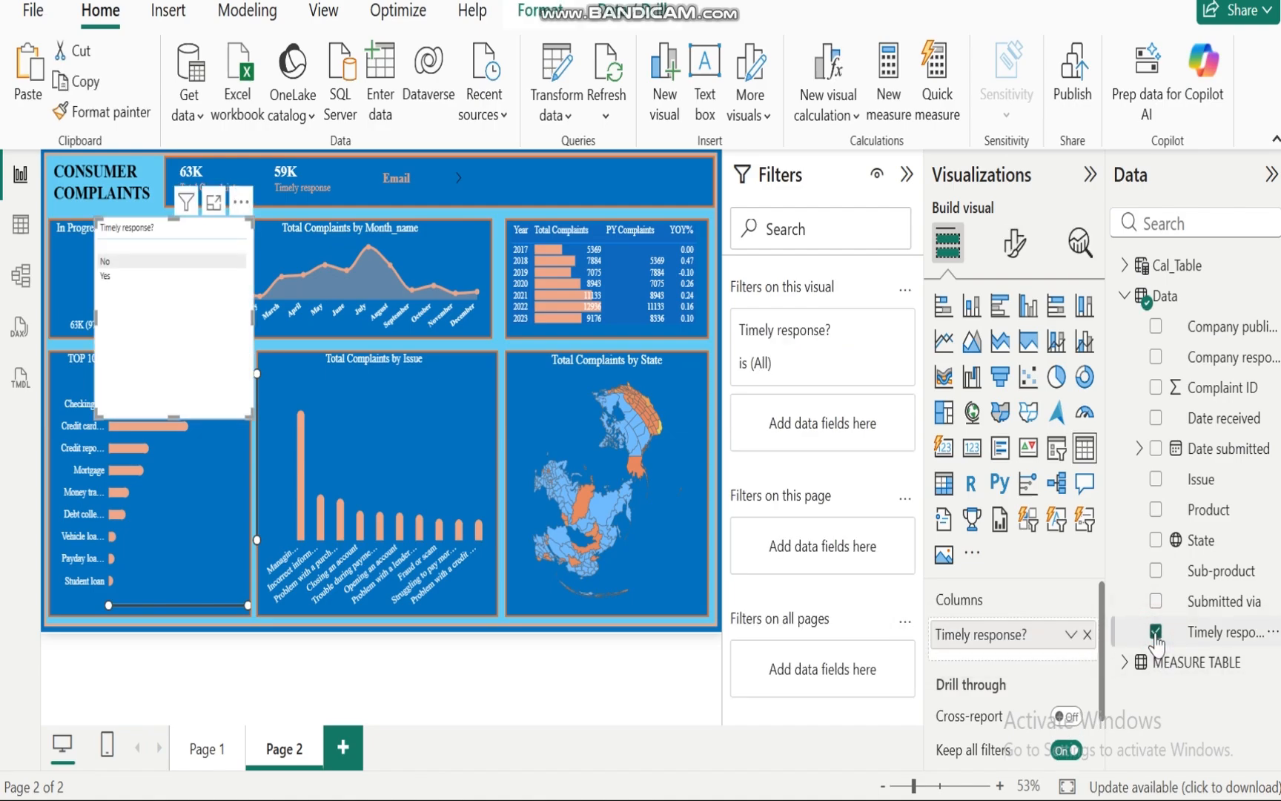
{"action": "left_click", "coordinate": [1028, 520]}
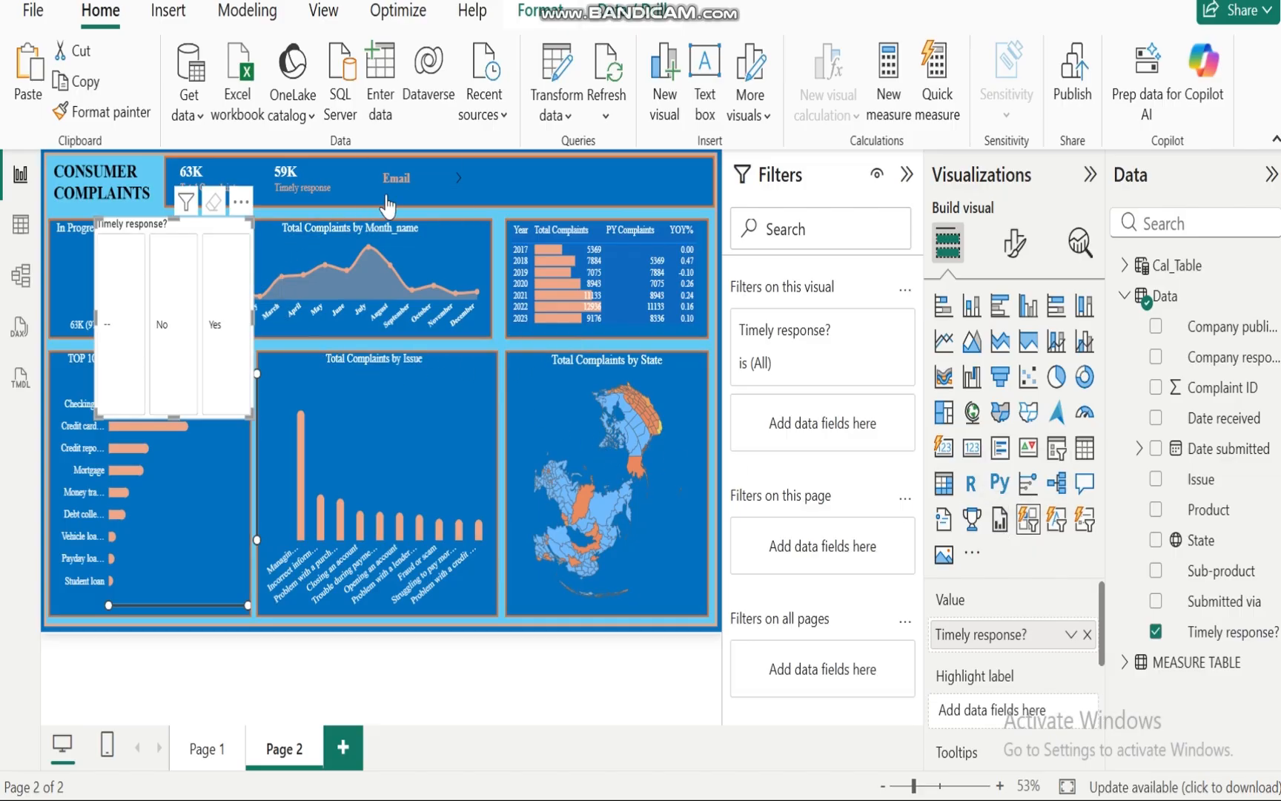
Step: Copy the Submitted via slicer's formatting onto the new Timely response? slicer with Format Painter
{"action": "left_click", "coordinate": [367, 155]}
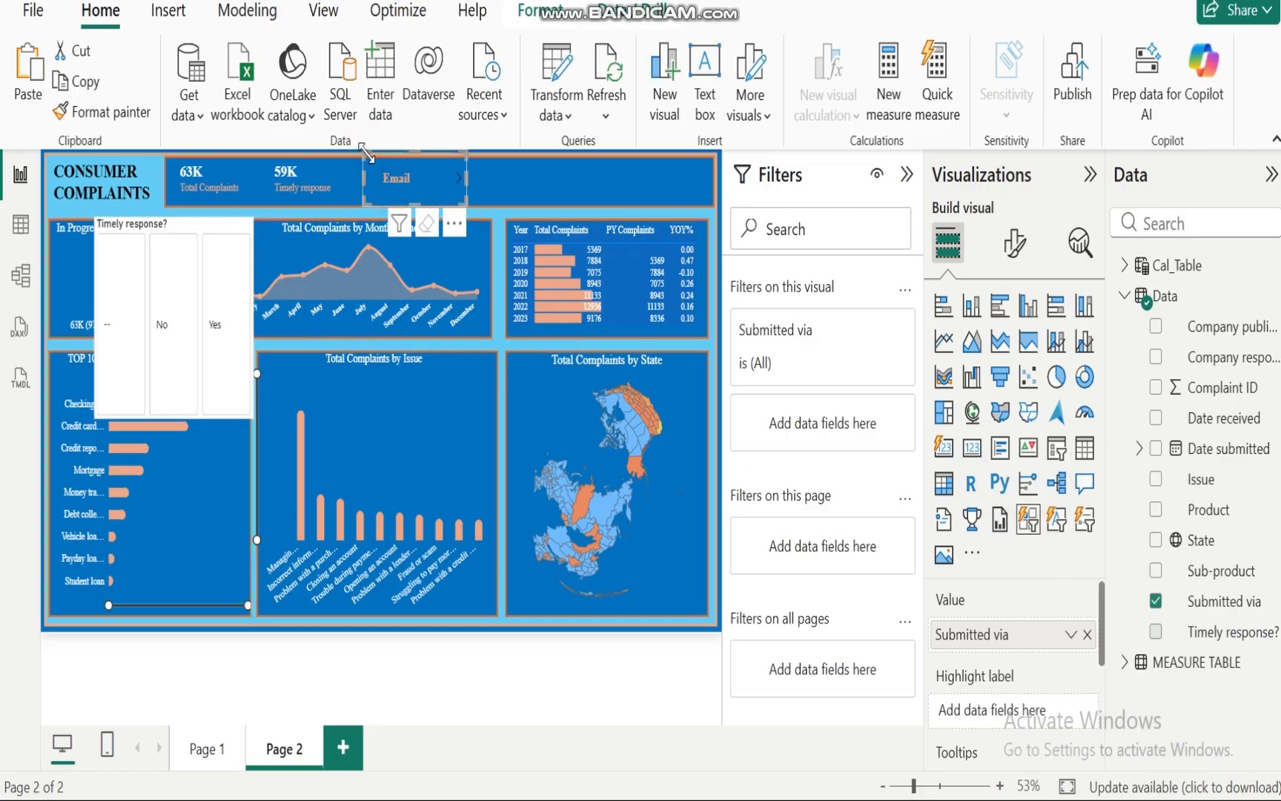
{"action": "left_click", "coordinate": [95, 119]}
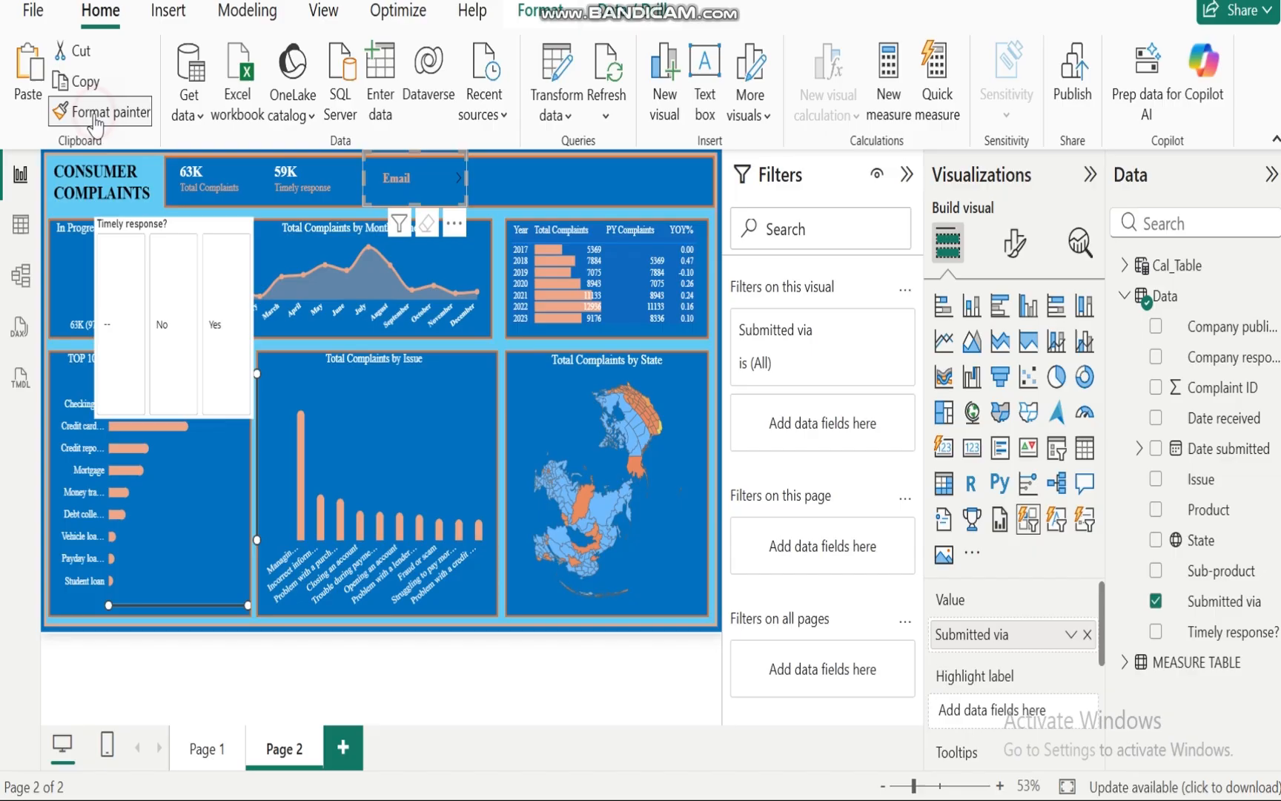
{"action": "left_click", "coordinate": [203, 234]}
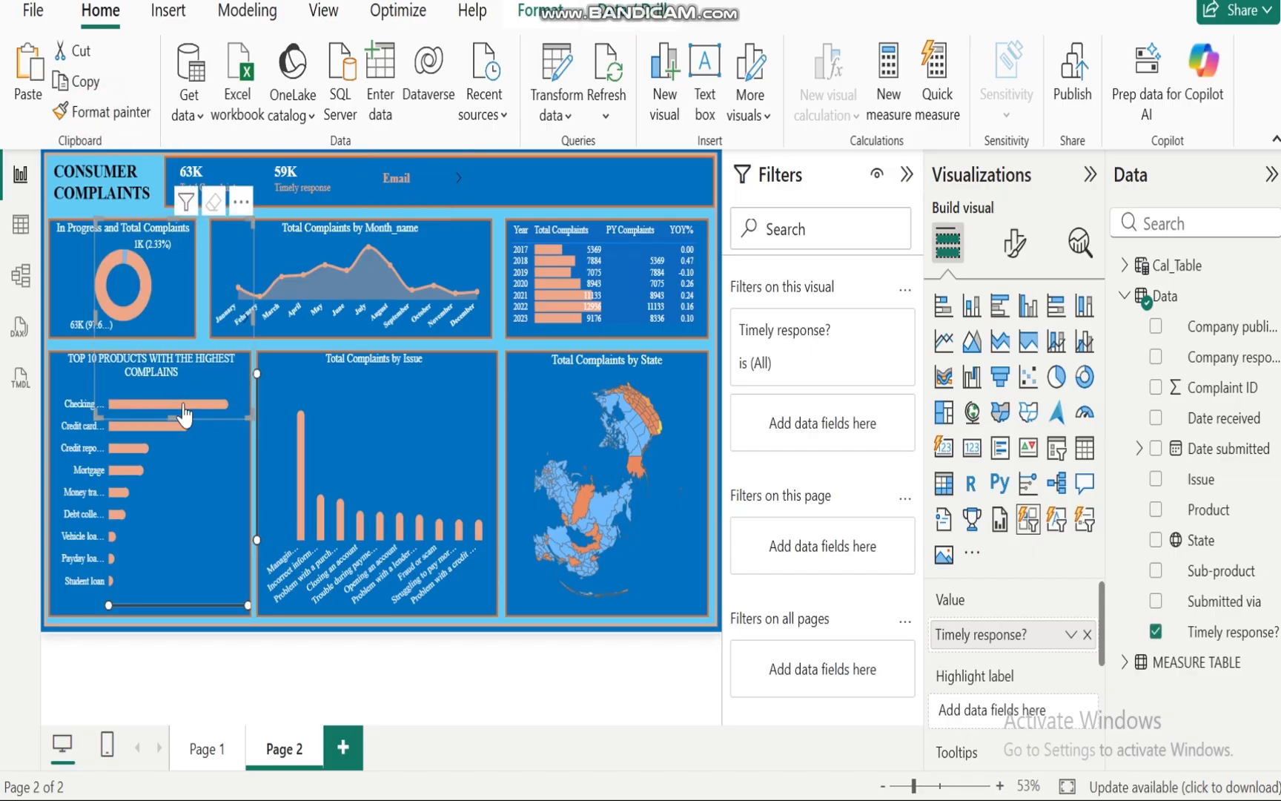
Step: Move the Timely response? slicer into the header beside the Submitted via slicer and shrink it
{"action": "left_click_drag", "start_coordinate": [374, 310], "coordinate": [566, 244]}
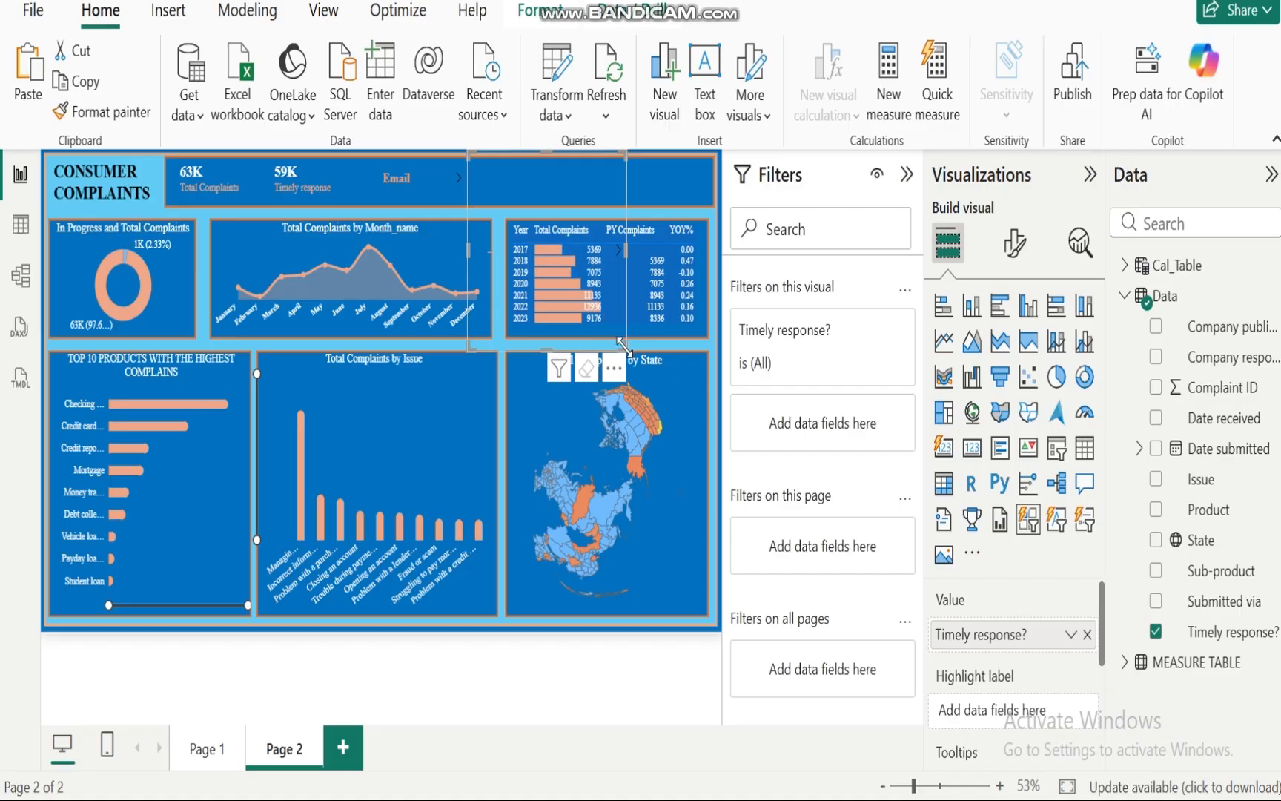
{"action": "left_click_drag", "start_coordinate": [623, 345], "coordinate": [583, 202]}
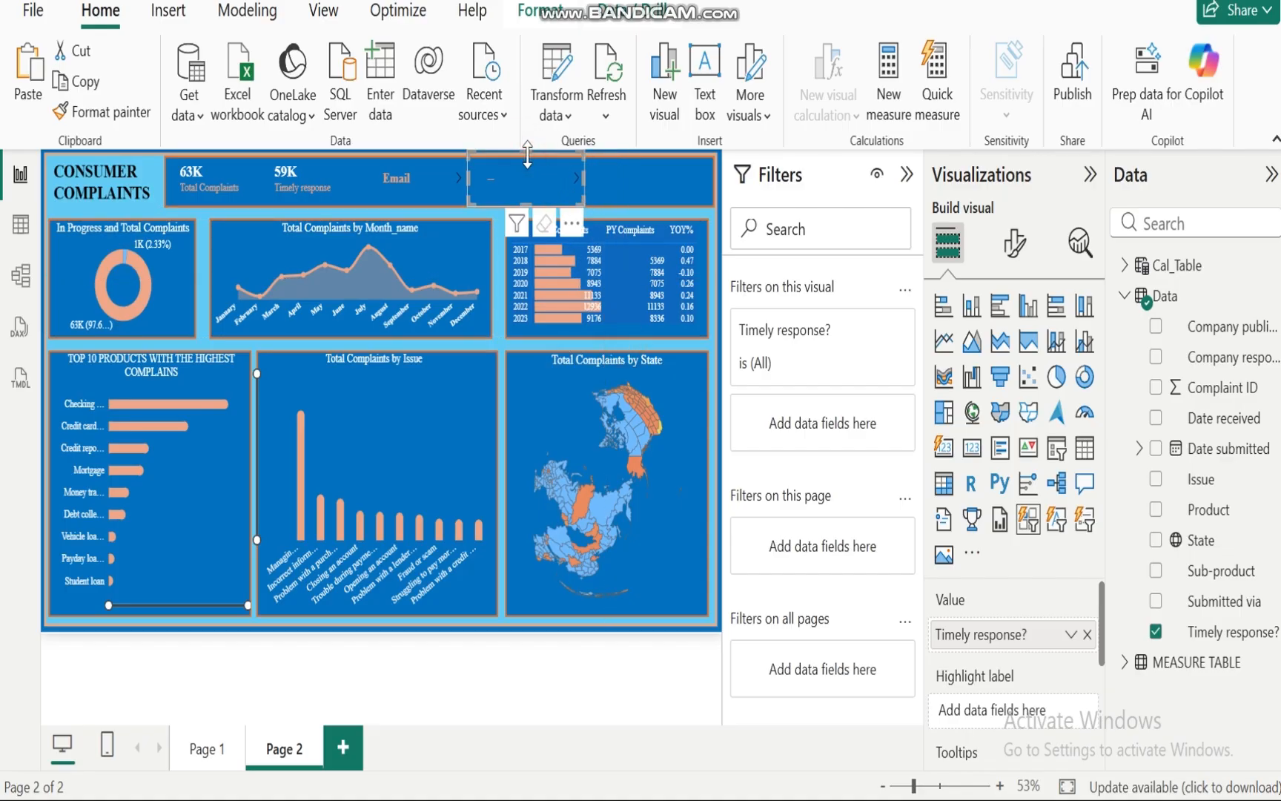
Step: Narrow the Timely response? slicer slightly and exclude its blank values with a visual-level filter
{"action": "left_click_drag", "start_coordinate": [584, 178], "coordinate": [564, 178]}
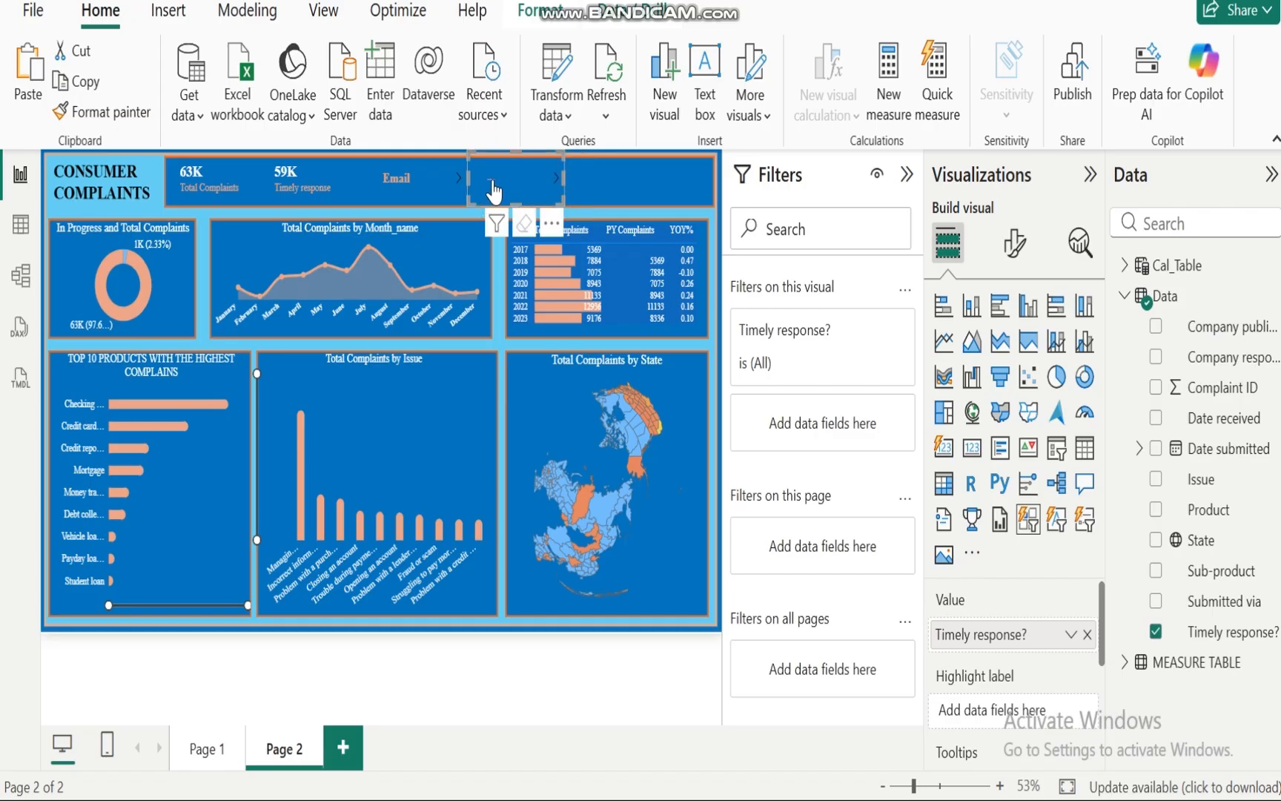
{"action": "left_click", "coordinate": [865, 334]}
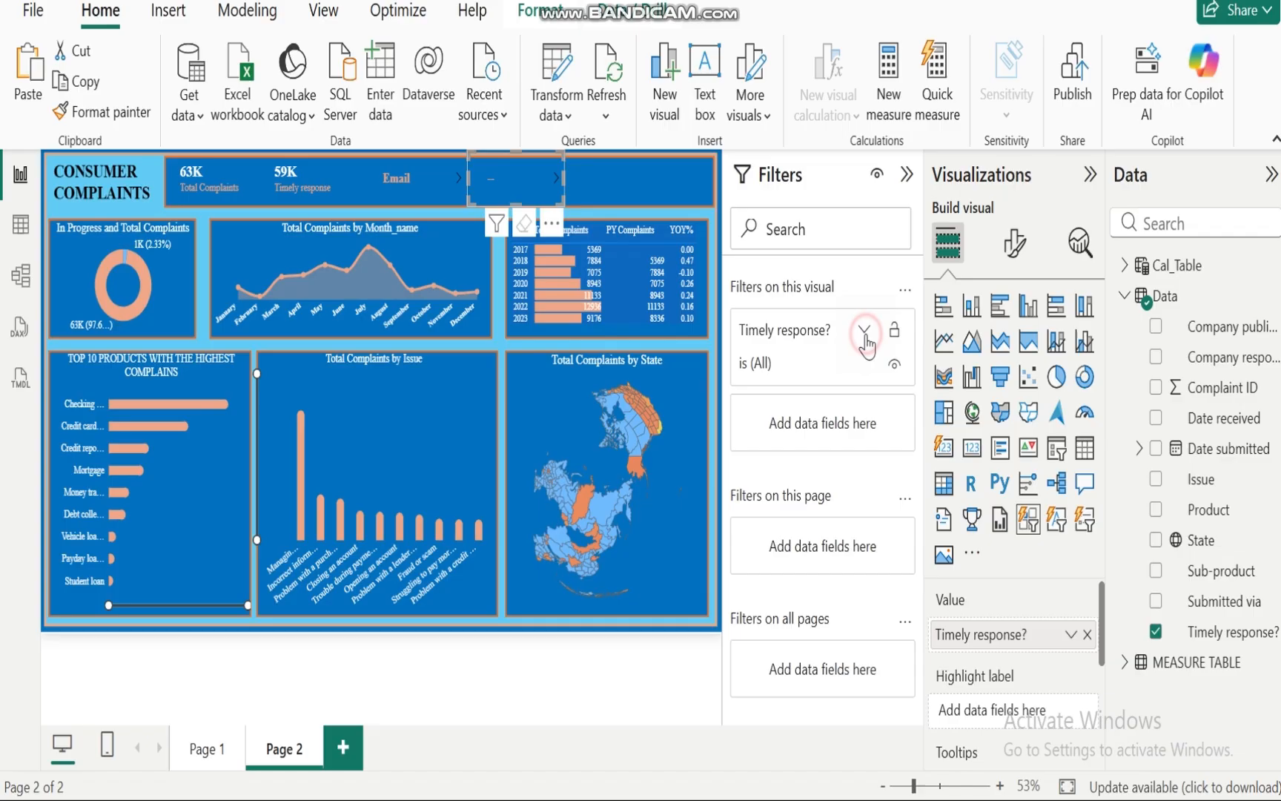
{"action": "left_click", "coordinate": [753, 503]}
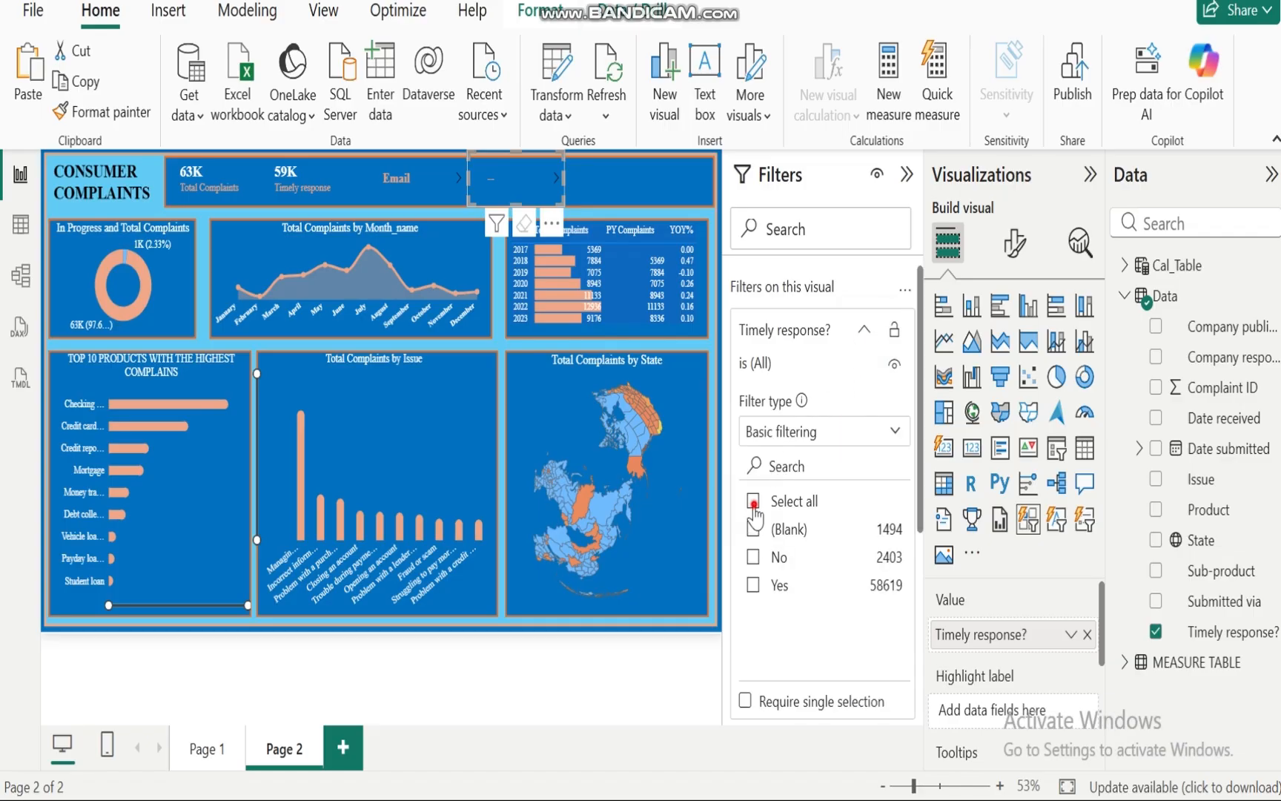
{"action": "left_click", "coordinate": [754, 529]}
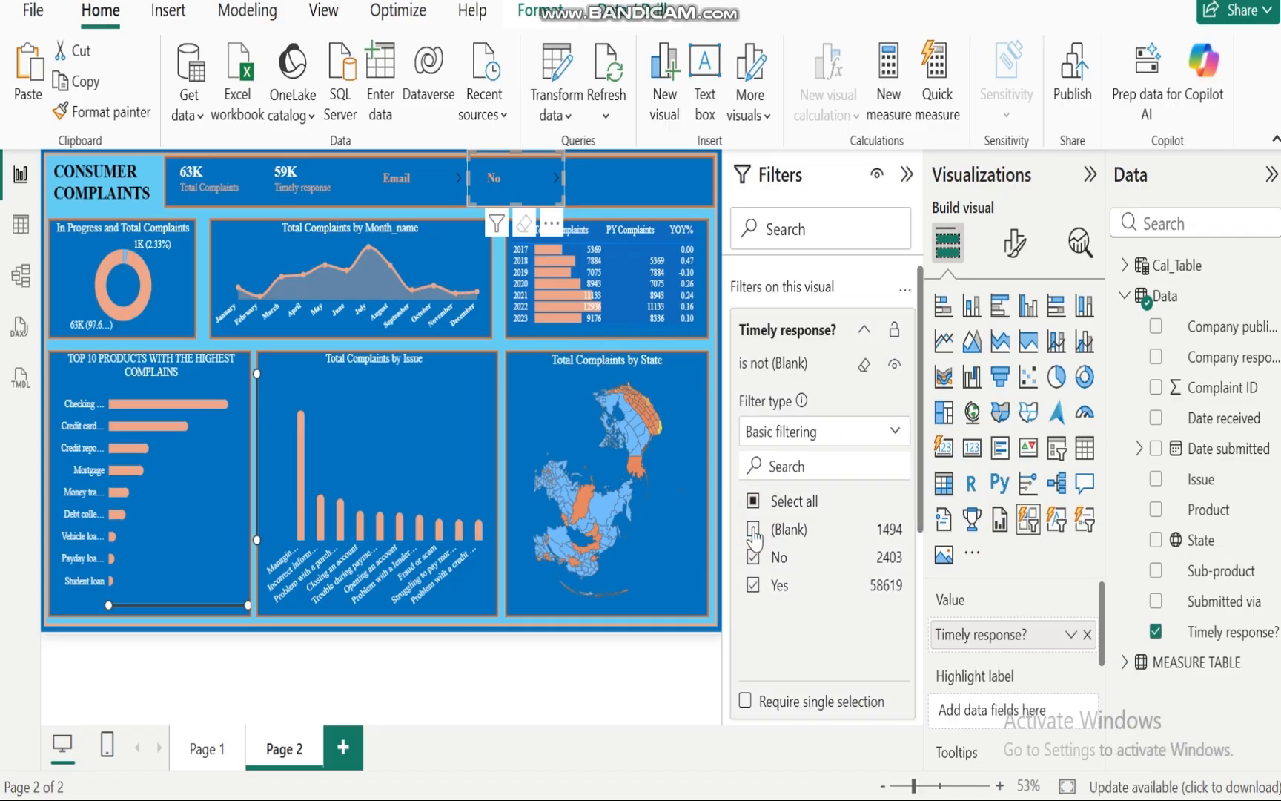
{"action": "left_click", "coordinate": [864, 330]}
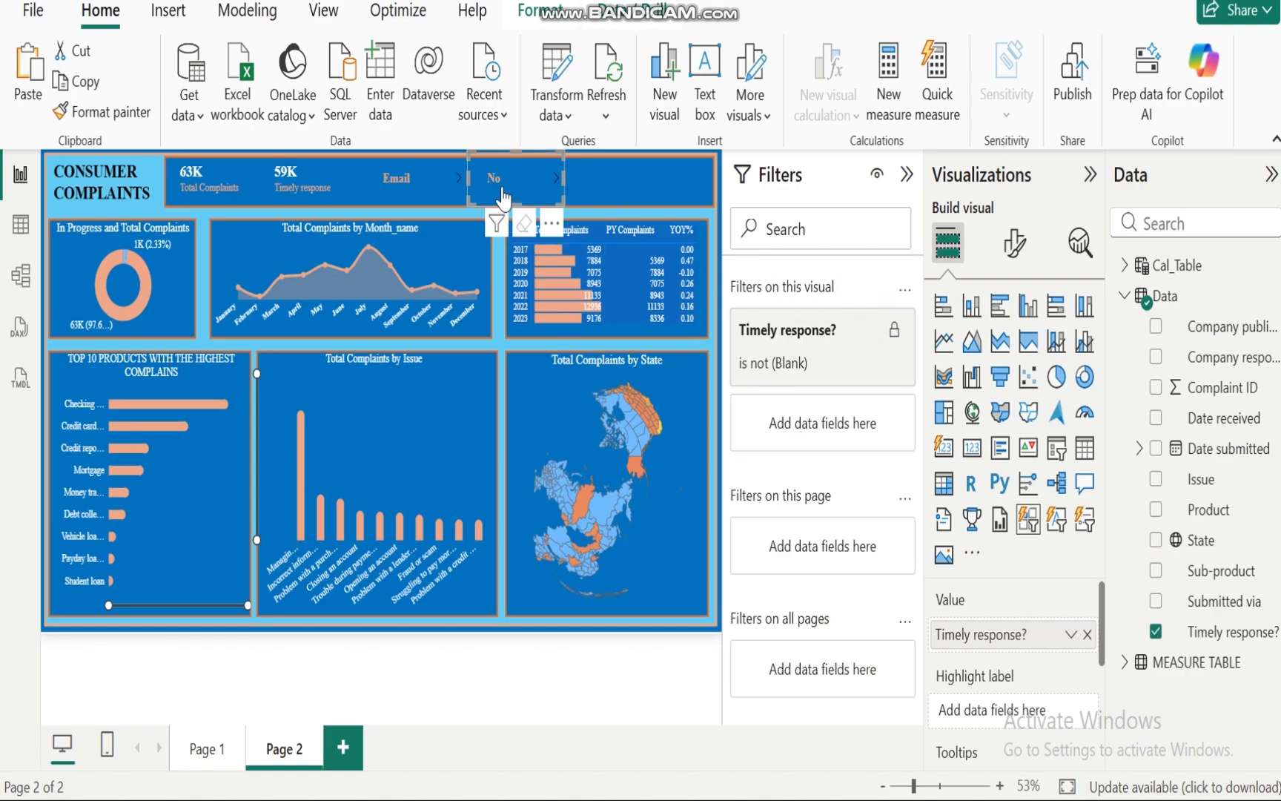
Step: Test the Timely response? slicer by selecting No, paging to Yes, then clearing the selection
{"action": "left_click", "coordinate": [504, 182]}
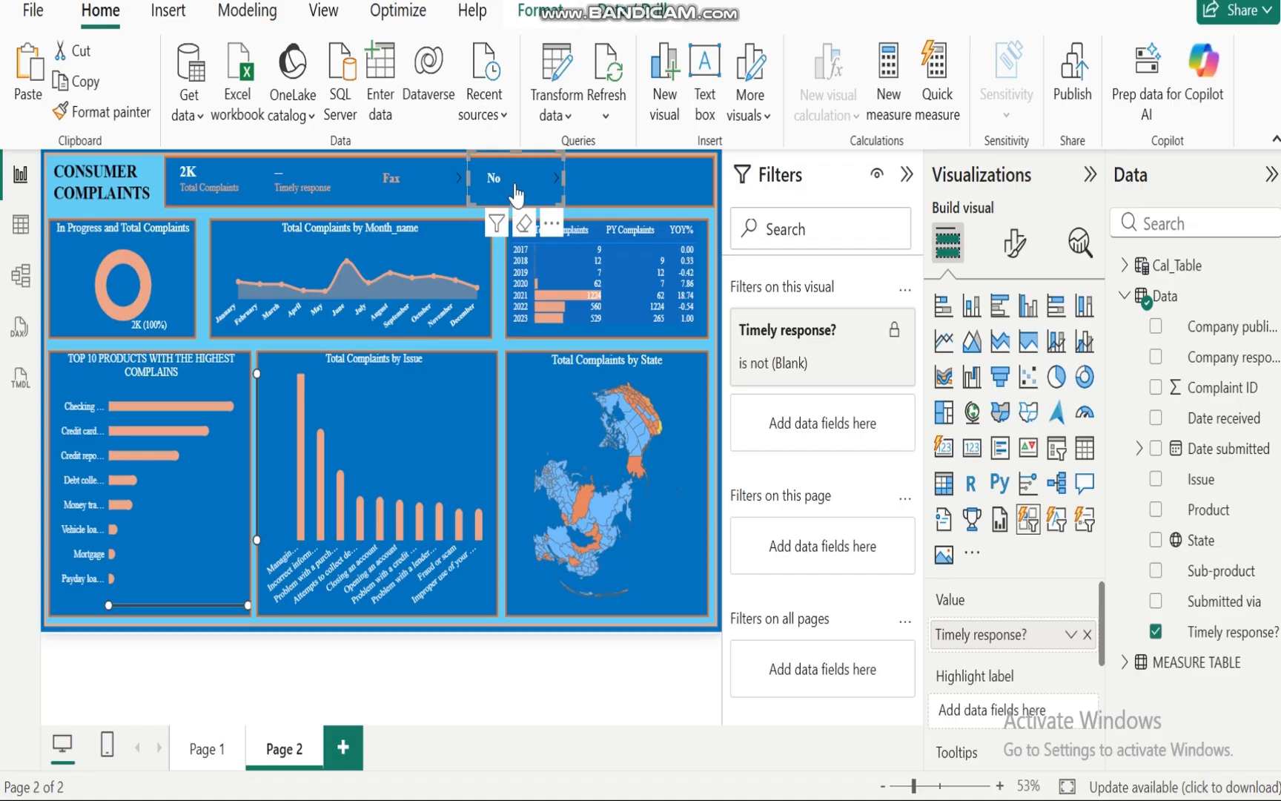
{"action": "mouse_move", "coordinate": [101, 288]}
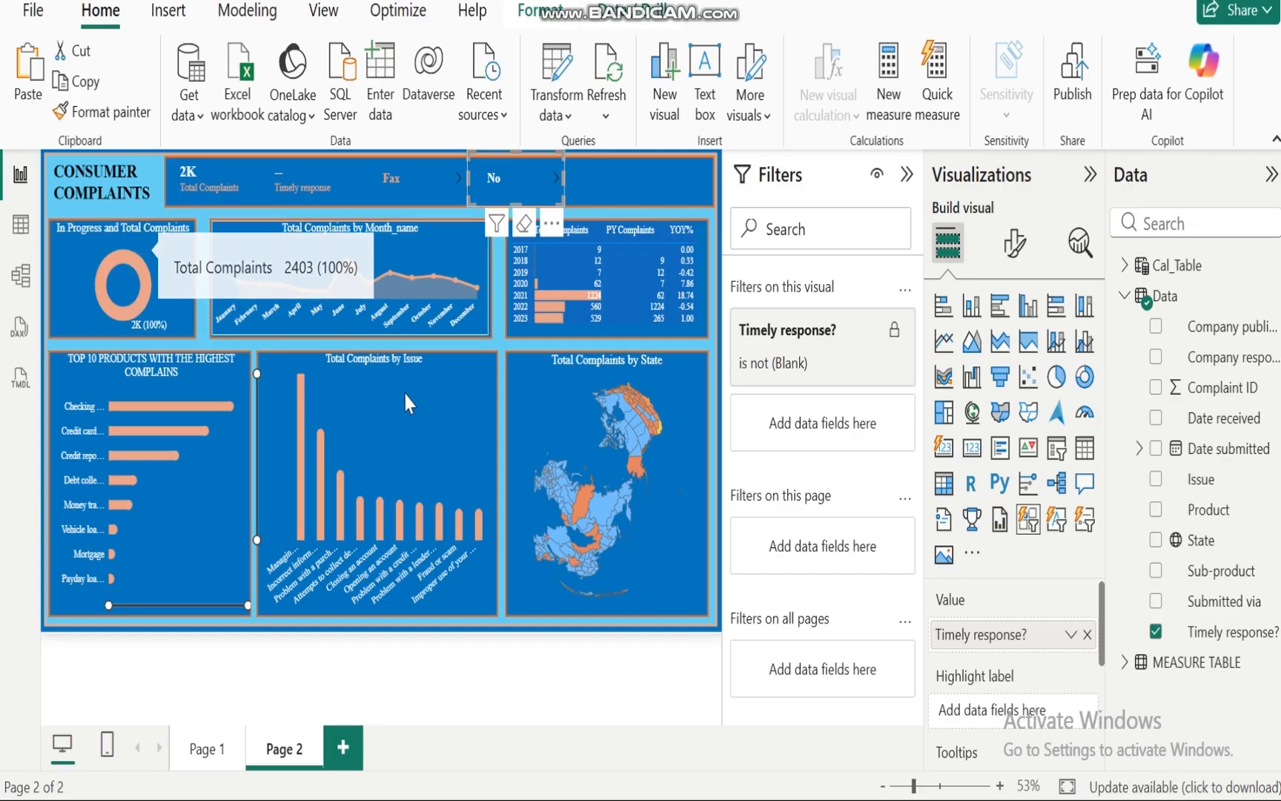
{"action": "left_click", "coordinate": [555, 179]}
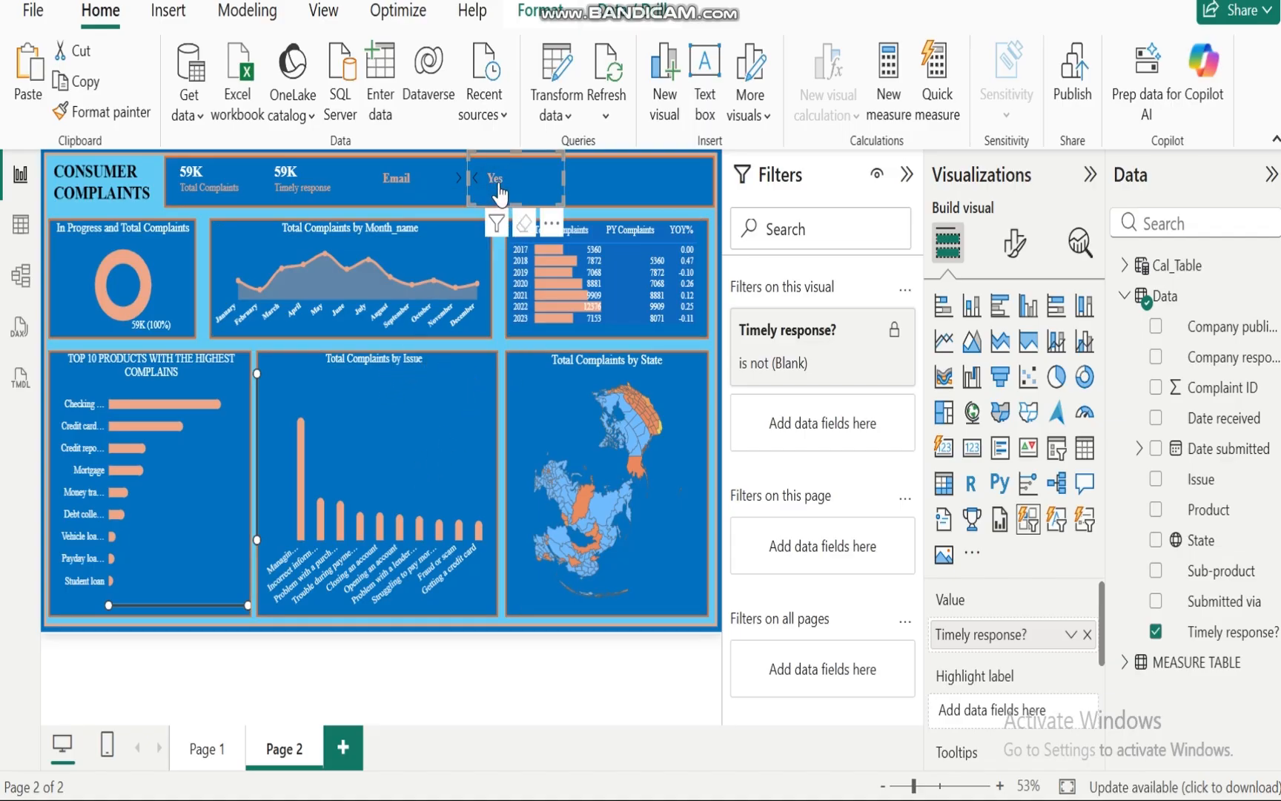
{"action": "left_click", "coordinate": [611, 183]}
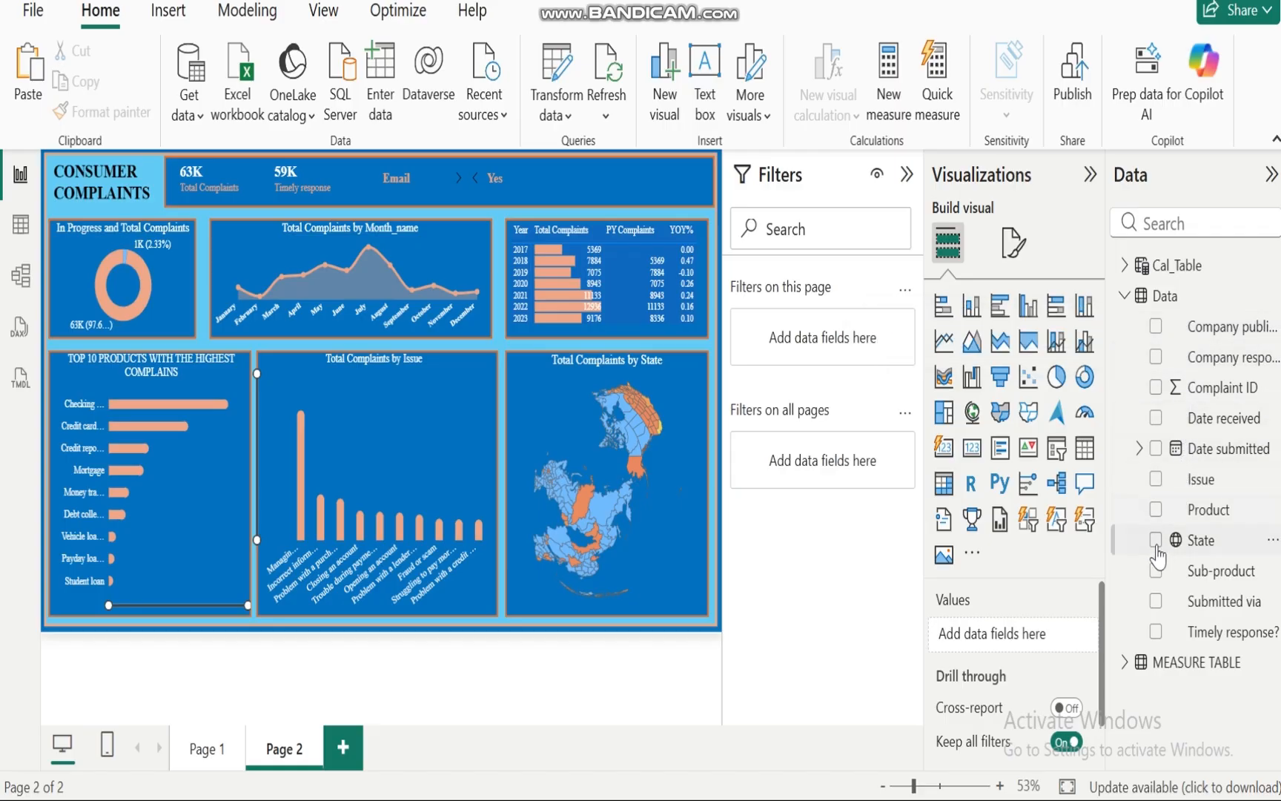
Step: Add the Sub-product field as a new visual and convert it to a button slicer
{"action": "left_click", "coordinate": [1155, 571]}
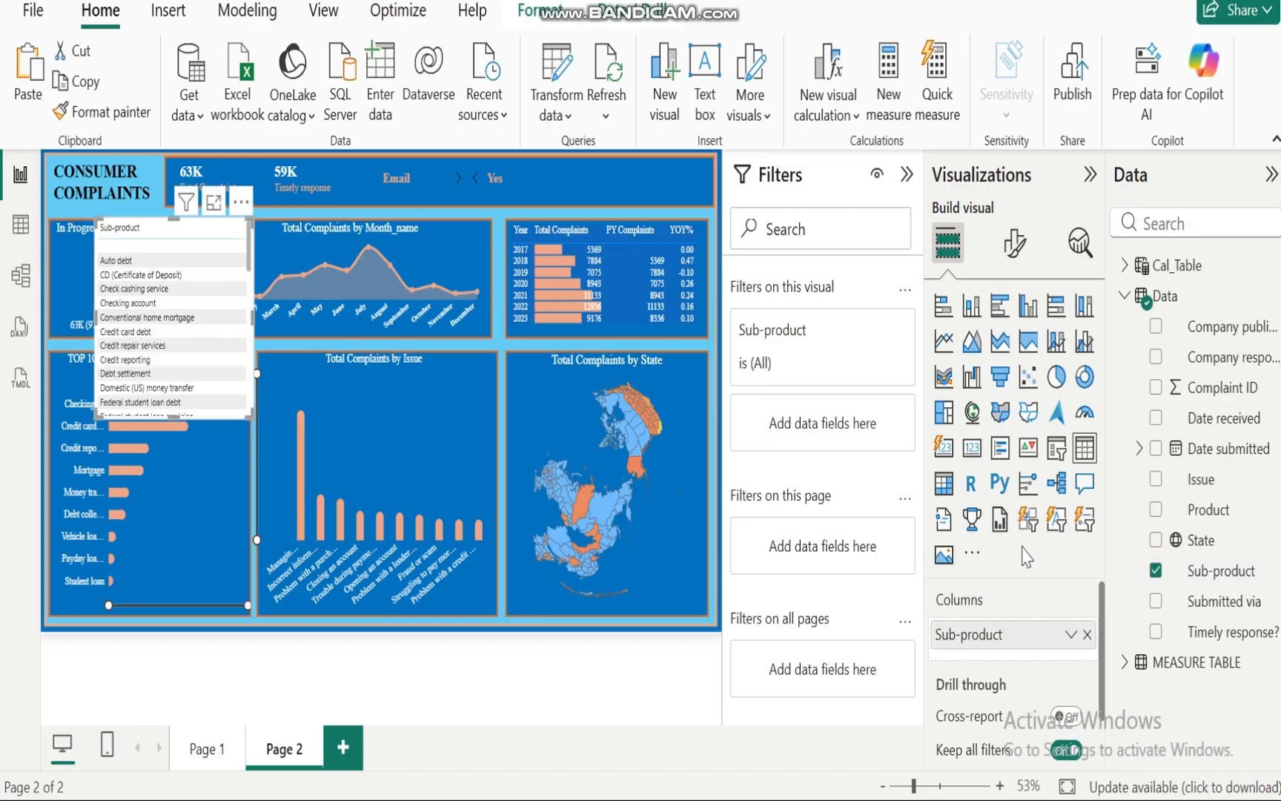
{"action": "left_click", "coordinate": [1027, 522]}
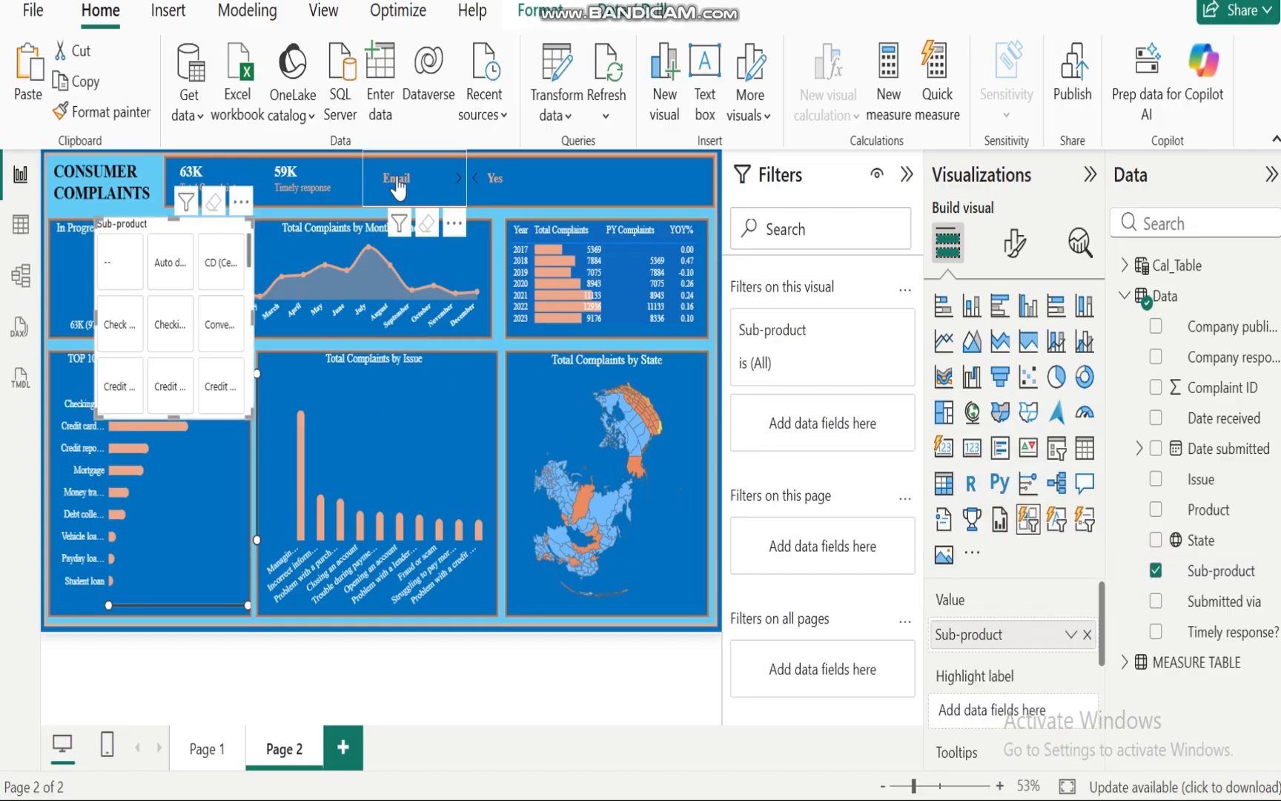
Step: Copy the Timely response? slicer's formatting onto the Sub-product slicer with Format Painter
{"action": "left_click", "coordinate": [472, 149]}
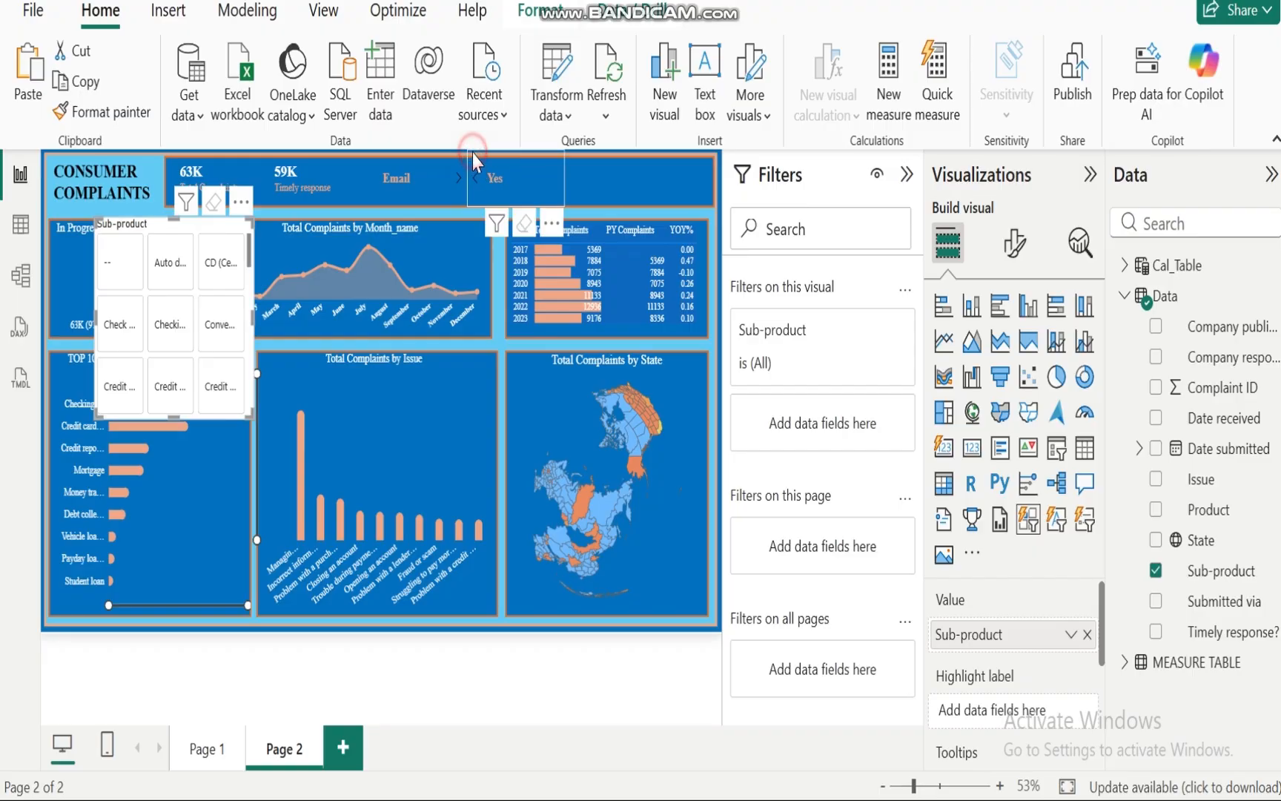
{"action": "left_click", "coordinate": [121, 117]}
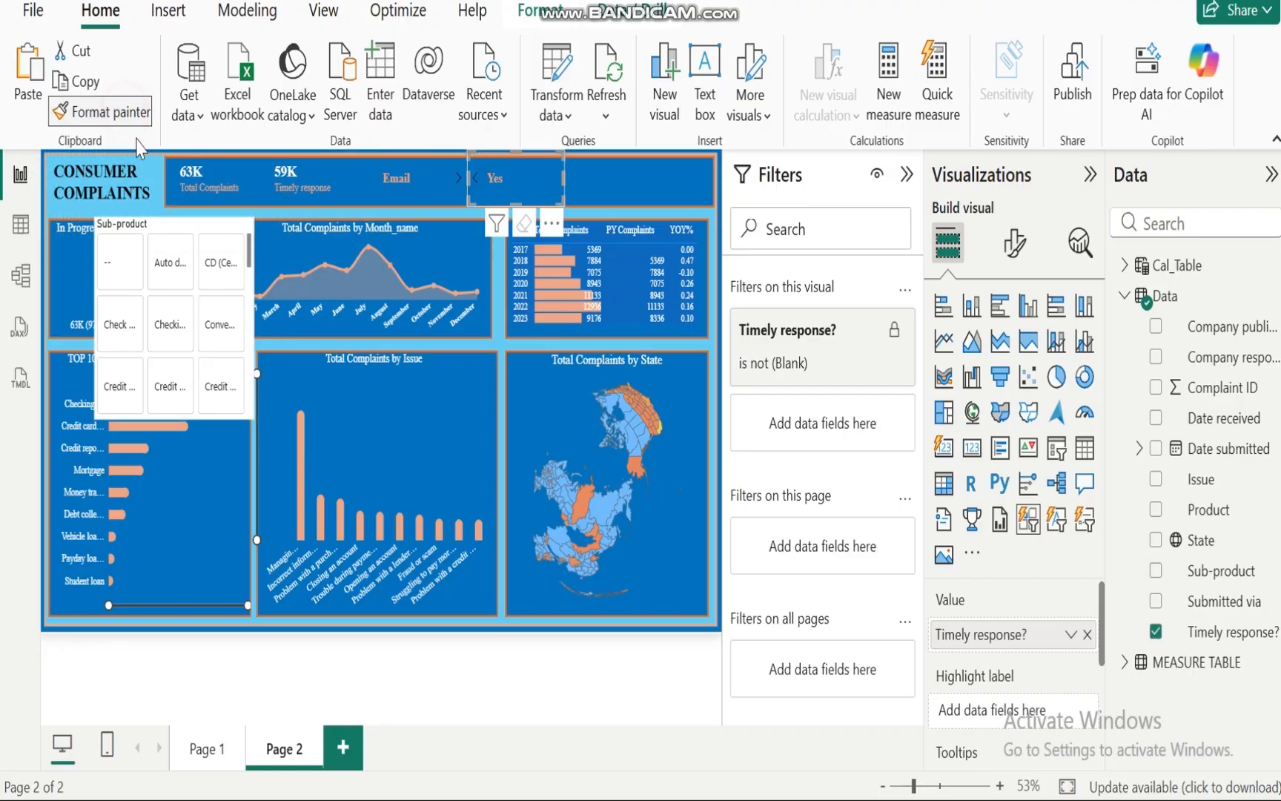
{"action": "left_click", "coordinate": [178, 223]}
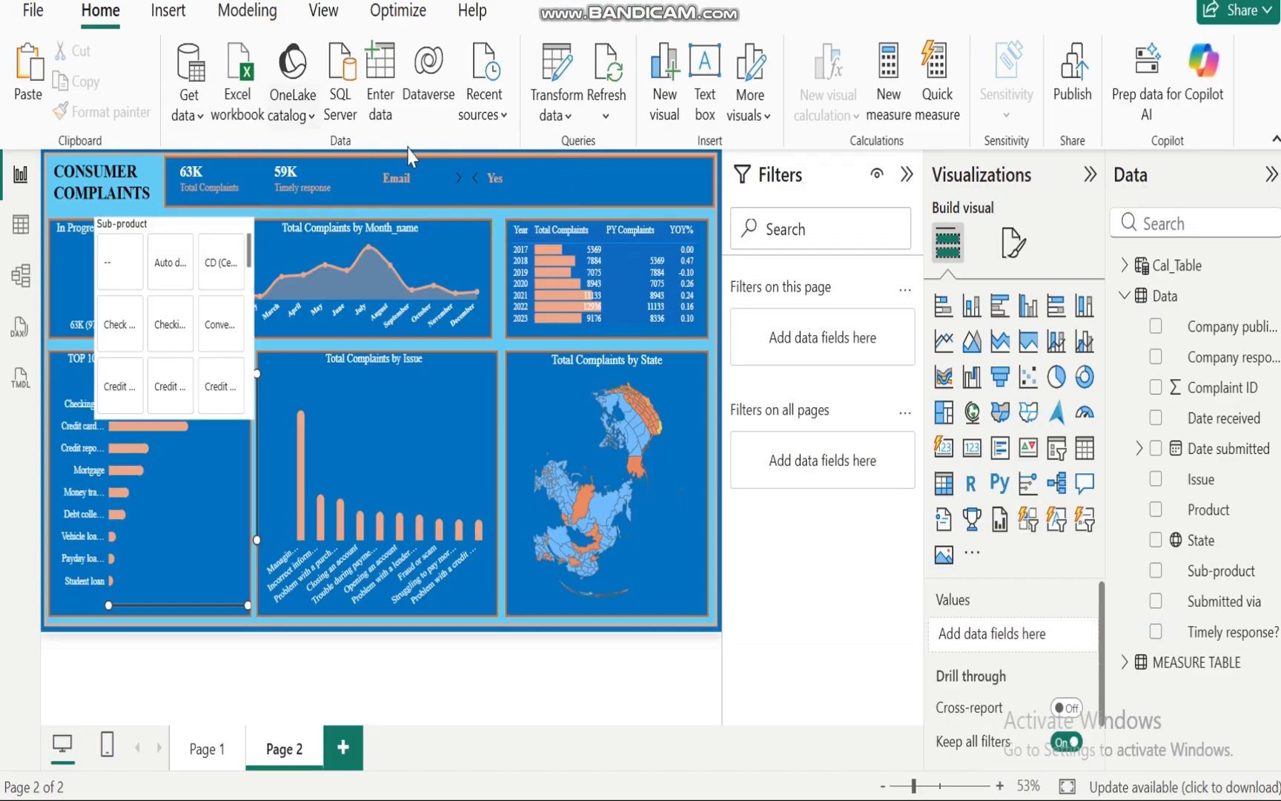
{"action": "left_click", "coordinate": [479, 171]}
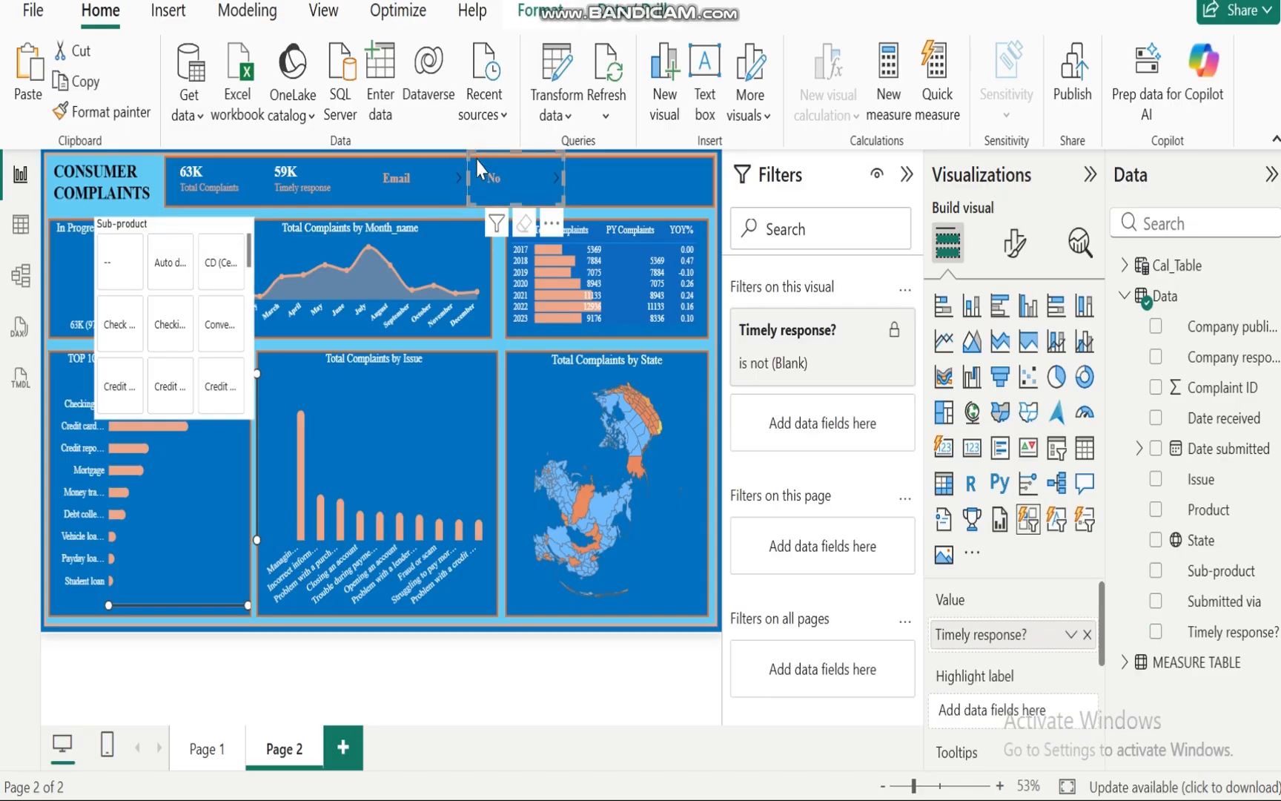
{"action": "left_click", "coordinate": [104, 112]}
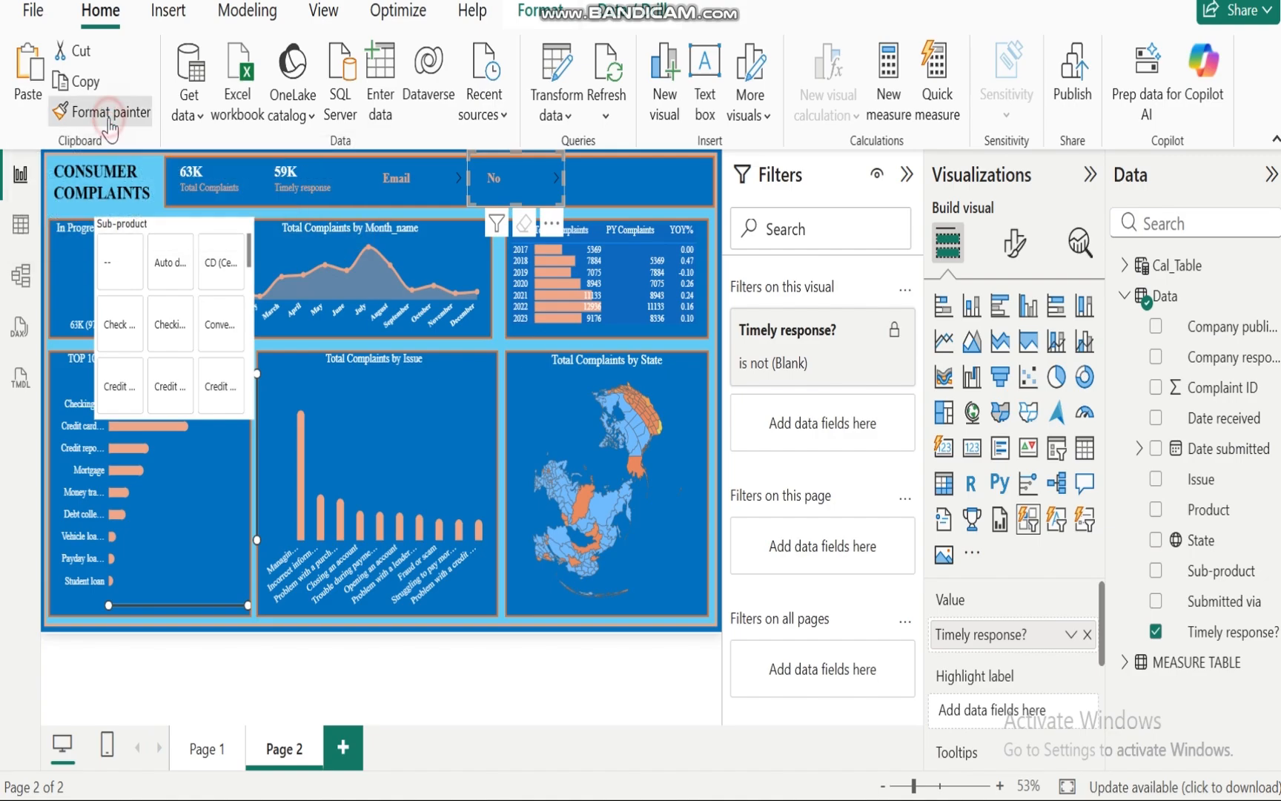
{"action": "left_click", "coordinate": [194, 318]}
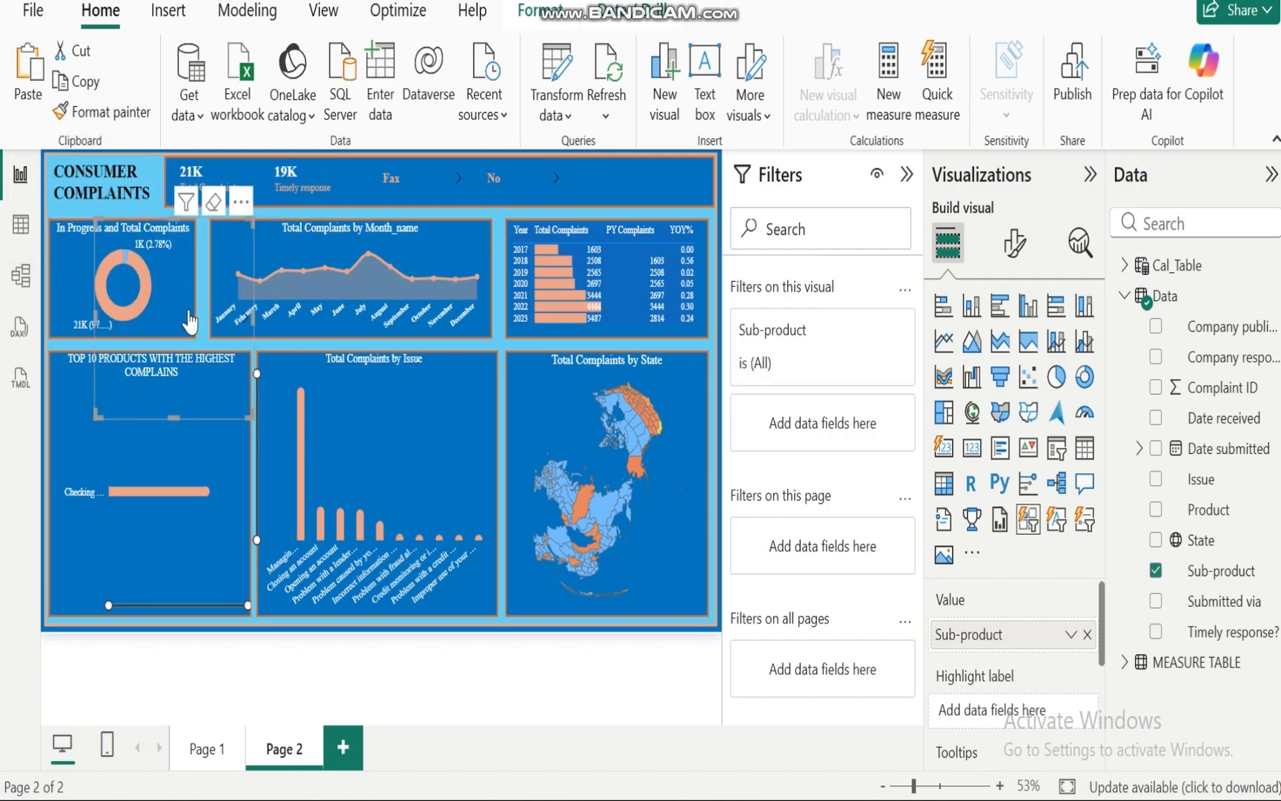
{"action": "left_click", "coordinate": [188, 316]}
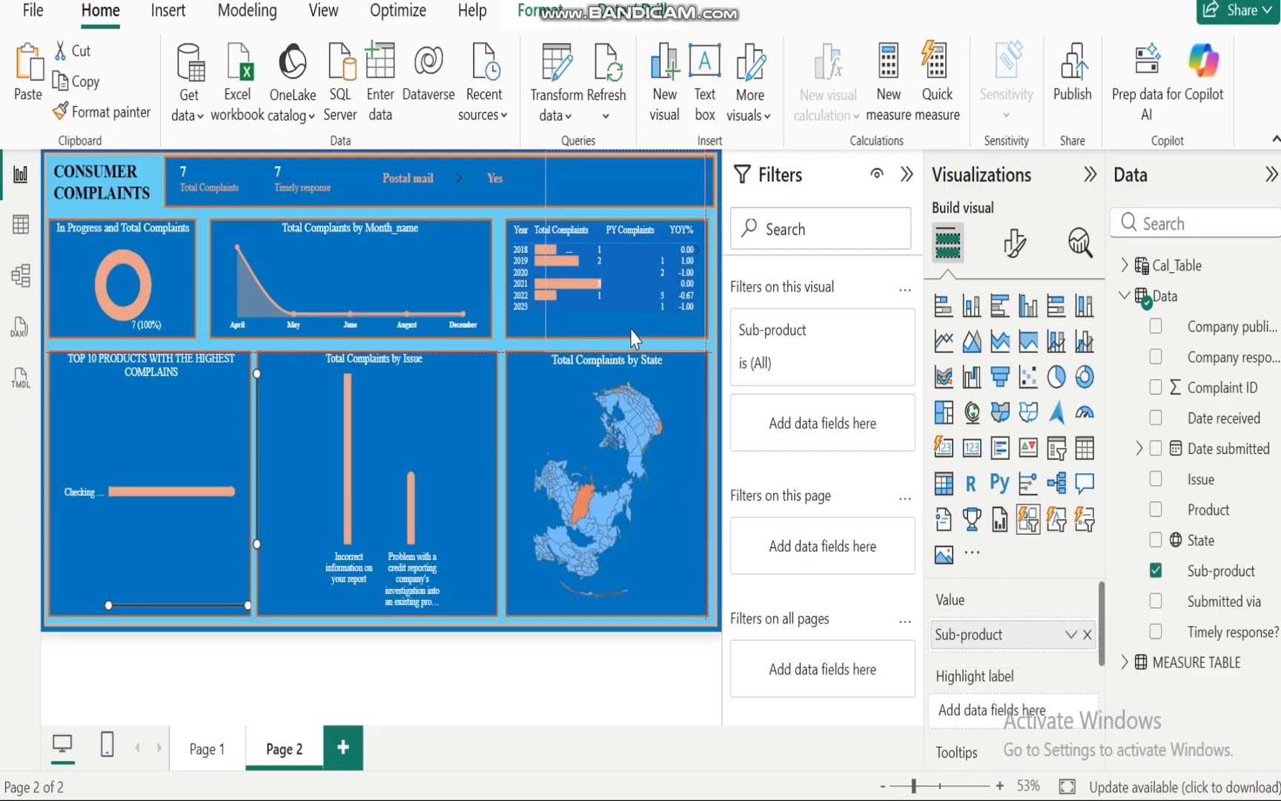
Step: Resize the Sub-product slicer and move it into the header's right end
{"action": "left_click_drag", "start_coordinate": [631, 329], "coordinate": [637, 338]}
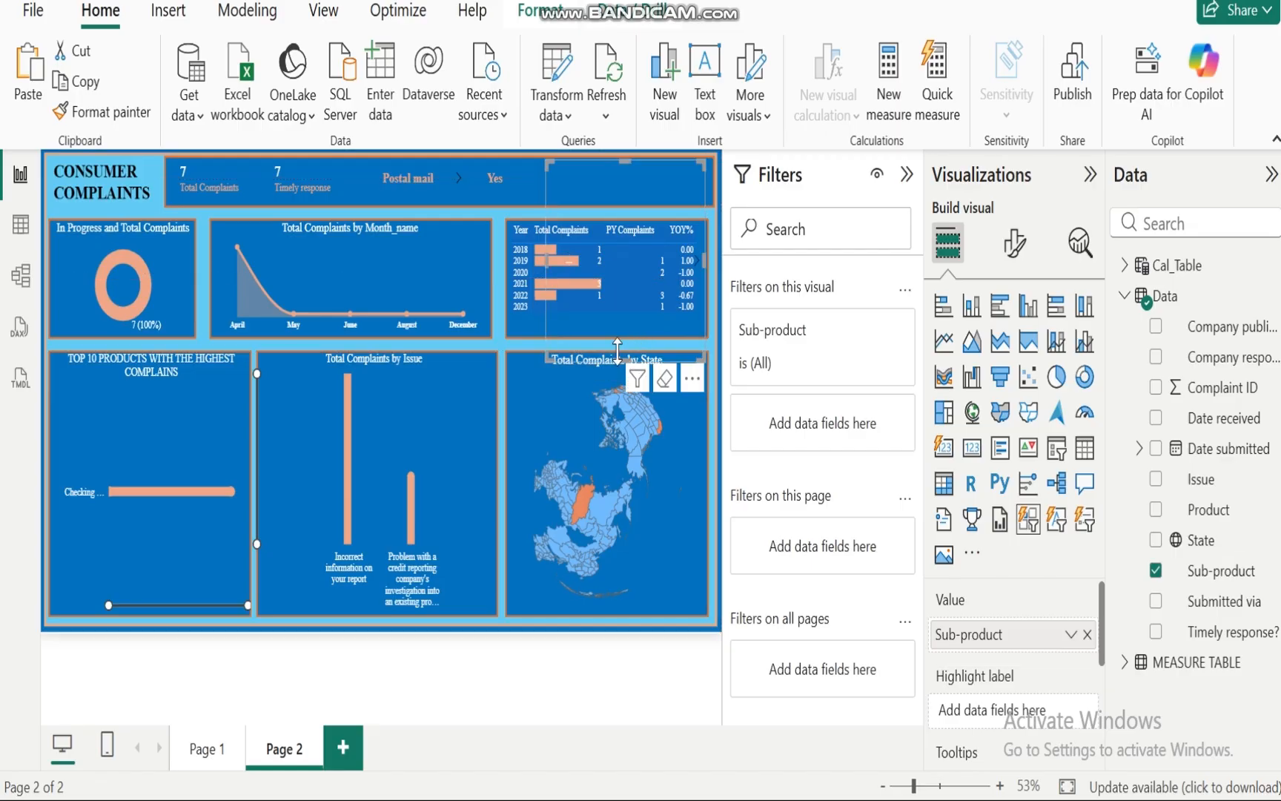
{"action": "left_click_drag", "start_coordinate": [549, 361], "coordinate": [575, 219]}
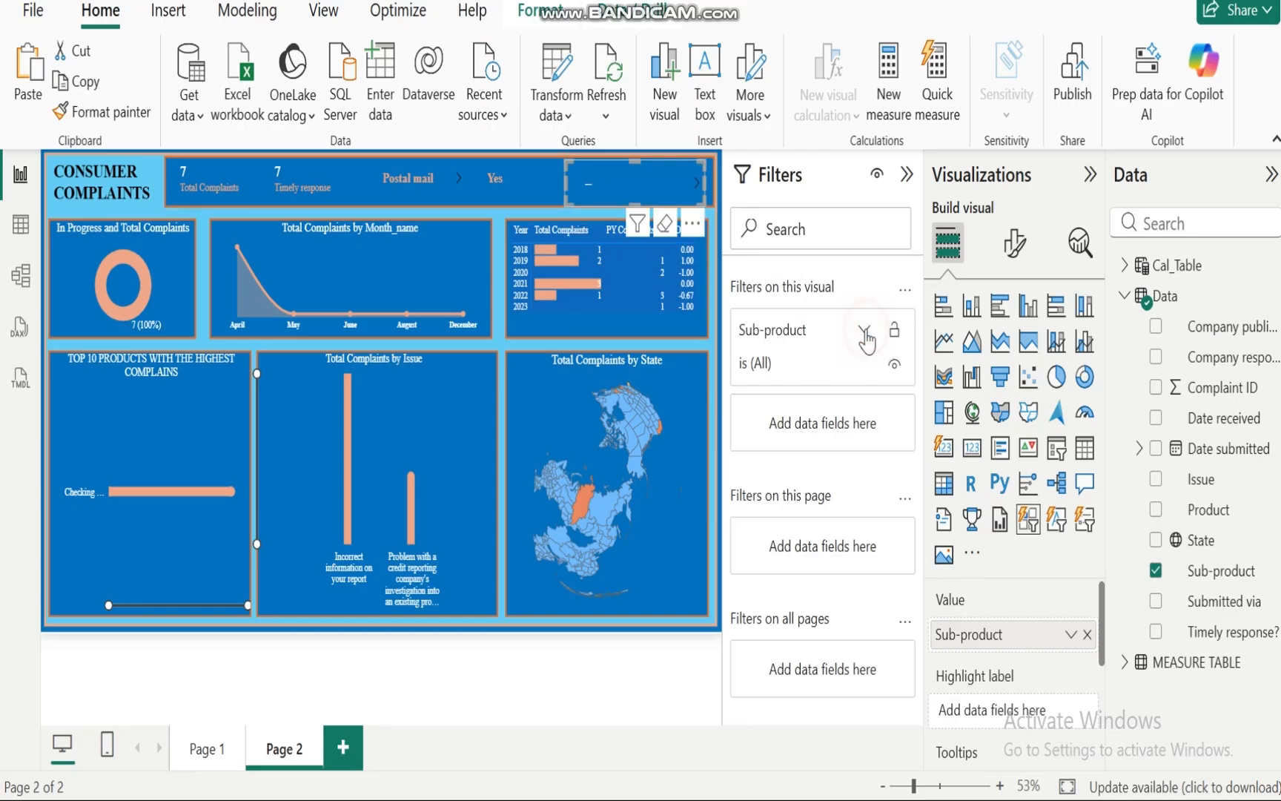
Step: Exclude blank values from the Sub-product slicer's visual filter and test it by toggling Auto debt
{"action": "left_click", "coordinate": [864, 333]}
{"action": "left_click", "coordinate": [753, 503]}
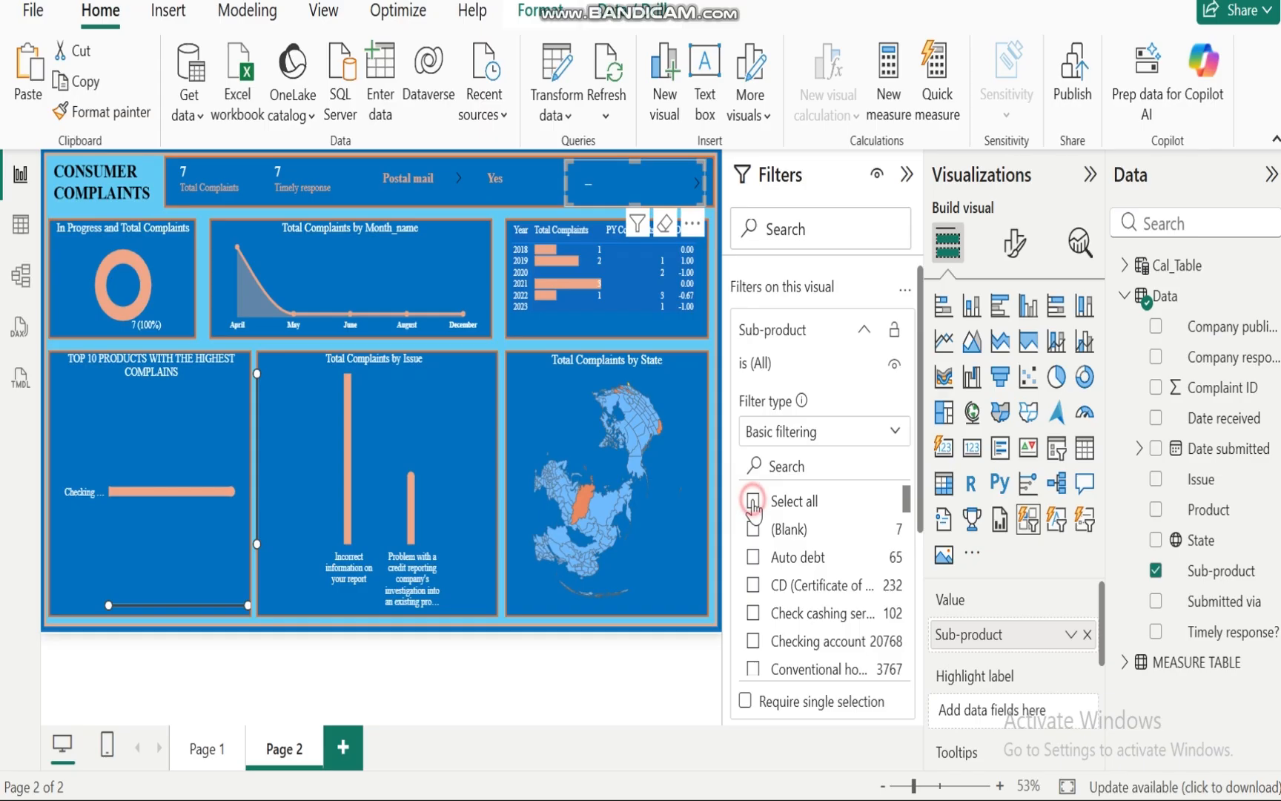
{"action": "left_click", "coordinate": [753, 529]}
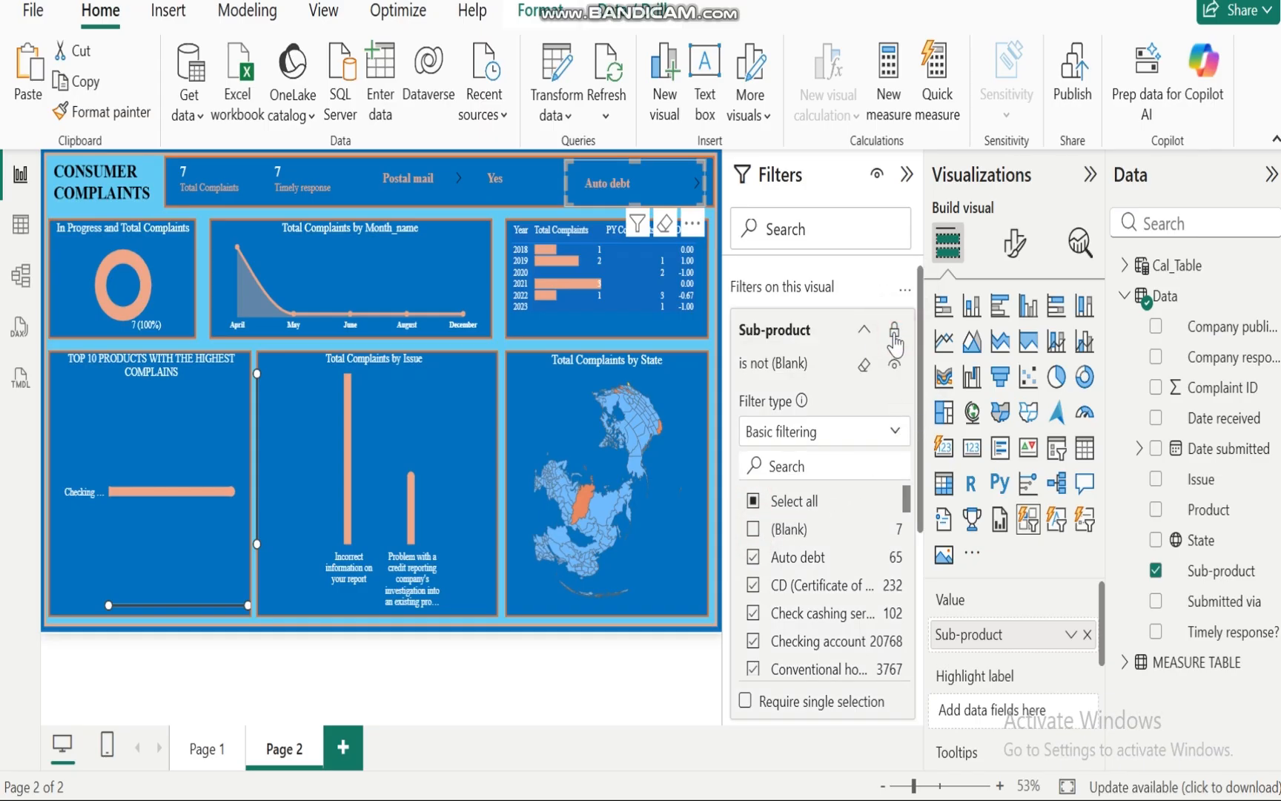
{"action": "left_click", "coordinate": [864, 329]}
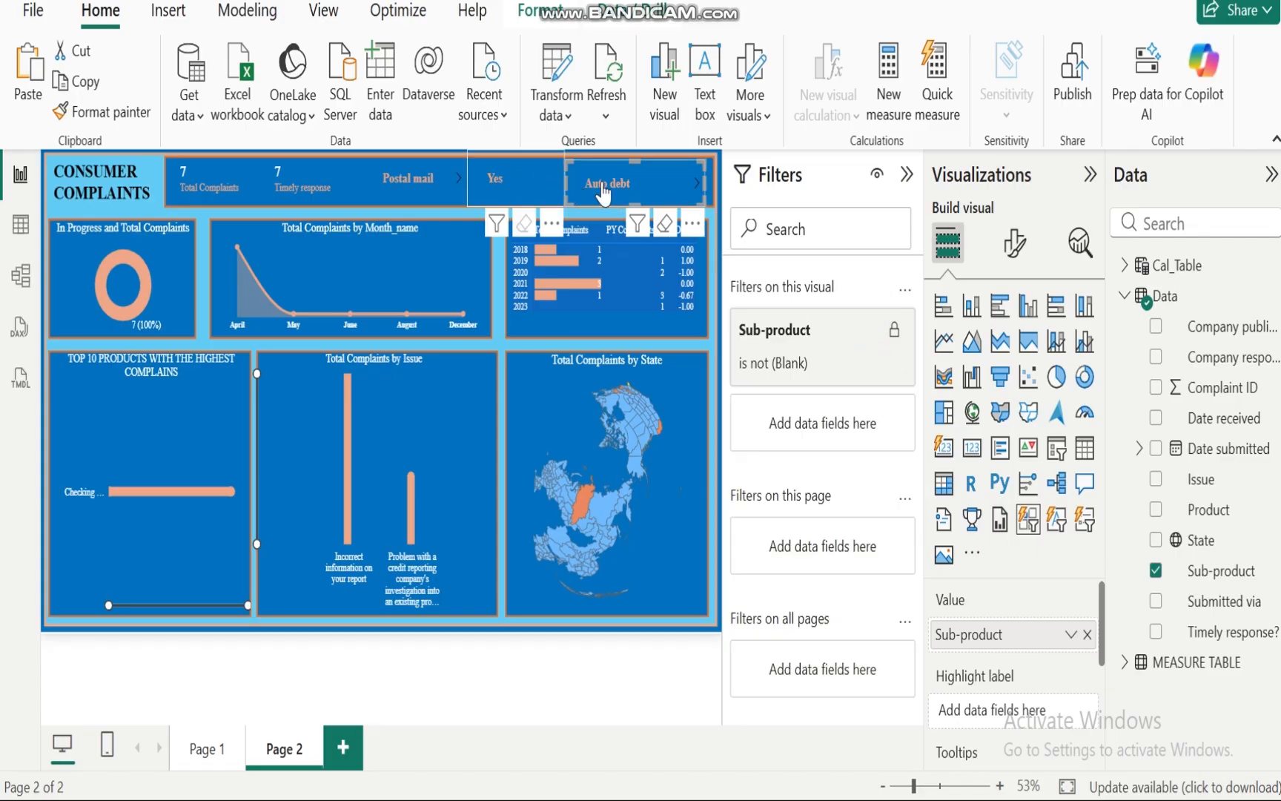
{"action": "left_click", "coordinate": [618, 185]}
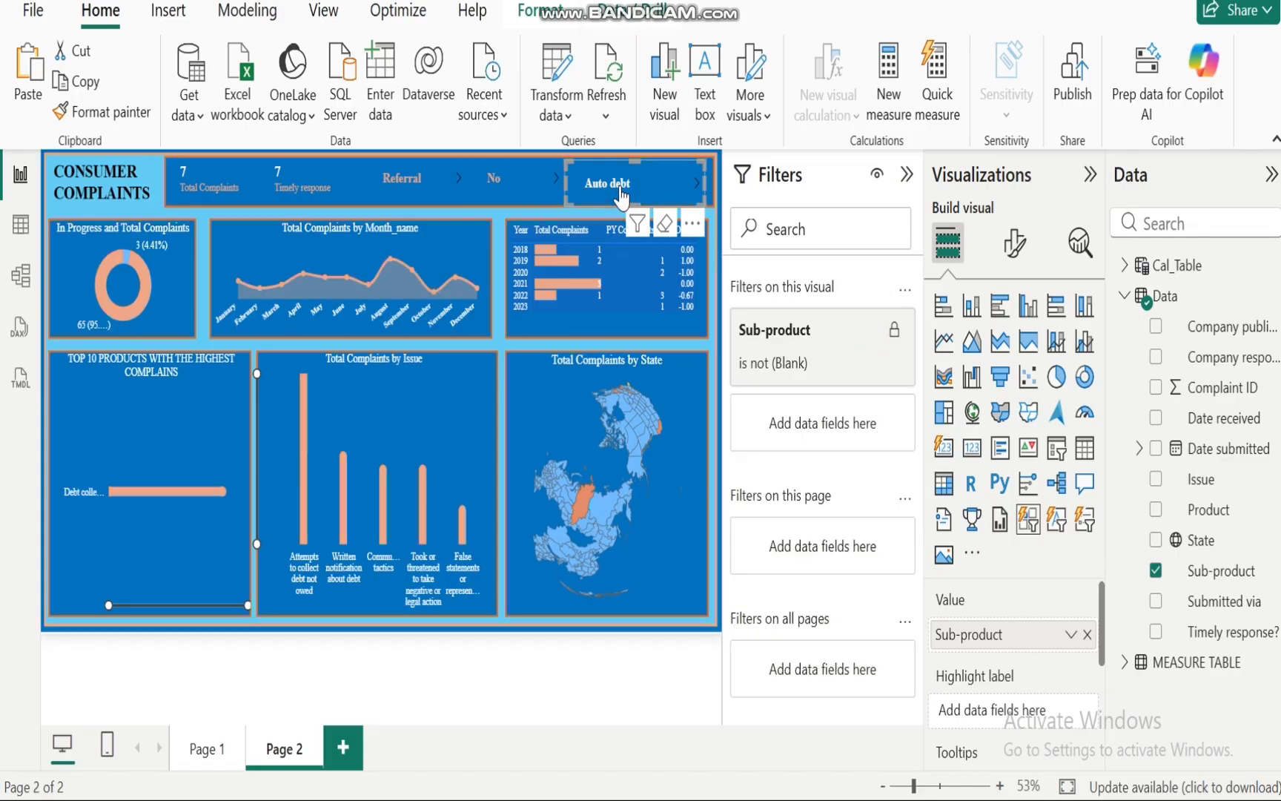
{"action": "left_click", "coordinate": [620, 190]}
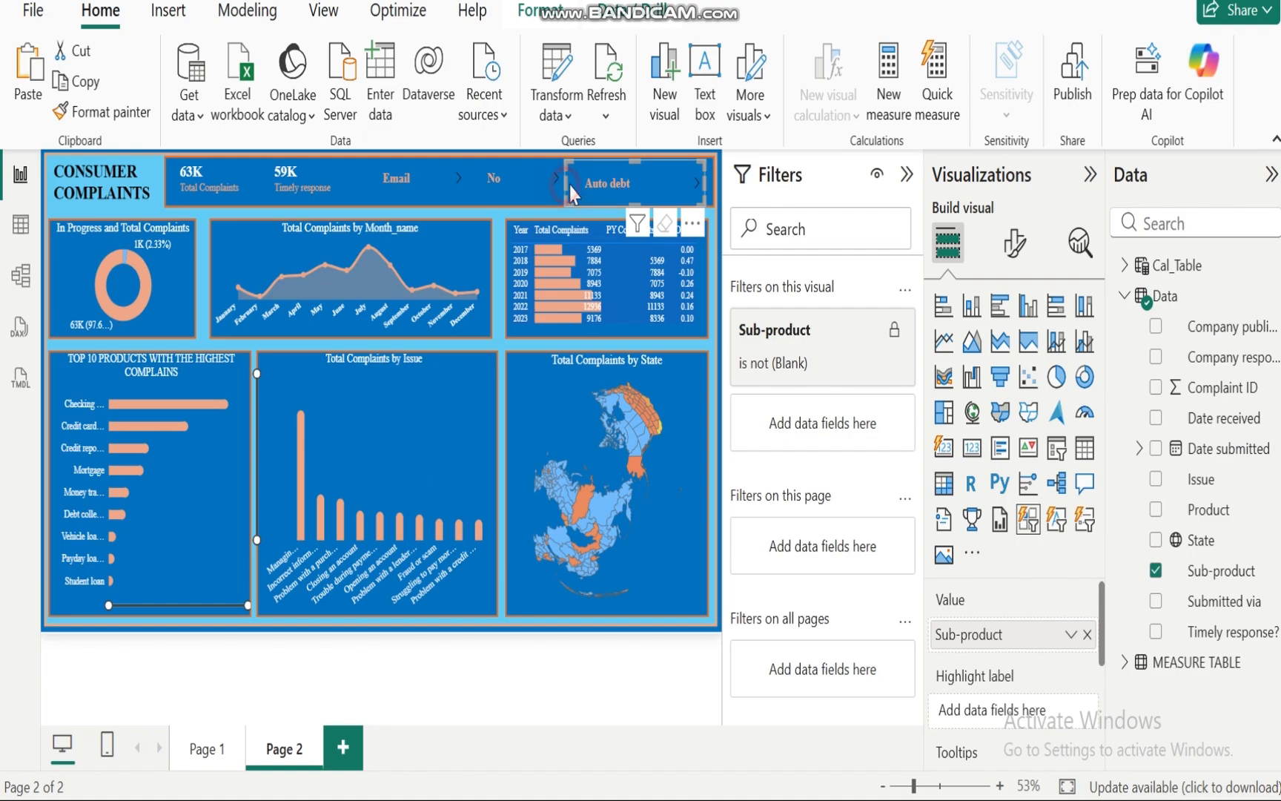
Step: Shift and widen the Sub-product slicer to fit the header's right edge, then collapse the Filters pane
{"action": "left_click_drag", "start_coordinate": [570, 187], "coordinate": [587, 187]}
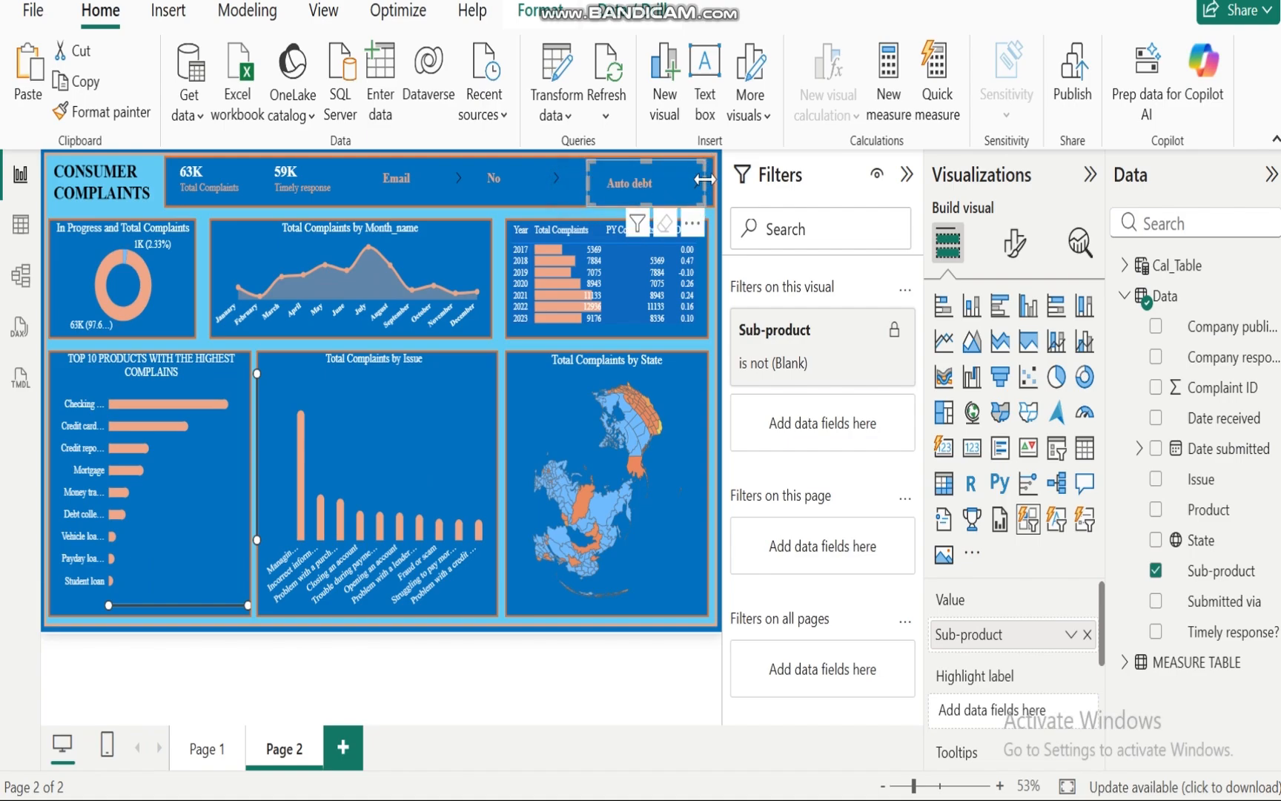
{"action": "left_click_drag", "start_coordinate": [704, 179], "coordinate": [711, 180]}
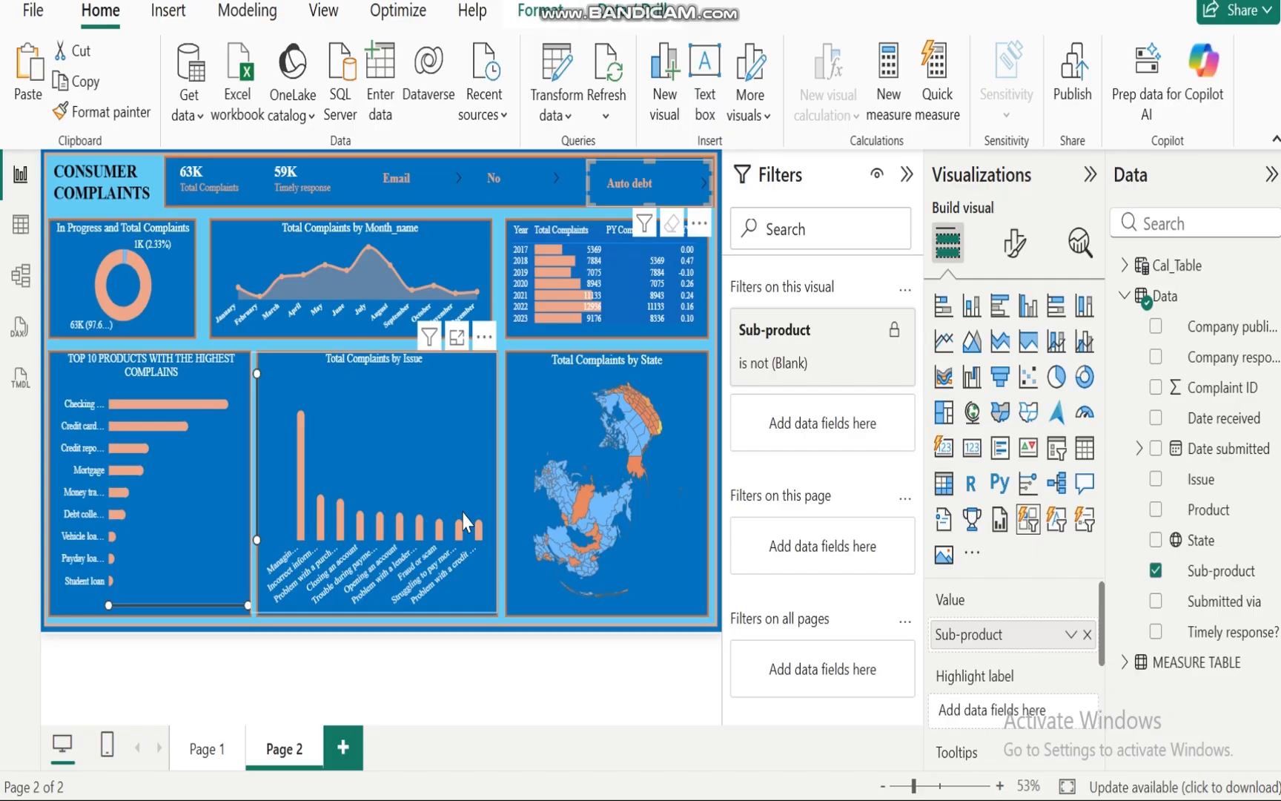
{"action": "left_click", "coordinate": [499, 456]}
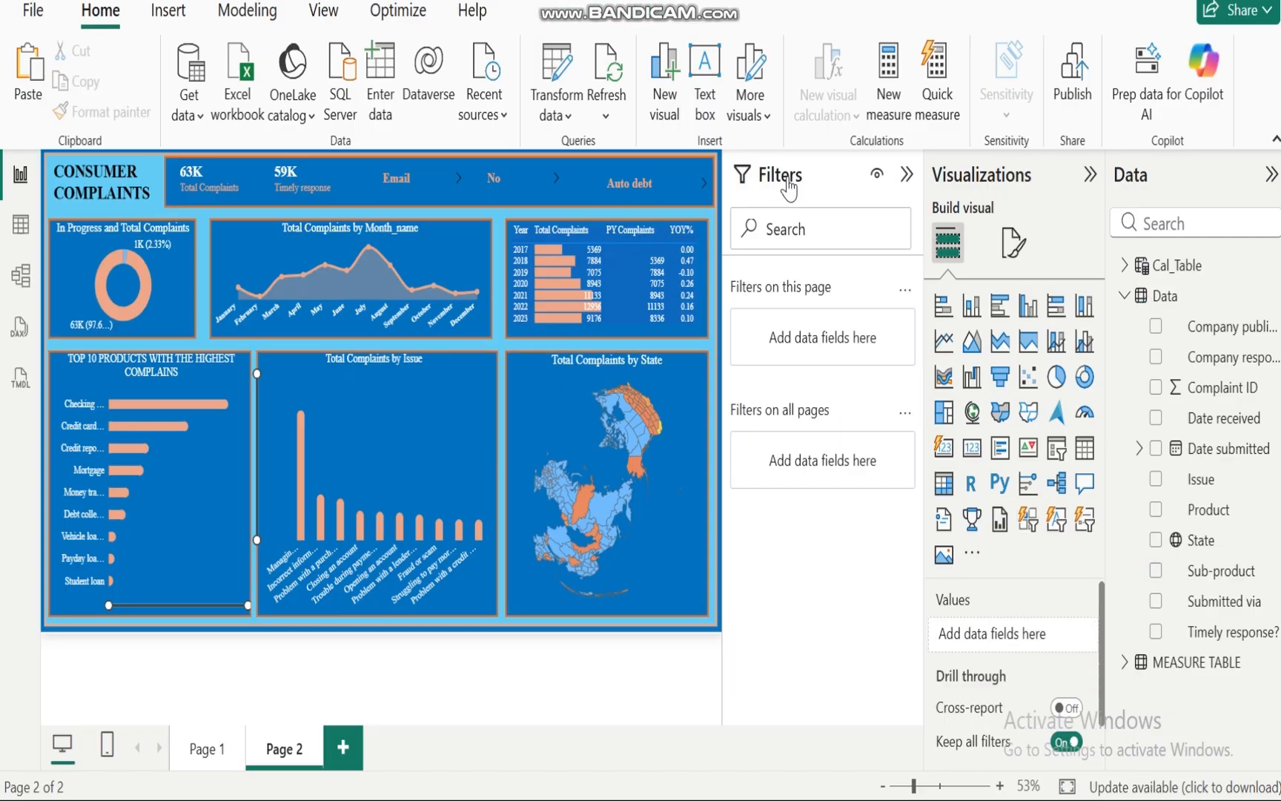
{"action": "left_click", "coordinate": [904, 176]}
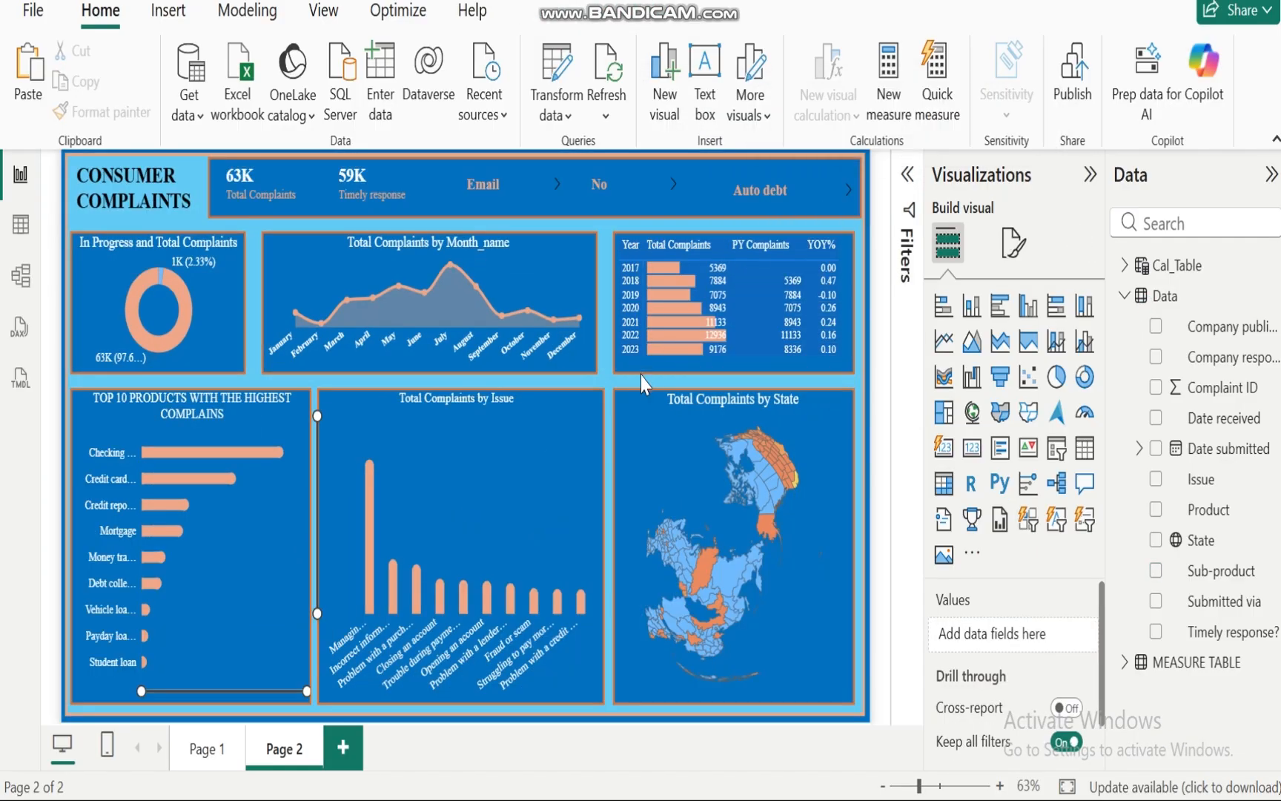